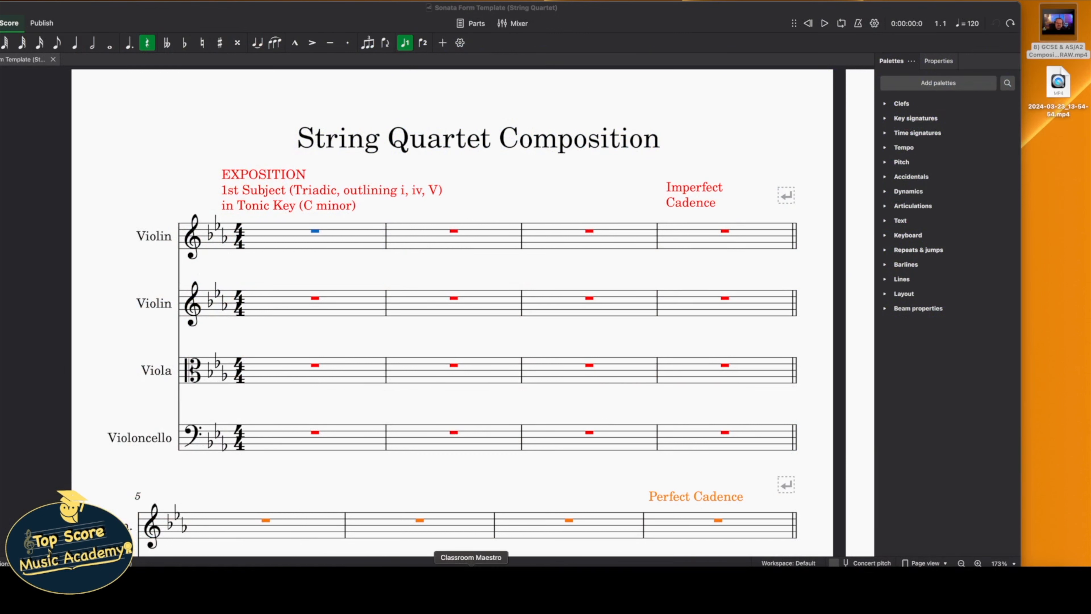
# Open the Classroom Maestro keyboard and arrange the score window above it so that both stay visible
pyautogui.click(471, 582)
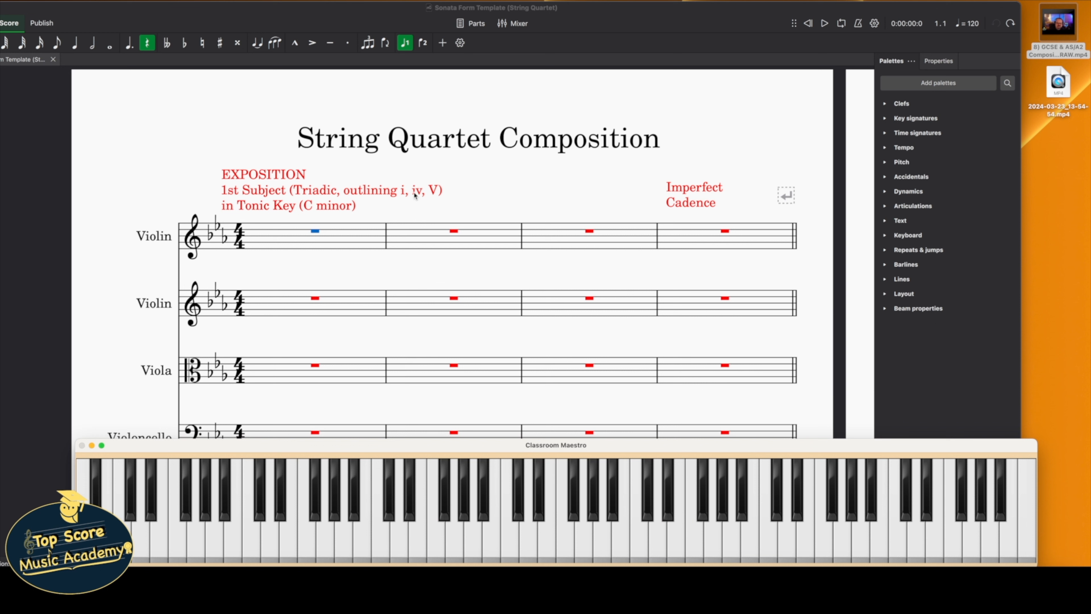
pyautogui.click(467, 206)
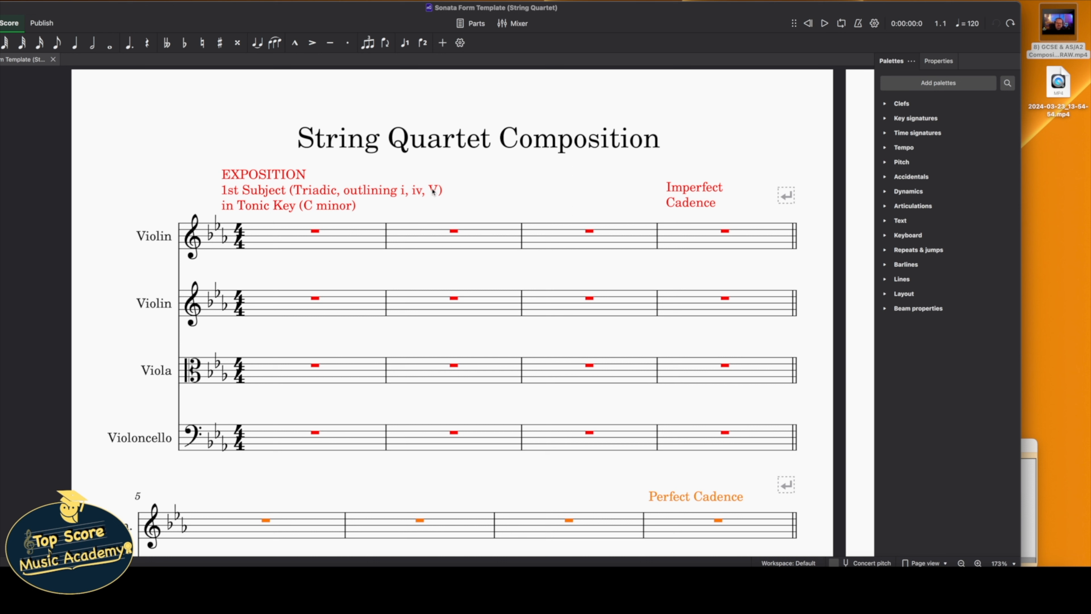
pyautogui.click(1033, 451)
pyautogui.scroll(-2, 578, 363)
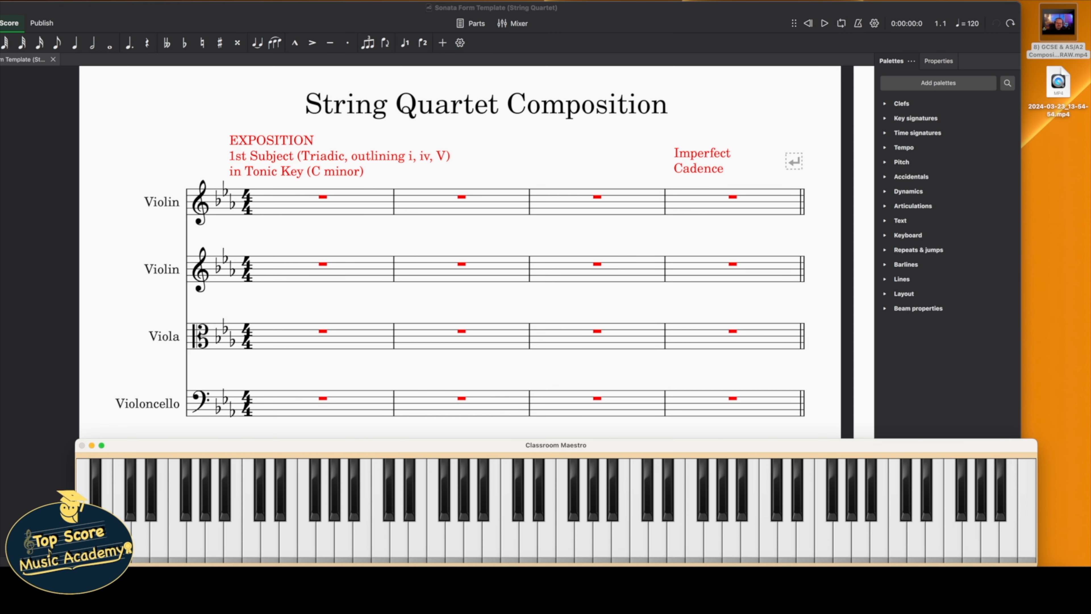
pyautogui.moveTo(315, 11); pyautogui.dragTo(336, 10)
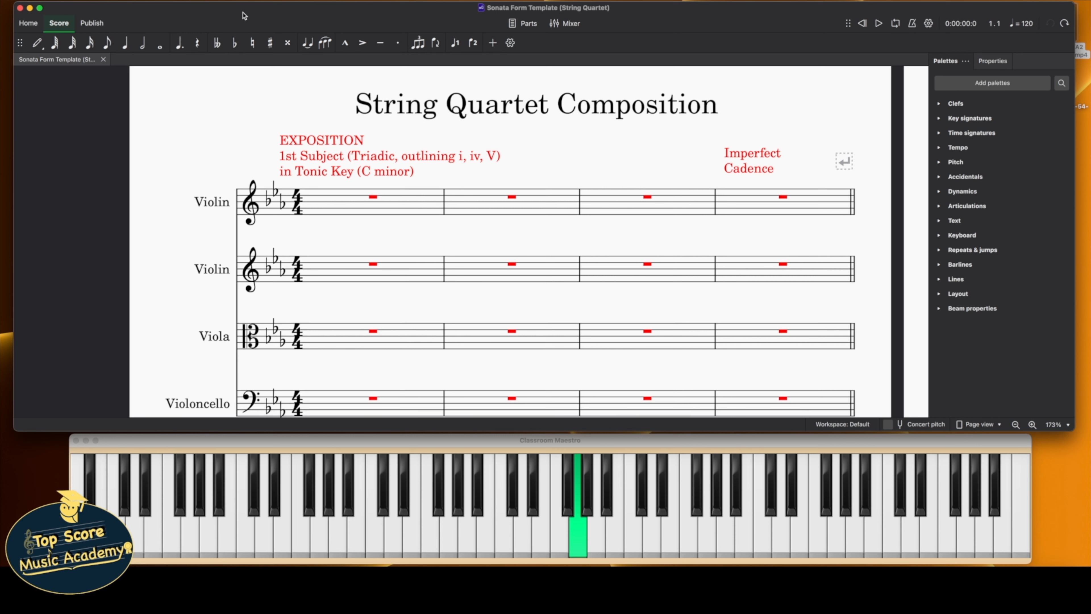
# Enter a dotted crotchet G4 followed by a quaver E♭4 at the start of bar 1 in the first violin
pyautogui.press('n')
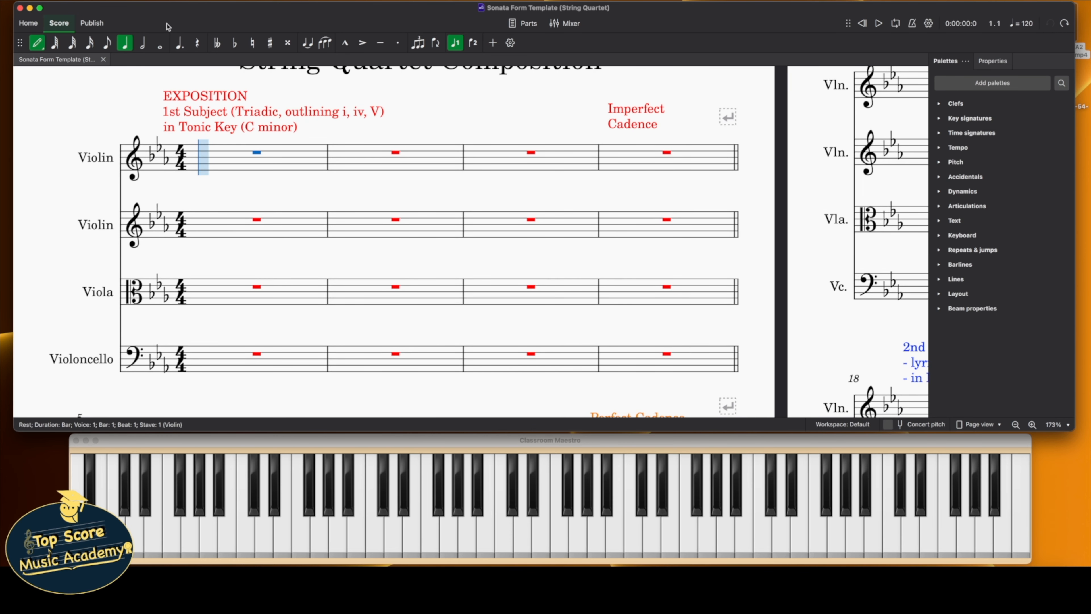
pyautogui.click(179, 43)
pyautogui.click(210, 166)
pyautogui.press('4')
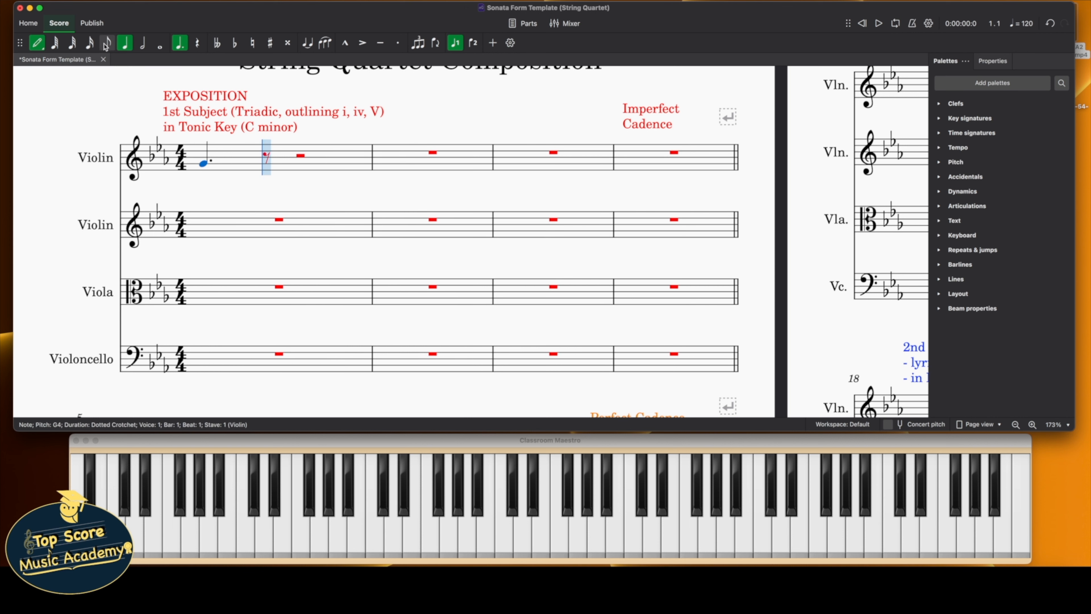
pyautogui.click(258, 170)
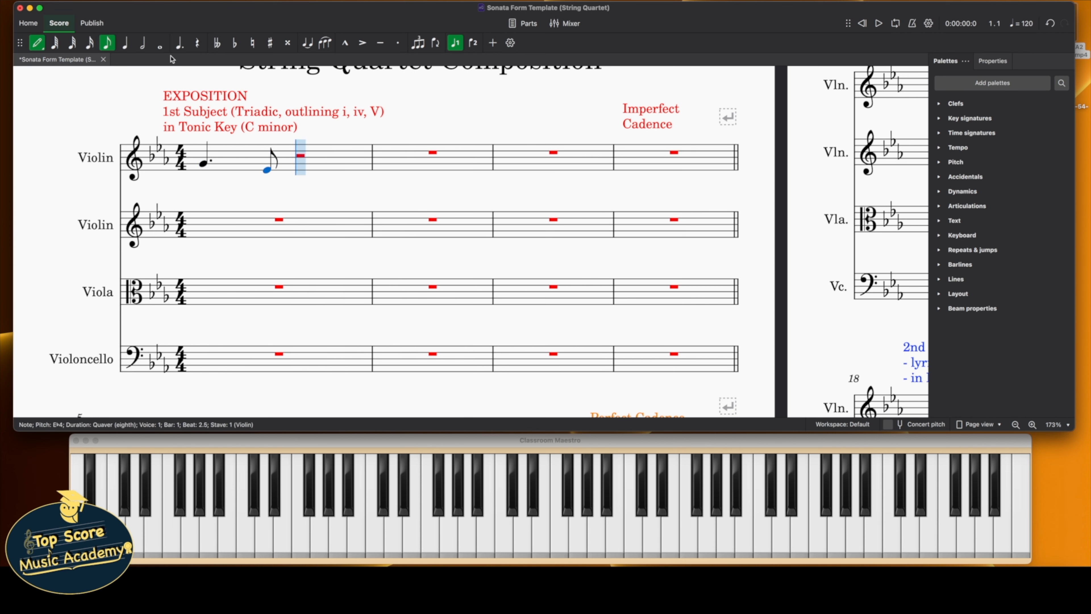
# Complete bar 1 of the first violin with a dotted crotchet C4 and a quaver E♭4
pyautogui.click(125, 43)
pyautogui.click(178, 43)
pyautogui.click(323, 177)
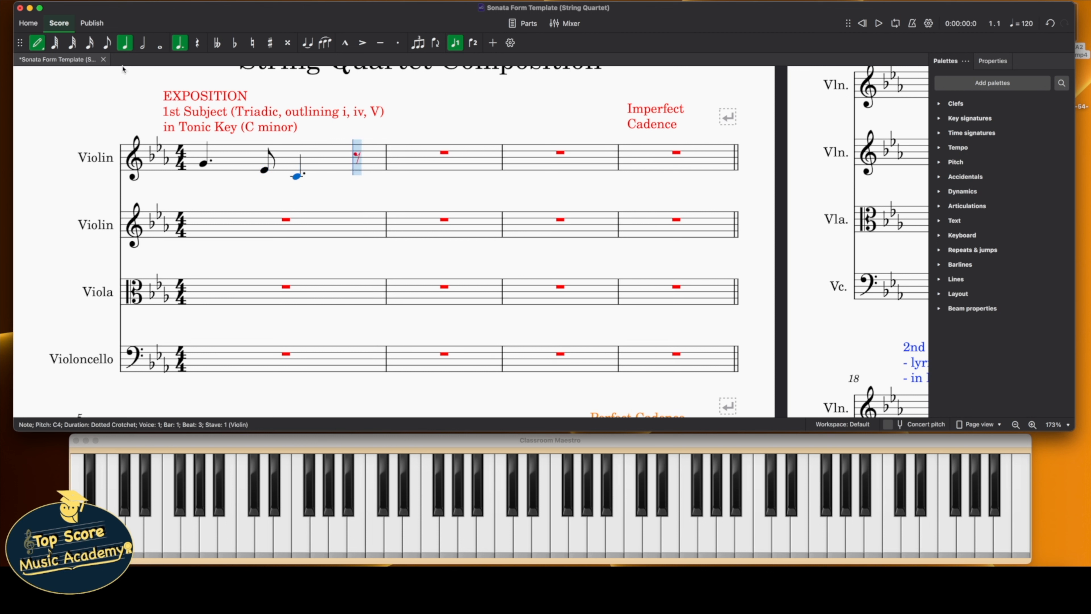
pyautogui.click(105, 43)
pyautogui.click(357, 170)
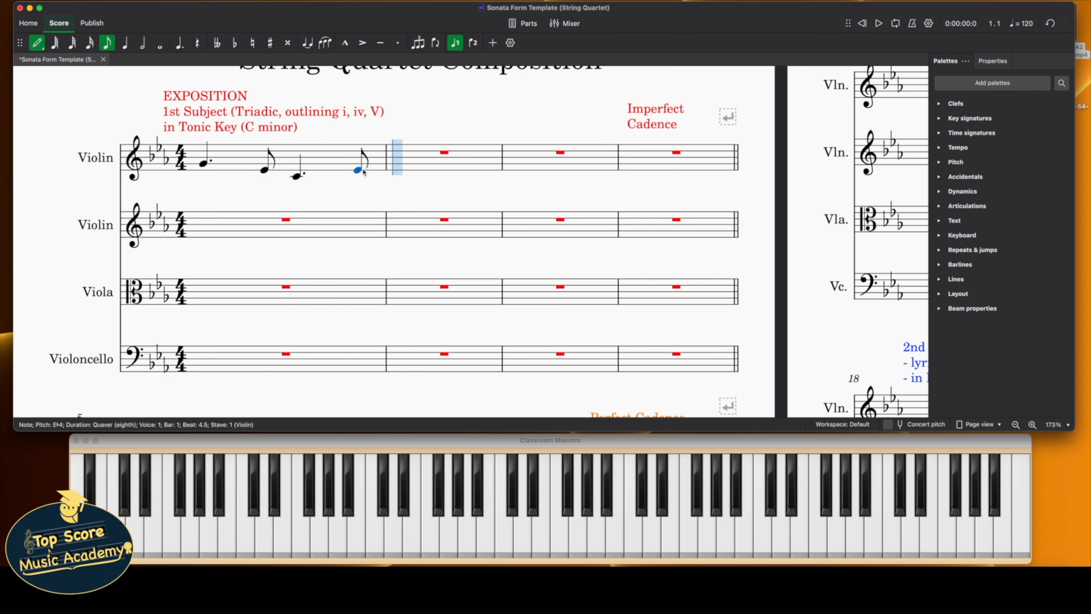
# Enter crotchet G4s on beats 1, 3 and 4 of bar 2 in the first violin, leaving beat 2 as a rest
pyautogui.click(125, 43)
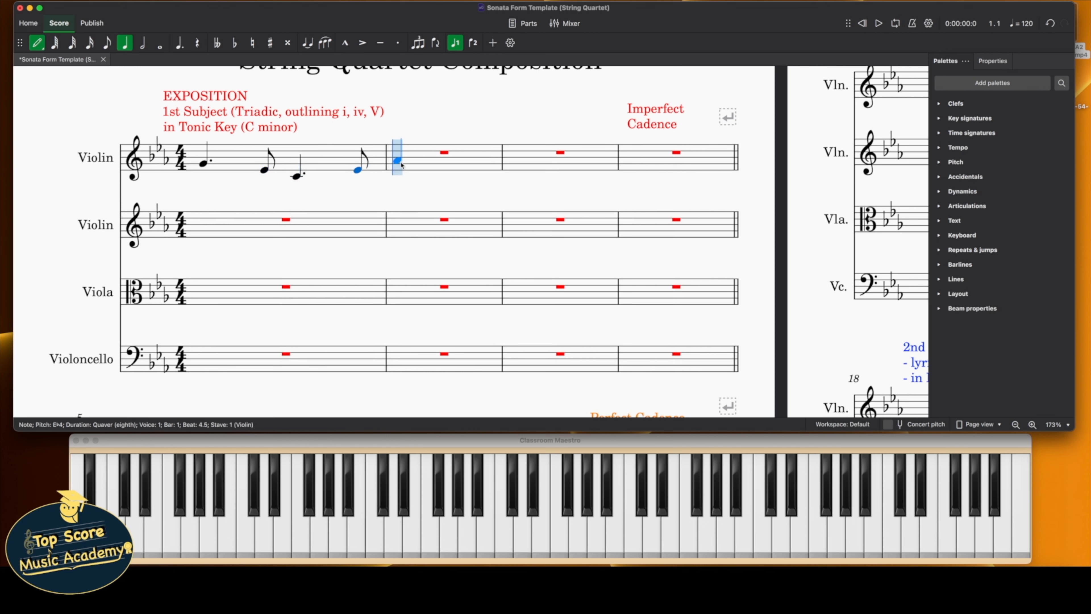
pyautogui.click(398, 164)
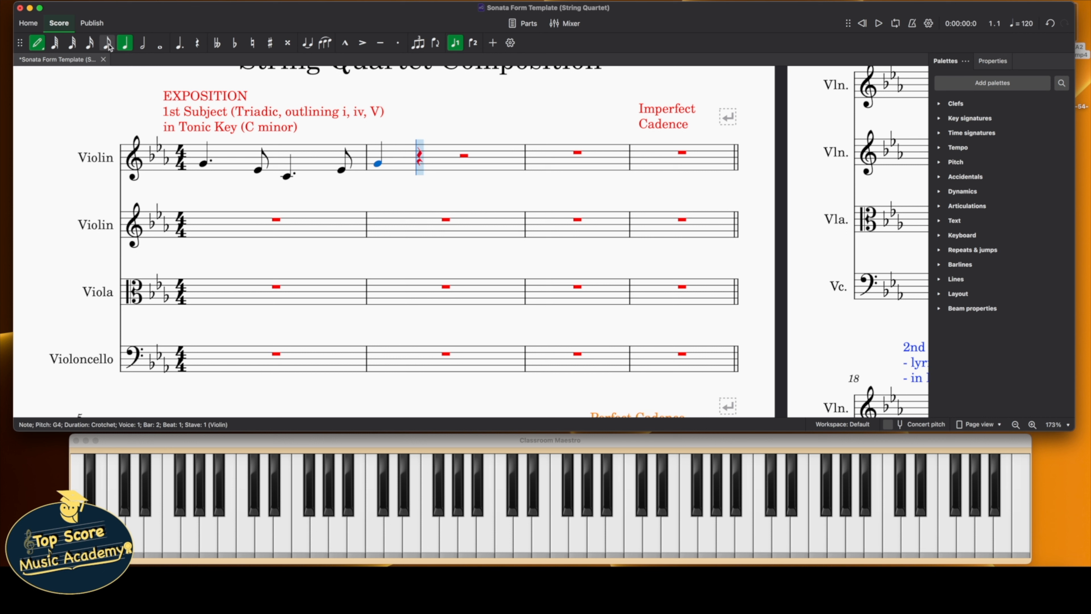
pyautogui.click(482, 167)
pyautogui.click(495, 163)
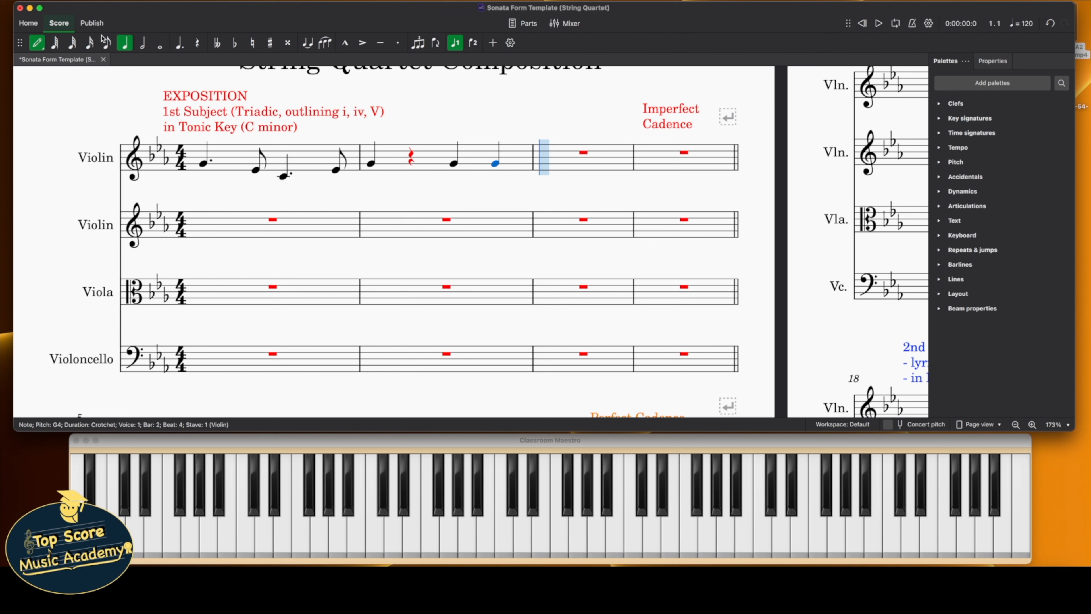
pyautogui.click(37, 42)
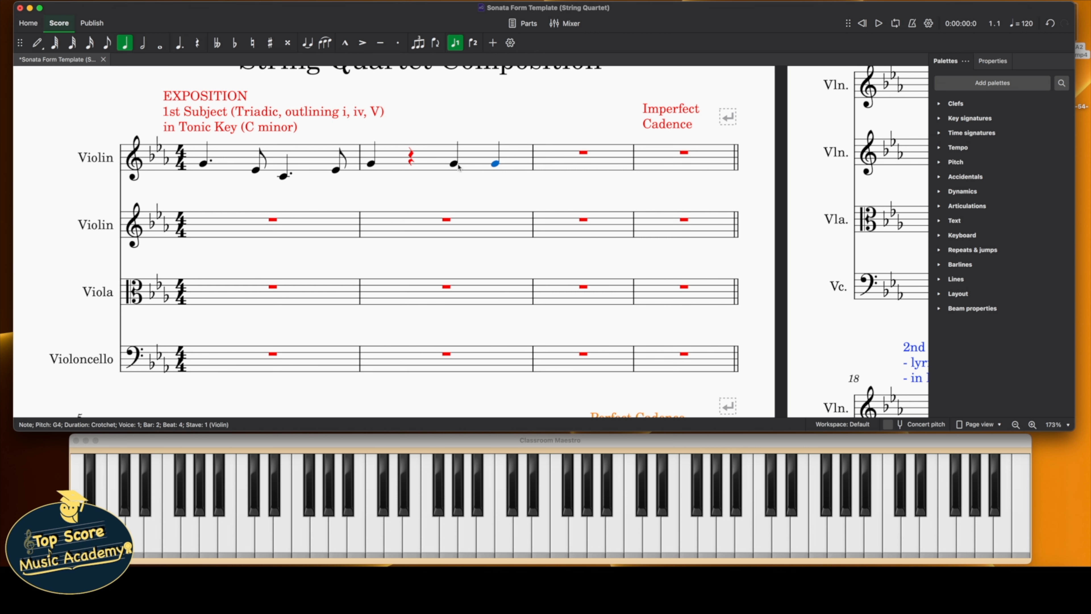
# Turn the beat 3 crotchet of bar 2 into a quaver triplet and fill it with D4, G4 and B natural 4
pyautogui.click(454, 165)
pyautogui.click(417, 43)
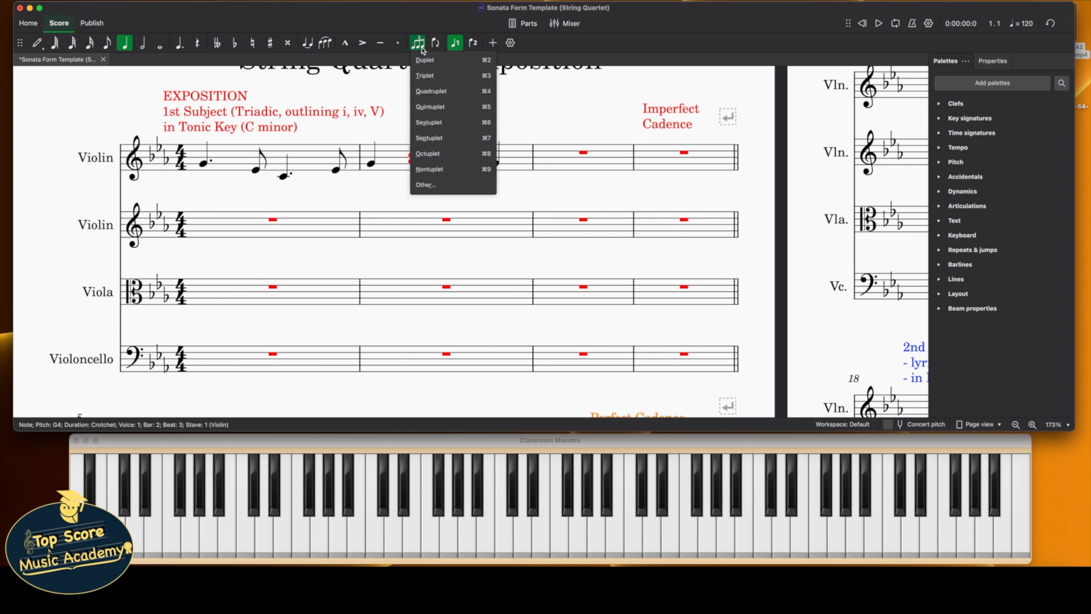
pyautogui.click(425, 76)
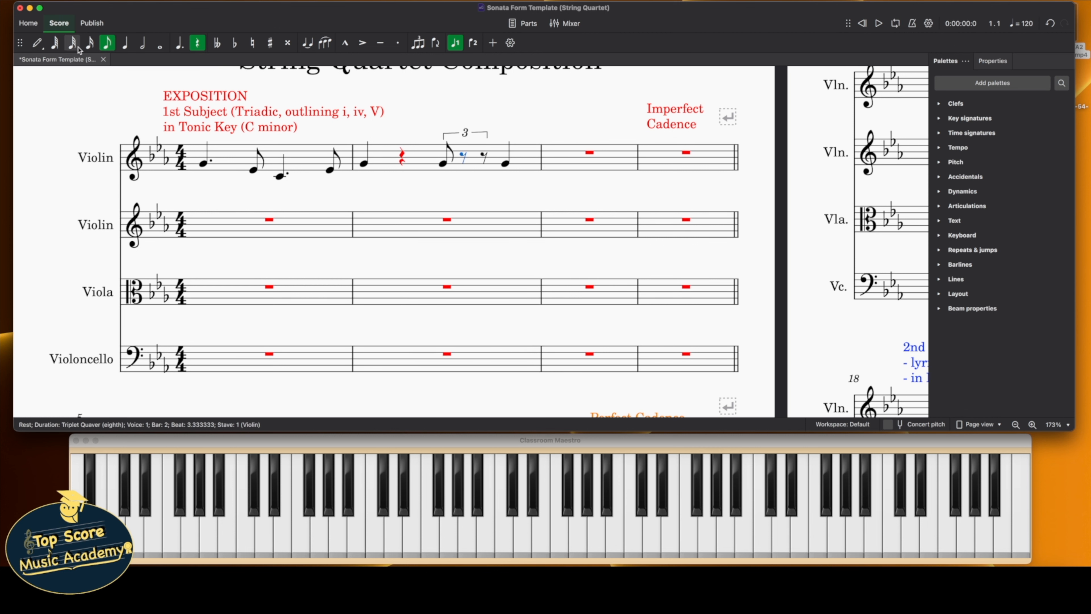
pyautogui.press('n')
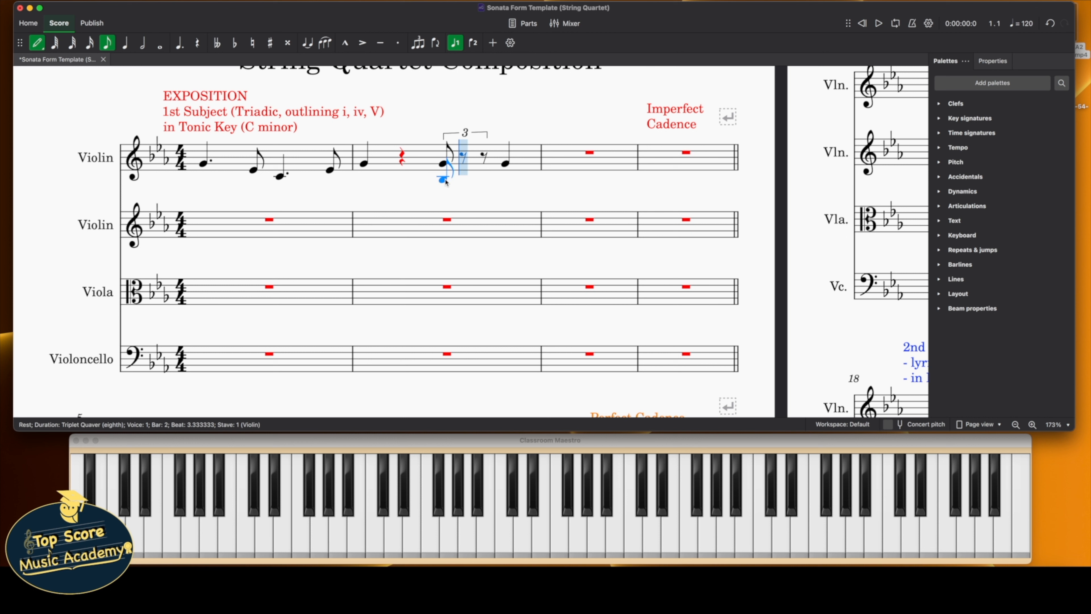
pyautogui.click(444, 173)
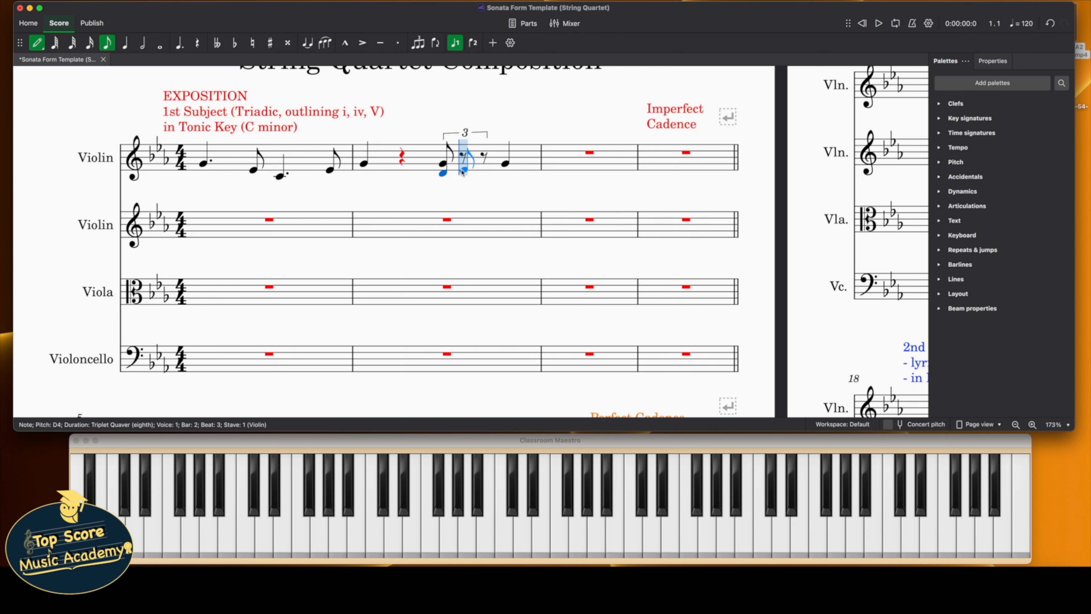
pyautogui.click(465, 164)
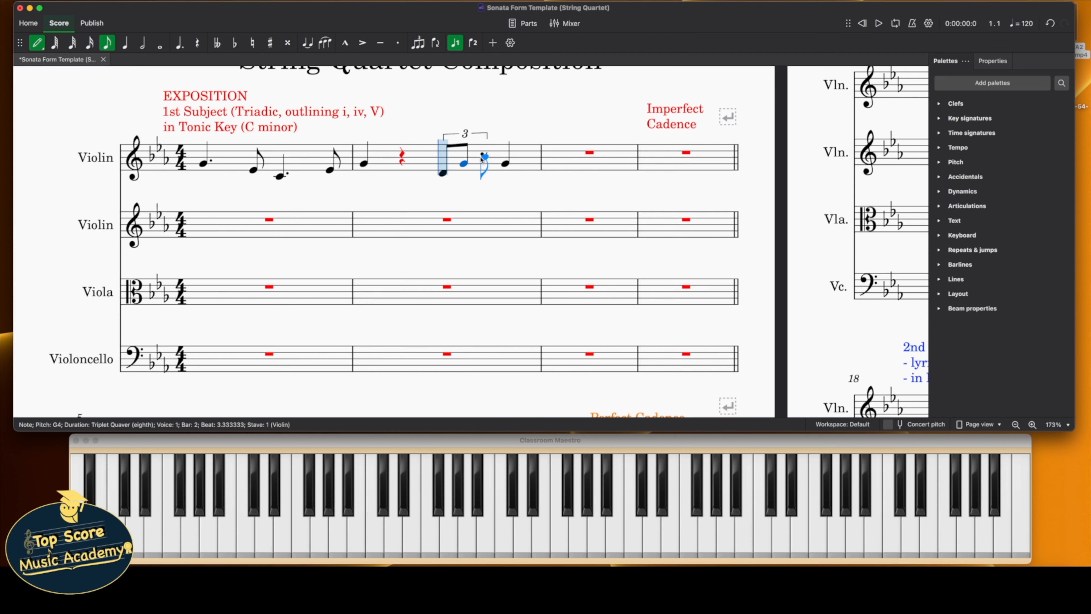
pyautogui.click(483, 157)
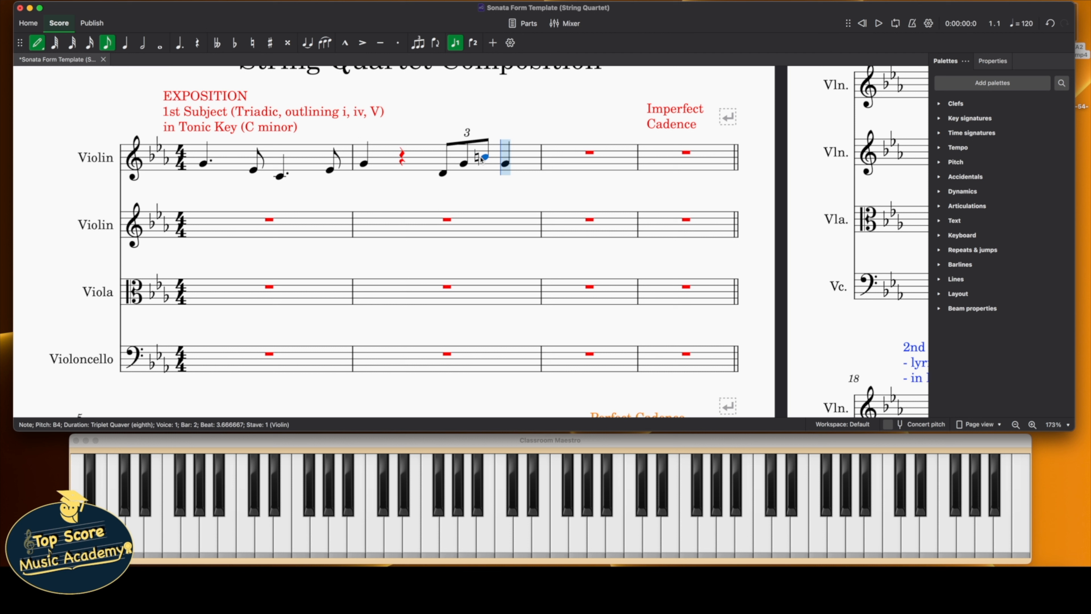
pyautogui.press('Escape')
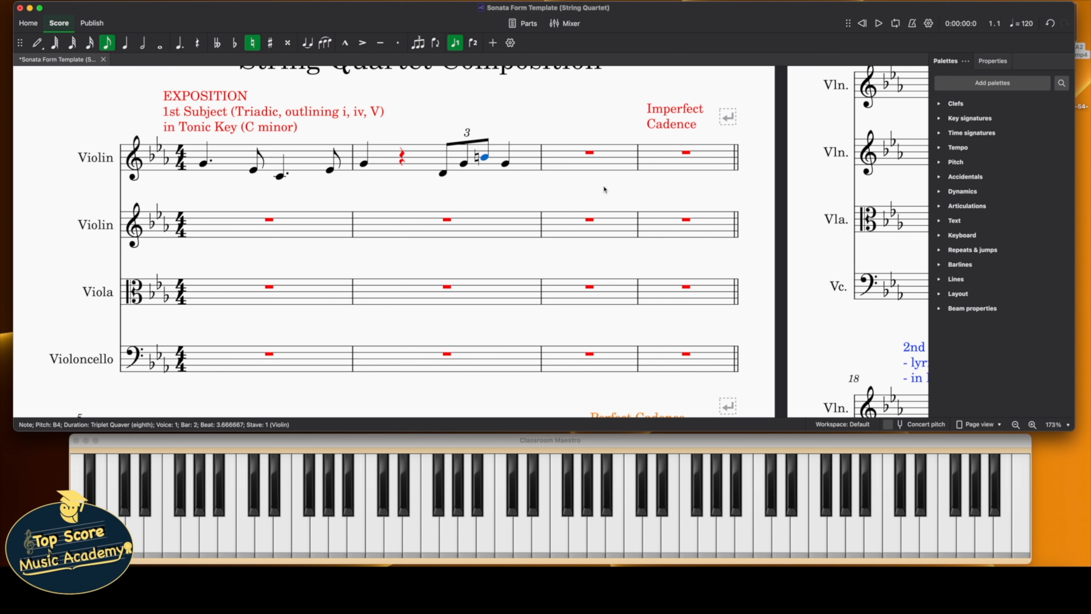
# Turn the beat 4 crotchet of bar 2 in the first violin into a quaver triplet
pyautogui.click(506, 164)
pyautogui.click(418, 43)
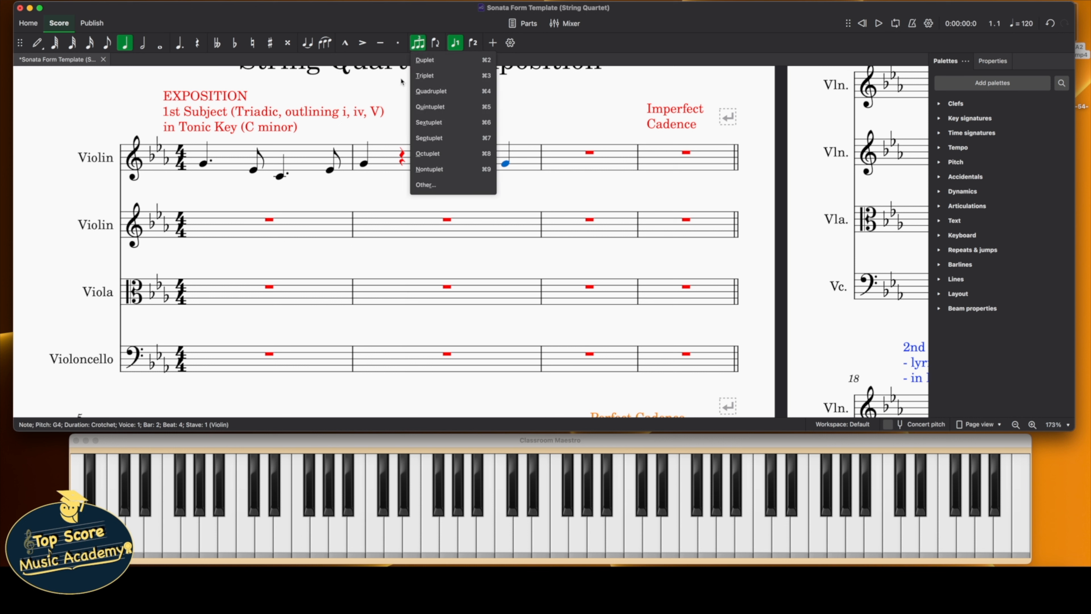
pyautogui.click(426, 76)
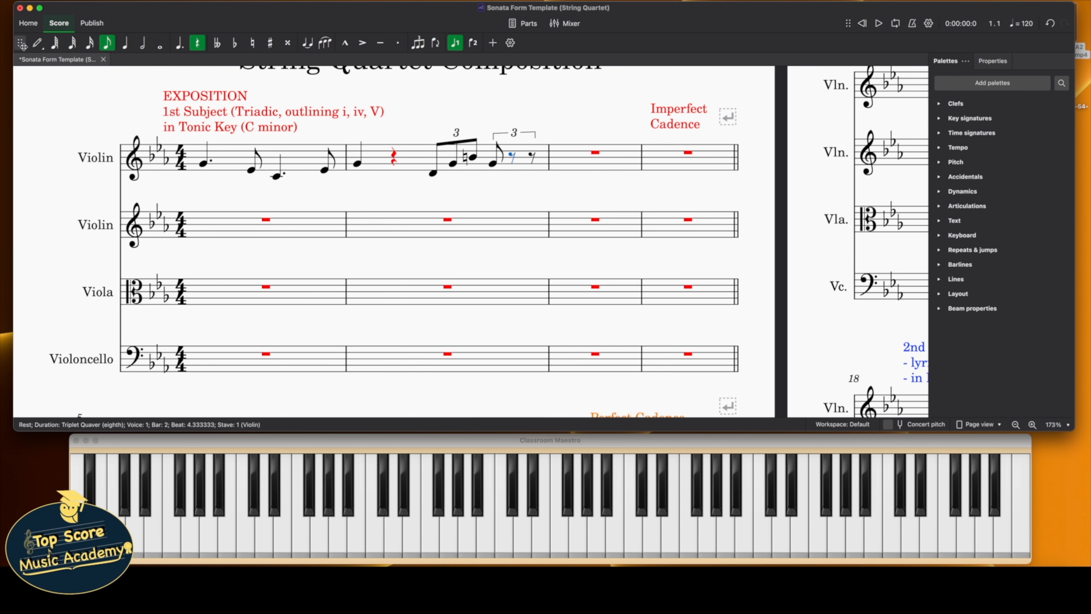
pyautogui.press('n')
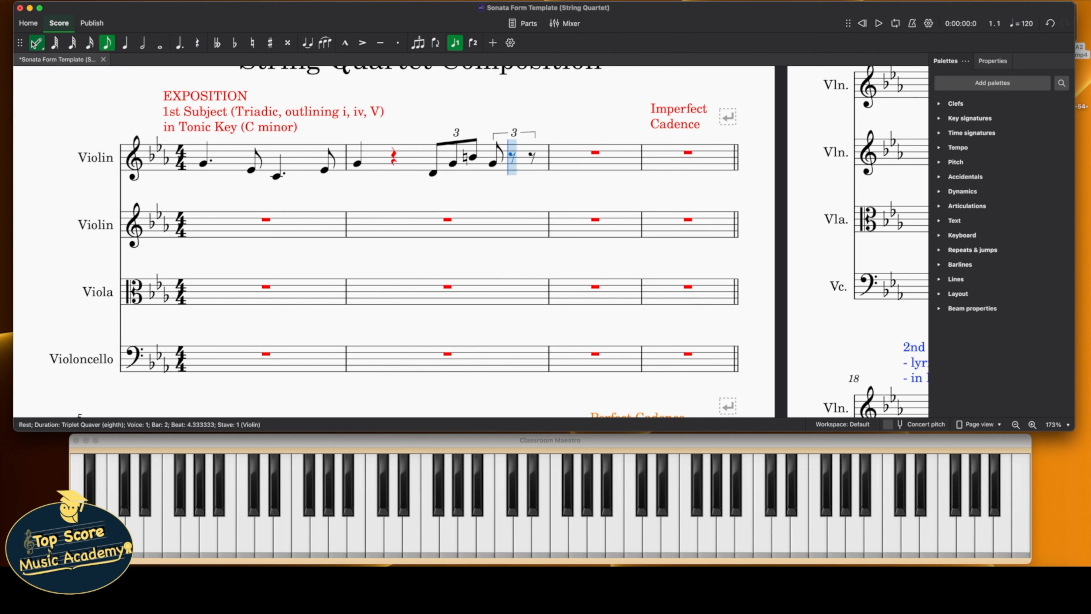
pyautogui.press('Escape')
# Make the first triplet quaver on beat 3 of bar 2 a rest and shift D4, G4 and B natural 4 one triplet quaver later
pyautogui.click(433, 174)
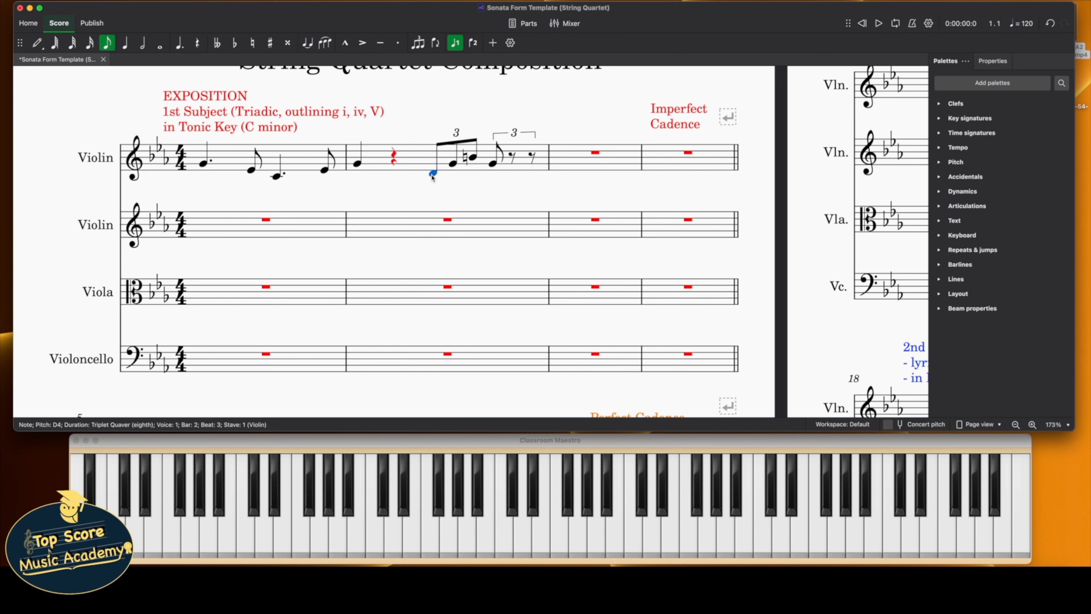
pyautogui.press('Delete')
pyautogui.moveTo(452, 164); pyautogui.dragTo(496, 159)
pyautogui.press('Up')
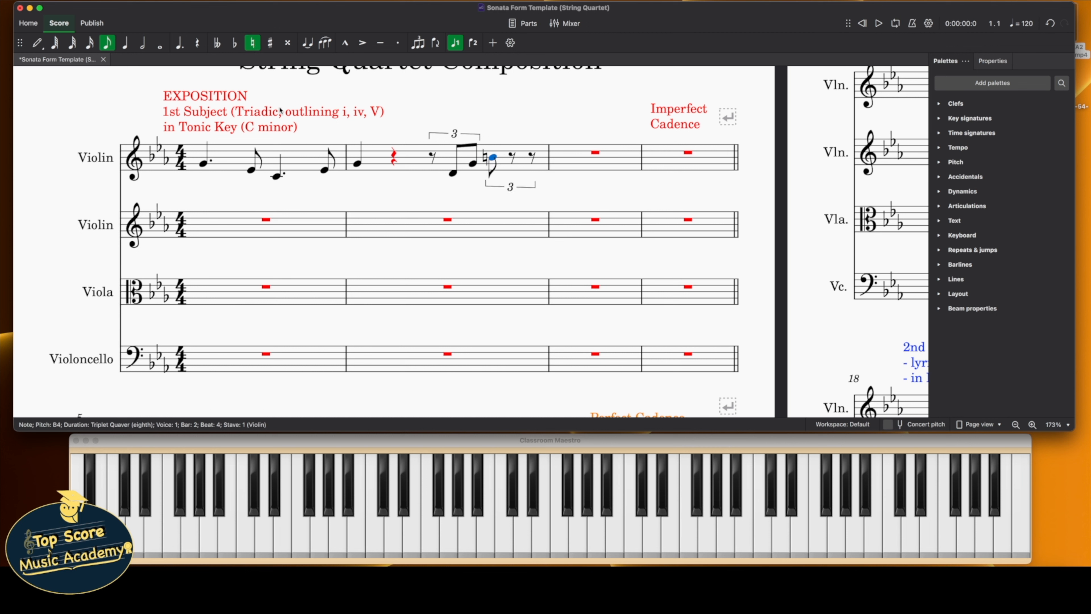
# Complete the beat 4 triplet of bar 2 with G4 and B natural 4
pyautogui.click(37, 43)
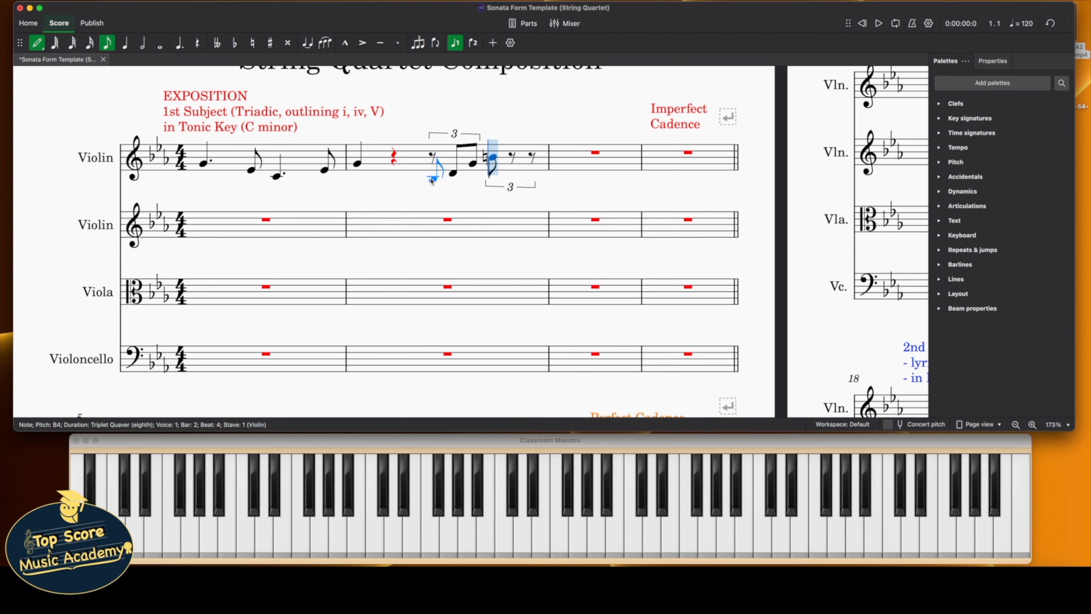
pyautogui.click(515, 163)
pyautogui.click(532, 158)
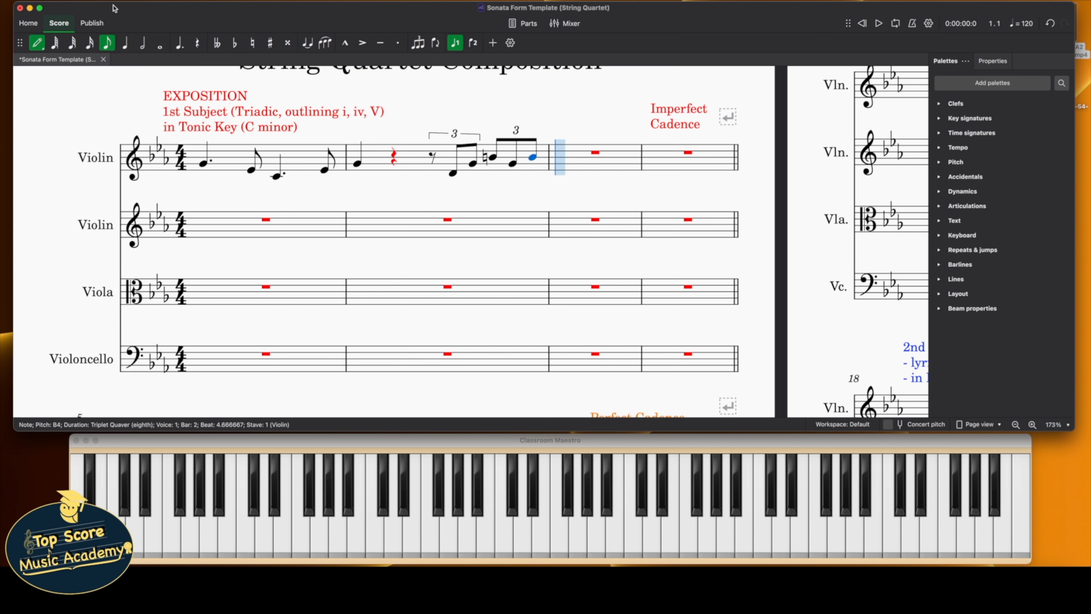
# Enter a dotted crotchet C5, a quaver G4 and a crotchet G4 from beat 1 of bar 3 in the first violin
pyautogui.click(180, 43)
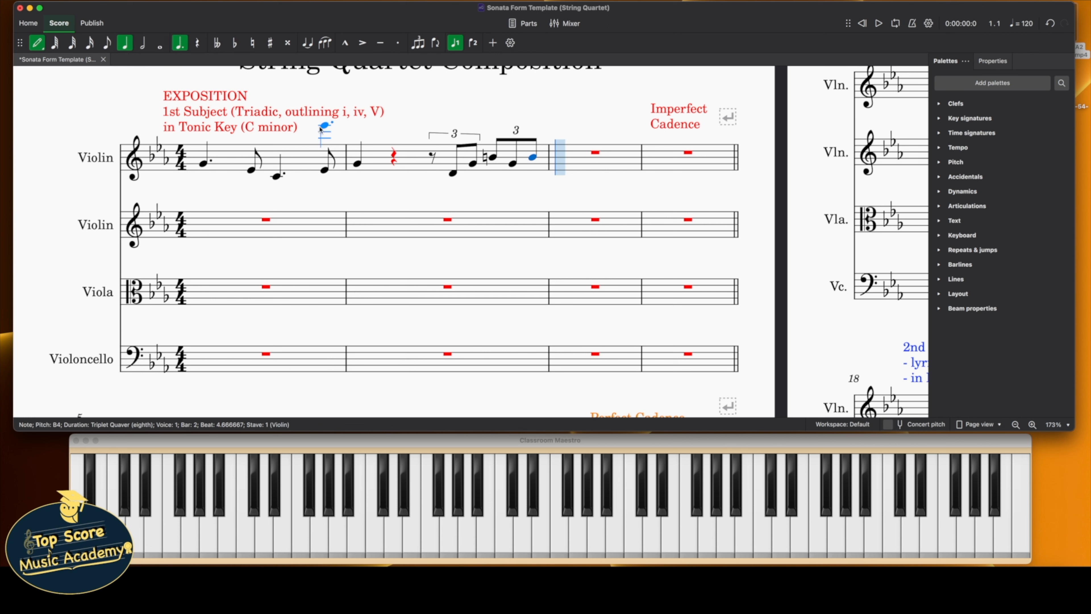
pyautogui.click(598, 173)
pyautogui.click(593, 154)
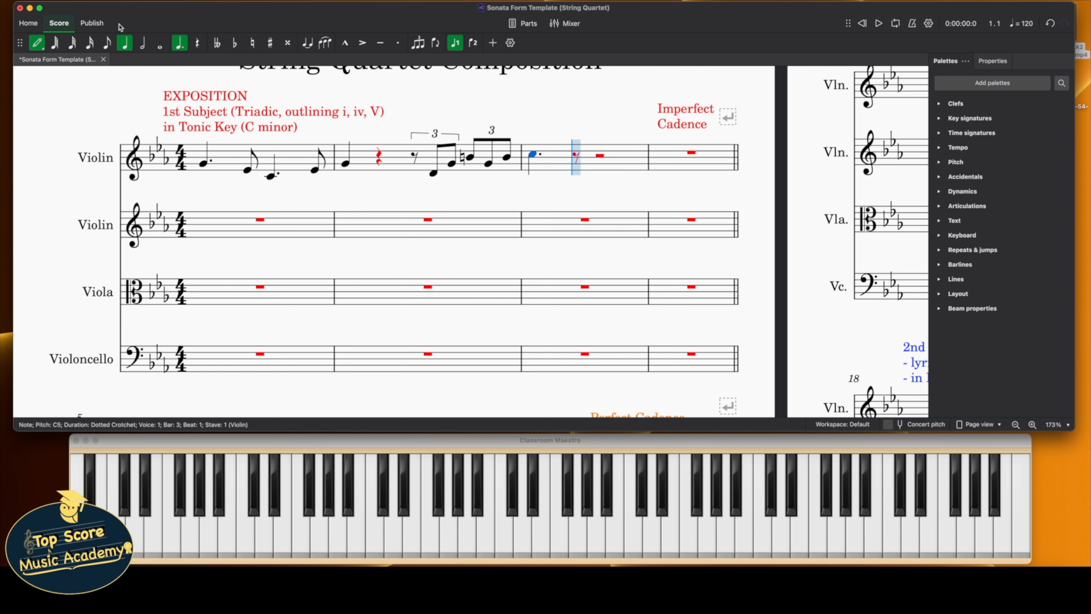
pyautogui.click(106, 43)
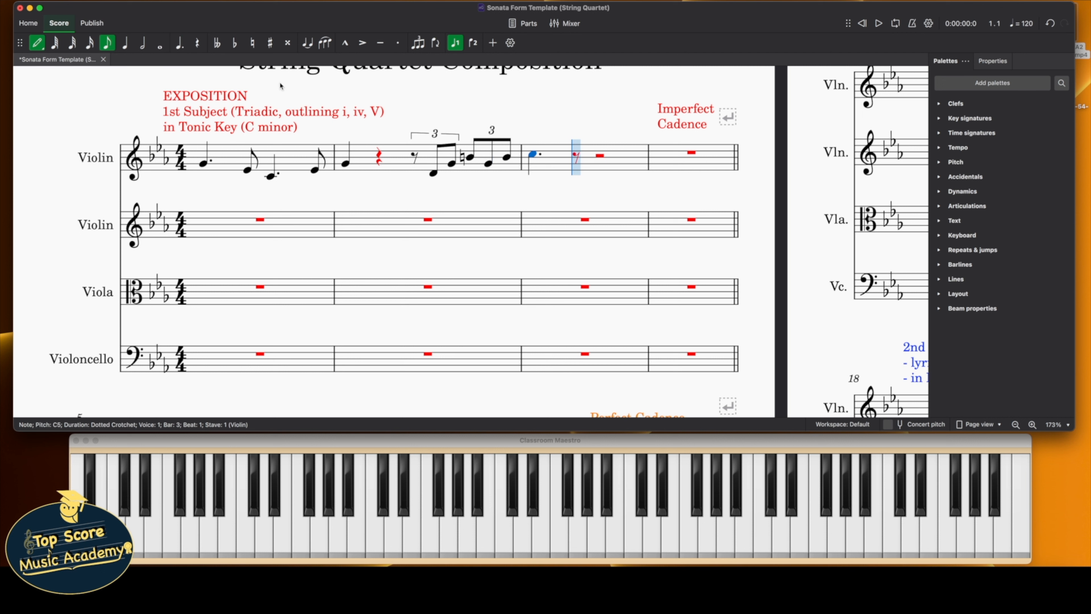
pyautogui.click(577, 164)
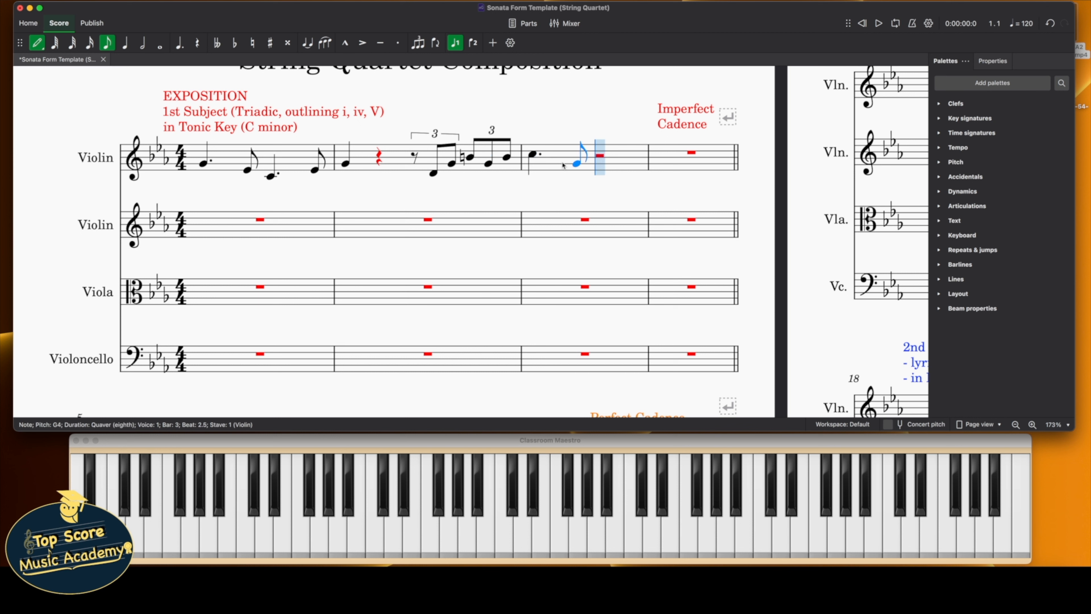
pyautogui.click(125, 43)
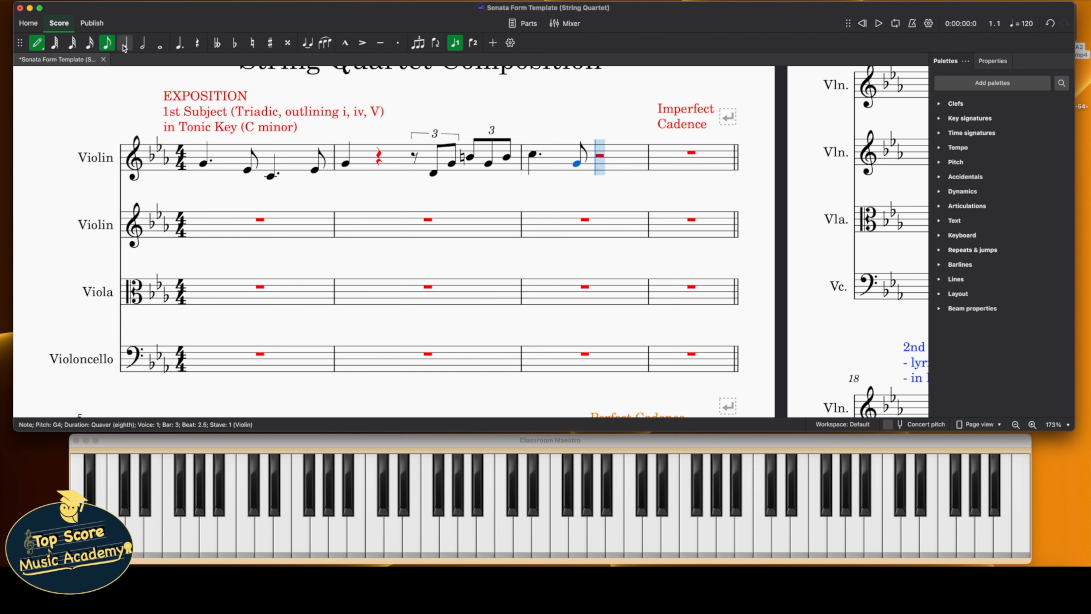
pyautogui.click(594, 165)
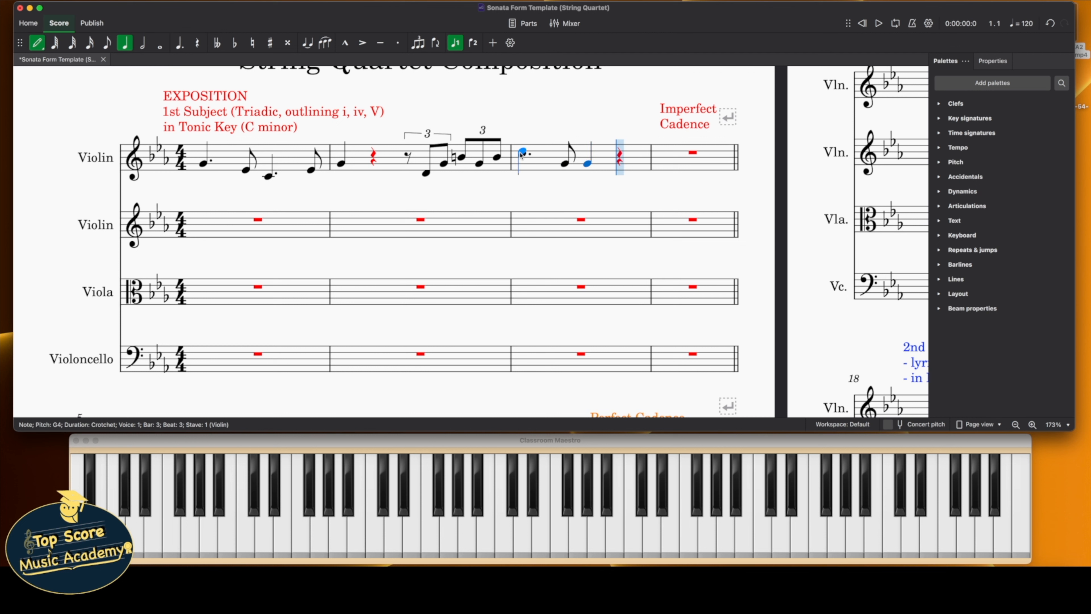
pyautogui.press('Escape')
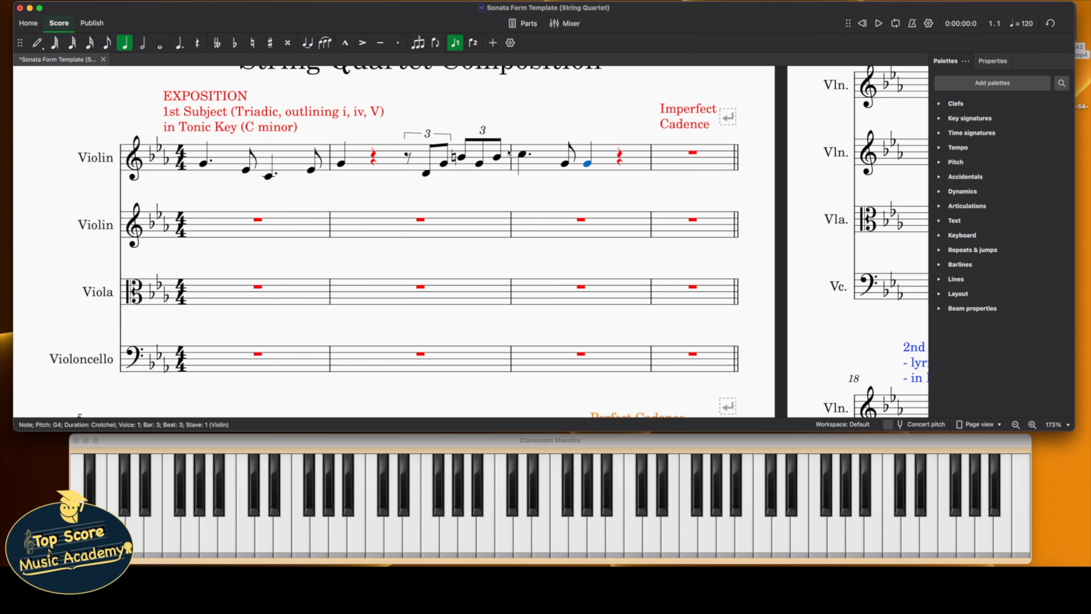
# Rework beats 1 and 2 of bar 3 in the first violin as a dotted quaver C5, semiquaver G4 and crotchet G4
pyautogui.click(522, 154)
pyautogui.click(107, 42)
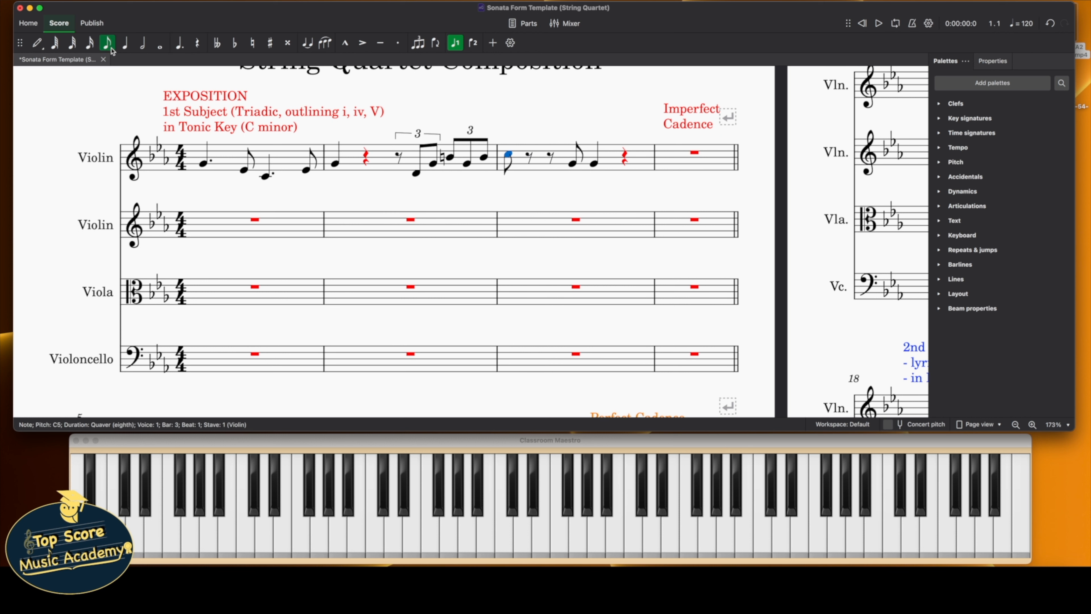
pyautogui.click(179, 43)
pyautogui.press('n')
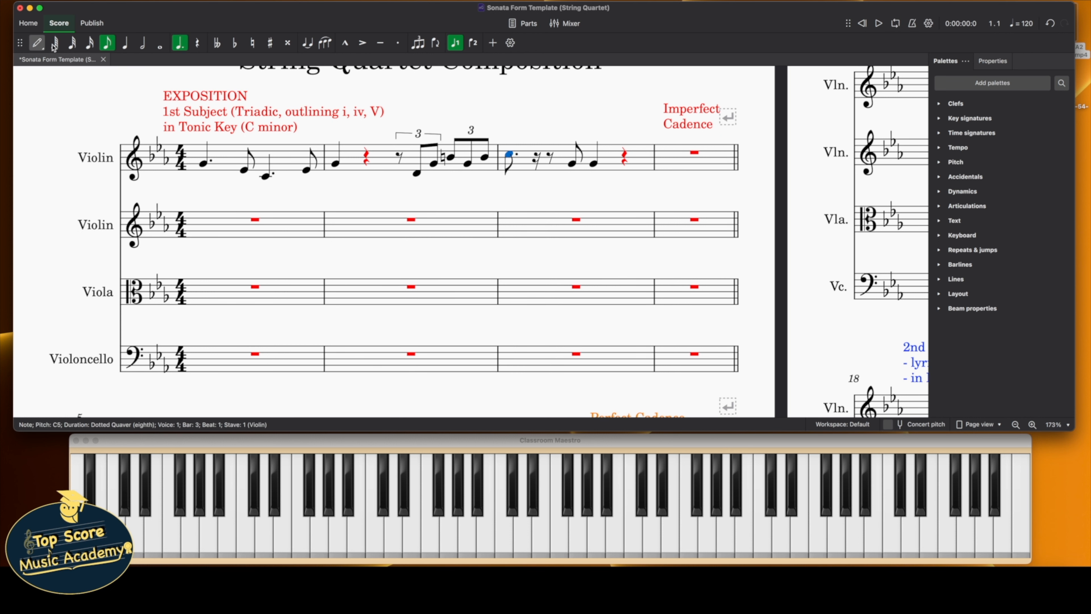
pyautogui.press('Right')
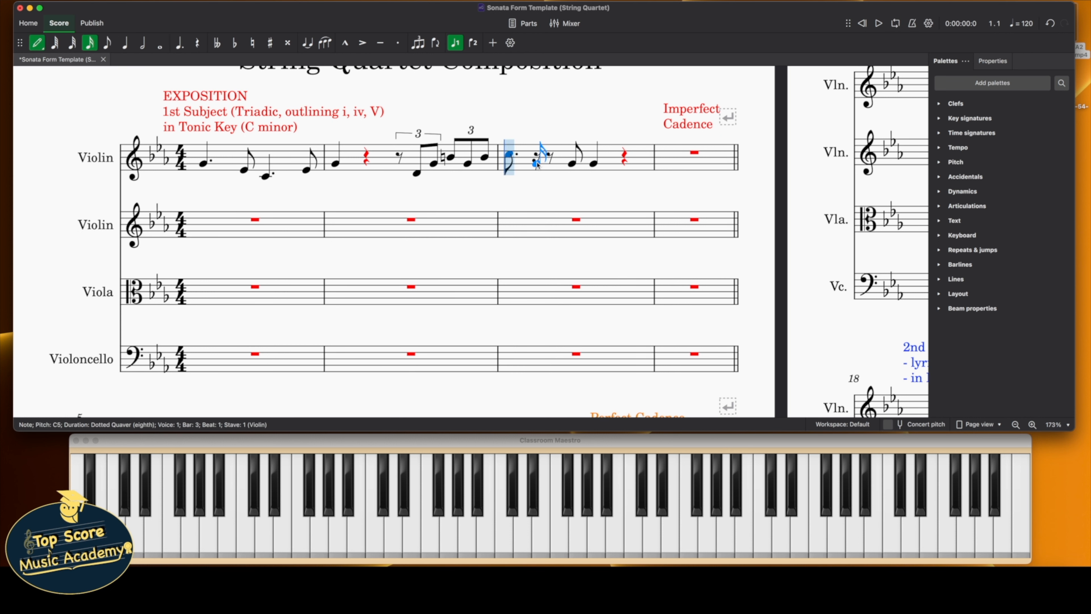
pyautogui.press('g')
pyautogui.click(126, 42)
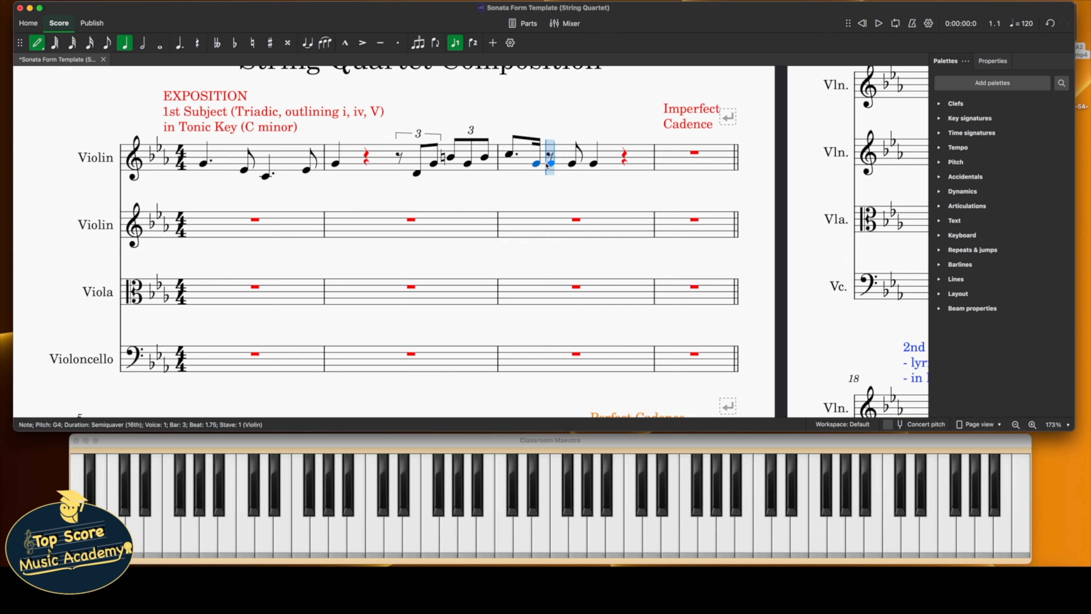
pyautogui.press('g')
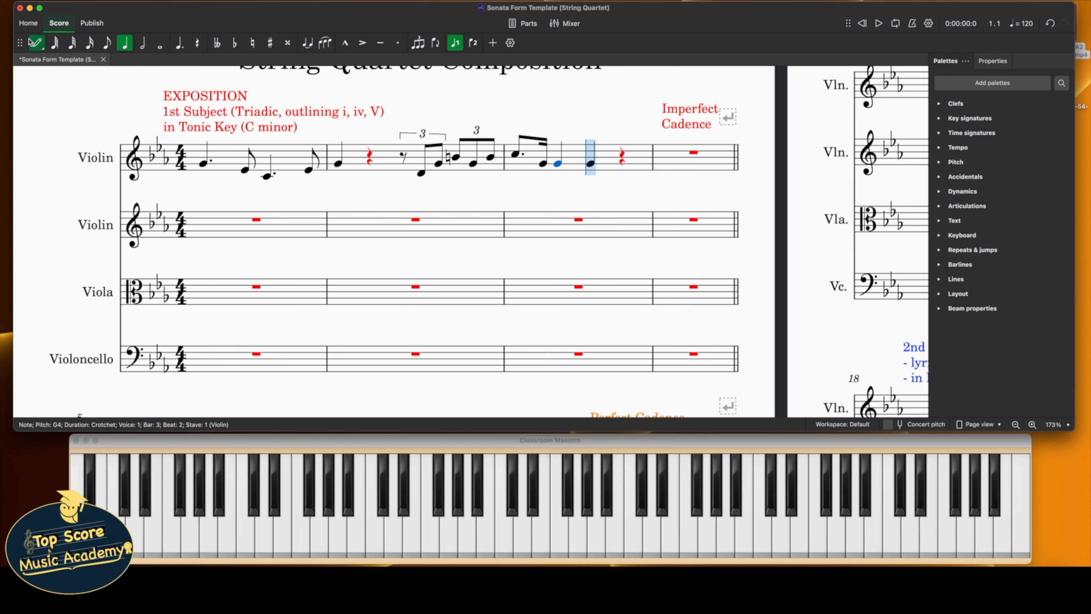
pyautogui.click(37, 42)
# Copy the two quaver triplets from beats 3 and 4 of bar 2 to beat 3 of bar 3 in the first violin
pyautogui.click(404, 160)
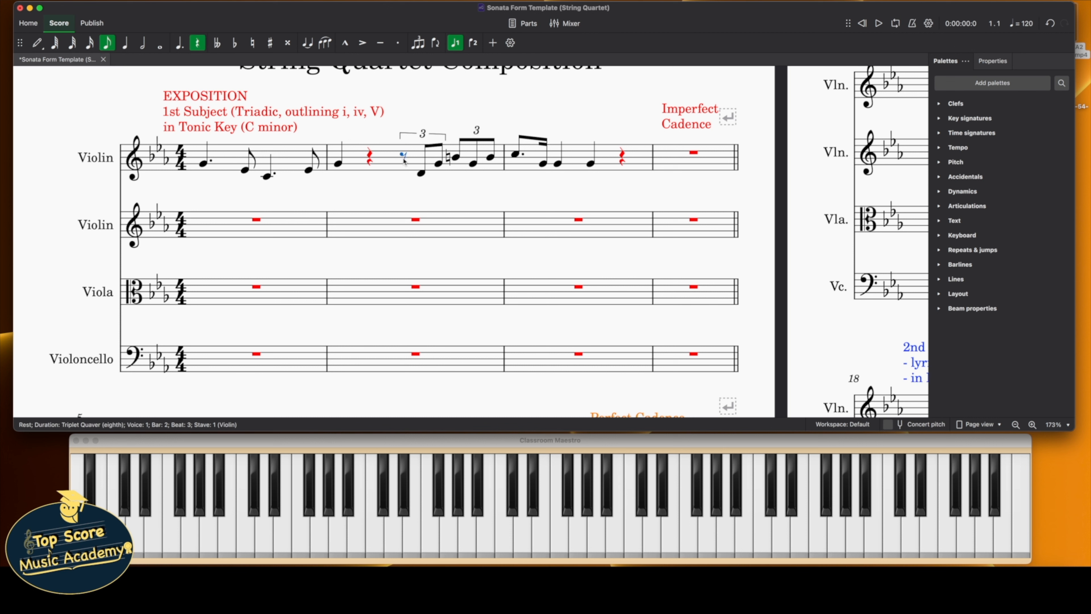
pyautogui.keyDown('shift'); pyautogui.click(491, 159); pyautogui.keyUp('shift')
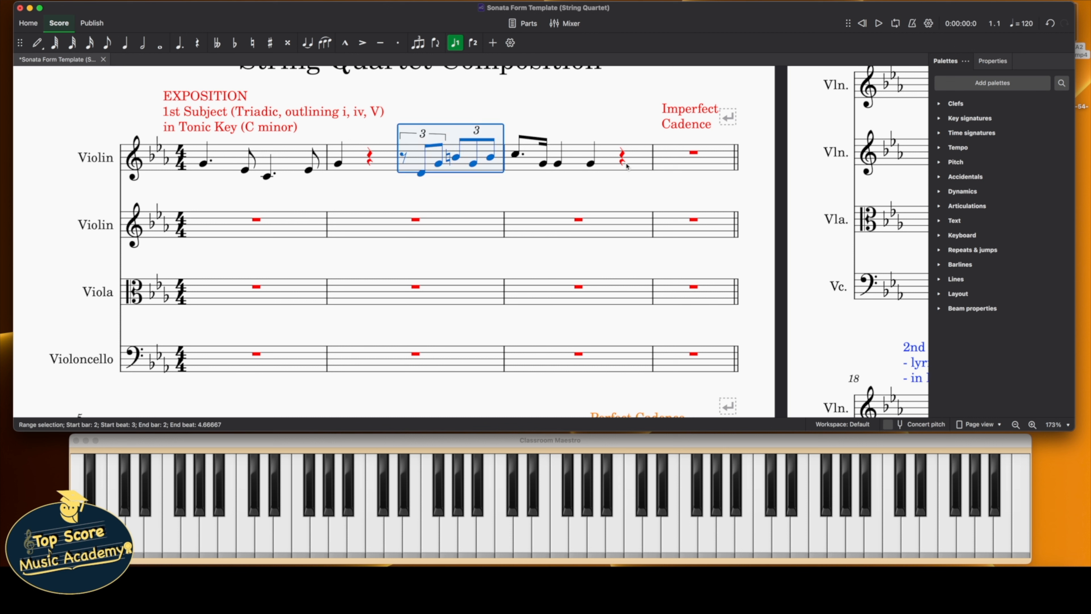
pyautogui.click(591, 163)
pyautogui.hotkey('ctrl', 'v')
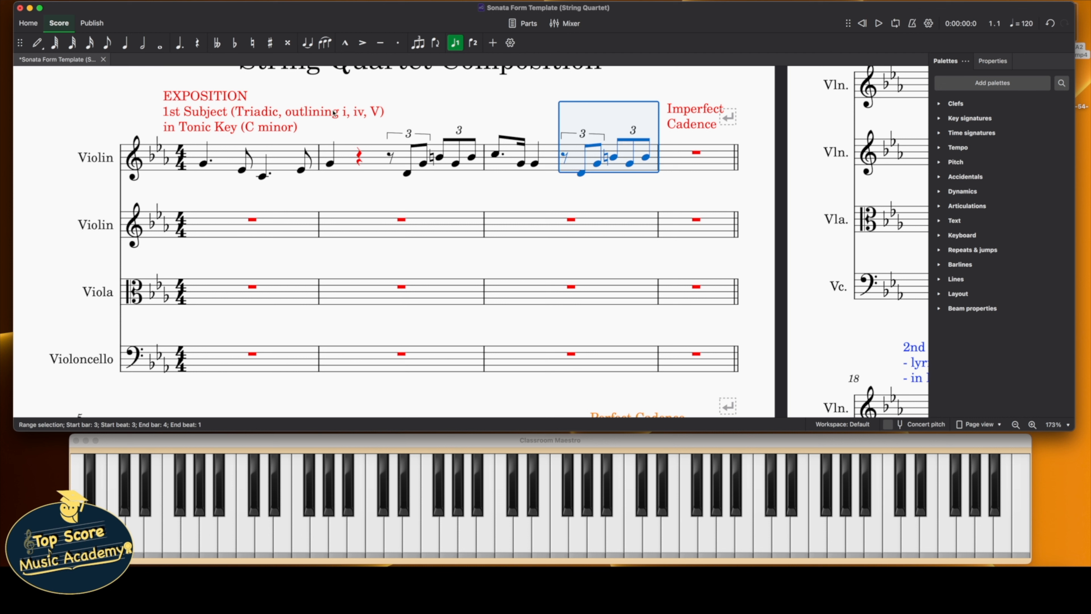
pyautogui.click(495, 113)
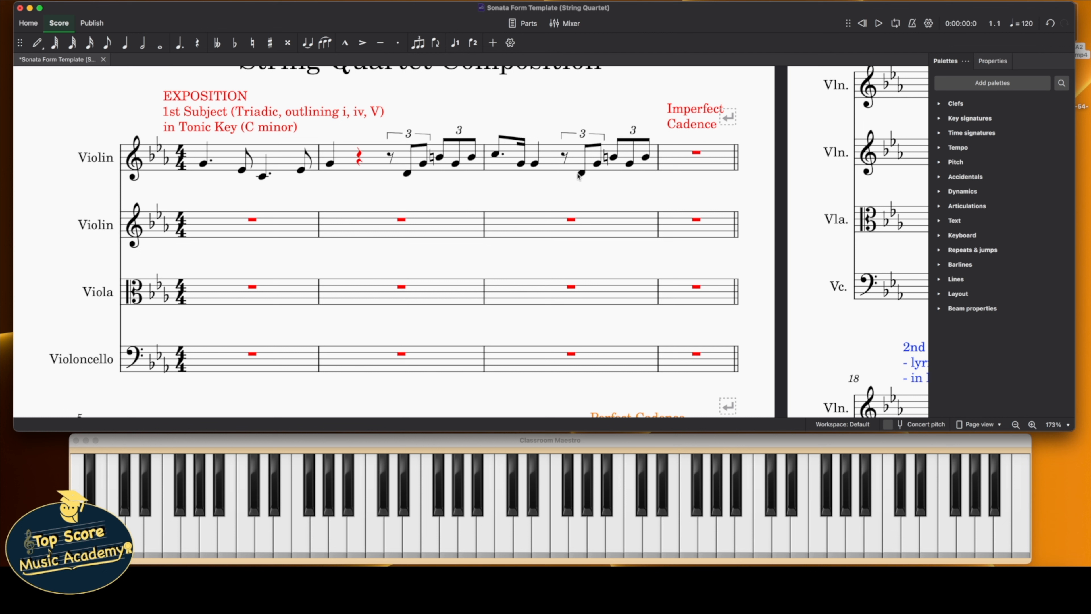
# Repitch the copied triplet notes in bar 3 to A flat 4, G4, F4, E flat 4 and F4, and play through them
pyautogui.moveTo(581, 176); pyautogui.dragTo(578, 164)
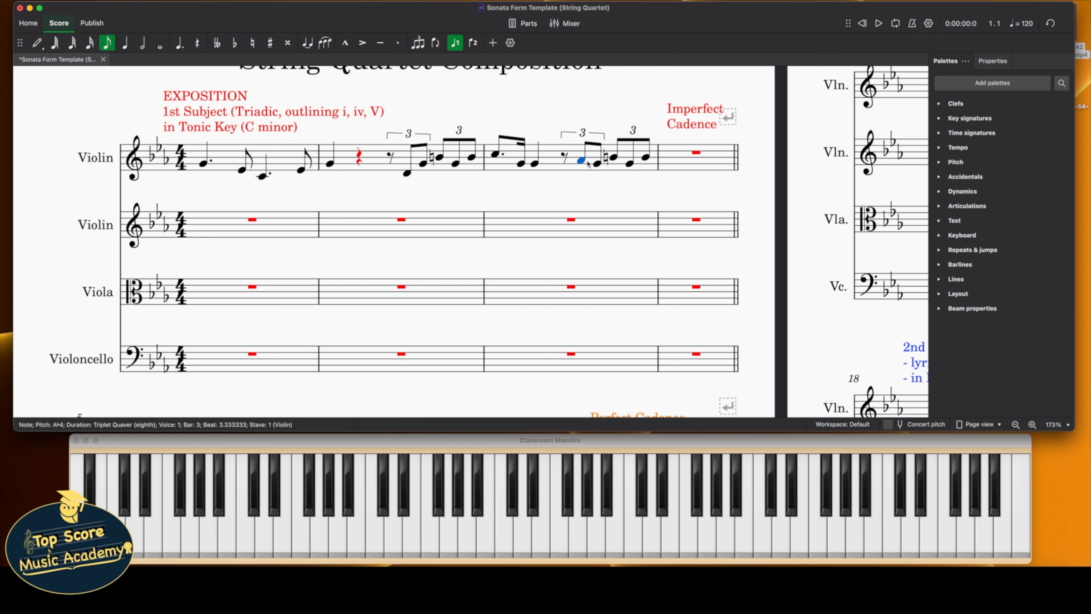
pyautogui.click(597, 163)
pyautogui.moveTo(613, 158); pyautogui.dragTo(613, 167)
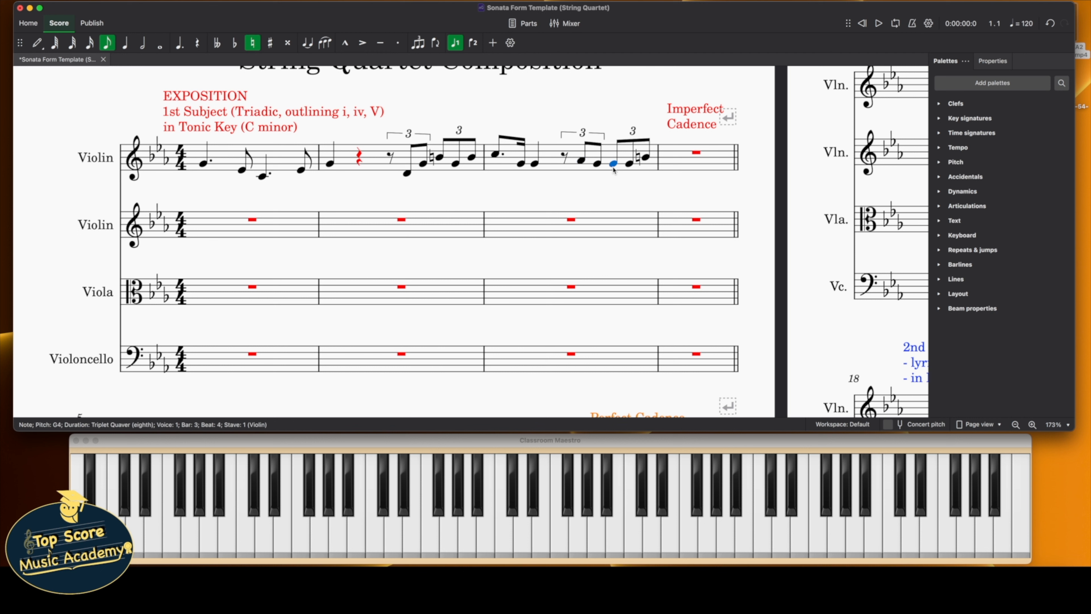
pyautogui.press('Down')
pyautogui.press('Down')
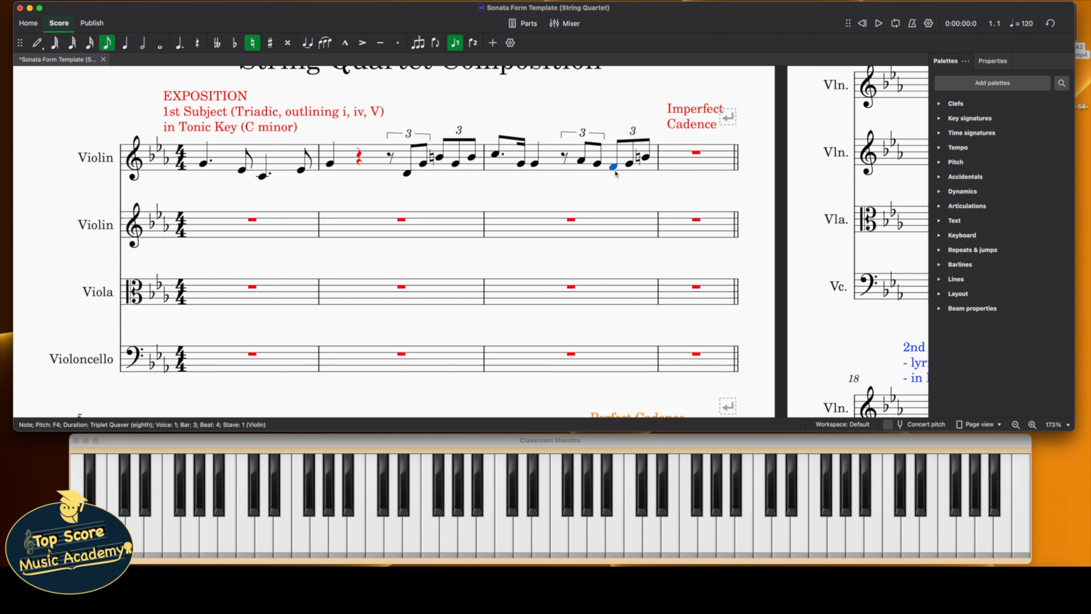
pyautogui.moveTo(626, 166); pyautogui.dragTo(646, 172)
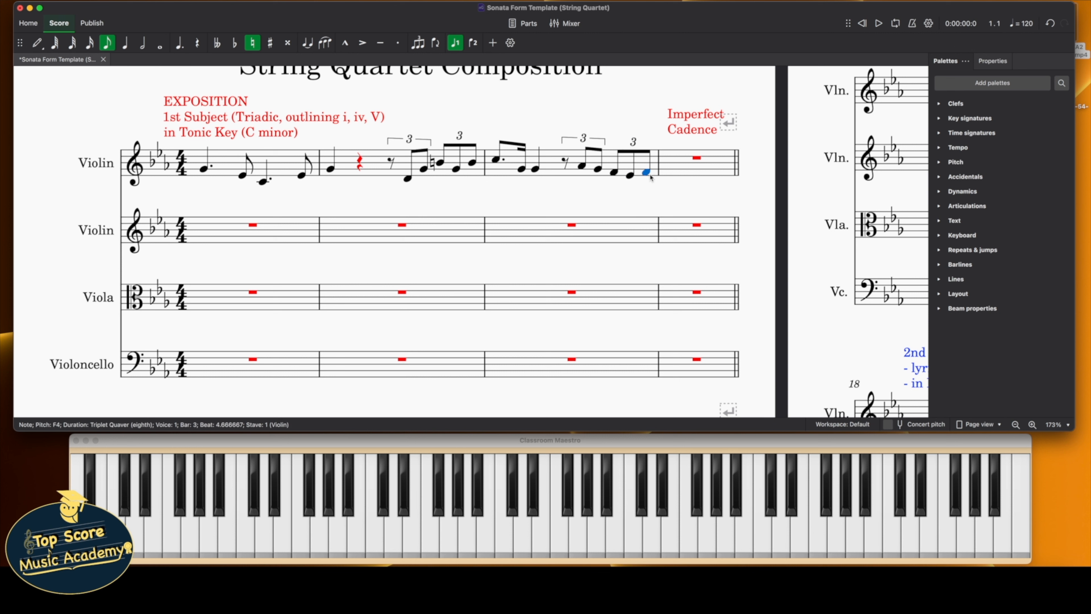
pyautogui.click(580, 167)
pyautogui.press('Right')
pyautogui.press('Right')
pyautogui.press('Right')
pyautogui.press('Right')
pyautogui.click(497, 160)
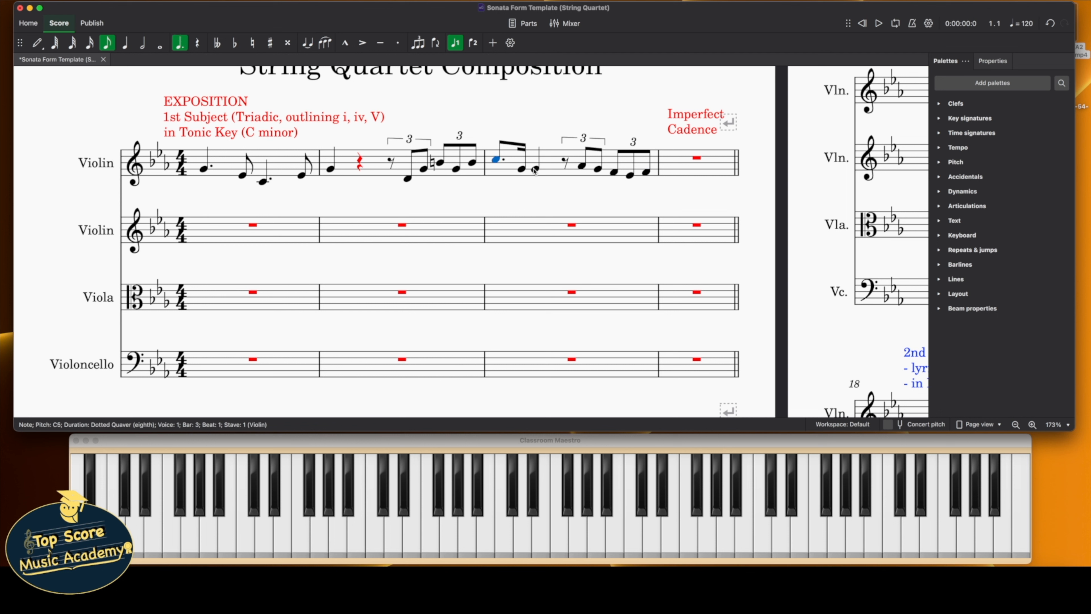
pyautogui.keyDown('shift'); pyautogui.click(536, 171); pyautogui.keyUp('shift')
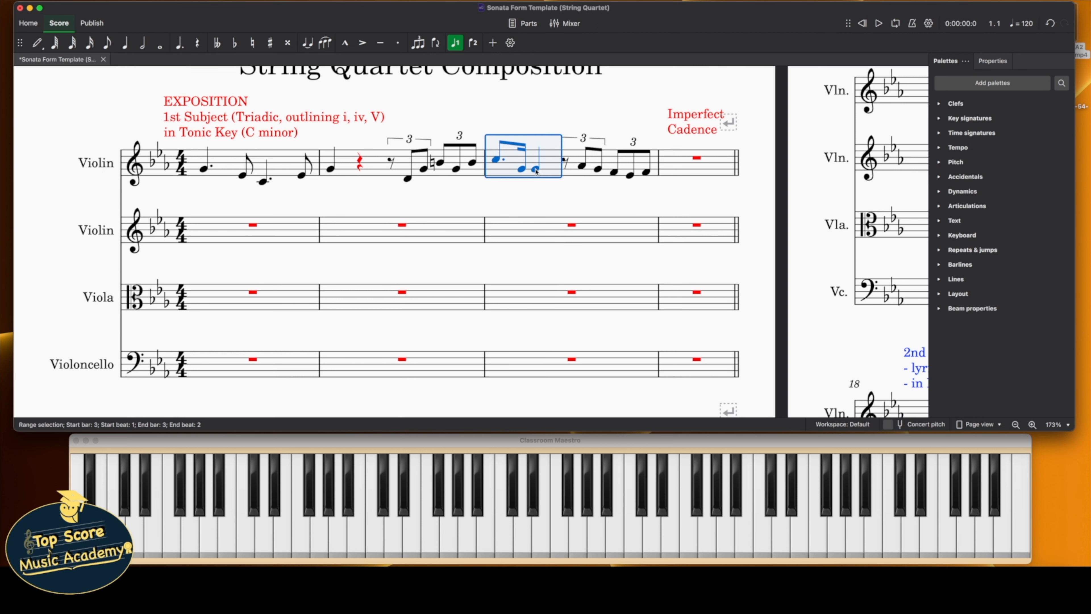
pyautogui.click(699, 160)
pyautogui.press('super+v')
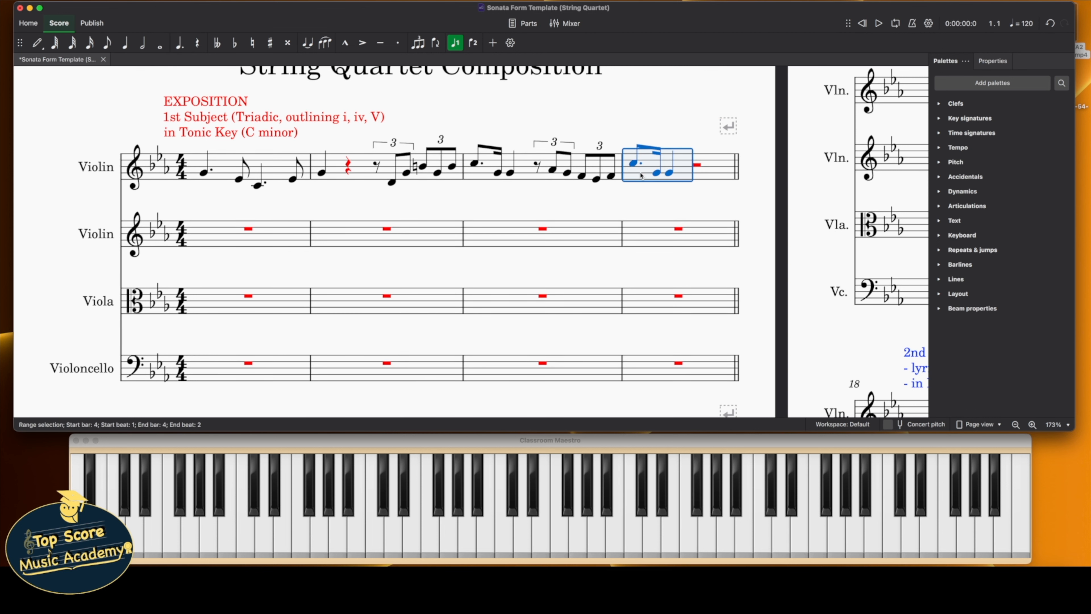
pyautogui.press('super+z')
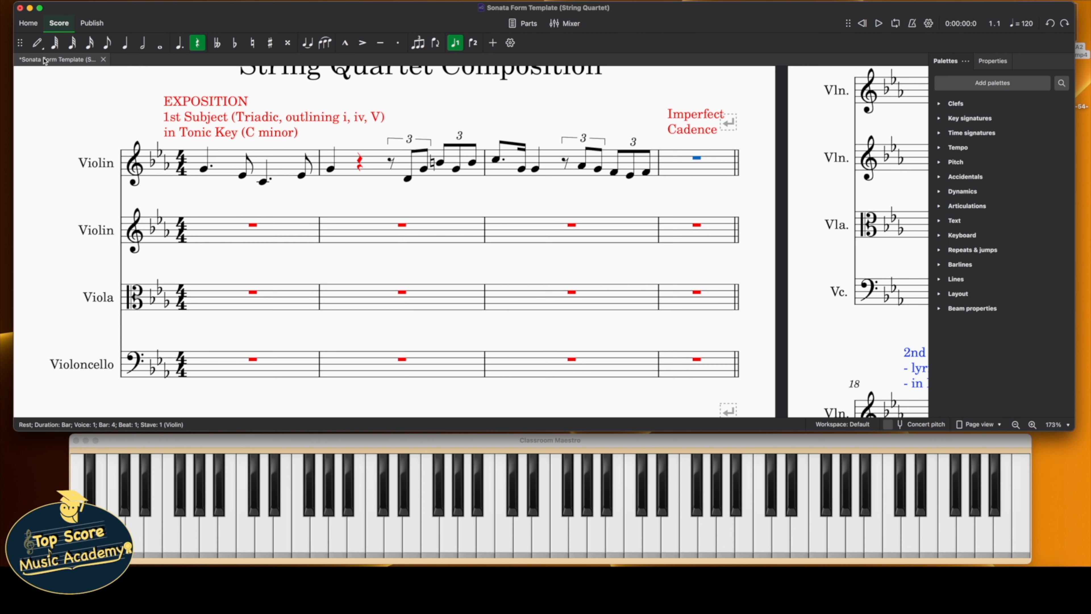
# Enter a dotted quaver D4, a semiquaver G4 and a crotchet G4 from beat 1 of bar 4 in the first violin
pyautogui.click(37, 42)
pyautogui.click(107, 43)
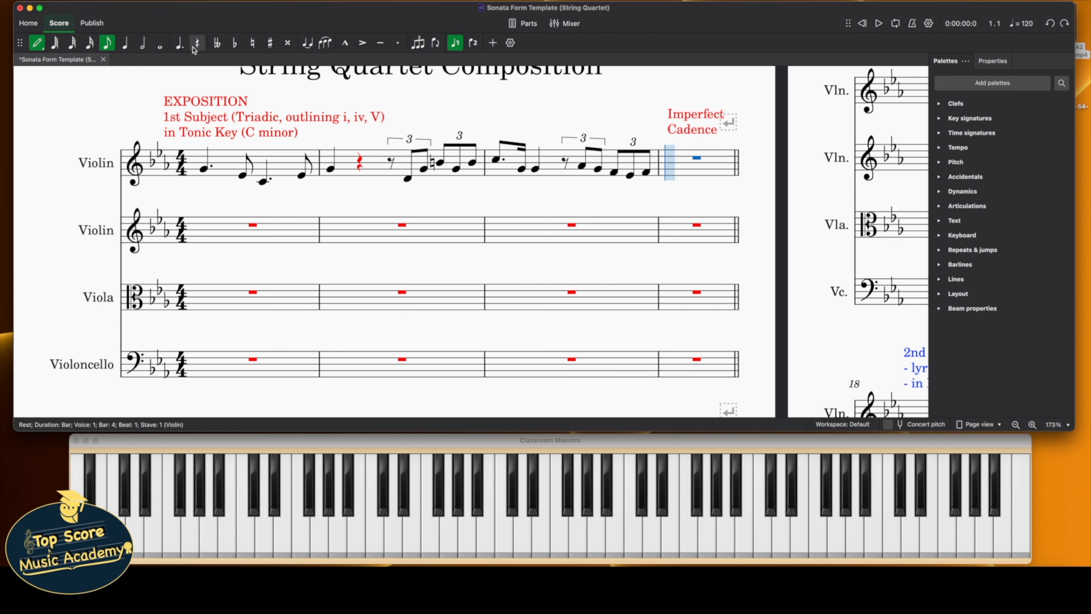
pyautogui.click(180, 42)
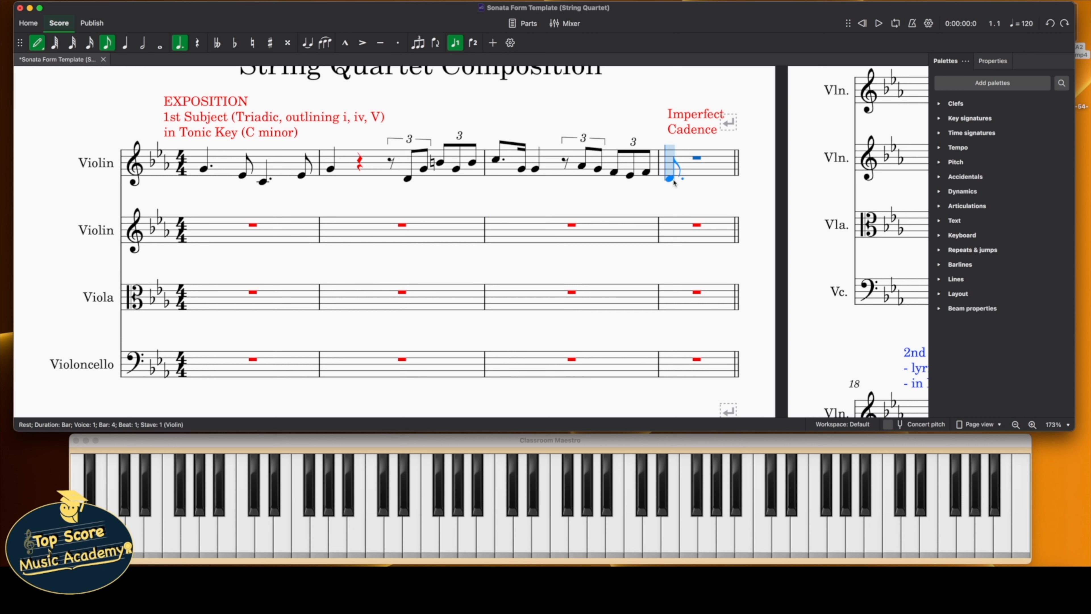
pyautogui.click(673, 181)
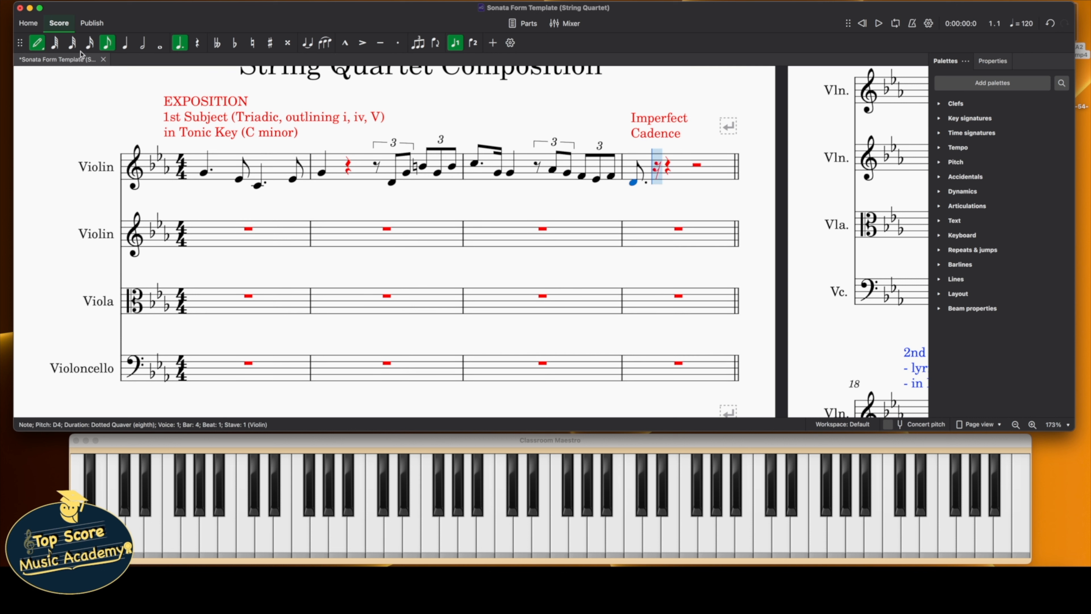
pyautogui.press('4')
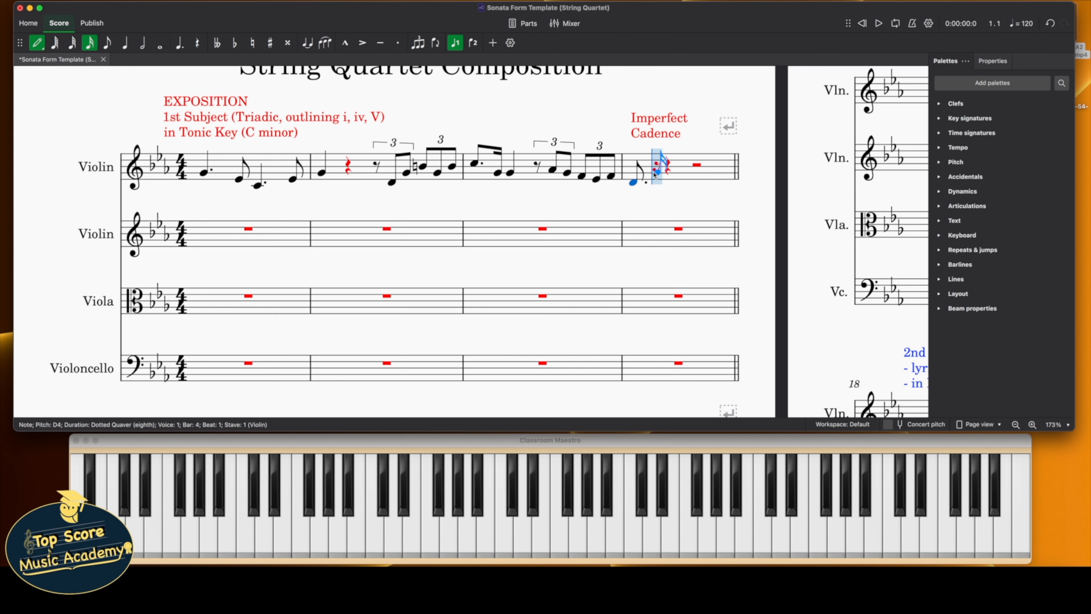
pyautogui.click(656, 172)
pyautogui.click(125, 43)
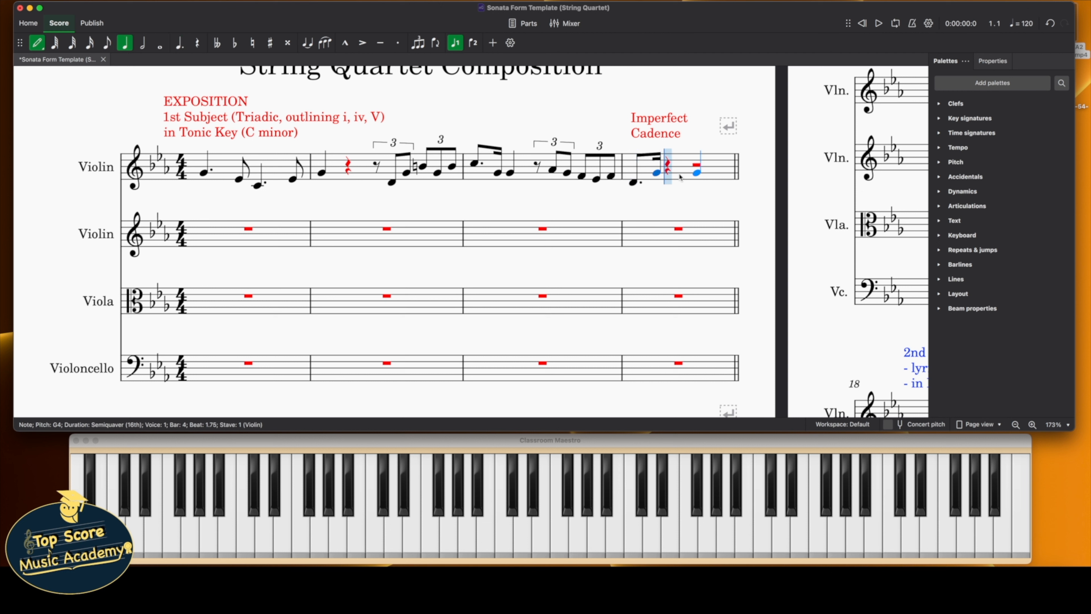
pyautogui.press('g')
pyautogui.click(37, 43)
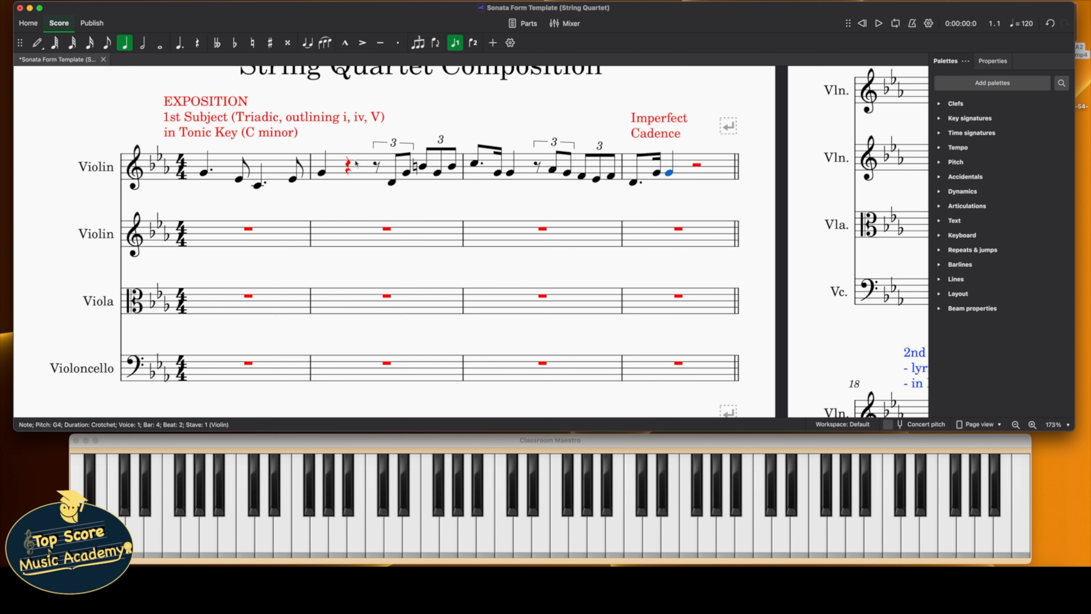
# Enter a dotted crotchet E flat 4 and a quaver C4 from beat 1 of bar 1 in the second violin
pyautogui.press('n')
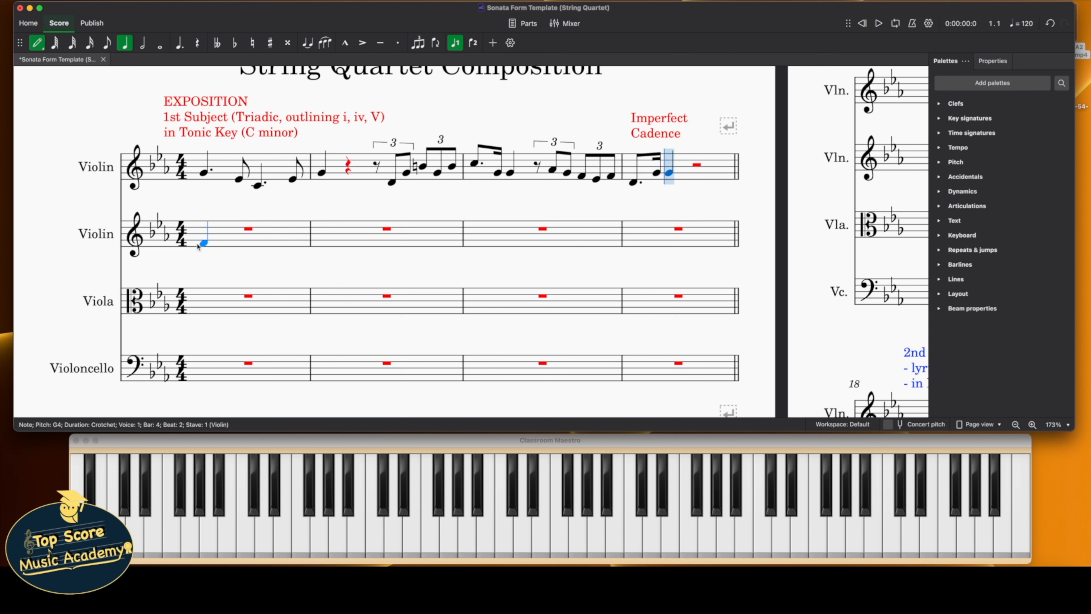
pyautogui.press('.')
pyautogui.click(206, 248)
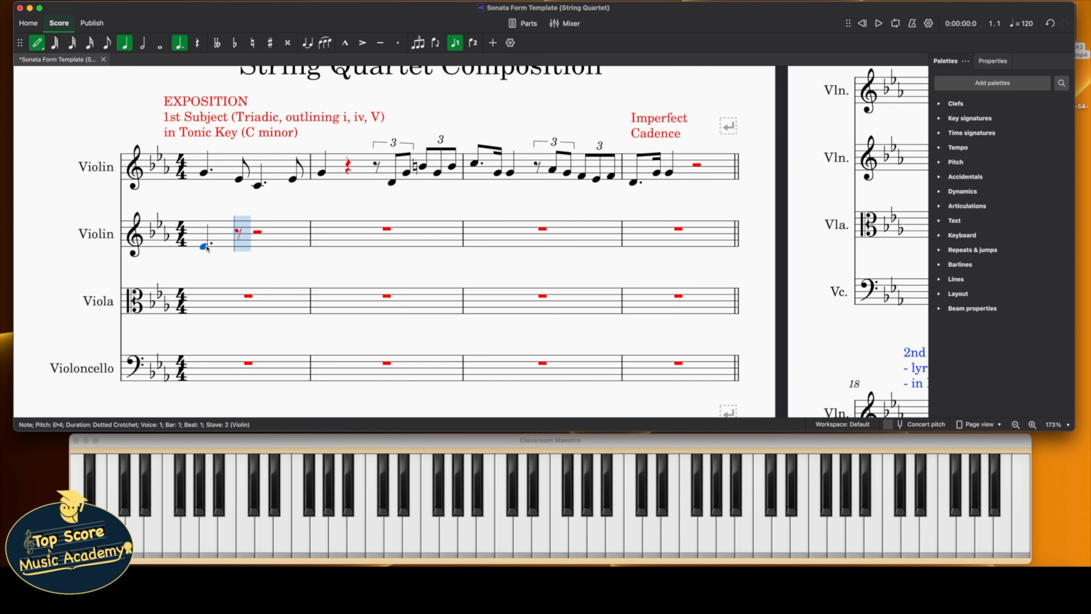
pyautogui.click(107, 43)
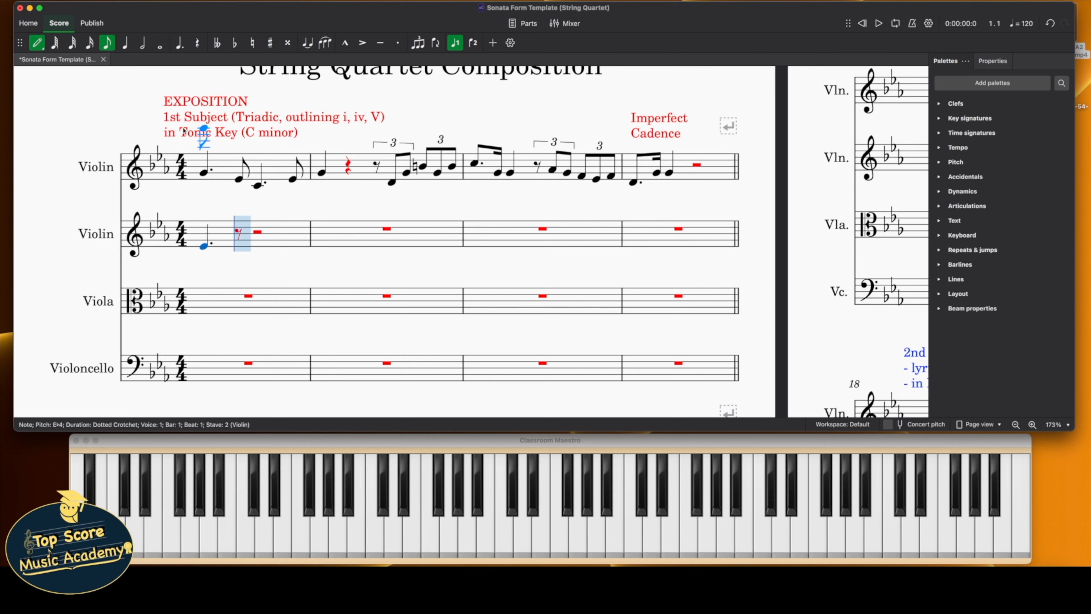
pyautogui.click(239, 253)
# Complete bar 1 of the second violin with a dotted crotchet G3 on beat 3 and a quaver C4
pyautogui.press('5')
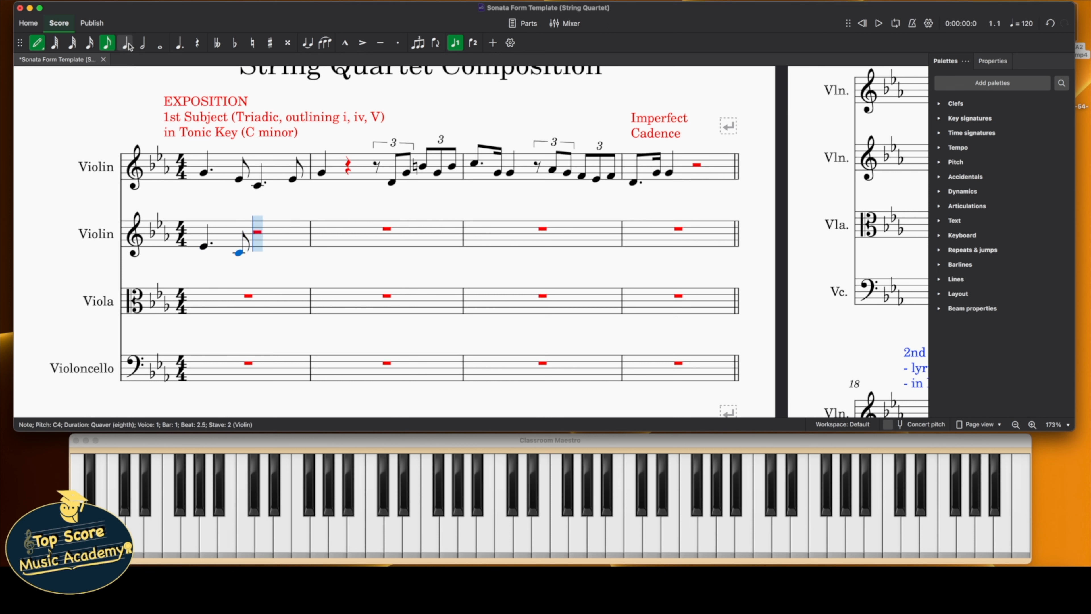
pyautogui.press('.')
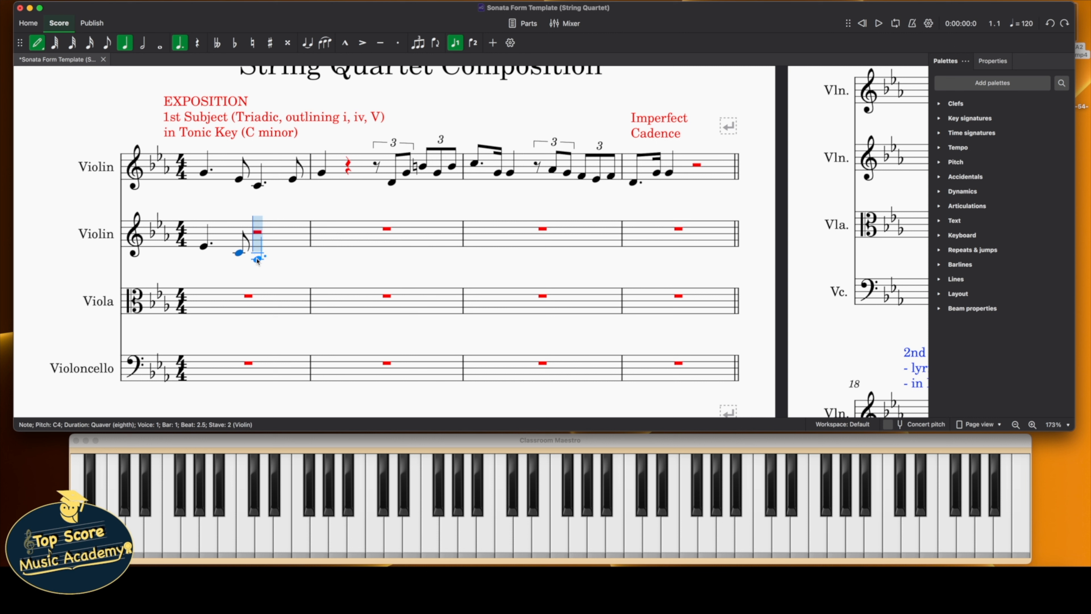
pyautogui.click(257, 262)
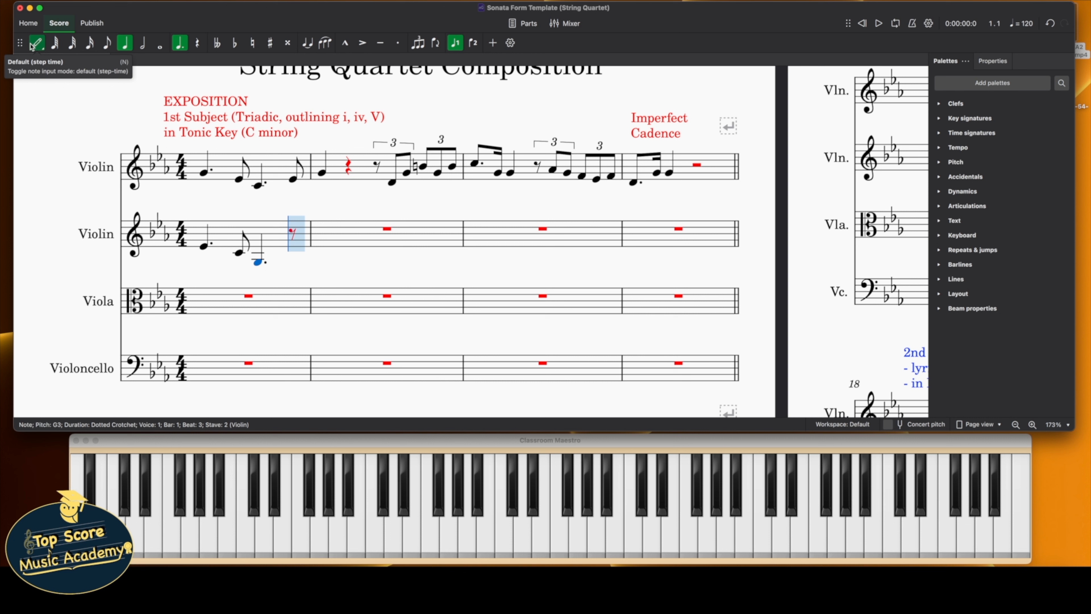
pyautogui.click(106, 42)
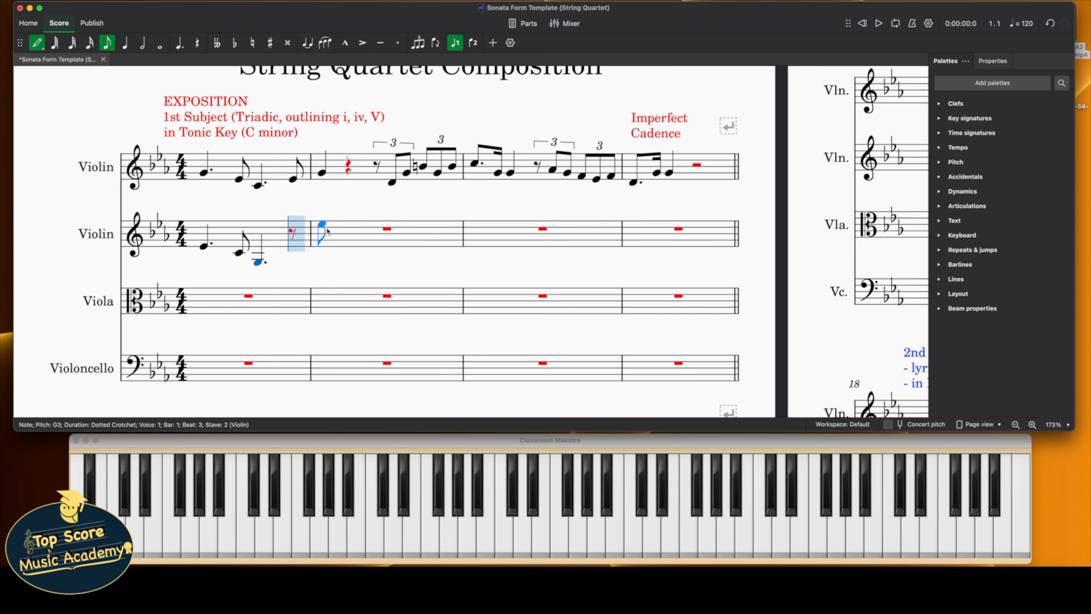
pyautogui.click(296, 254)
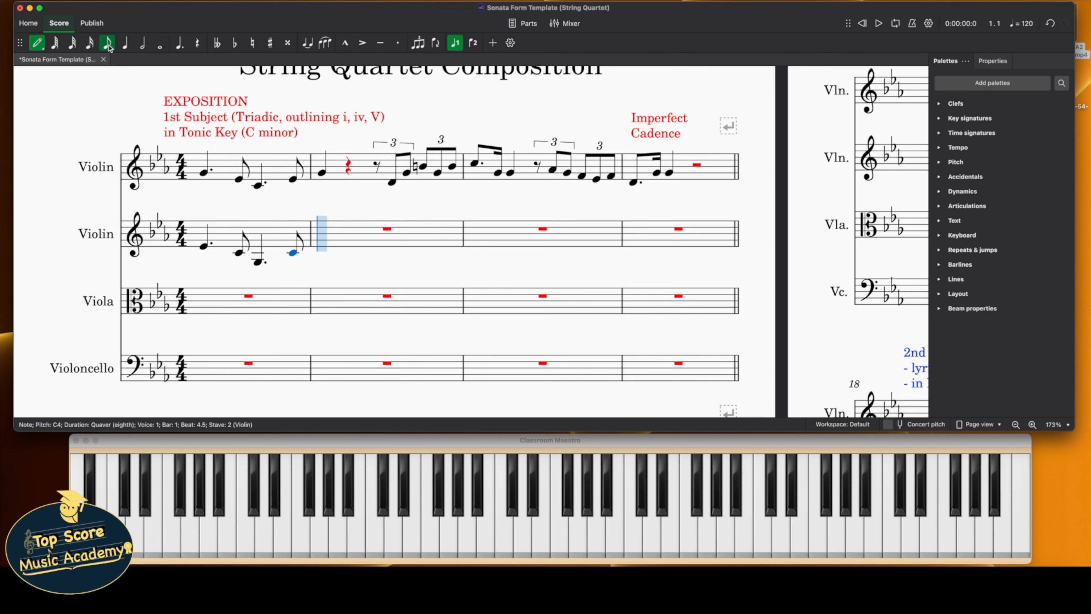
# Enter a dotted crotchet D4 and a quaver B flat 3 from beat 1 of bar 2 in the second violin
pyautogui.click(126, 44)
pyautogui.click(349, 252)
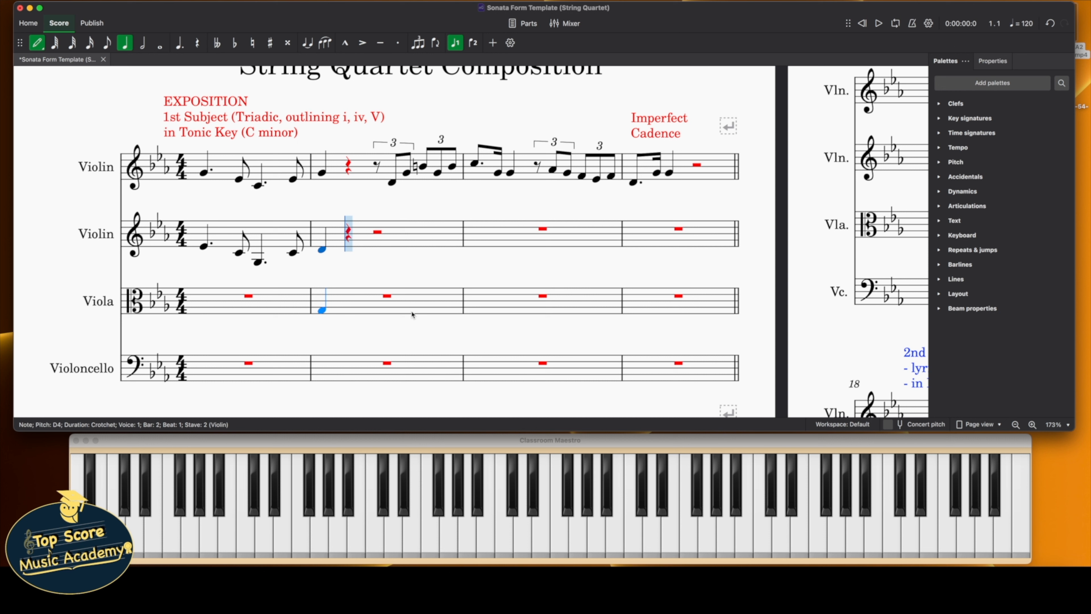
pyautogui.click(179, 43)
pyautogui.click(323, 252)
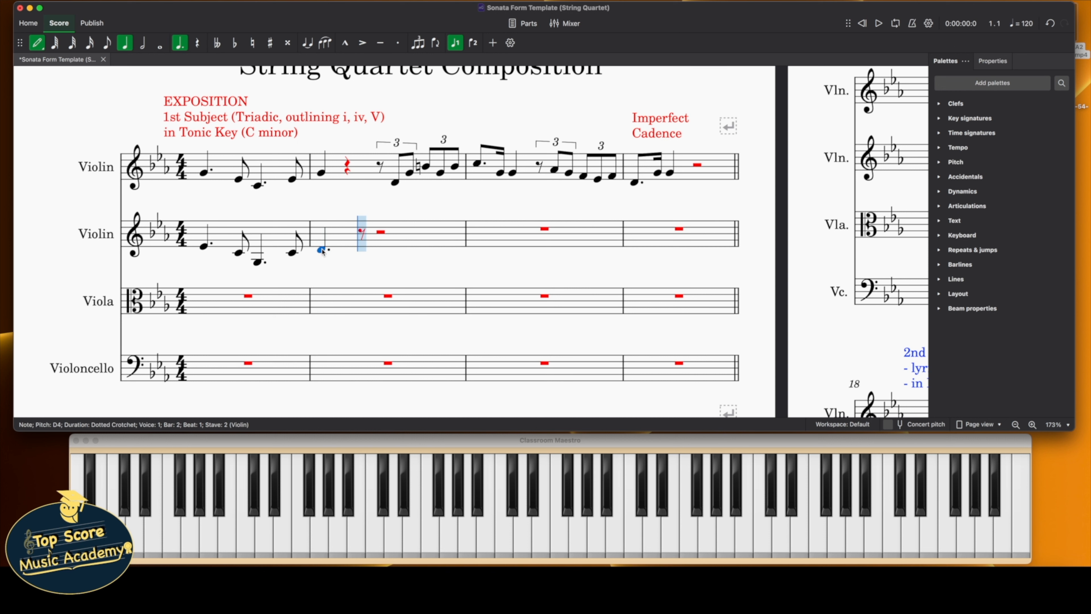
pyautogui.click(114, 48)
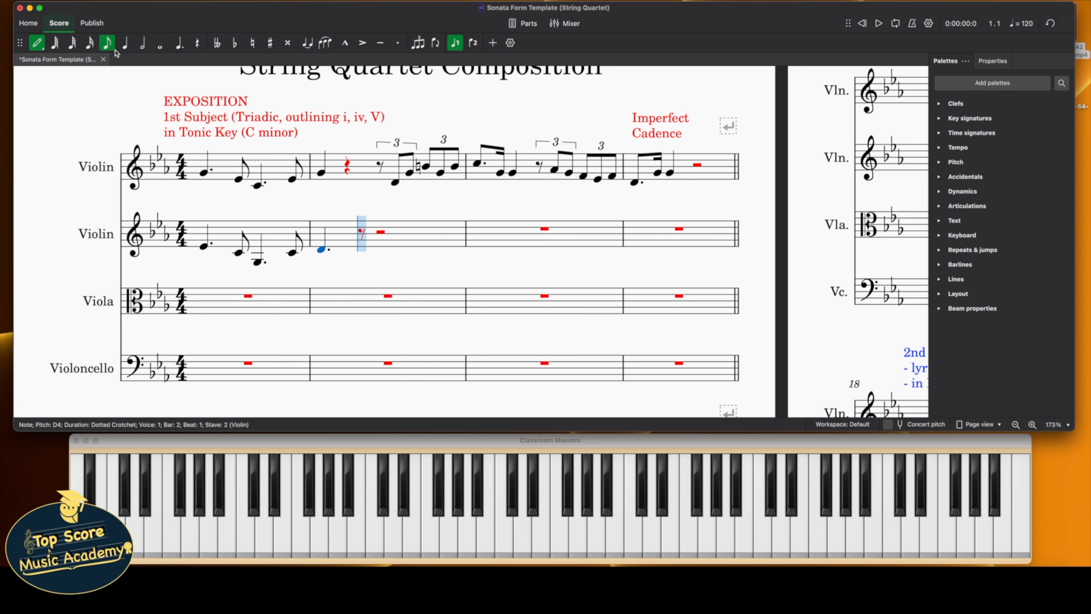
pyautogui.click(362, 256)
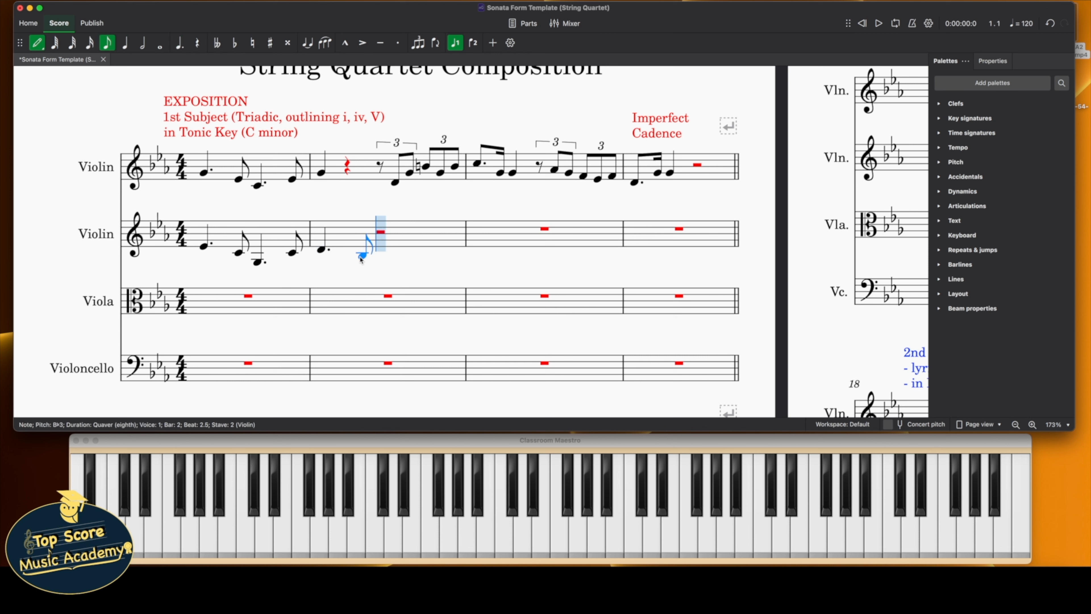
# Raise the second violin's quaver in bar 2 to B natural 3 and complete the bar with crotchets G3 and D4
pyautogui.press('Up')
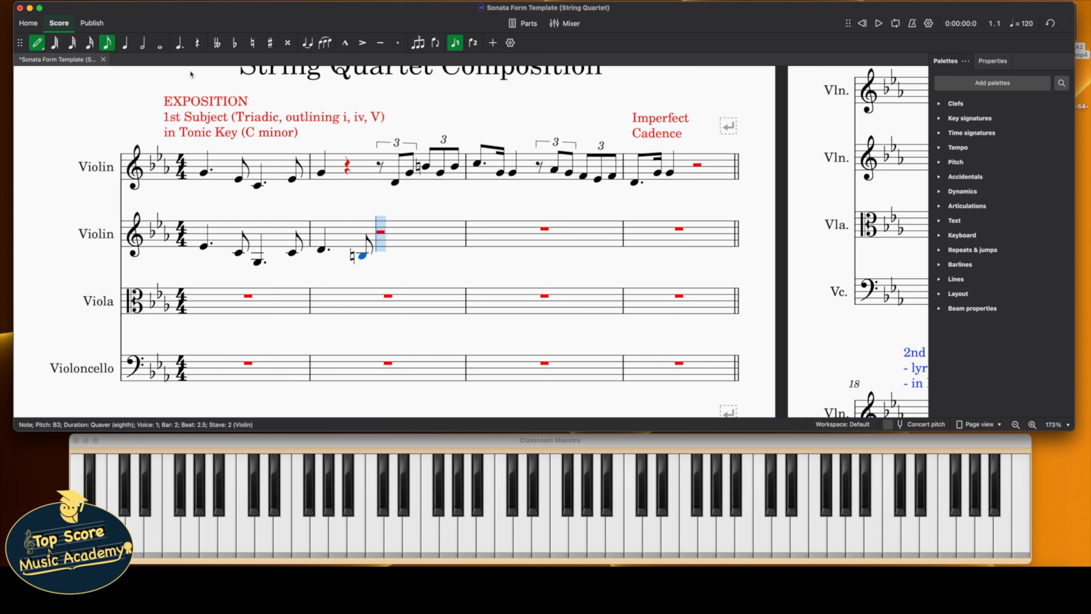
pyautogui.press('5')
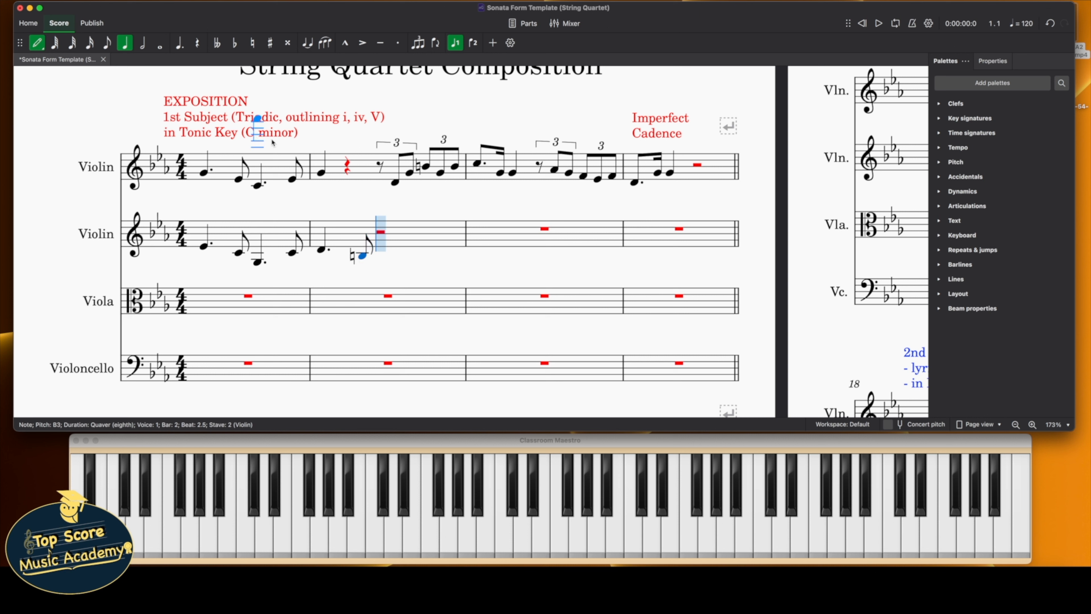
pyautogui.click(390, 263)
pyautogui.click(426, 249)
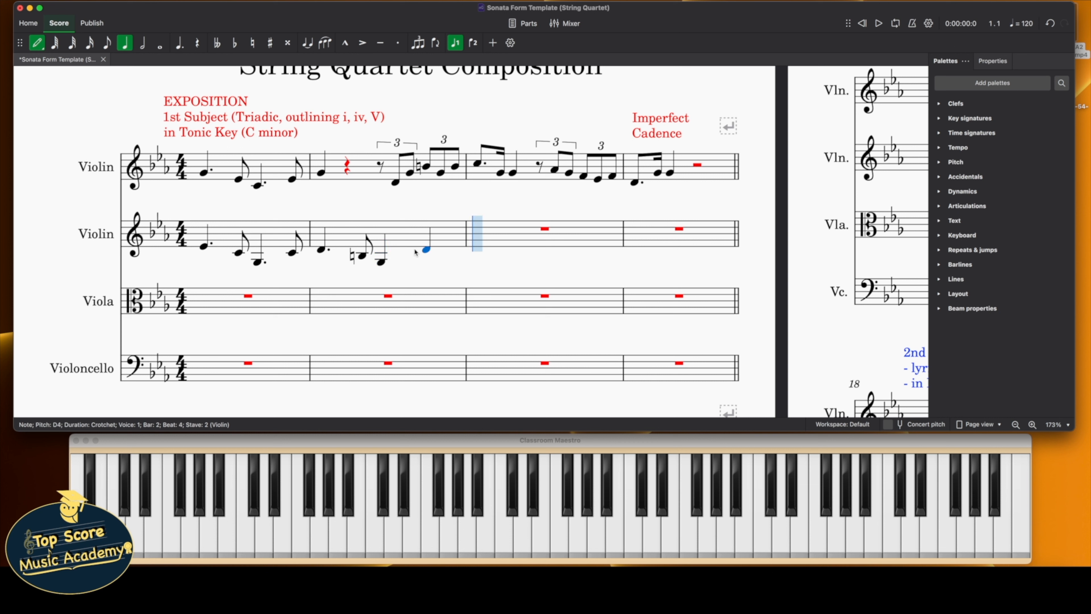
# Enter a dotted crotchet E flat 4, a quaver D4 and a crotchet C4 from beat 1 of bar 3 in the second violin
pyautogui.press('.')
pyautogui.click(485, 245)
pyautogui.press('3')
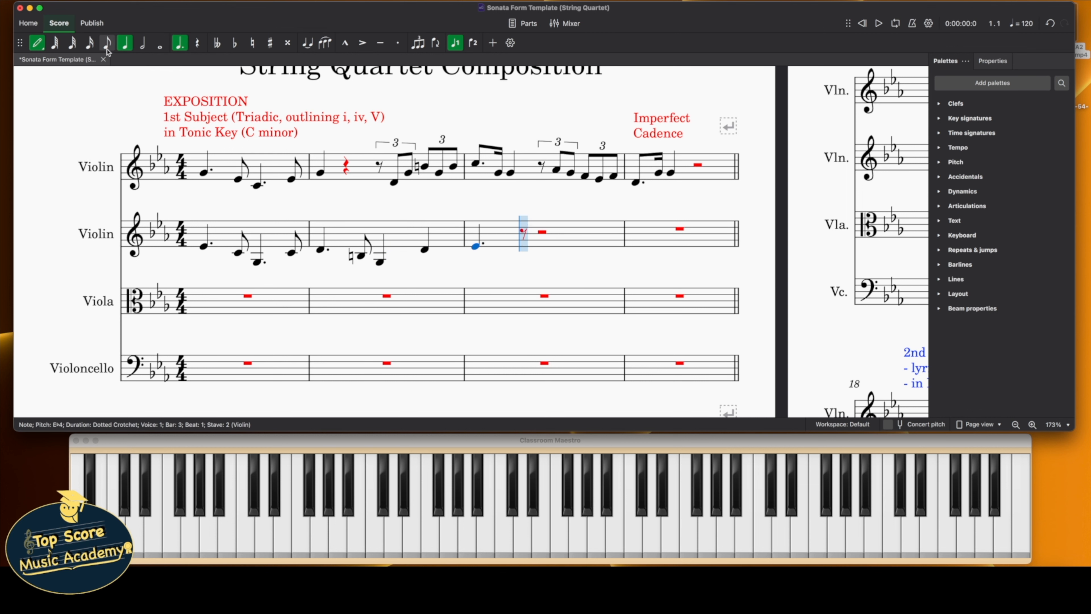
pyautogui.press('.')
pyautogui.click(525, 250)
pyautogui.press('5')
pyautogui.click(544, 255)
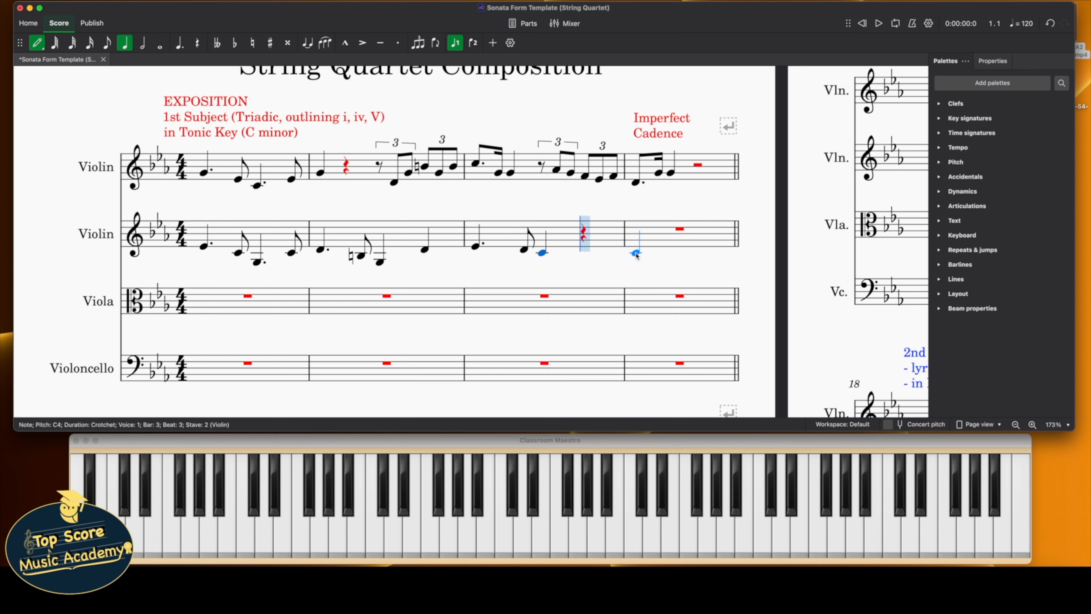
# Fill bar 4 of the second violin with a dotted crotchet D4, quaver E flat 4, dotted crotchet F4 and quaver D4, ending note input
pyautogui.press('.')
pyautogui.click(666, 250)
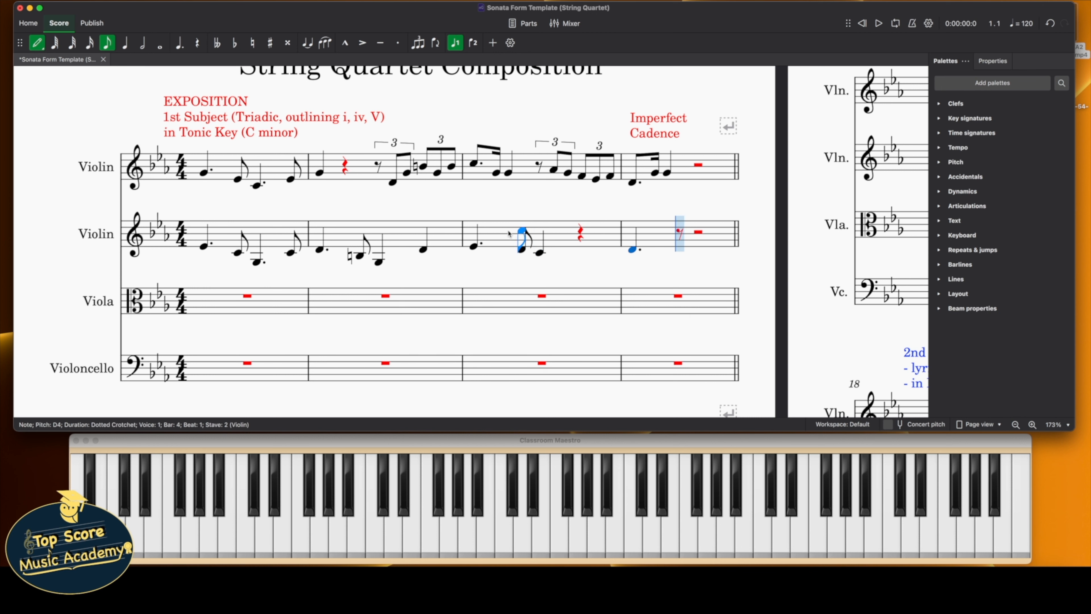
pyautogui.press('4')
pyautogui.click(682, 247)
pyautogui.press('5')
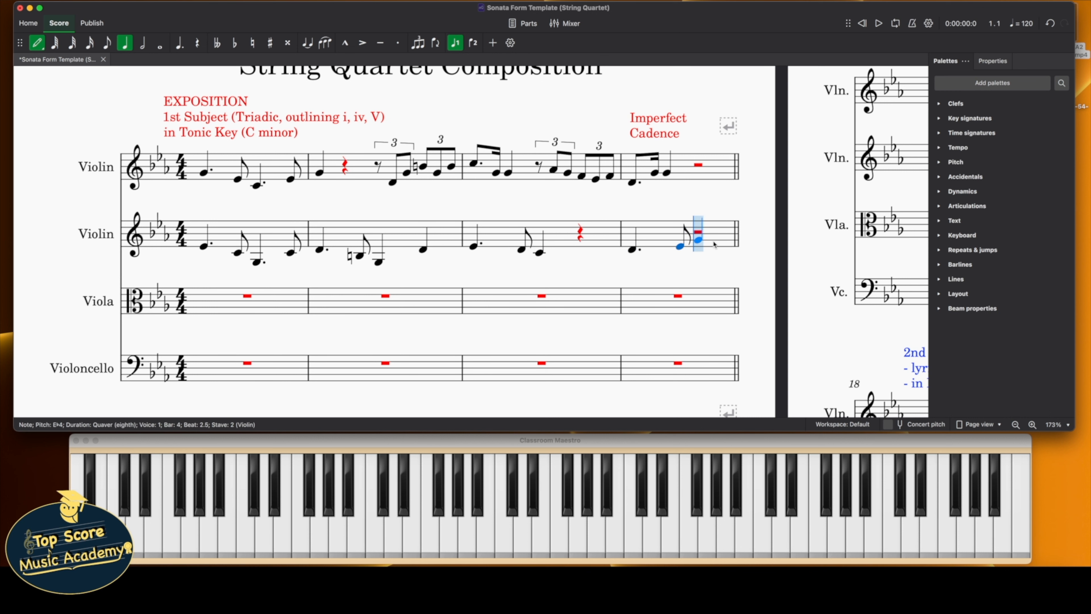
pyautogui.click(698, 244)
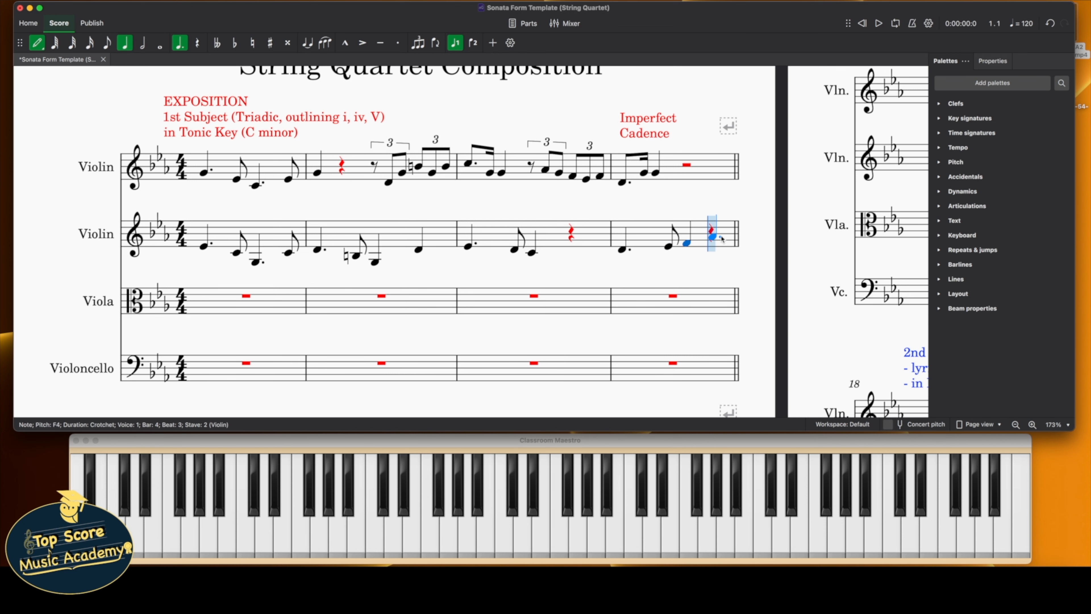
pyautogui.press('.')
pyautogui.press('4')
pyautogui.click(723, 250)
pyautogui.scroll(7, 599, 251)
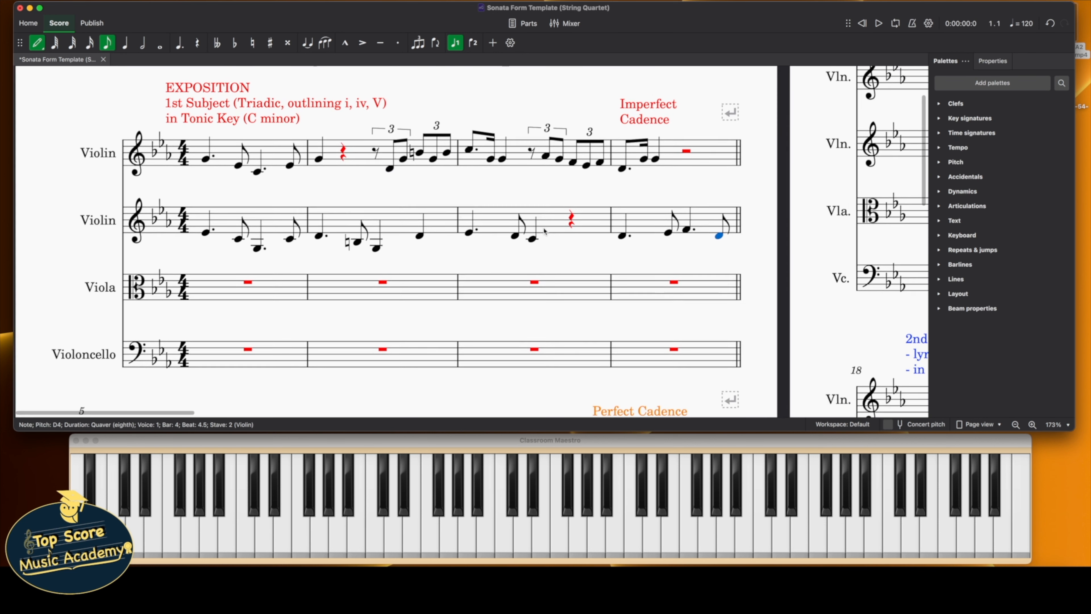
pyautogui.click(38, 43)
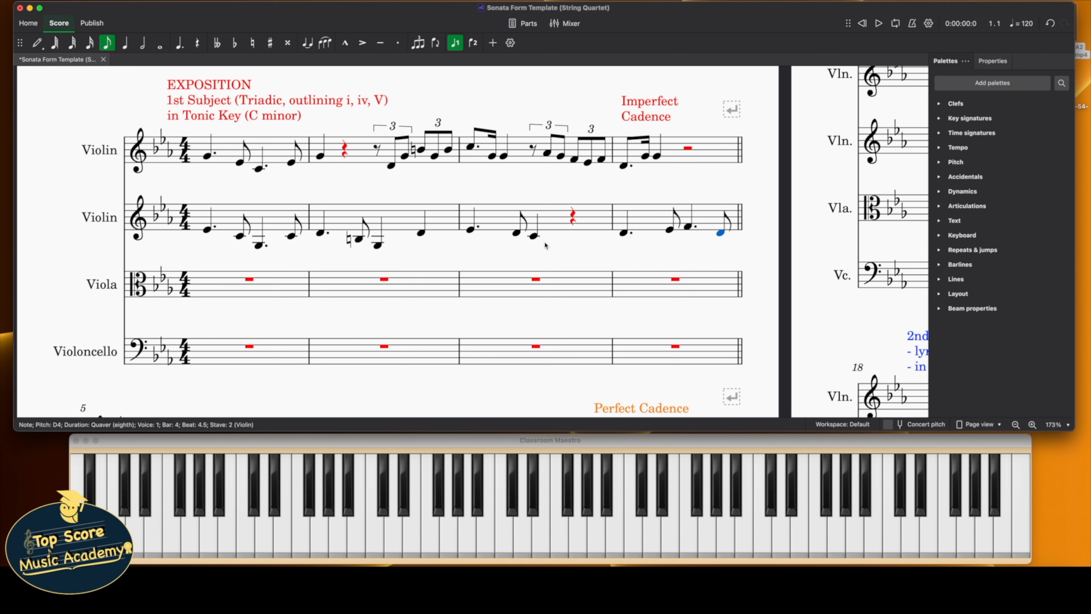
# Compare the two violin parts in bars 1 and 2, and examine the first violin's opening note of bar 3
pyautogui.click(222, 160)
pyautogui.keyDown('shift'); pyautogui.click(232, 219); pyautogui.keyUp('shift')
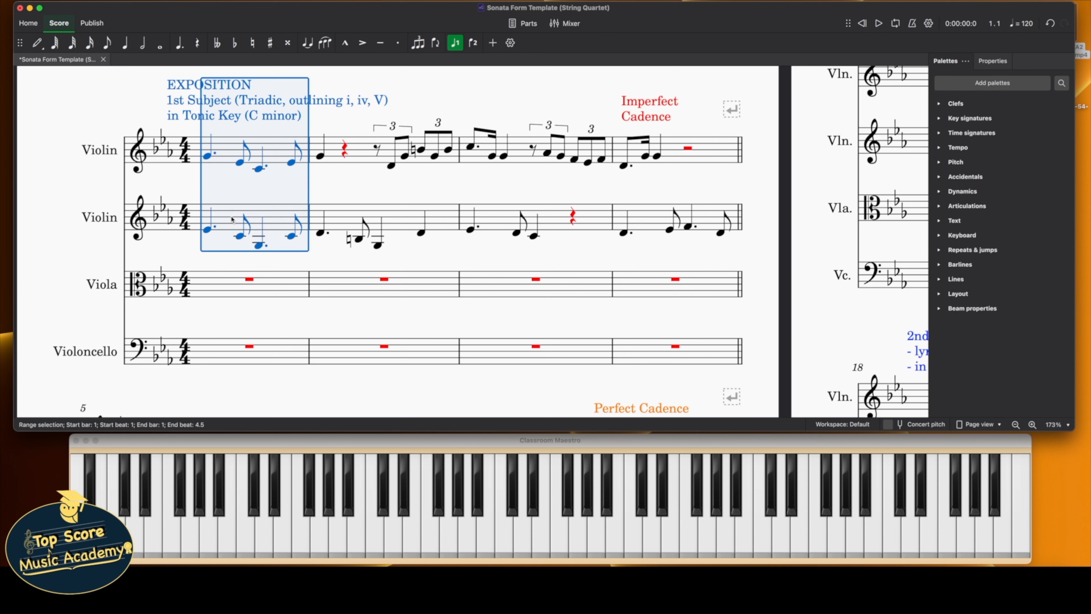
pyautogui.click(362, 157)
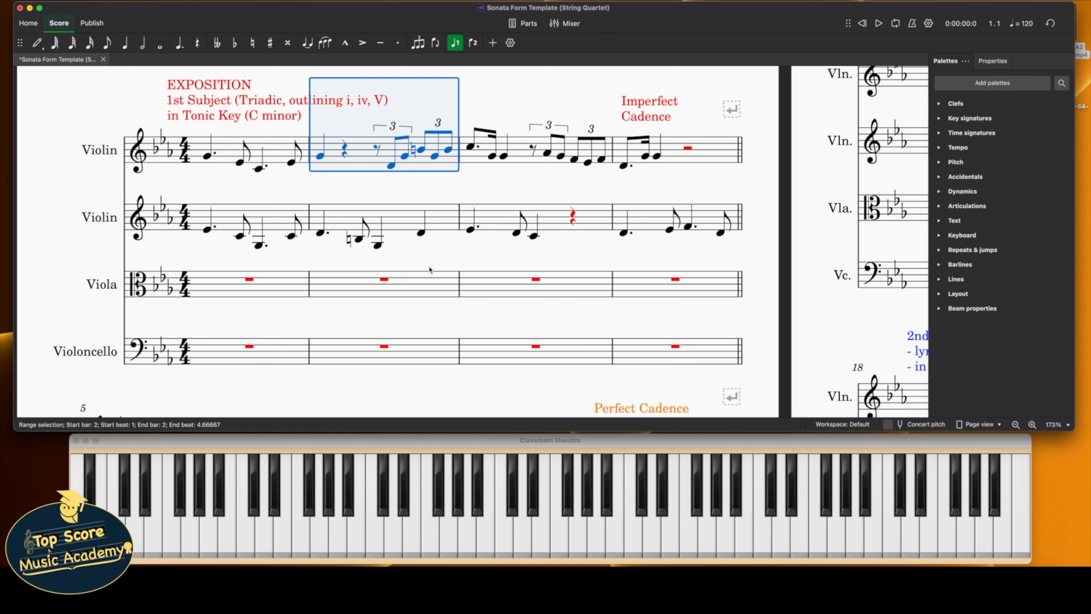
pyautogui.keyDown('shift'); pyautogui.click(410, 229); pyautogui.keyUp('shift')
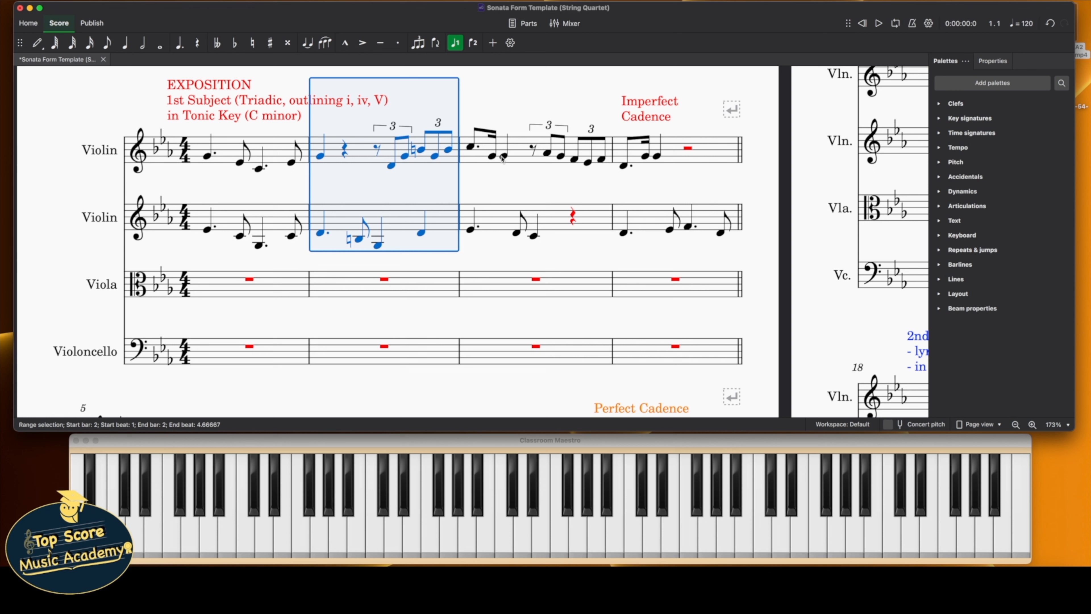
pyautogui.click(471, 148)
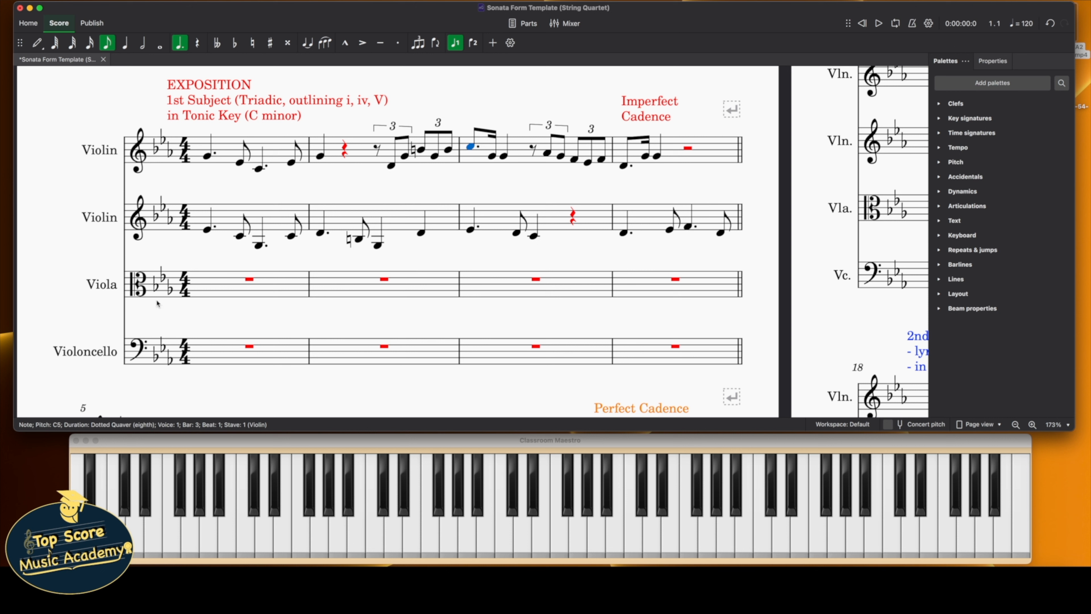
# Examine the rhythm and pitches of the second violin part bar by bar from bar 1 to bar 4
pyautogui.click(260, 223)
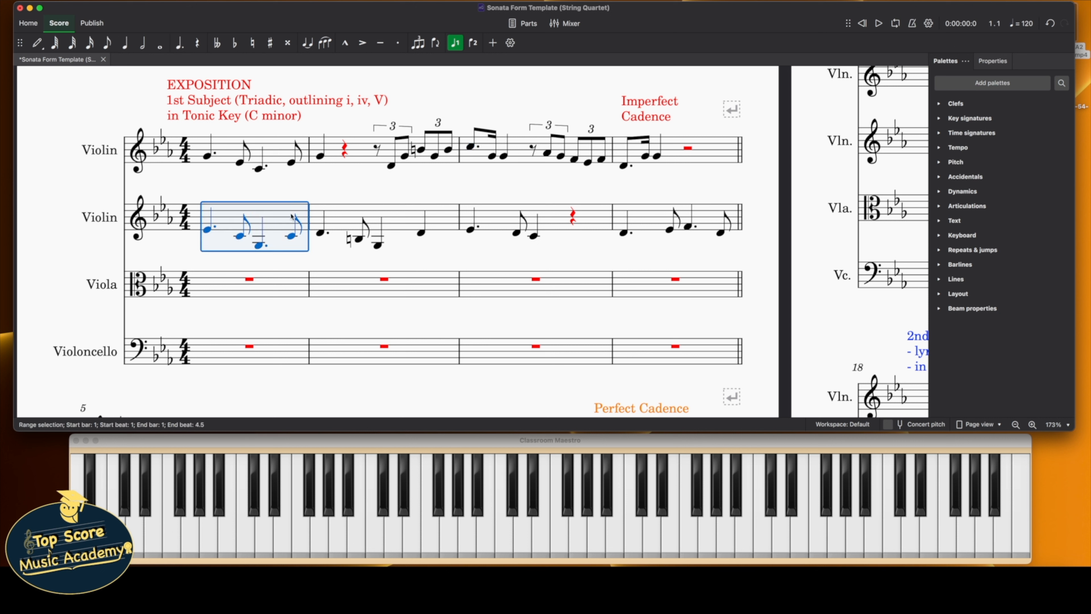
pyautogui.click(374, 214)
pyautogui.click(505, 214)
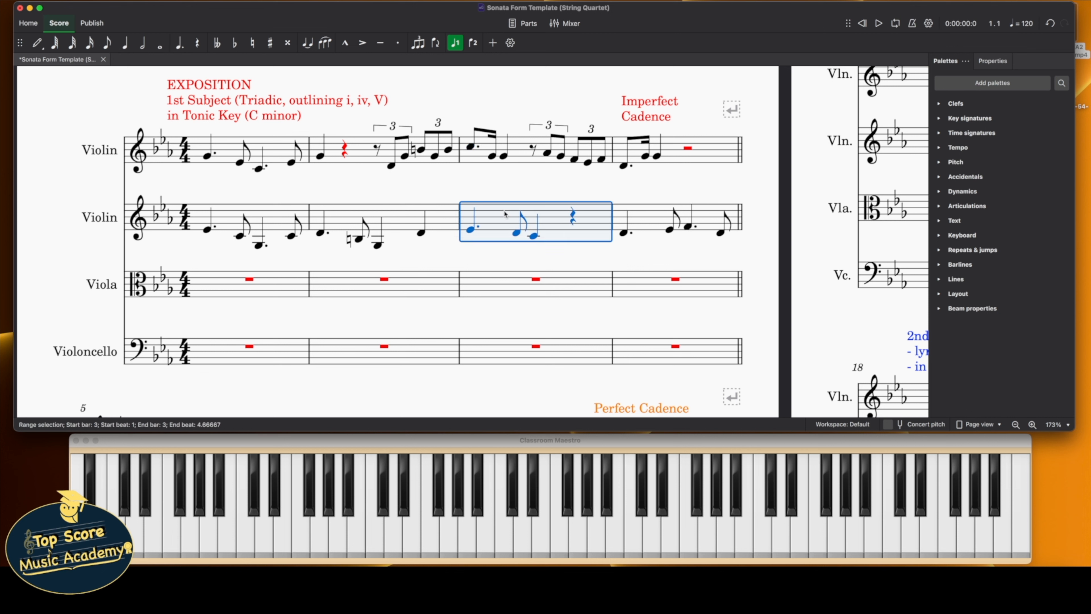
pyautogui.click(644, 211)
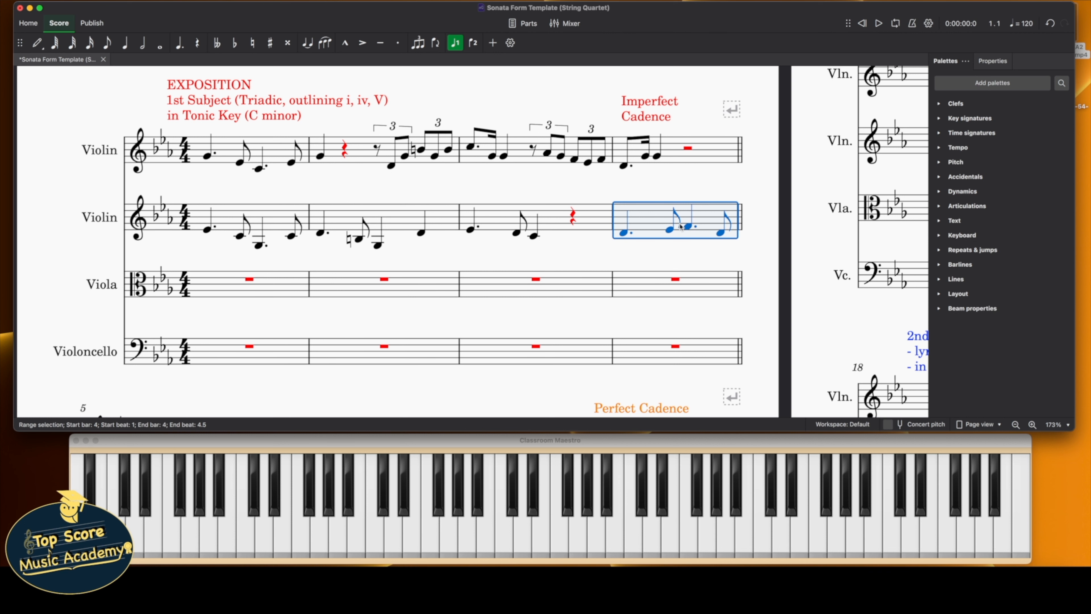
pyautogui.hscroll(1, 680, 227)
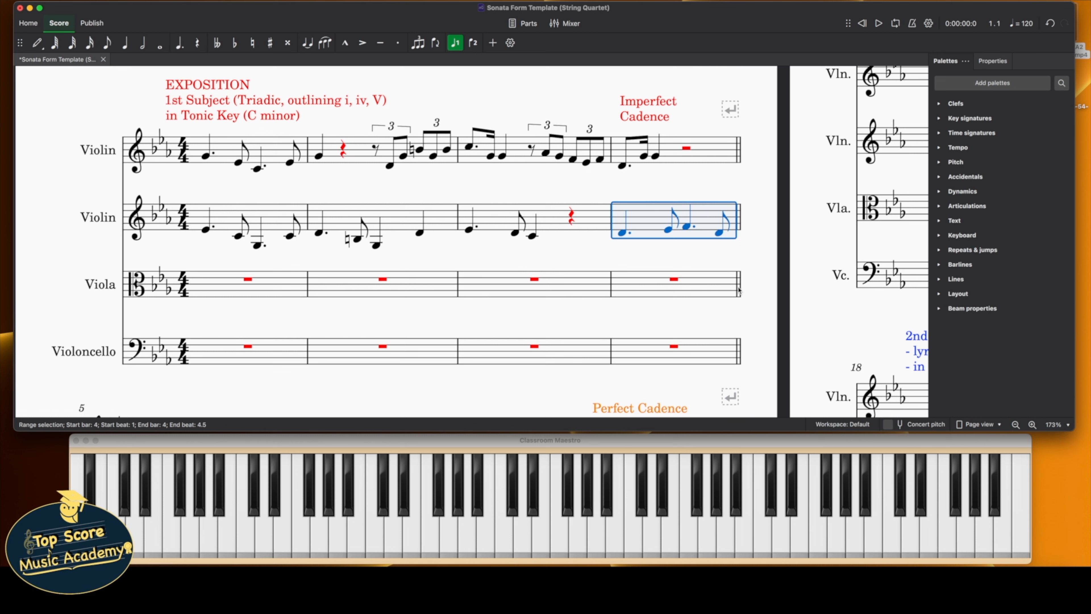
pyautogui.click(266, 324)
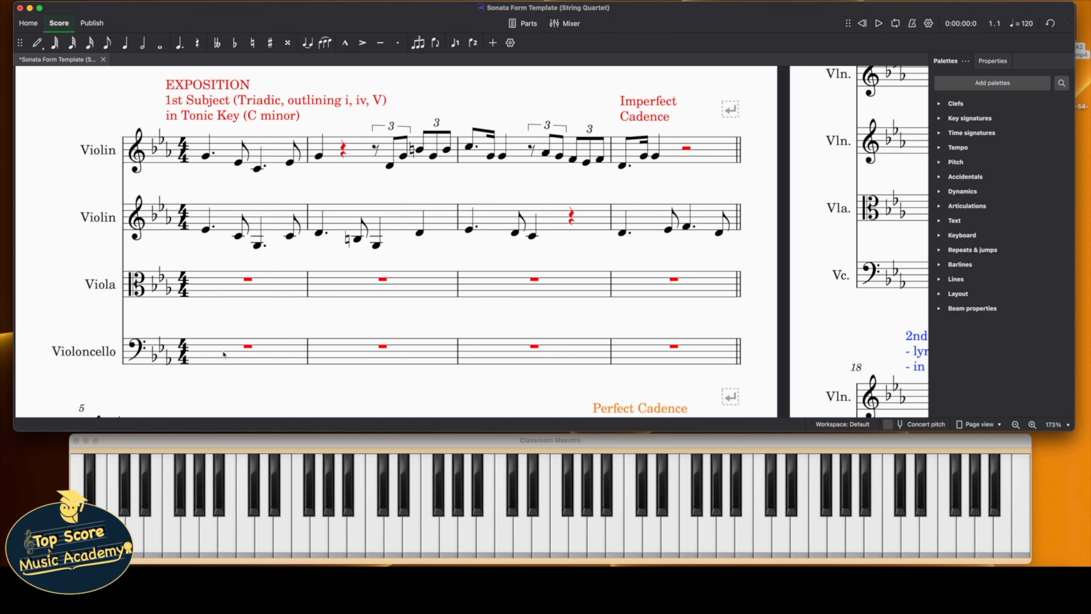
# Fill bar 1 of the cello with undotted quavers in pairs: C3, E flat 3, G3 and C3, each played twice
pyautogui.click(37, 42)
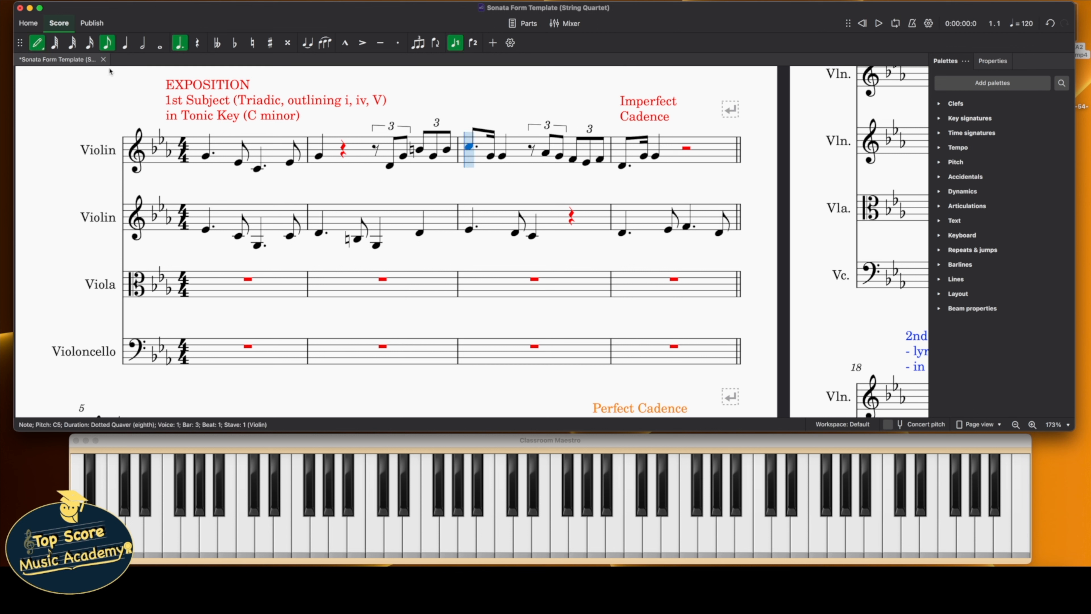
pyautogui.moveTo(181, 42); pyautogui.dragTo(215, 357)
pyautogui.click(221, 355)
pyautogui.click(238, 348)
pyautogui.click(255, 347)
pyautogui.click(271, 340)
pyautogui.click(287, 338)
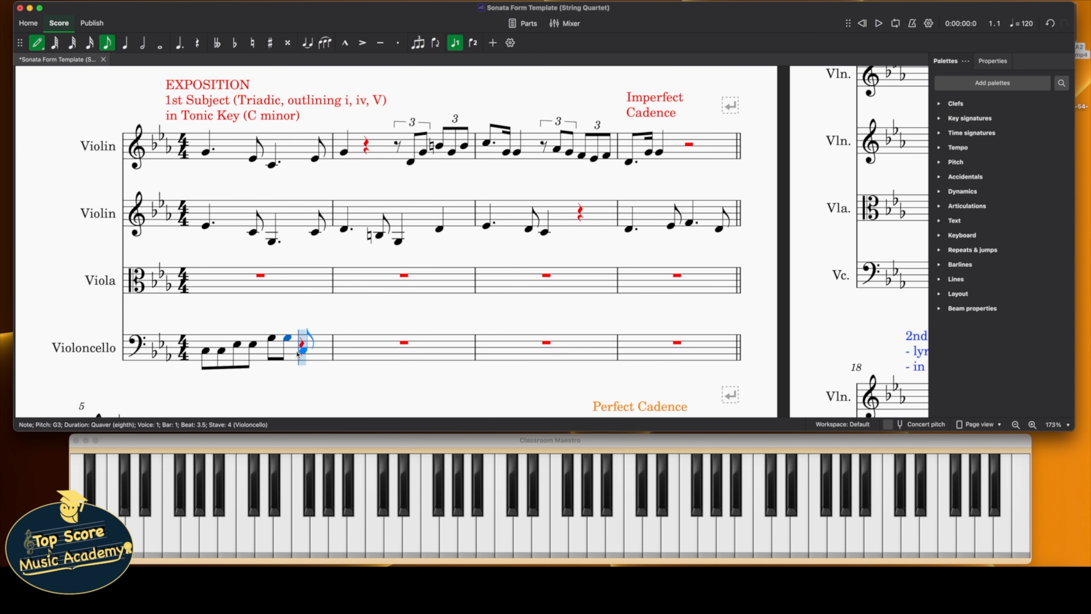
pyautogui.click(302, 351)
pyautogui.click(318, 350)
# Fill bar 2 of the cello with quavers B natural 2 twice, D3 twice, G3 twice, B natural 2 and G2
pyautogui.click(350, 353)
pyautogui.press('Up')
pyautogui.click(359, 354)
pyautogui.click(375, 347)
pyautogui.click(391, 348)
pyautogui.click(407, 338)
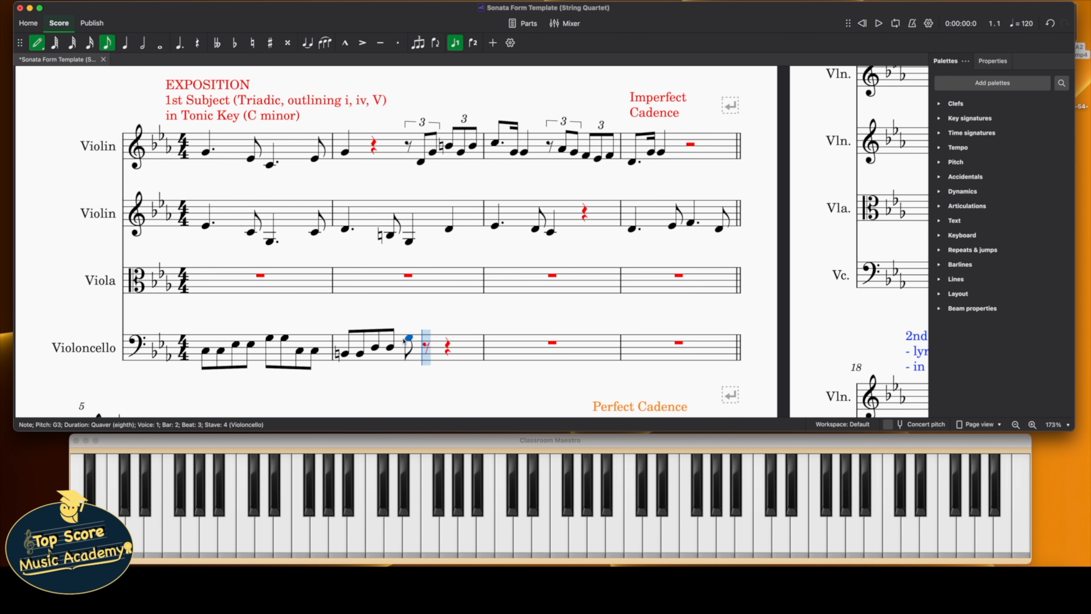
pyautogui.click(424, 338)
pyautogui.click(447, 353)
pyautogui.click(464, 359)
# Fill bar 3 of the cello with paired quavers C3, E flat 3, G3 and C3, each played twice
pyautogui.click(491, 351)
pyautogui.click(507, 351)
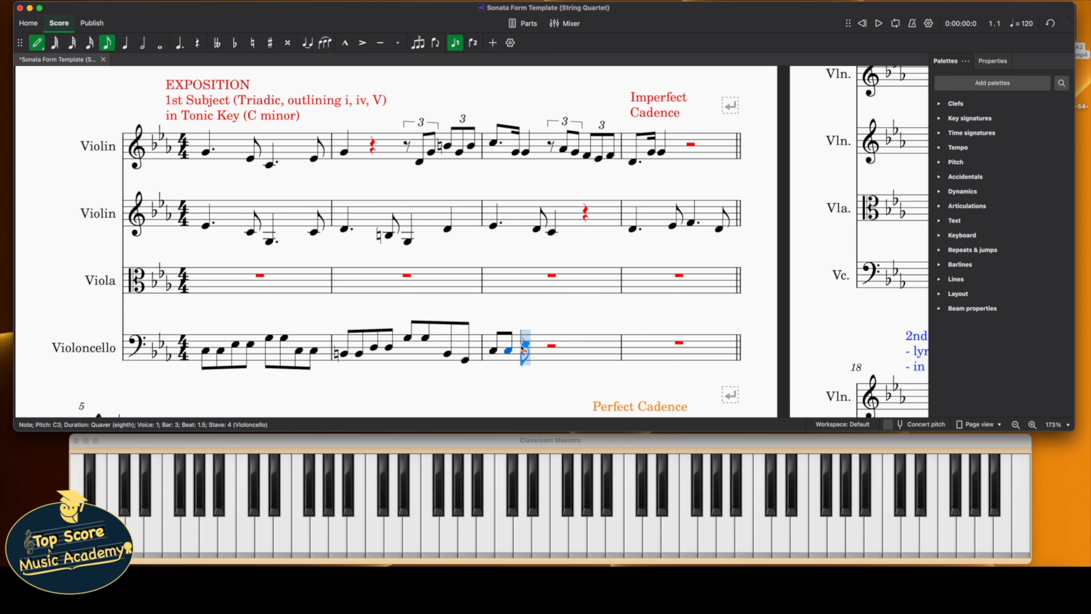
pyautogui.click(523, 344)
pyautogui.click(537, 344)
pyautogui.click(554, 338)
pyautogui.click(569, 338)
pyautogui.click(587, 351)
pyautogui.click(603, 350)
# Fill bar 4 of the cello with quavers G2 twice, B natural 2 twice, G3, F3, E flat 3 and F3, ending note input
pyautogui.click(633, 361)
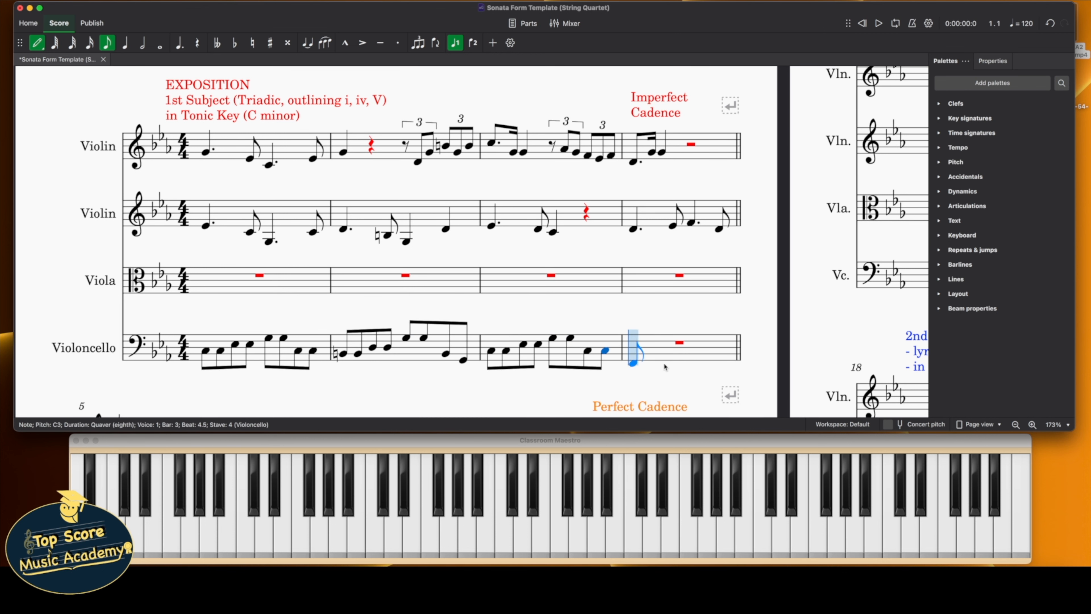
pyautogui.click(648, 360)
pyautogui.click(662, 376)
pyautogui.press('Up')
pyautogui.click(675, 375)
pyautogui.click(689, 360)
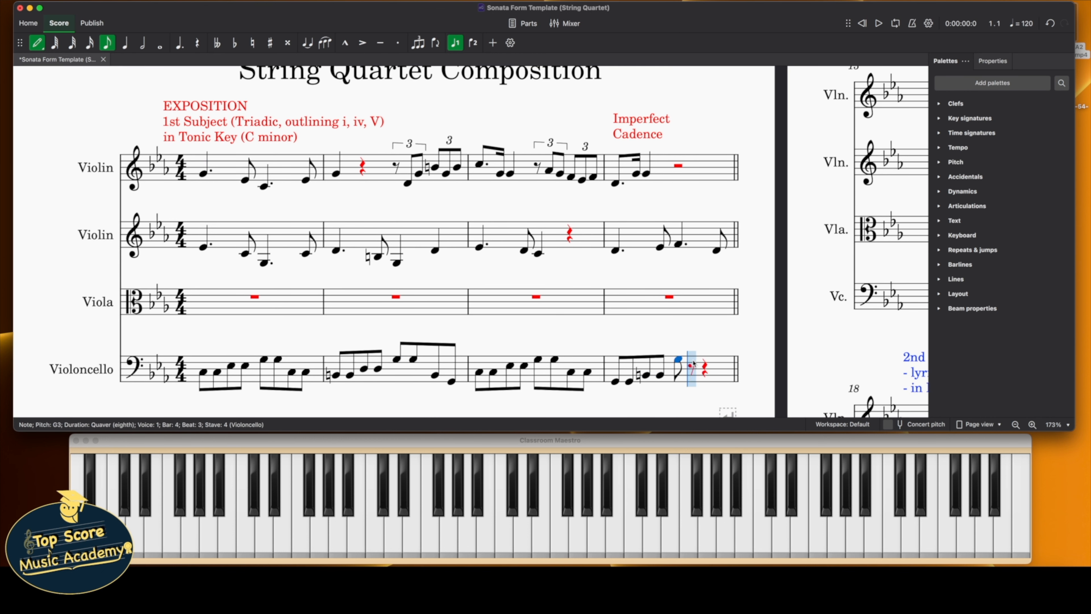
pyautogui.click(690, 362)
pyautogui.click(700, 363)
pyautogui.click(700, 366)
pyautogui.click(716, 362)
pyautogui.scroll(5, 365, 324)
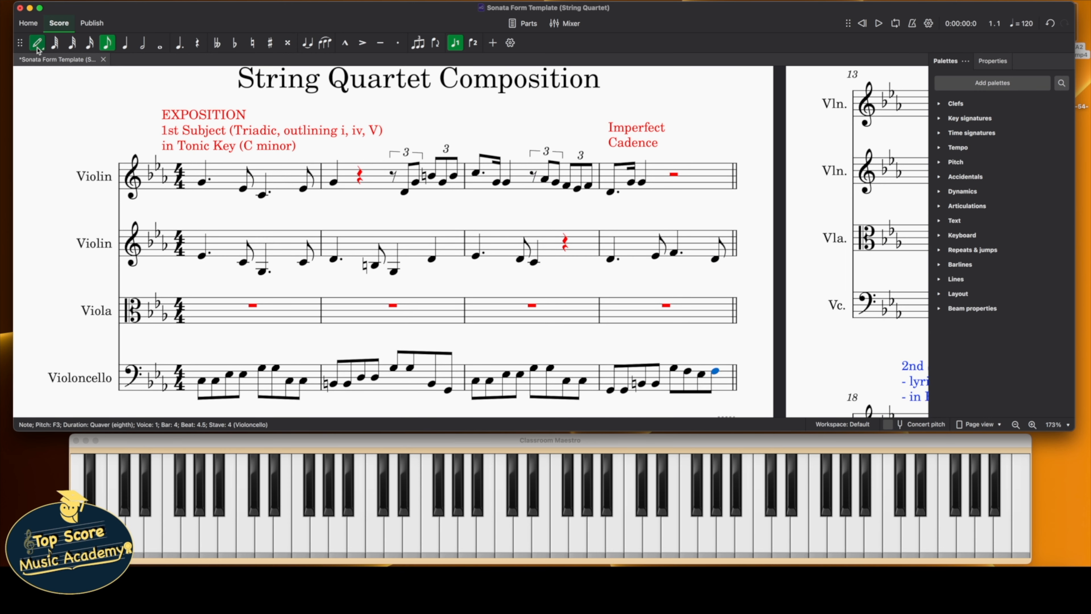
pyautogui.click(38, 44)
# Loop playback over bars 1 to 4, listen to the violins and cello together, and switch looping off
pyautogui.click(236, 184)
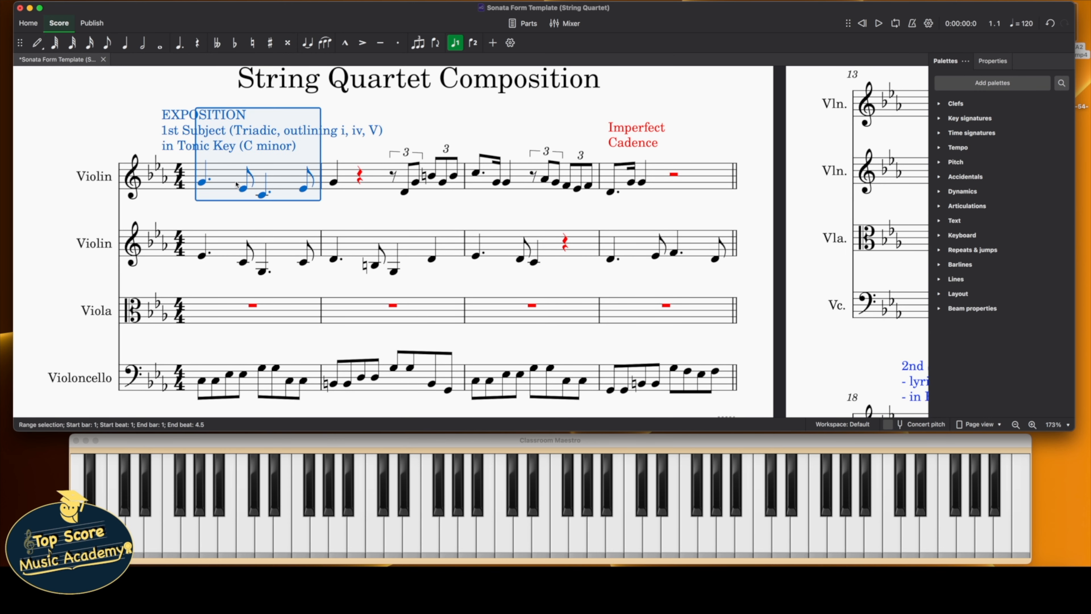
pyautogui.keyDown('shift'); pyautogui.click(695, 176); pyautogui.keyUp('shift')
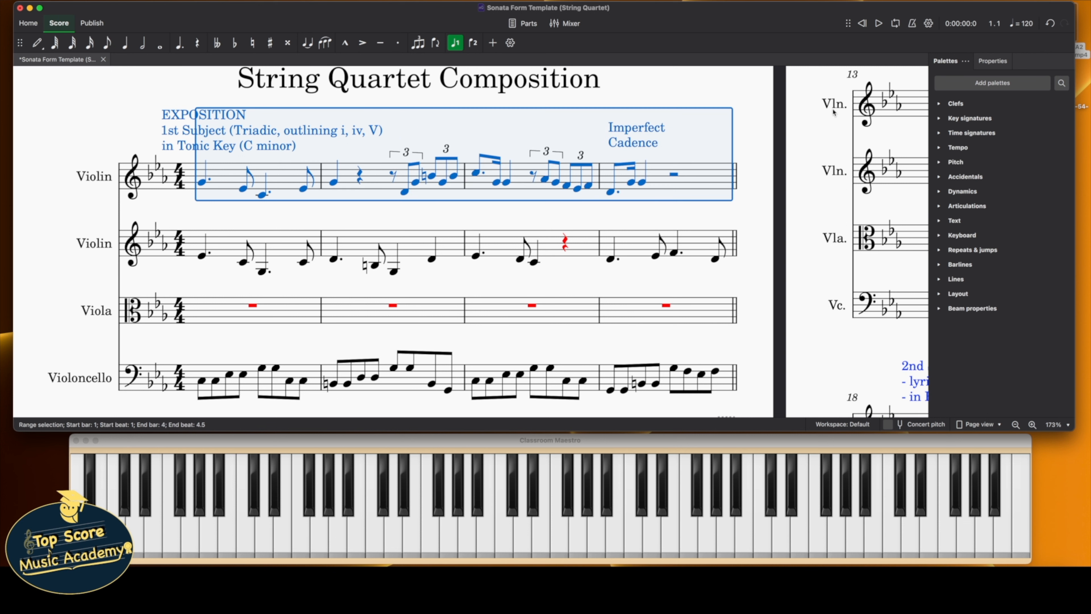
pyautogui.click(897, 26)
pyautogui.click(689, 97)
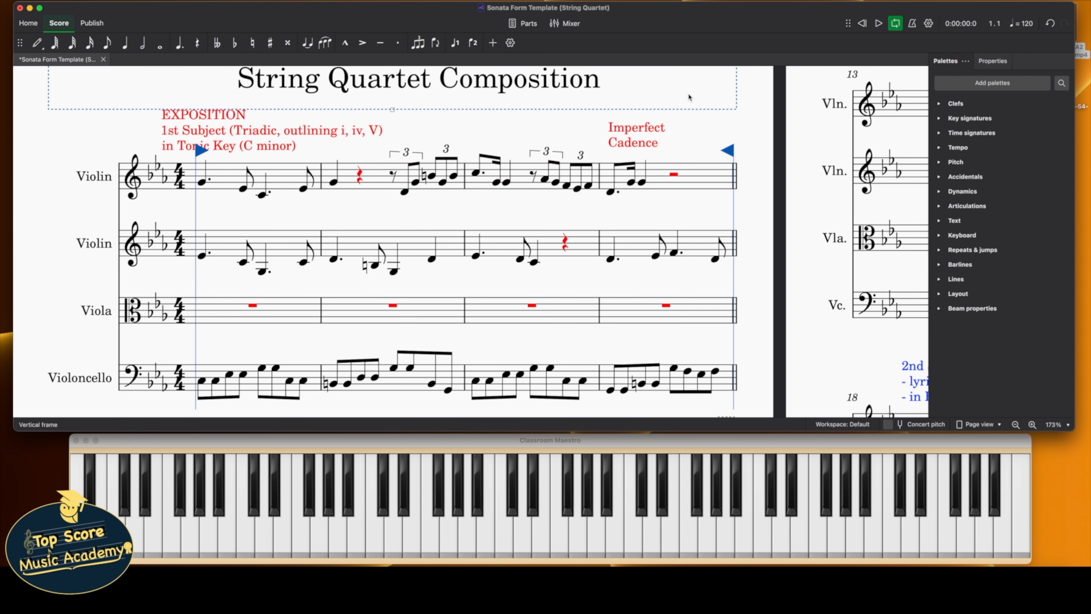
pyautogui.click(878, 24)
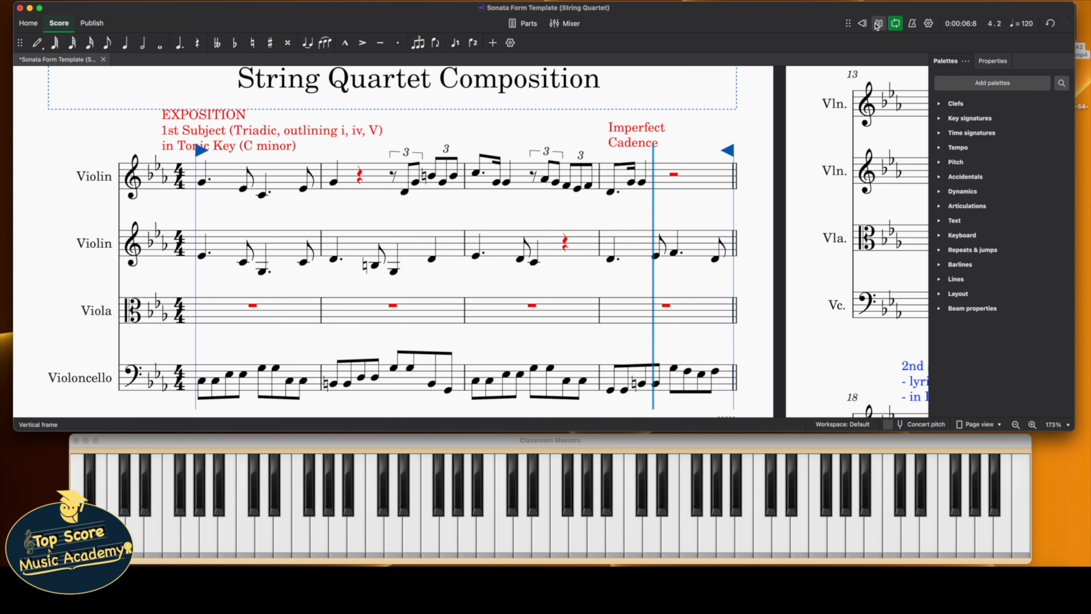
pyautogui.click(879, 25)
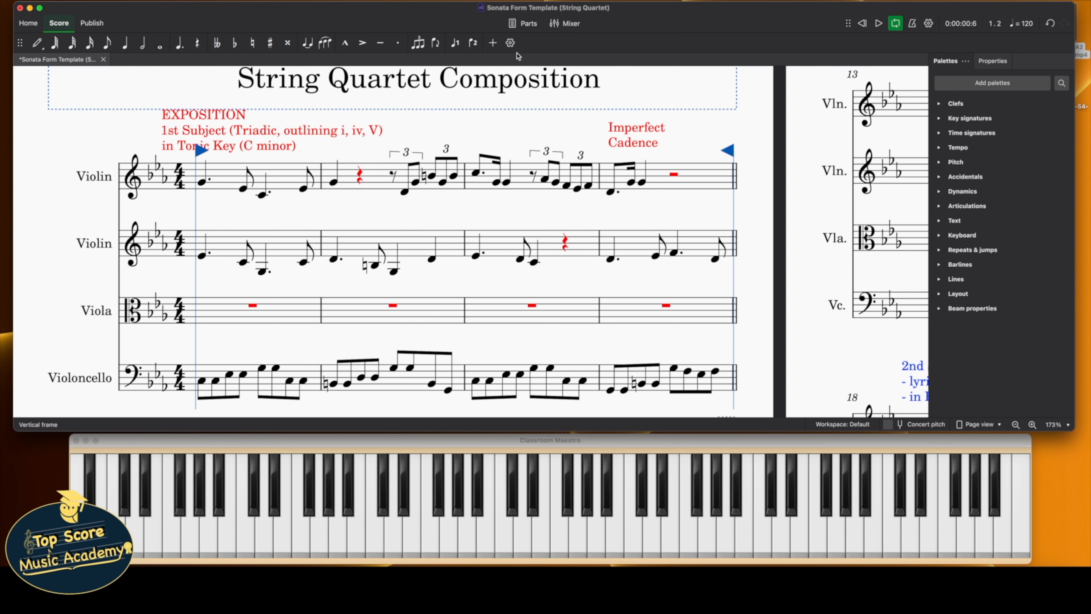
pyautogui.click(933, 26)
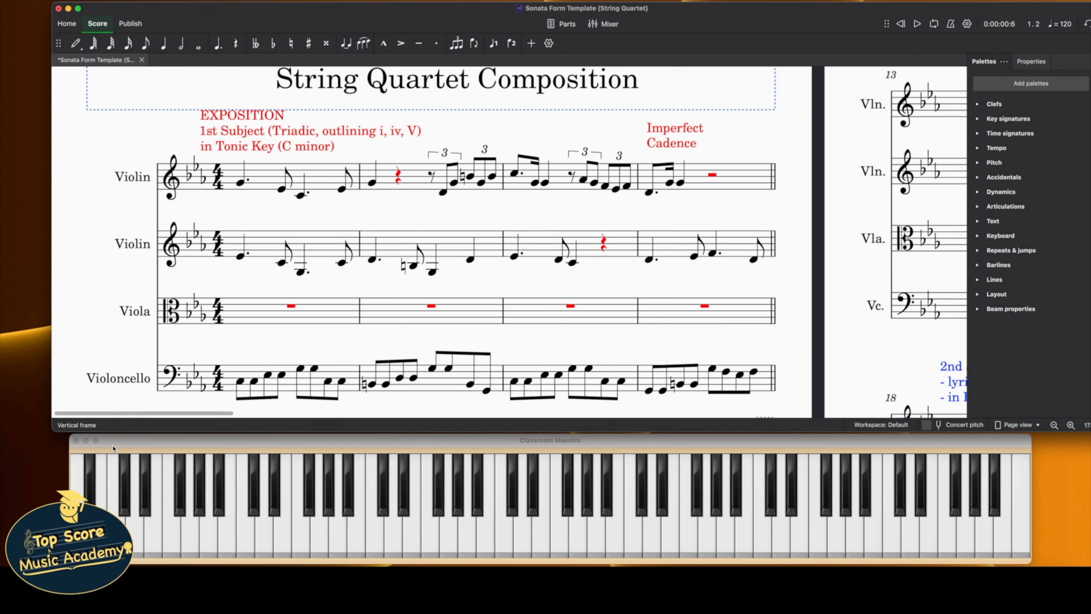
# Add staccato articulation to all the cello quavers in bars 1 to 4
pyautogui.click(294, 390)
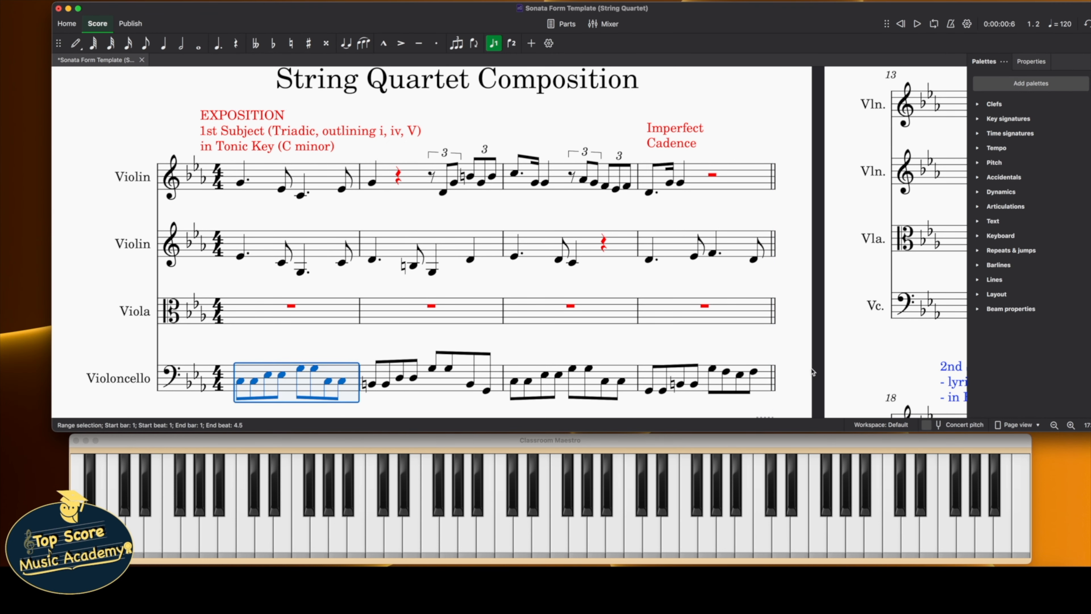
pyautogui.keyDown('shift'); pyautogui.click(760, 379); pyautogui.keyUp('shift')
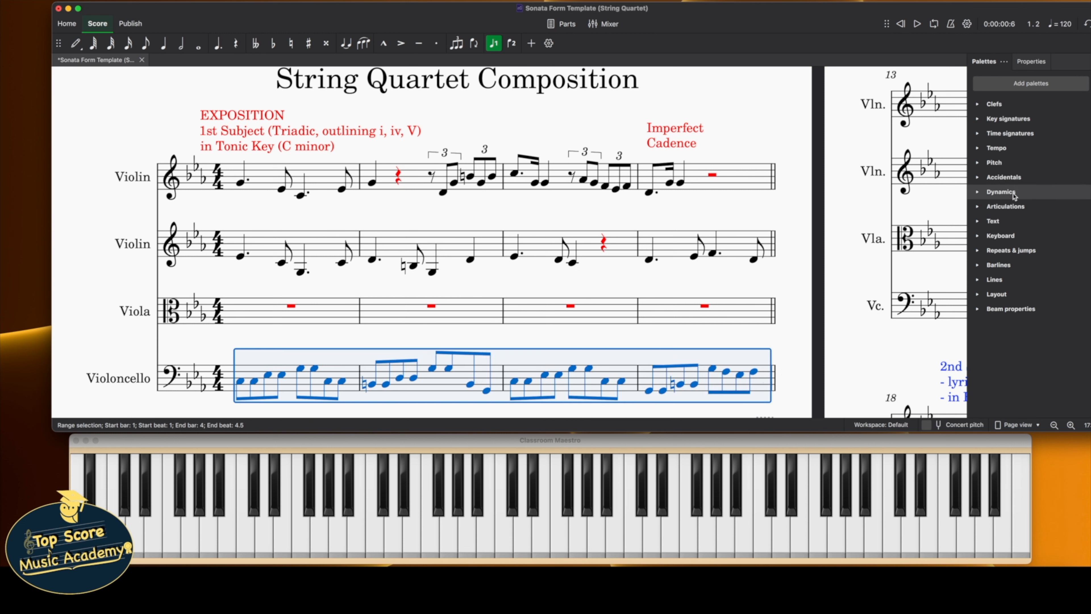
pyautogui.click(995, 207)
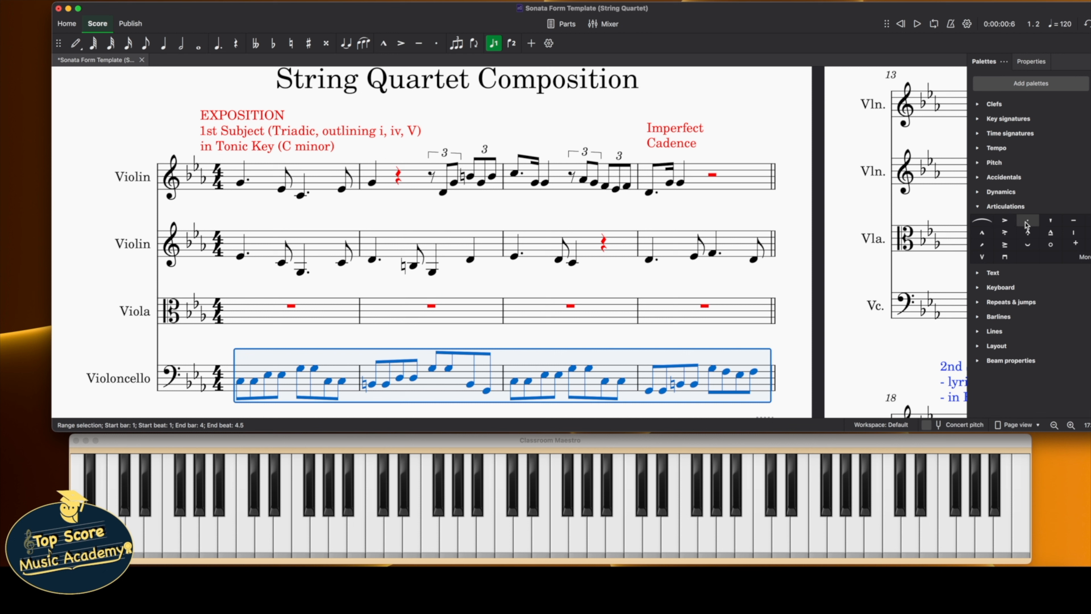
pyautogui.click(1027, 222)
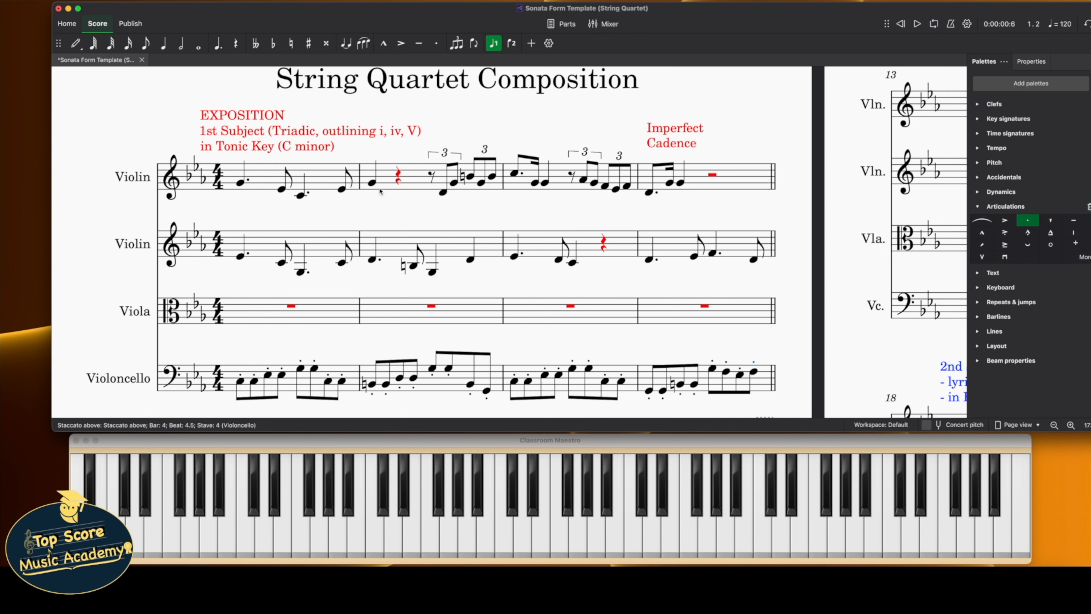
# Add staccato dots to the first violin's triplet quavers in bars 2 and 3
pyautogui.click(443, 191)
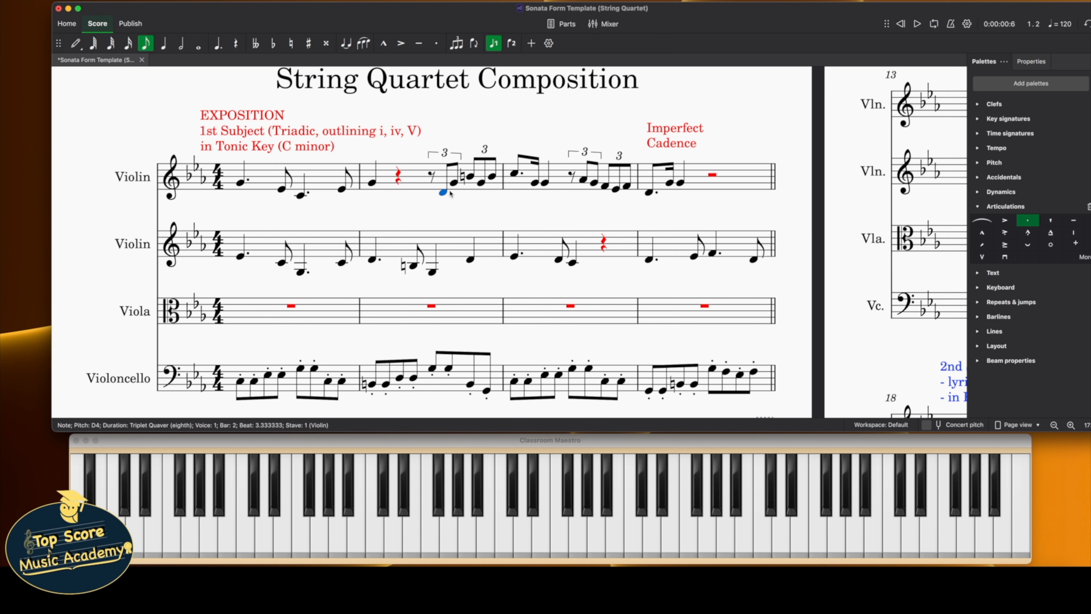
pyautogui.keyDown('shift'); pyautogui.click(494, 182); pyautogui.keyUp('shift')
pyautogui.click(1027, 220)
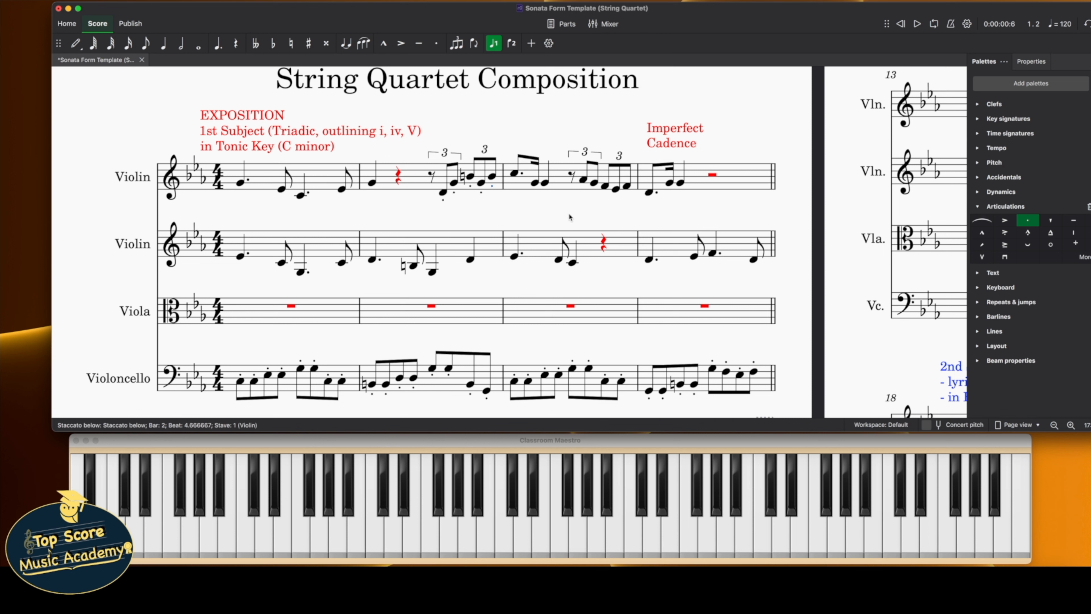
pyautogui.click(587, 185)
pyautogui.keyDown('shift'); pyautogui.click(627, 185); pyautogui.keyUp('shift')
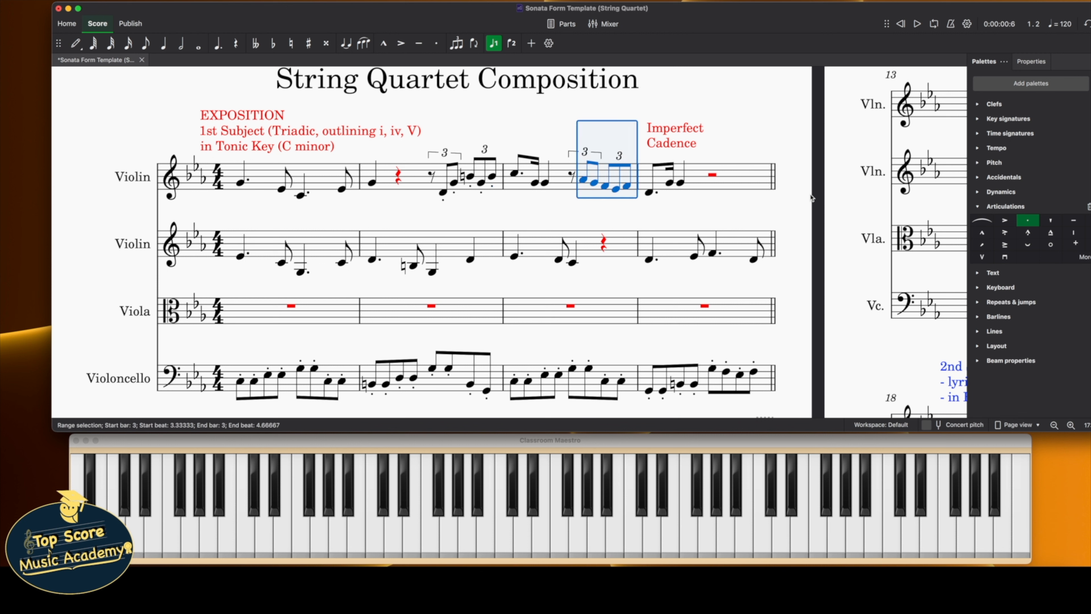
pyautogui.click(1026, 221)
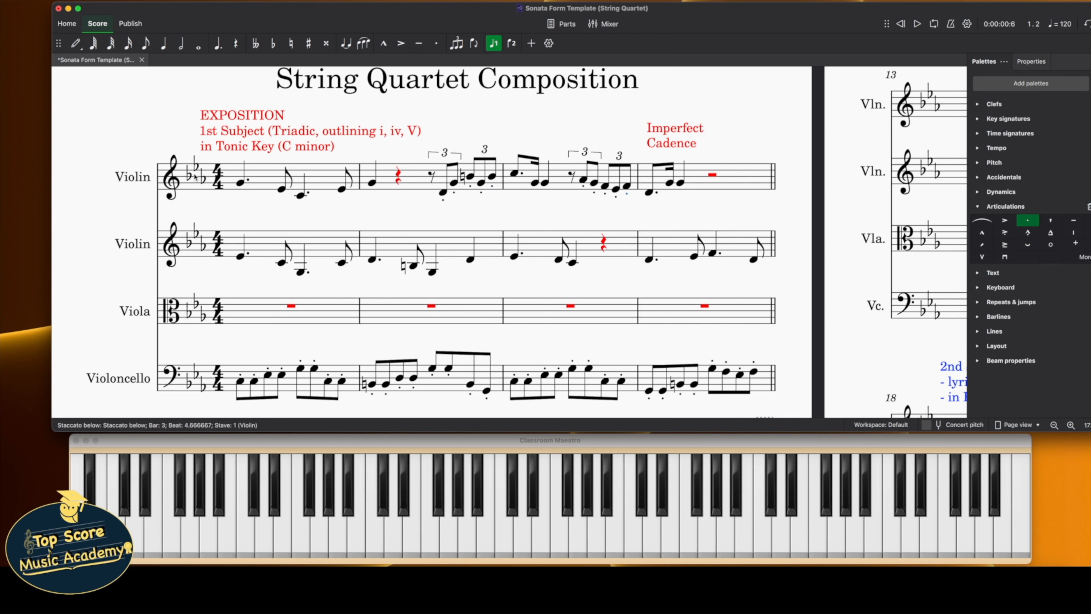
# Add staccato articulation to all the first and second violin notes in bar 1
pyautogui.click(270, 183)
pyautogui.keyDown('shift'); pyautogui.click(269, 250); pyautogui.keyUp('shift')
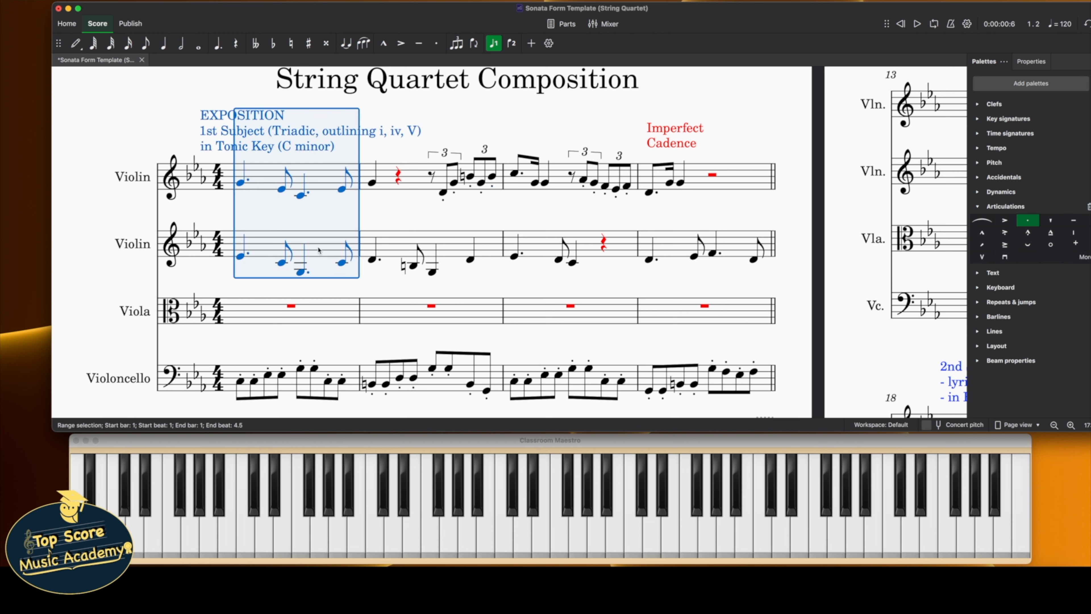
pyautogui.click(1027, 221)
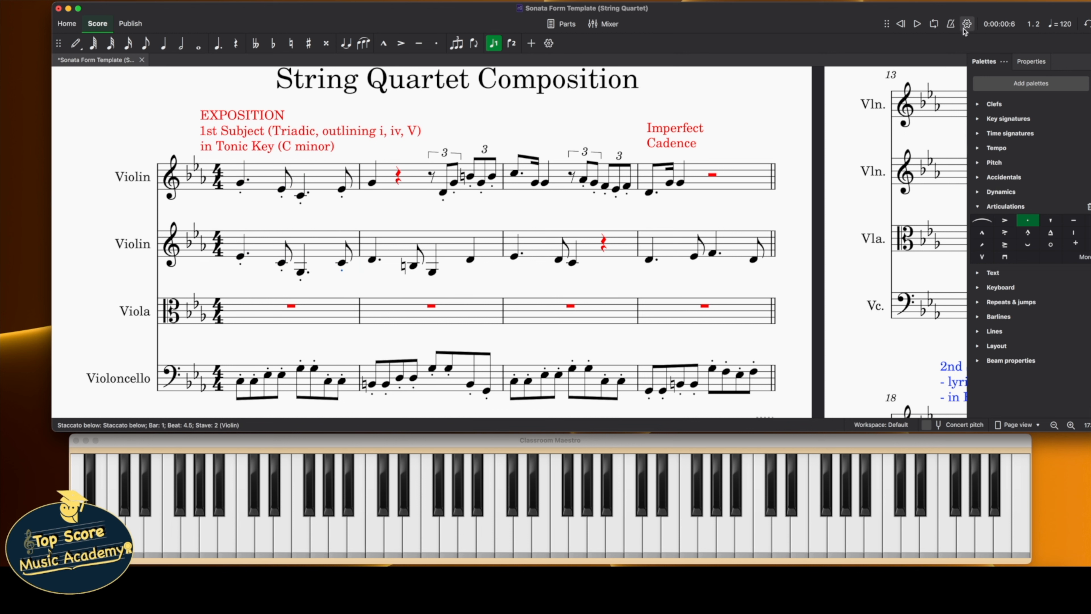
# Loop playback over bars 1 to 4, listen to the staccato articulation, and switch looping off
pyautogui.click(934, 24)
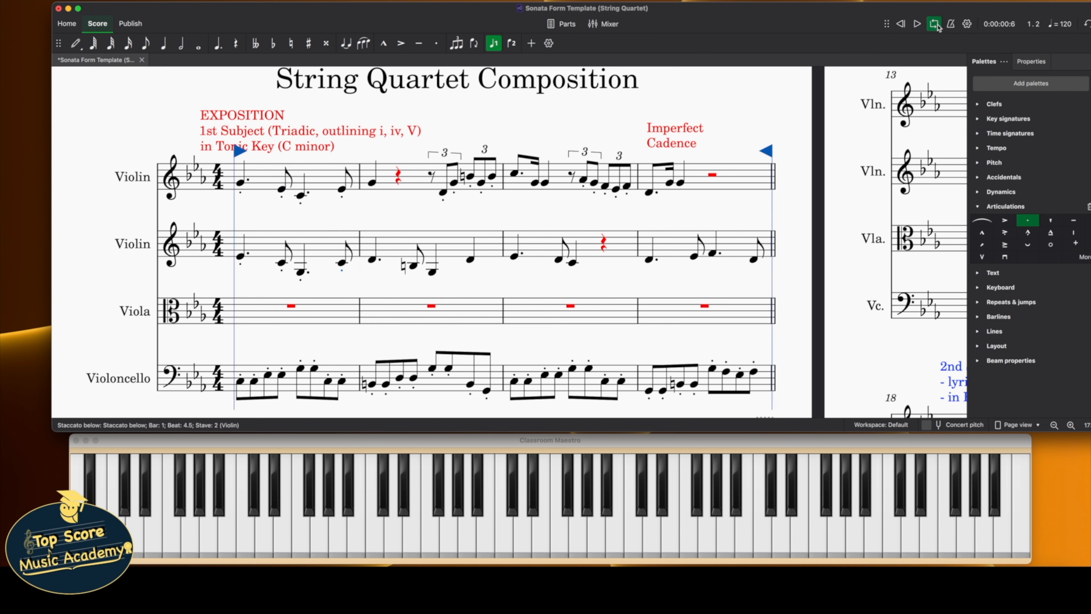
pyautogui.click(917, 25)
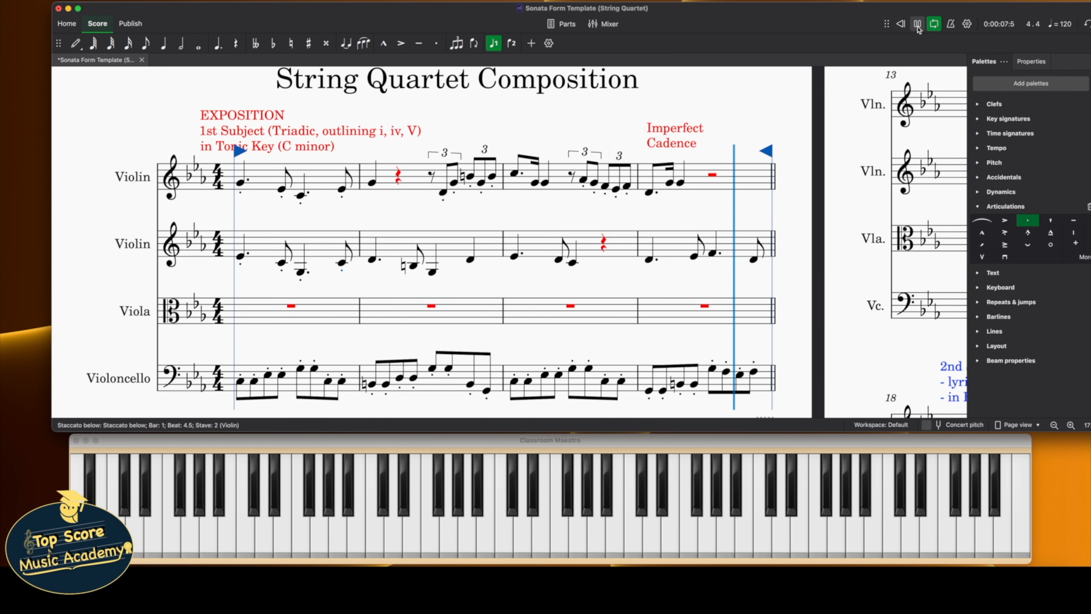
pyautogui.click(917, 25)
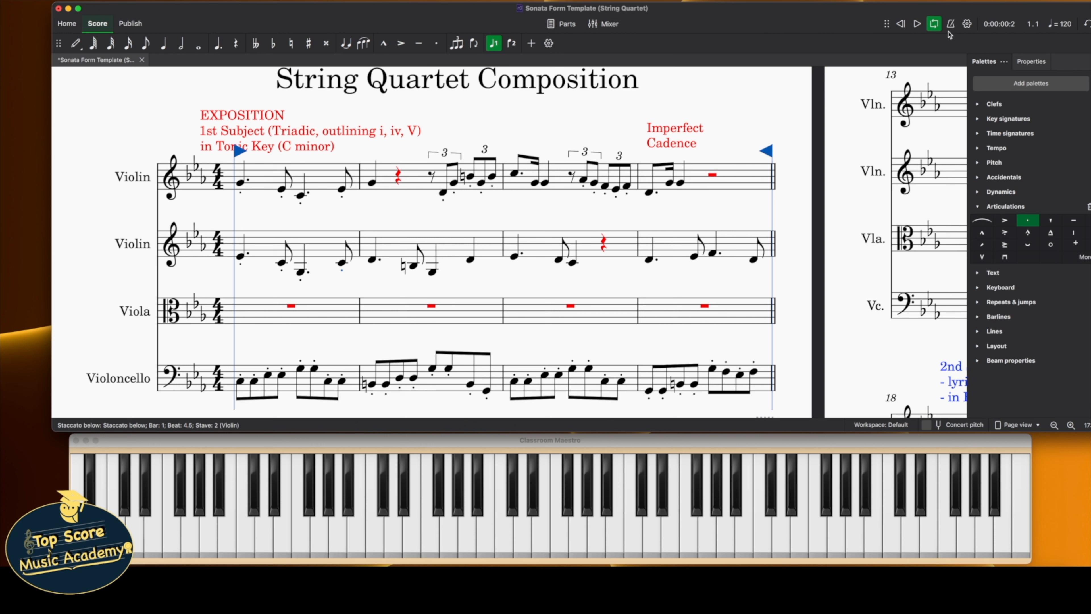
pyautogui.press('/')
# Add staccato dots to the second violin notes in bars 2 to 4 and the first violin notes in bar 4
pyautogui.click(404, 244)
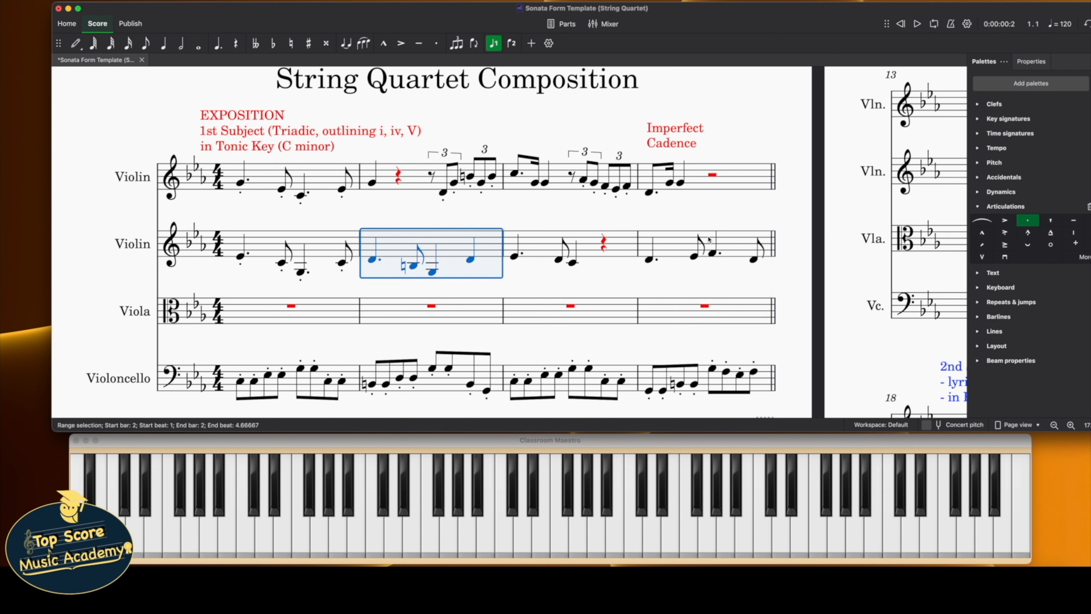
pyautogui.keyDown('shift'); pyautogui.click(744, 244); pyautogui.keyUp('shift')
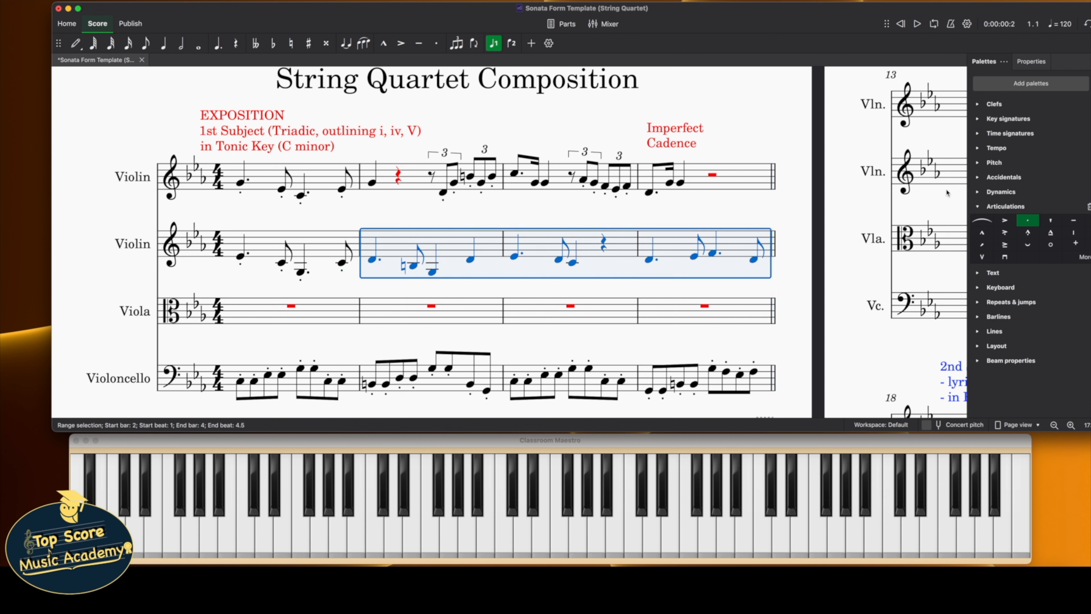
pyautogui.click(1029, 224)
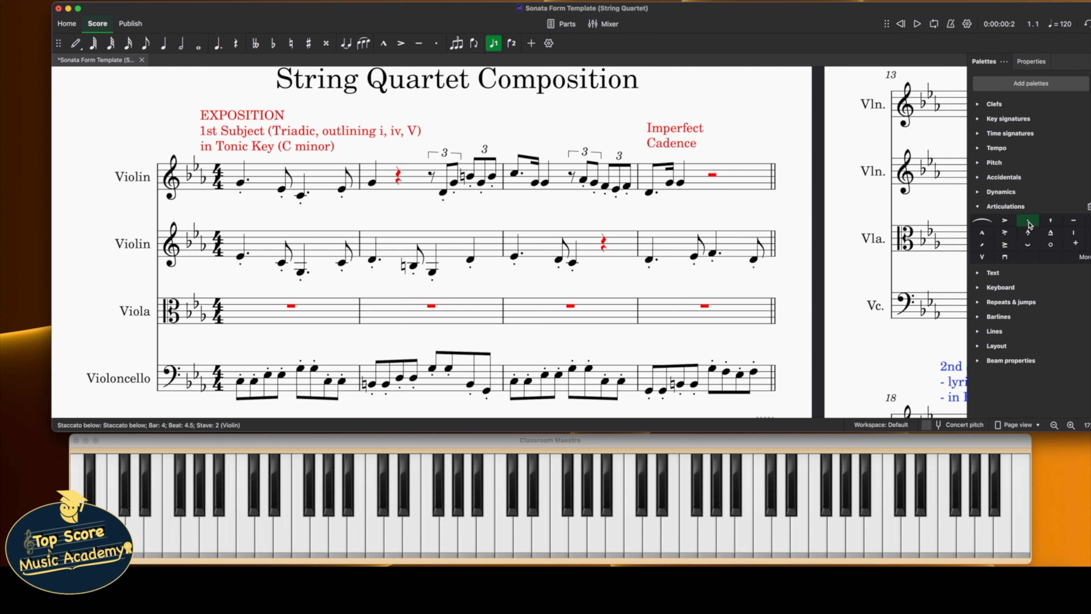
pyautogui.click(701, 190)
pyautogui.click(1028, 220)
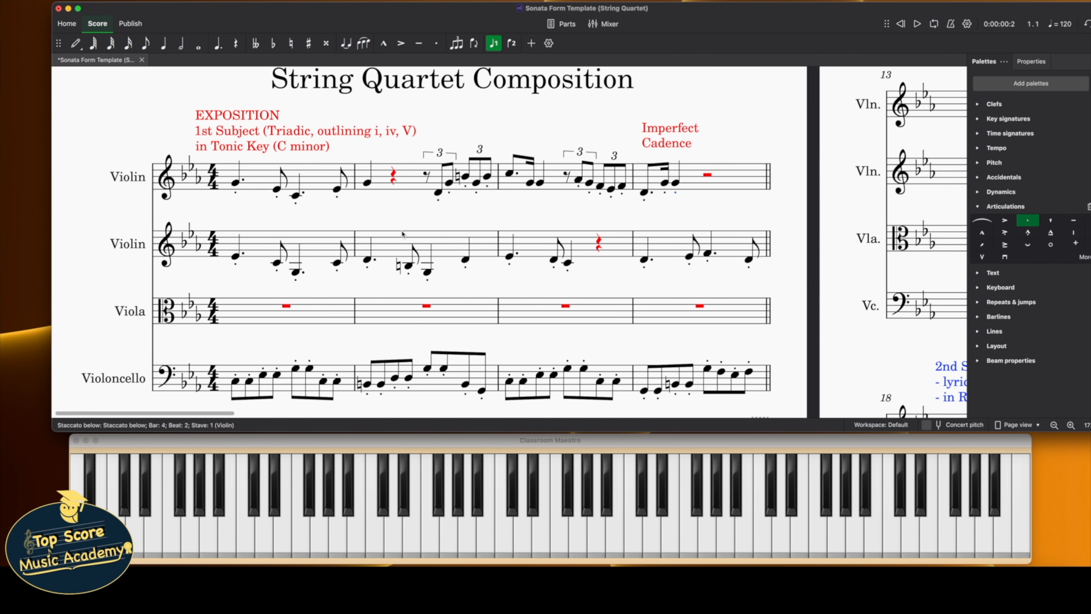
pyautogui.hscroll(10, 401, 234)
pyautogui.scroll(-5, 652, 239)
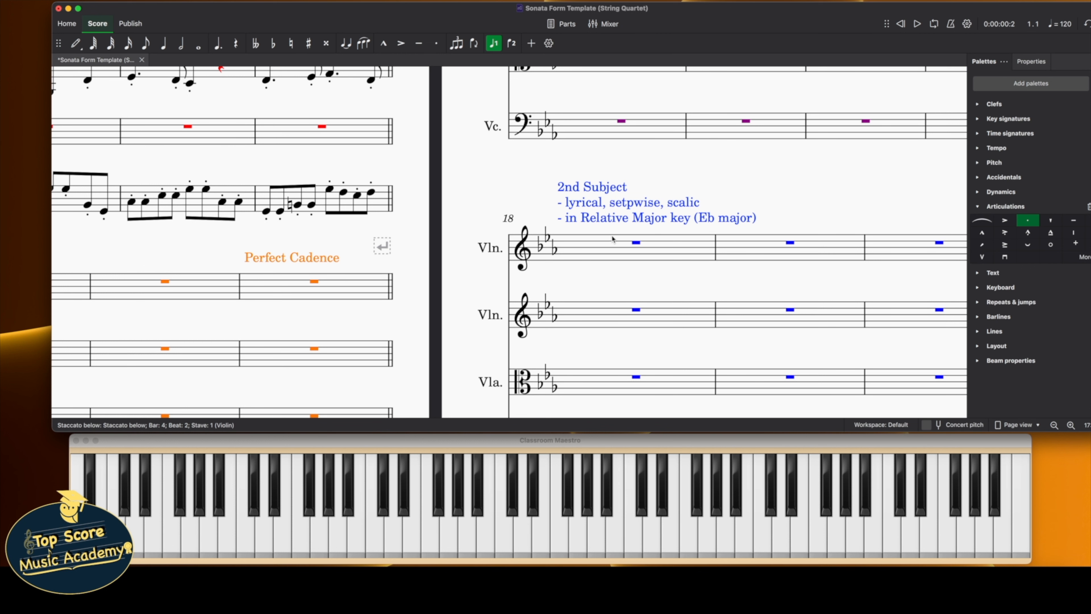
pyautogui.scroll(3, 612, 239)
pyautogui.scroll(5, 685, 299)
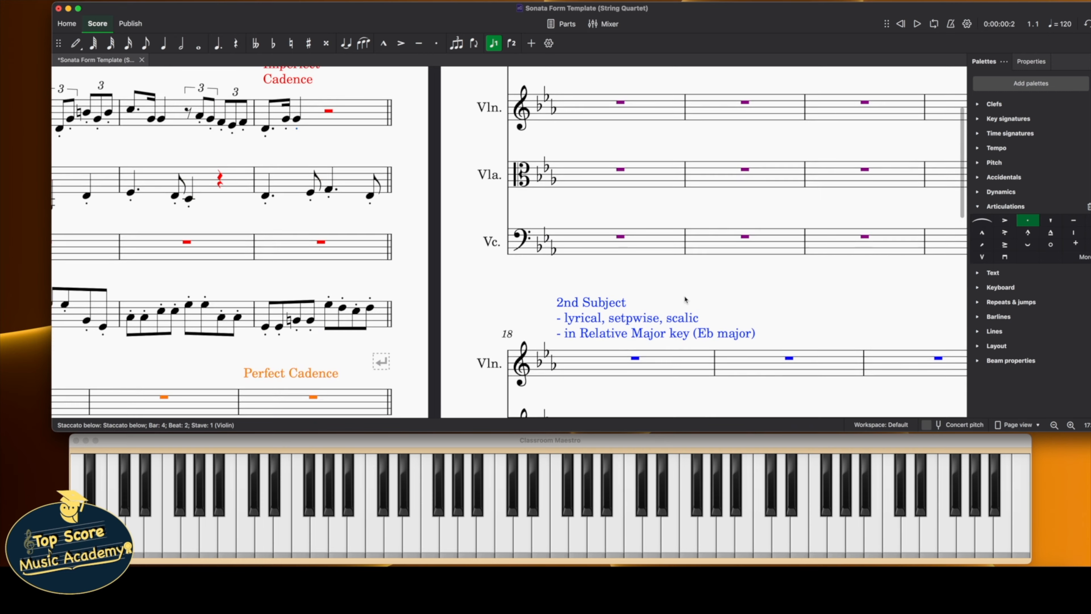
pyautogui.hscroll(-10, 685, 300)
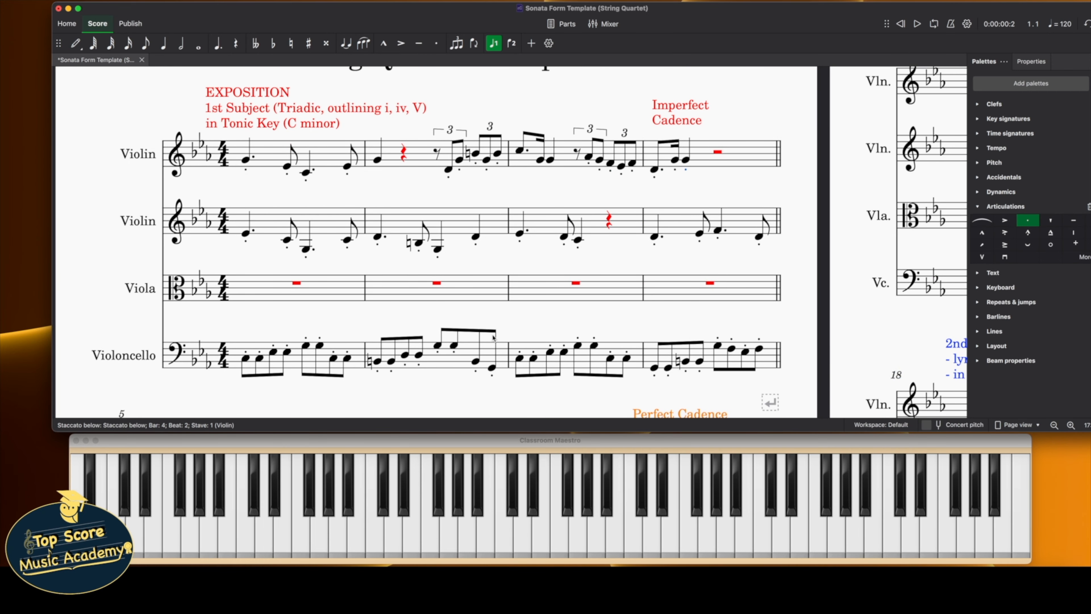
# Play the looped bars 1 to 4 from the first violin's opening note, stop playback, and turn looping off
pyautogui.click(246, 160)
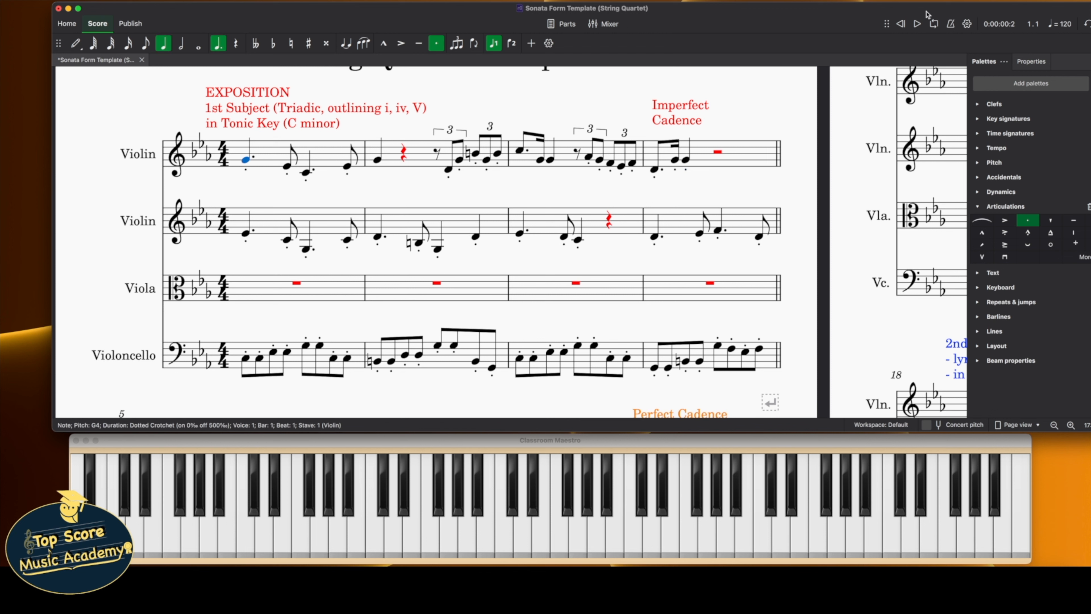
pyautogui.click(934, 23)
pyautogui.click(918, 24)
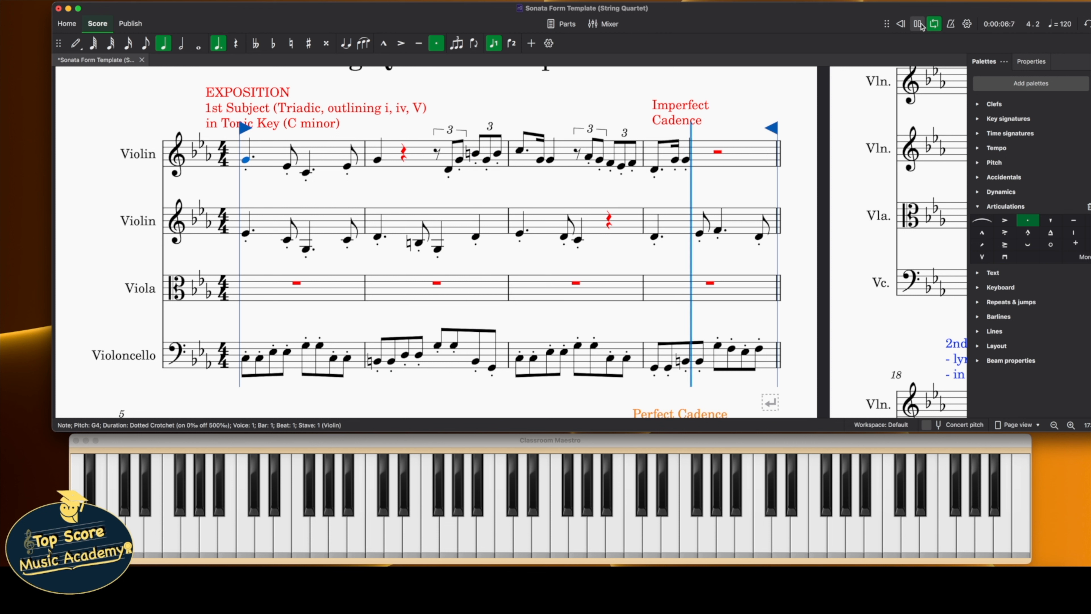
pyautogui.click(918, 24)
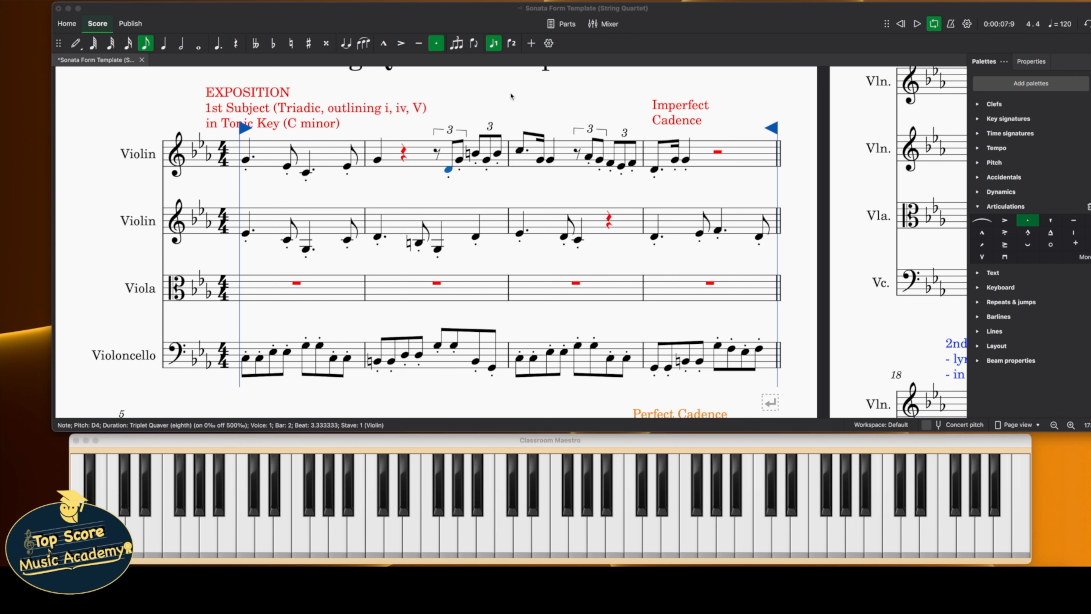
pyautogui.click(933, 25)
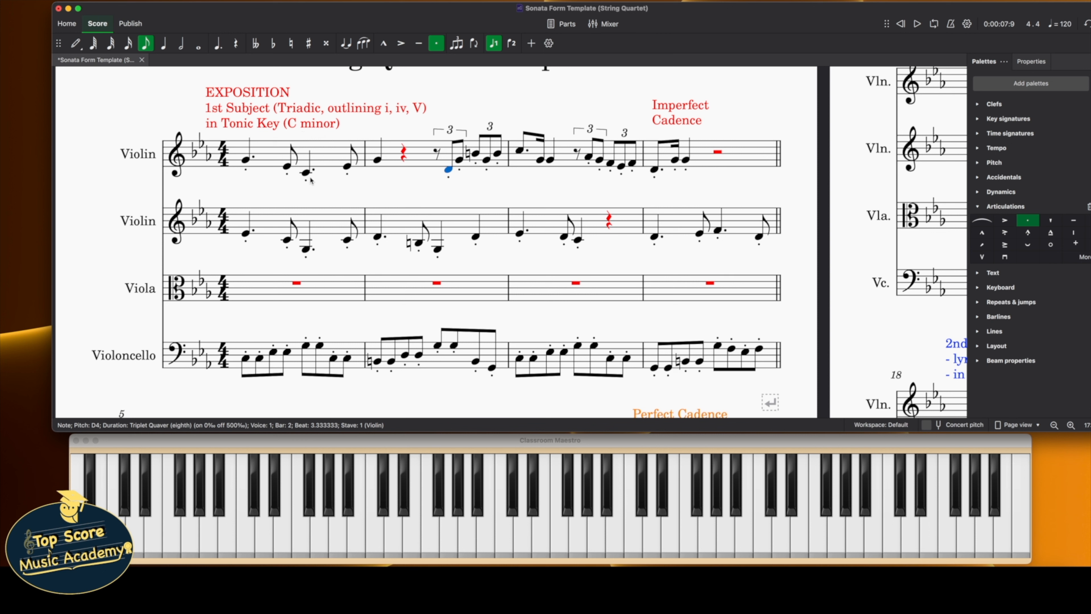
# Replace the first violin's quaver on the second half of beat 2 in bar 1 with semiquavers E flat 4 and D4
pyautogui.click(75, 43)
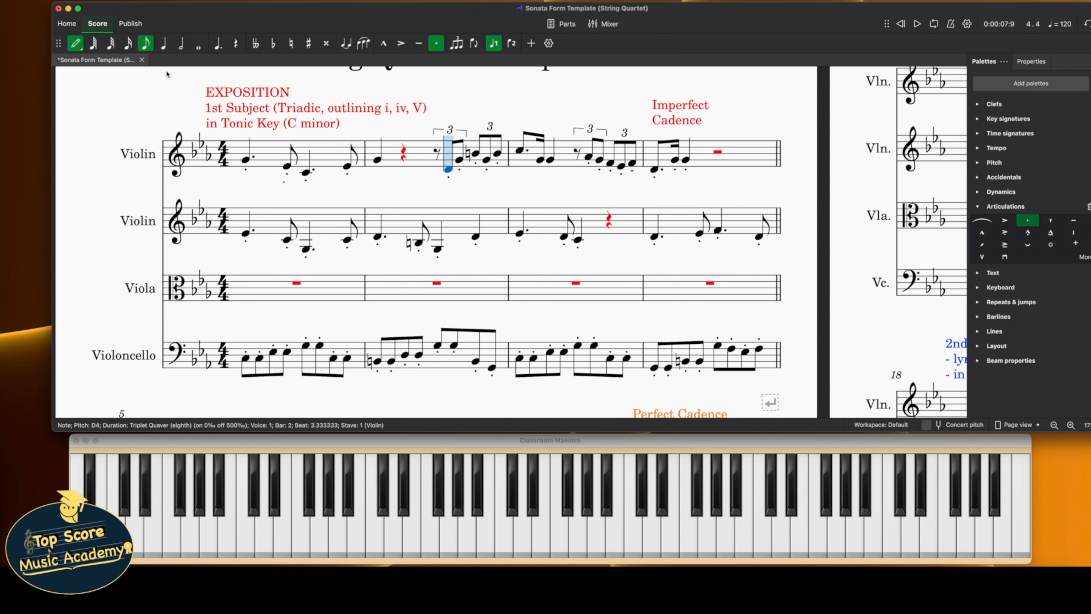
pyautogui.click(127, 43)
pyautogui.click(286, 166)
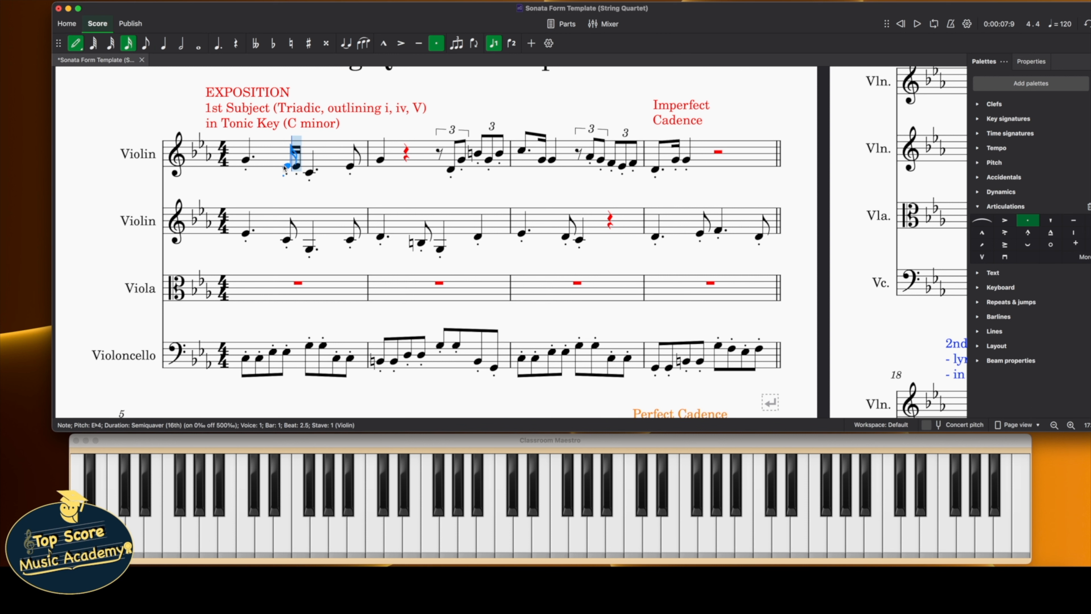
pyautogui.click(286, 167)
pyautogui.press('Right')
pyautogui.press('Down')
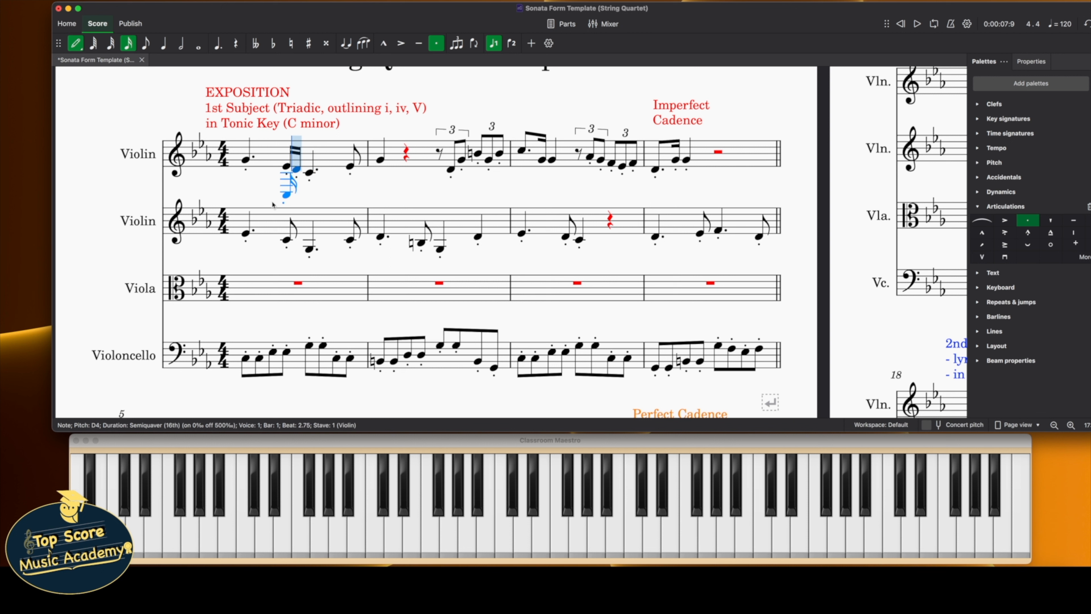
# Replace the second violin's quaver on the second half of beat 2 in bar 1 with semiquavers C4 and G3, ending note input
pyautogui.click(287, 243)
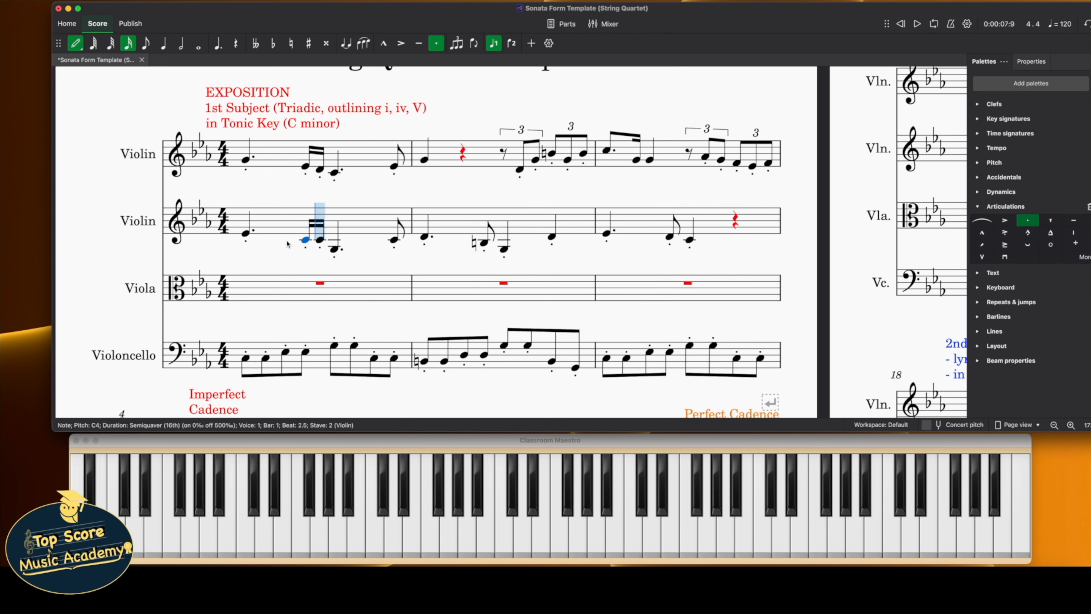
pyautogui.click(311, 248)
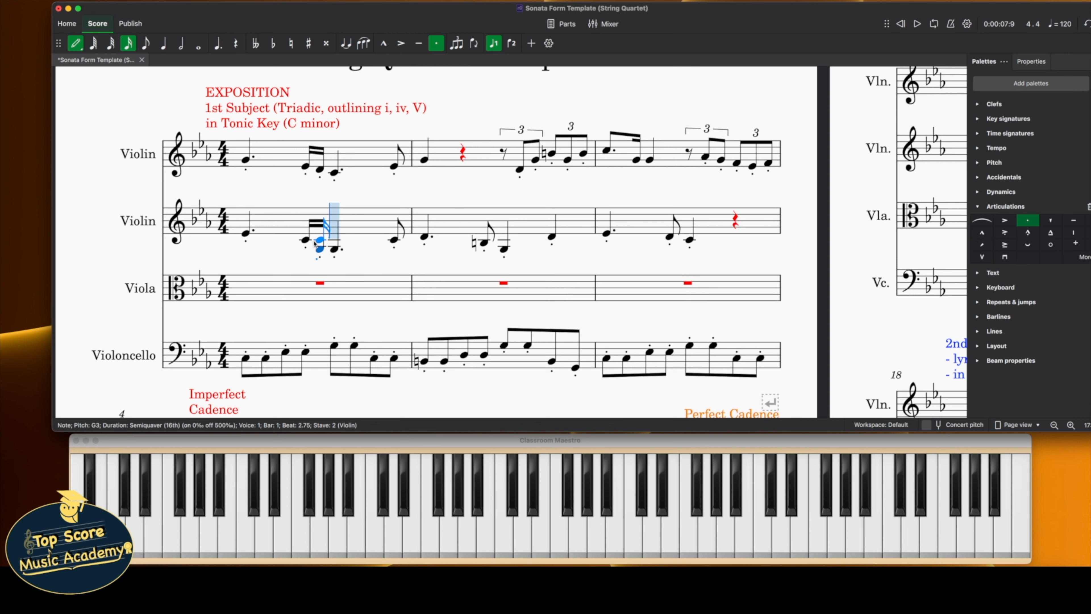
pyautogui.click(314, 241)
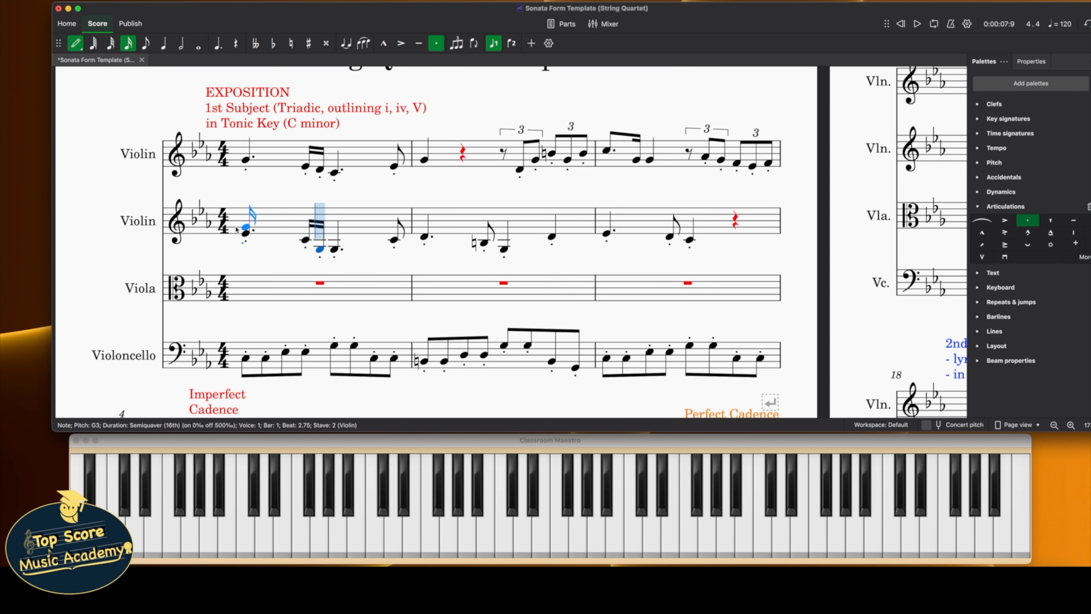
pyautogui.click(79, 51)
# Reduce the layout stretch of bars 1 to 4 so they fit on one system, and clear the selection
pyautogui.scroll(-2, 301, 134)
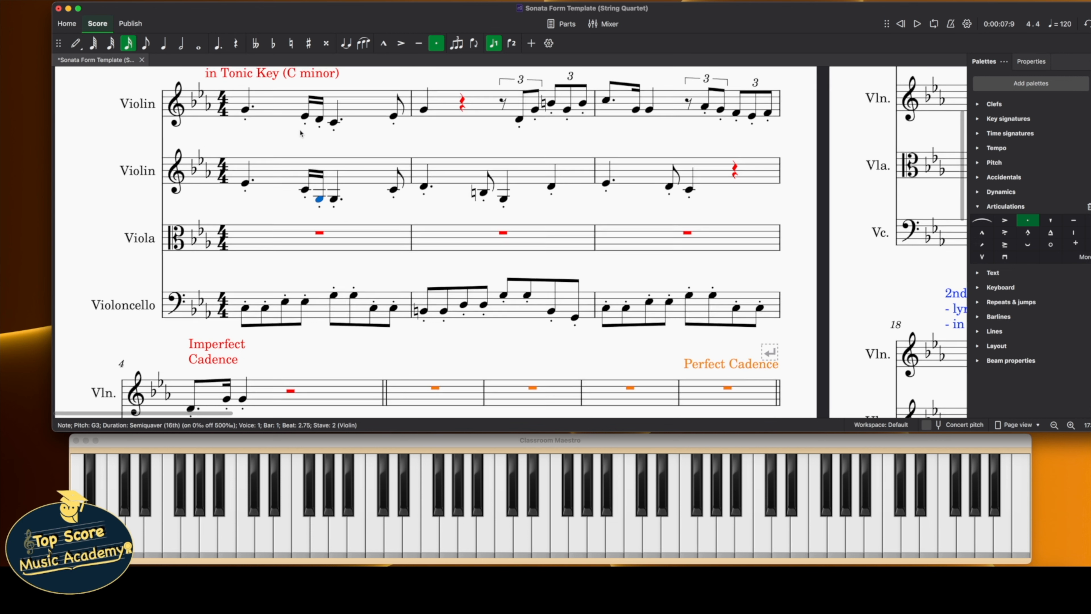
pyautogui.click(300, 132)
pyautogui.keyDown('shift'); pyautogui.click(328, 396); pyautogui.keyUp('shift')
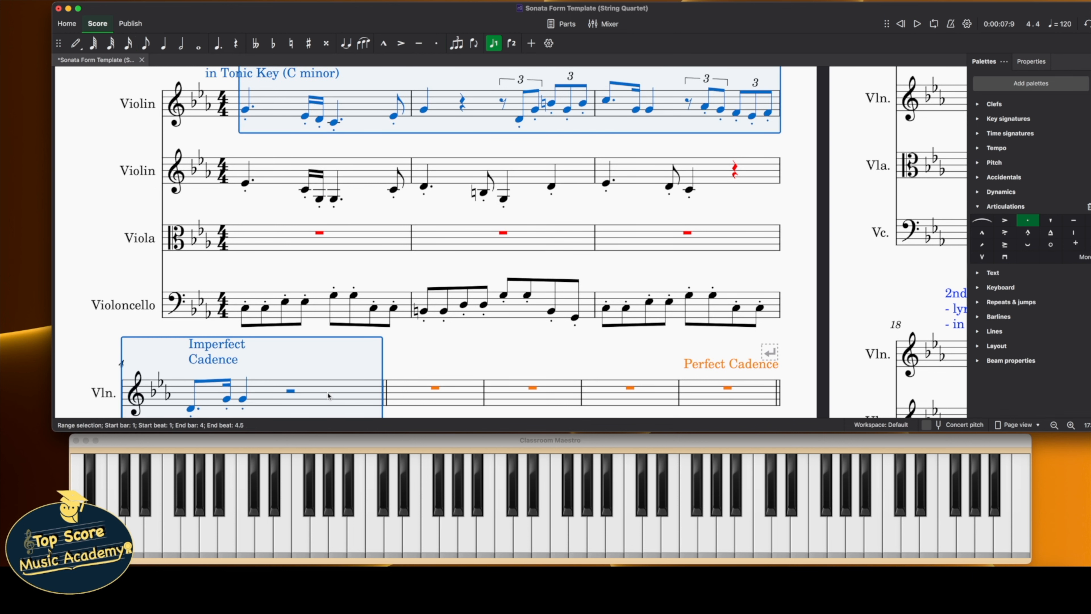
pyautogui.press('{')
pyautogui.scroll(5, 441, 316)
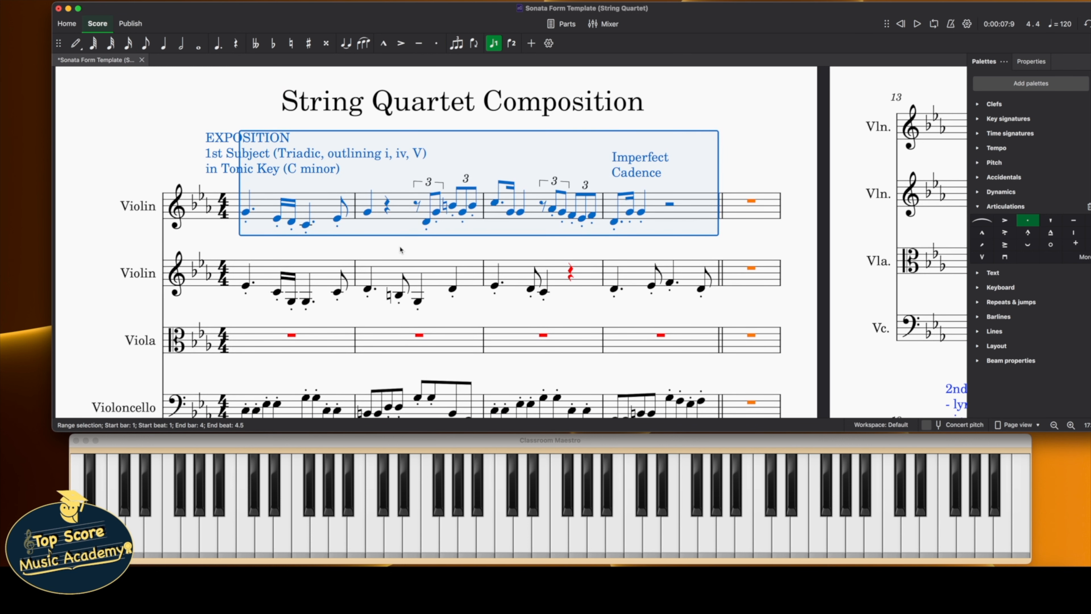
pyautogui.press('Escape')
# Replace the final quavers of bar 1 with semiquavers: D4 and E flat 4 in the first violin, B natural 3 and C4 in the second violin
pyautogui.scroll(-2, 345, 312)
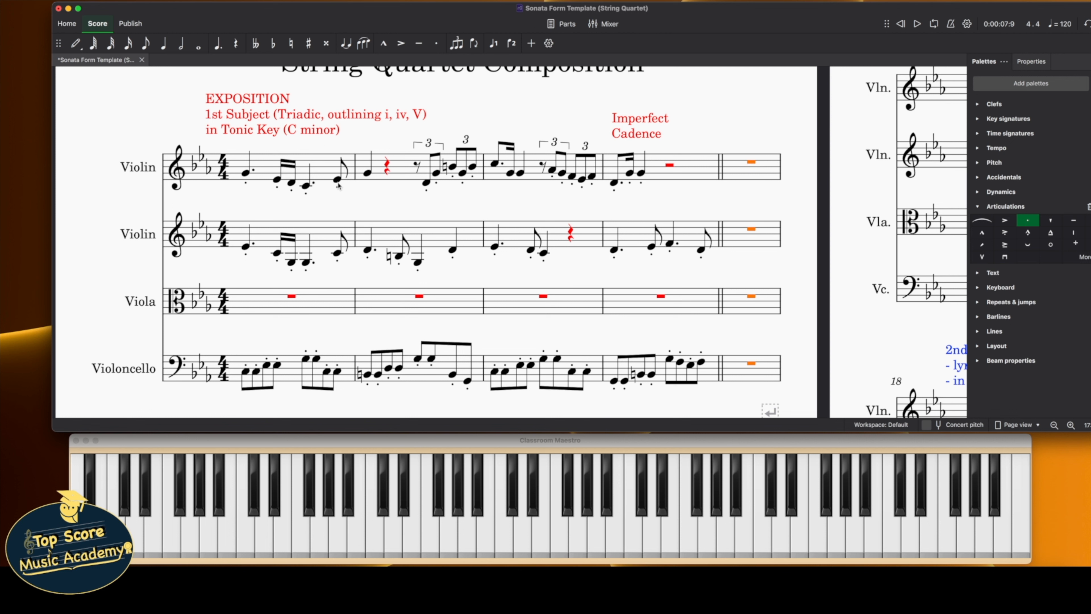
pyautogui.click(76, 43)
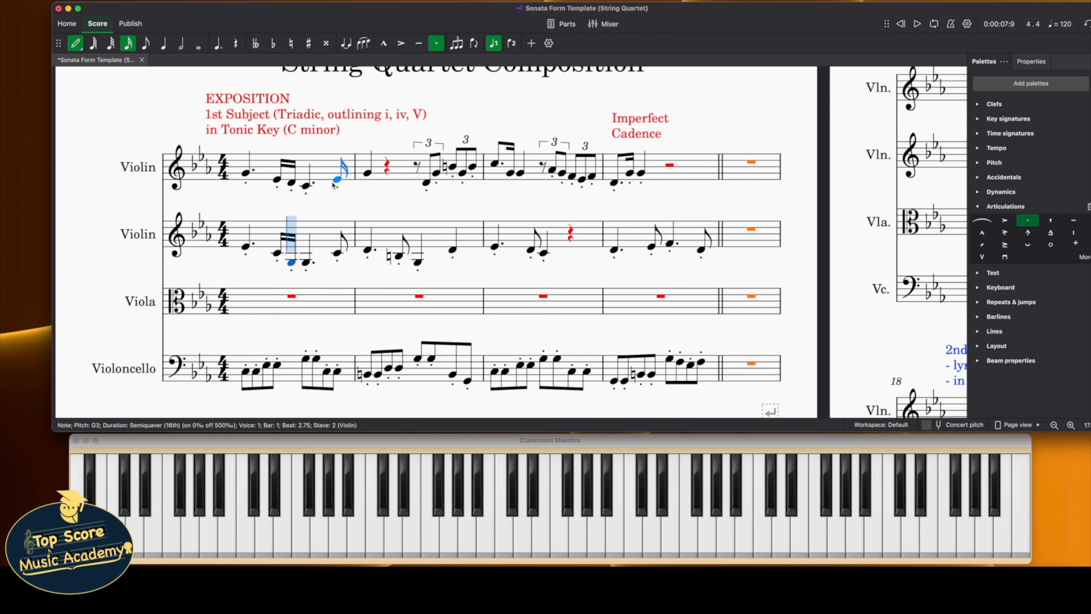
pyautogui.click(326, 184)
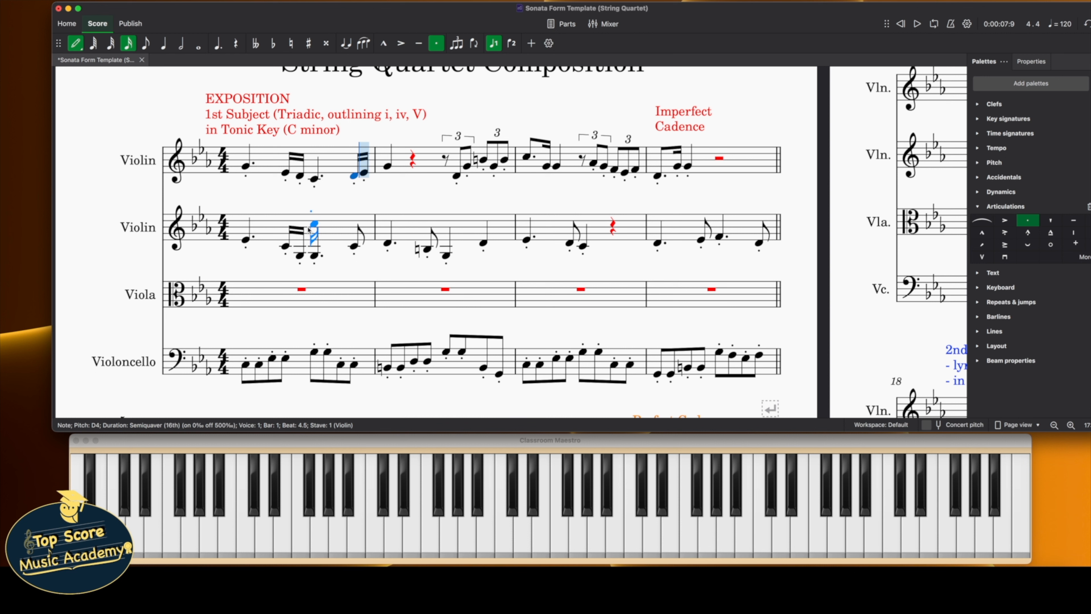
pyautogui.click(346, 250)
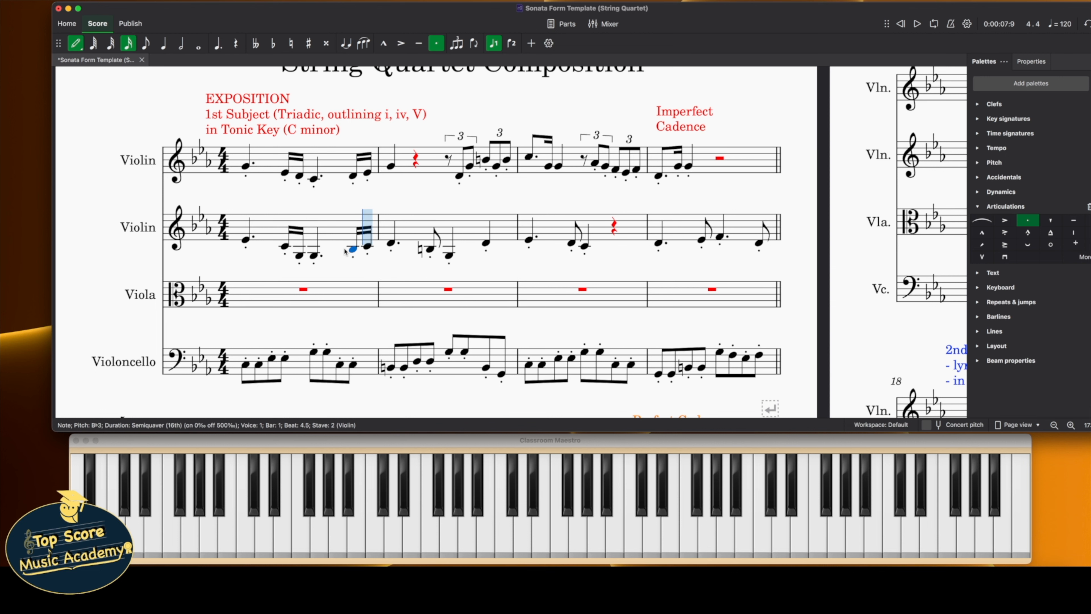
pyautogui.press('Up')
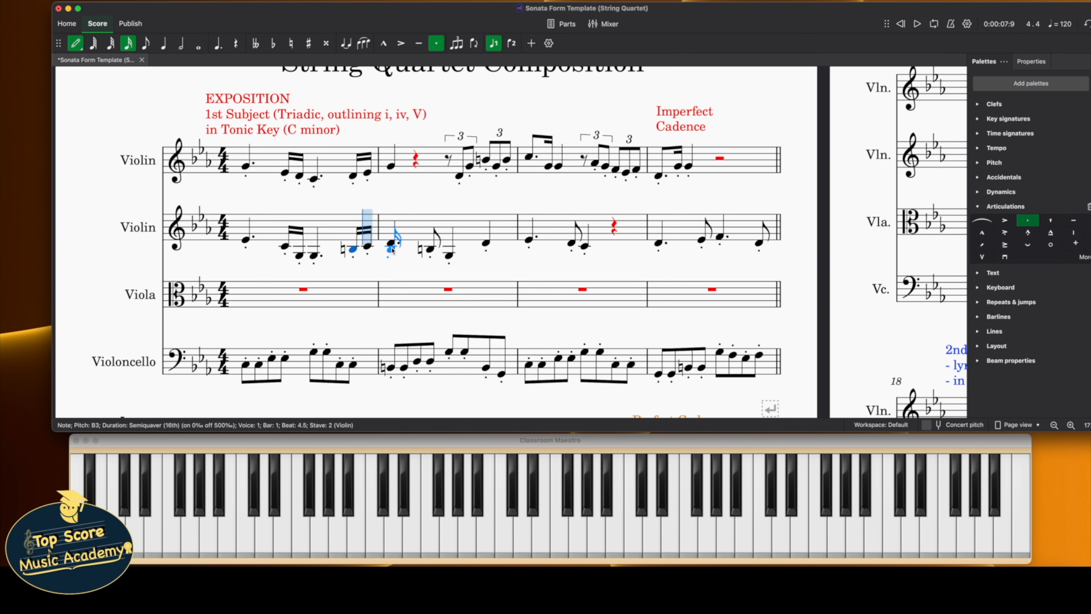
# Replace the second violin's quaver on the second half of beat 2 in bar 2 with semiquavers B natural 3 and A flat 3
pyautogui.click(433, 253)
pyautogui.press('Up')
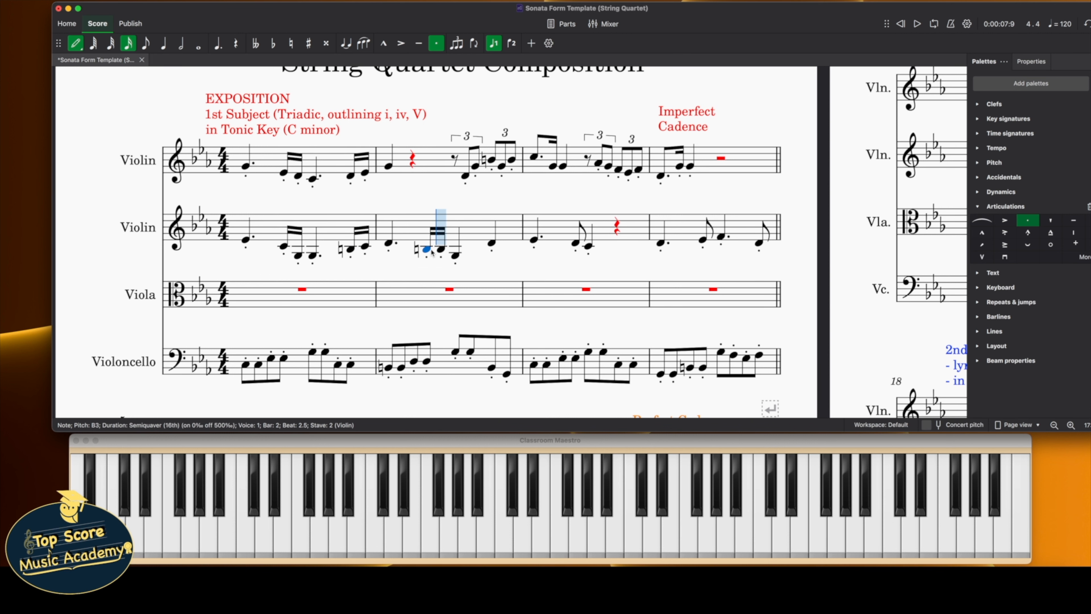
pyautogui.press('a')
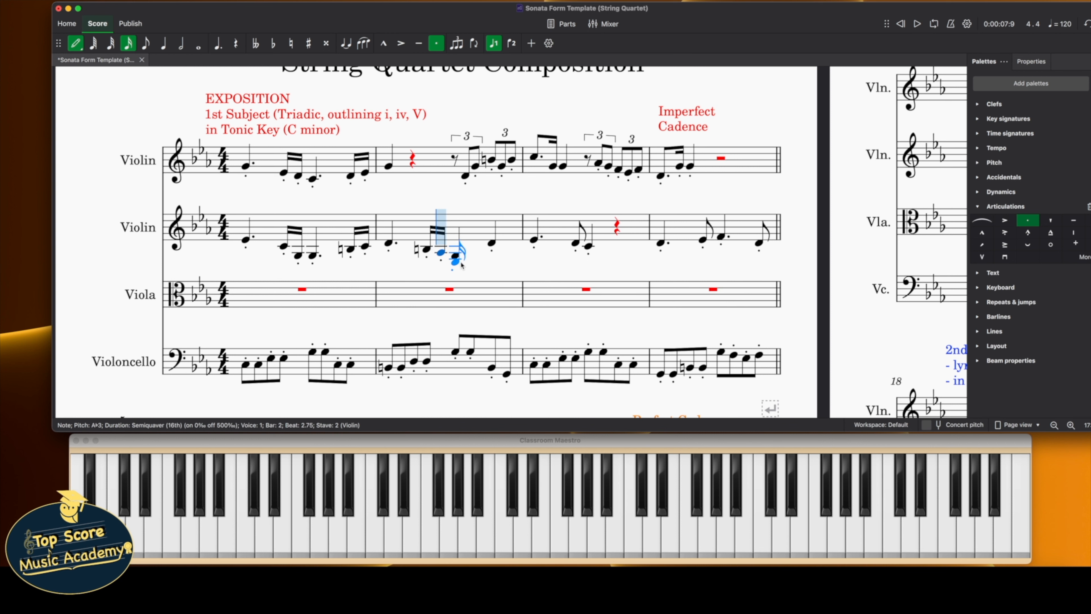
# Split the second violin's beat 2 quavers into semiquavers, E flat 4 and D4 in bar 3, D4 and E flat 4 in bar 4, ending note input
pyautogui.click(563, 243)
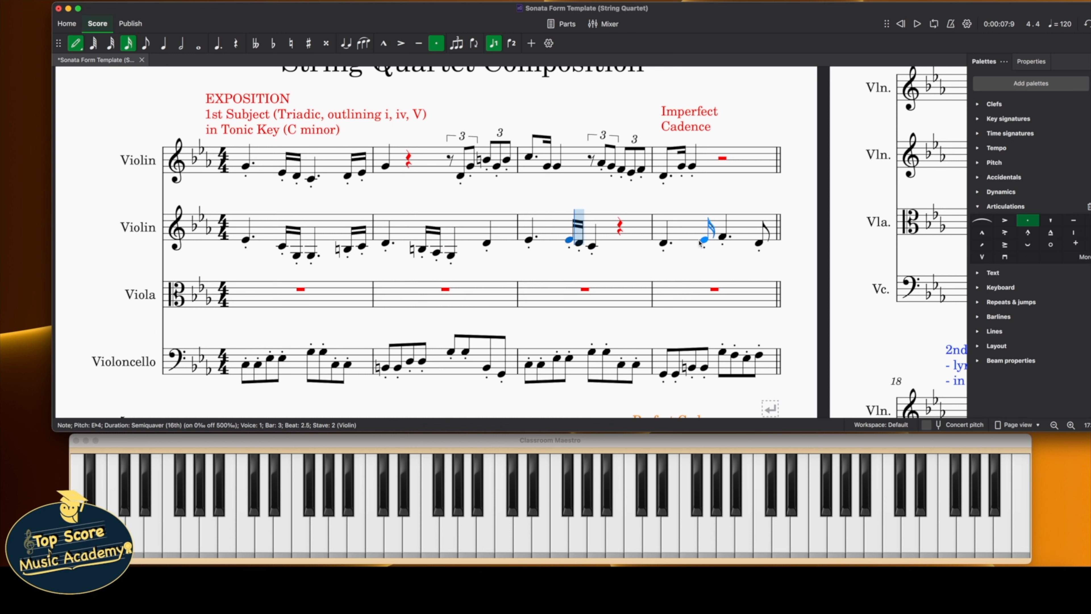
pyautogui.click(705, 243)
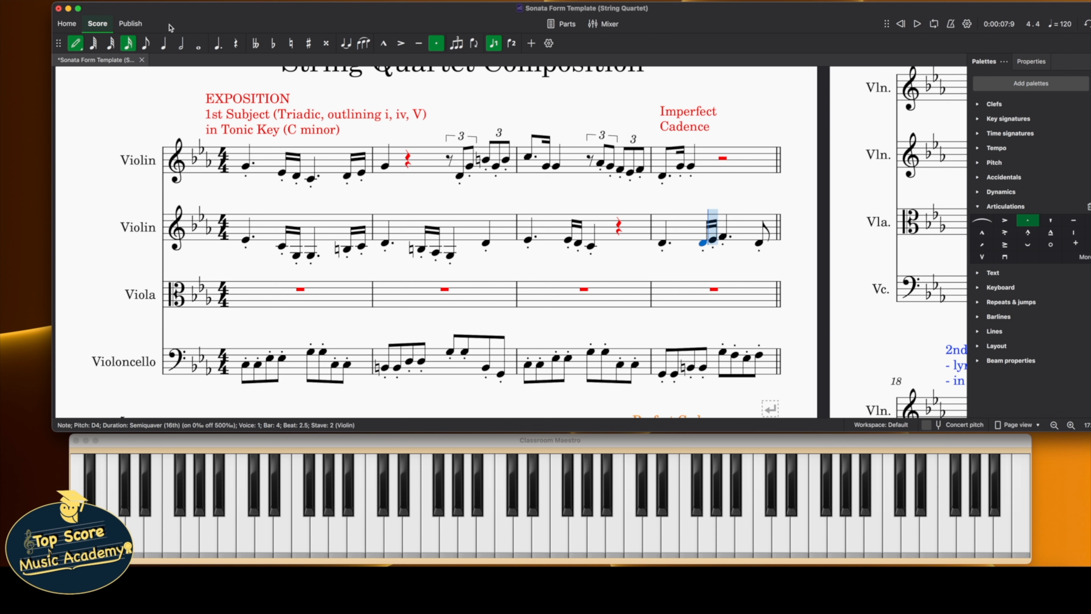
pyautogui.press('Escape')
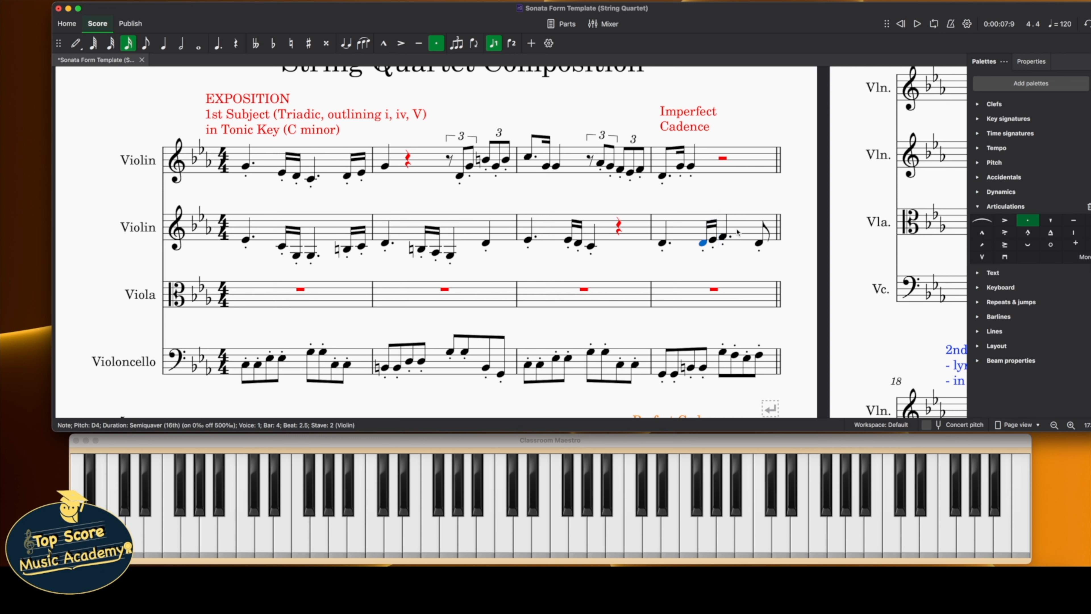
# Shorten the second violin's F4 on beat 3 of bar 4 to a crotchet and add a quaver E flat 4 on beat 4, ending note input
pyautogui.click(724, 237)
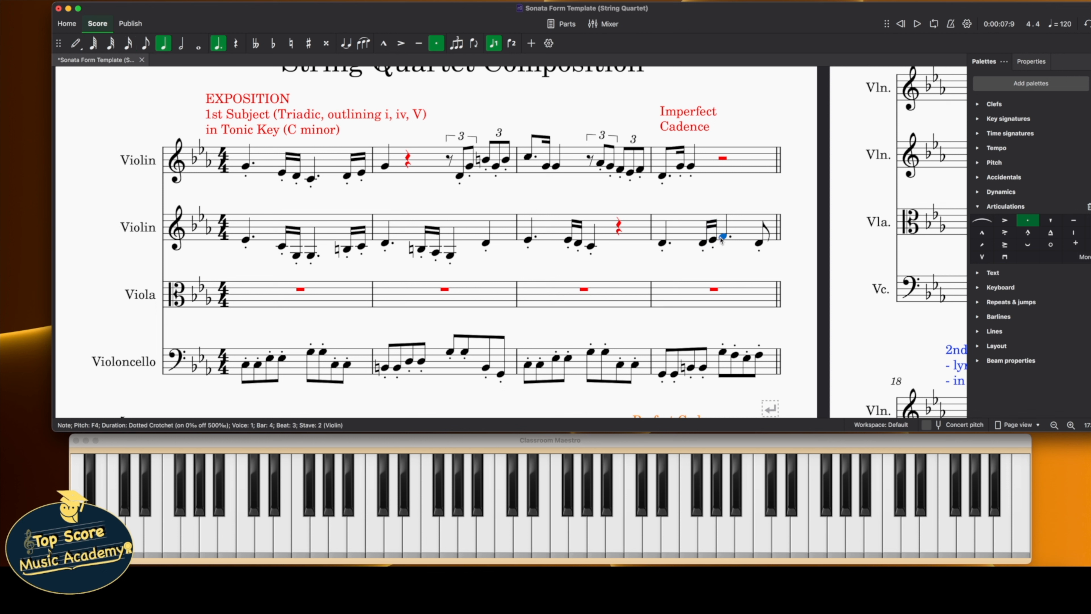
pyautogui.click(166, 48)
pyautogui.click(75, 43)
pyautogui.click(145, 43)
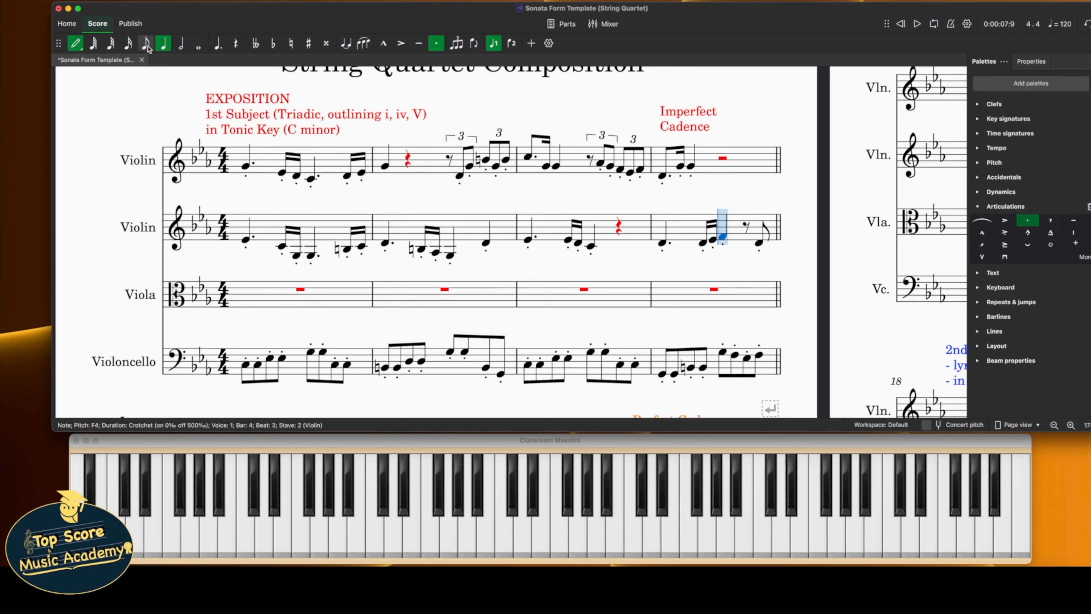
pyautogui.click(709, 221)
pyautogui.click(749, 239)
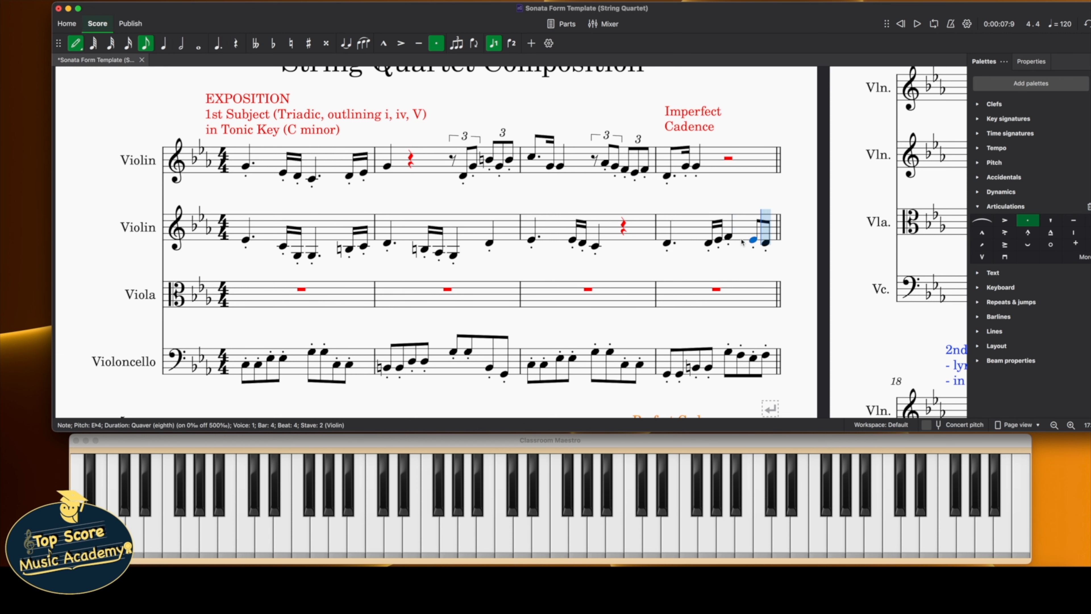
pyautogui.click(75, 43)
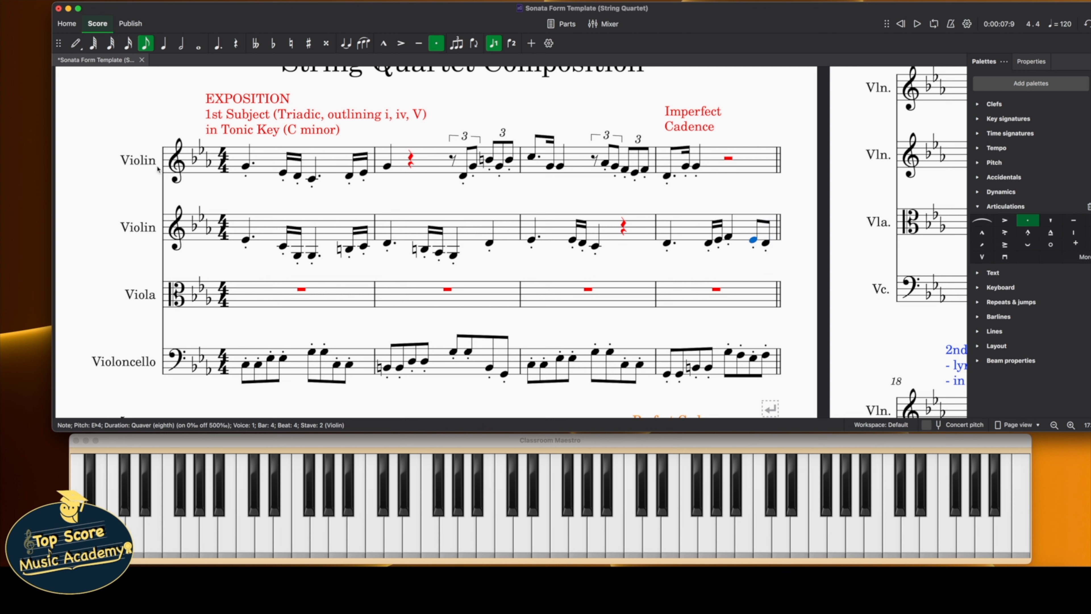
# Turn on looping for bars 1 to 4, play the passage, and stop playback
pyautogui.click(934, 24)
pyautogui.click(918, 25)
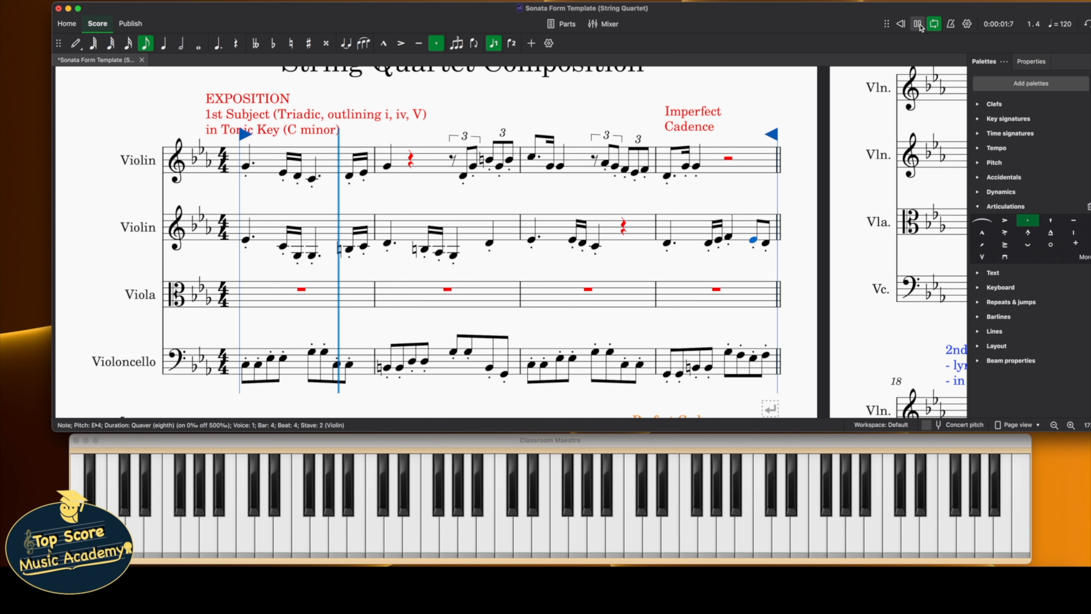
pyautogui.click(918, 25)
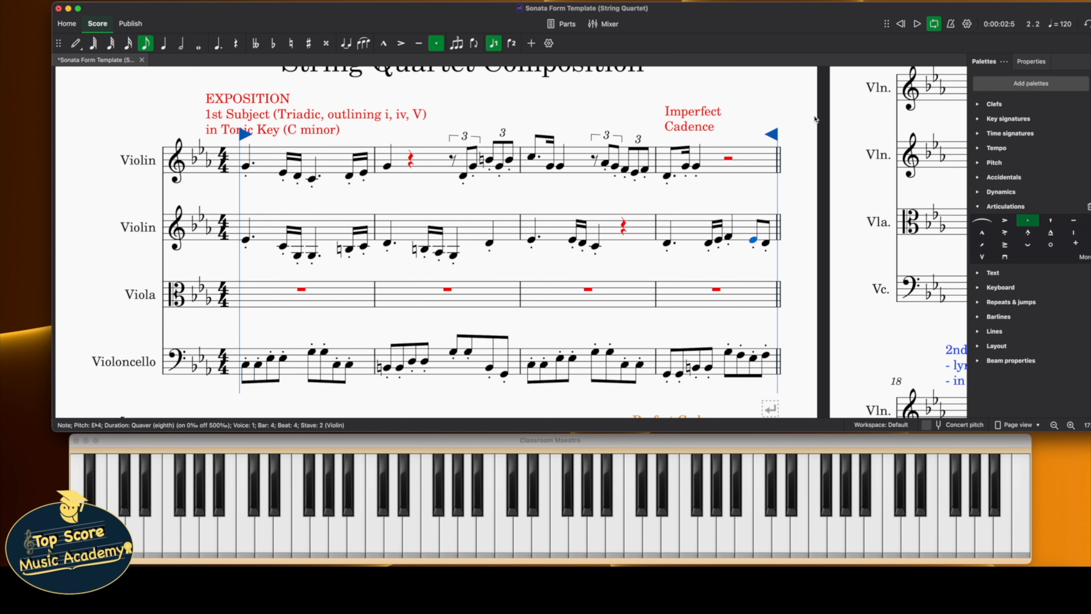
# Colour the contents of bars 1 to 4 on all four staves red, clear the selection, and turn looping off
pyautogui.click(325, 171)
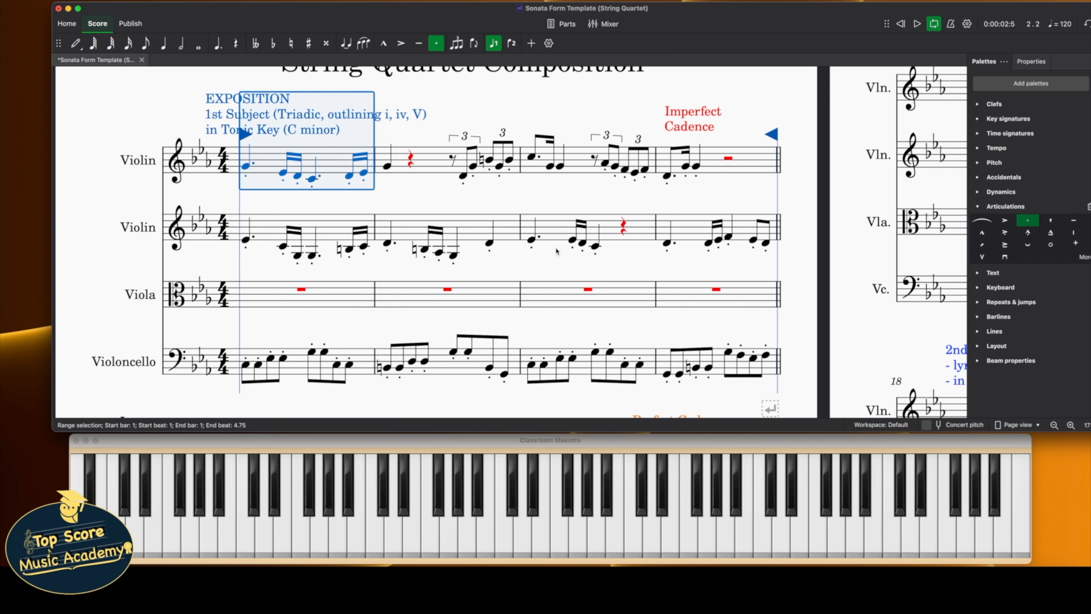
pyautogui.keyDown('shift'); pyautogui.click(768, 368); pyautogui.keyUp('shift')
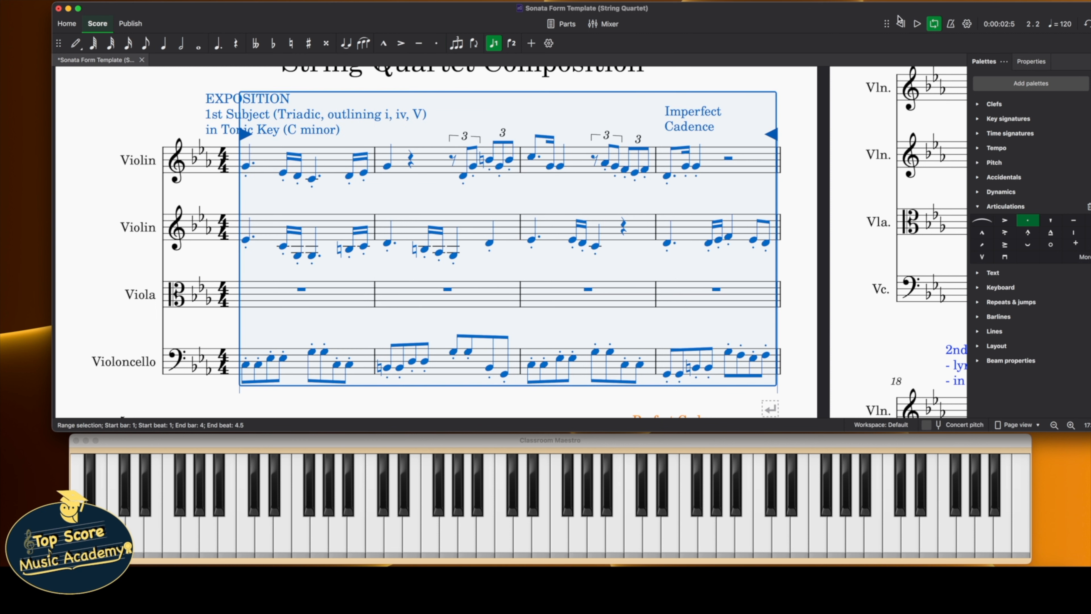
pyautogui.click(1039, 63)
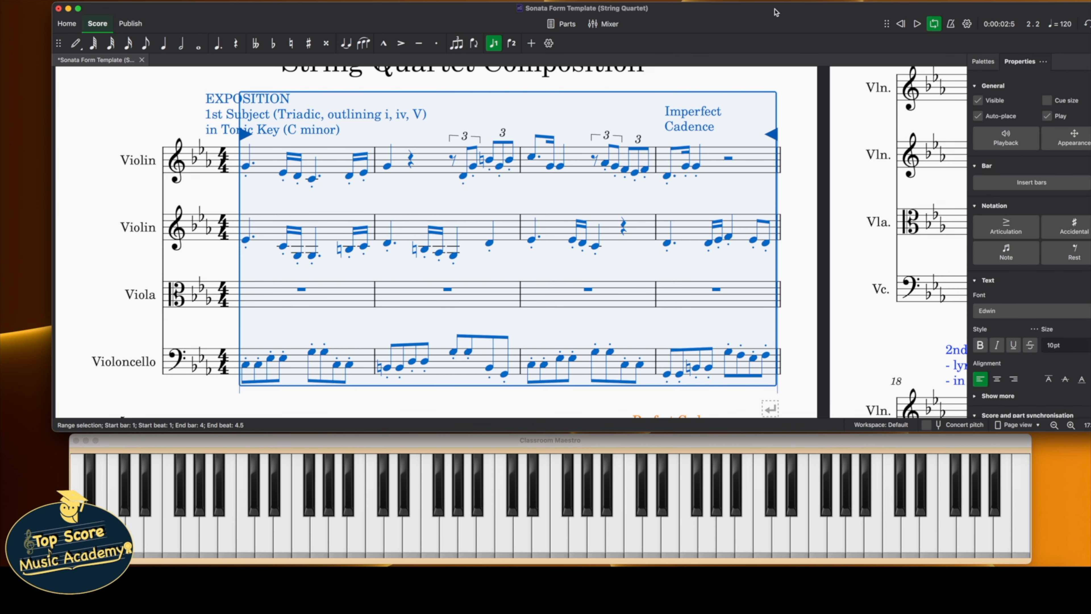
pyautogui.moveTo(776, 12); pyautogui.dragTo(734, 13)
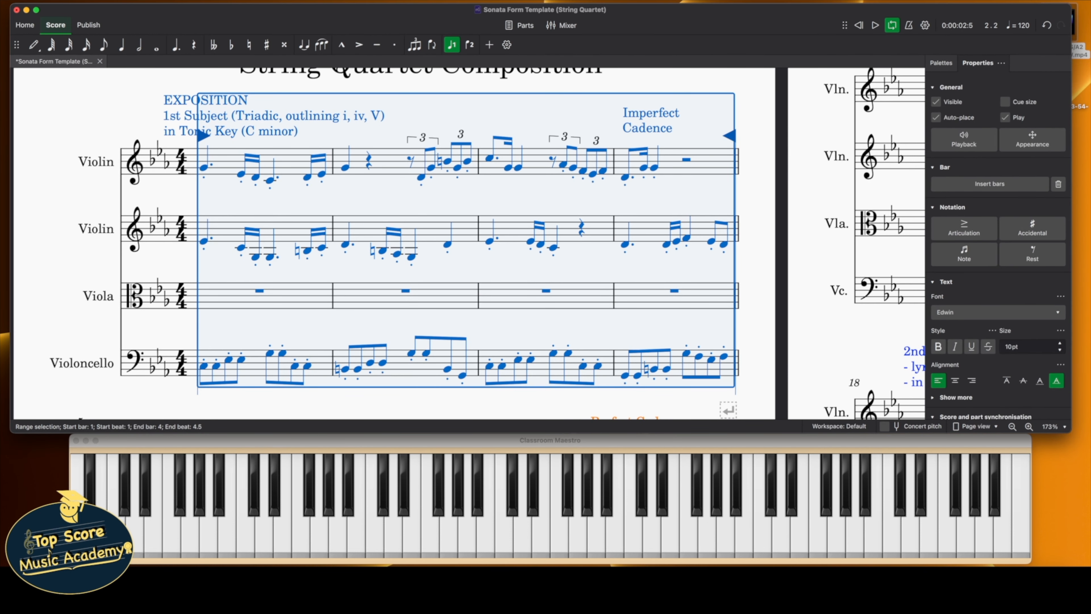
pyautogui.click(1037, 139)
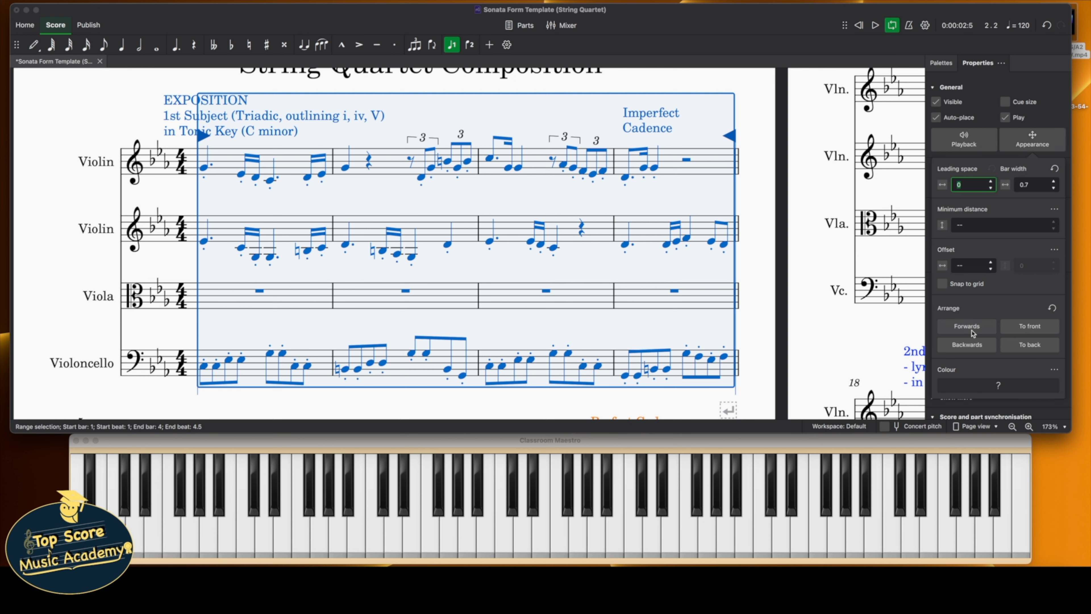
pyautogui.click(997, 385)
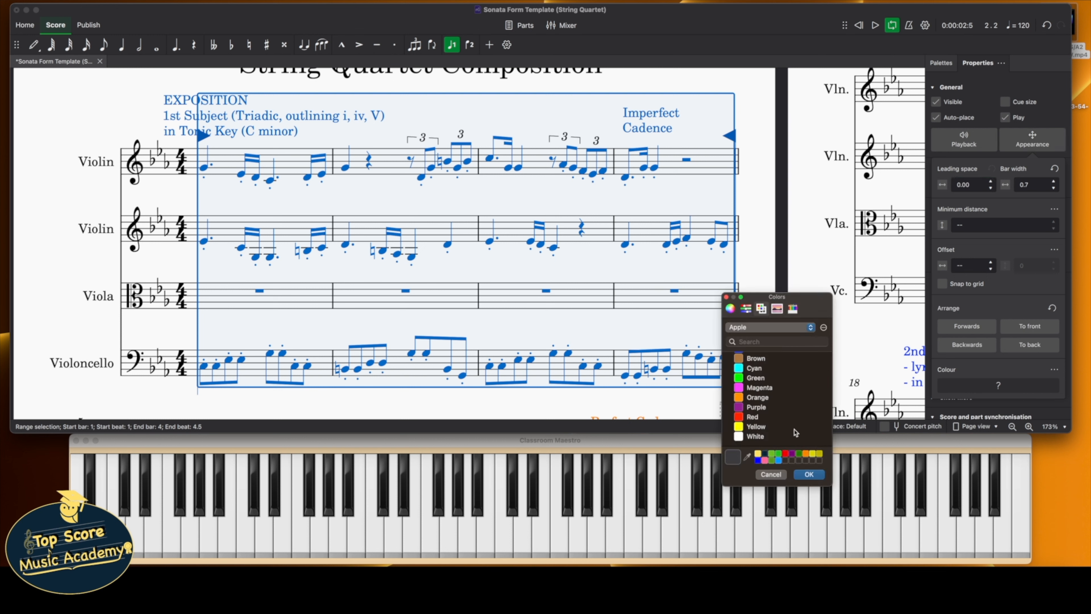
pyautogui.click(777, 416)
pyautogui.click(808, 474)
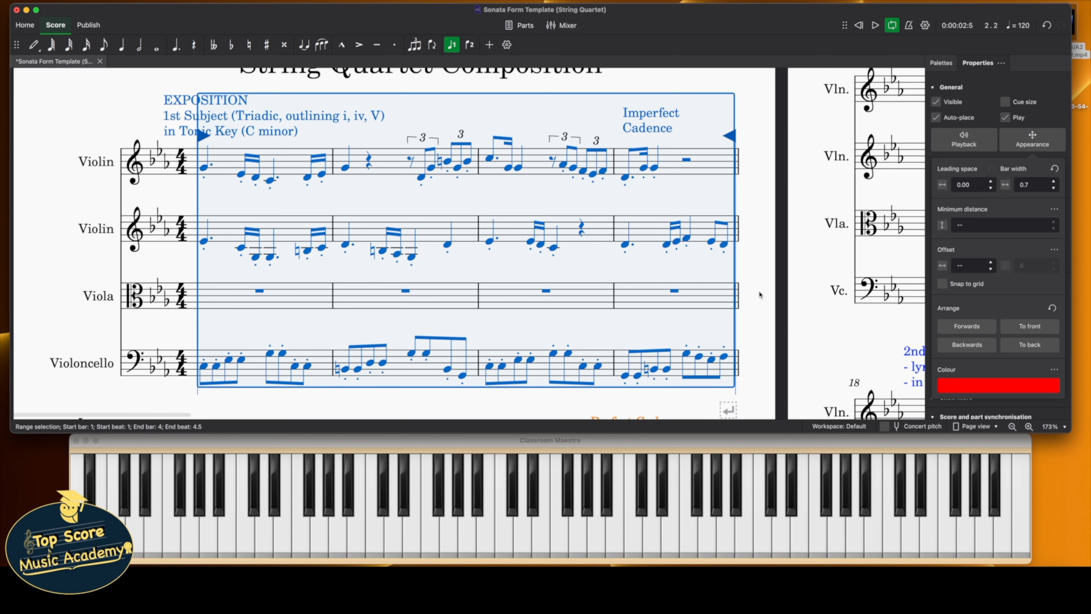
pyautogui.click(758, 294)
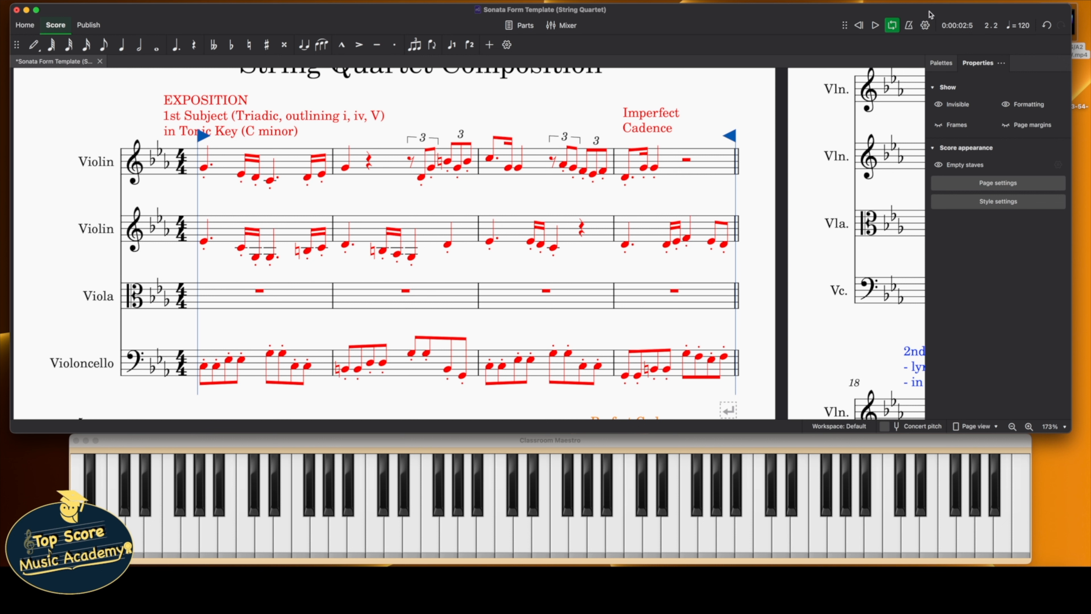
pyautogui.press('l')
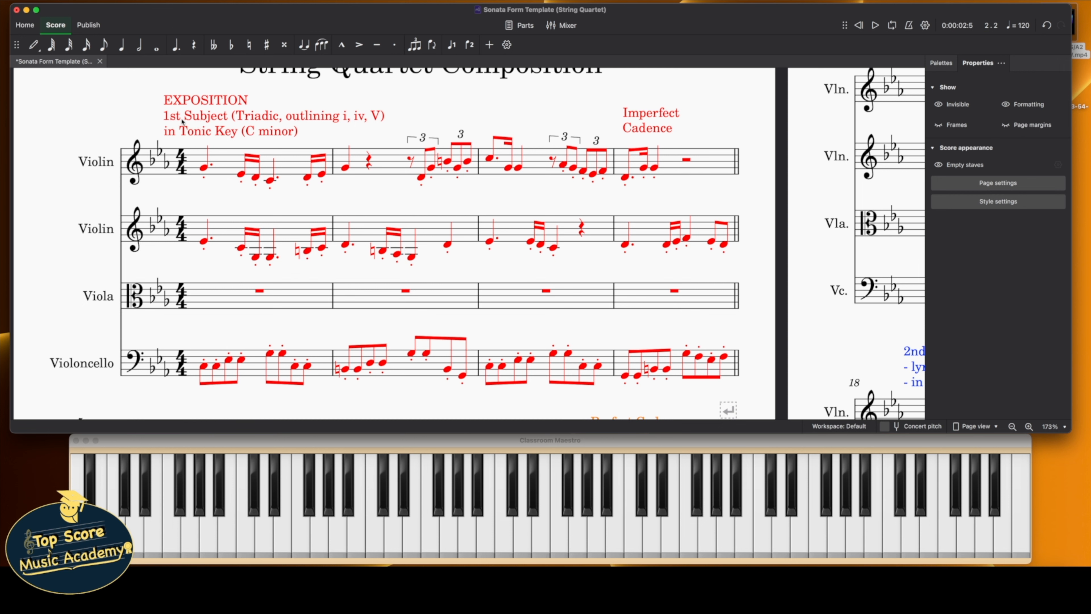
# Examine the written parts in bars 1 to 4 and the empty bars 5 to 8 leading to the perfect cadence
pyautogui.scroll(-10, 389, 178)
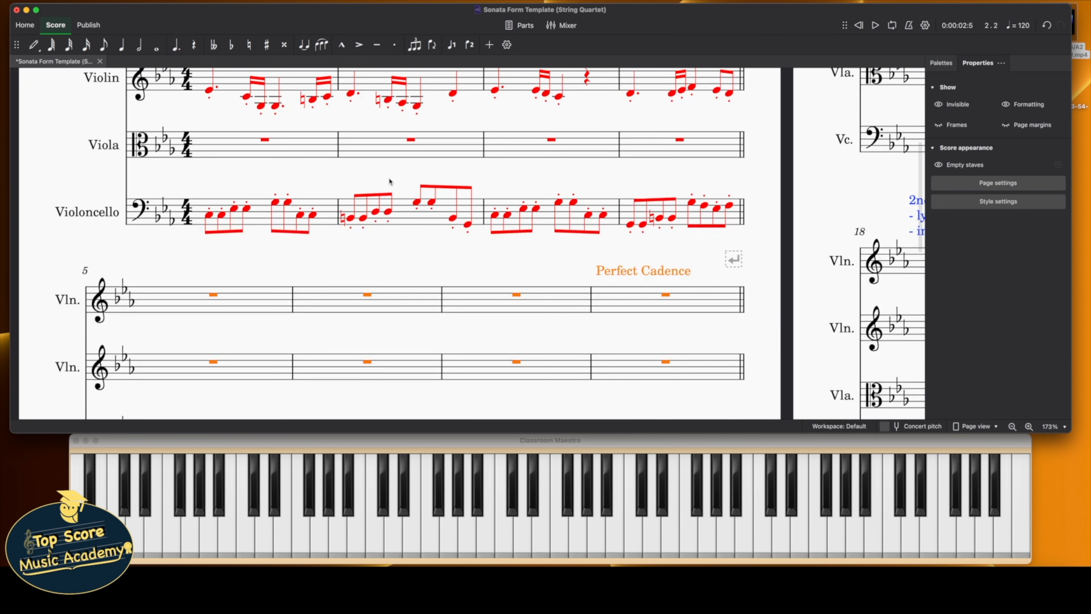
pyautogui.click(236, 187)
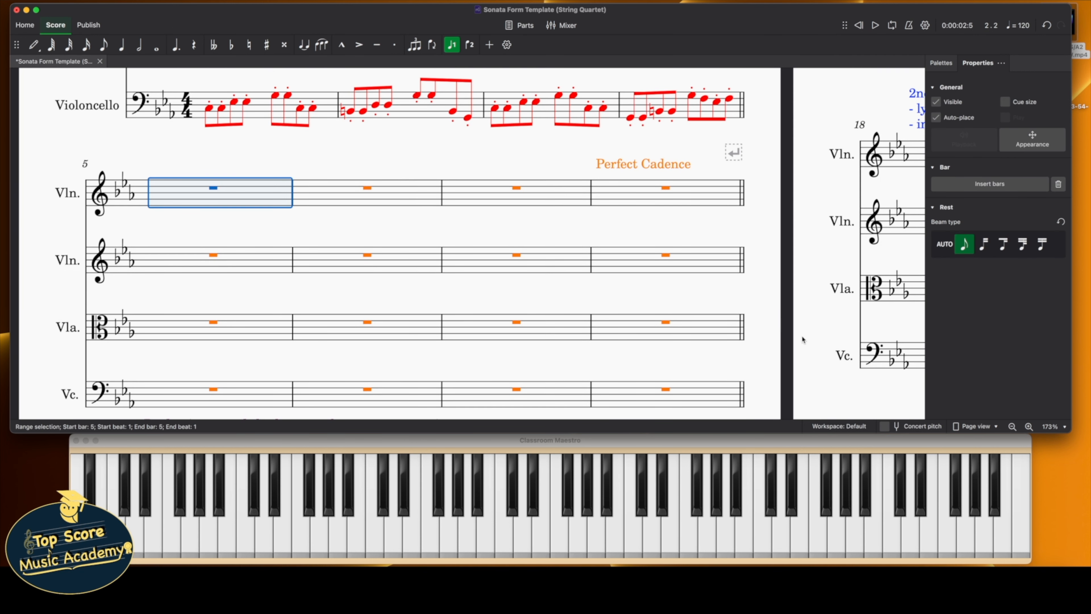
pyautogui.click(652, 395)
pyautogui.click(419, 212)
pyautogui.scroll(5, 425, 224)
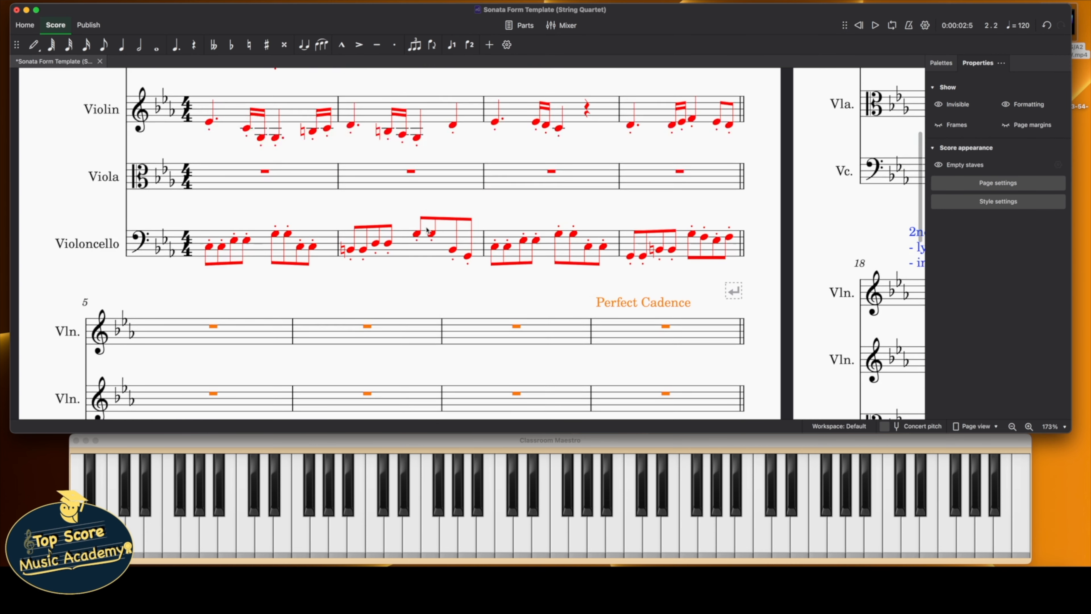
pyautogui.scroll(5, 428, 230)
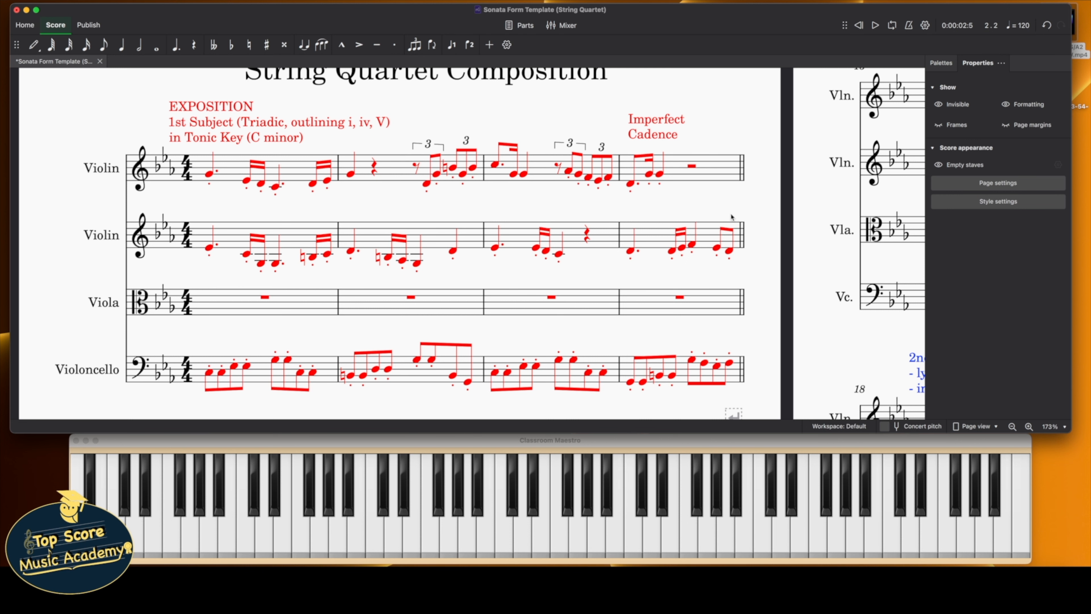
pyautogui.scroll(-5, 674, 221)
pyautogui.scroll(-3, 674, 221)
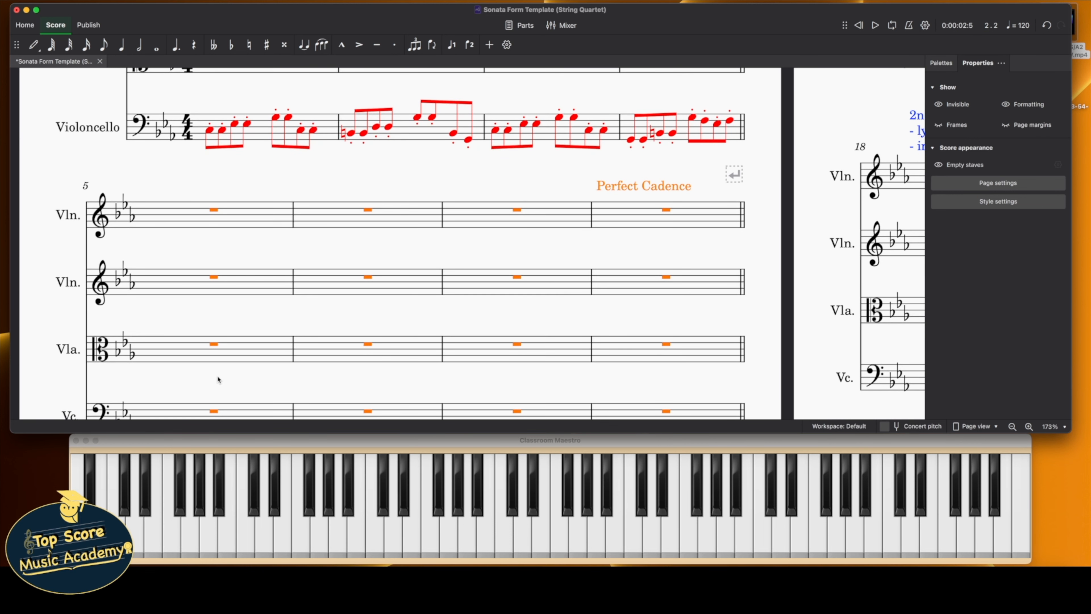
pyautogui.scroll(8, 227, 363)
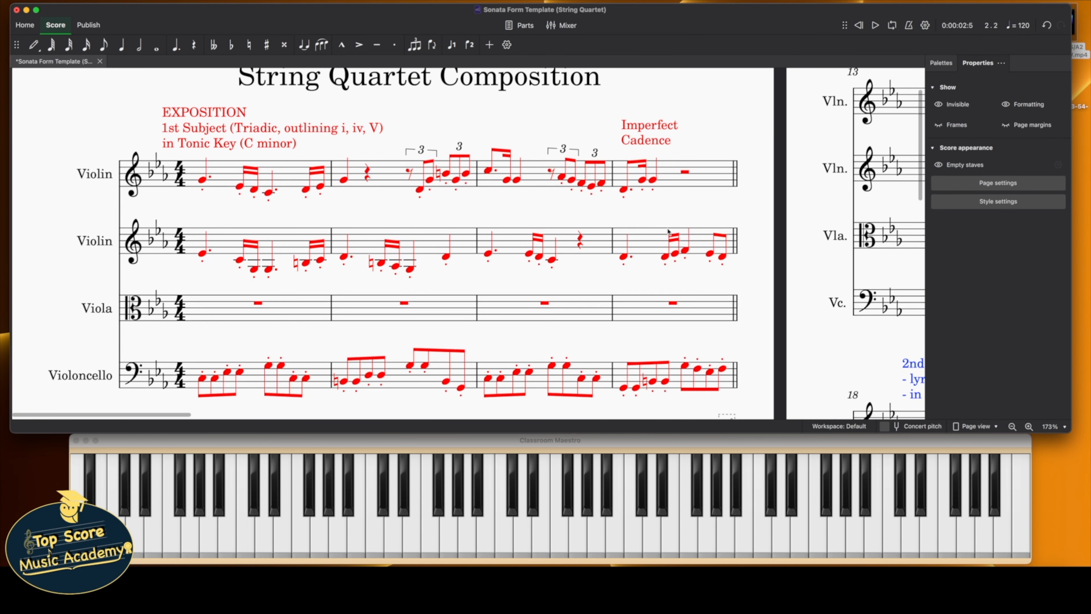
# Copy bars 1 and 2 of the first violin and paste them into the first violin starting at bar 5
pyautogui.click(221, 182)
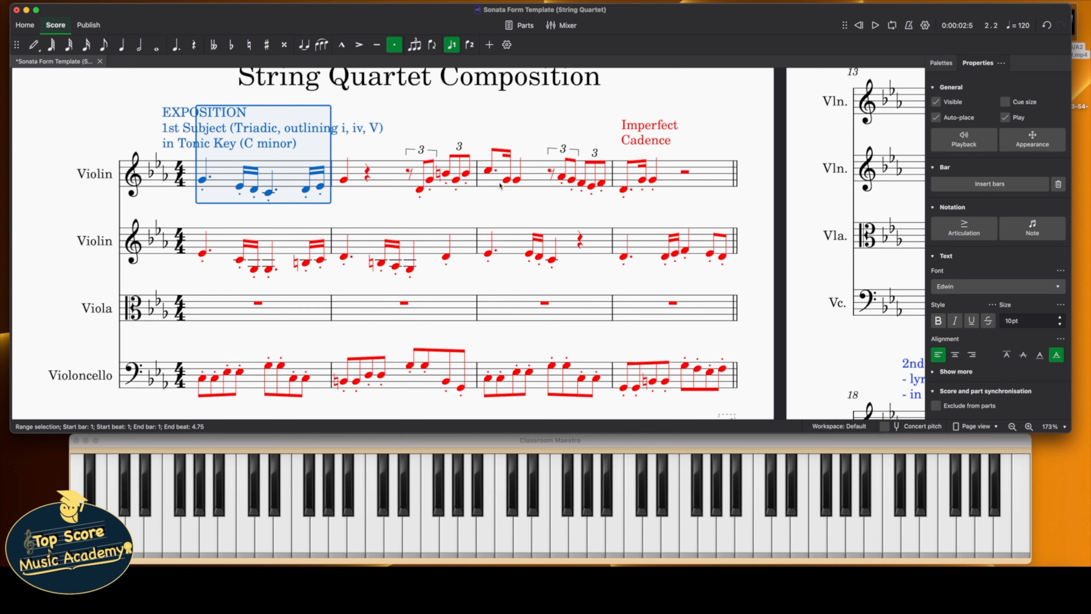
pyautogui.keyDown('shift'); pyautogui.click(467, 173); pyautogui.keyUp('shift')
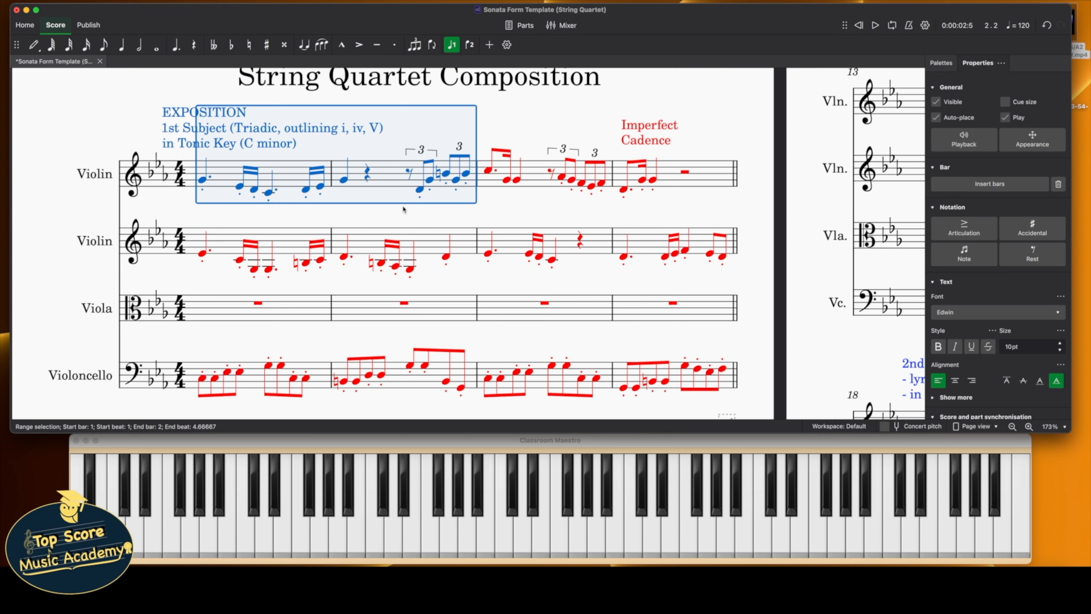
pyautogui.scroll(-5, 403, 209)
pyautogui.click(251, 254)
pyautogui.hotkey('ctrl', 'v')
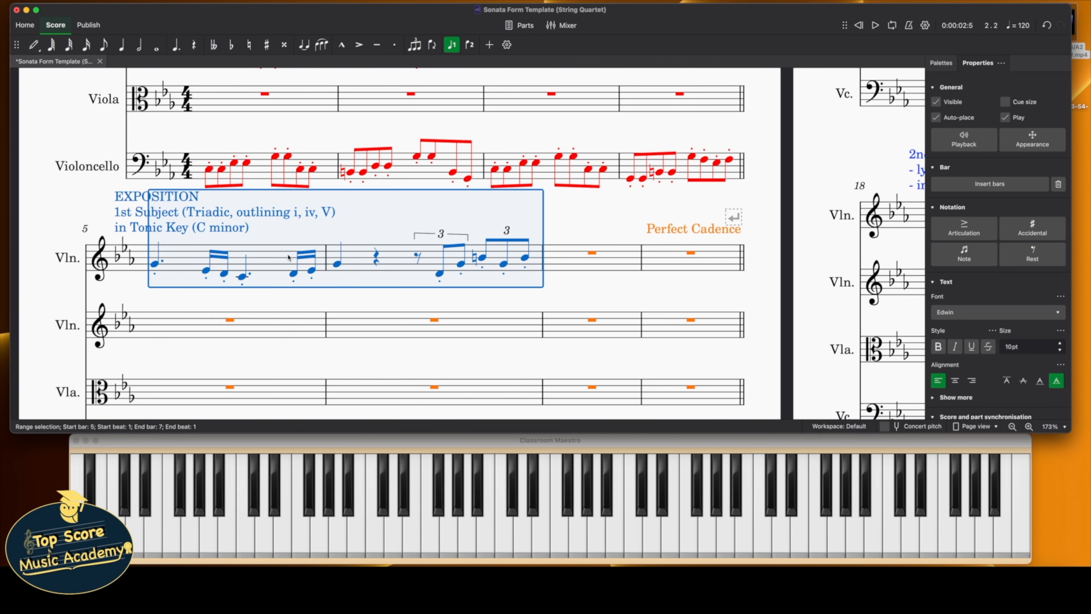
# Colour the pasted first violin notes in bars 5 and 6 orange and delete the duplicated EXPOSITION text above bar 5
pyautogui.click(1029, 144)
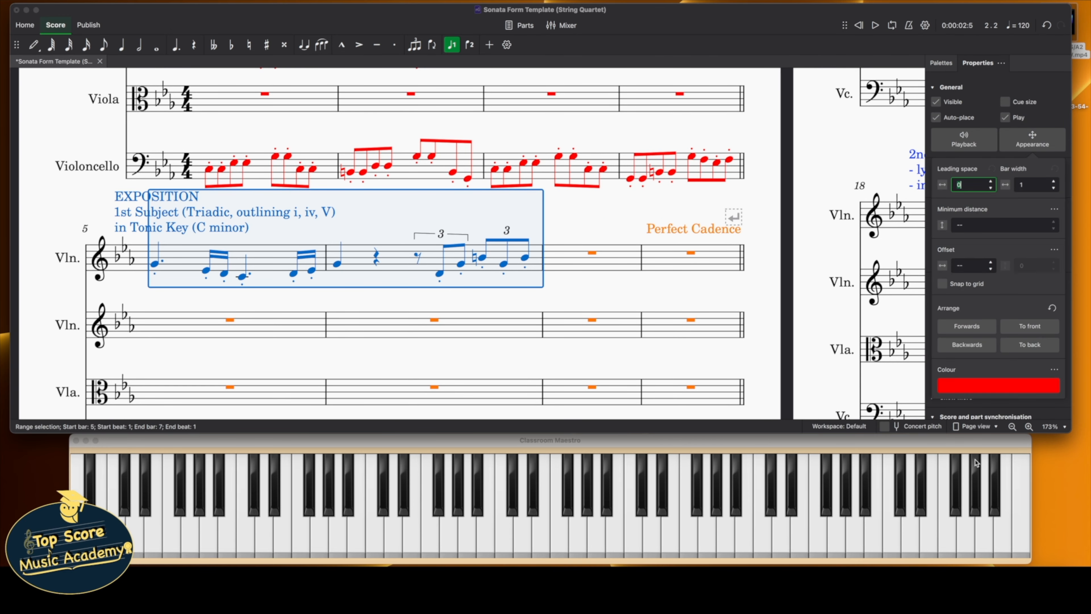
pyautogui.click(997, 388)
pyautogui.click(803, 399)
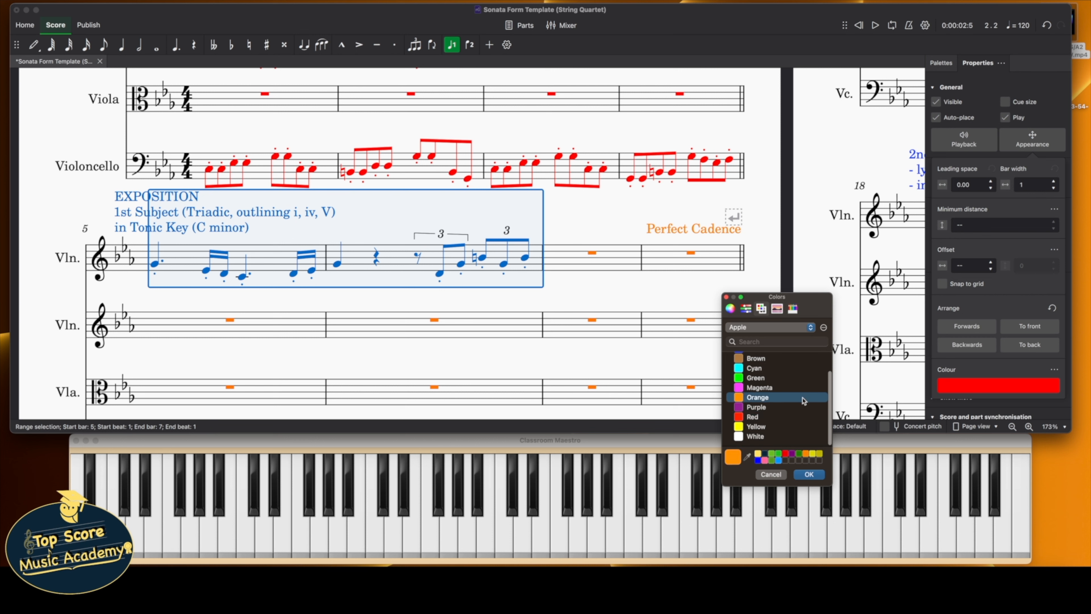
pyautogui.click(809, 473)
pyautogui.click(139, 220)
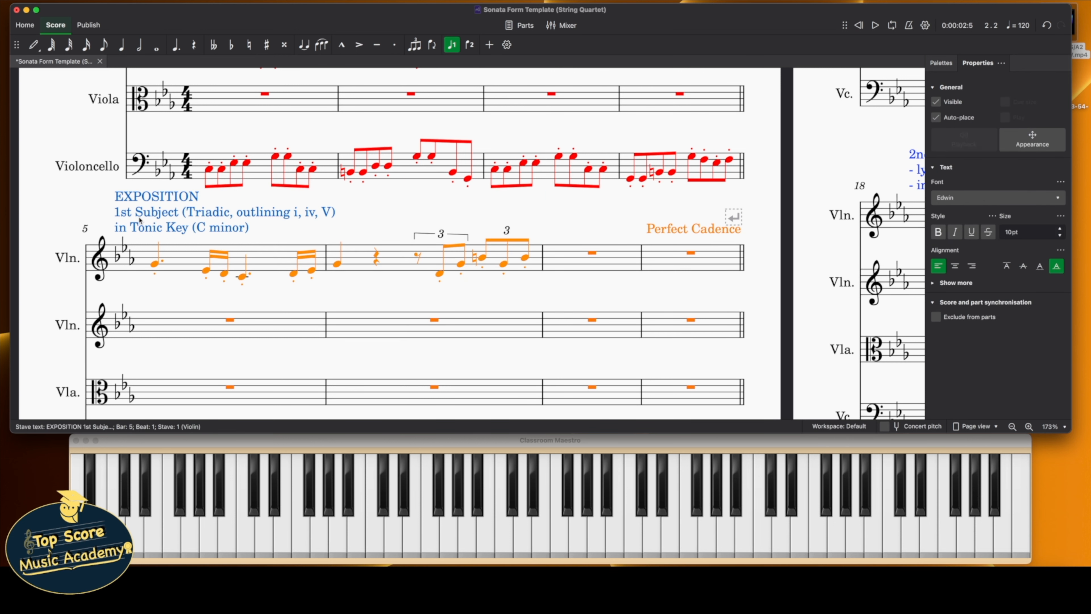
pyautogui.press('Delete')
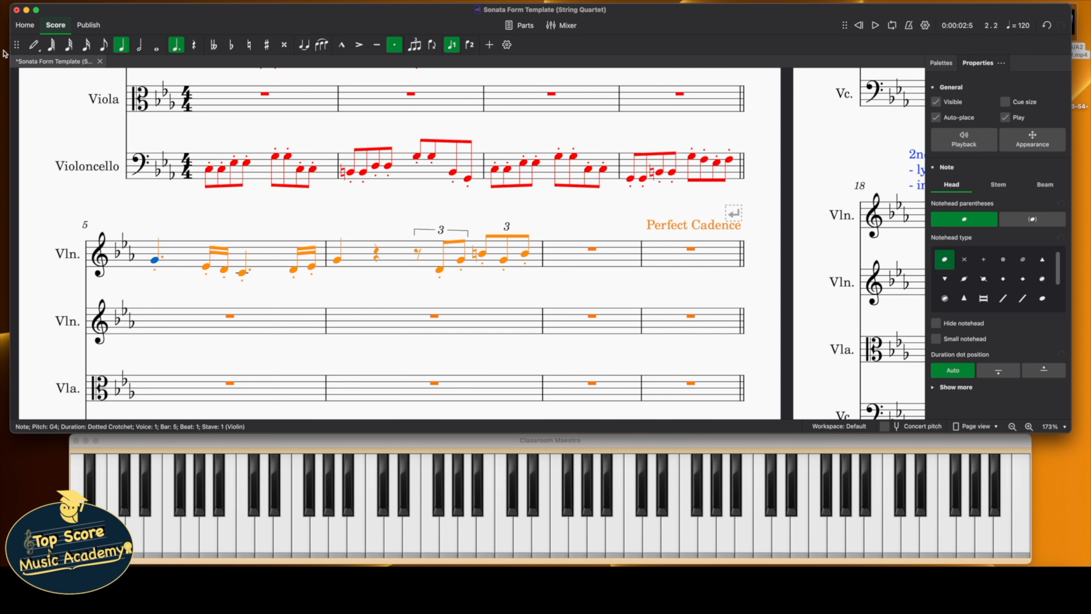
pyautogui.click(32, 47)
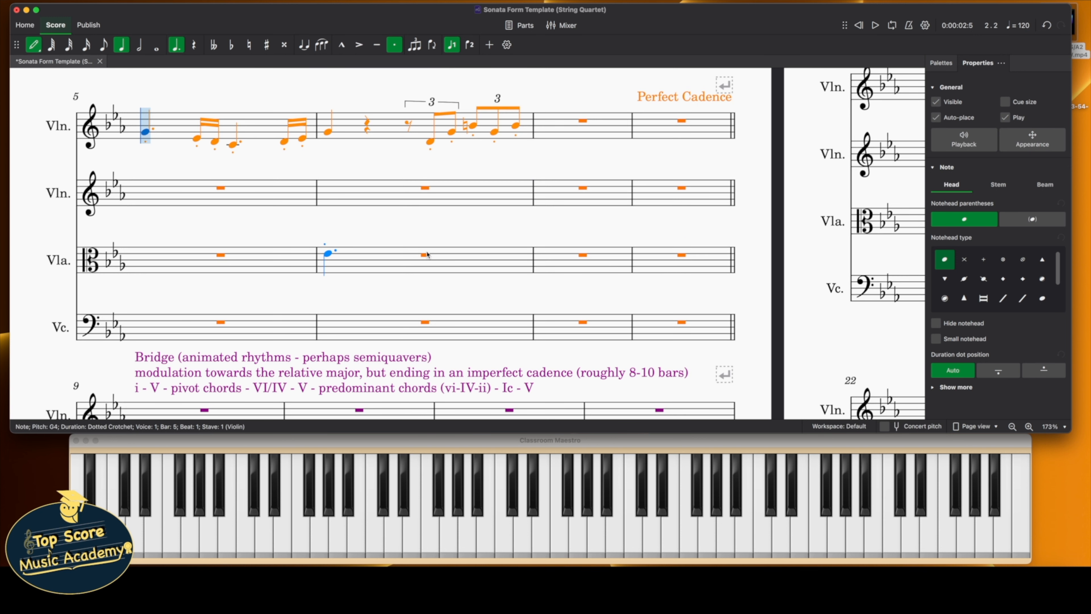
pyautogui.click(42, 45)
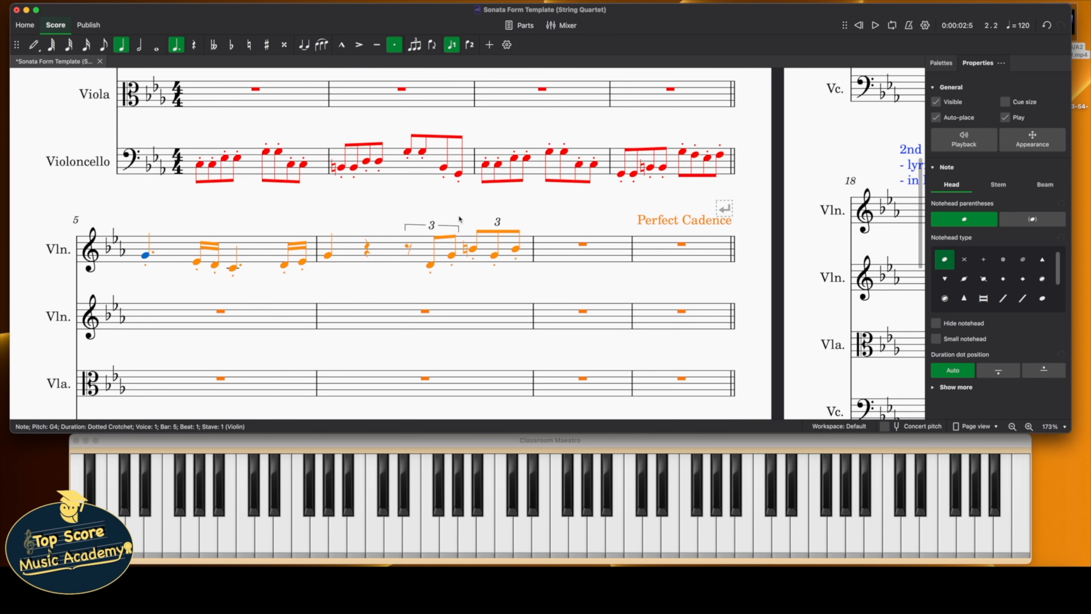
pyautogui.click(105, 47)
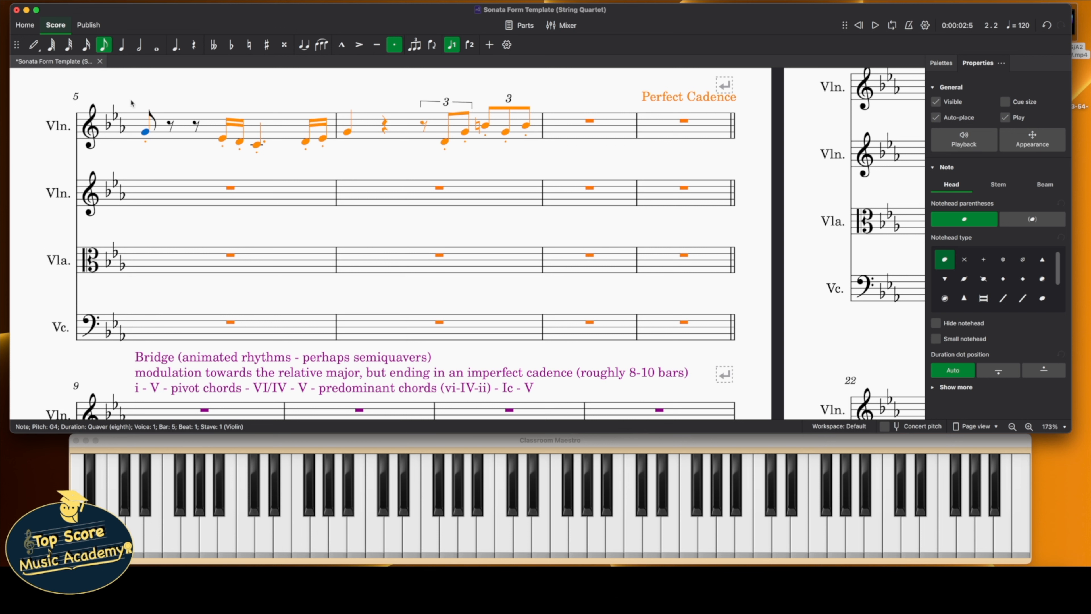
pyautogui.press('super+z')
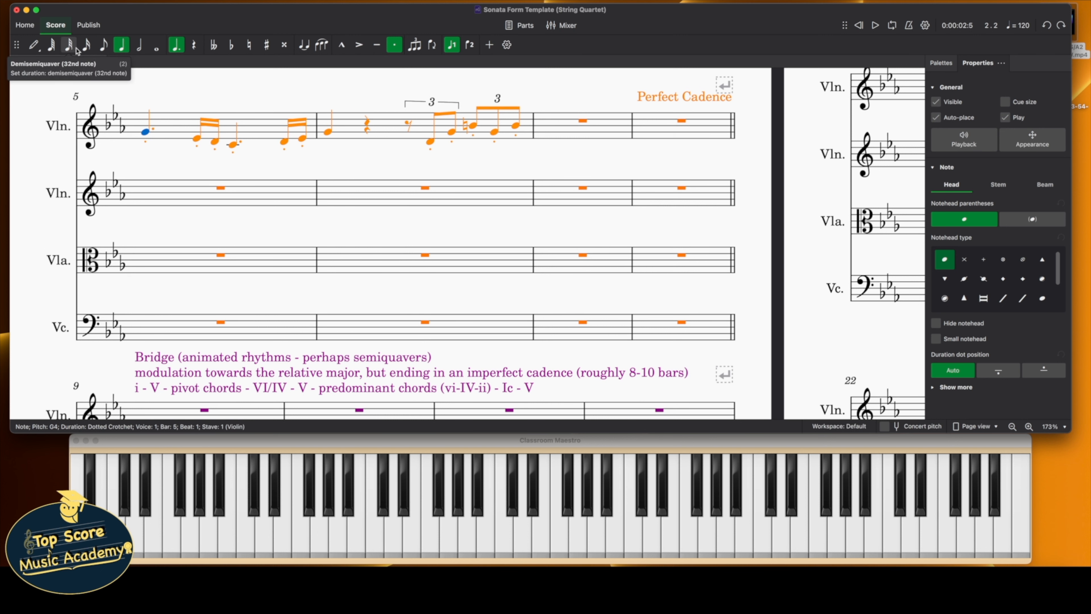
# Rewrite the first violin's bar 6 triplet quavers as G, F, G and A flat, G, F, and clear the selection
pyautogui.click(34, 45)
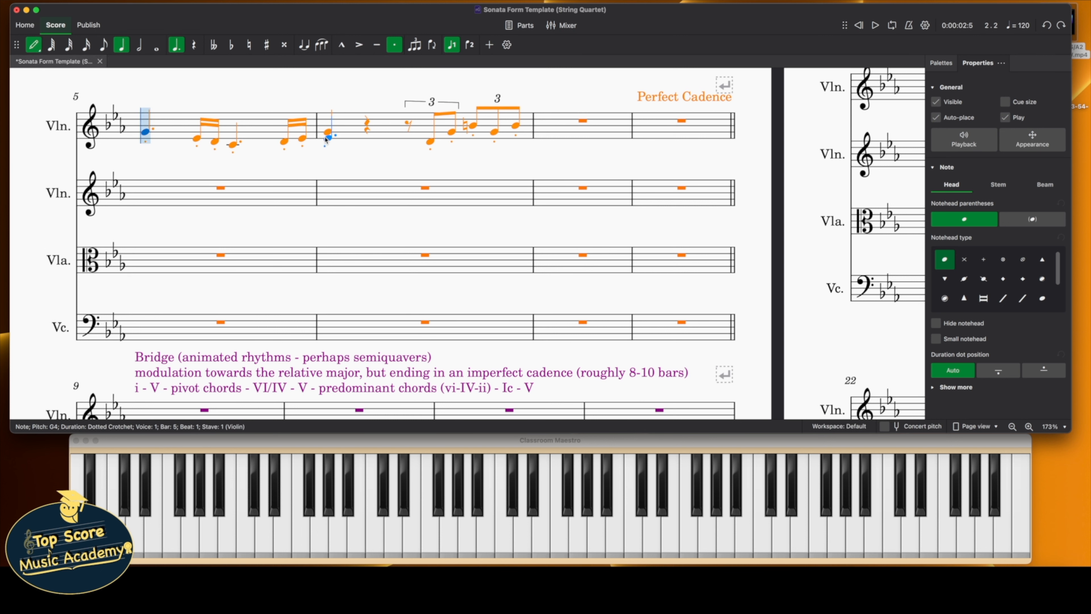
pyautogui.click(104, 46)
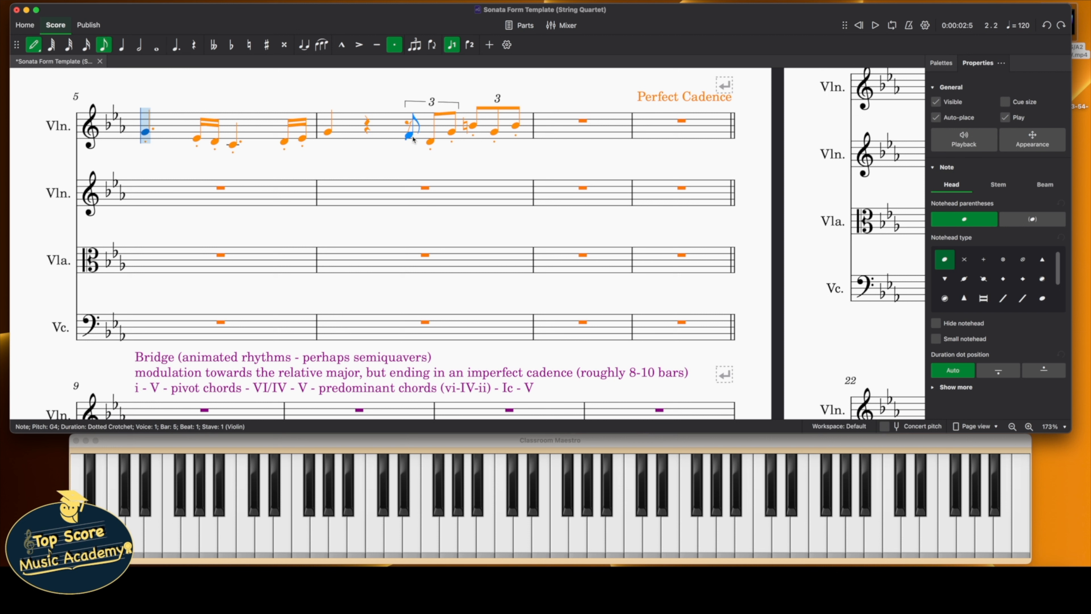
pyautogui.click(411, 134)
pyautogui.click(431, 136)
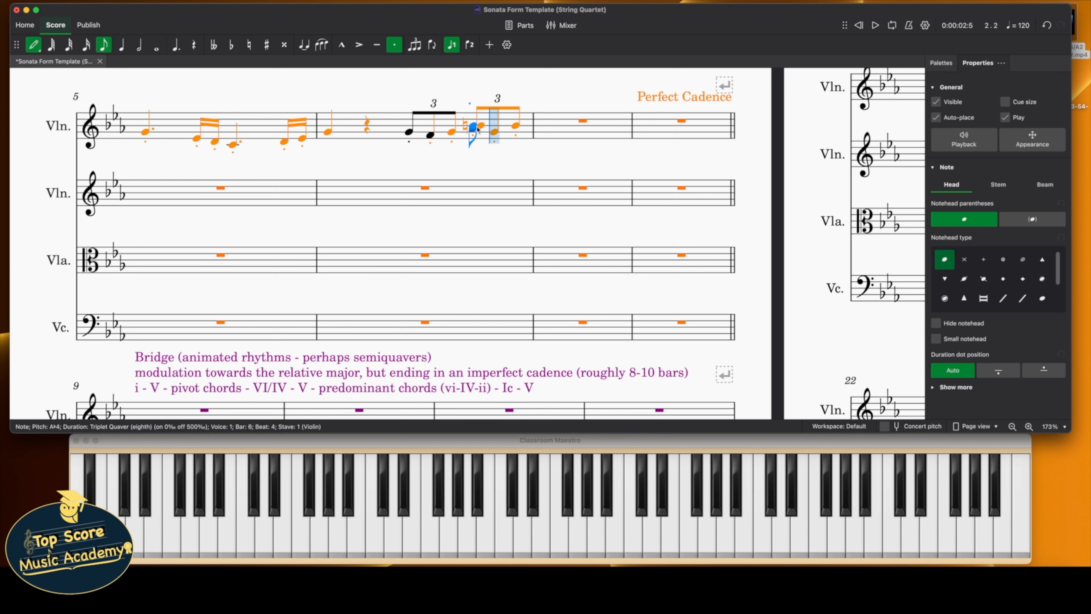
pyautogui.click(515, 125)
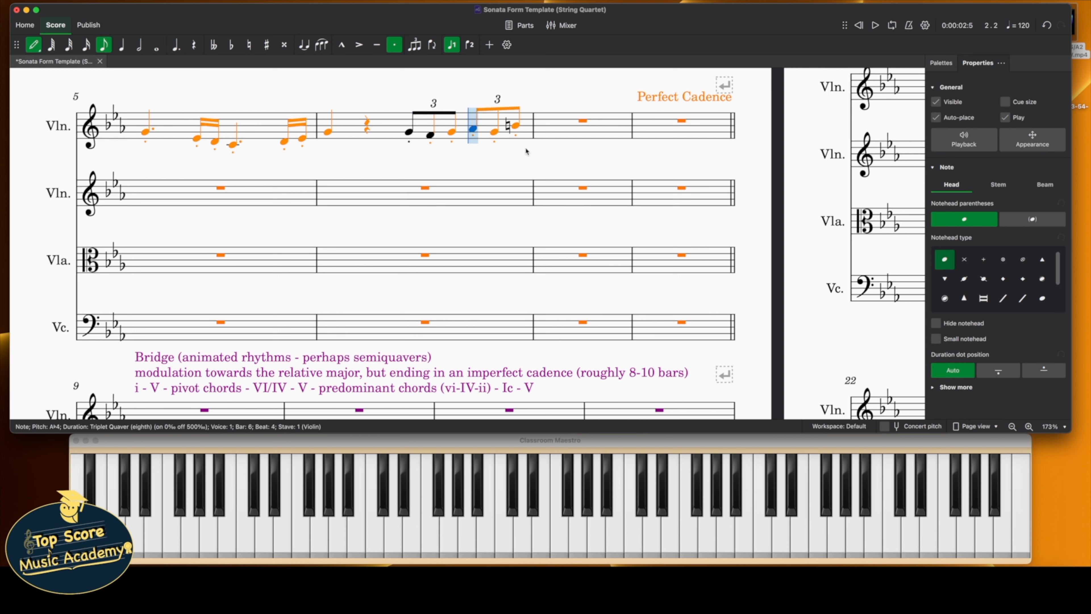
pyautogui.click(513, 135)
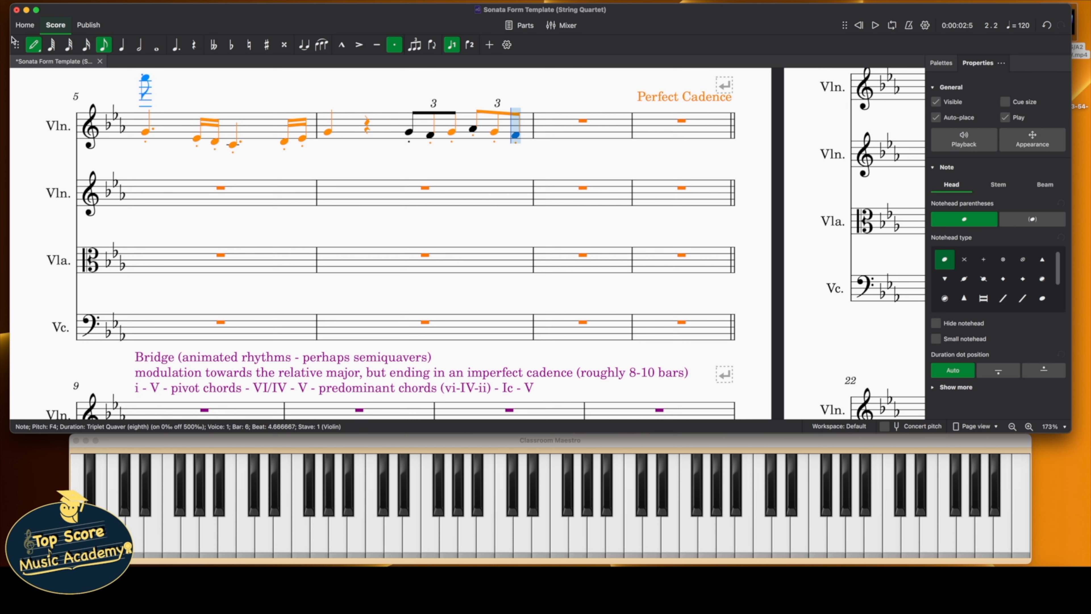
pyautogui.click(36, 49)
pyautogui.click(548, 90)
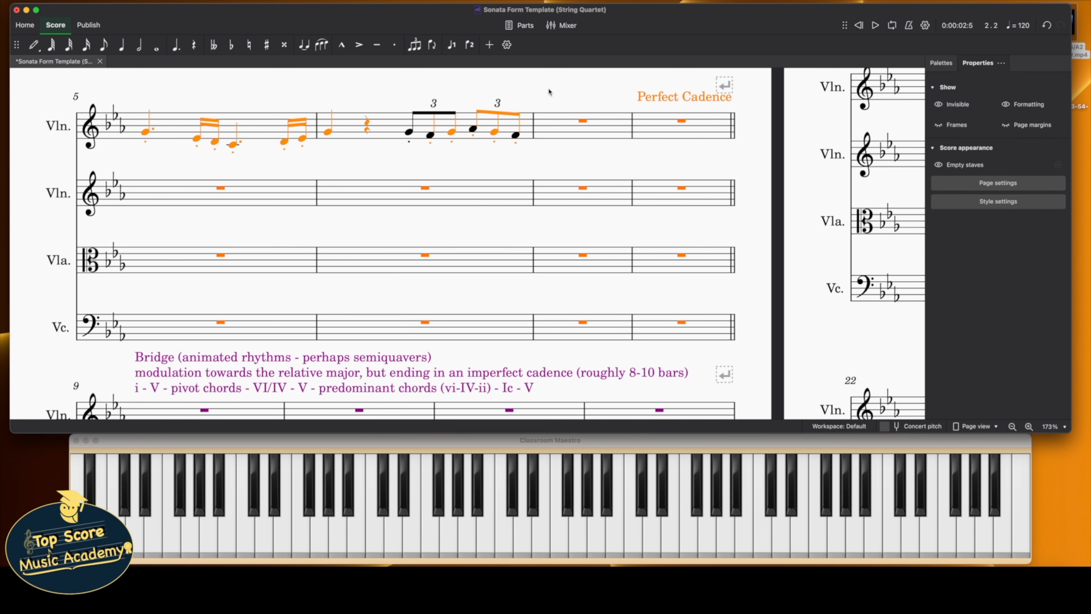
# Lengthen the opening G of bar 6 in the first violin to a minim and tie it to the first triplet note
pyautogui.click(327, 132)
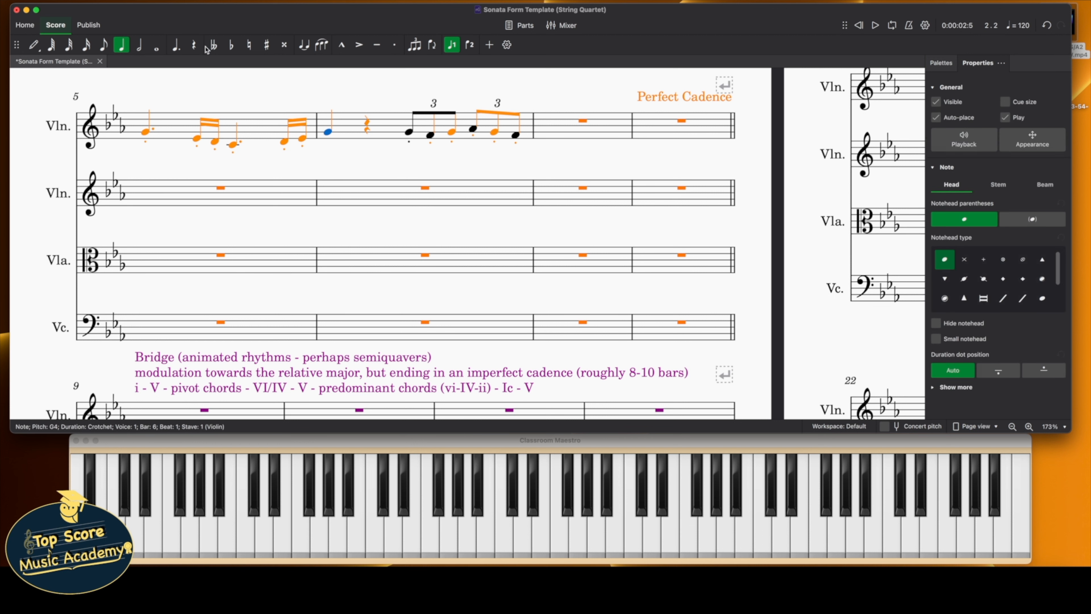
pyautogui.click(139, 44)
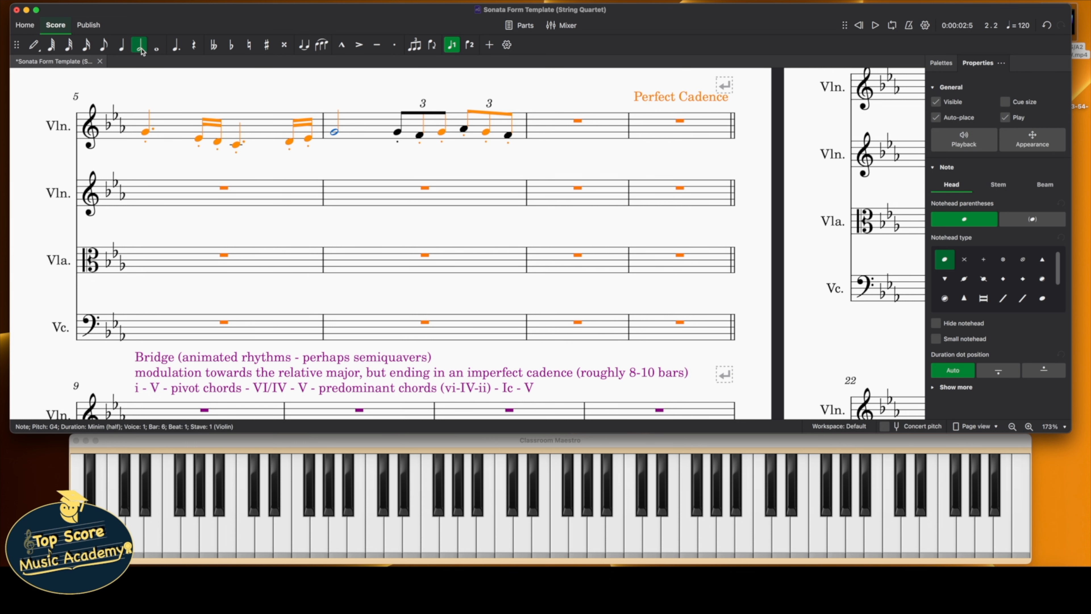
pyautogui.click(310, 48)
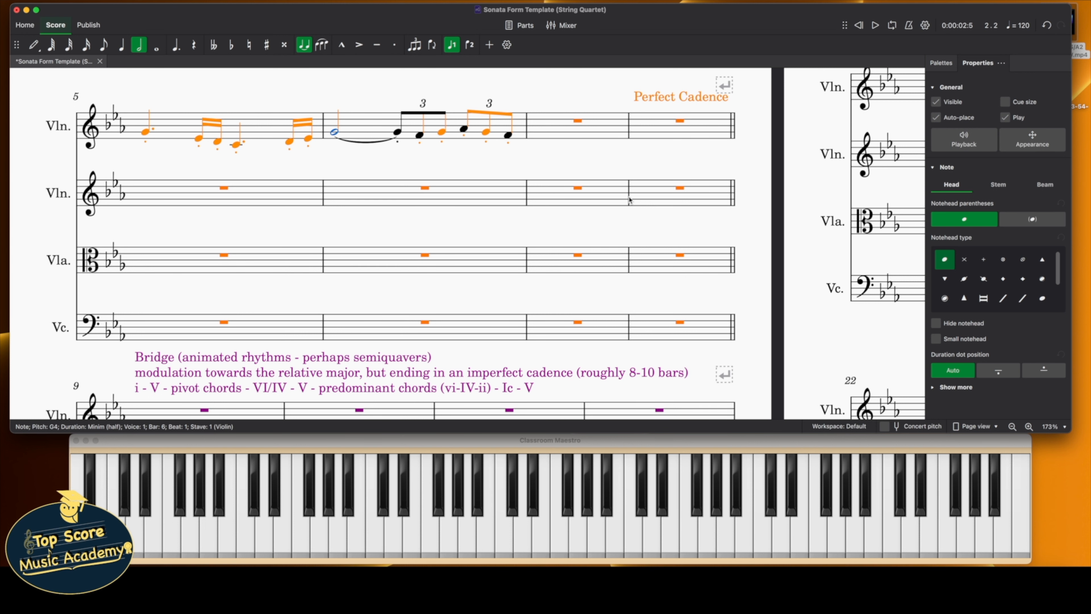
# Add the stave text "I" to the first violin's opening note in bar 1 and place it between the two violin staves
pyautogui.scroll(1, 629, 199)
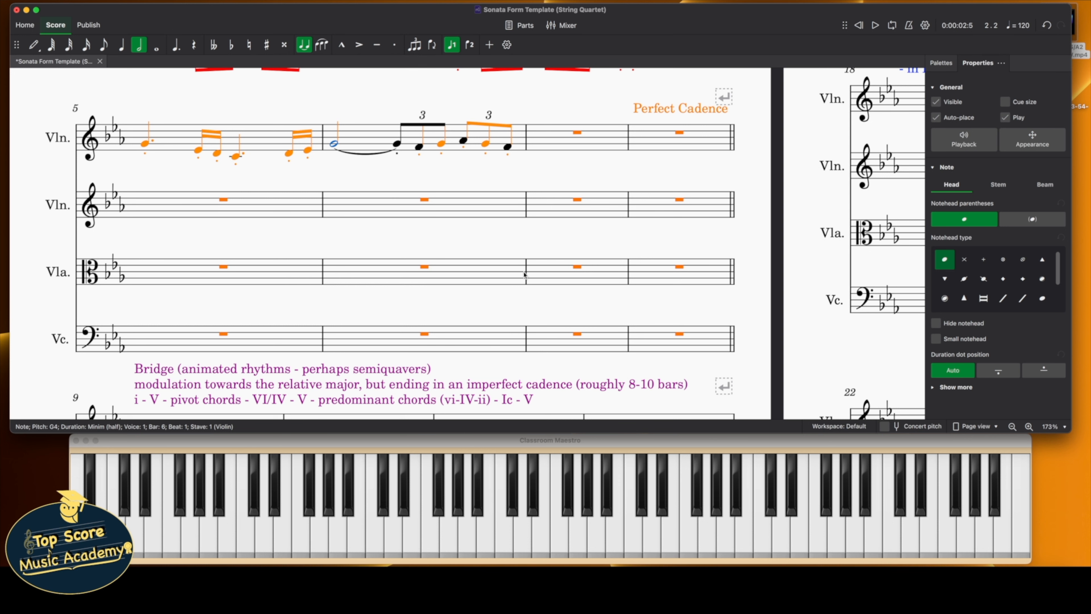
pyautogui.scroll(10, 524, 275)
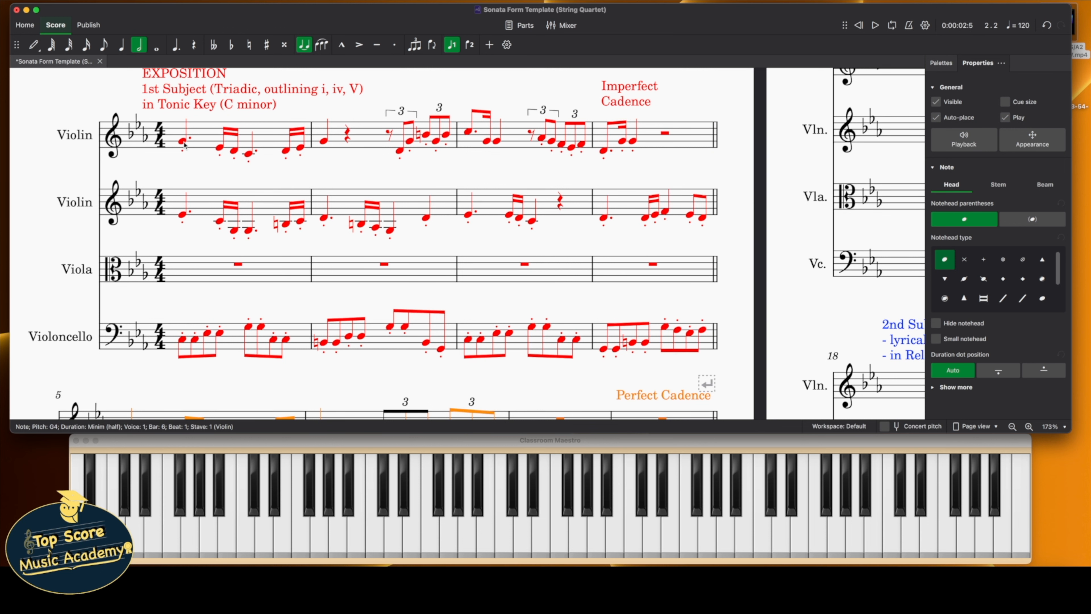
pyautogui.click(184, 144)
pyautogui.hotkey('ctrl', 't')
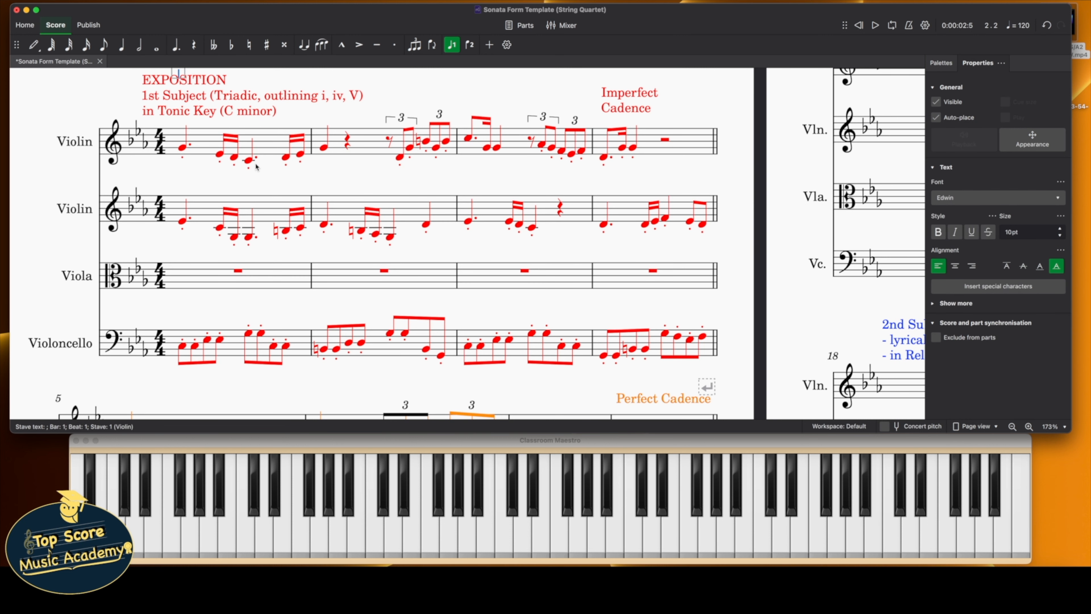
pyautogui.write('I')
pyautogui.click(279, 79)
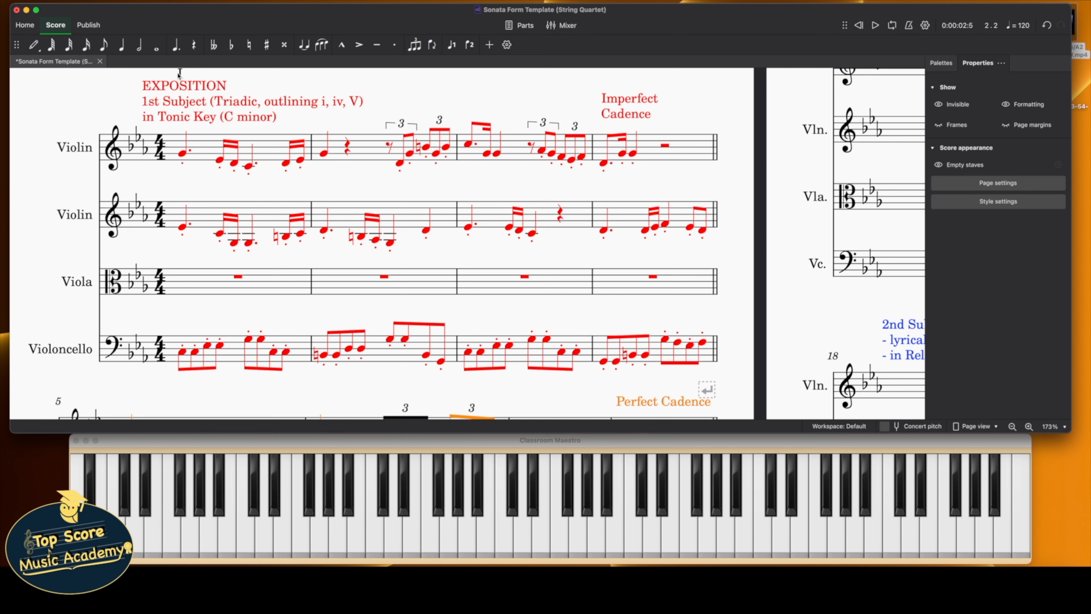
pyautogui.moveTo(179, 76); pyautogui.dragTo(183, 188)
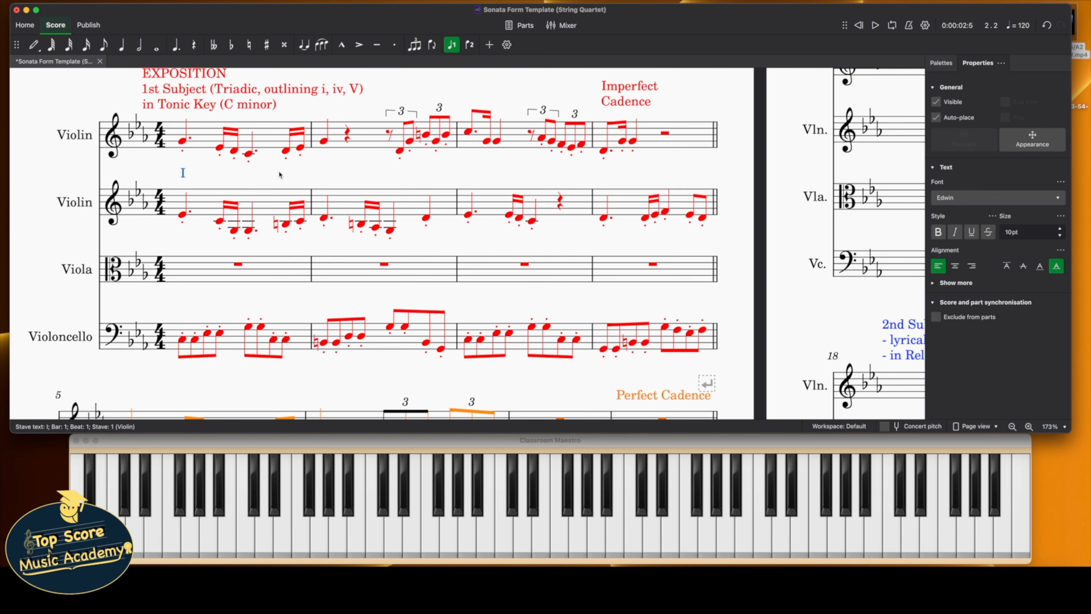
# Add the stave text "V" to the first note of bar 2 in the first violin and place it below the stave
pyautogui.click(323, 142)
pyautogui.press('super+t')
pyautogui.write('V')
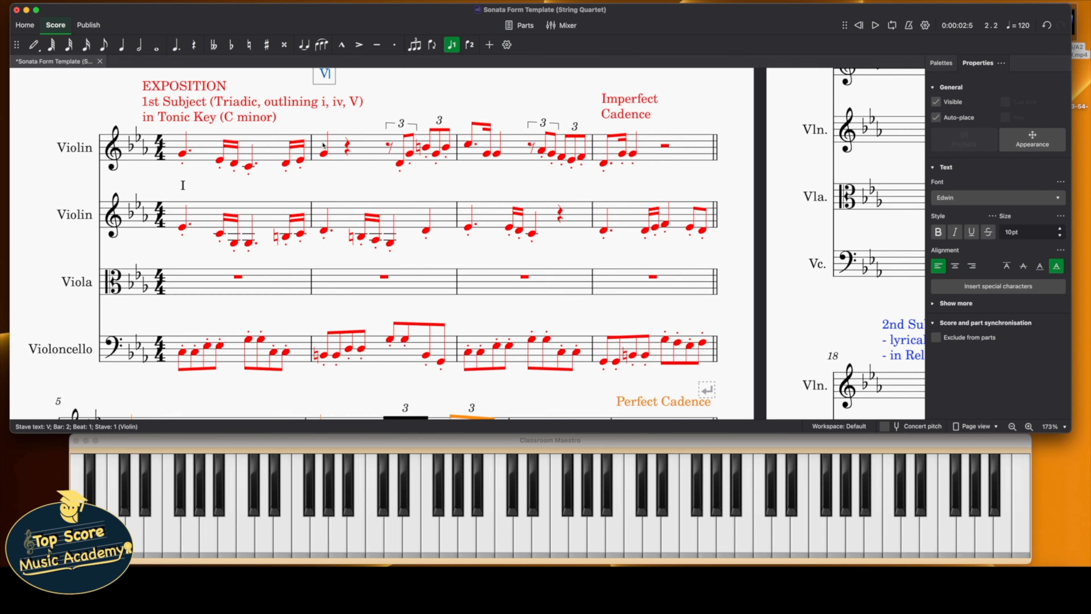
pyautogui.click(394, 92)
pyautogui.moveTo(323, 75); pyautogui.dragTo(322, 171)
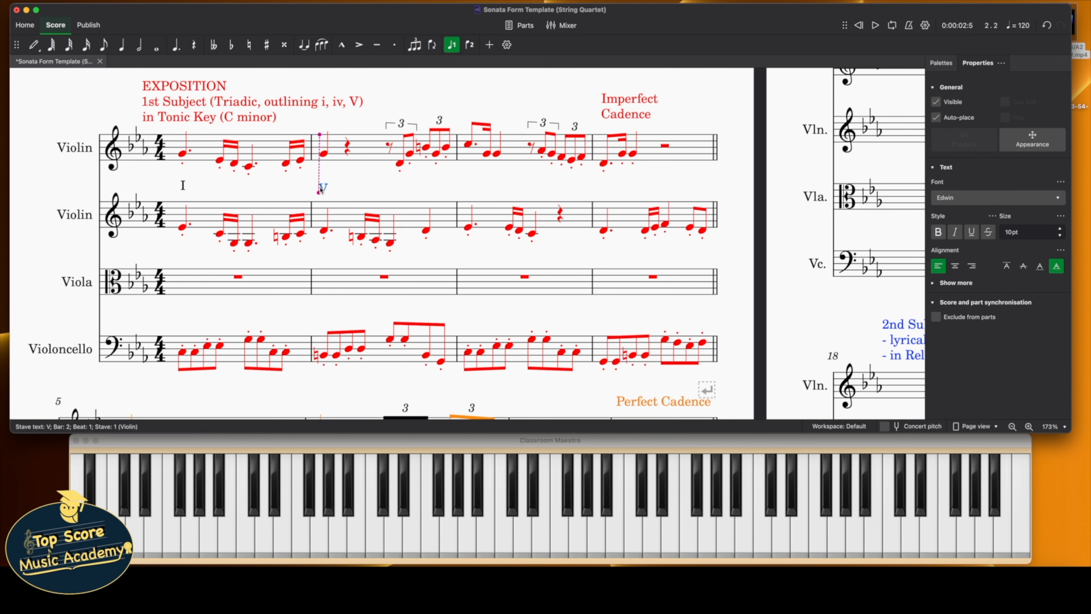
# Label bar 3 with the stave text "I" on the first violin's opening note, placed between the violin staves
pyautogui.click(468, 133)
pyautogui.press('super+t')
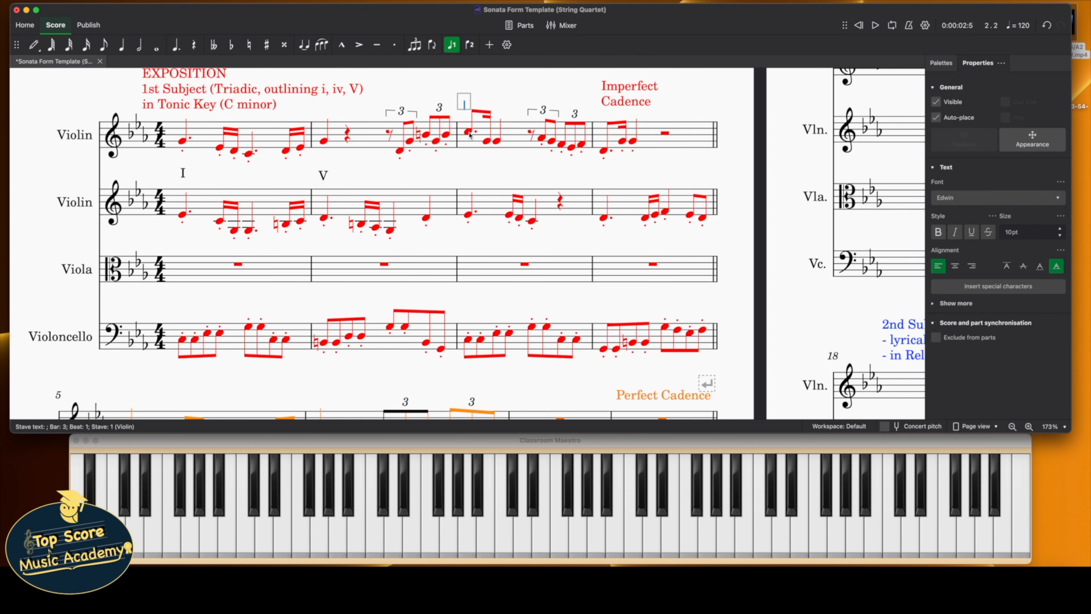
pyautogui.write('I')
pyautogui.press('Escape')
pyautogui.moveTo(466, 105); pyautogui.dragTo(463, 170)
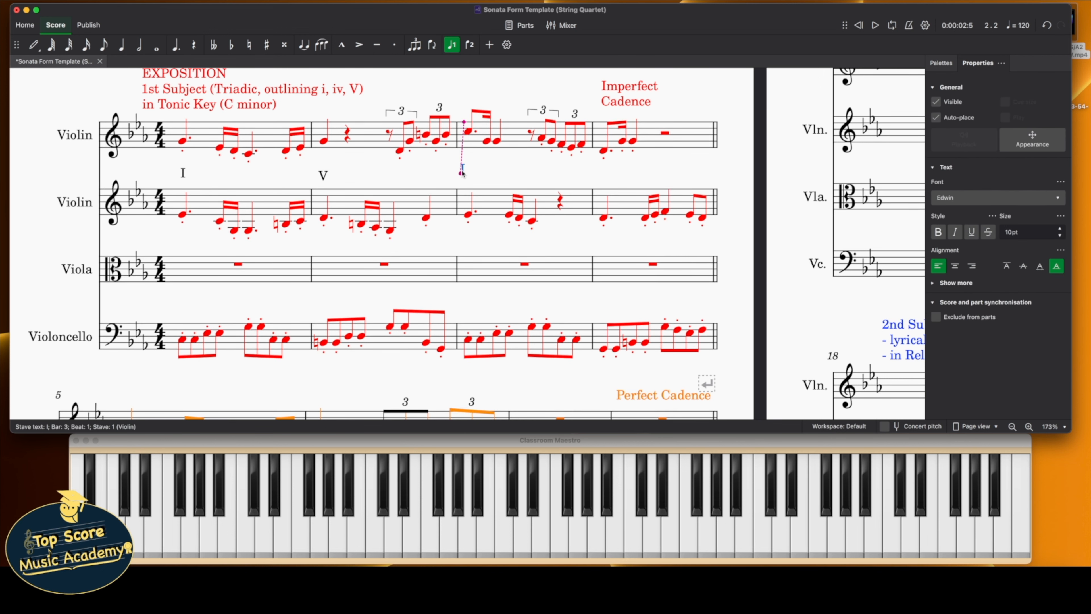
# Label bar 4 with the stave text "V" below the first violin, and nudge the bar 2 "V" into line with the other chord labels
pyautogui.click(603, 151)
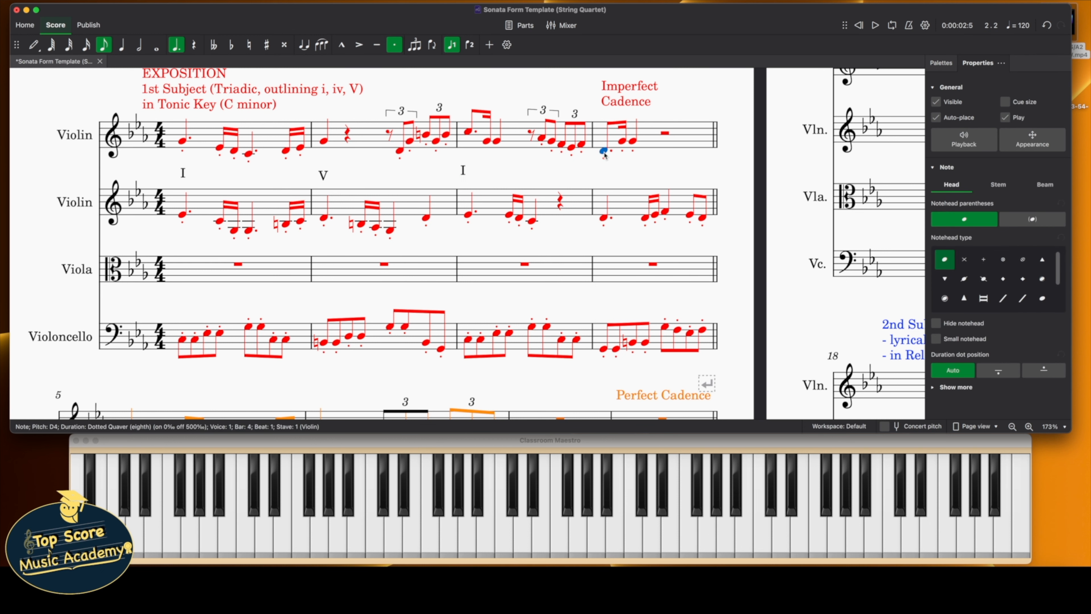
pyautogui.press('super+t')
pyautogui.write('V')
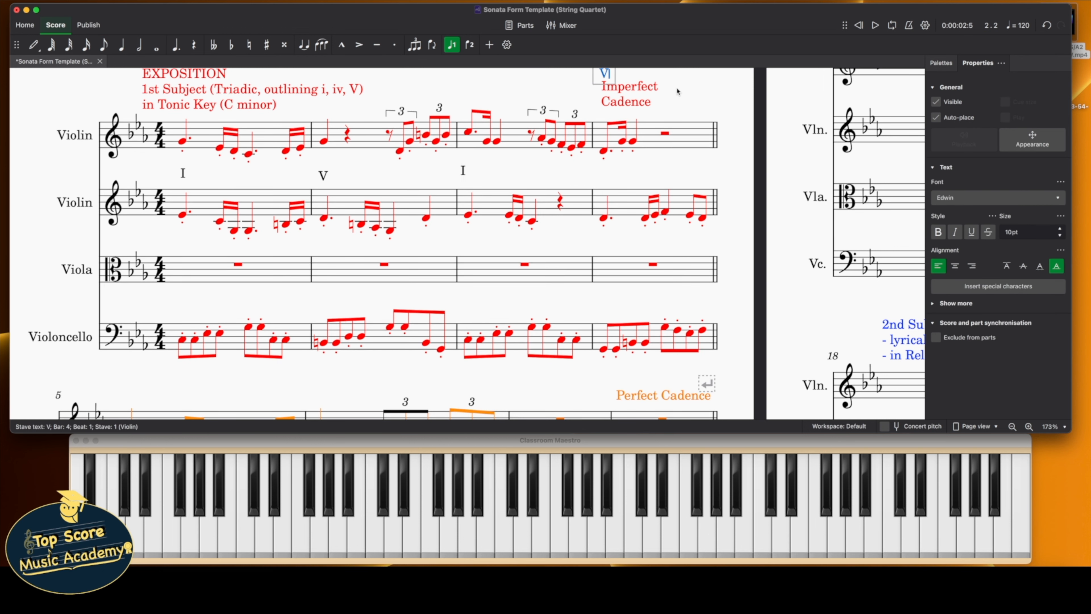
pyautogui.press('Escape')
pyautogui.moveTo(601, 90); pyautogui.dragTo(599, 196)
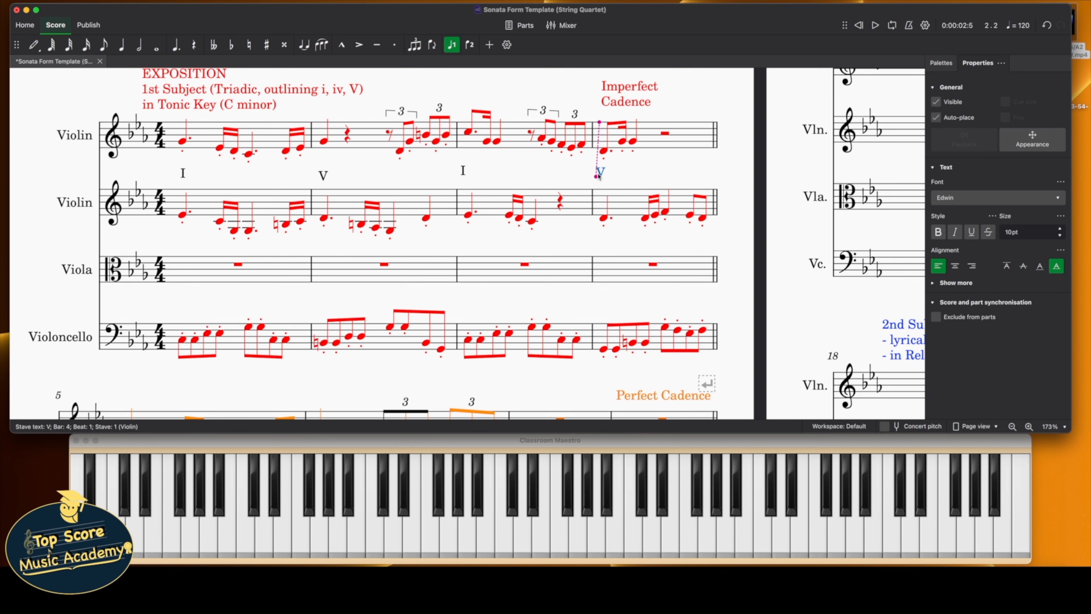
pyautogui.click(326, 176)
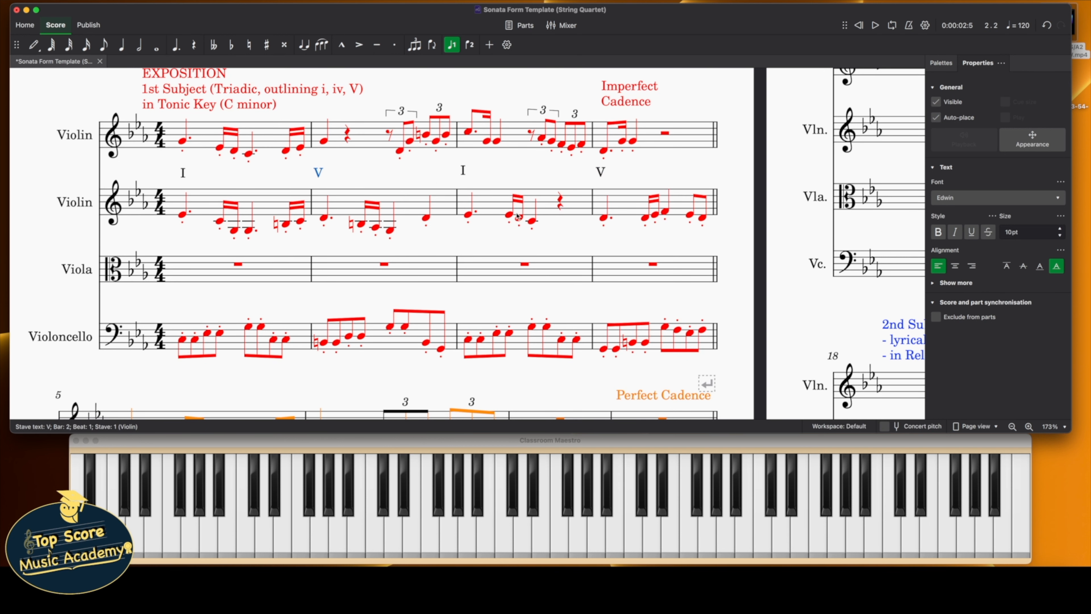
# Add the stave text "I" above the first note of bar 5 in the first violin
pyautogui.scroll(-5, 474, 371)
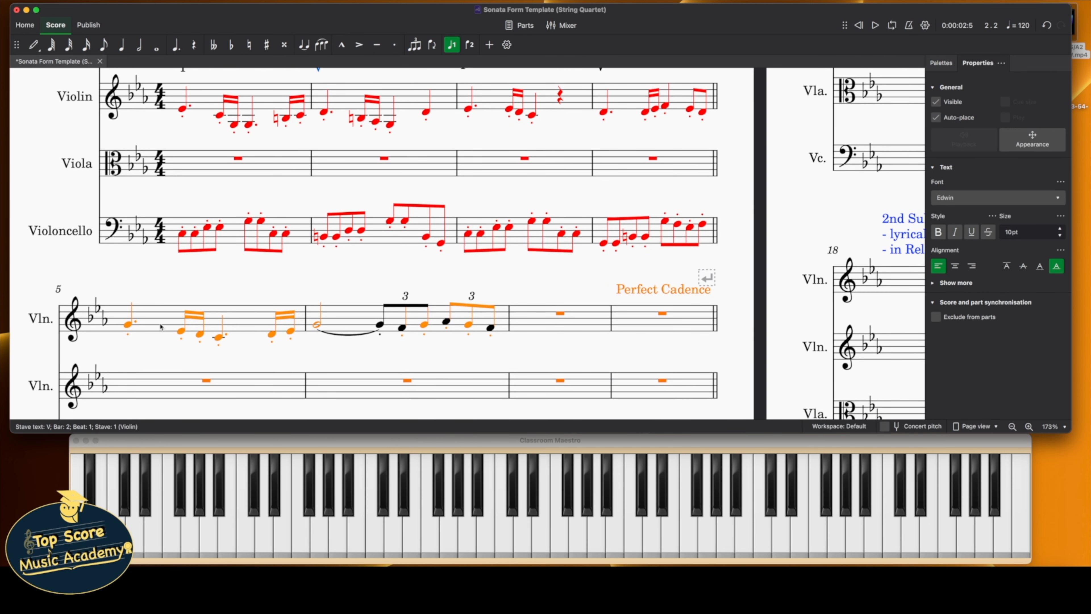
pyautogui.click(128, 327)
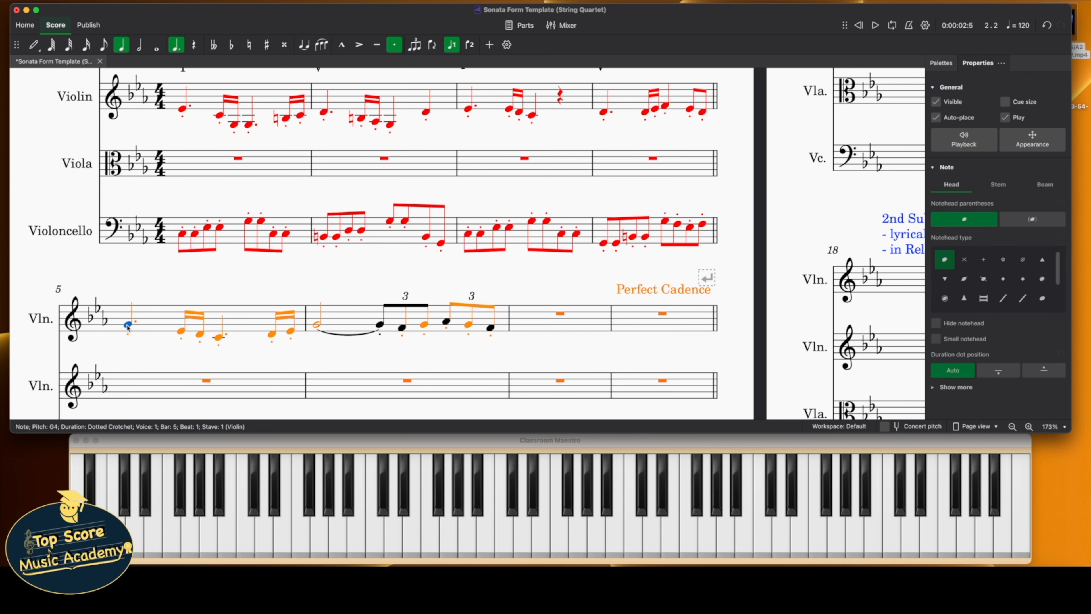
pyautogui.hotkey('ctrl', 't')
pyautogui.write('I')
pyautogui.click(304, 232)
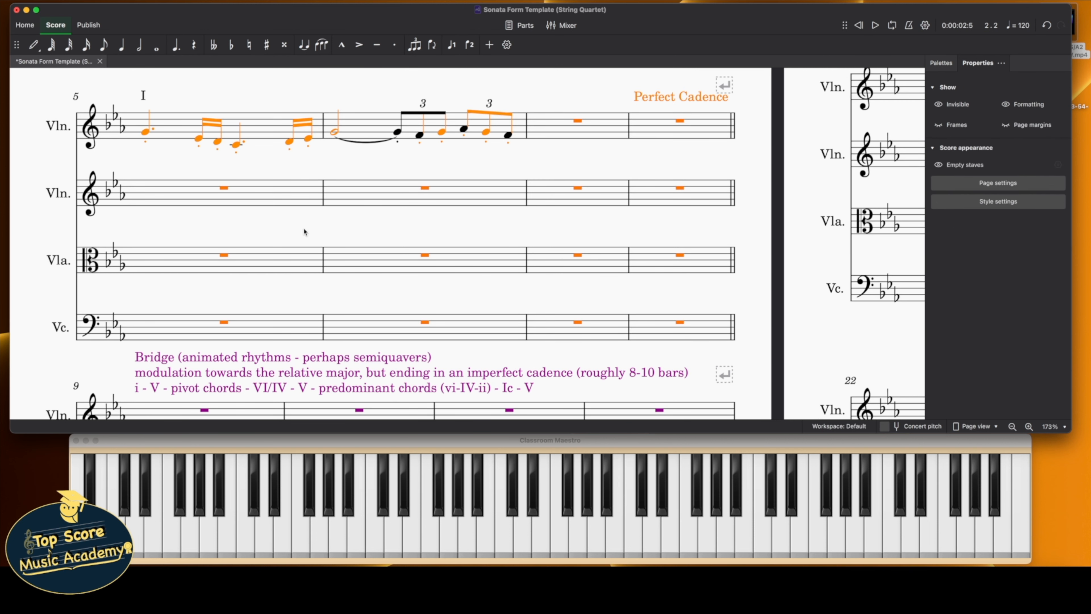
# Add the stave text "V" above the minim G in bar 6 of the first violin
pyautogui.click(335, 132)
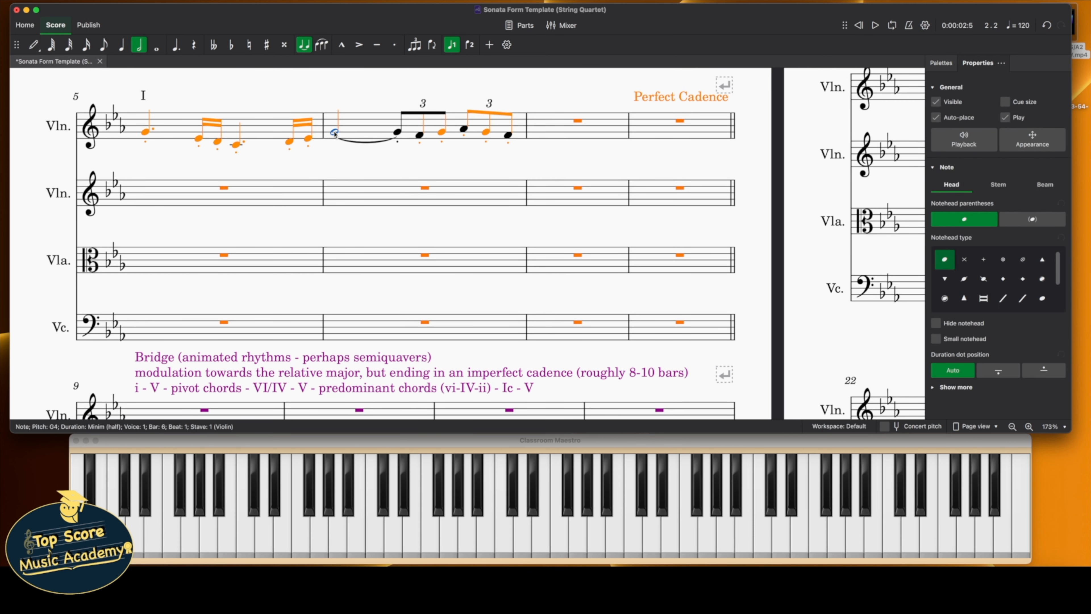
pyautogui.hotkey('ctrl', 't')
pyautogui.write('V')
pyautogui.scroll(3, 378, 214)
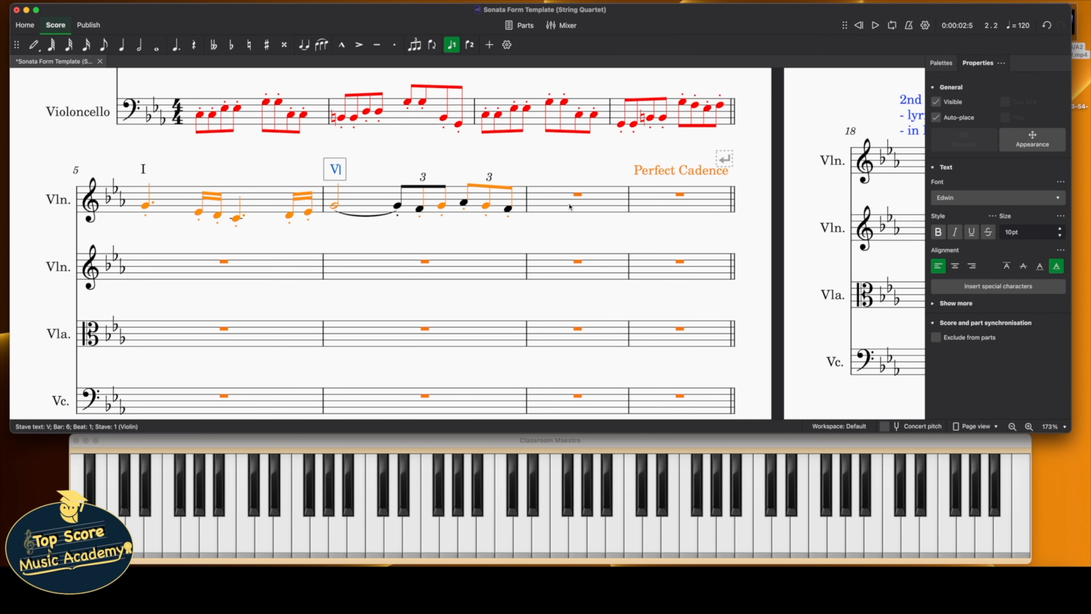
# Add the spaced stave text "I V I" above the first violin across bars 7 and 8, clear of the Perfect Cadence text
pyautogui.scroll(5, 569, 208)
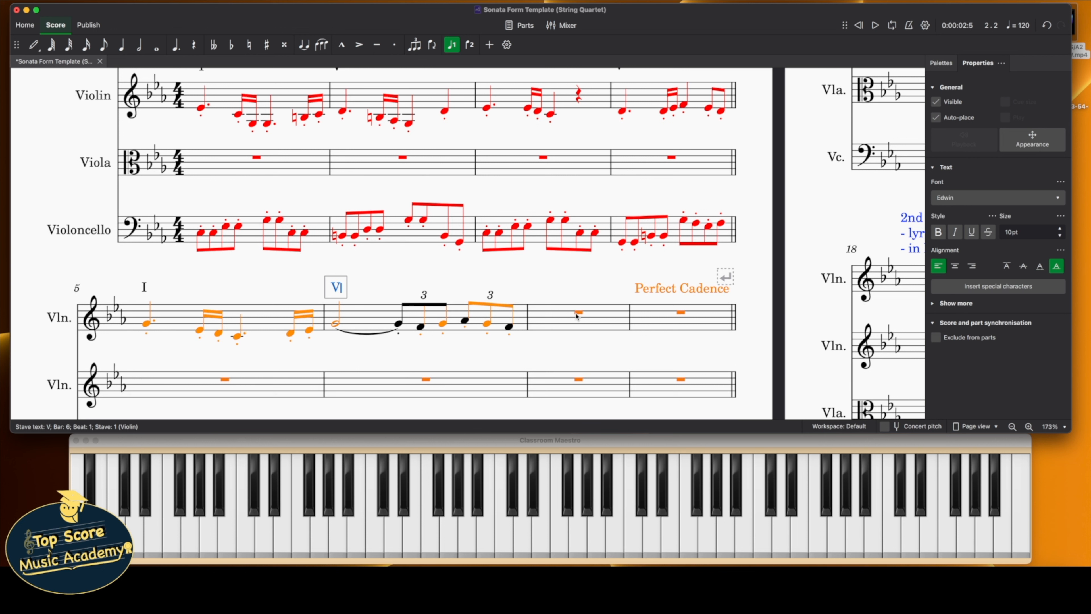
pyautogui.click(578, 312)
pyautogui.hotkey('ctrl', 't')
pyautogui.scroll(-8, 577, 316)
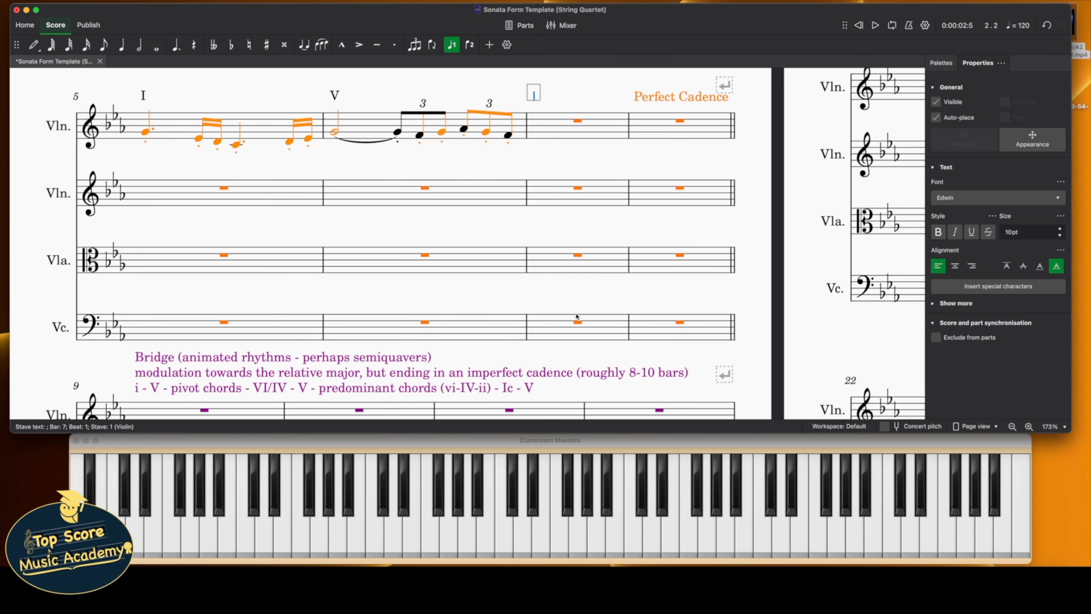
pyautogui.write('I              ')
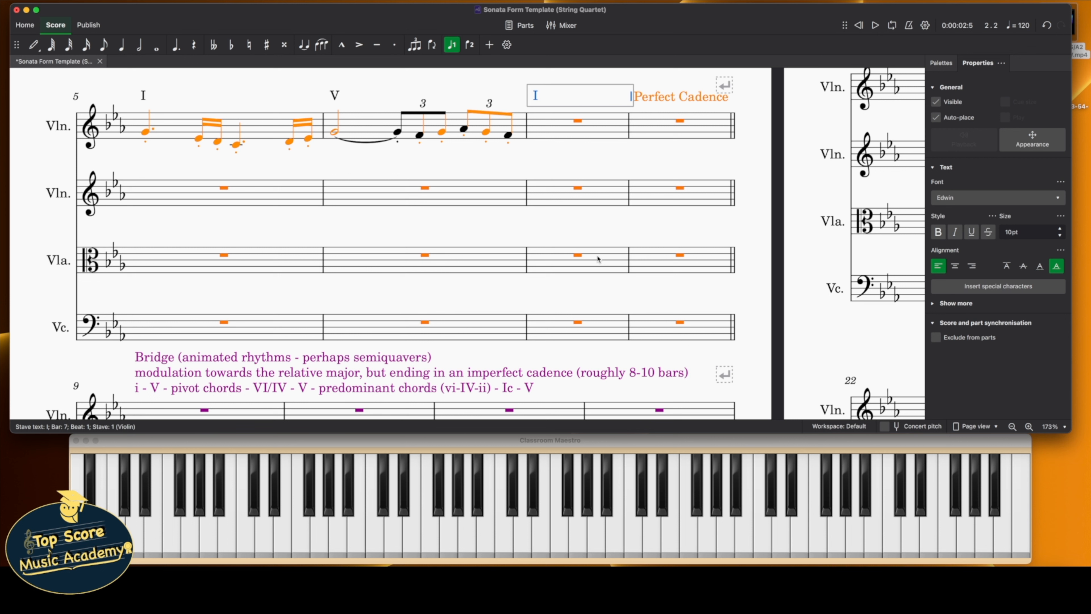
pyautogui.write('      V')
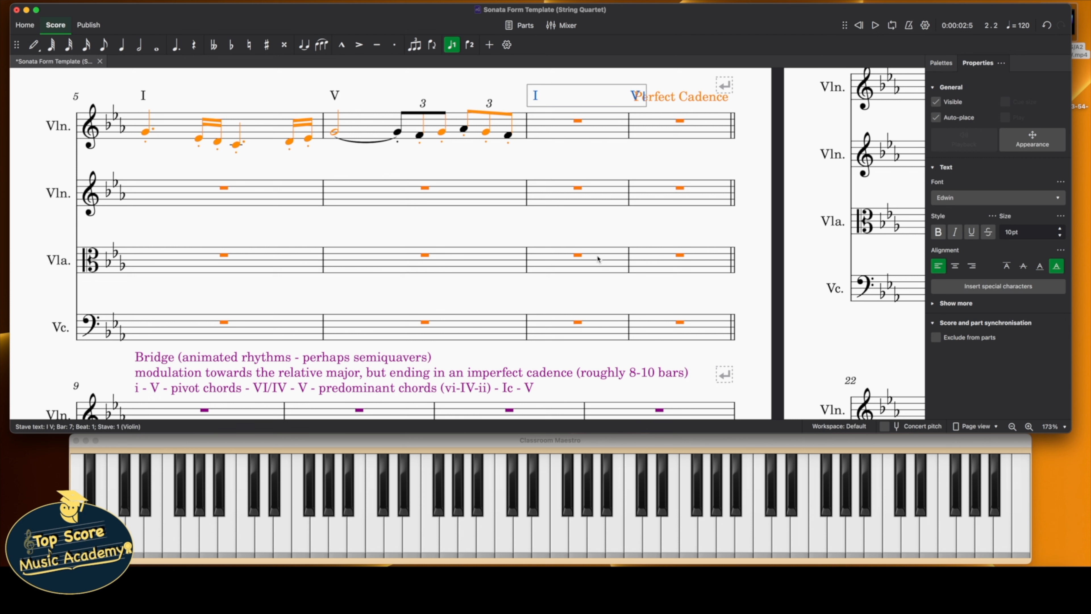
pyautogui.write('        I')
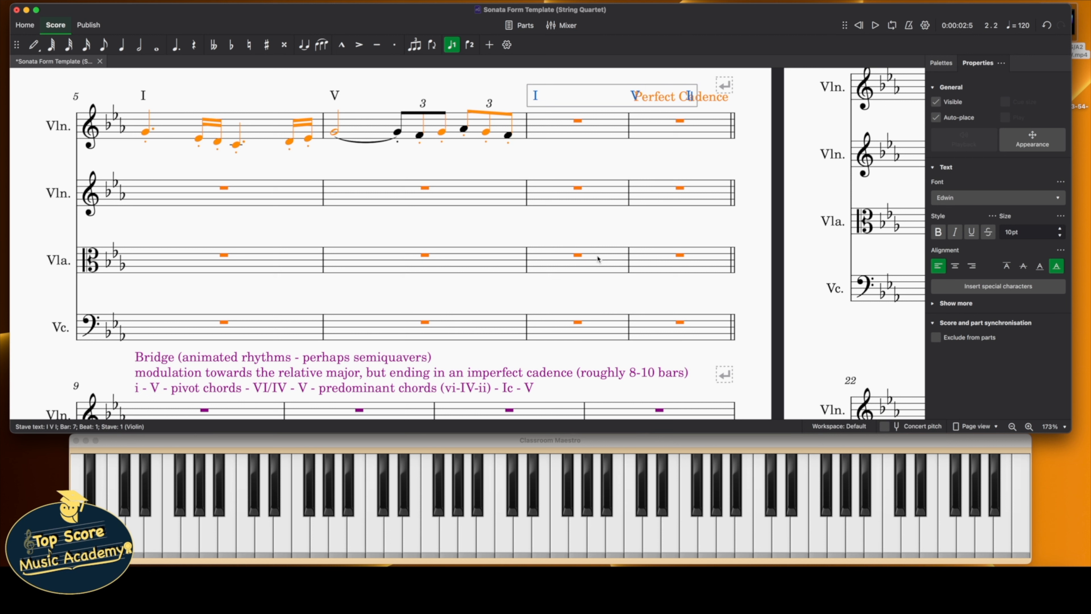
pyautogui.press('Escape')
pyautogui.click(703, 87)
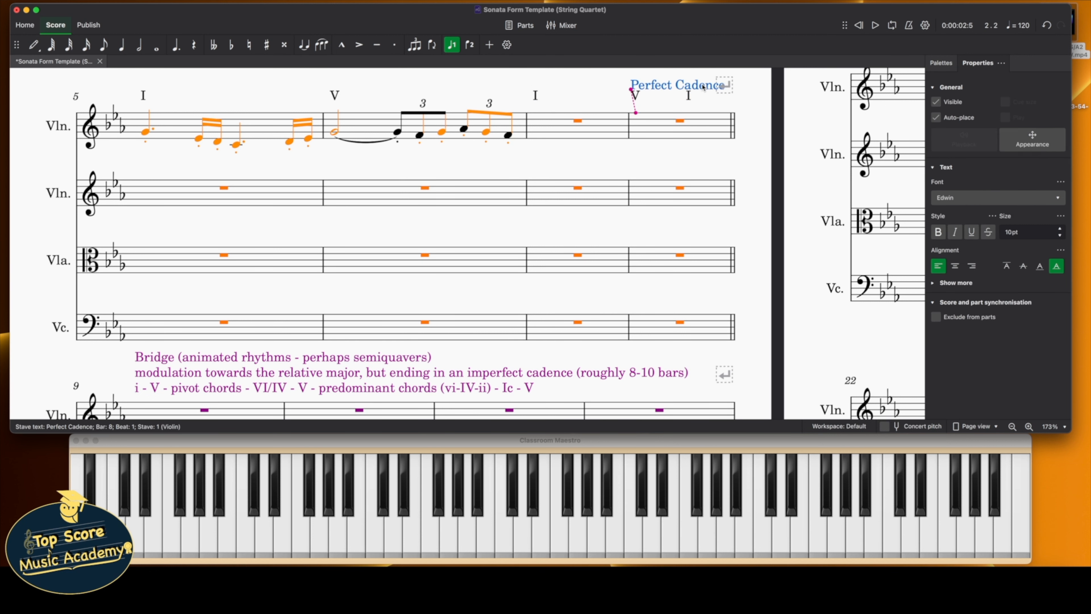
pyautogui.click(743, 122)
# Enter a dotted quaver E flat and a semiquaver G on beat 1 of bar 7 in the first violin
pyautogui.scroll(2, 750, 166)
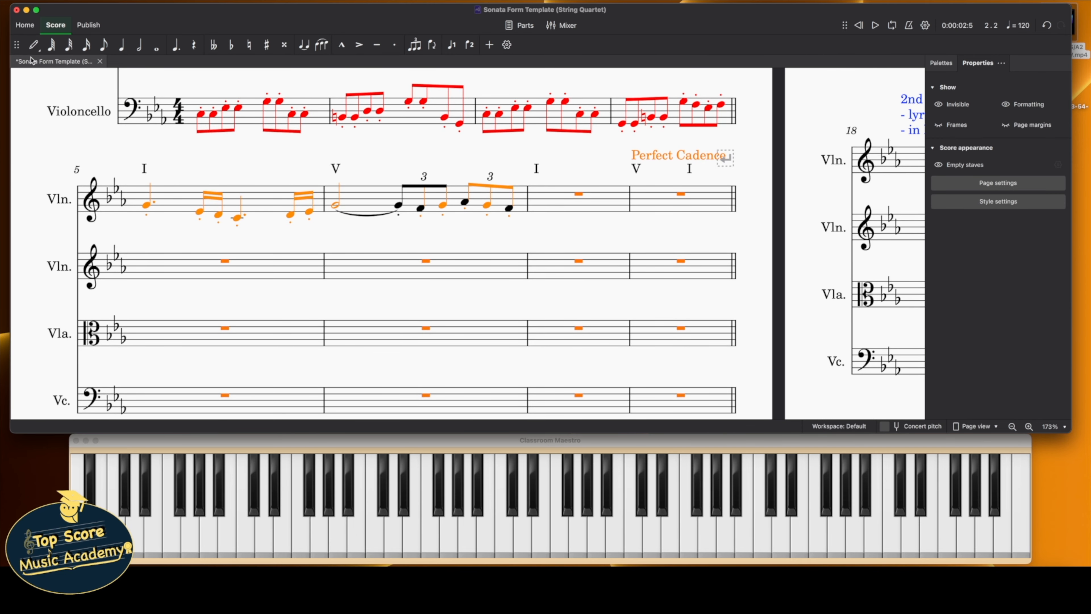
pyautogui.click(33, 44)
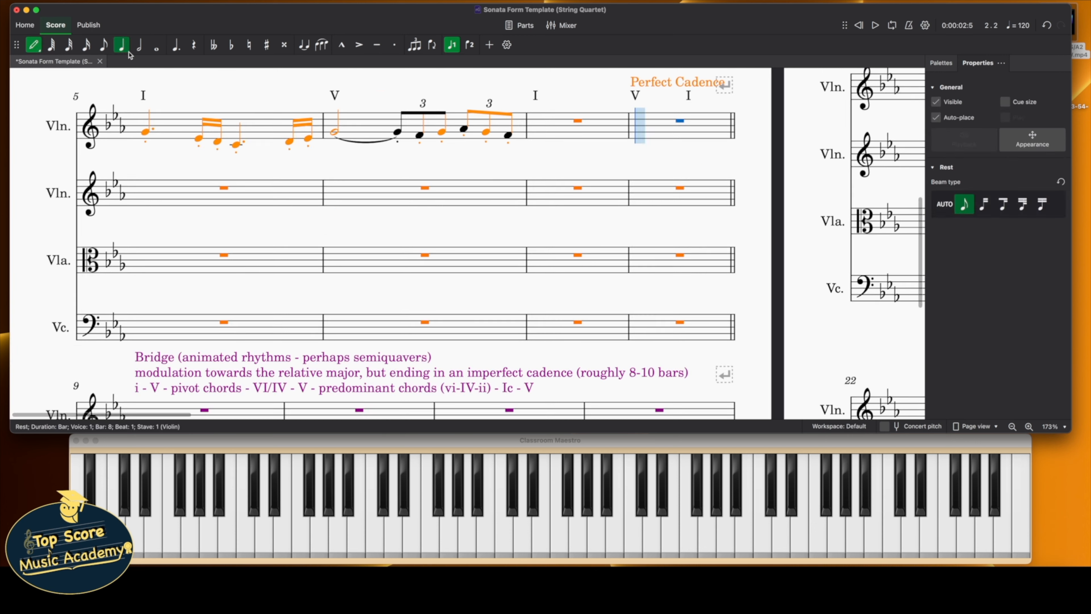
pyautogui.click(103, 45)
pyautogui.scroll(10, 301, 168)
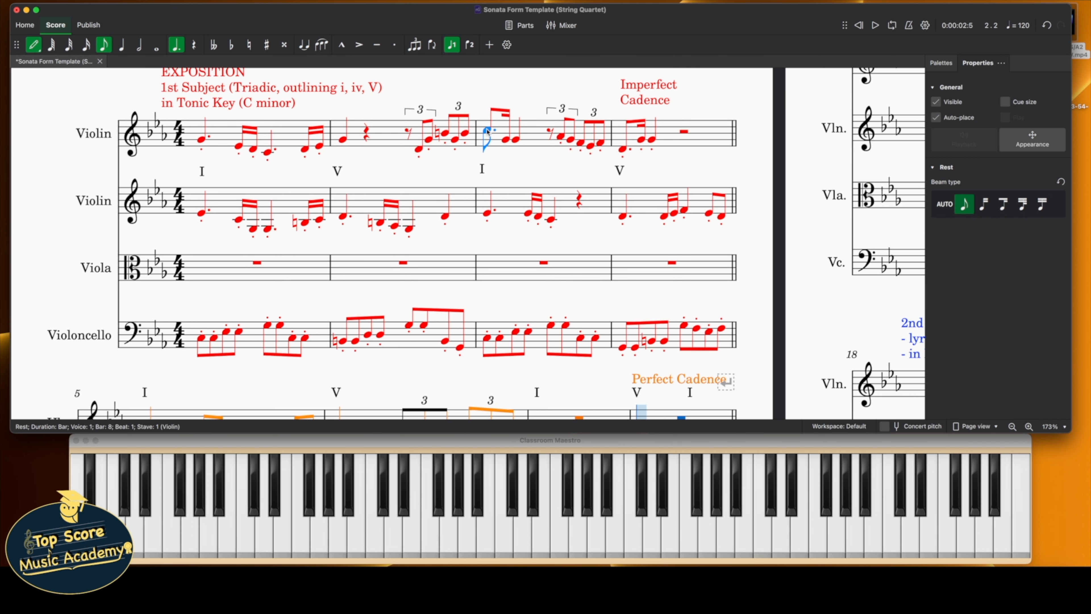
pyautogui.scroll(-5, 568, 307)
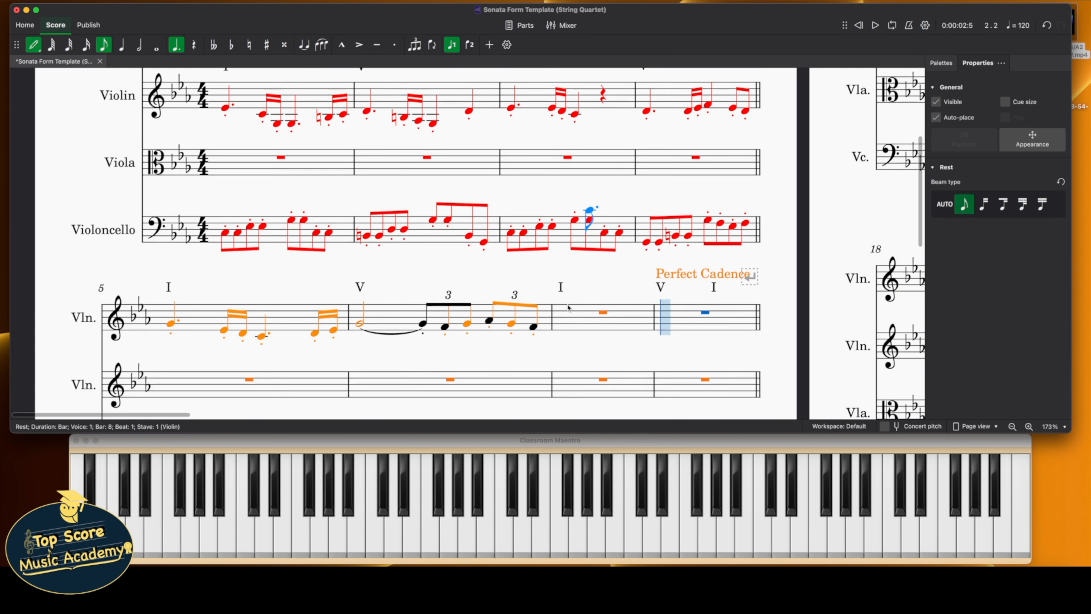
pyautogui.click(532, 328)
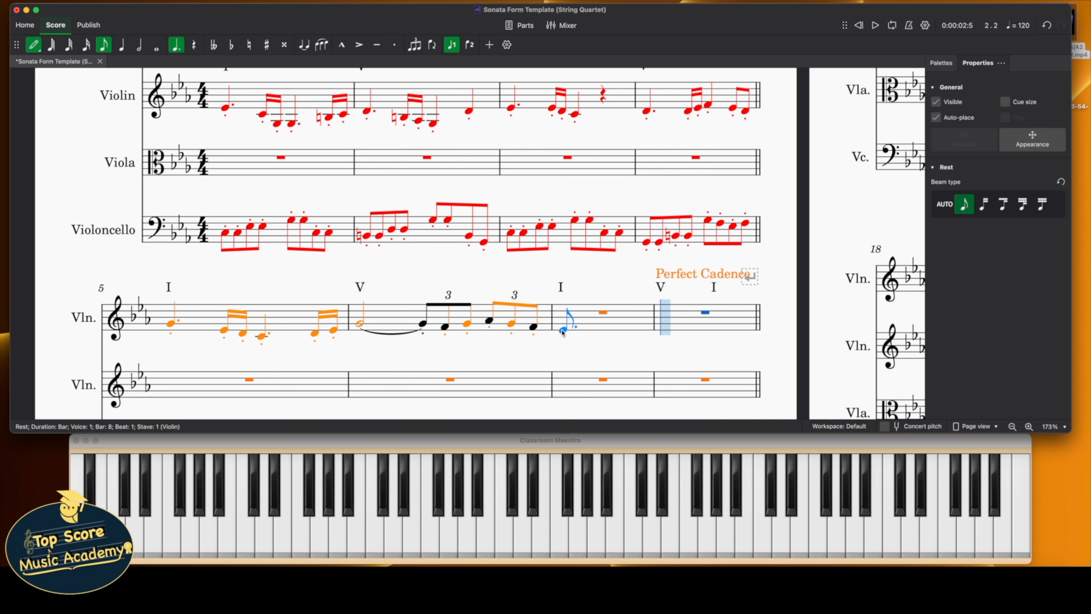
pyautogui.click(562, 330)
pyautogui.click(87, 45)
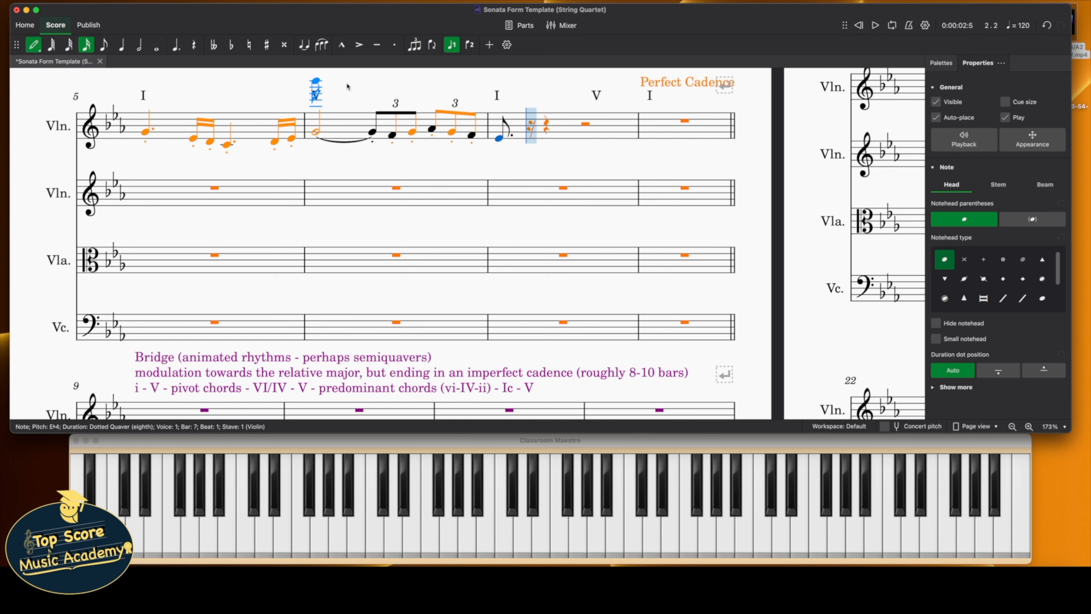
pyautogui.click(550, 132)
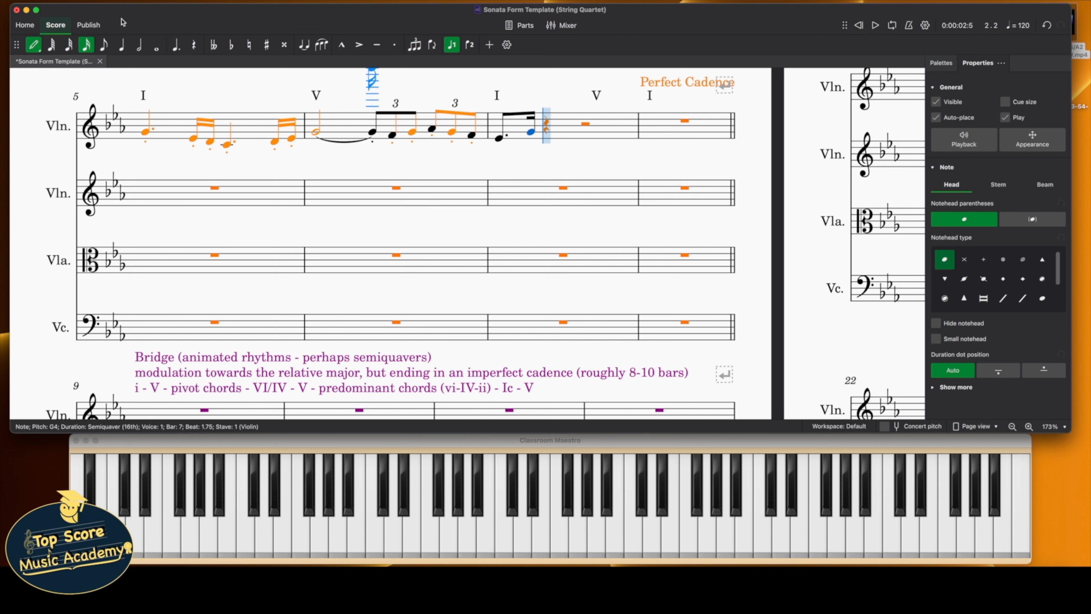
pyautogui.click(36, 46)
# Delete the "I V I" stave text attached to bar 7 of the first violin
pyautogui.keyDown('shift'); pyautogui.click(499, 137); pyautogui.keyUp('shift')
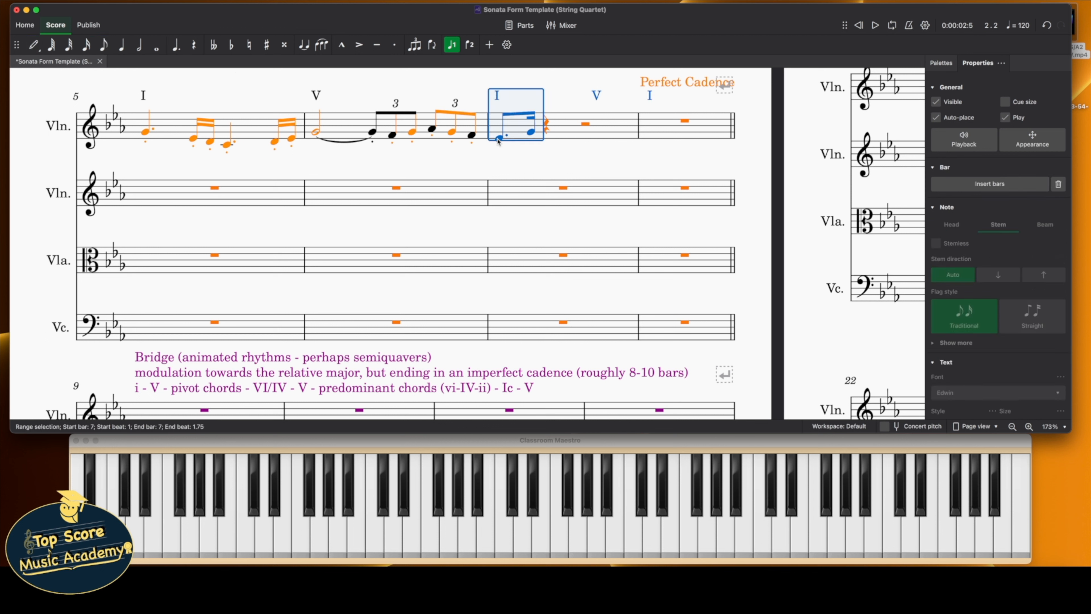
pyautogui.click(498, 96)
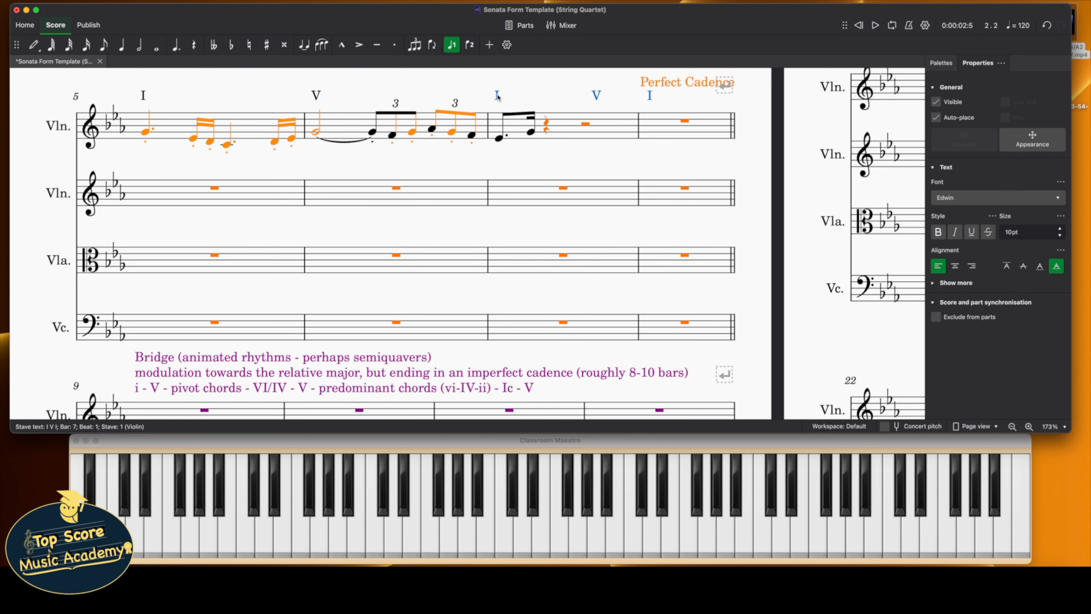
pyautogui.press('Delete')
# Copy the dotted figure to beat 2 of bar 7 and repitch it to C and D above
pyautogui.keyDown('shift'); pyautogui.click(532, 134); pyautogui.keyUp('shift')
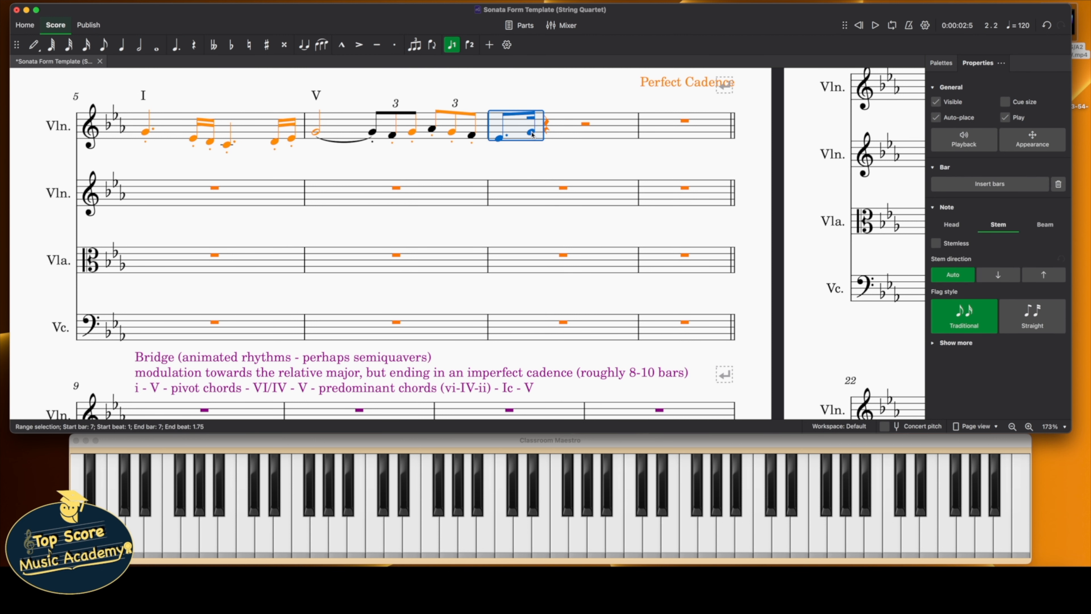
pyautogui.click(566, 92)
pyautogui.click(546, 128)
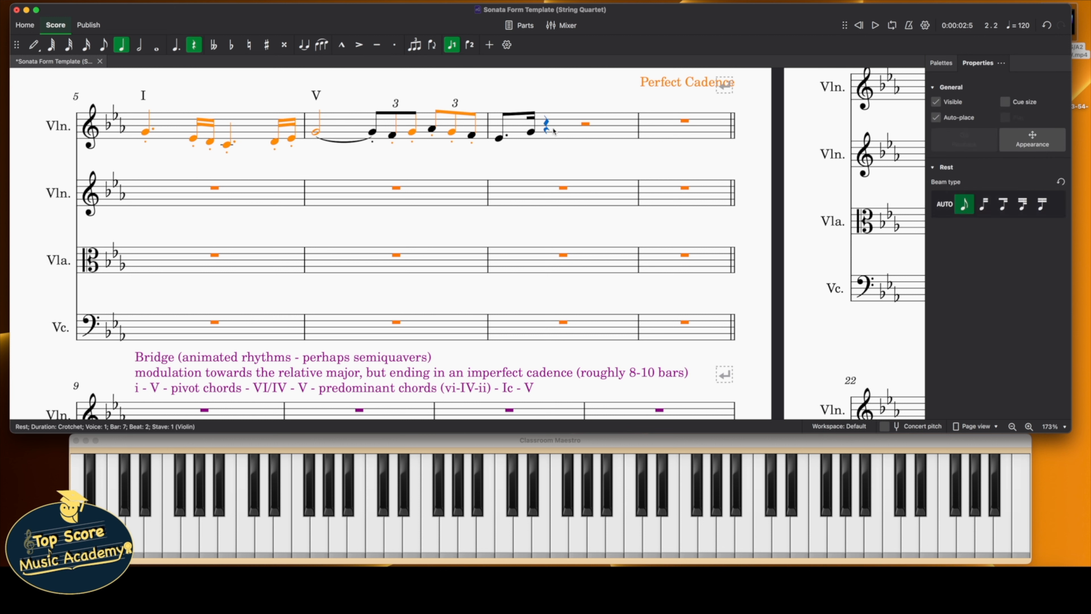
pyautogui.press('super+v')
pyautogui.moveTo(541, 138); pyautogui.dragTo(541, 123)
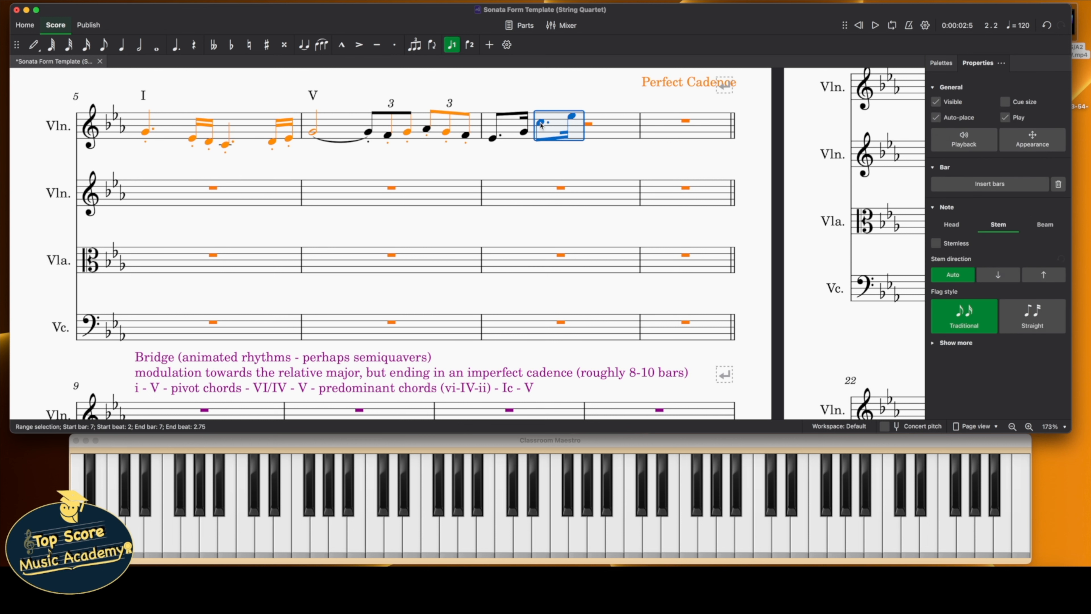
pyautogui.click(572, 115)
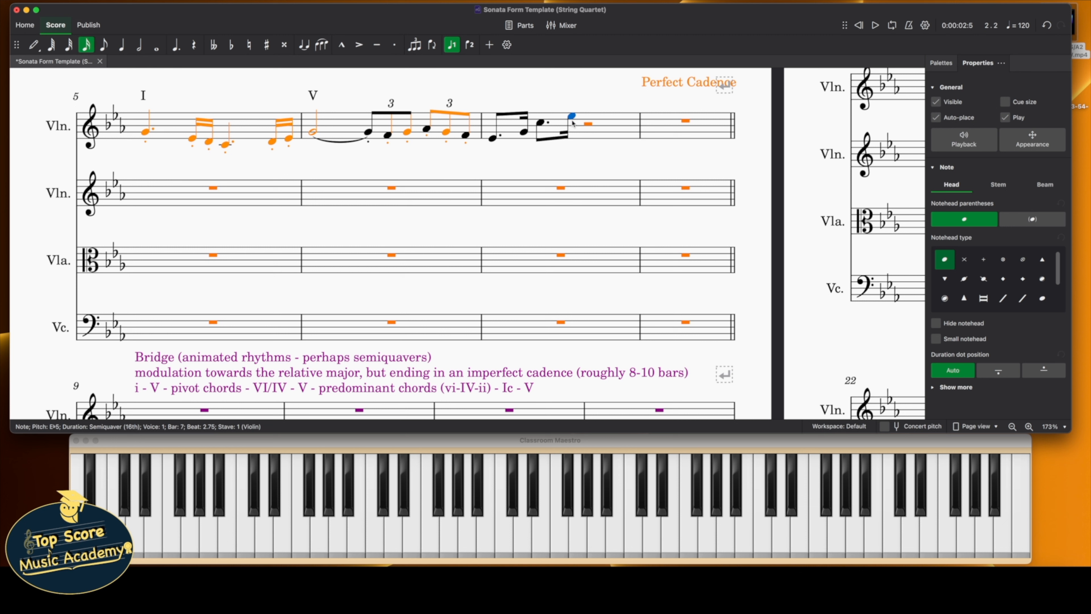
pyautogui.press('Down')
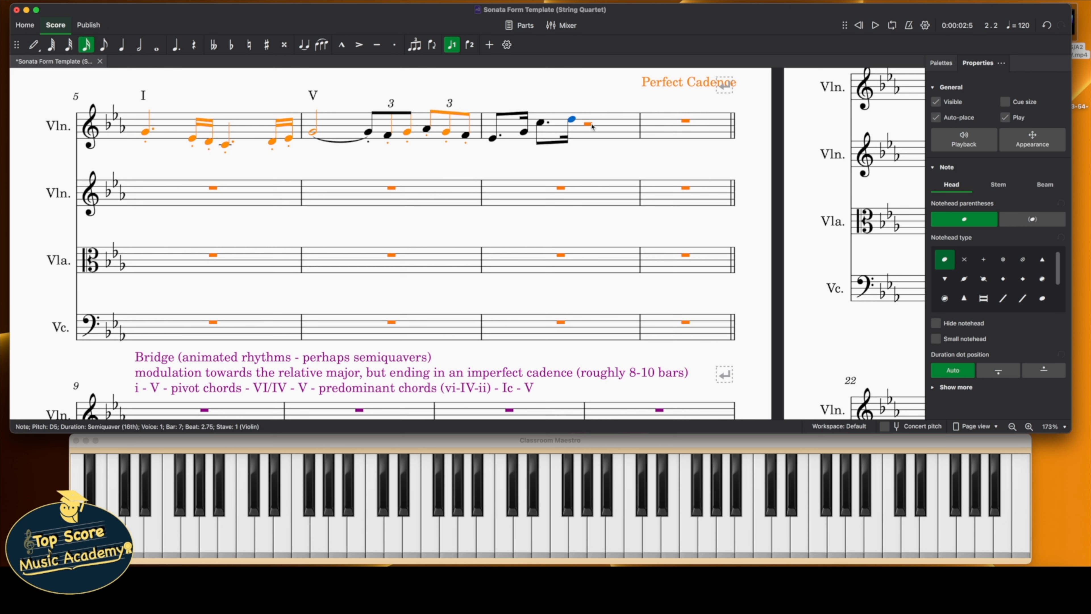
# Paste the dotted figure on beat 3 of bar 7 and repitch it to high E flat and D
pyautogui.click(588, 125)
pyautogui.press('super+v')
pyautogui.click(567, 119)
pyautogui.press('Up')
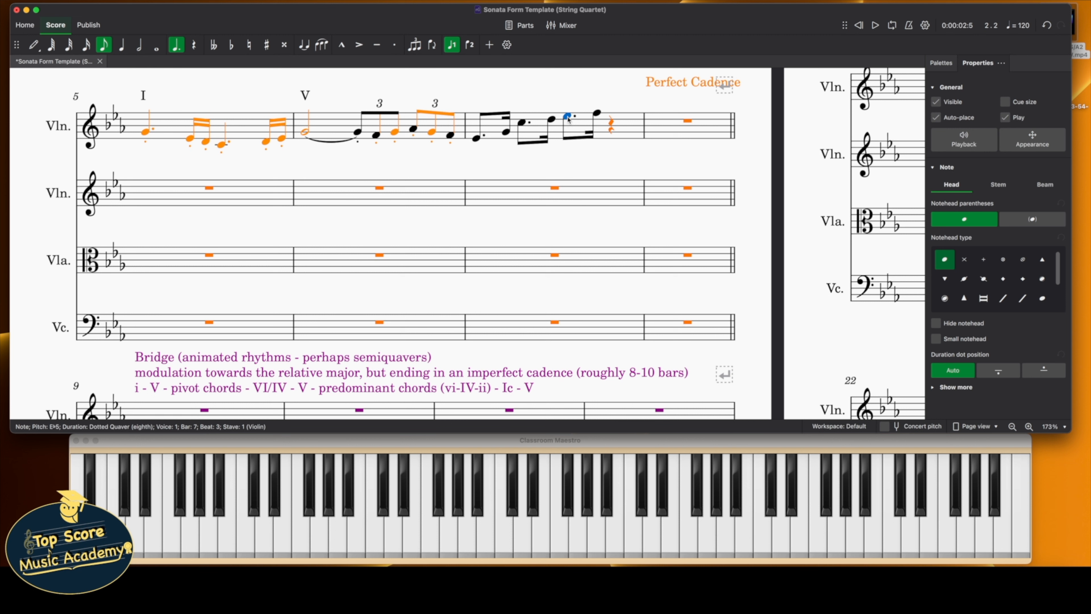
pyautogui.click(597, 115)
pyautogui.press('Down')
pyautogui.press('Down')
pyautogui.press('Down')
# Paste the dotted figure on beat 4 of bar 7, repitch it to C and B natural, and remove the tied overflow into bar 8
pyautogui.click(611, 125)
pyautogui.press('super+v')
pyautogui.click(470, 139)
pyautogui.press('Right')
pyautogui.press('Right')
pyautogui.press('Right')
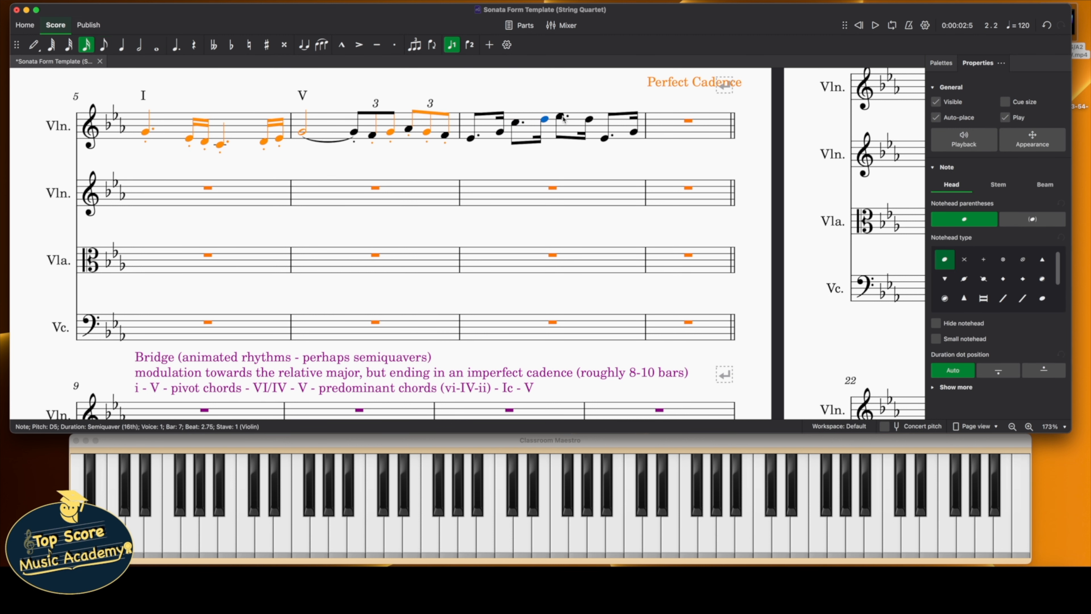
pyautogui.press('Right')
pyautogui.press('Right')
pyautogui.click(606, 139)
pyautogui.press('c')
pyautogui.press('b')
pyautogui.press('Up')
pyautogui.press('Escape')
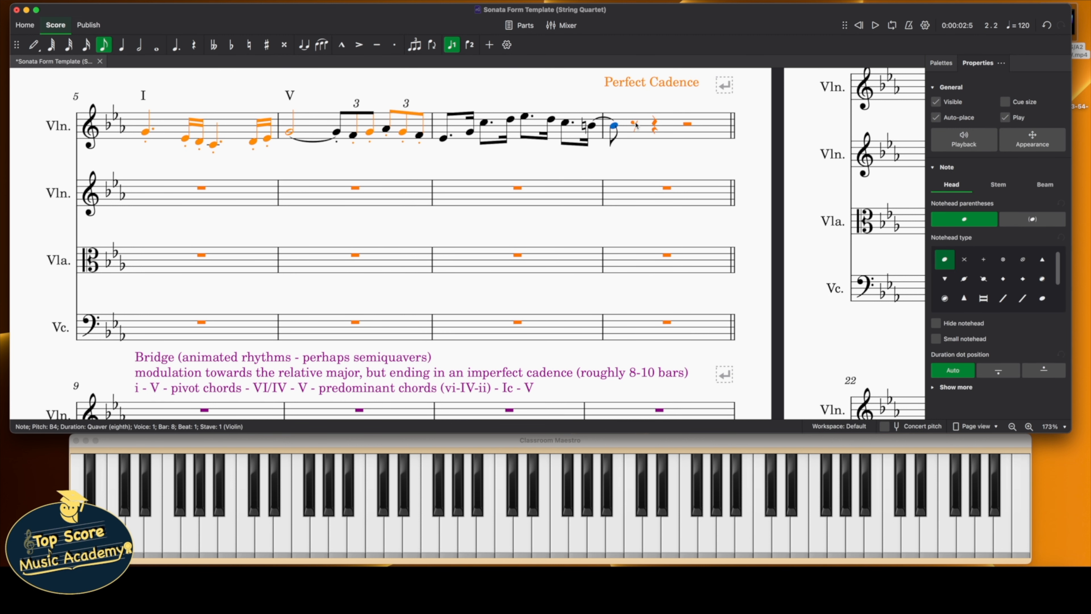
pyautogui.press('Delete')
# Paste the dotted figure on beat 1 of bar 8 in the first violin and repitch it to G and B natural
pyautogui.press('super+v')
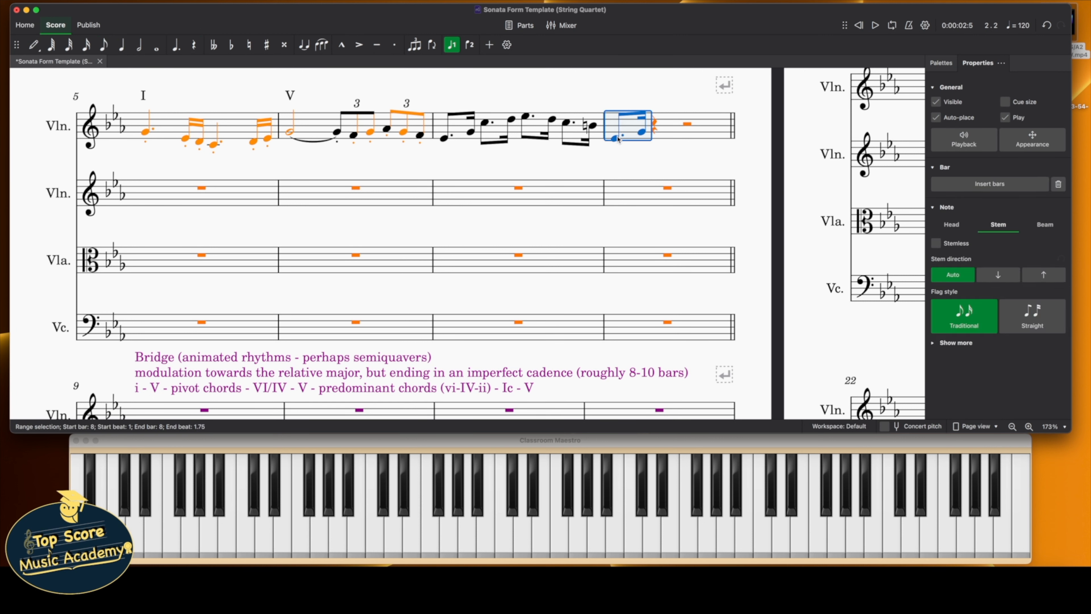
pyautogui.click(613, 124)
pyautogui.press('g')
pyautogui.press('b')
pyautogui.press('Up')
pyautogui.press('Escape')
pyautogui.press('Delete')
# Fill beat 2 of bar 8 with a dotted quaver D and semiquaver B natural, and enter a crotchet C on beat 3
pyautogui.press('super+v')
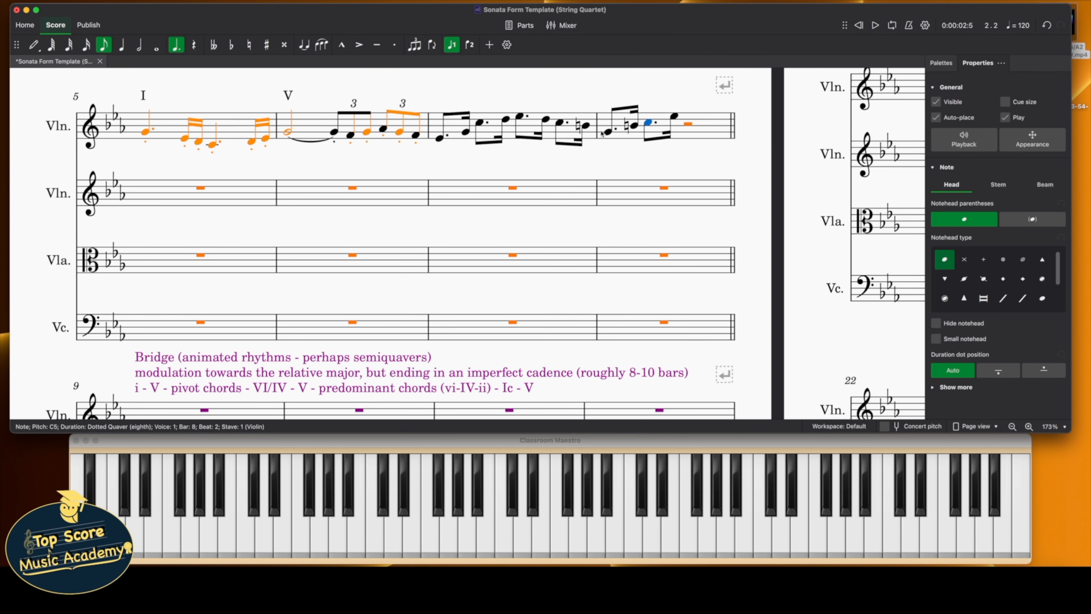
pyautogui.click(634, 126)
pyautogui.moveTo(648, 123); pyautogui.dragTo(673, 124)
pyautogui.press('Up')
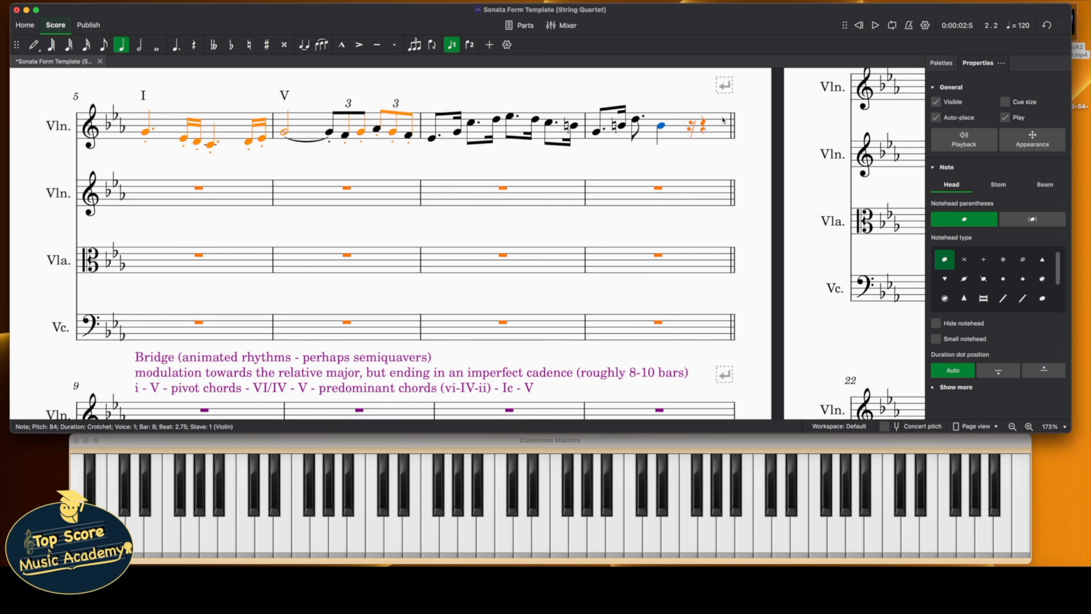
pyautogui.press('n')
pyautogui.press('5')
pyautogui.press('c')
pyautogui.press('Escape')
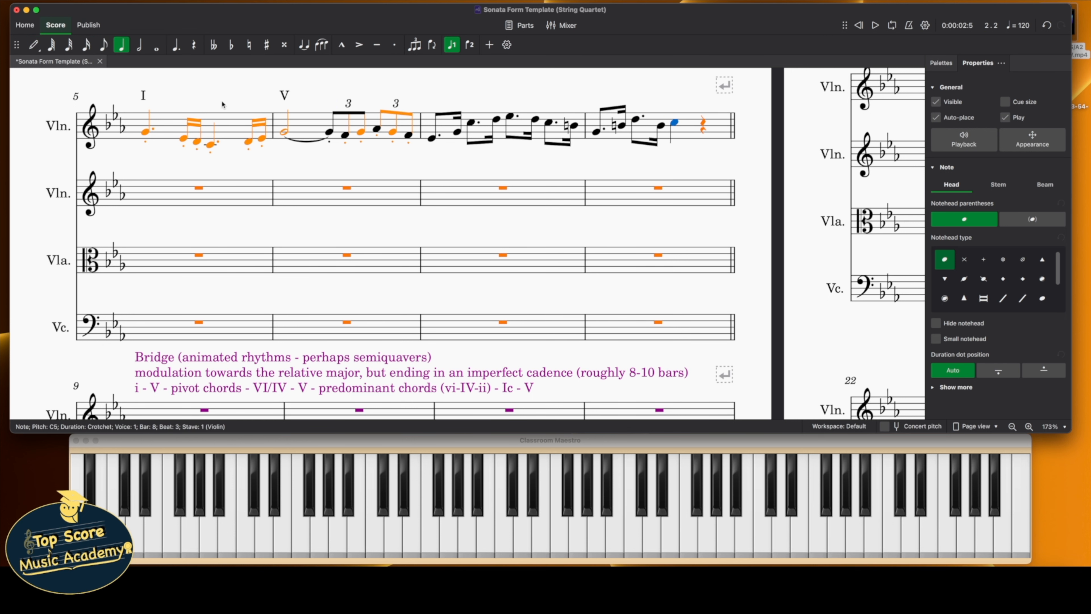
# Play back bars 5 to 8 of the first violin as a loop, stop the playback and turn looping off
pyautogui.scroll(1, 693, 194)
pyautogui.scroll(1, 694, 195)
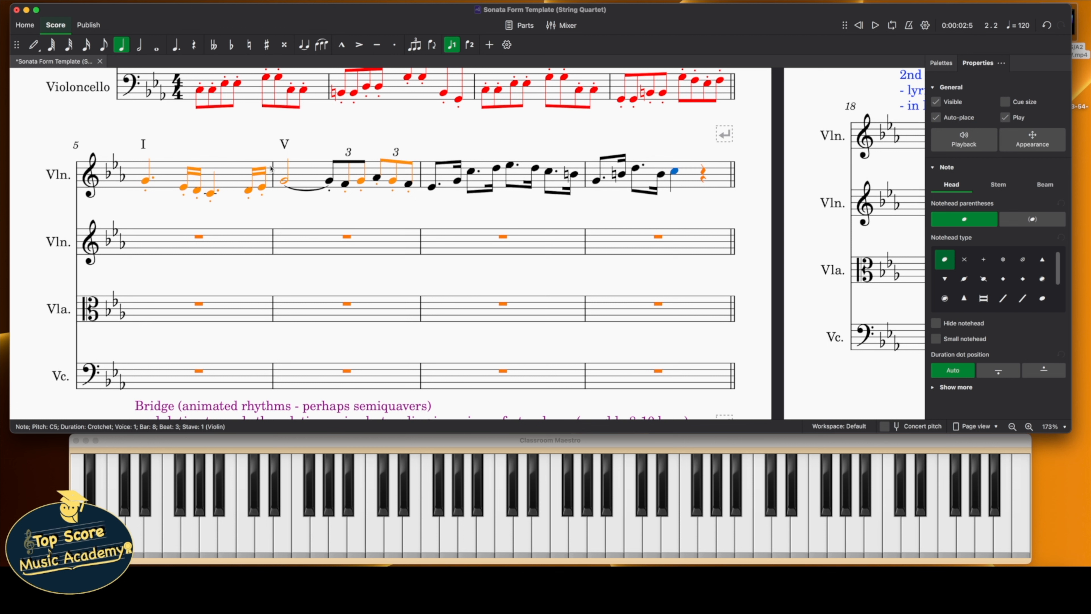
pyautogui.click(159, 180)
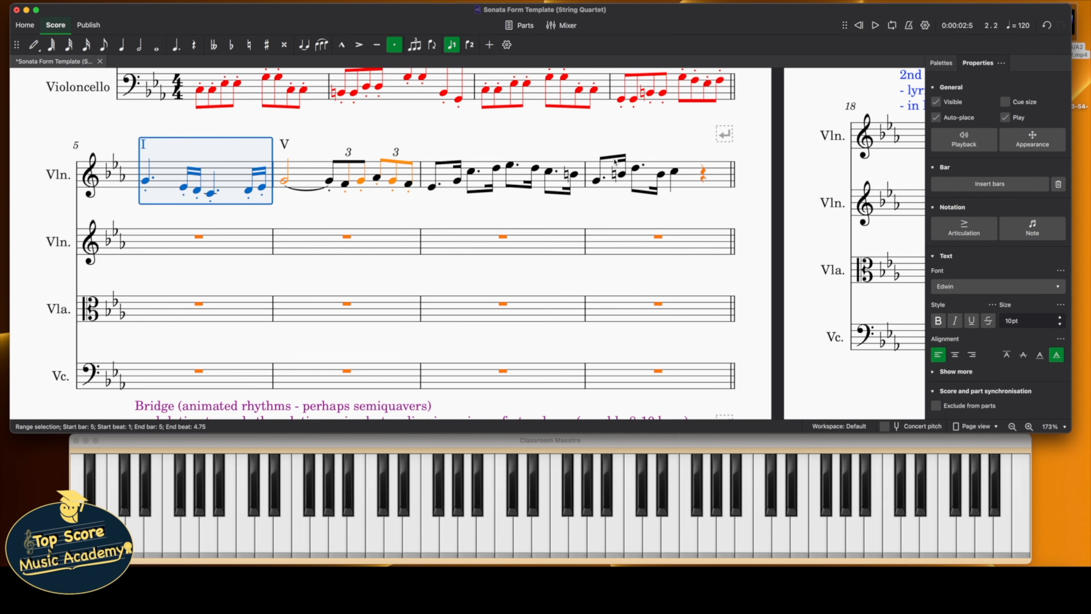
pyautogui.keyDown('shift'); pyautogui.click(712, 180); pyautogui.keyUp('shift')
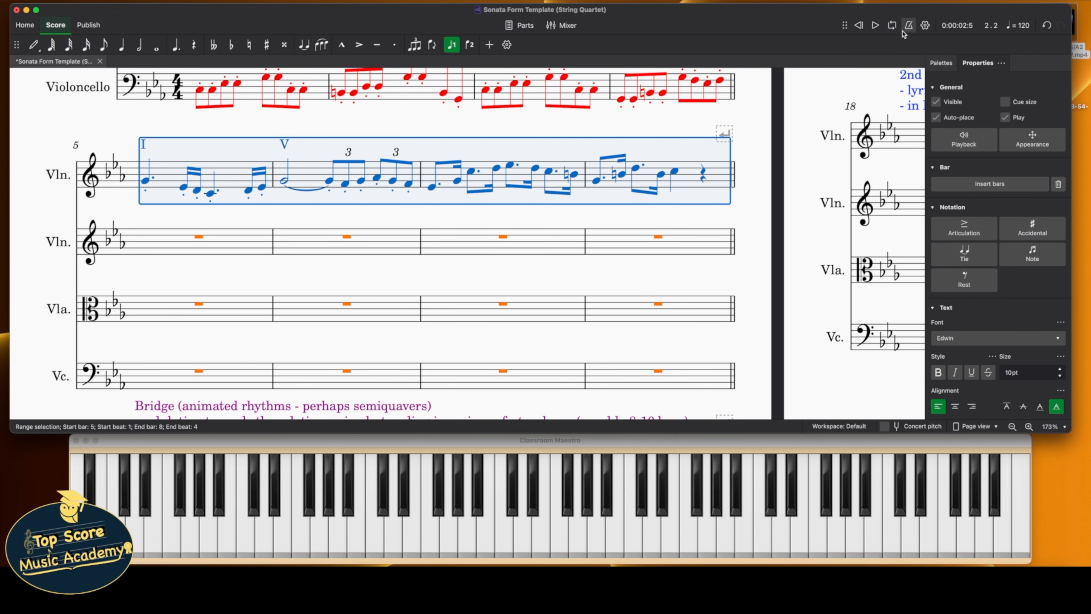
pyautogui.click(892, 26)
pyautogui.click(470, 126)
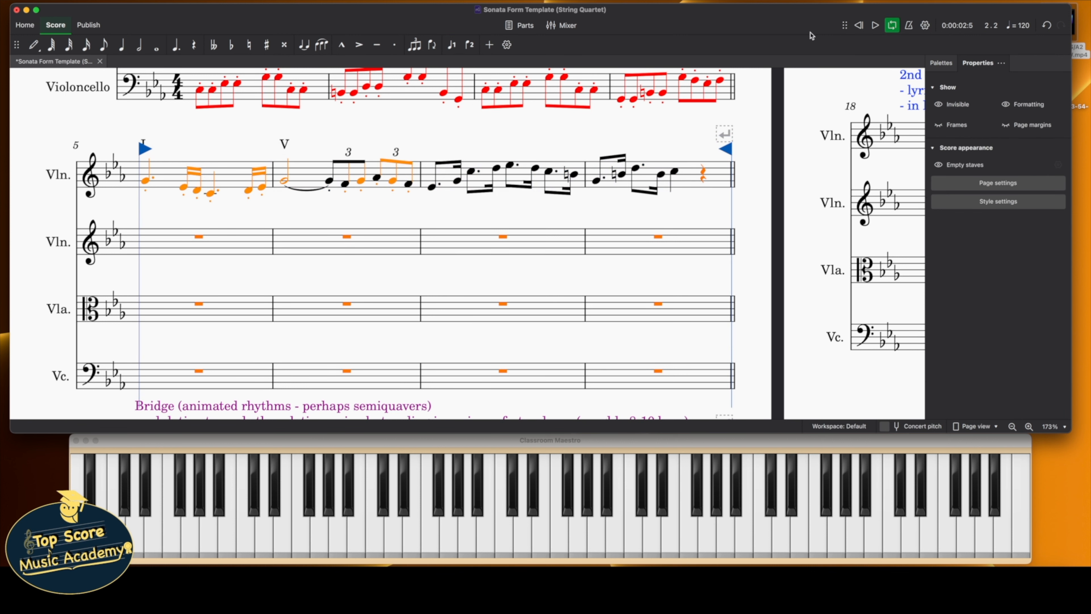
pyautogui.click(876, 25)
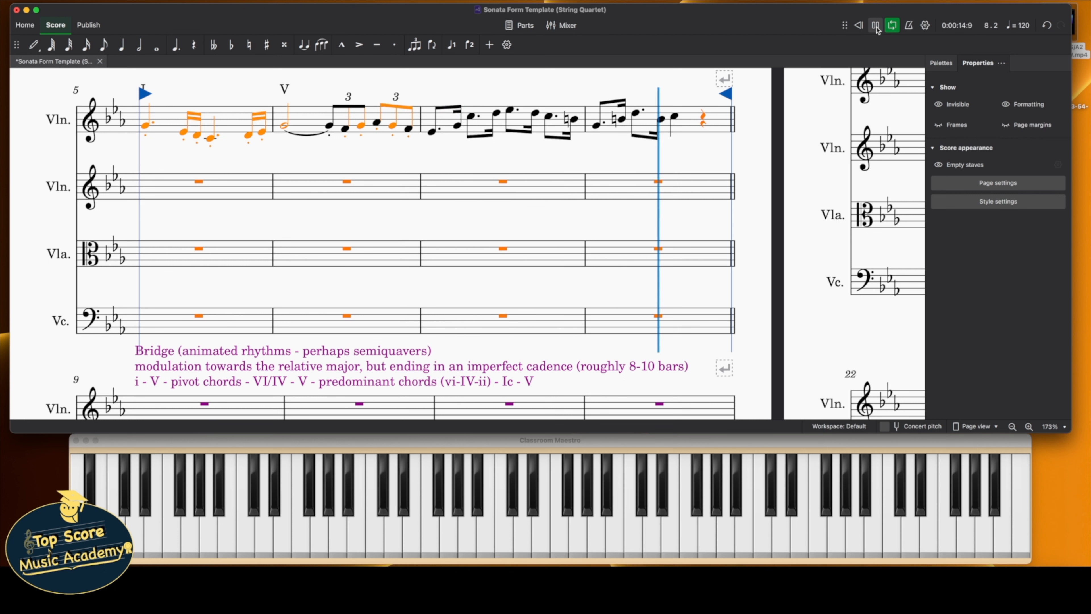
pyautogui.click(876, 26)
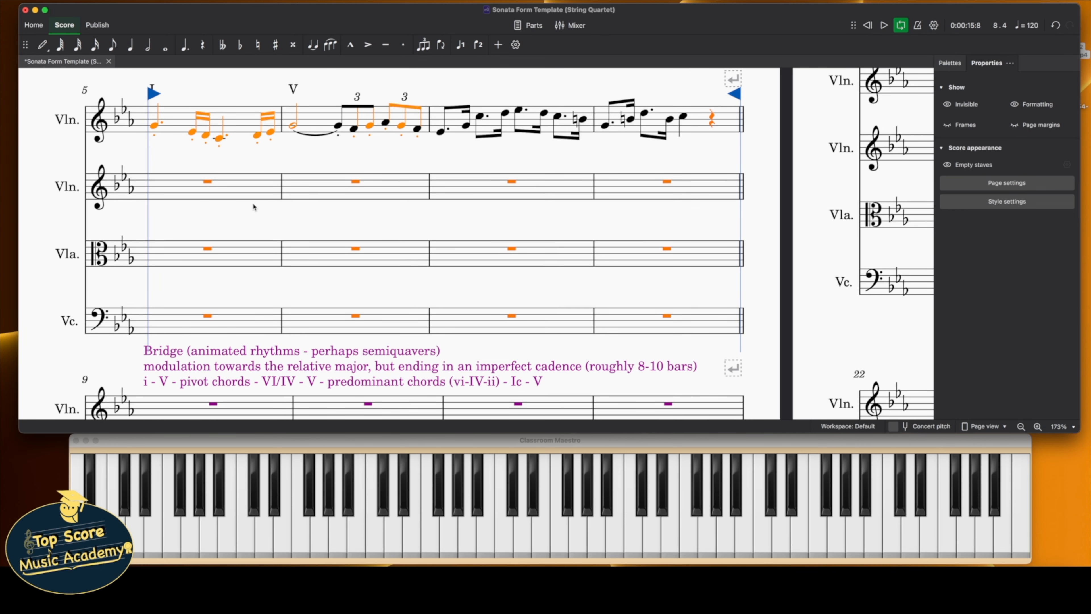
pyautogui.scroll(3, 253, 207)
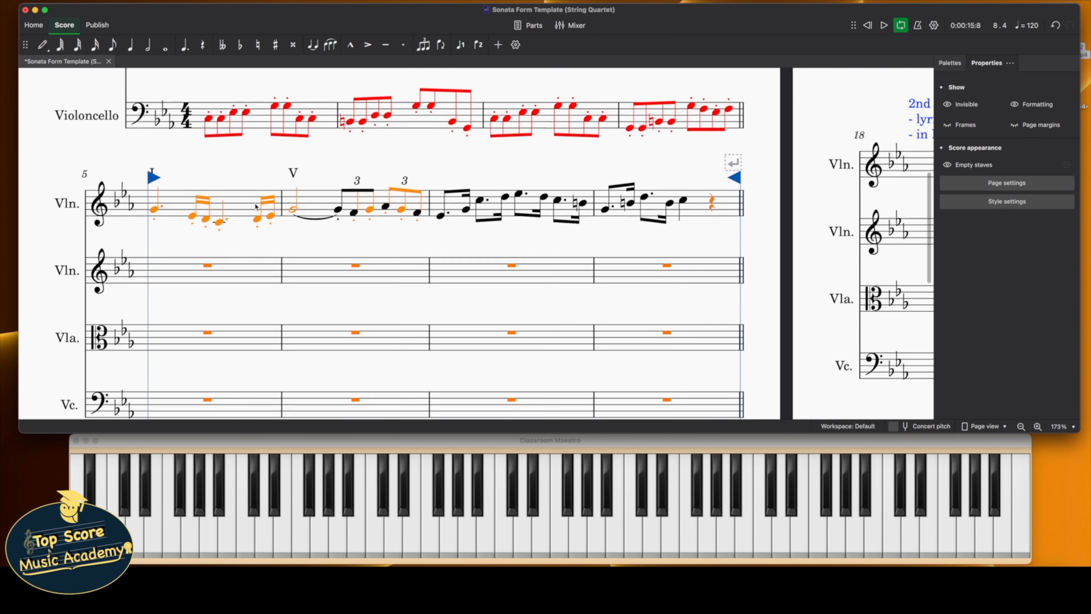
pyautogui.click(900, 25)
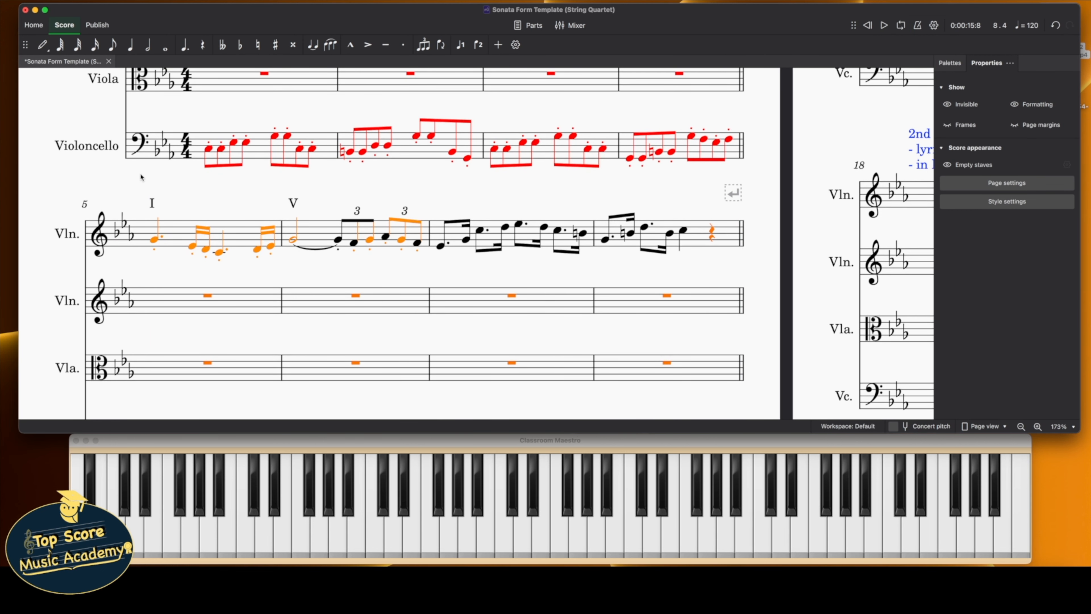
# Copy the cello part of bars 1 to 4 into bars 5 to 8 of the cello stave
pyautogui.click(257, 150)
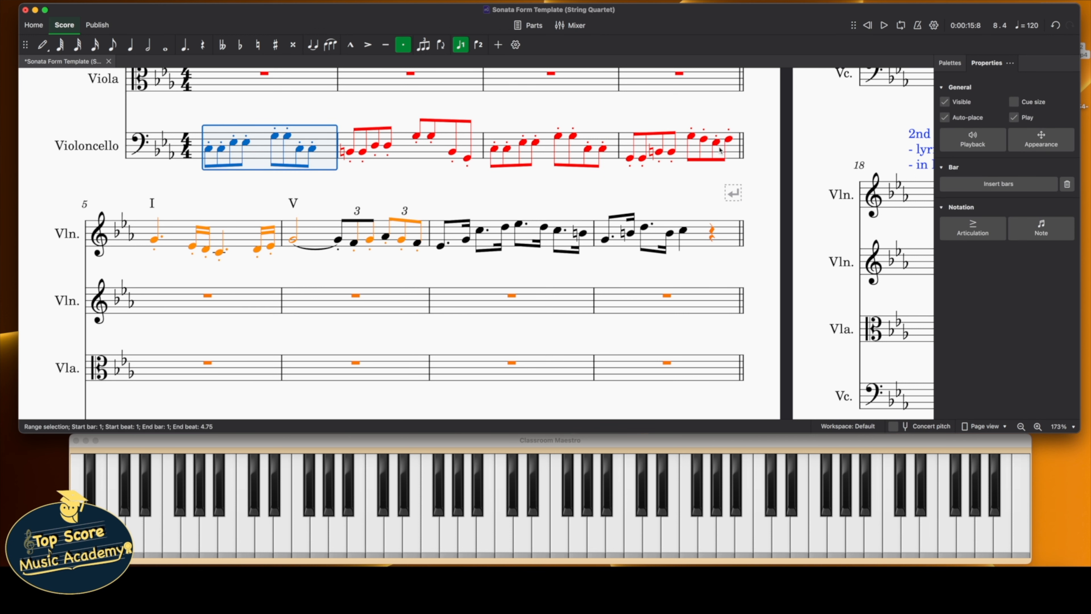
pyautogui.keyDown('shift'); pyautogui.click(731, 151); pyautogui.keyUp('shift')
pyautogui.scroll(-5, 383, 149)
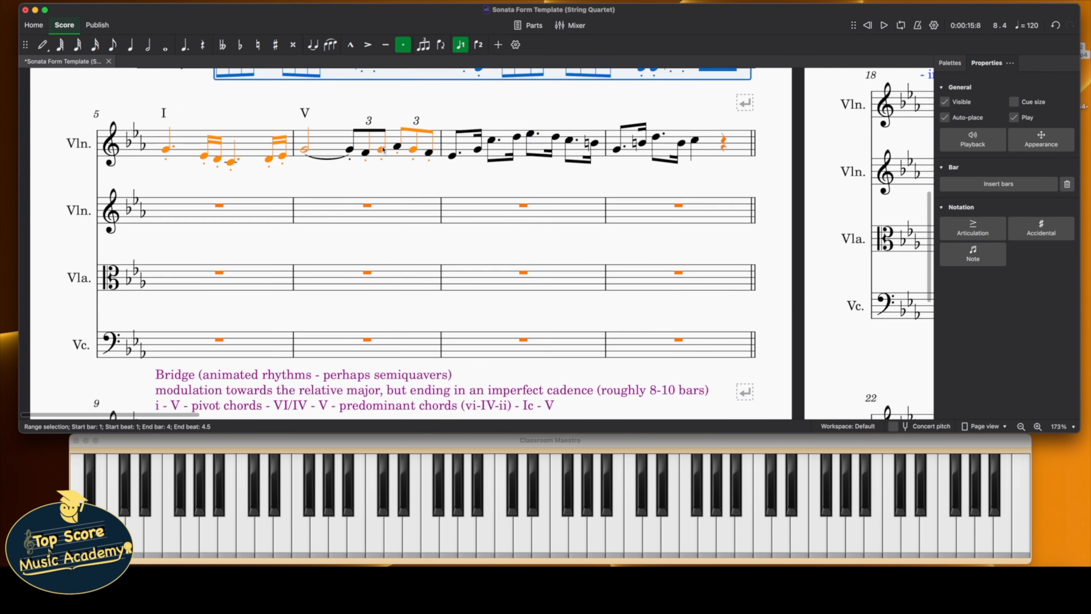
pyautogui.click(176, 287)
pyautogui.press('super+v')
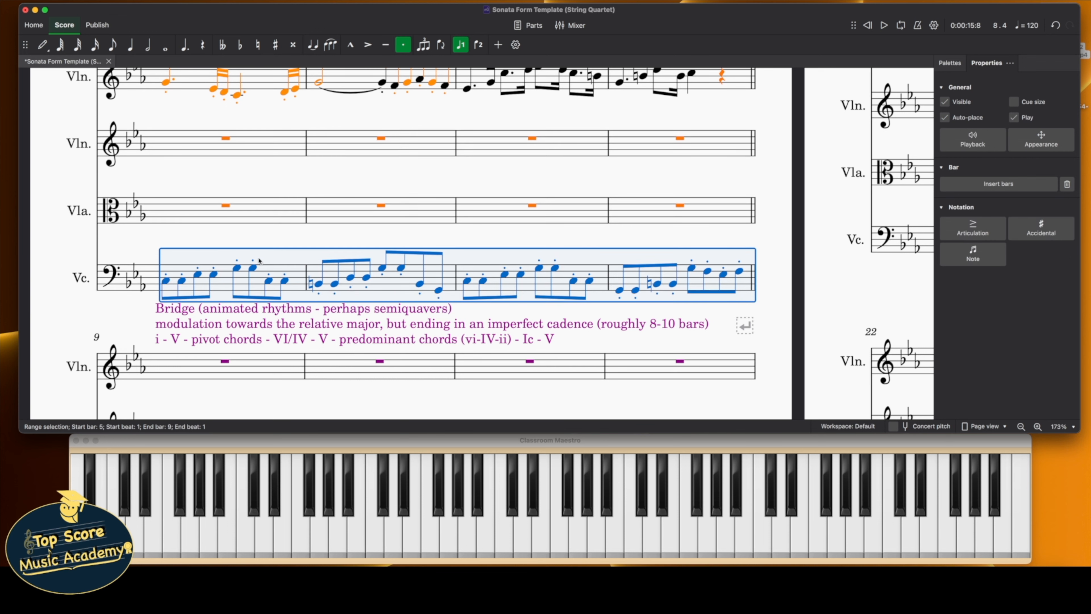
# Change the colour of the pasted cello notes in bars 5 to 8 to orange and clear the selection
pyautogui.click(1048, 139)
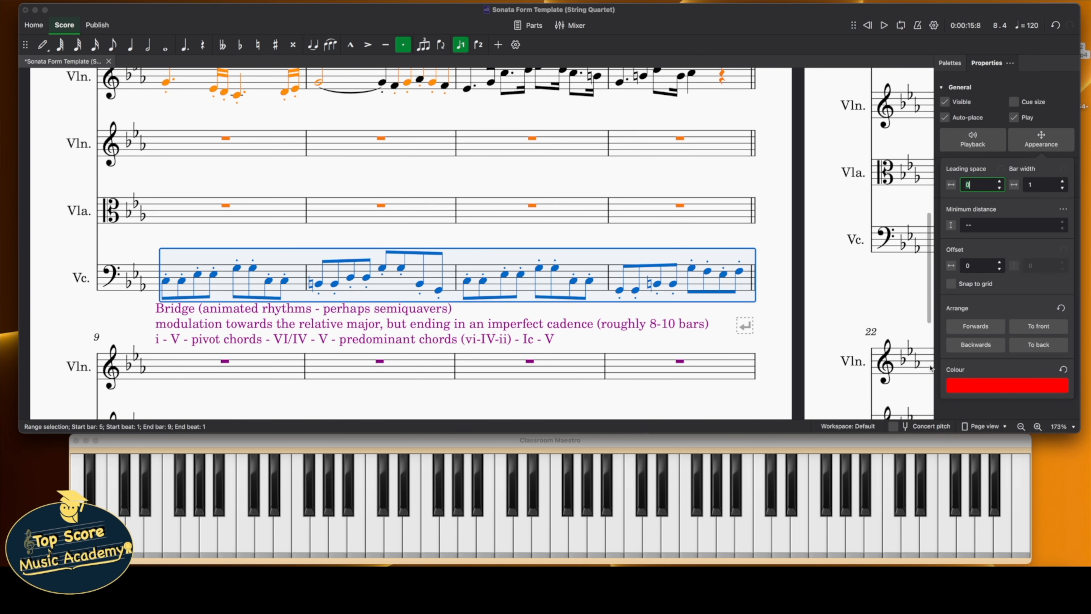
pyautogui.click(975, 383)
pyautogui.click(771, 398)
pyautogui.click(810, 475)
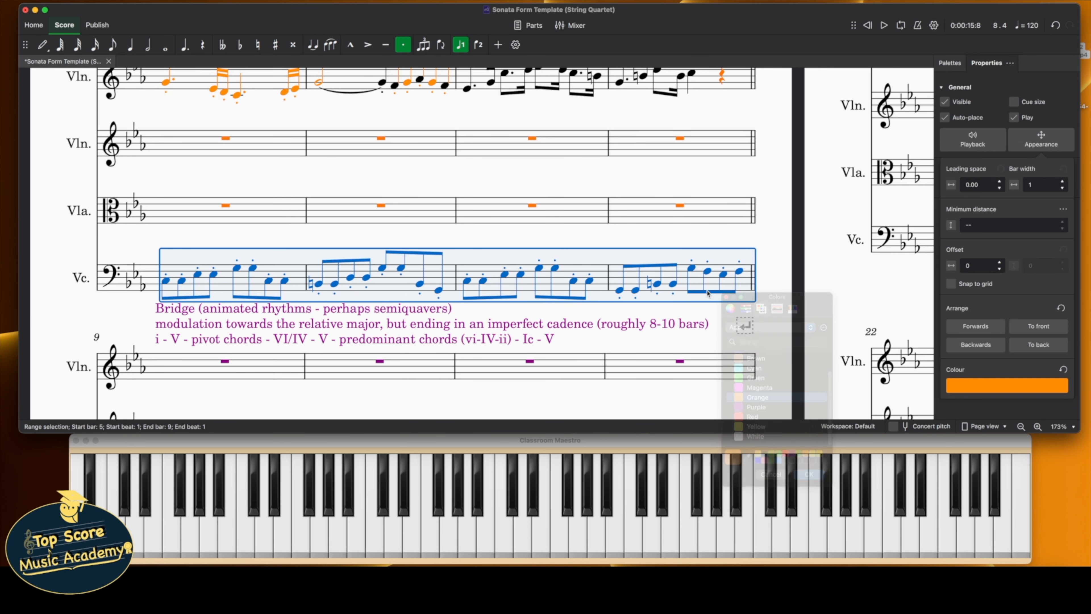
pyautogui.click(765, 231)
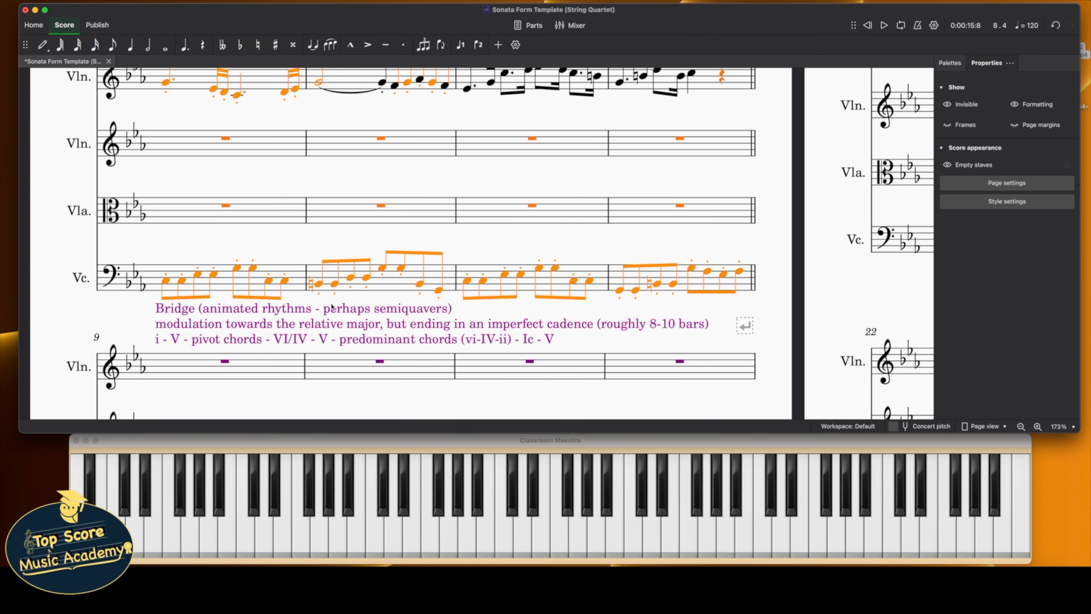
# In the first half of cello bar 5, change the second quaver to D and the fourth quaver to C
pyautogui.scroll(3, 332, 306)
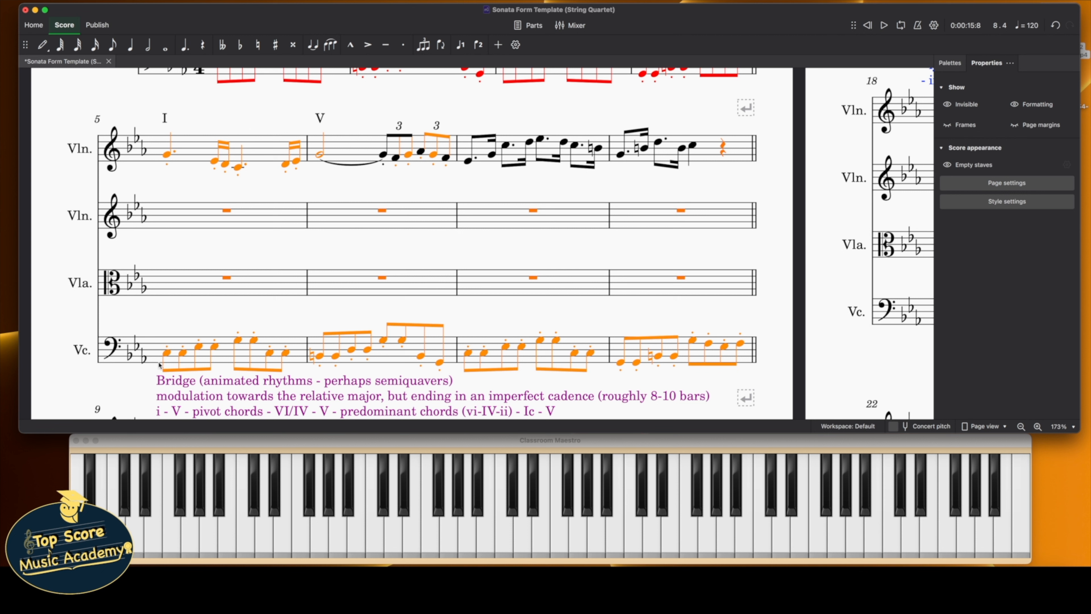
pyautogui.click(183, 355)
pyautogui.press('n')
pyautogui.press('d')
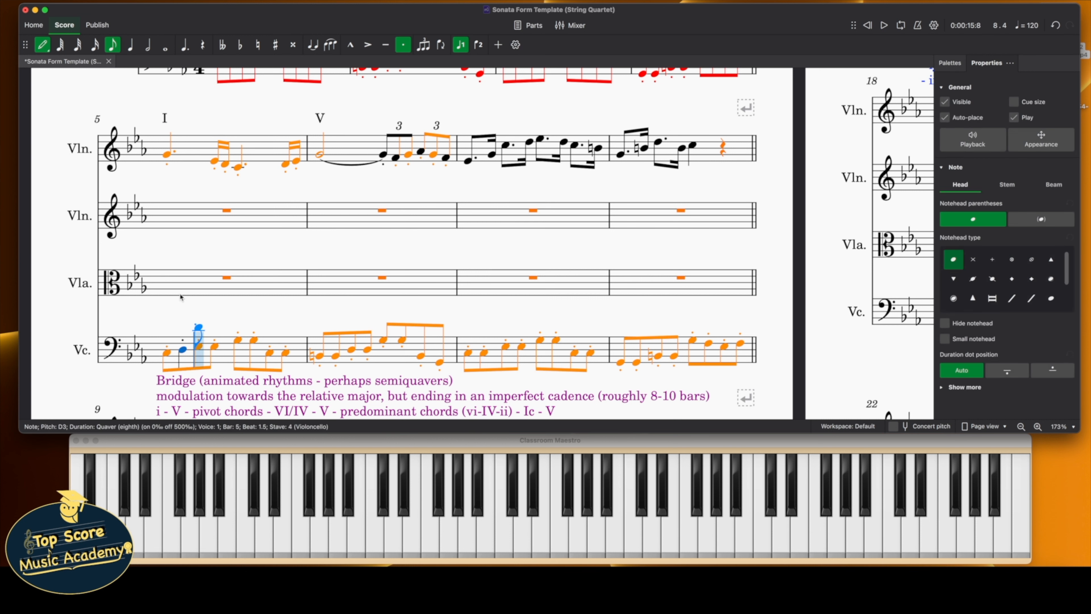
pyautogui.click(43, 44)
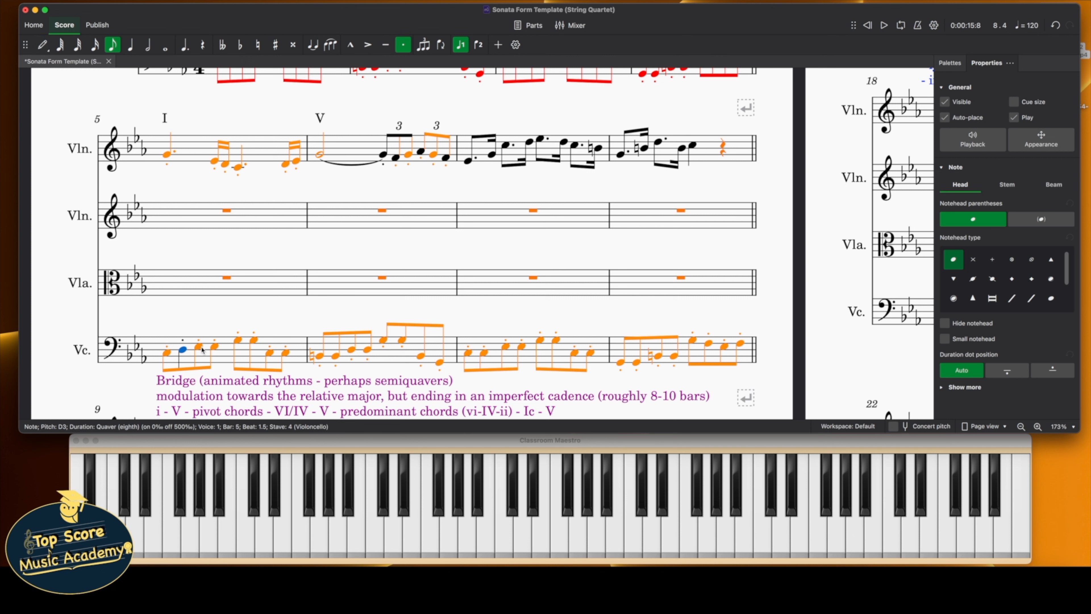
pyautogui.click(214, 347)
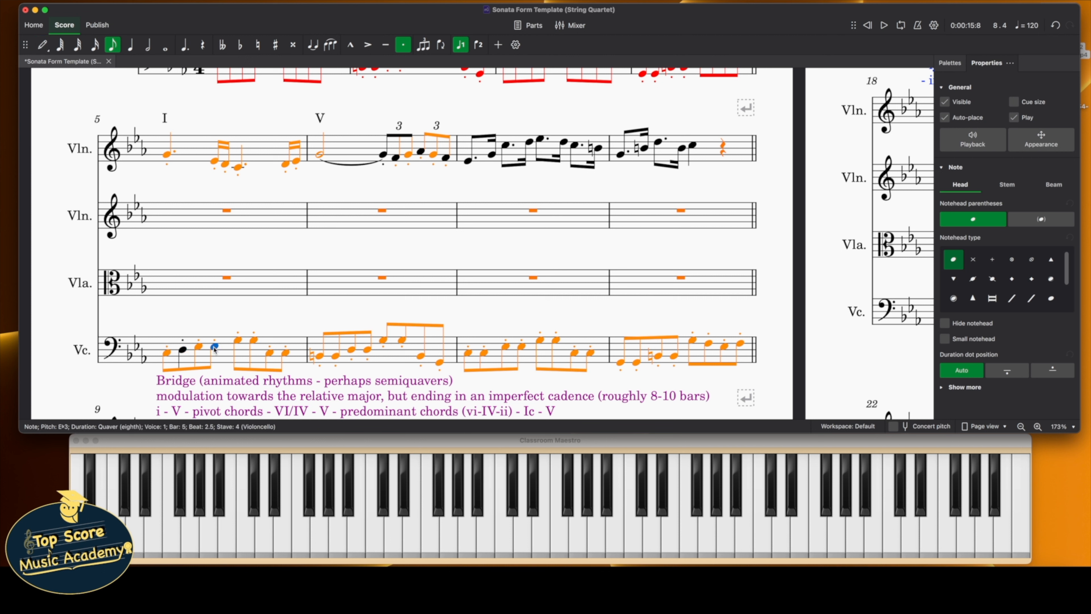
pyautogui.press('n')
pyautogui.press('c')
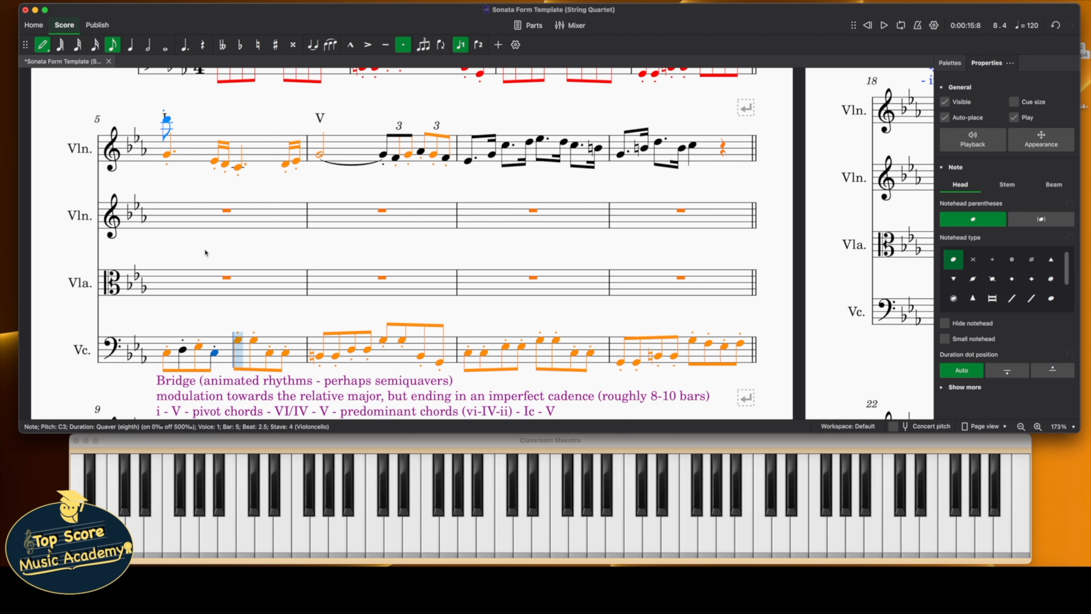
# In the second half of cello bar 5, change the sixth quaver to E flat and the eighth to low G
pyautogui.click(253, 344)
pyautogui.click(253, 340)
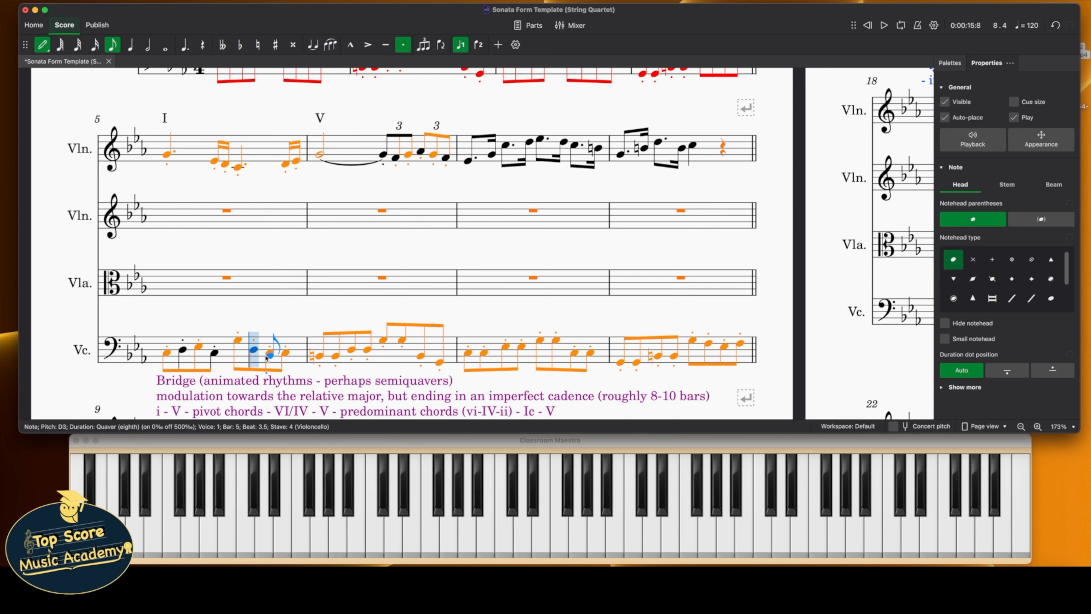
pyautogui.press('Up')
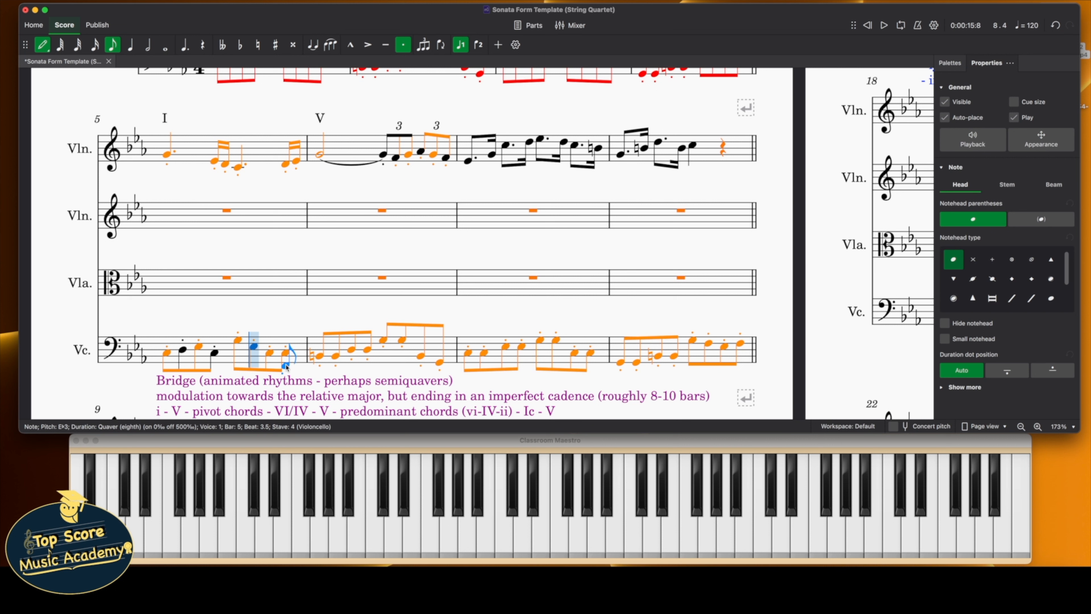
pyautogui.click(291, 355)
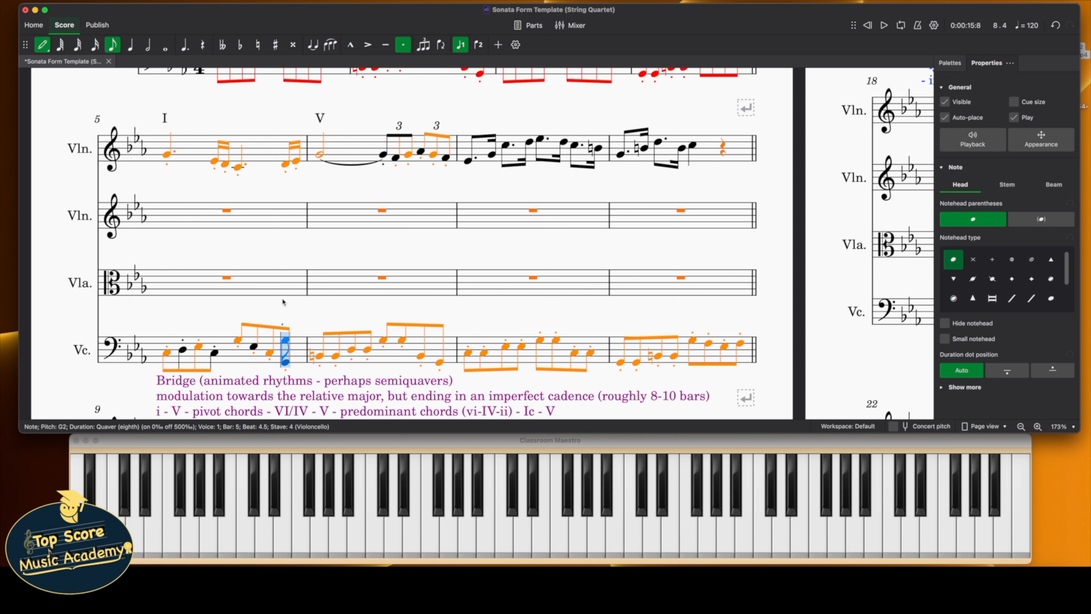
pyautogui.press('Escape')
# Play back the score from the start of bar 5 and stop the playback
pyautogui.click(168, 353)
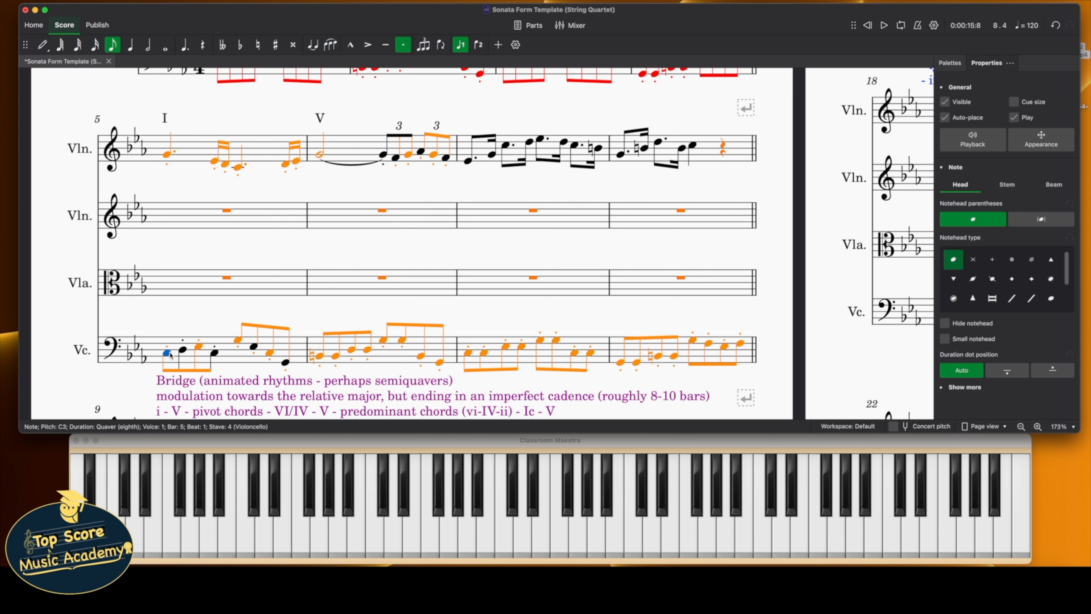
pyautogui.press('space')
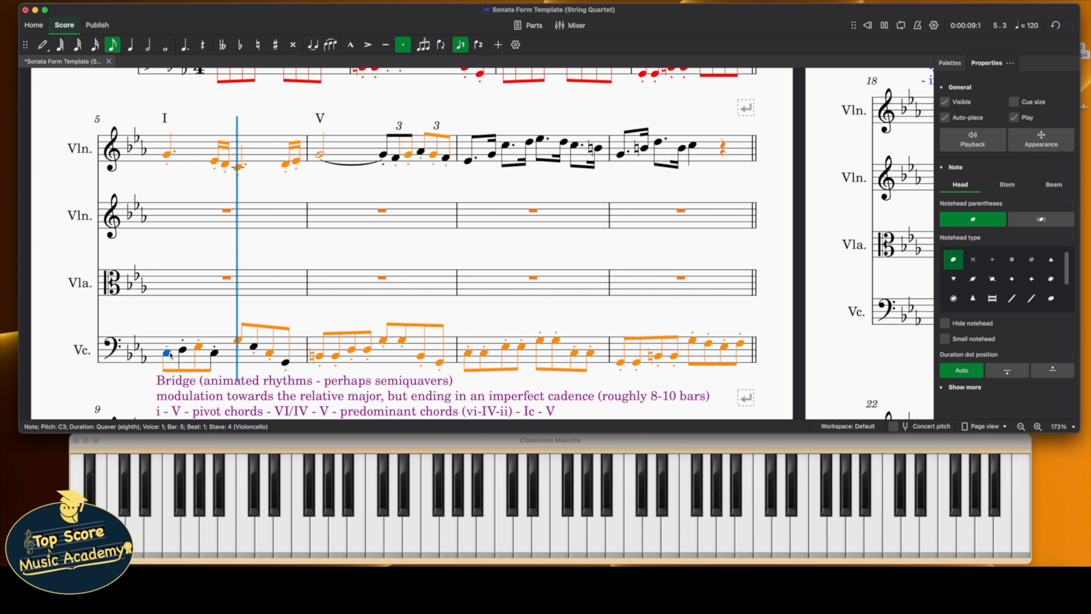
pyautogui.press('space')
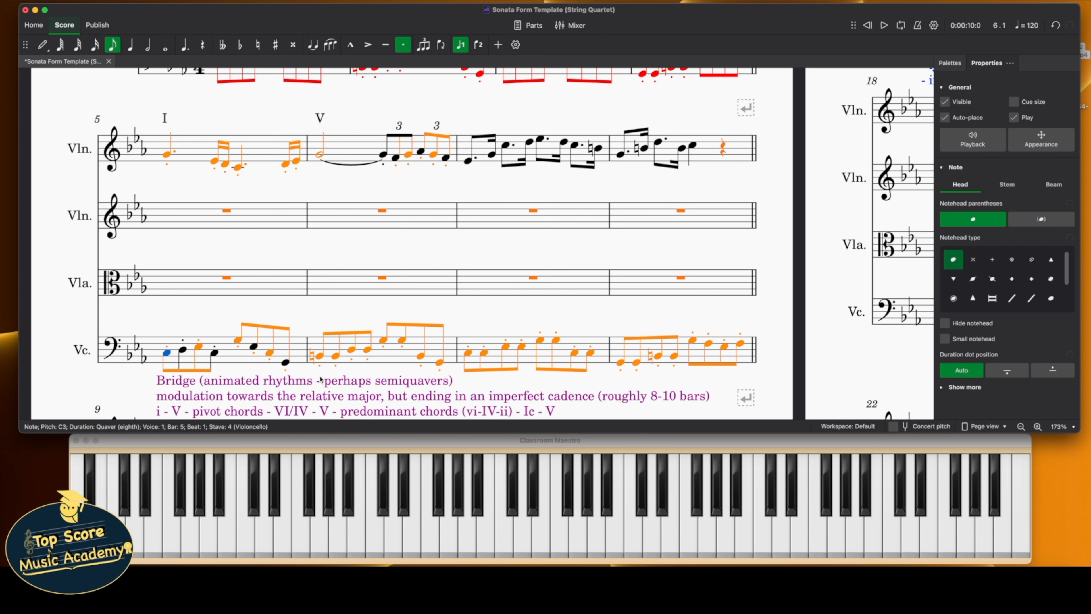
# In cello bar 6, change the fourth quaver to low G and the sixth quaver to D
pyautogui.click(368, 353)
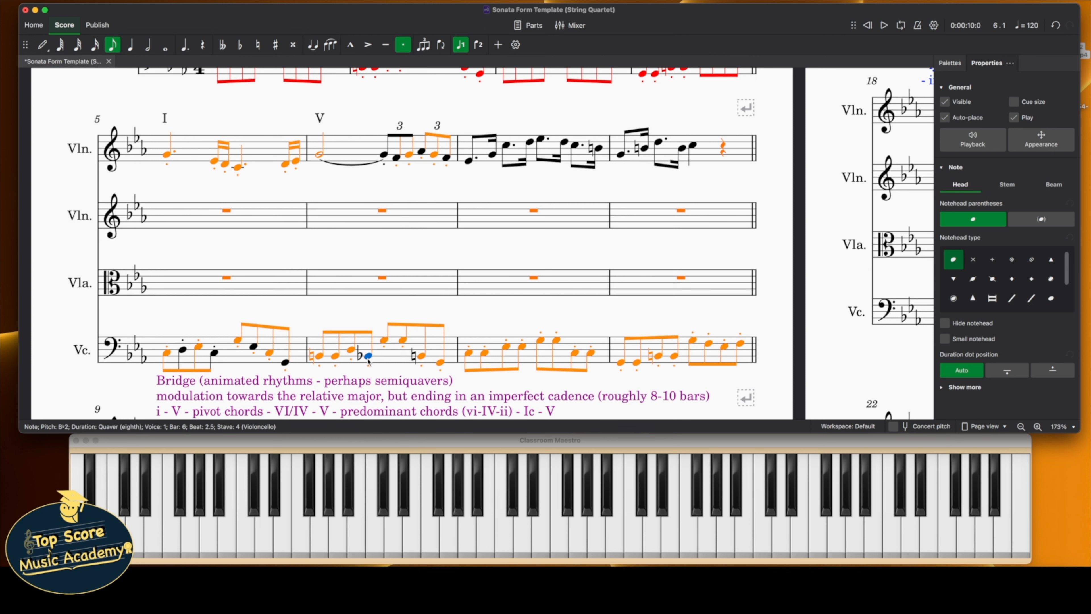
pyautogui.press('g')
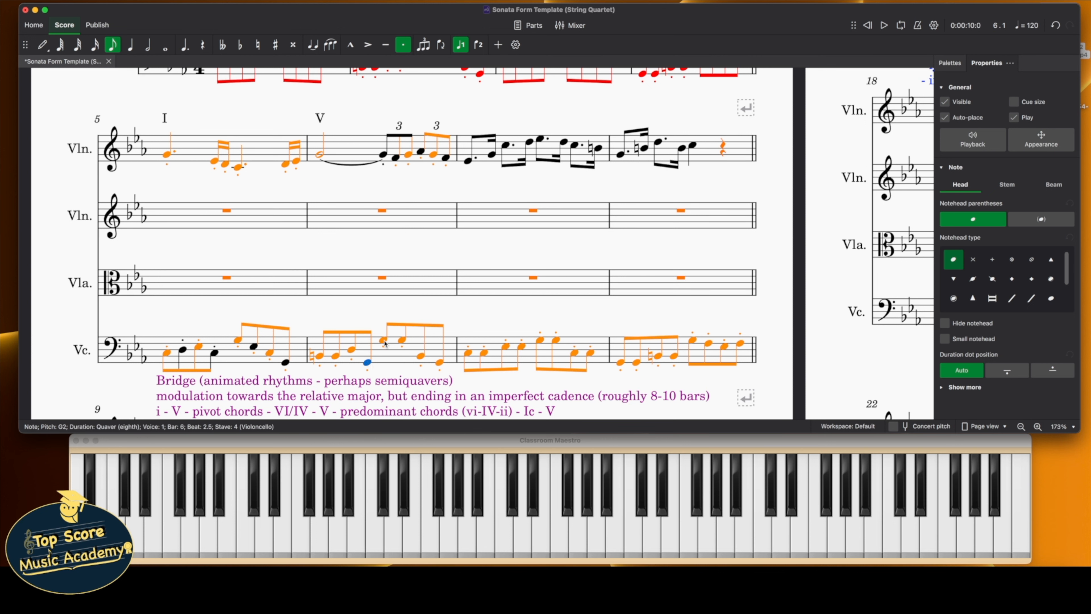
pyautogui.click(402, 340)
pyautogui.press('d')
pyautogui.press('Escape')
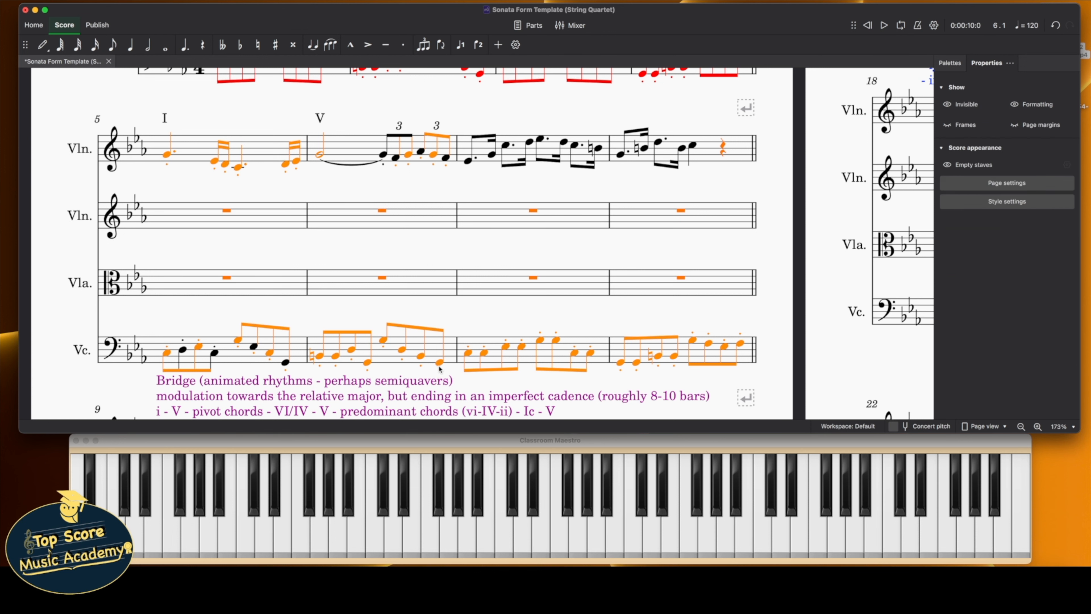
# Replace the cello quavers in bar 7 with crotchets C, A flat, G and G, and enter a crotchet G on beat 1 of bar 8
pyautogui.click(439, 363)
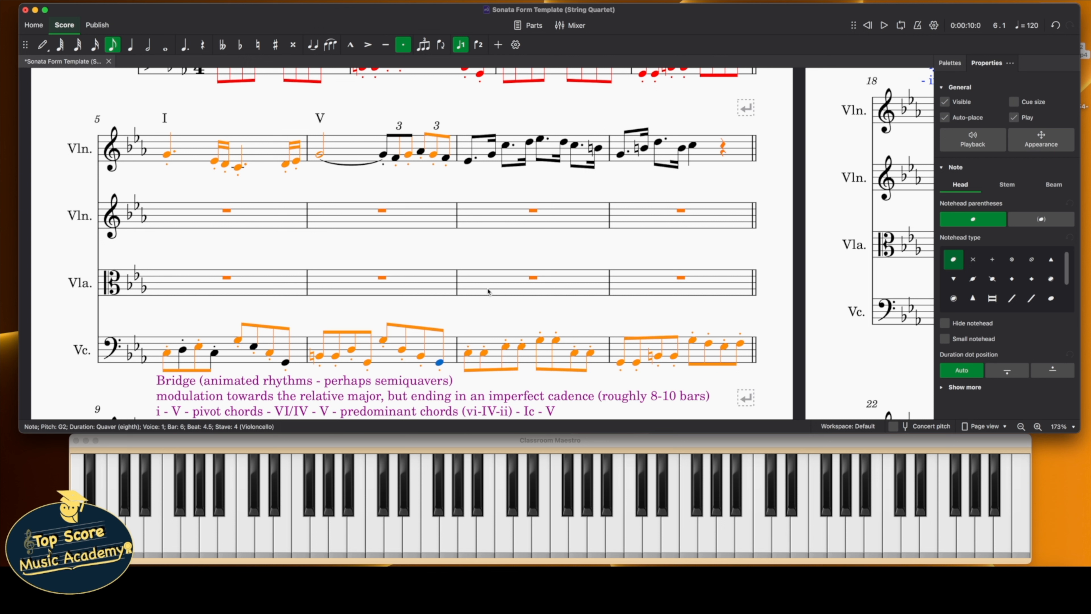
pyautogui.press('n')
pyautogui.press('5')
pyautogui.click(470, 354)
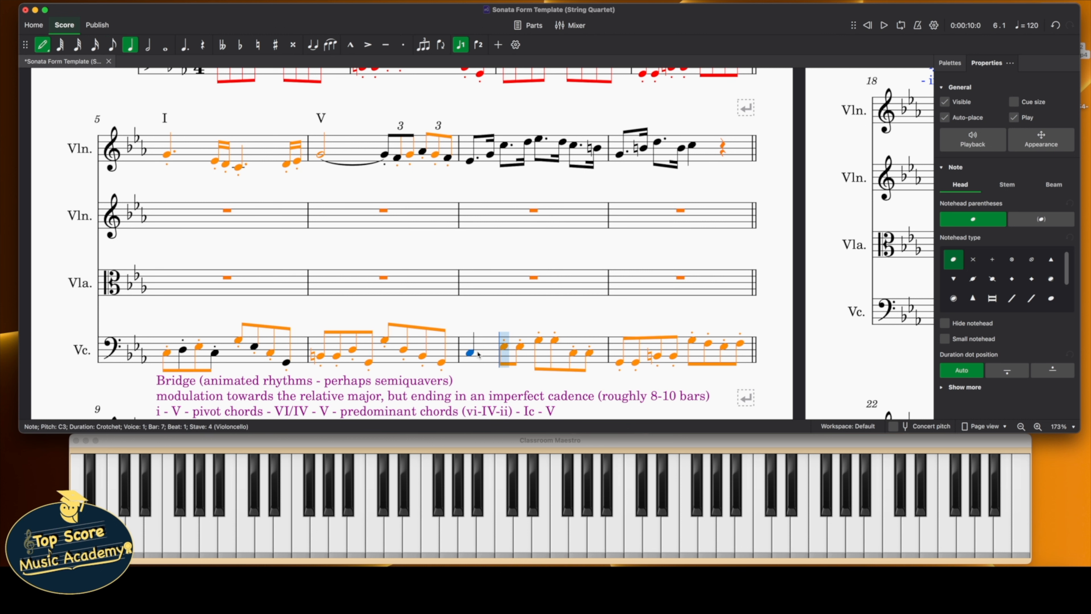
pyautogui.press('a')
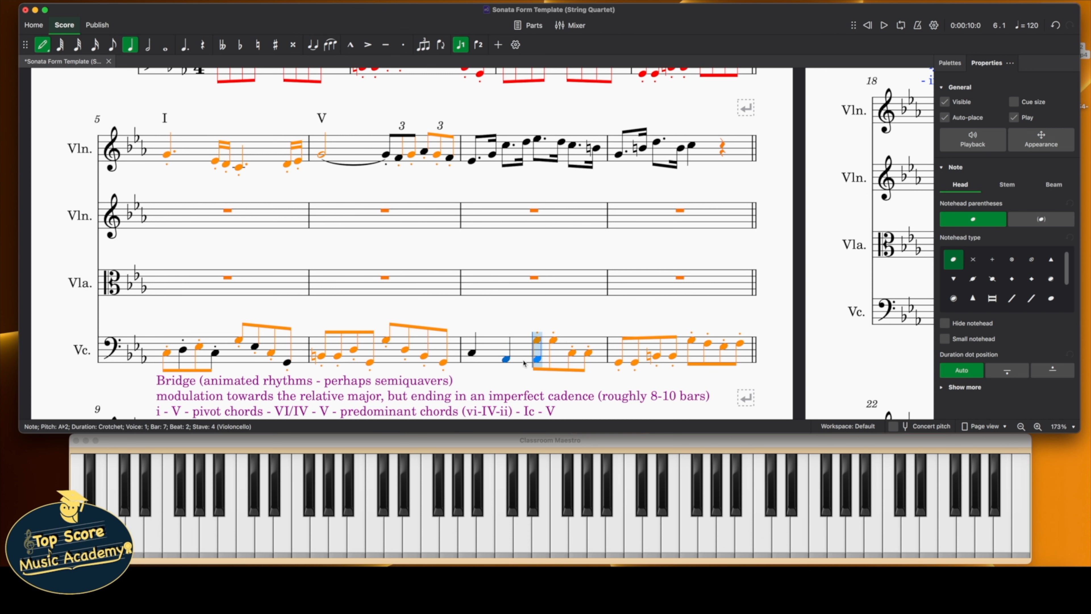
pyautogui.press('g')
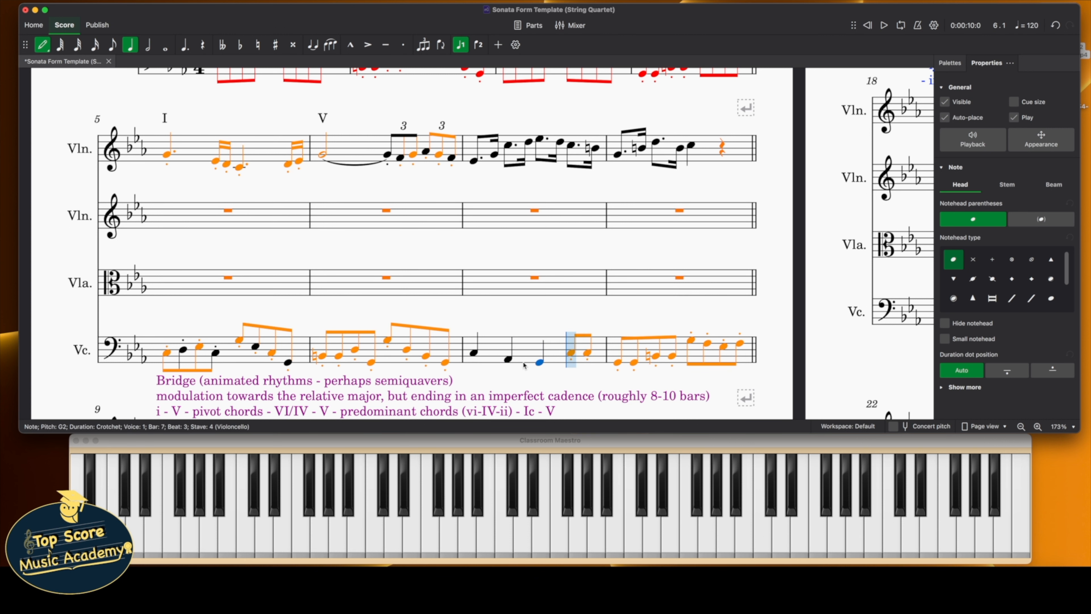
pyautogui.press('g')
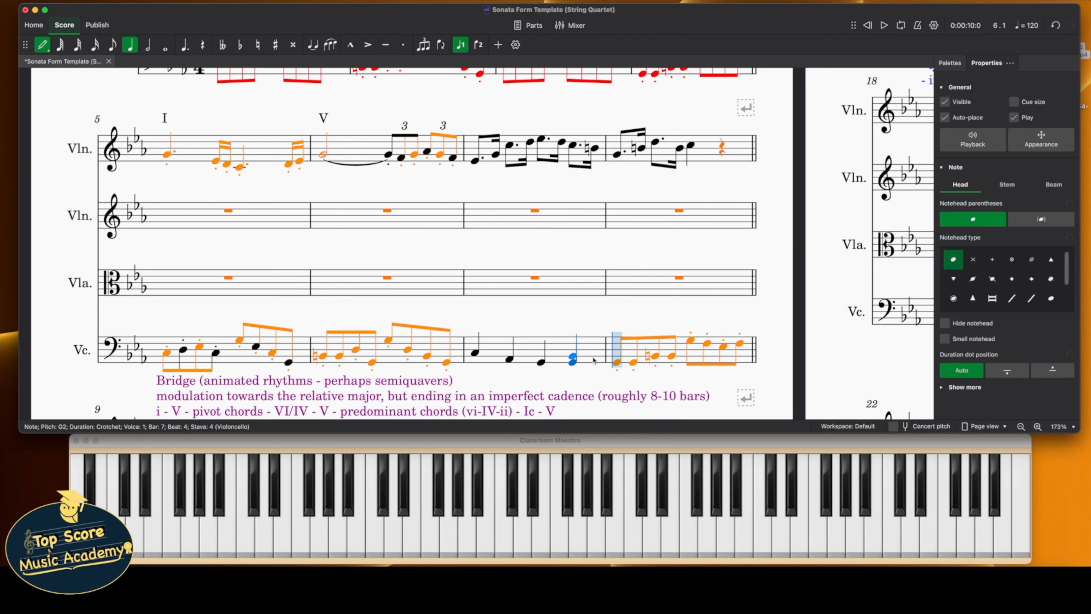
pyautogui.click(616, 362)
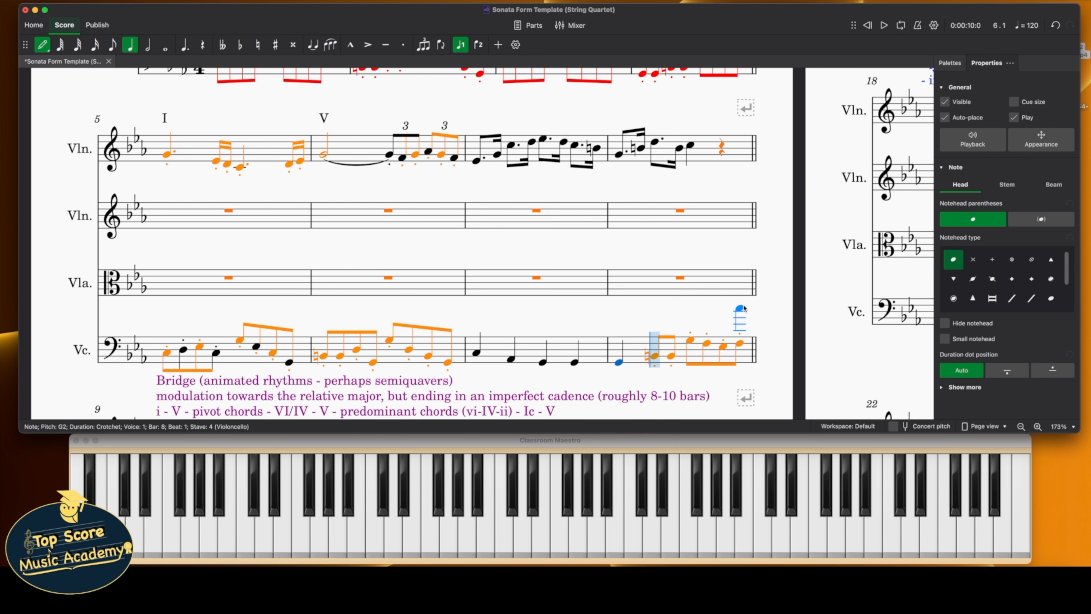
pyautogui.click(95, 44)
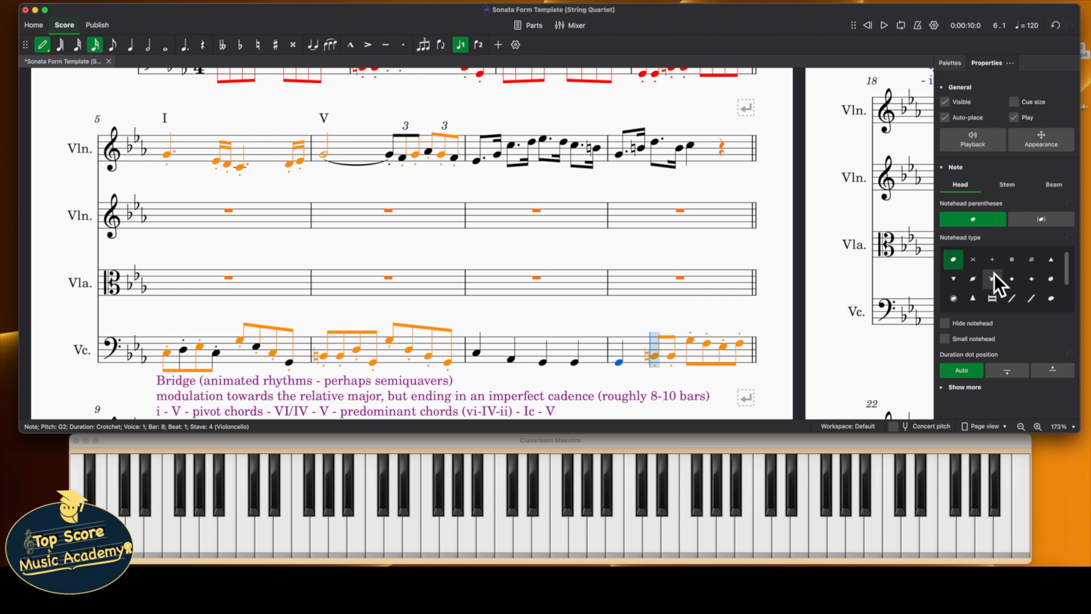
pyautogui.click(950, 63)
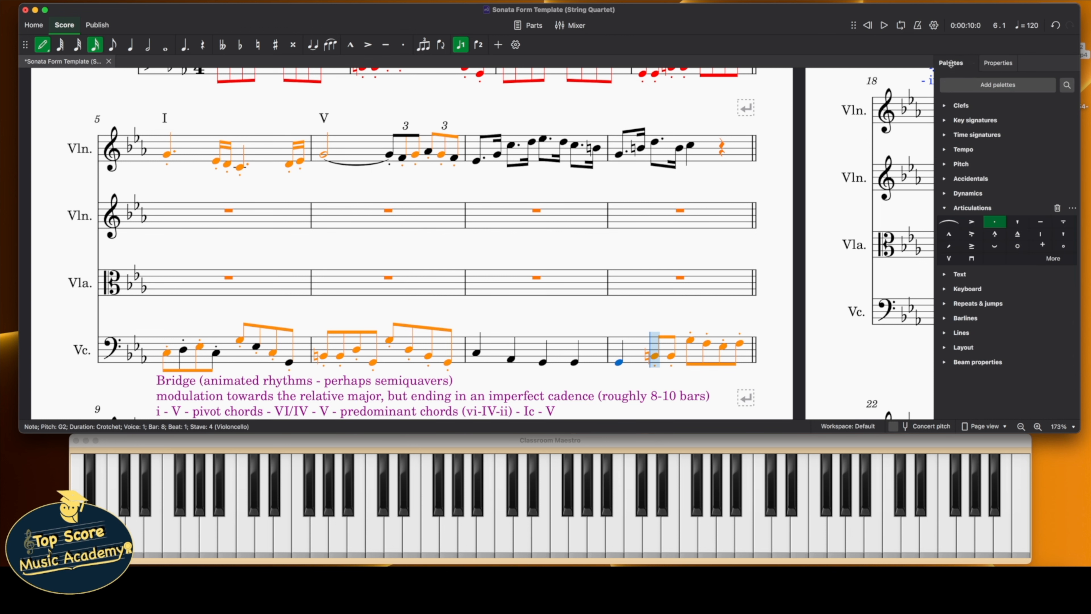
pyautogui.click(996, 226)
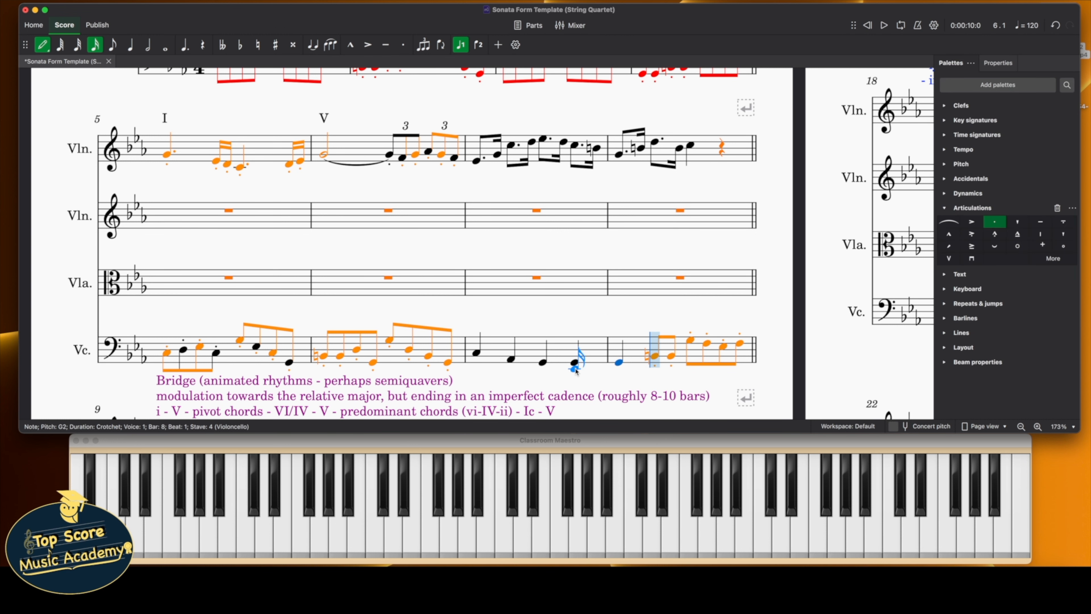
pyautogui.click(653, 341)
pyautogui.click(402, 45)
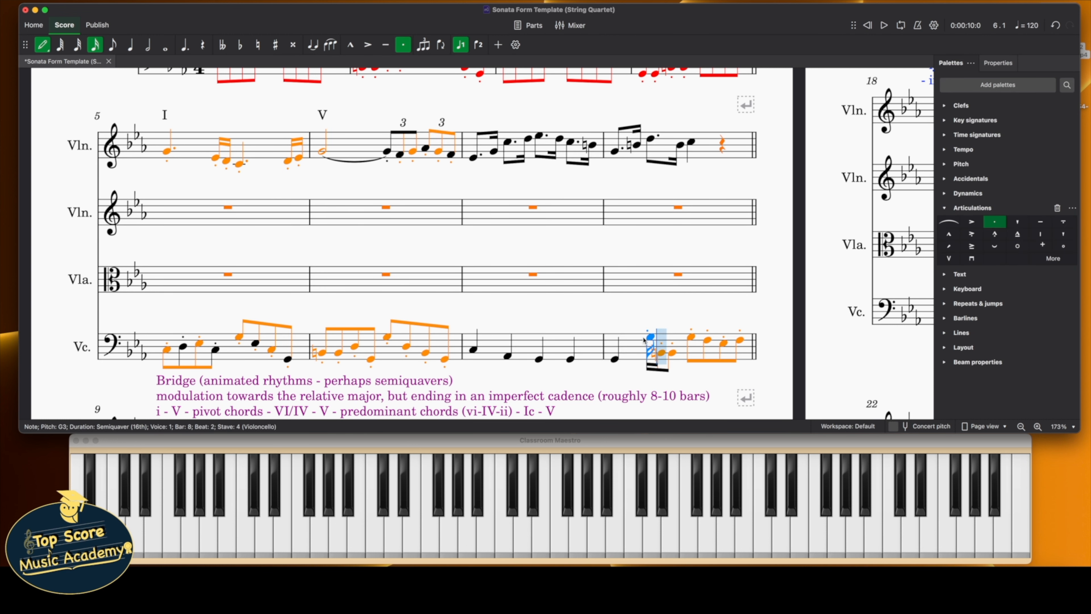
pyautogui.click(667, 343)
pyautogui.click(670, 343)
pyautogui.press('super+z')
pyautogui.press('super+z')
pyautogui.press('super+z')
pyautogui.click(42, 44)
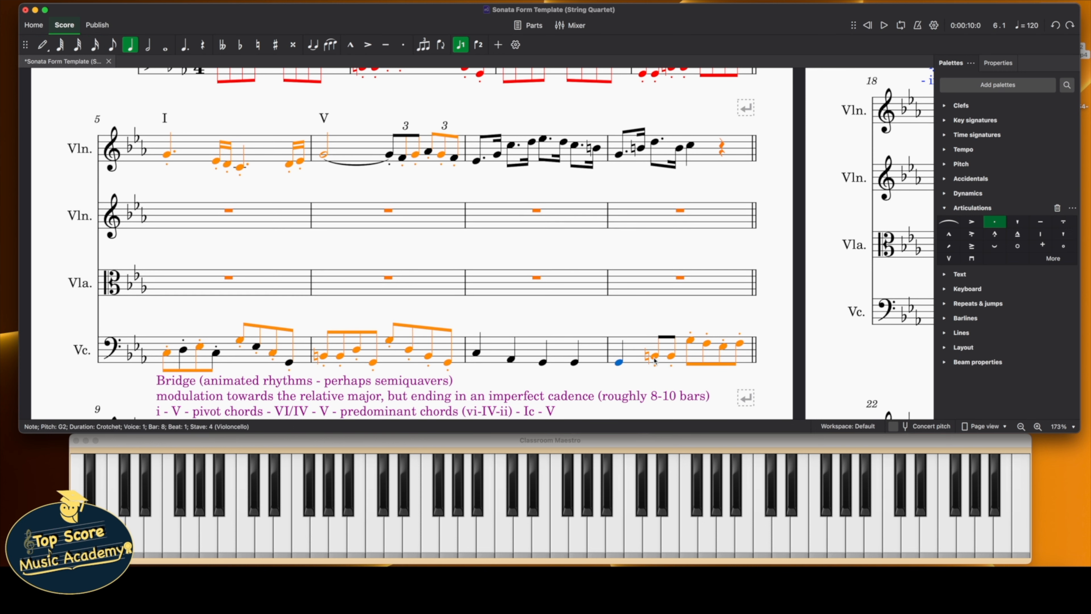
# Delete the two quavers on beat 2 of cello bar 8
pyautogui.click(664, 360)
pyautogui.click(671, 356)
pyautogui.keyDown('shift'); pyautogui.click(657, 360); pyautogui.keyUp('shift')
pyautogui.press('Delete')
# Fill beat 2 of cello bar 8 with staccato semiquavers G, F, E flat and D
pyautogui.click(43, 45)
pyautogui.click(95, 44)
pyautogui.click(653, 356)
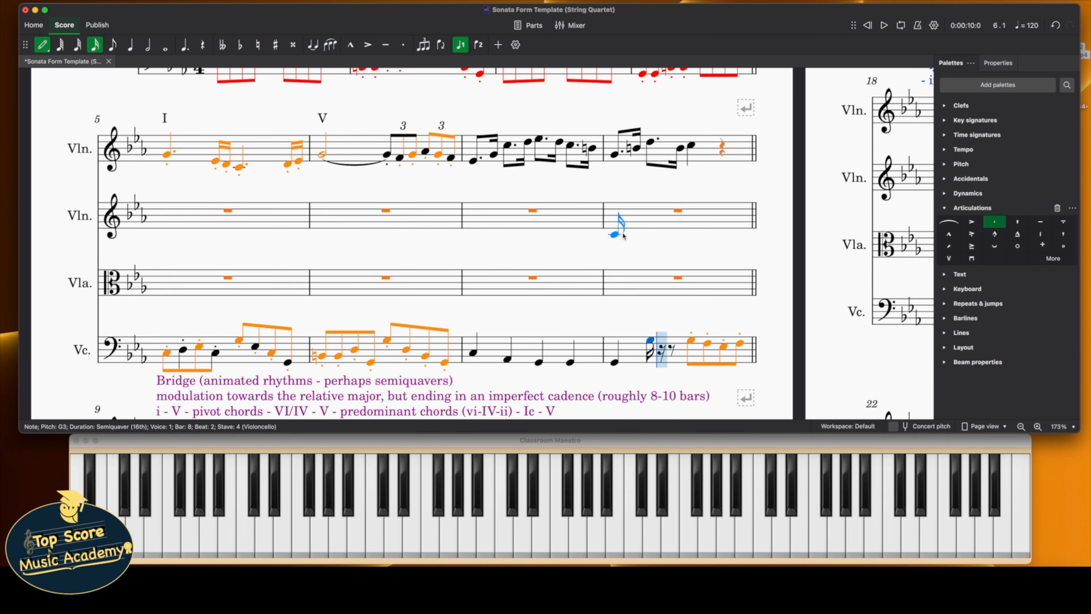
pyautogui.press('super+z')
pyautogui.click(403, 45)
pyautogui.press('g')
pyautogui.press('f')
pyautogui.press('e')
pyautogui.press('d')
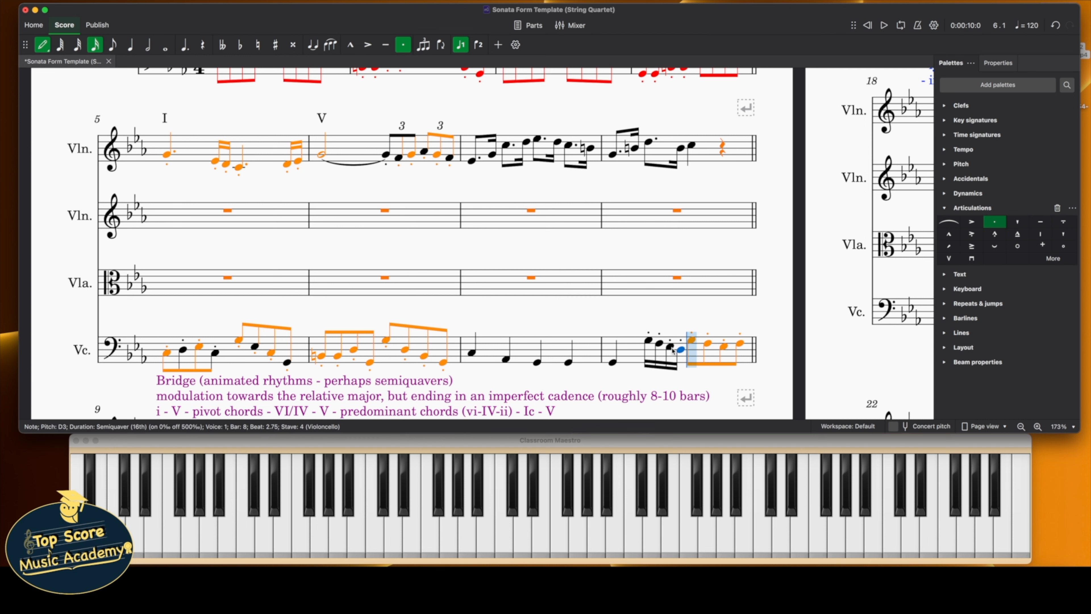
# Enter a staccato crotchet C on beat 3 of cello bar 8 and end note input
pyautogui.press('5')
pyautogui.press('c')
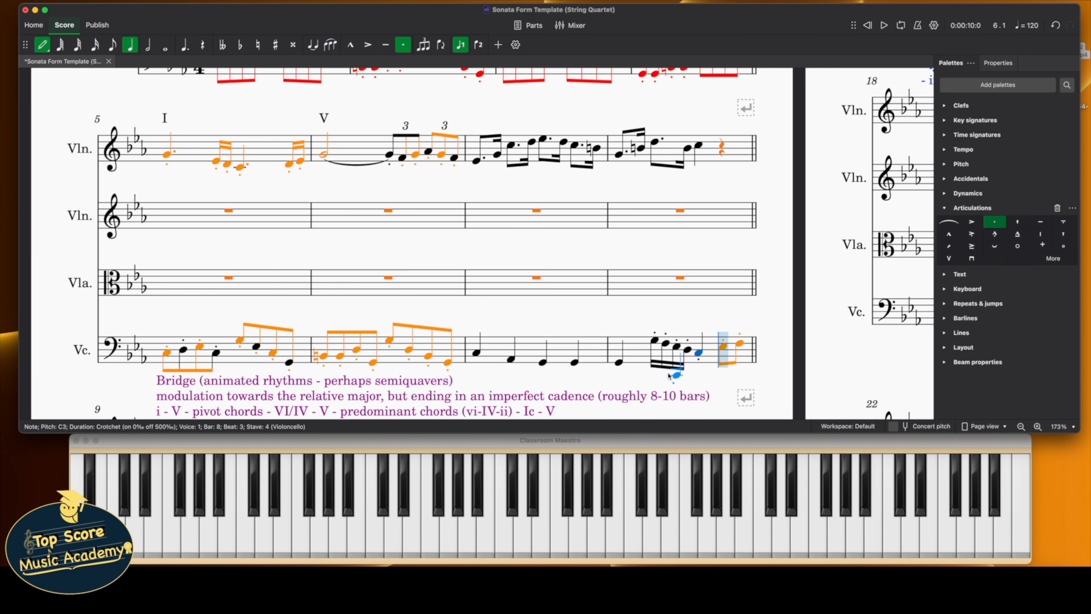
pyautogui.click(43, 45)
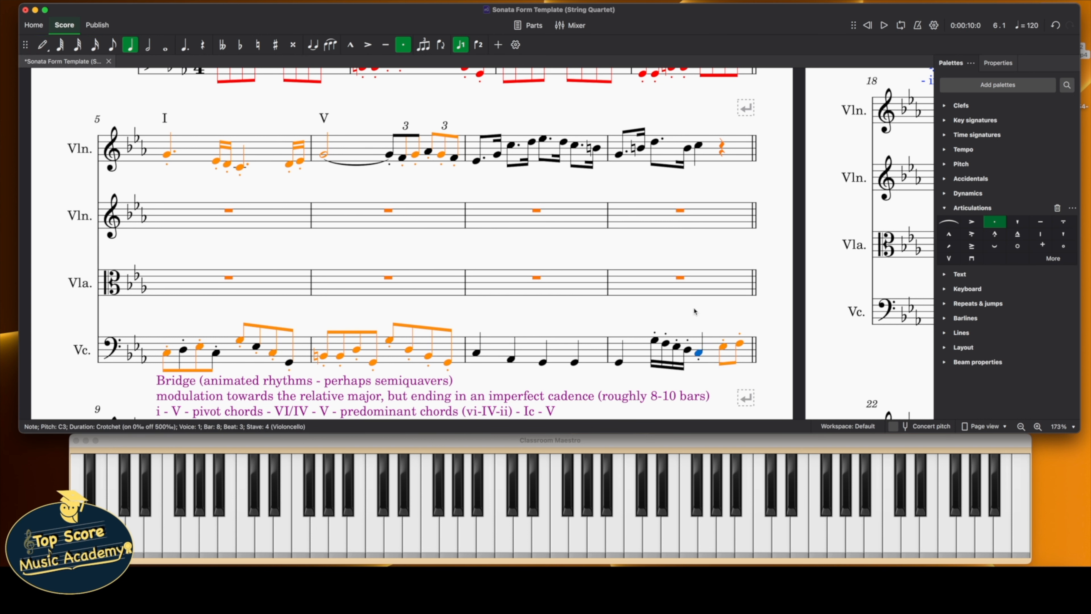
# Delete the two quavers on beat 4 of cello bar 8 and replace them with a single crotchet rest
pyautogui.click(721, 347)
pyautogui.keyDown('shift'); pyautogui.click(741, 343); pyautogui.keyUp('shift')
pyautogui.click(741, 343)
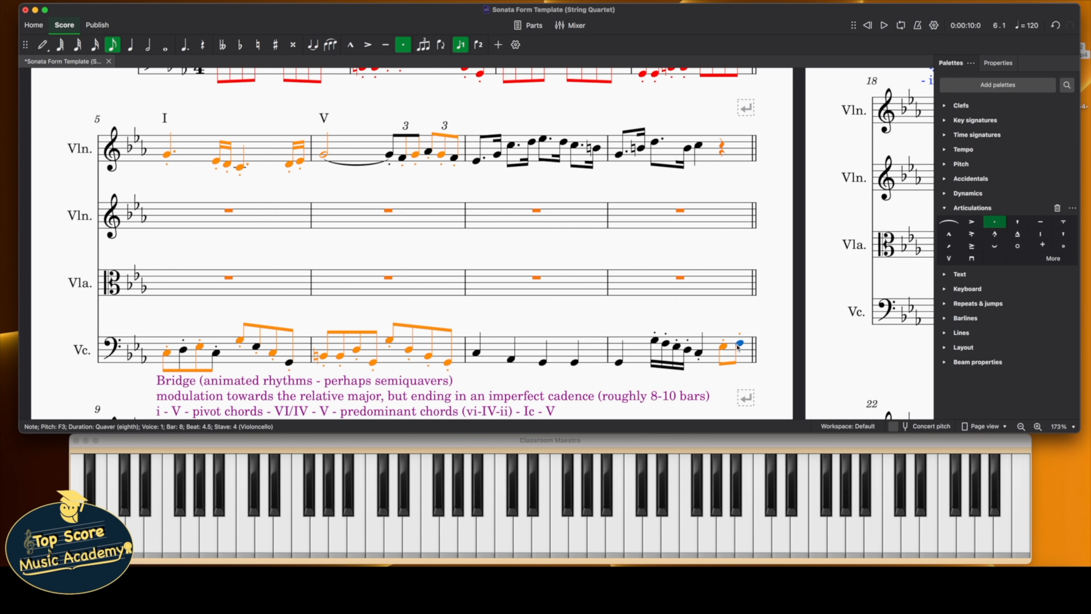
pyautogui.click(729, 350)
pyautogui.click(724, 347)
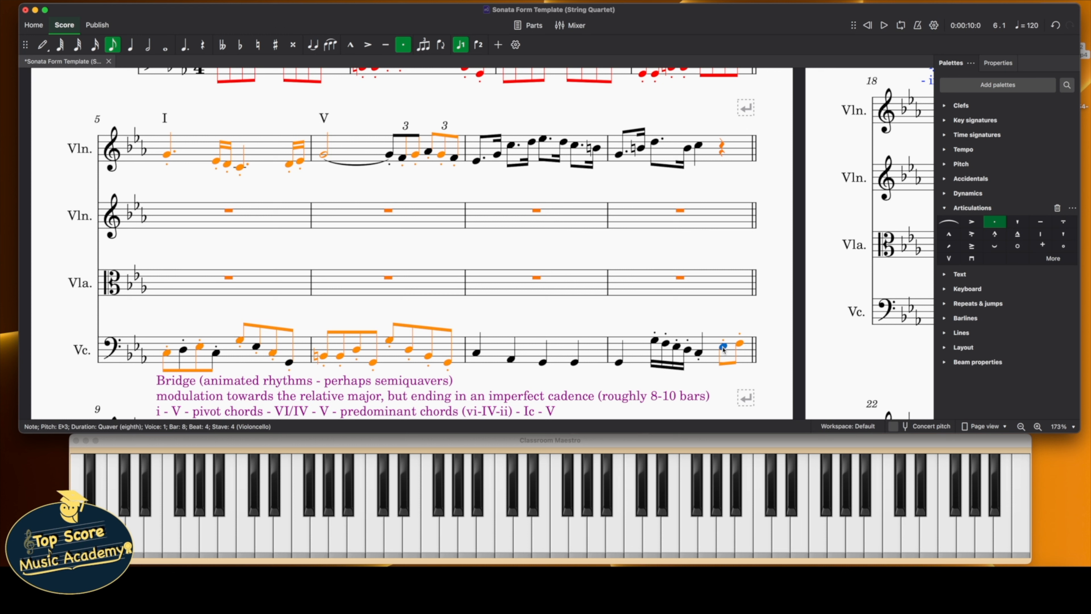
pyautogui.press('Delete')
pyautogui.click(738, 345)
pyautogui.press('Delete')
pyautogui.click(727, 352)
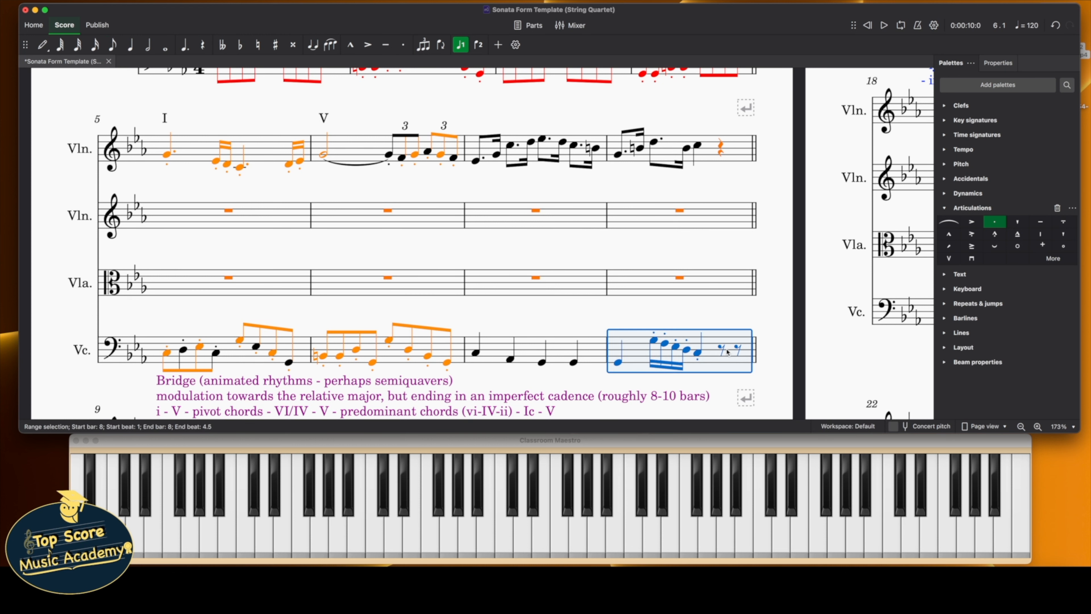
pyautogui.click(721, 350)
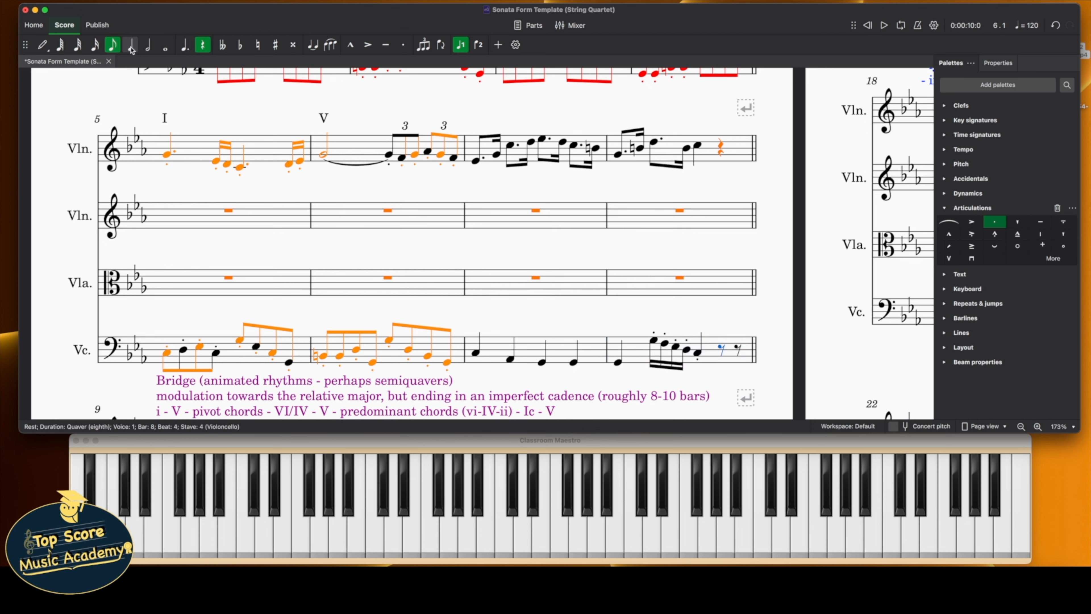
pyautogui.press('5')
pyautogui.press('Escape')
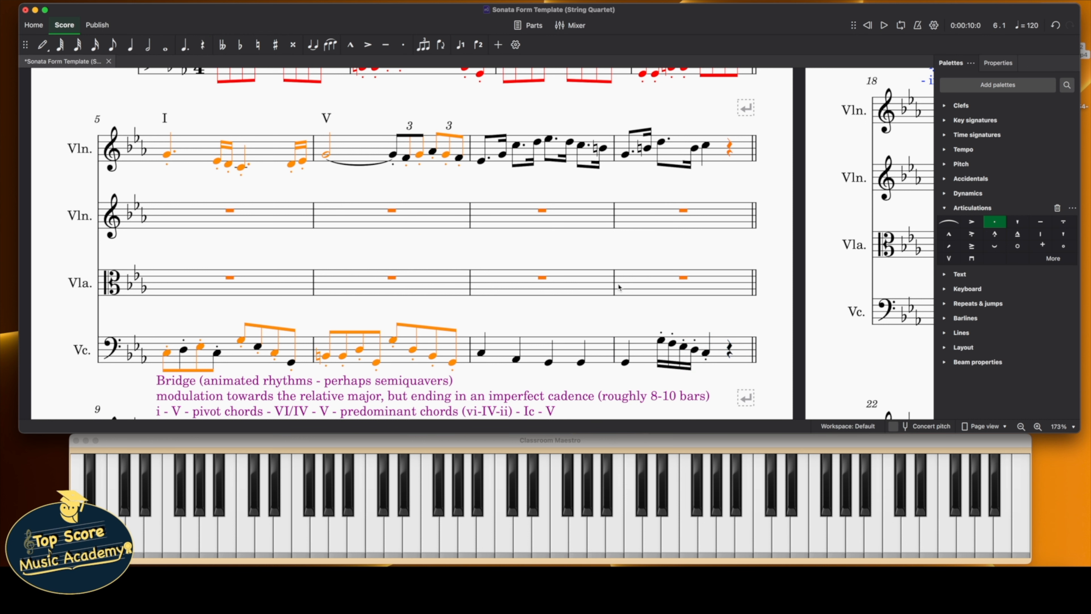
# Colour everything in bars 5 to 8 of all four staves orange
pyautogui.click(736, 349)
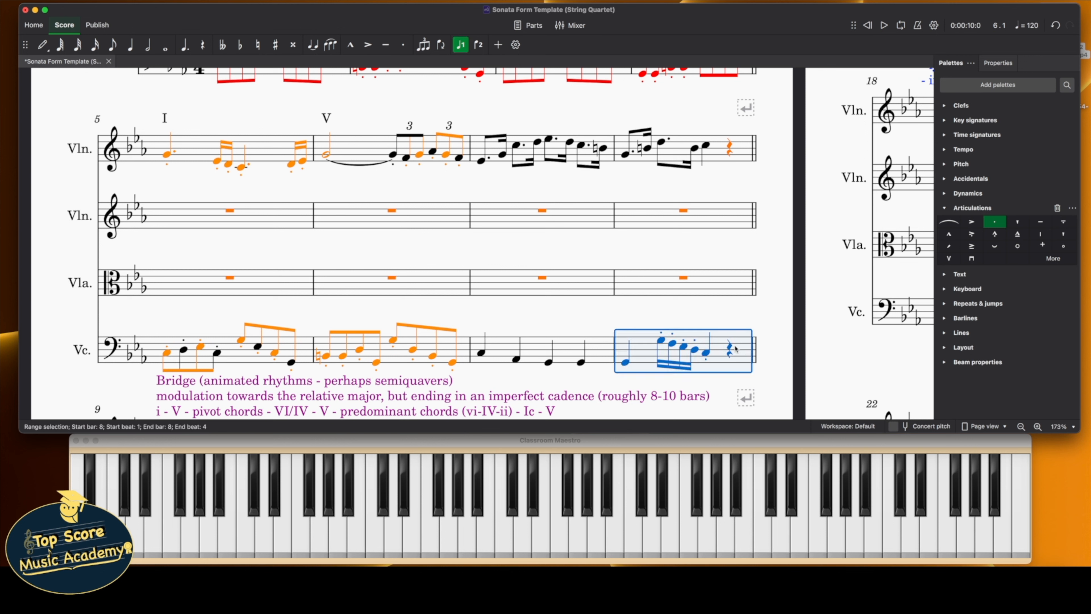
pyautogui.keyDown('shift'); pyautogui.click(202, 150); pyautogui.keyUp('shift')
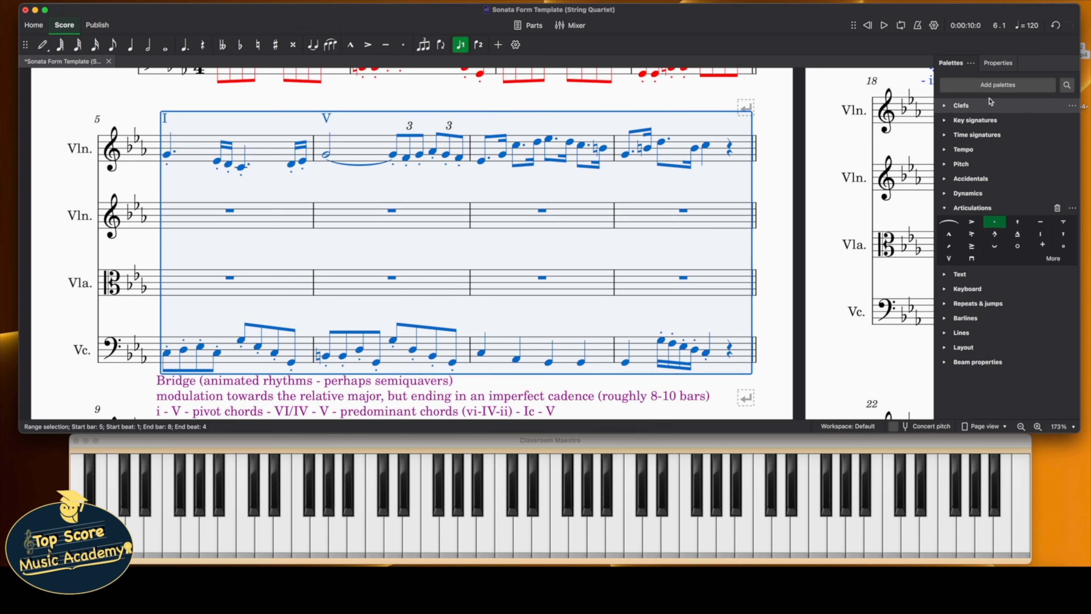
pyautogui.click(999, 64)
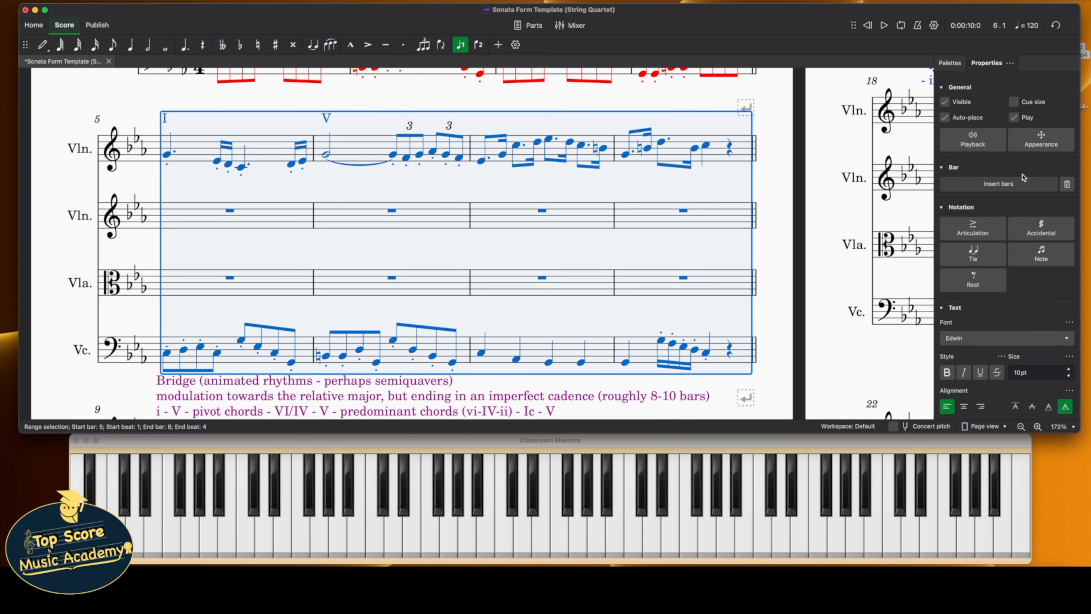
pyautogui.click(1045, 145)
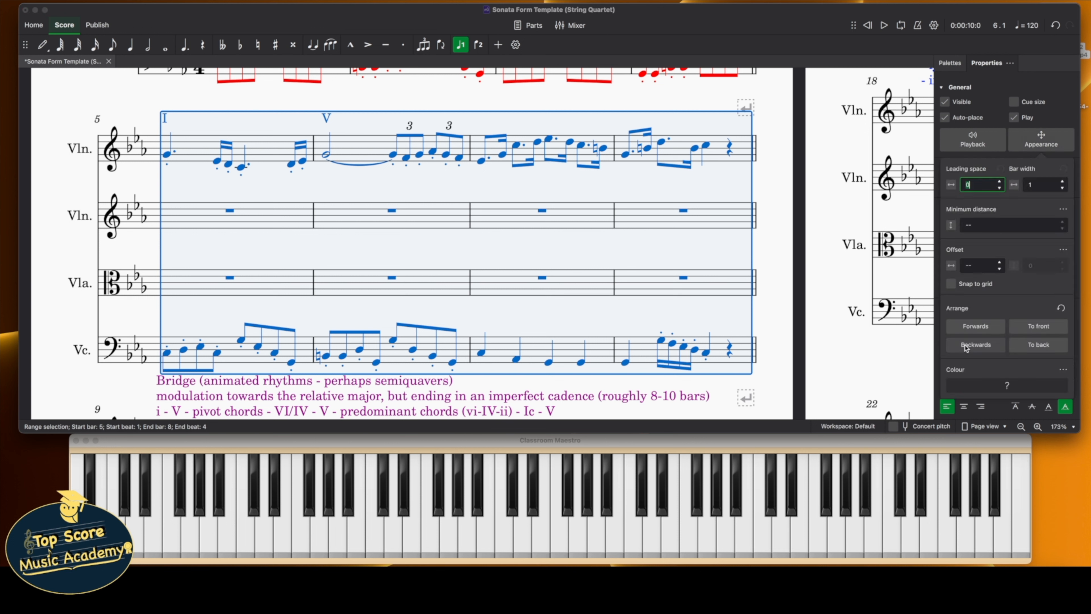
pyautogui.click(970, 384)
pyautogui.click(746, 398)
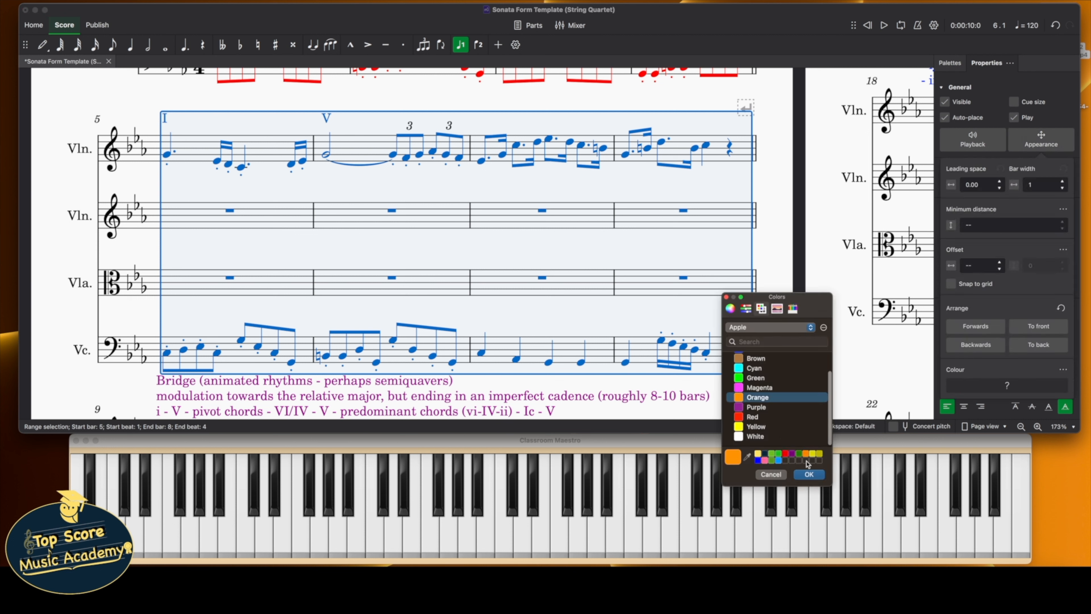
pyautogui.click(809, 474)
pyautogui.click(783, 261)
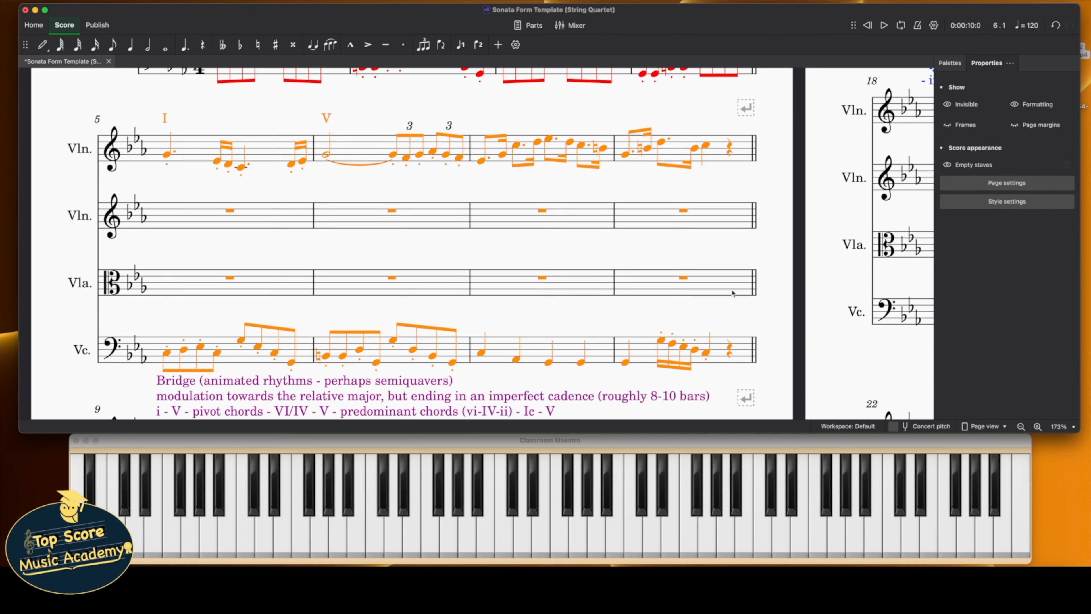
# Play back bars 5 to 8 with loop playback on, and switch looping off after stopping
pyautogui.scroll(2, 498, 226)
pyautogui.scroll(2, 497, 225)
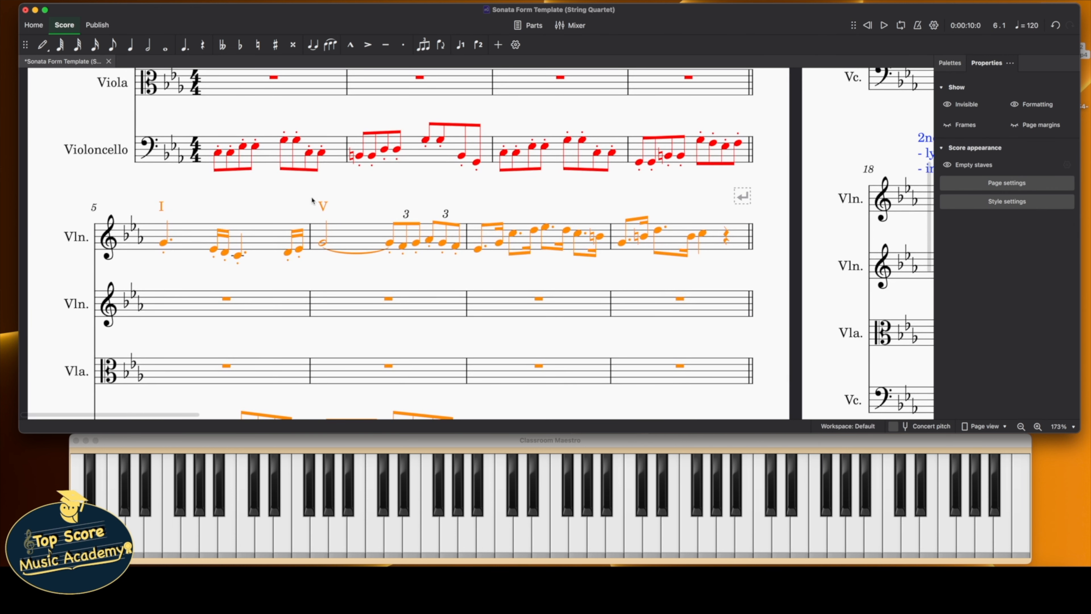
pyautogui.scroll(-3, 471, 261)
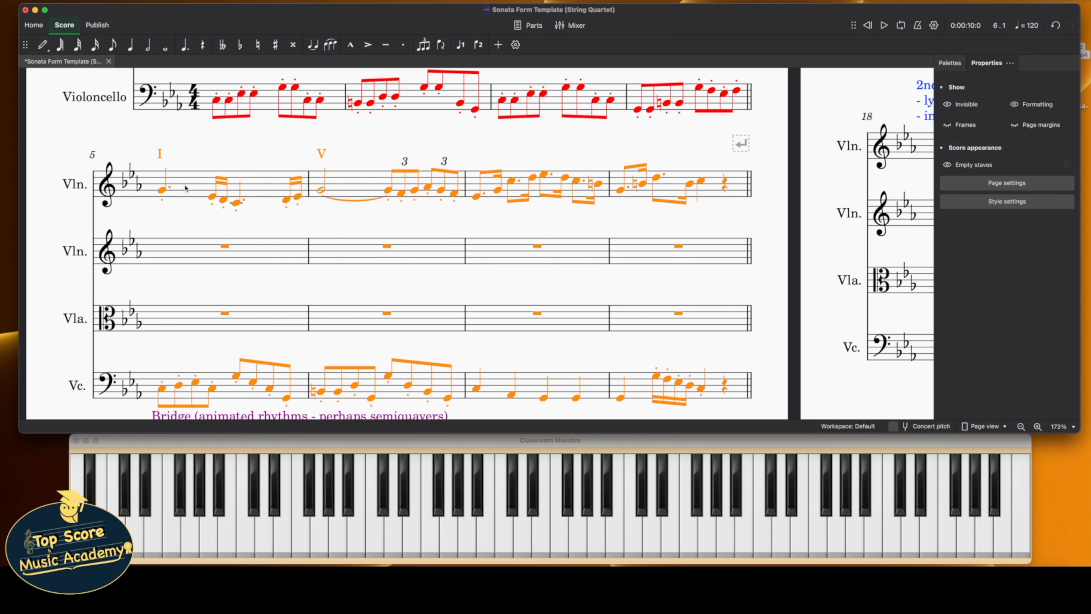
pyautogui.click(901, 25)
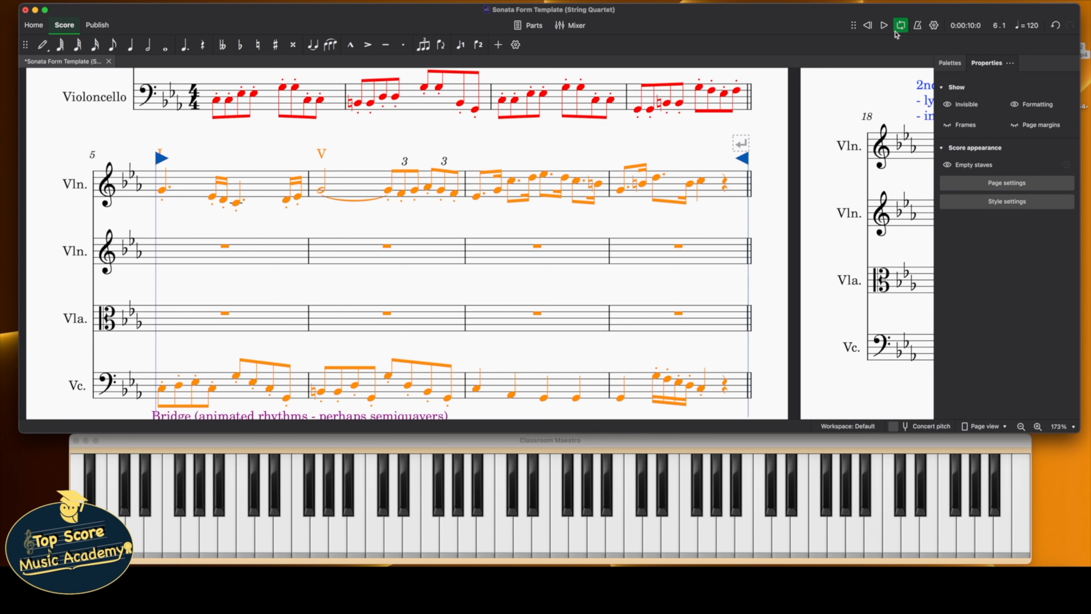
pyautogui.click(882, 27)
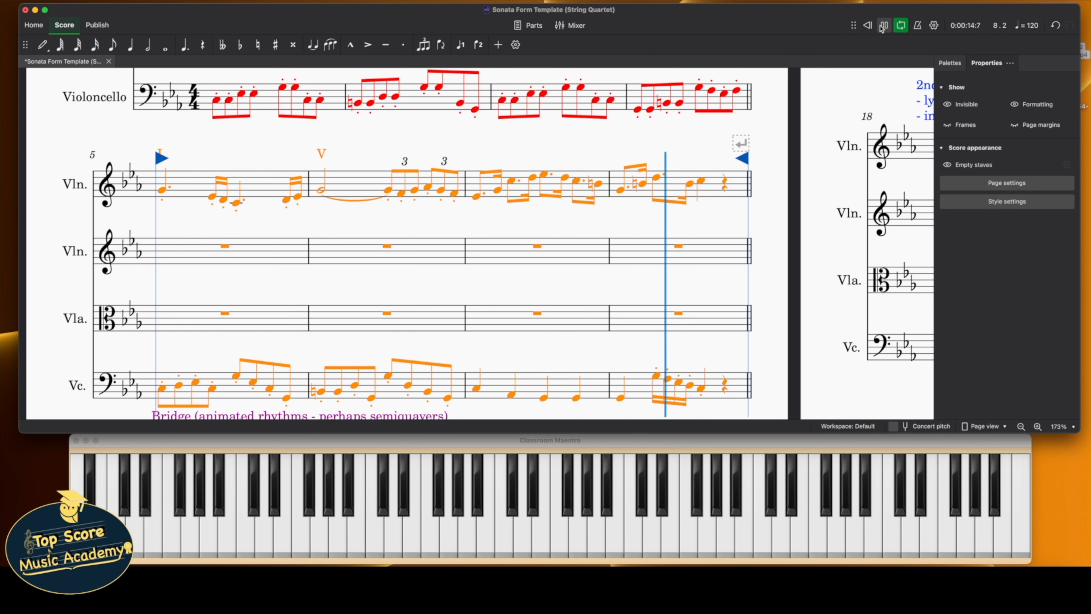
pyautogui.click(883, 25)
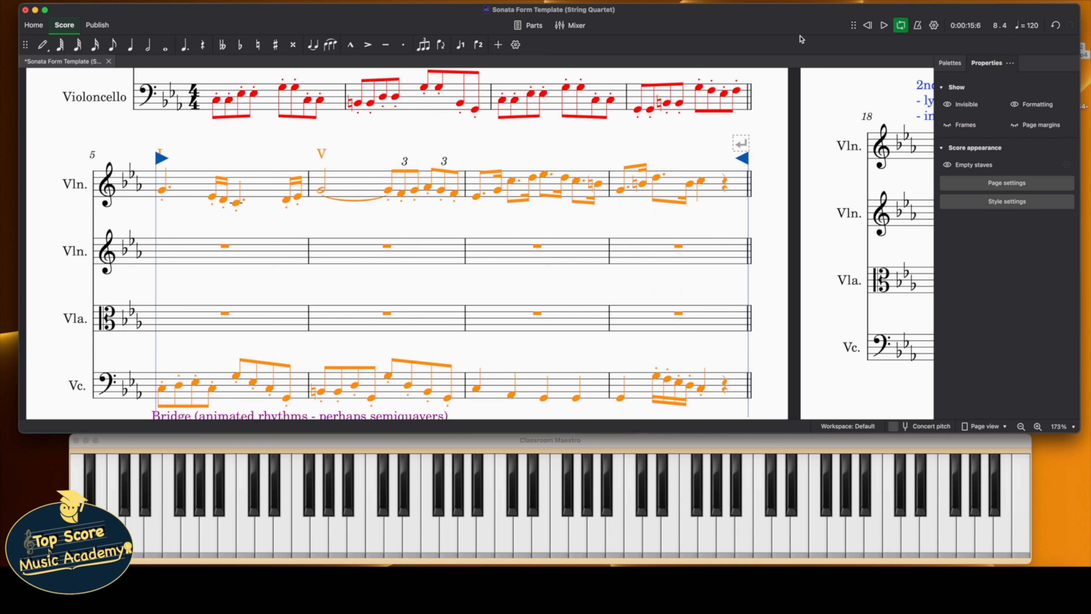
pyautogui.click(900, 26)
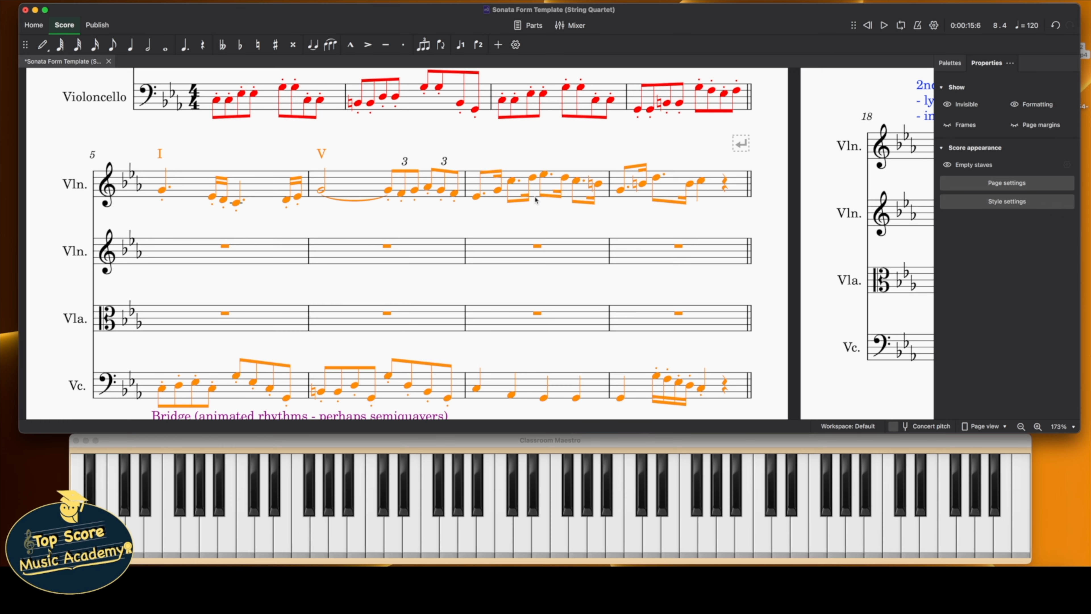
# Copy the second violin part from bars 1 to 4 into bars 5 to 8 of the same stave
pyautogui.scroll(3, 537, 198)
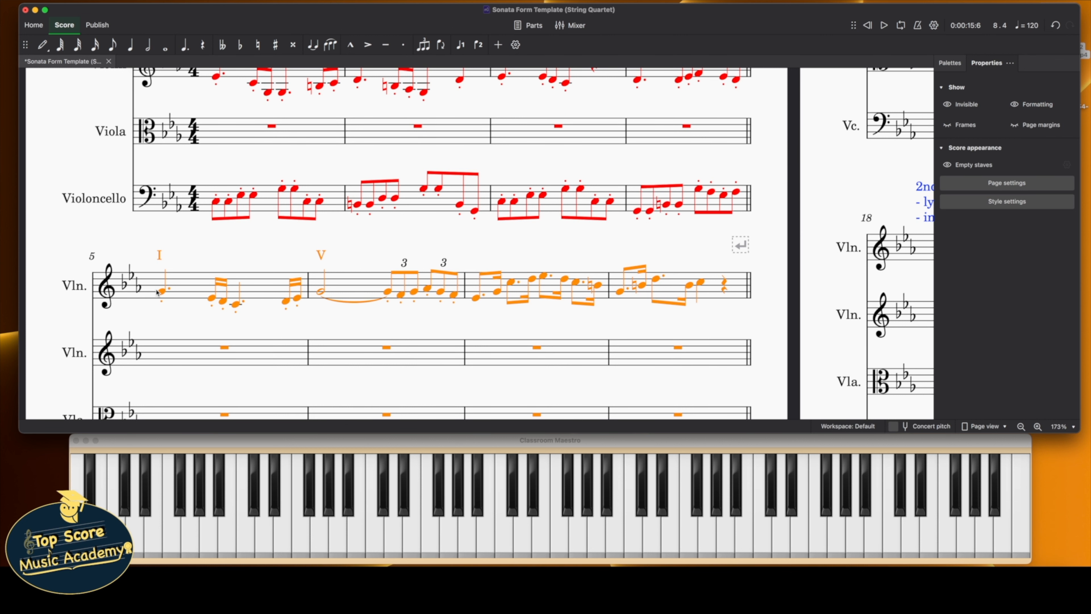
pyautogui.scroll(3, 157, 292)
pyautogui.click(228, 163)
pyautogui.keyDown('shift'); pyautogui.click(630, 176); pyautogui.keyUp('shift')
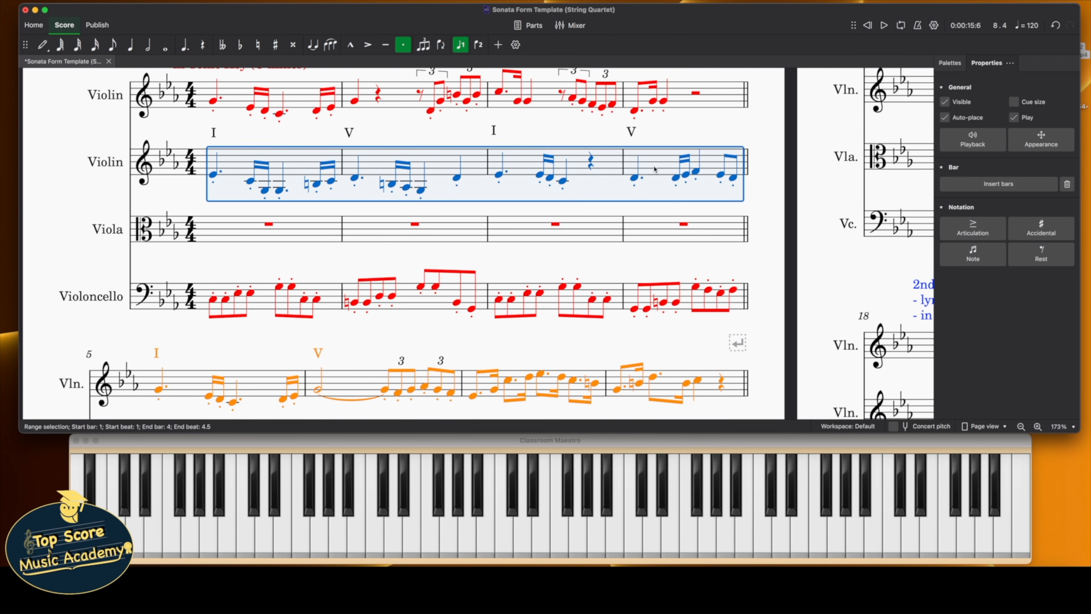
pyautogui.scroll(-5, 209, 297)
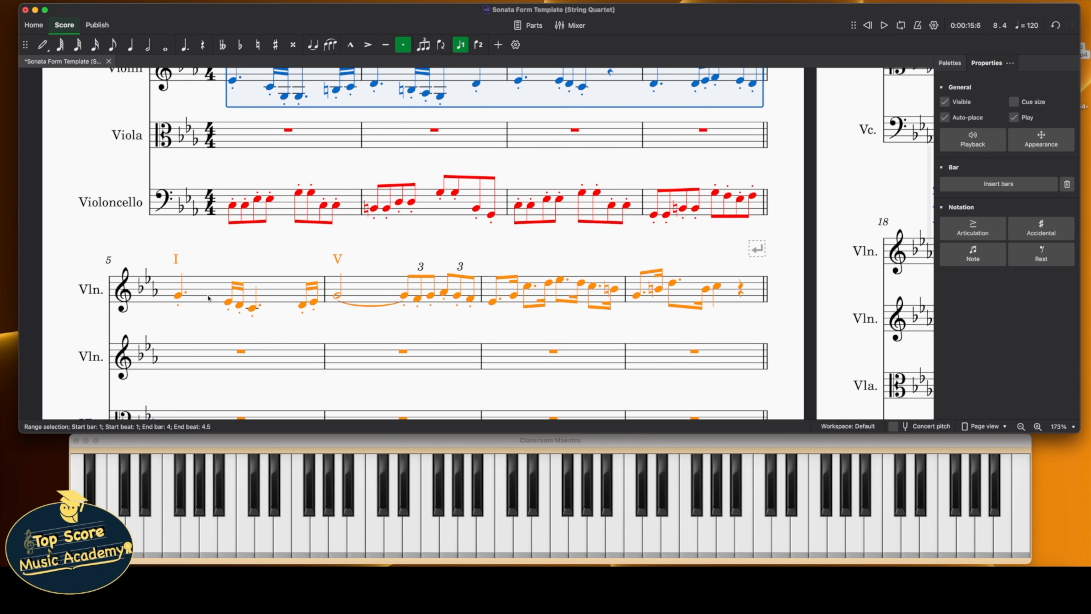
pyautogui.click(198, 320)
pyautogui.press('super+v')
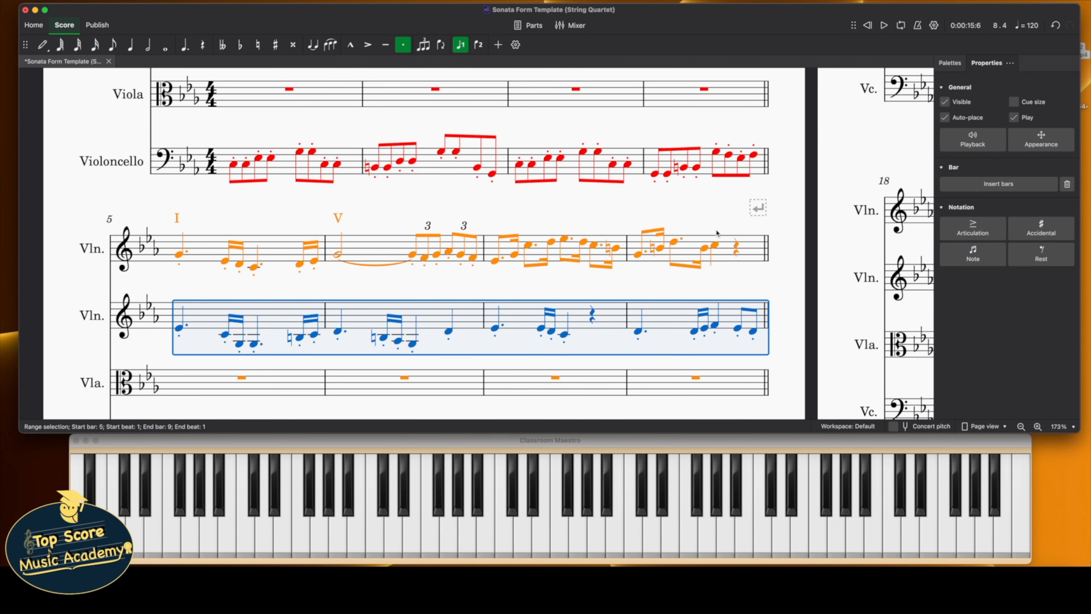
# Colour the pasted second violin notes in bars 5 to 8 orange and clear the selection
pyautogui.click(1041, 139)
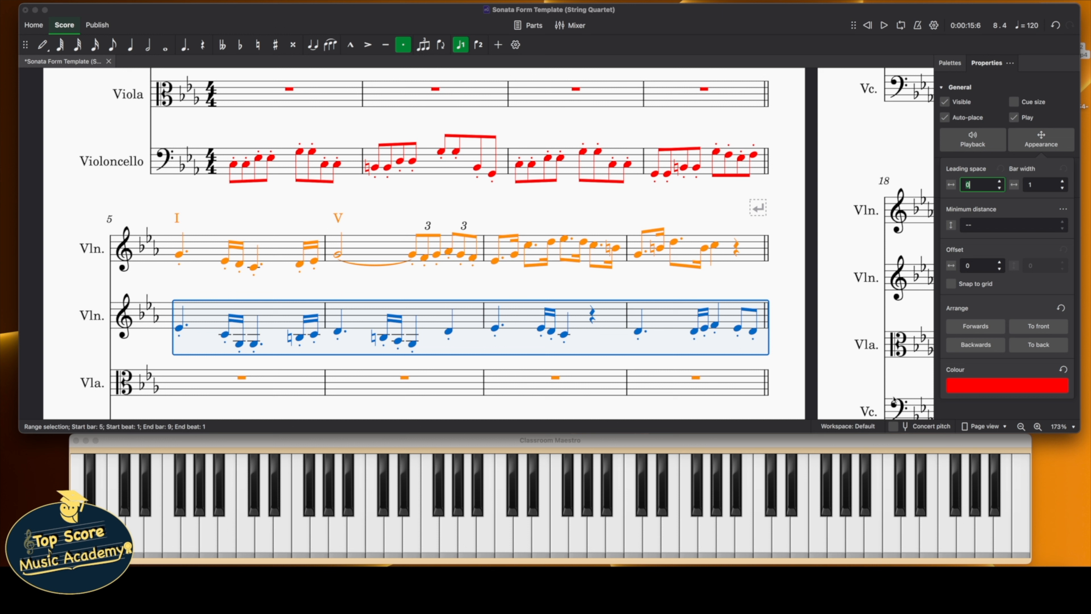
pyautogui.click(983, 386)
pyautogui.click(770, 398)
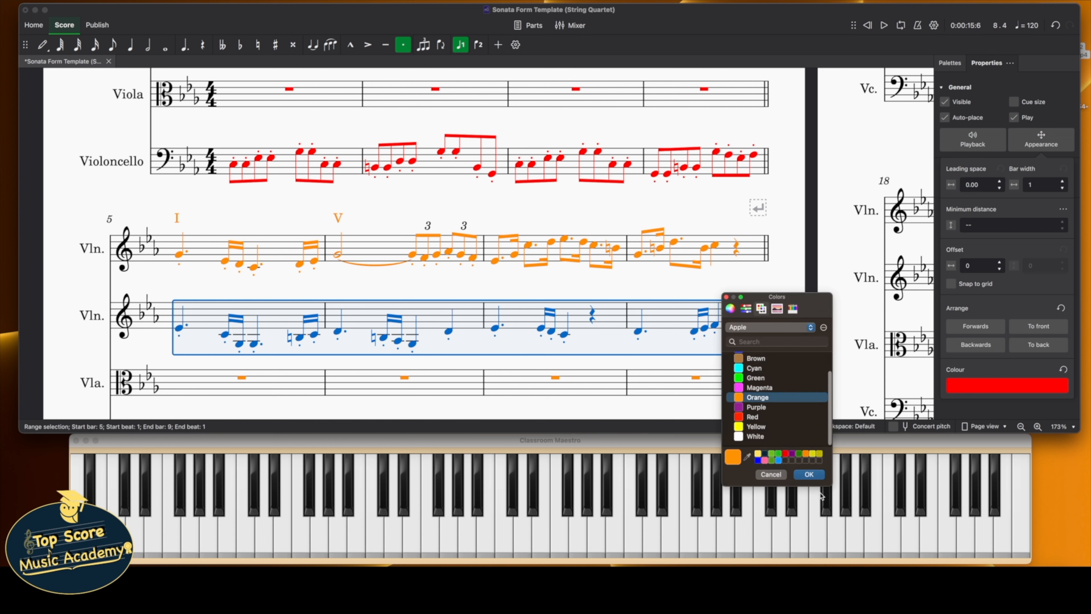
pyautogui.click(809, 473)
pyautogui.press('Escape')
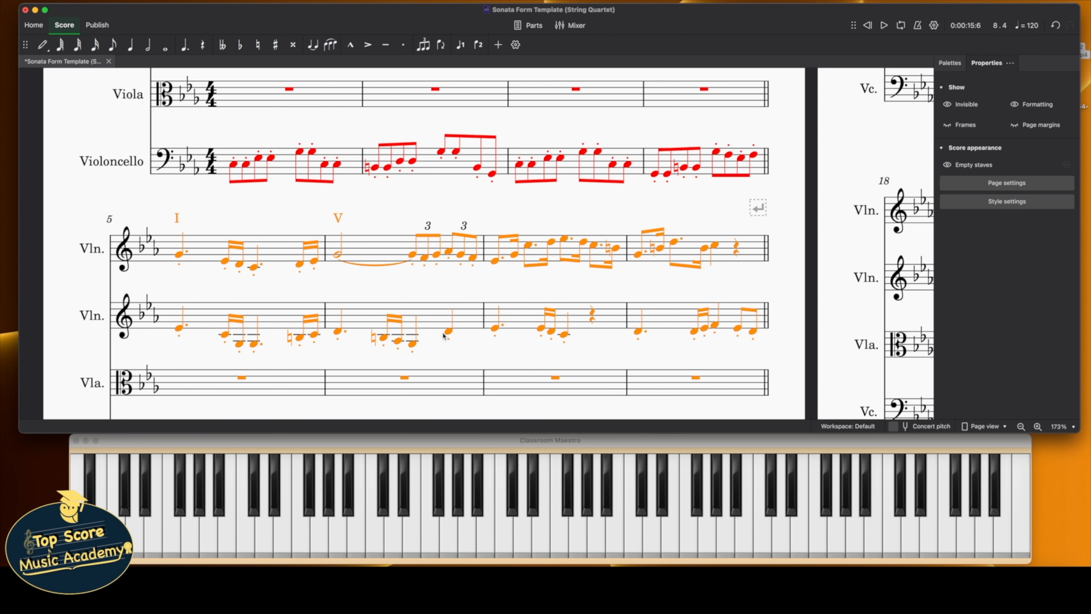
# Lower the dotted crotchet on beat 1 of second violin bar 7 to C4
pyautogui.scroll(-3, 520, 335)
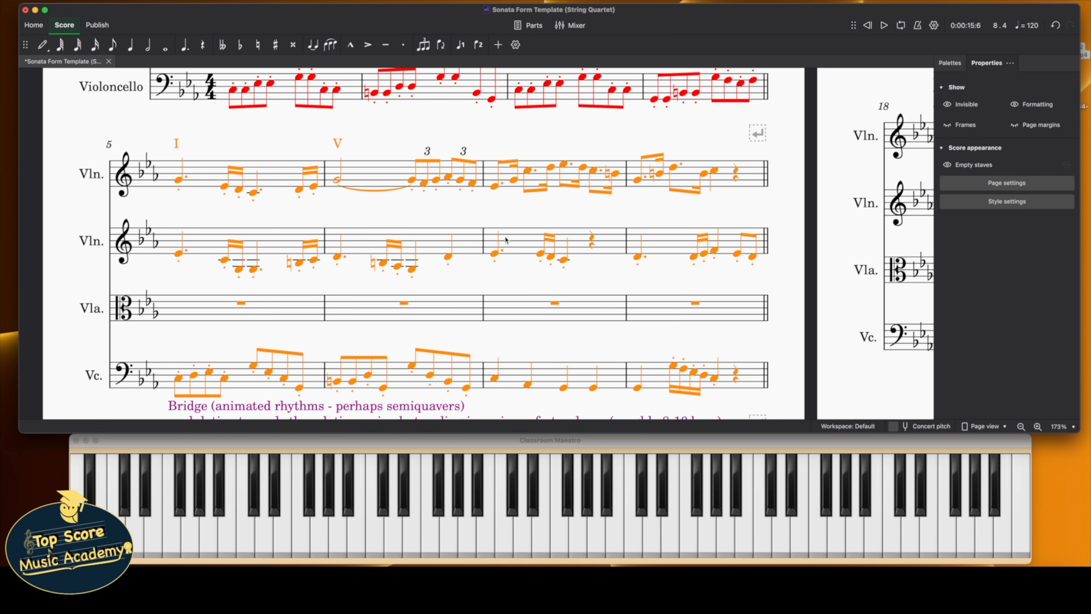
pyautogui.scroll(10, 494, 257)
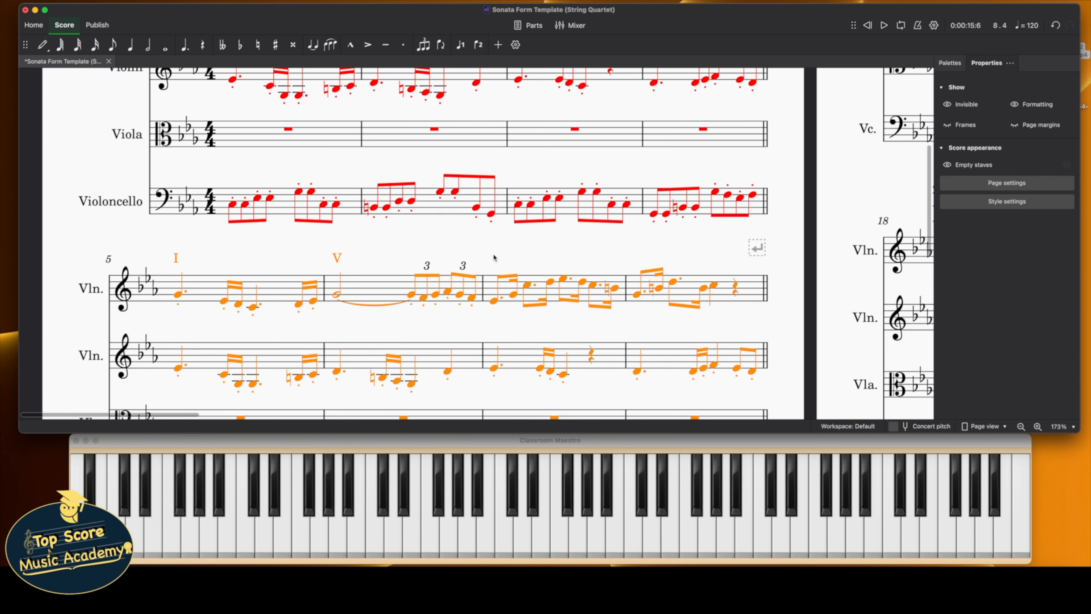
pyautogui.scroll(-4, 494, 257)
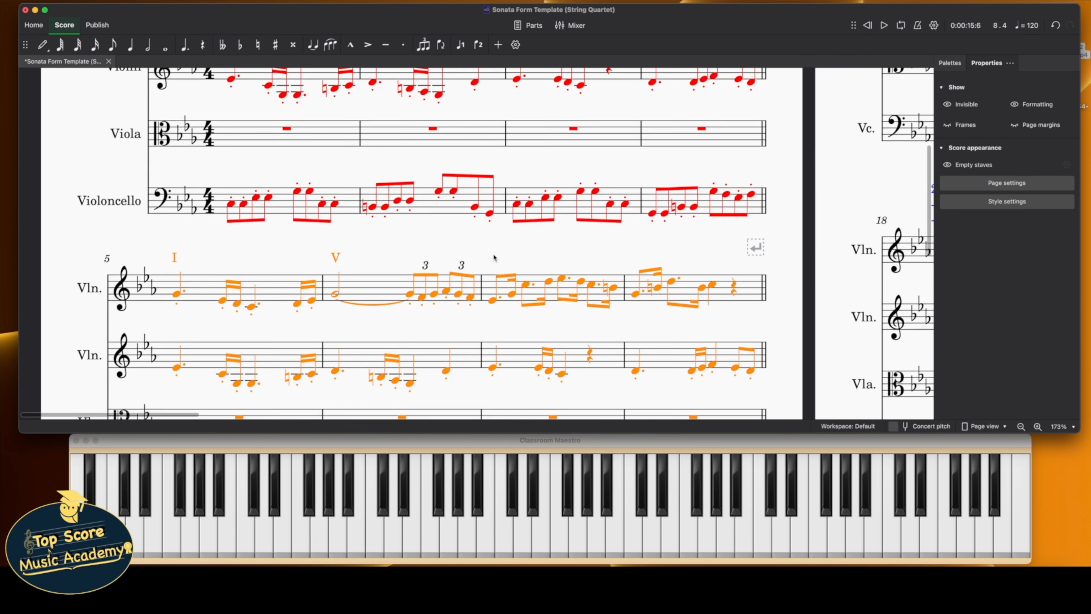
pyautogui.scroll(8, 504, 306)
pyautogui.scroll(-12, 533, 172)
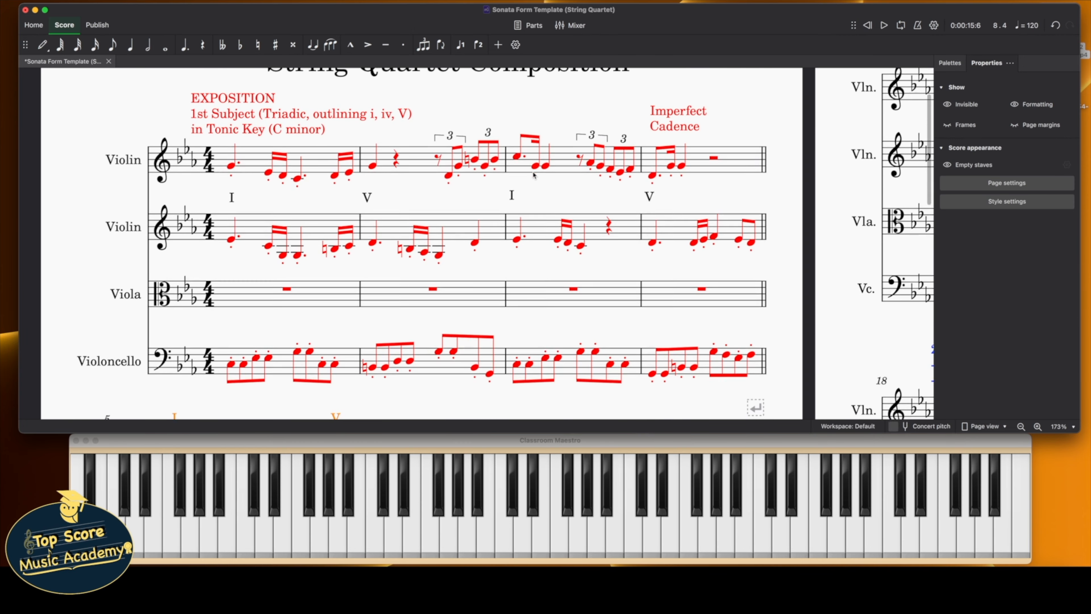
pyautogui.scroll(-1, 509, 351)
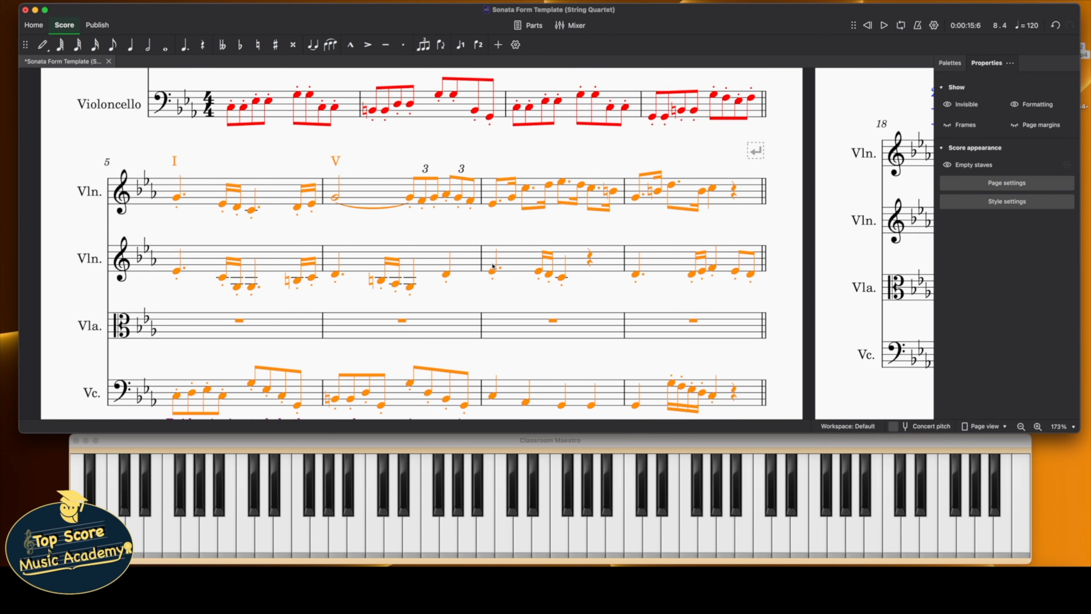
pyautogui.scroll(-3, 493, 275)
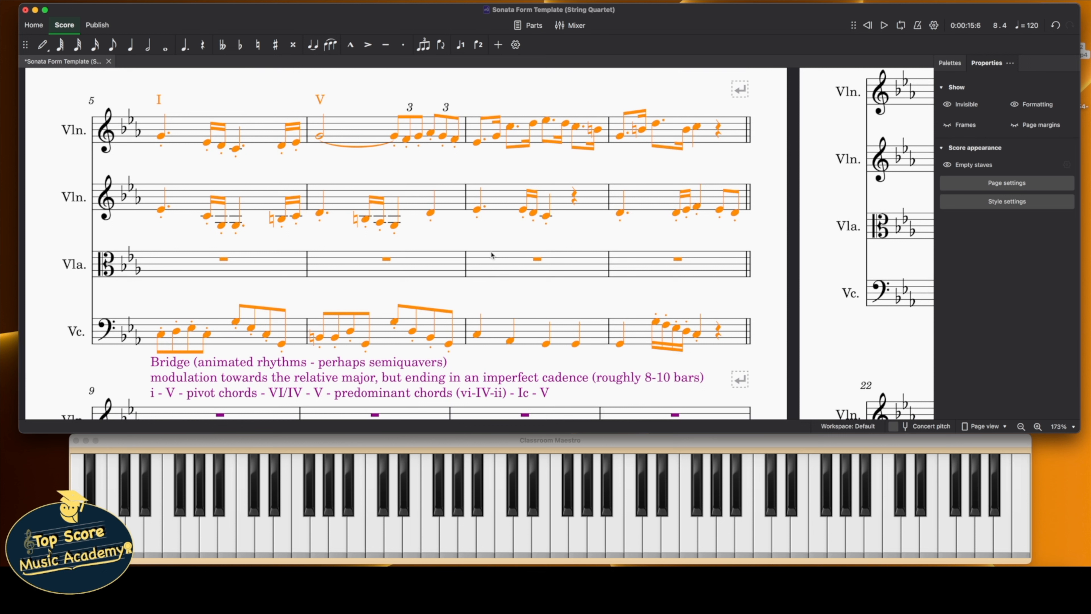
pyautogui.click(477, 215)
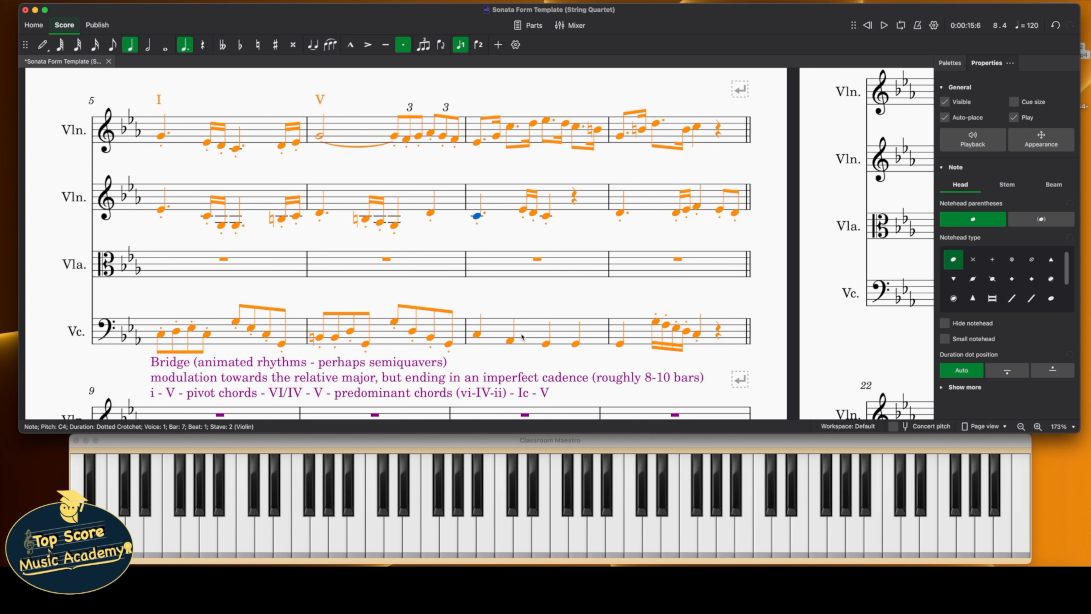
# Add staccato to all four cello crotchets in bar 7
pyautogui.click(538, 338)
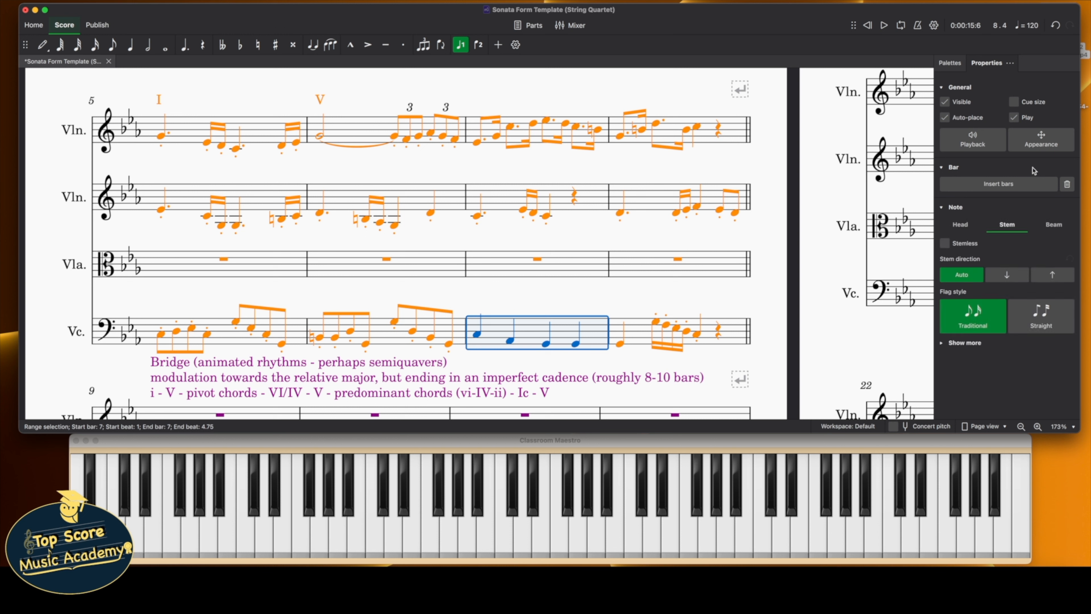
pyautogui.click(949, 63)
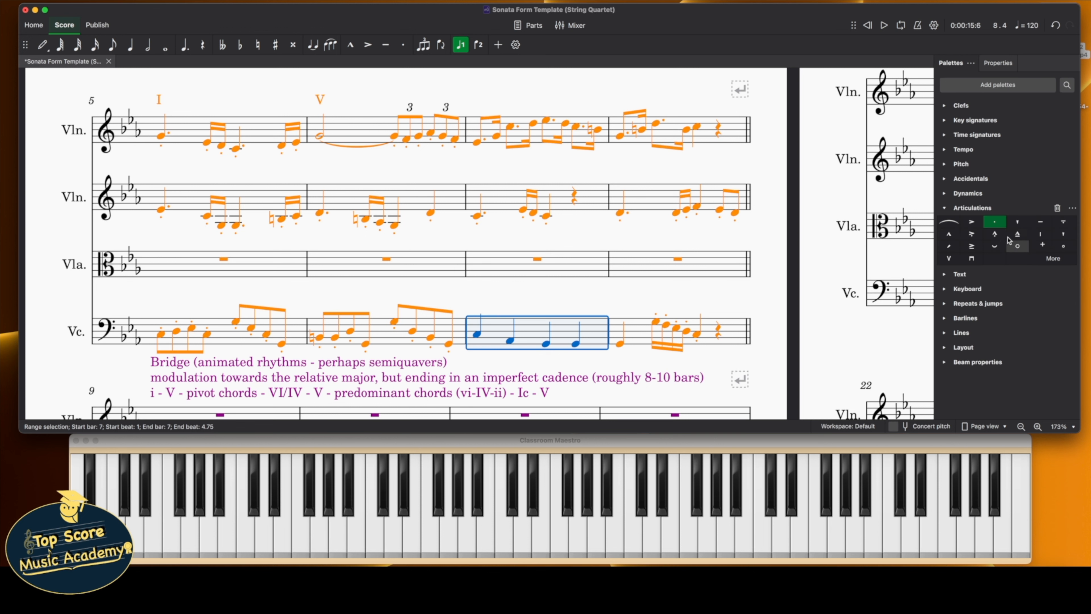
pyautogui.click(995, 222)
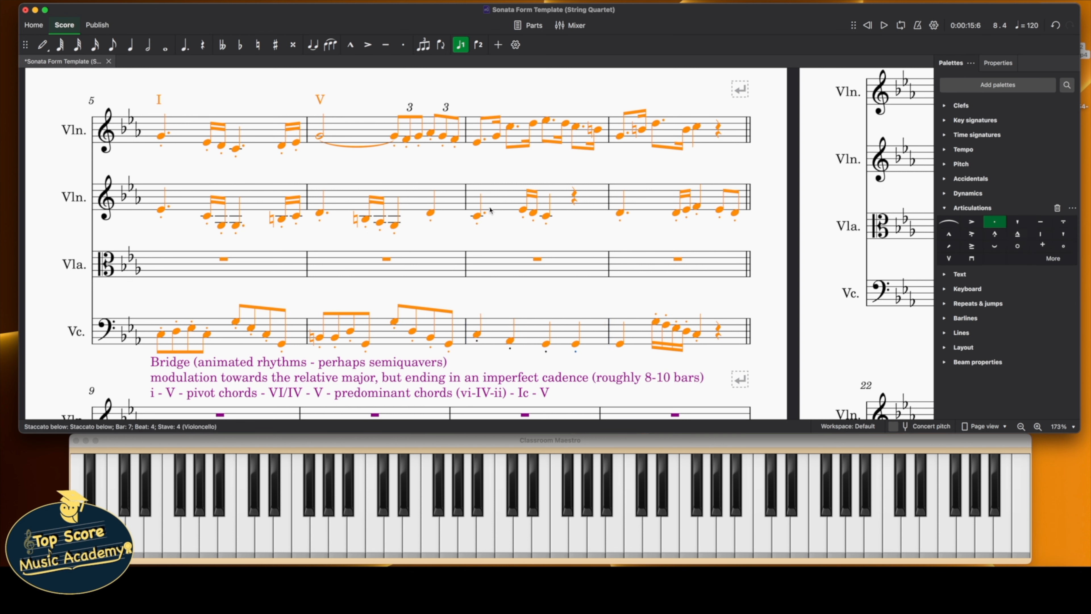
pyautogui.click(500, 343)
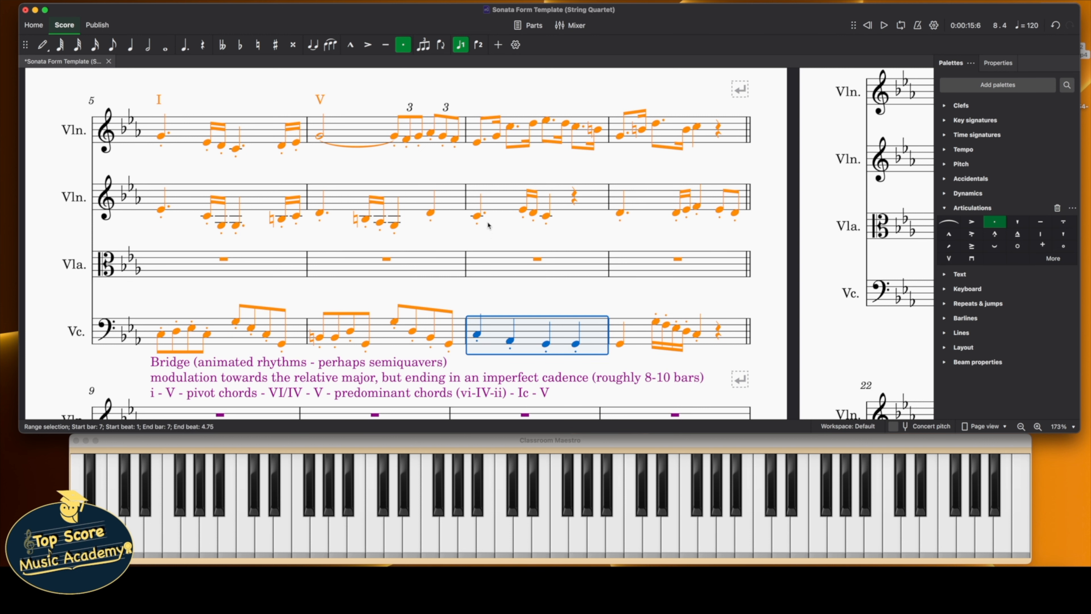
# Copy the cello crotchets of bar 7 into second violin bar 7 and raise them an octave
pyautogui.click(495, 206)
pyautogui.hotkey('ctrl', 'v')
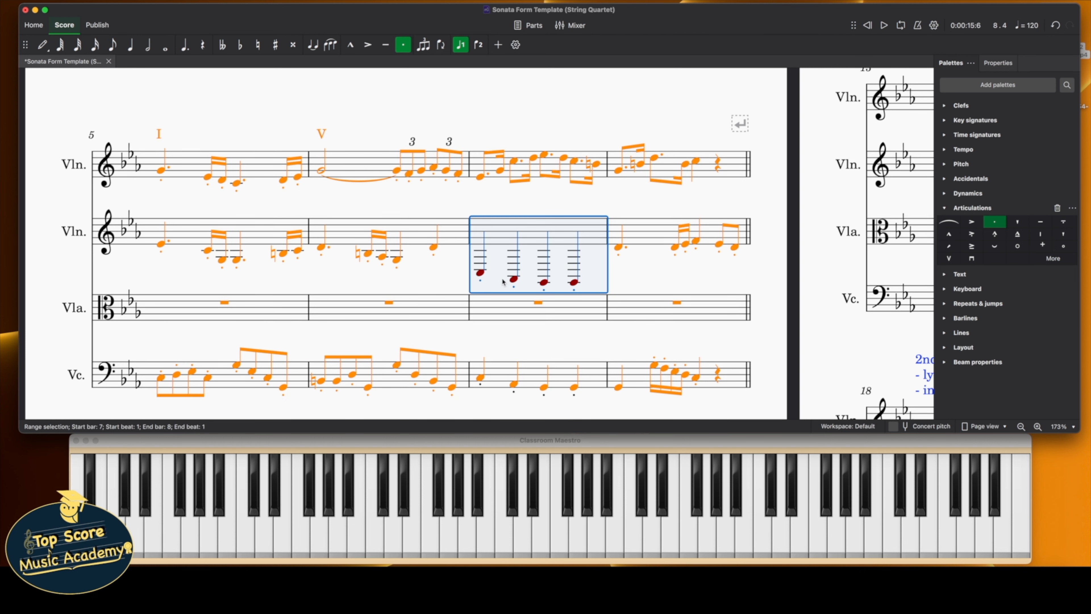
pyautogui.hotkey('ctrl', 'Up')
pyautogui.click(458, 247)
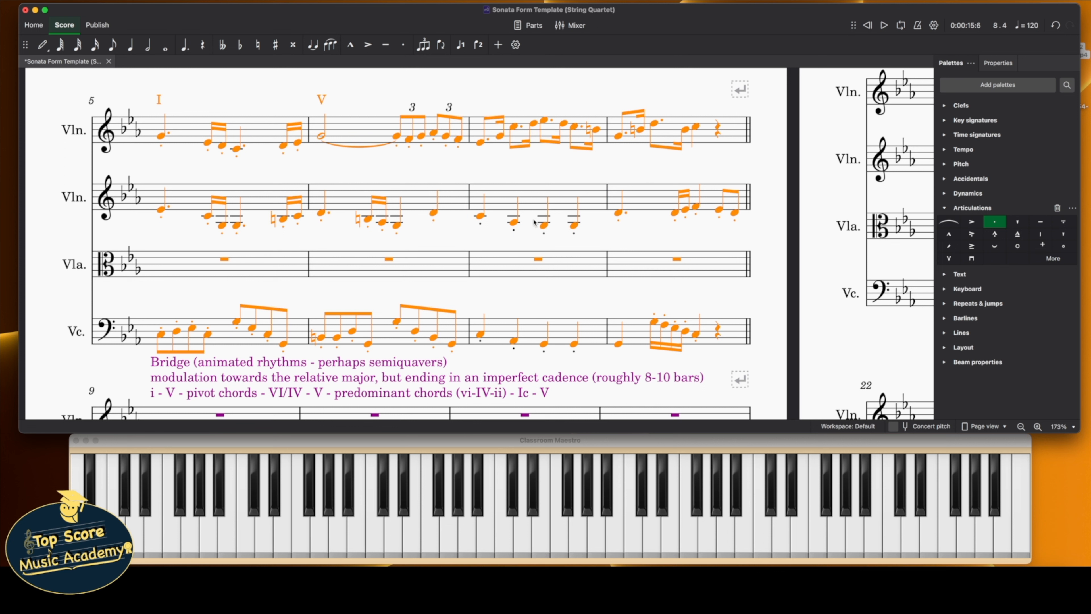
# Replace the second violin crotchets on beats 2, 3 and 4 of bar 7 with staccato E♭4, C4 and C4
pyautogui.click(514, 223)
pyautogui.press('n')
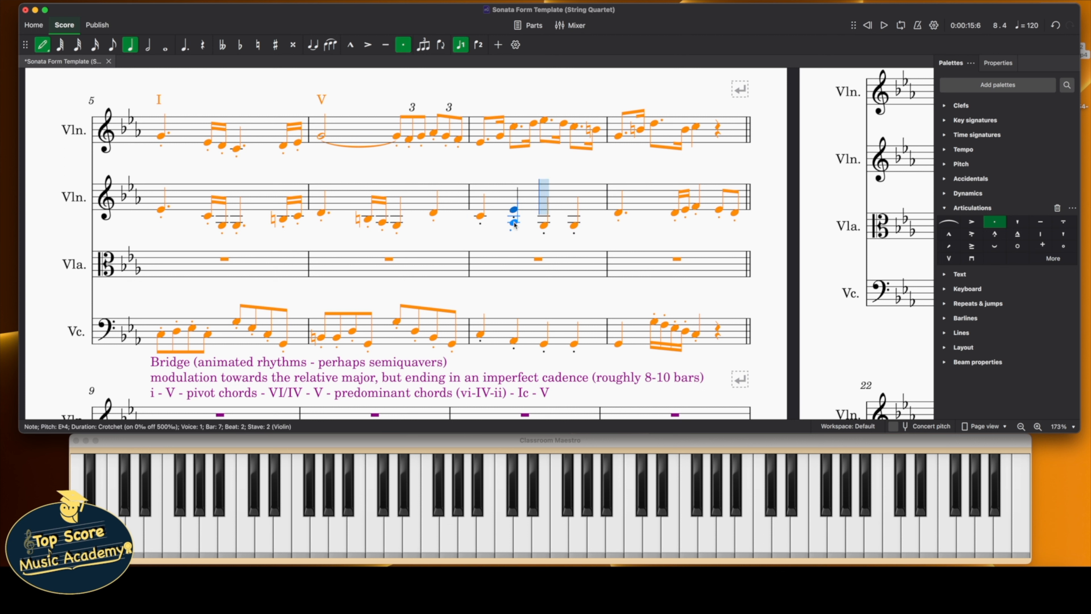
pyautogui.click(544, 216)
pyautogui.click(546, 229)
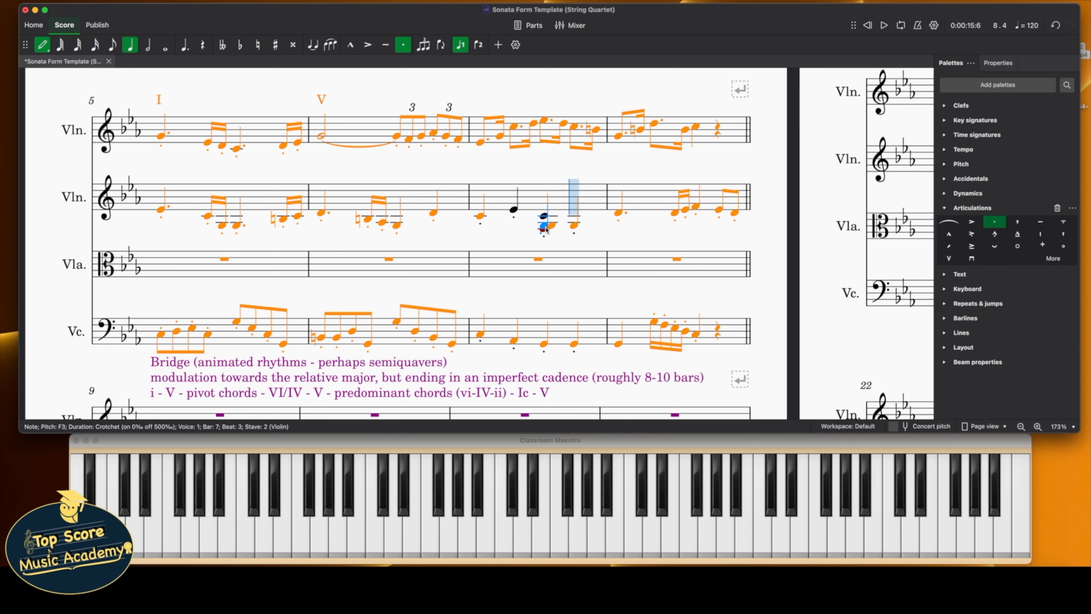
pyautogui.click(546, 225)
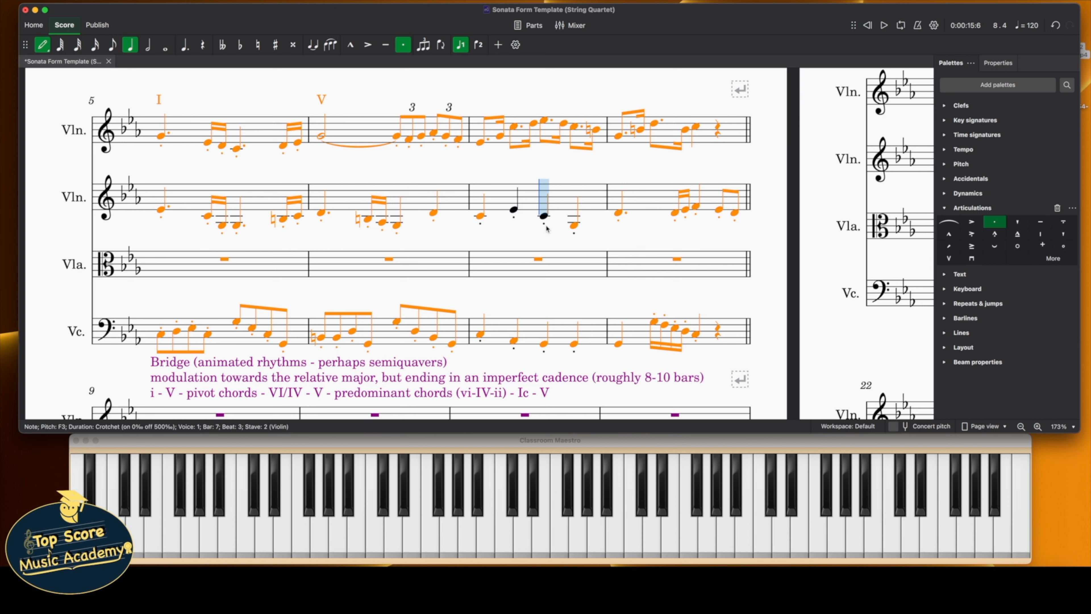
pyautogui.click(573, 228)
pyautogui.click(569, 219)
pyautogui.keyDown('shift'); pyautogui.click(569, 223); pyautogui.keyUp('shift')
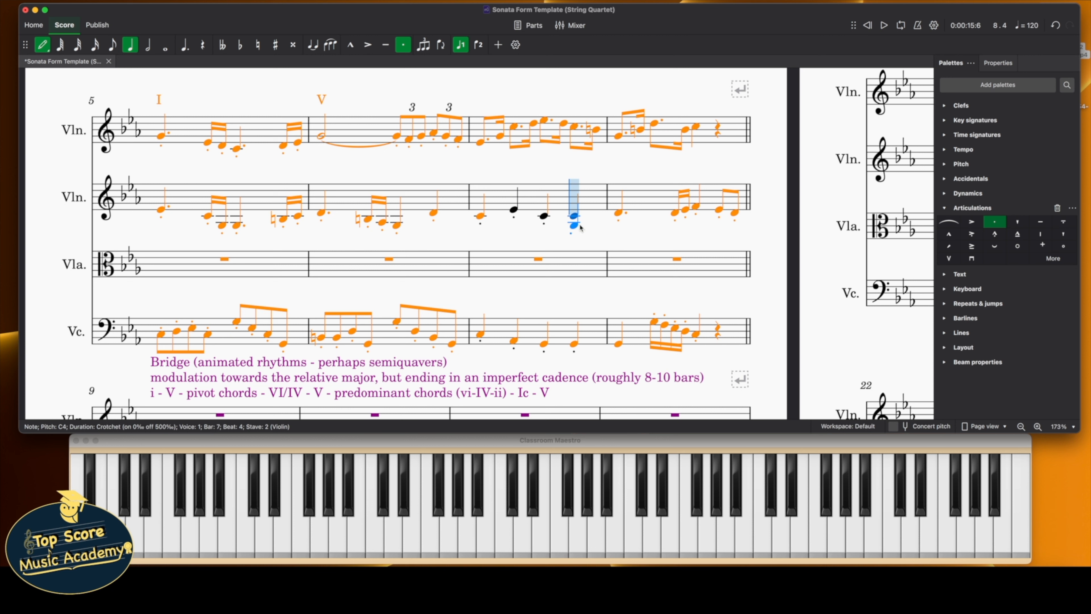
# Enter a staccato B natural 3 crotchet on beat 1 and staccato quavers B natural 3 and D4 on beat 2 of second violin bar 8
pyautogui.click(635, 221)
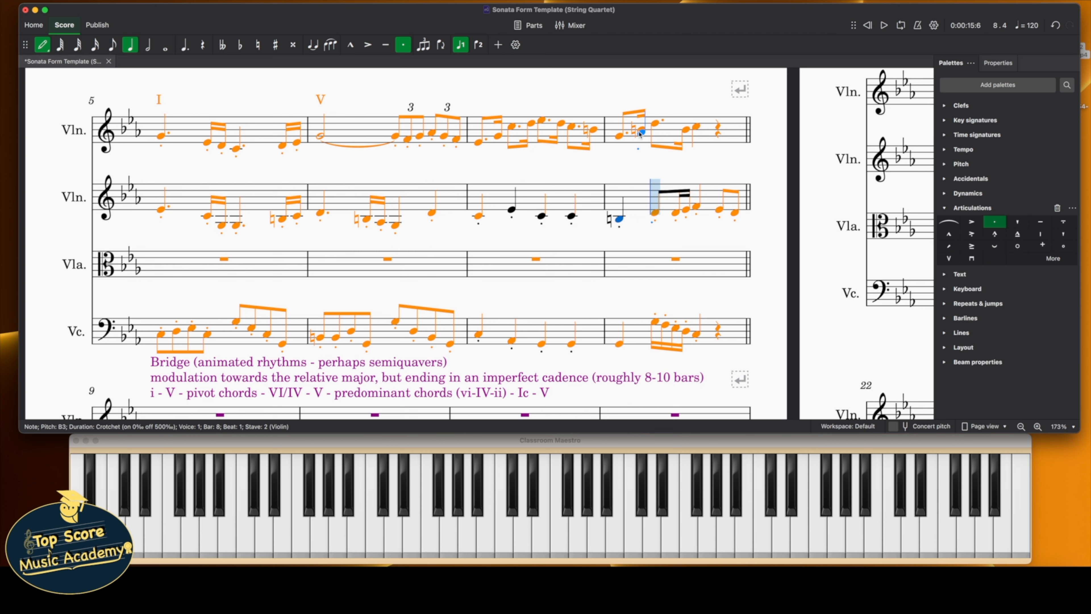
pyautogui.click(656, 219)
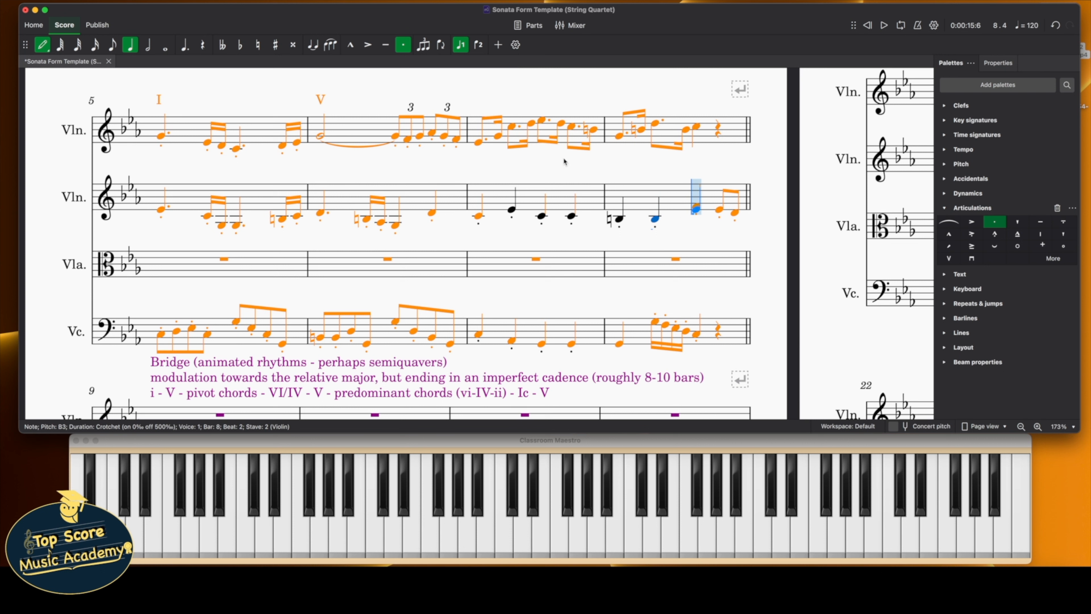
pyautogui.press('4')
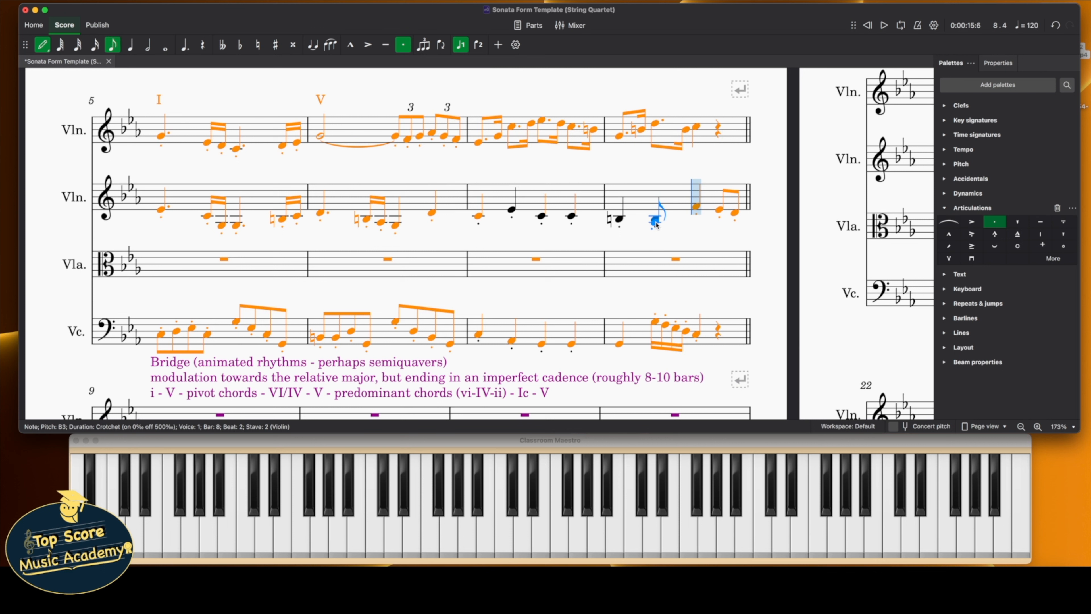
pyautogui.click(656, 223)
pyautogui.click(676, 212)
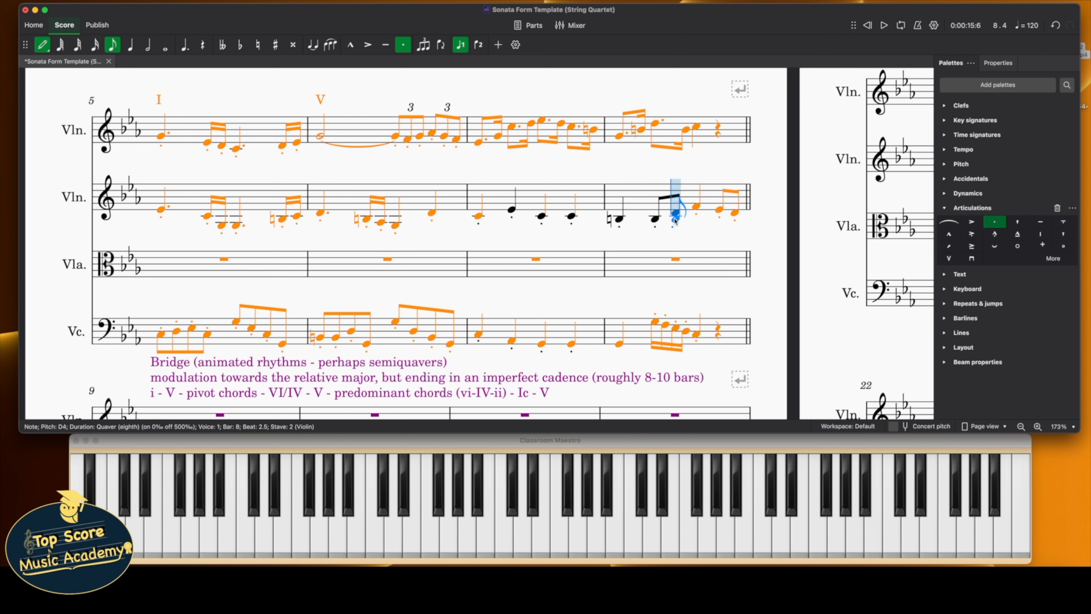
pyautogui.press('5')
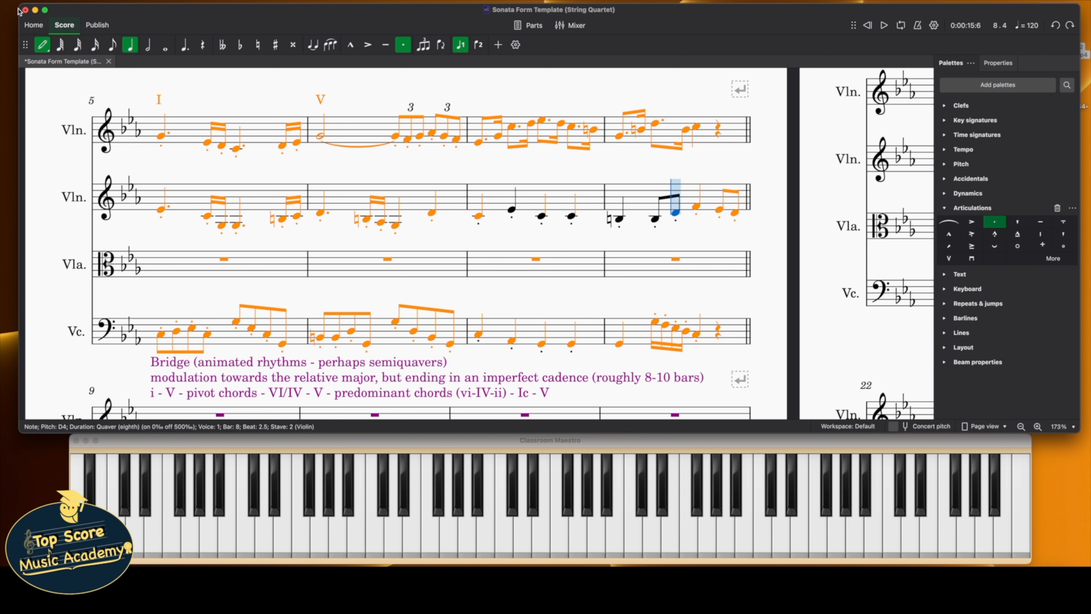
# Enter a staccato E♭4 crotchet on beat 3 of second violin bar 8 and delete the two quavers on beat 4
pyautogui.click(697, 211)
pyautogui.press('Up')
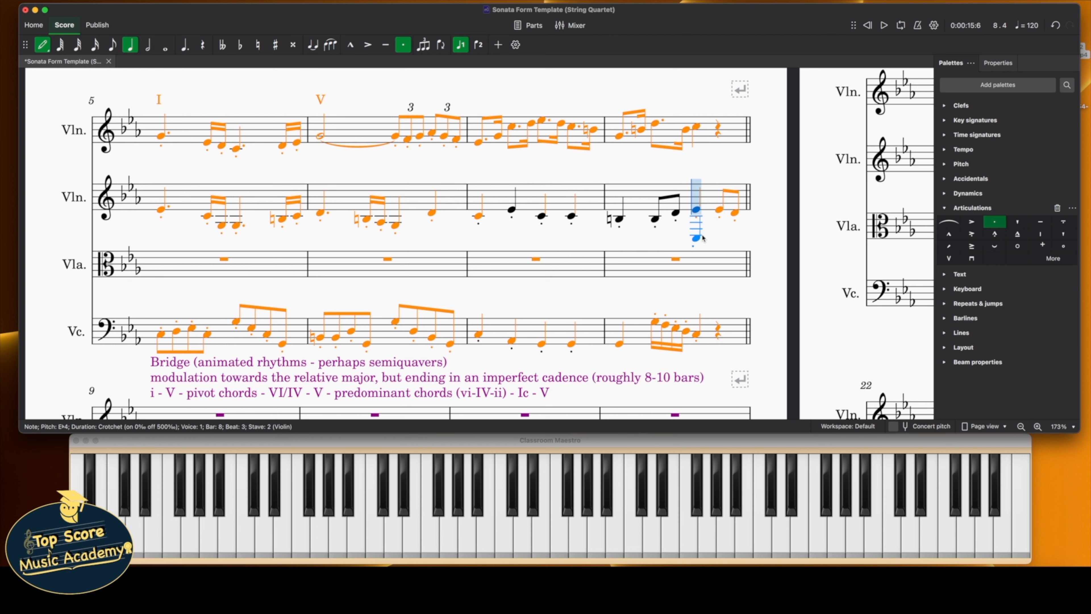
pyautogui.click(43, 45)
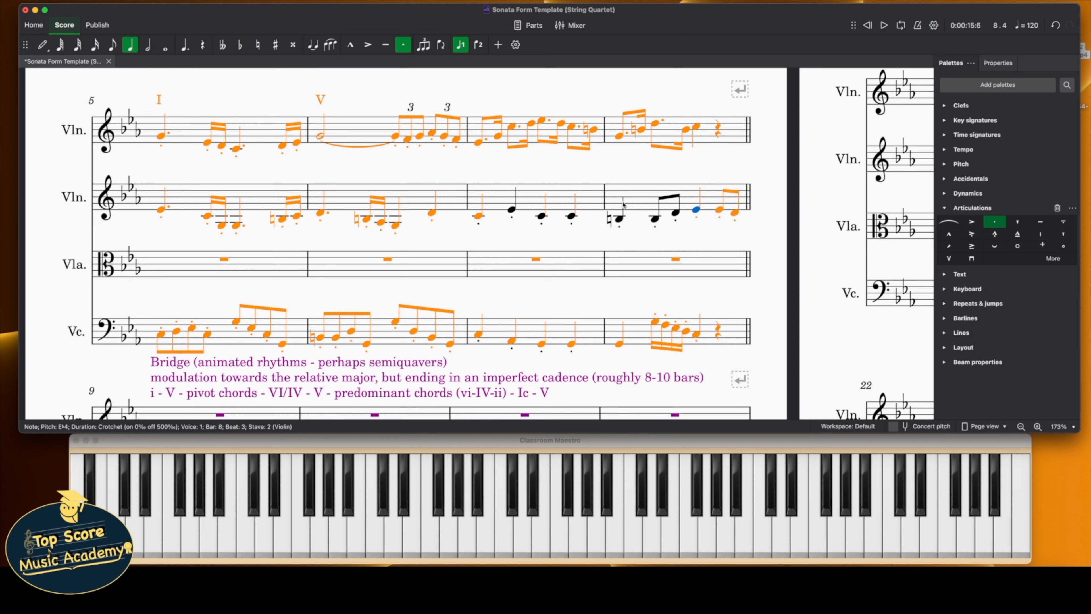
pyautogui.click(719, 210)
pyautogui.keyDown('shift'); pyautogui.click(733, 217); pyautogui.keyUp('shift')
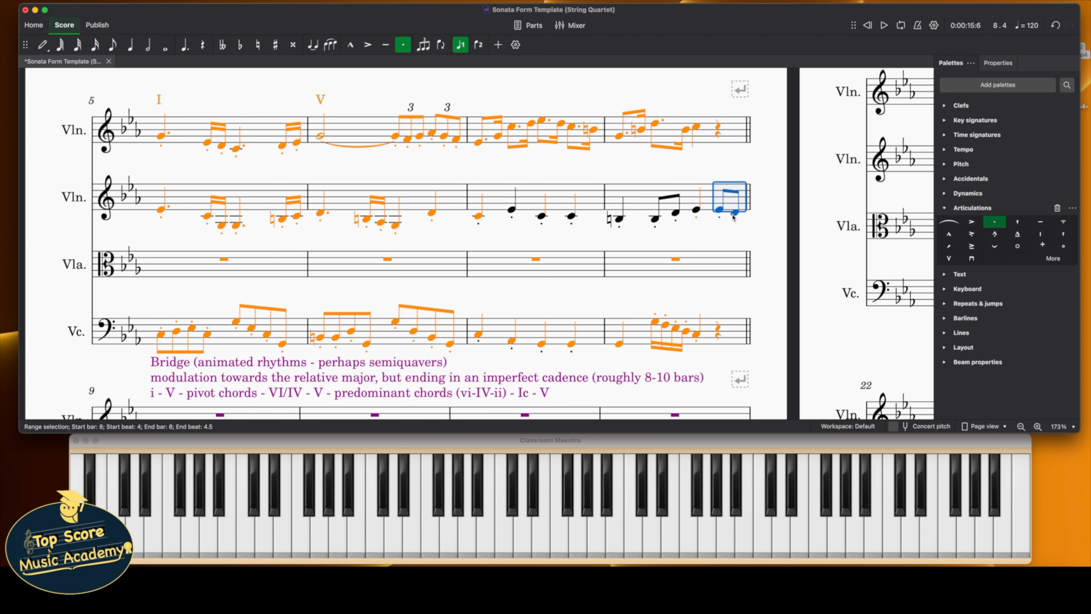
pyautogui.press('Delete')
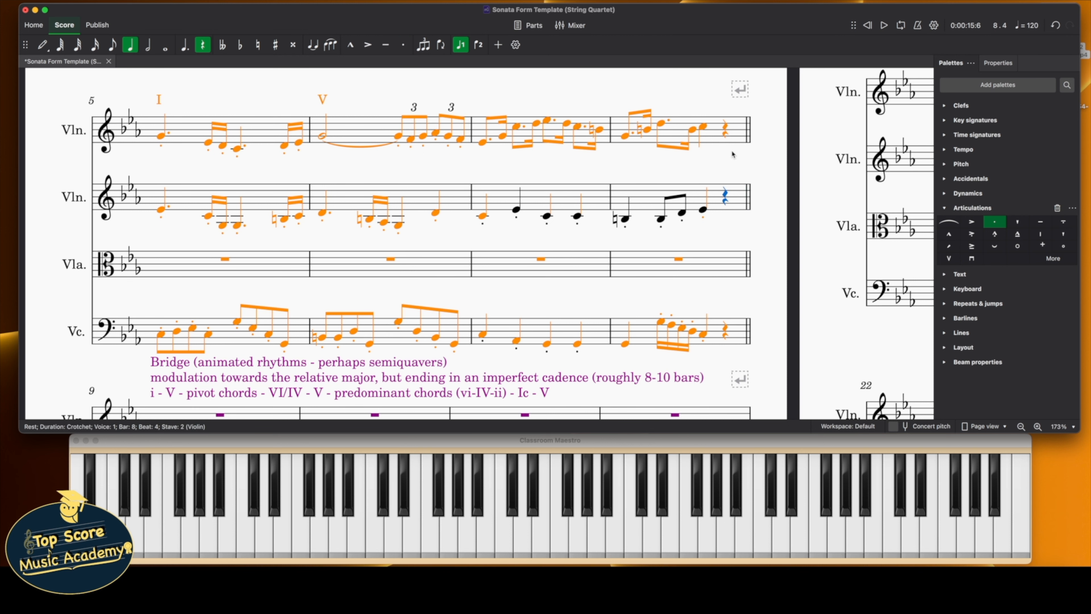
# Play back bars 5 to 8 with loop playback enabled, then stop
pyautogui.scroll(-1, 499, 284)
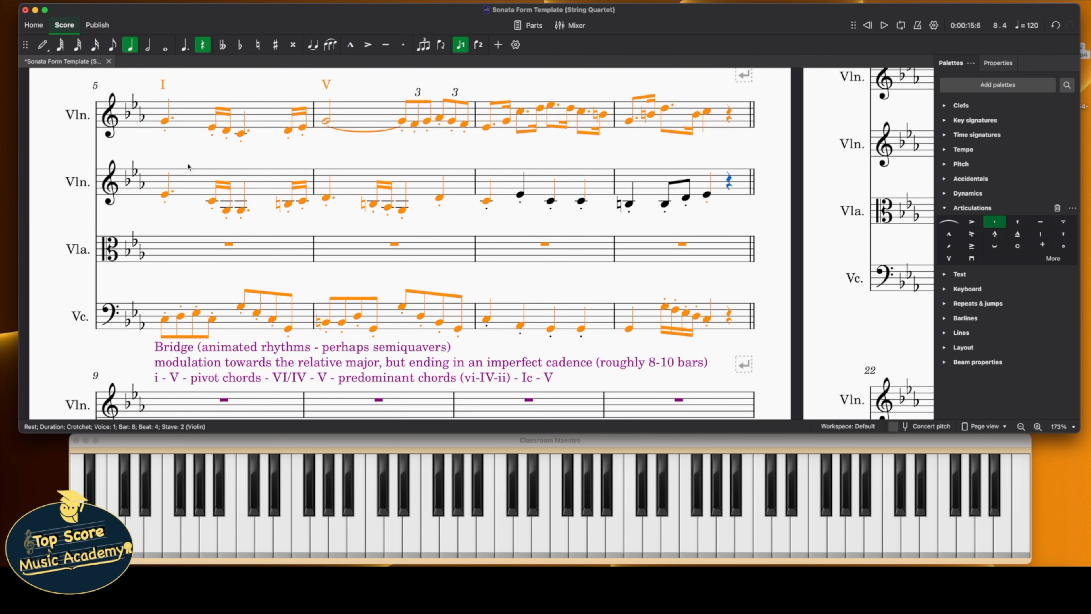
pyautogui.click(901, 25)
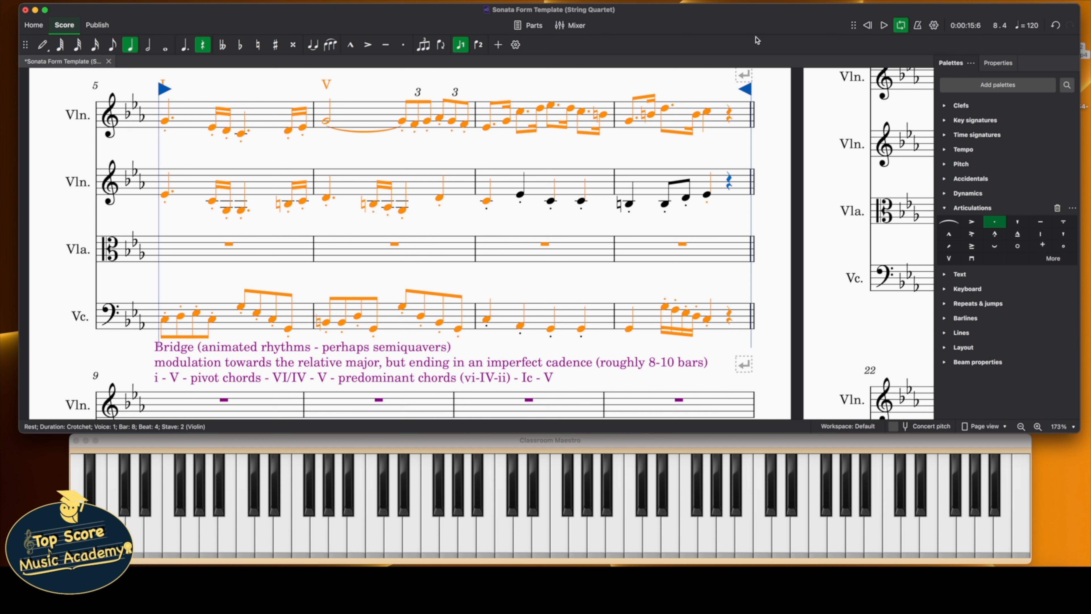
pyautogui.click(886, 26)
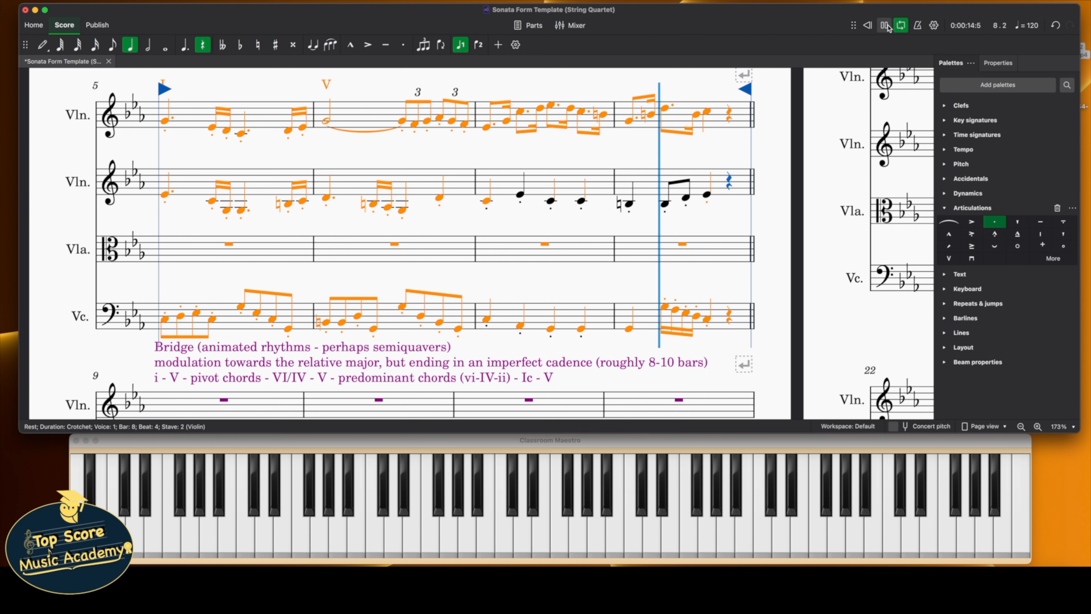
pyautogui.click(886, 26)
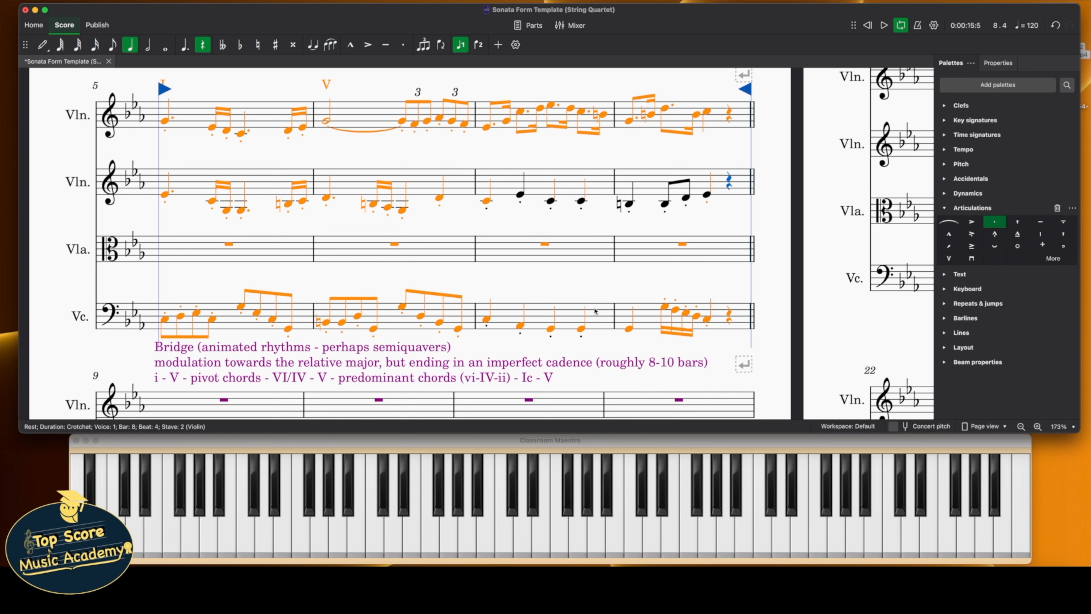
# Add staccato to the cello crotchet on beat 1 of bar 8 and turn off loop playback
pyautogui.click(628, 330)
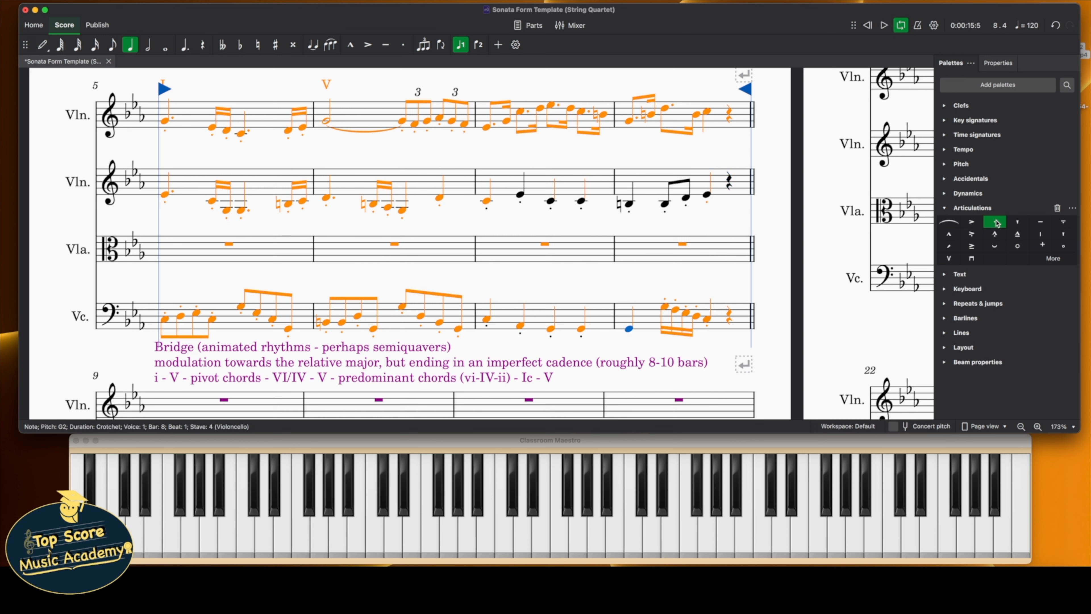
pyautogui.hotkey('shift', 's')
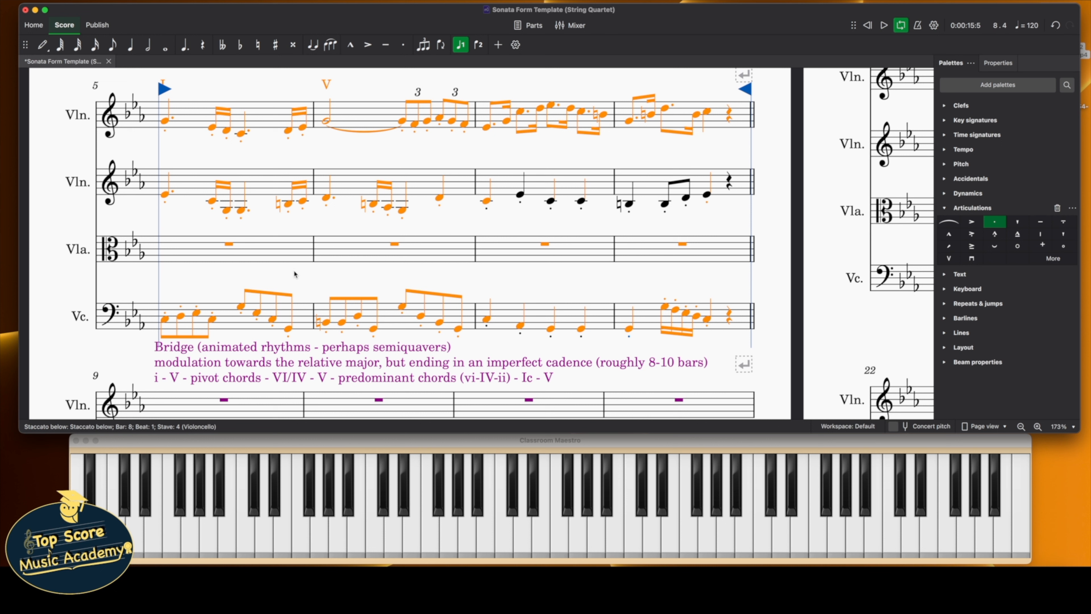
pyautogui.click(900, 25)
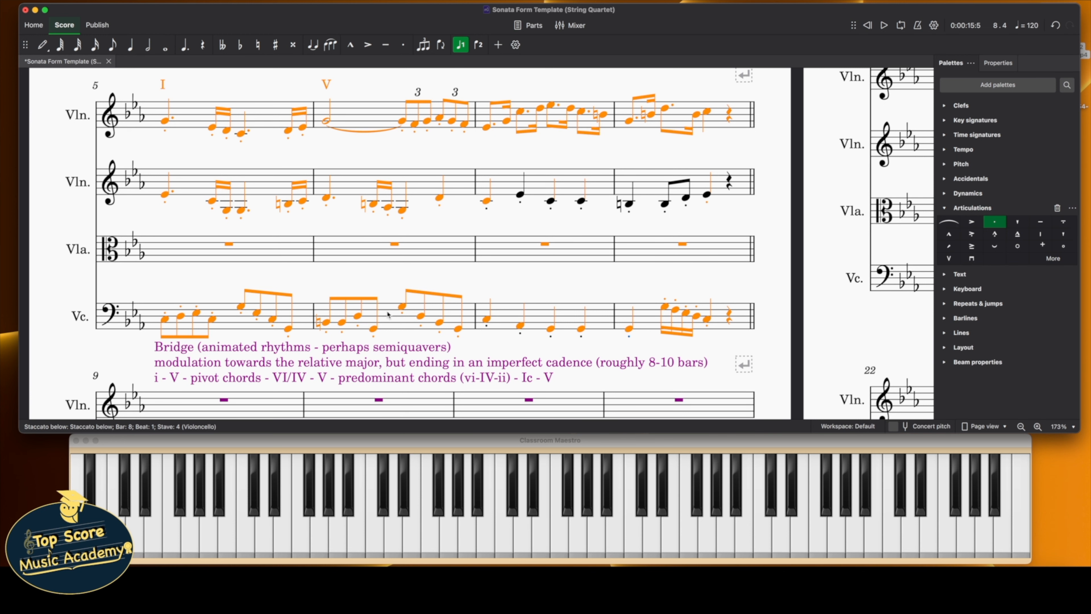
# Enter a staccato C4 crotchet on beat 1 of viola bar 5
pyautogui.scroll(5, 388, 314)
pyautogui.scroll(-4, 301, 327)
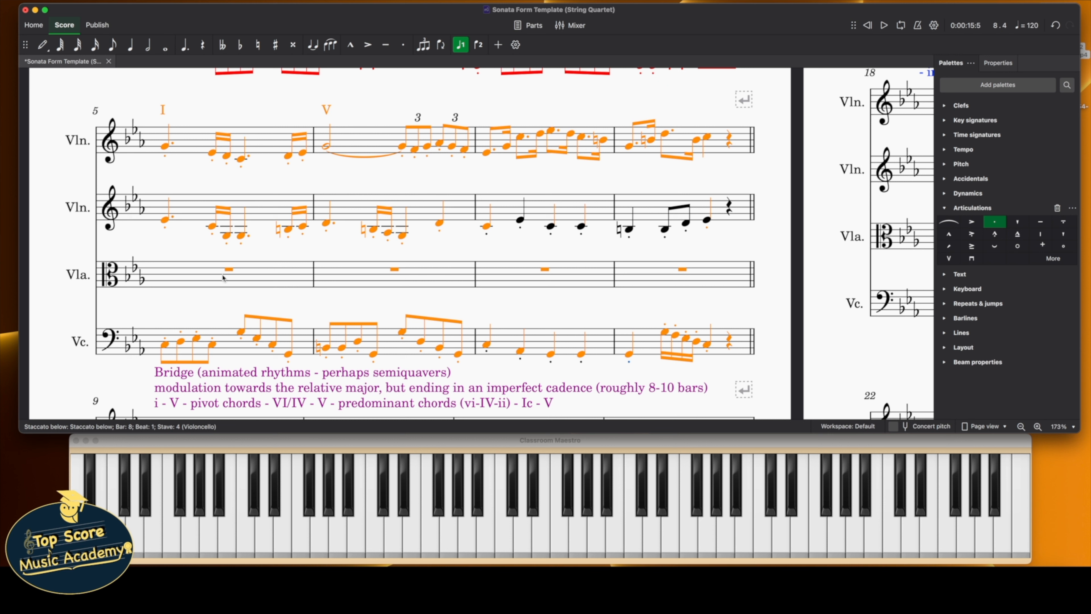
pyautogui.click(165, 220)
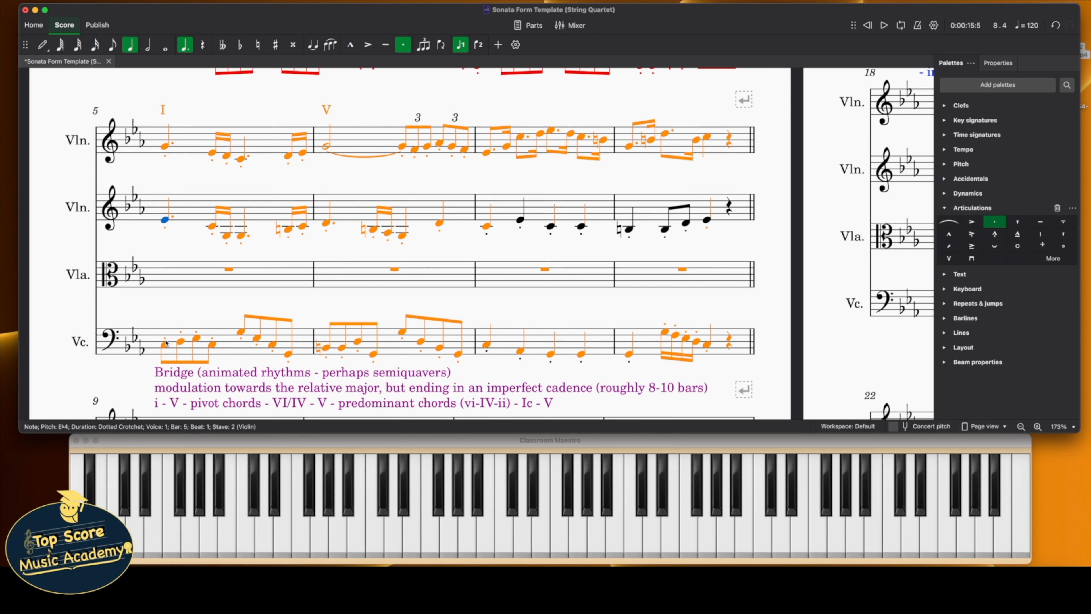
pyautogui.click(43, 45)
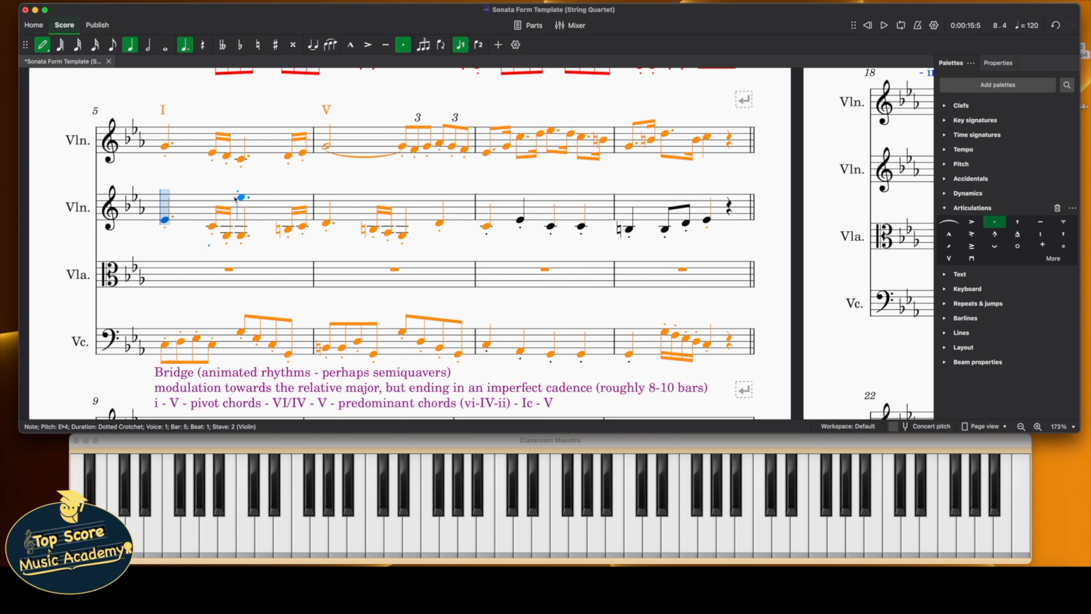
pyautogui.click(45, 46)
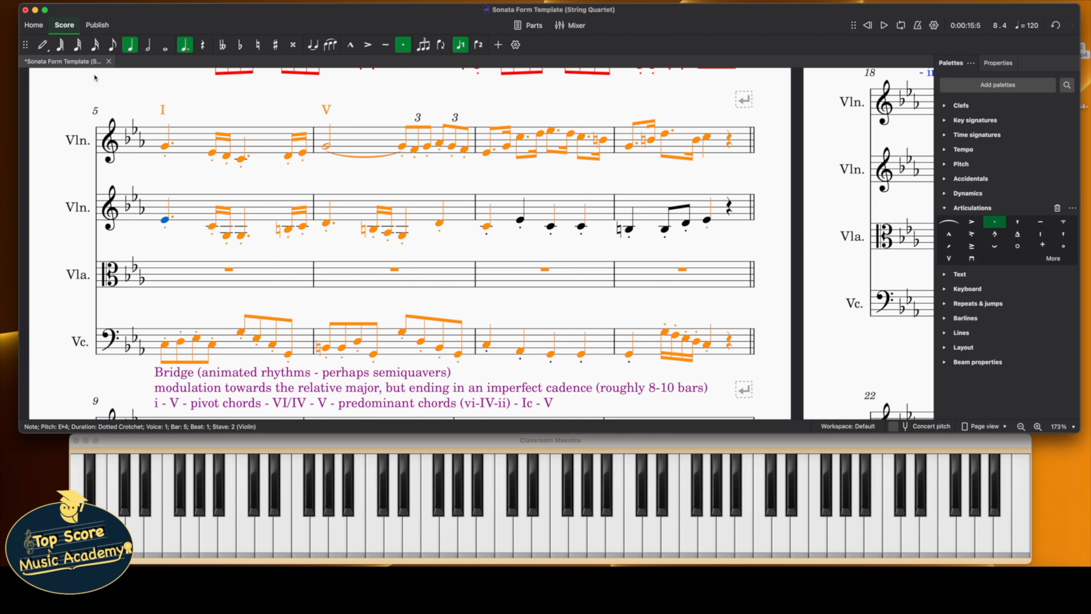
pyautogui.click(44, 46)
pyautogui.press('.')
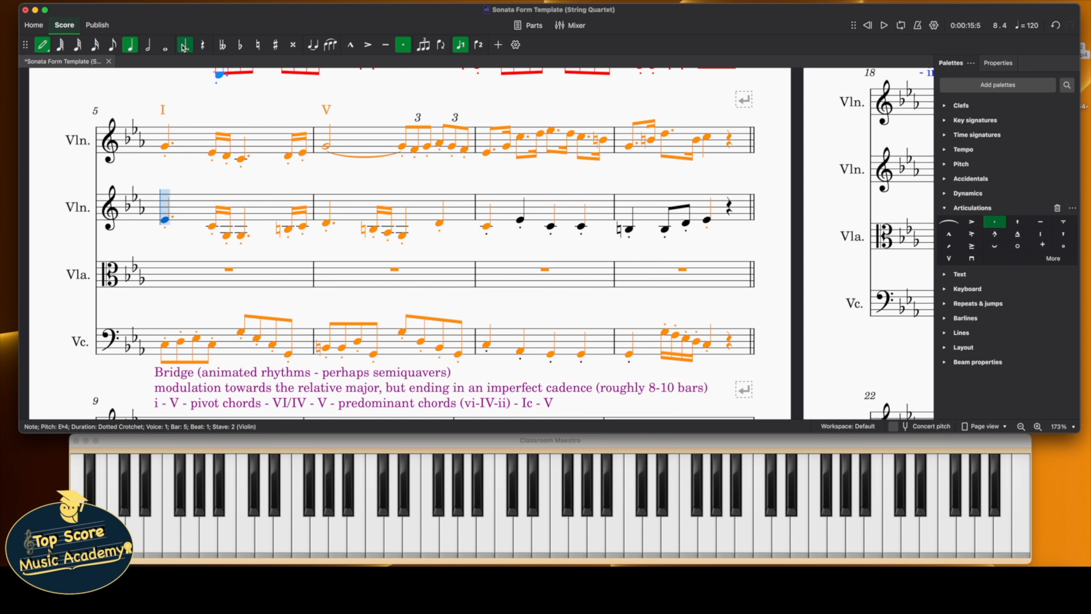
pyautogui.click(166, 275)
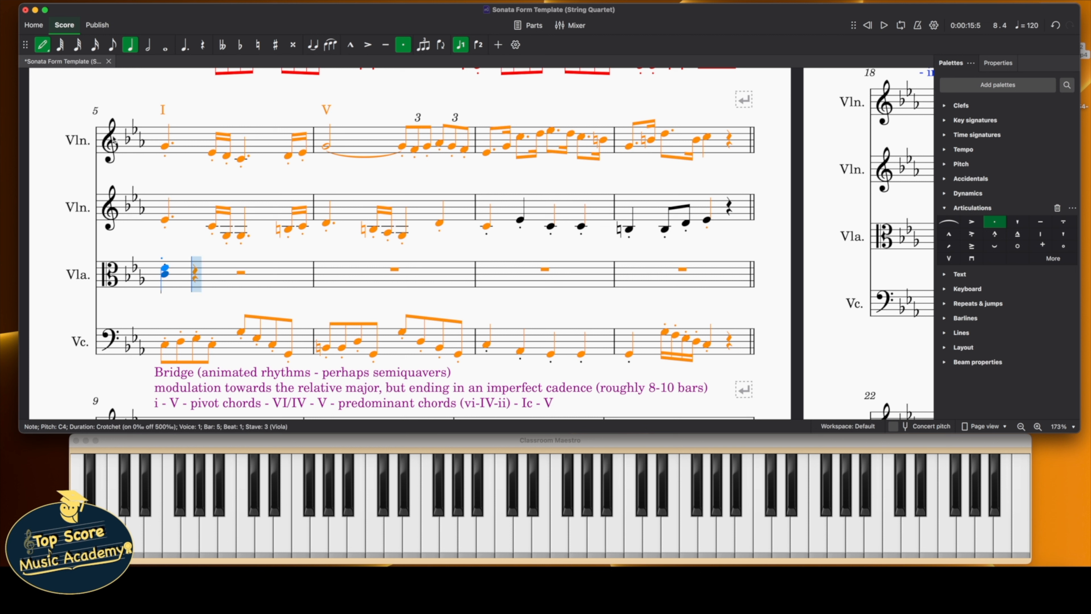
# Enter staccato quavers C4, B natural 3, C4 and E♭4 on beats 3 and 4 of viola bar 5
pyautogui.click(111, 46)
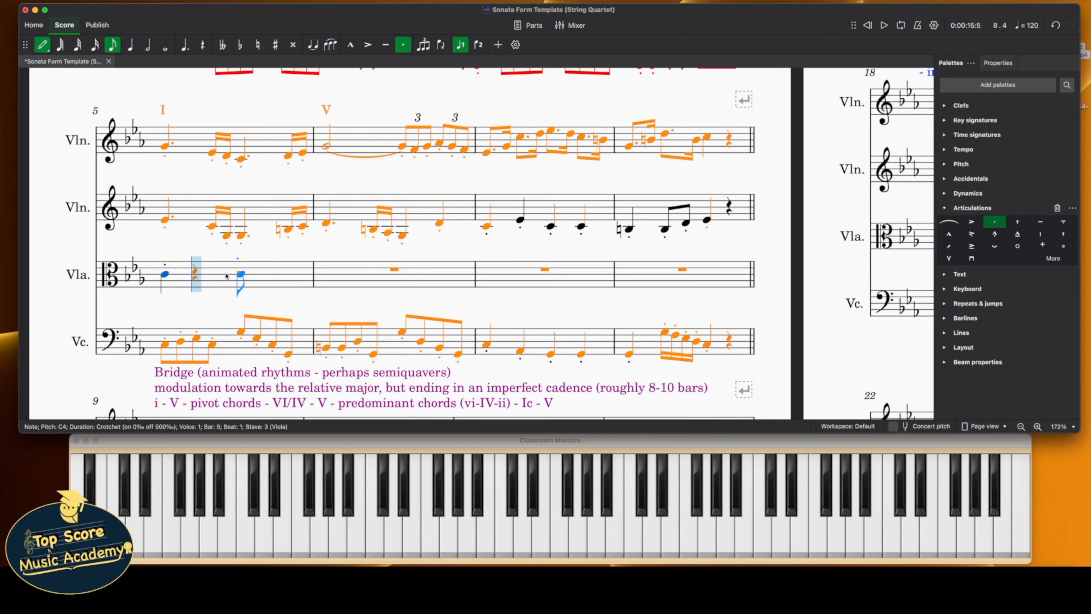
pyautogui.click(239, 275)
pyautogui.click(256, 277)
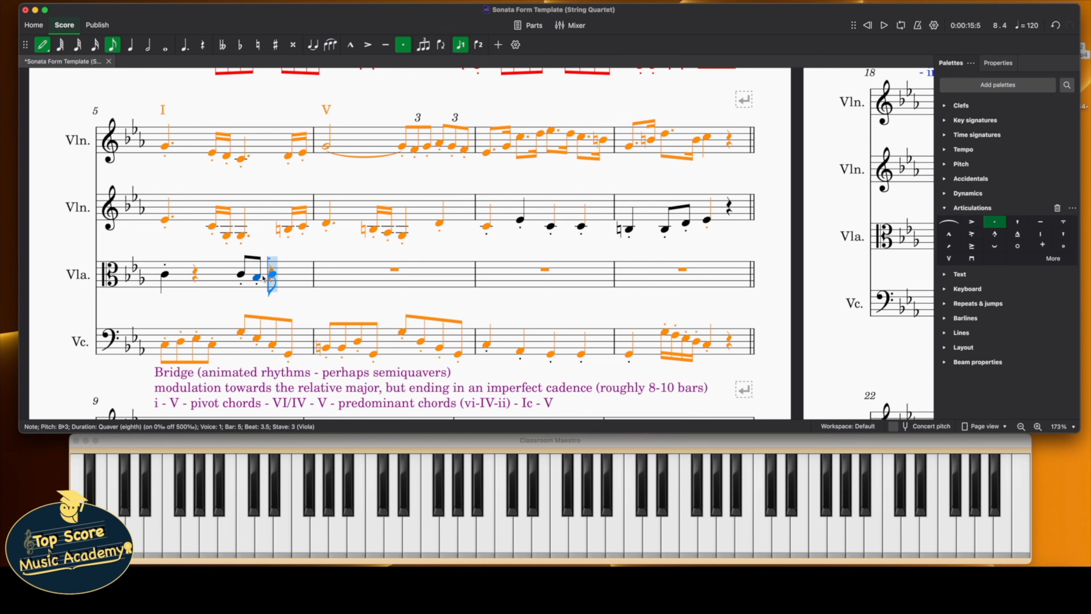
pyautogui.click(273, 274)
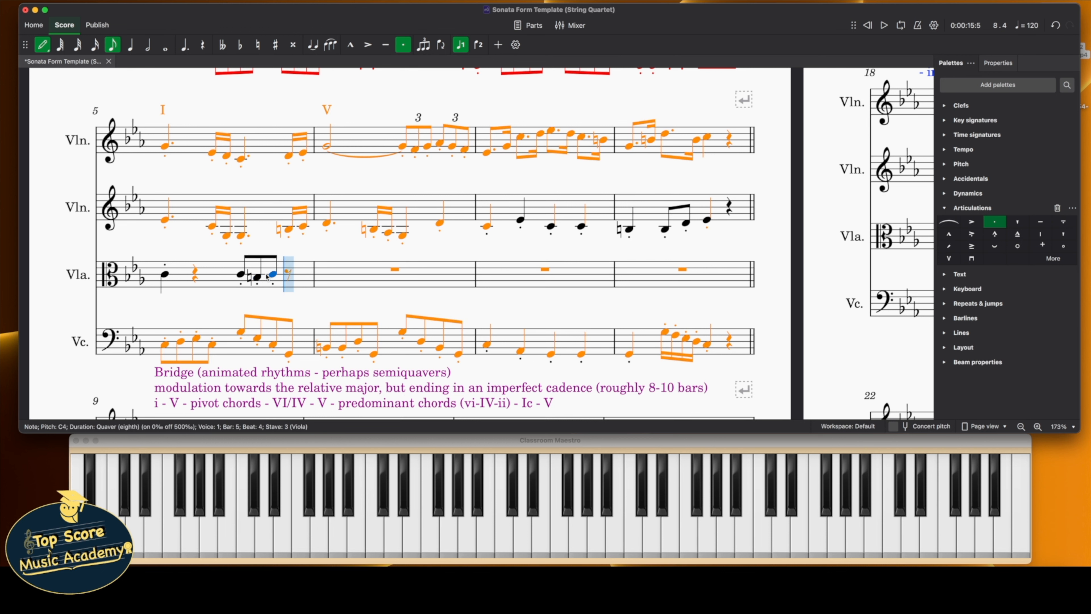
pyautogui.click(282, 268)
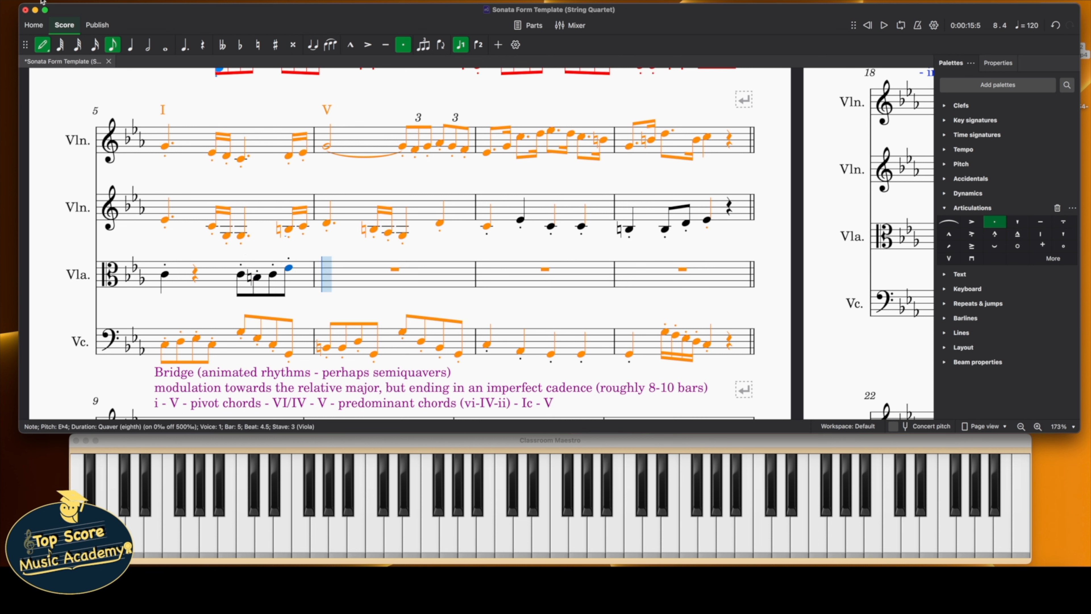
pyautogui.click(43, 45)
# Copy viola bar 5 into bar 6 and move the pasted notes up one diatonic step
pyautogui.click(206, 272)
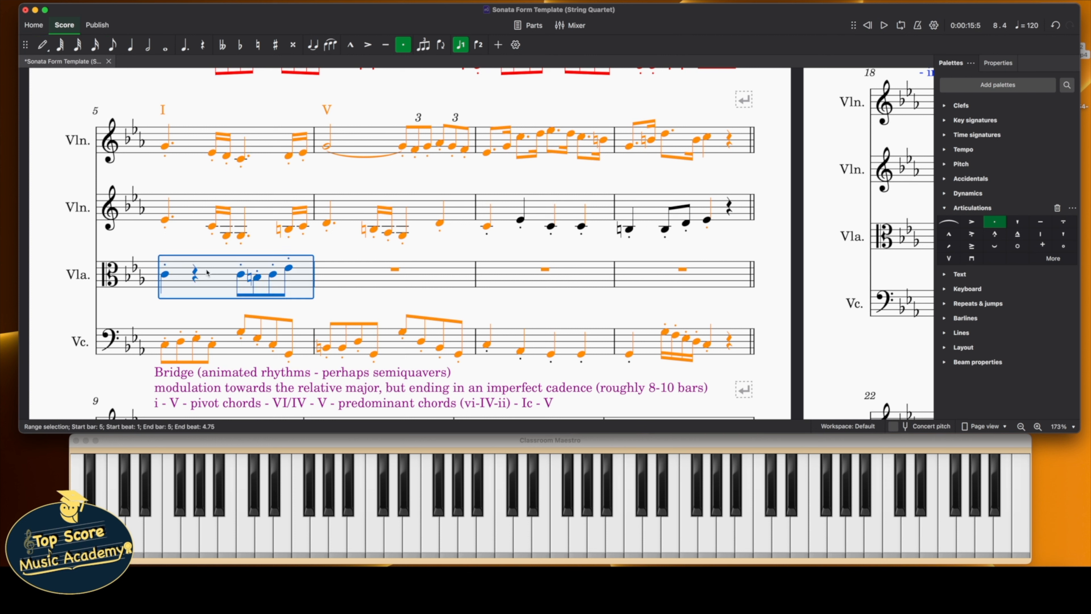
pyautogui.hotkey('ctrl', 'c')
pyautogui.click(359, 283)
pyautogui.hotkey('ctrl', 'v')
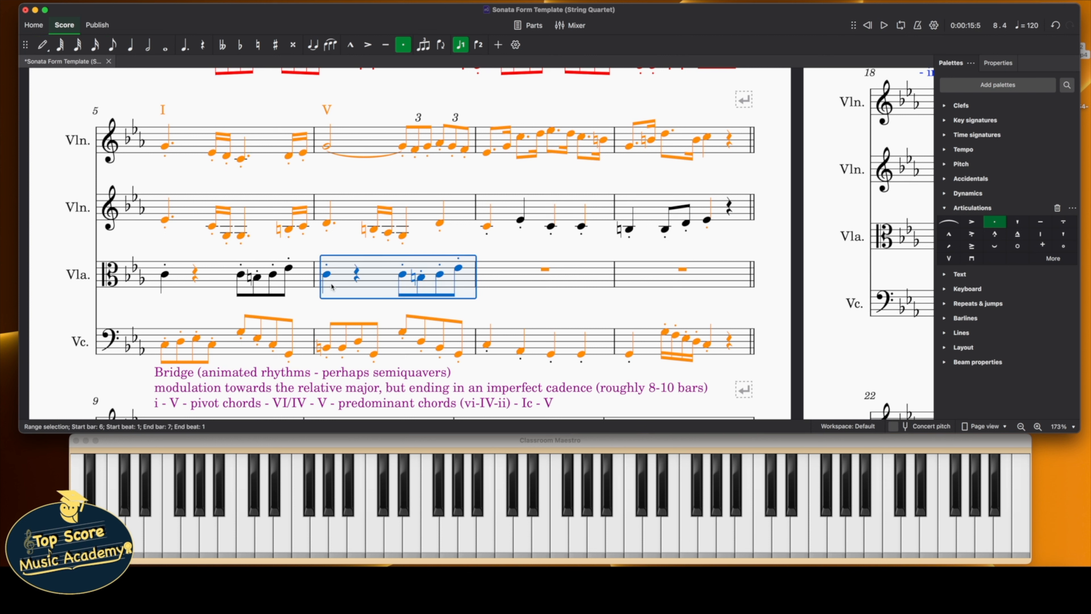
pyautogui.hotkey('alt', 'shift', 'Up')
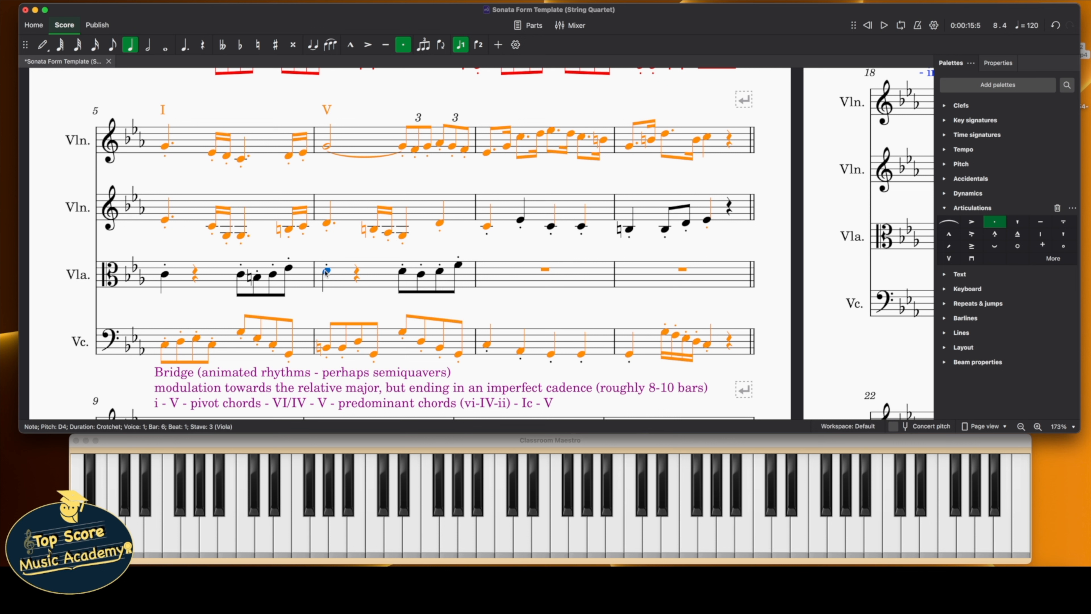
# Check the viola and cello notes in bar 6 and change the viola's last quaver to B natural 3
pyautogui.click(402, 271)
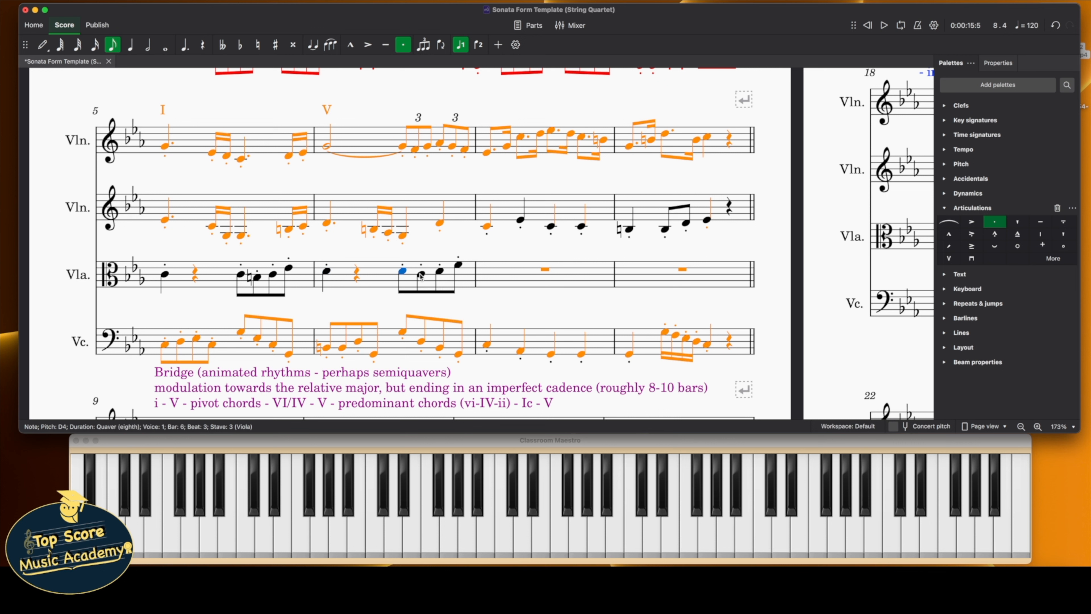
pyautogui.click(421, 274)
pyautogui.click(440, 271)
pyautogui.click(440, 349)
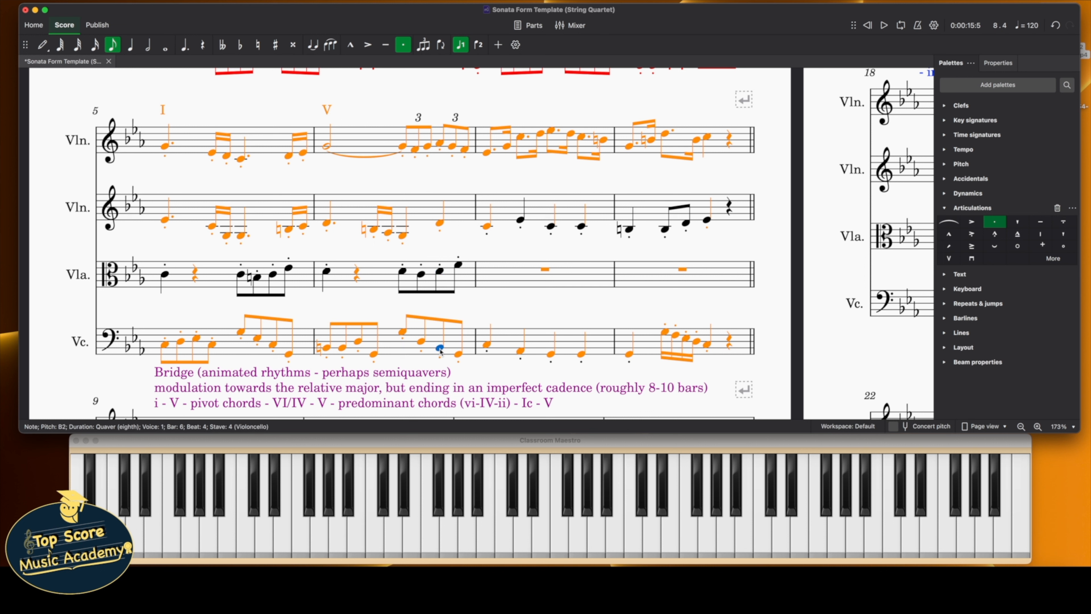
pyautogui.click(458, 355)
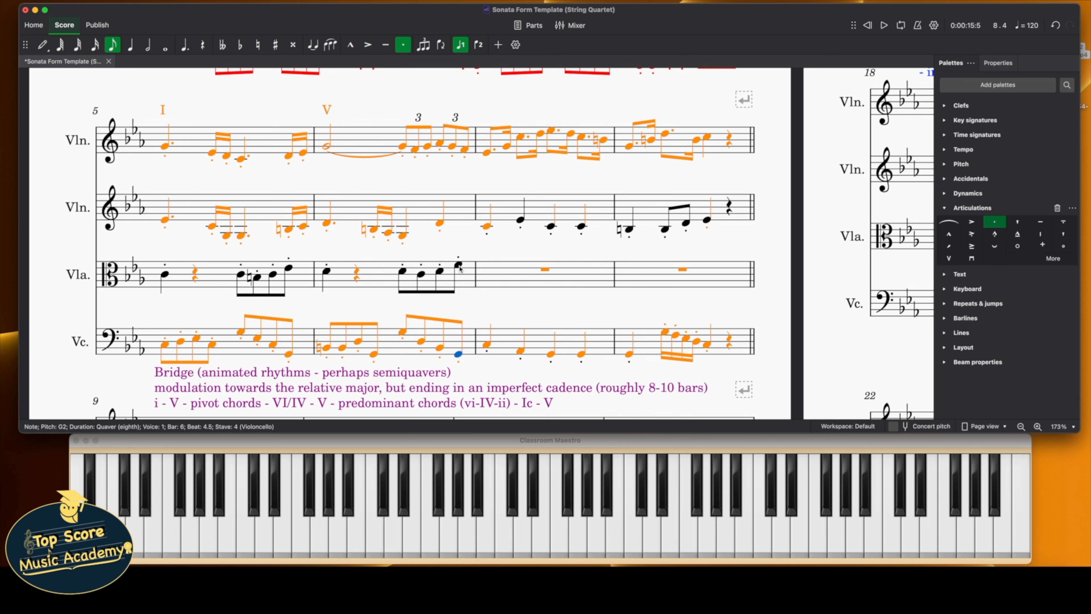
pyautogui.click(458, 277)
pyautogui.press('Up')
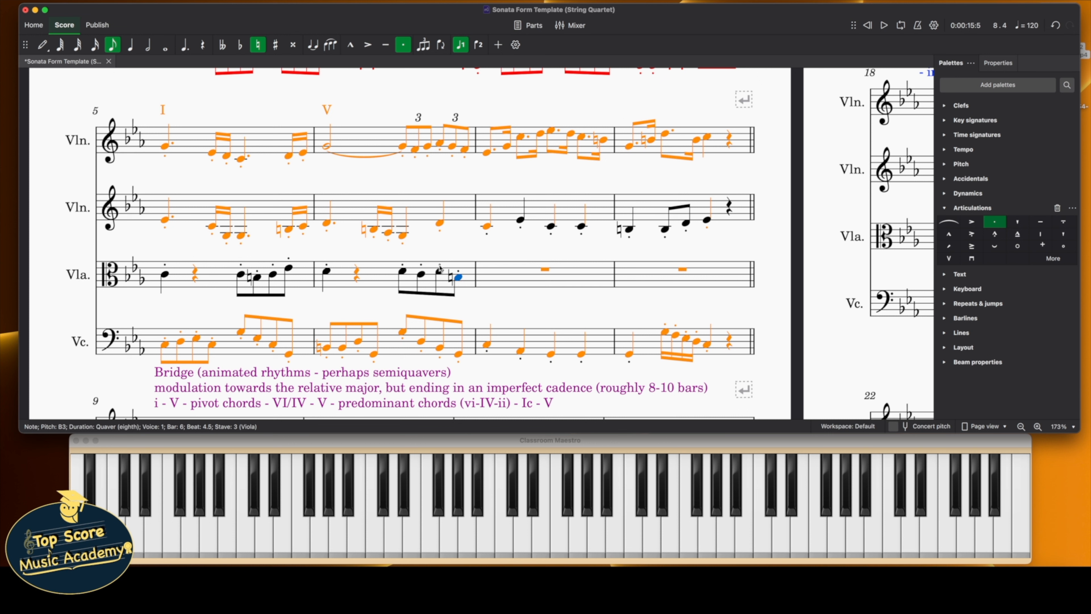
# Copy second violin bar 7 into viola bar 7 and lower the beat 2 crotchet to E♭3
pyautogui.click(504, 214)
pyautogui.click(508, 286)
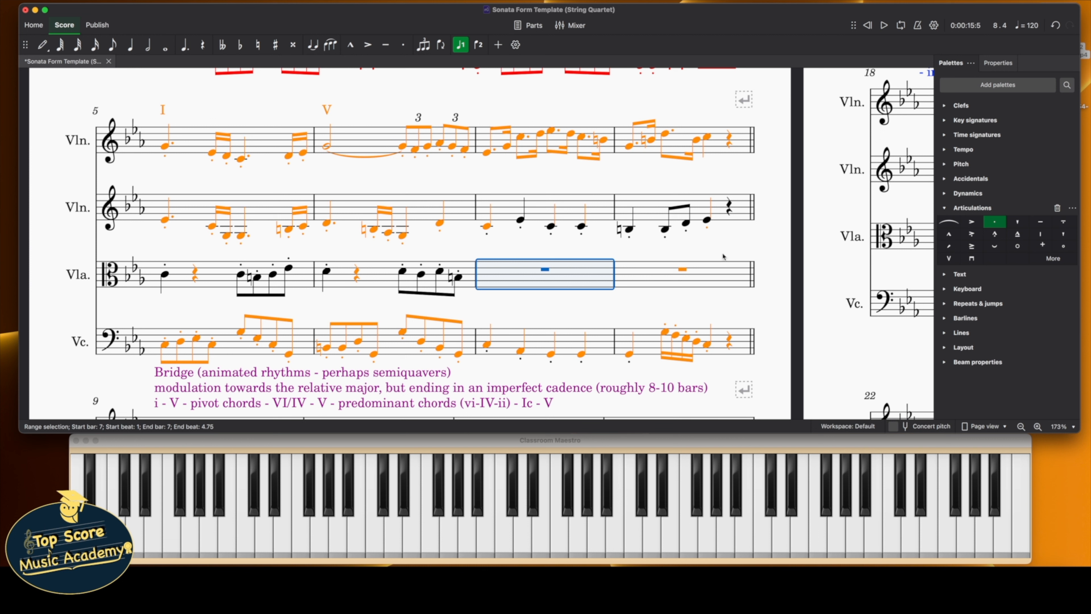
pyautogui.press('super+v')
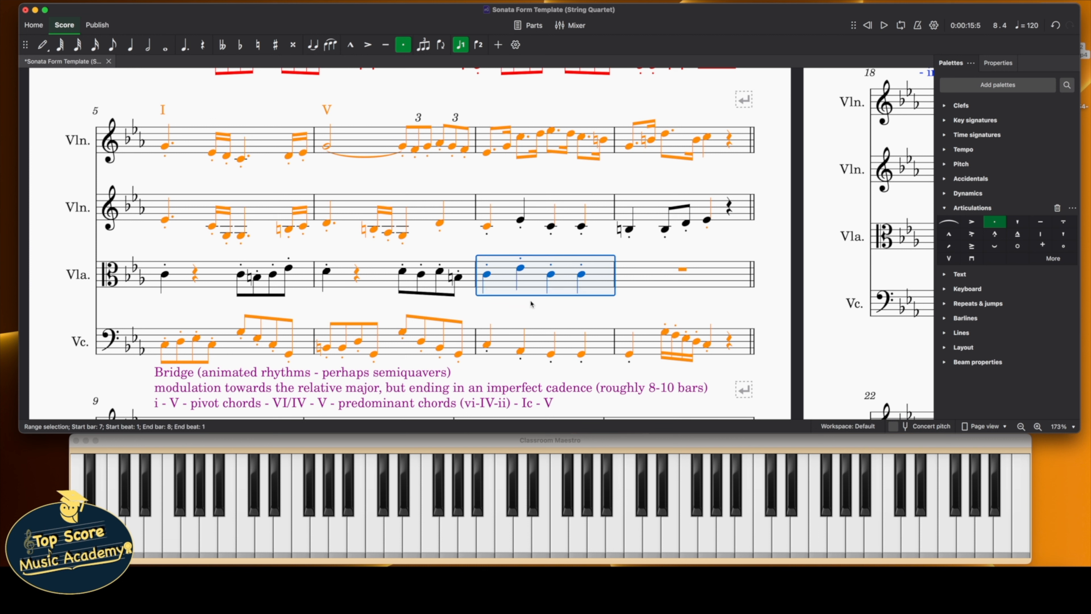
pyautogui.click(487, 276)
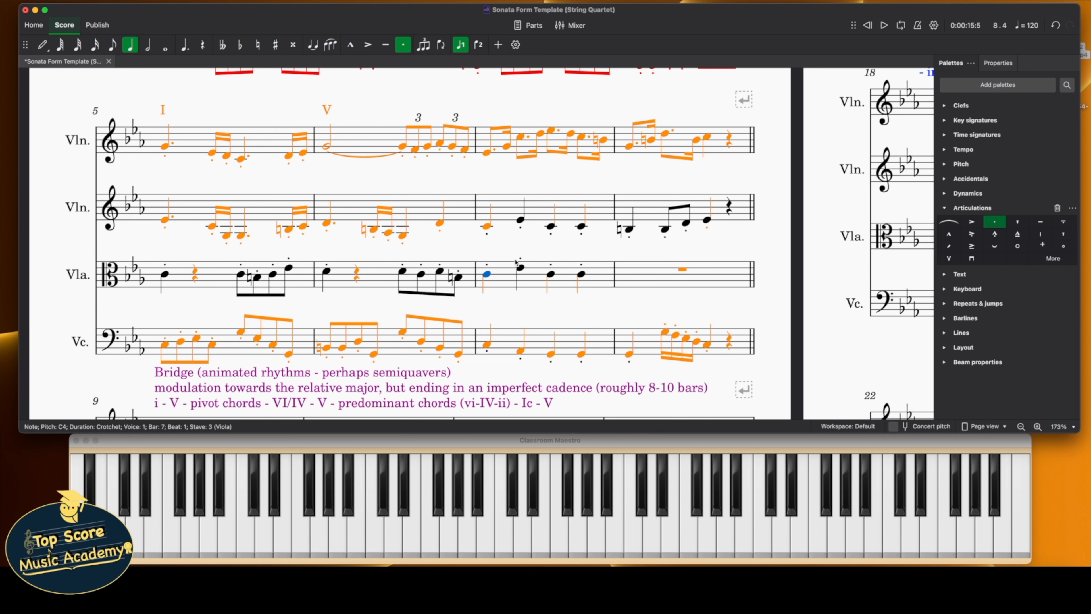
pyautogui.moveTo(522, 269); pyautogui.dragTo(521, 295)
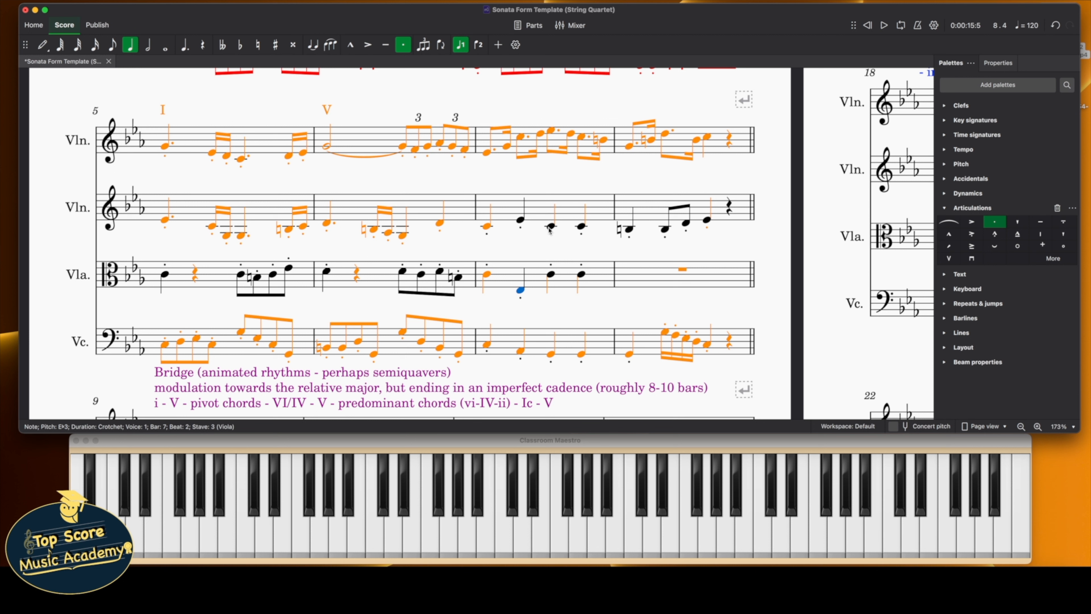
# Add the chord label Ic on beat 3 of bar 7 and place it between the two violin staves
pyautogui.click(551, 130)
pyautogui.hotkey('ctrl', 't')
pyautogui.write('IC')
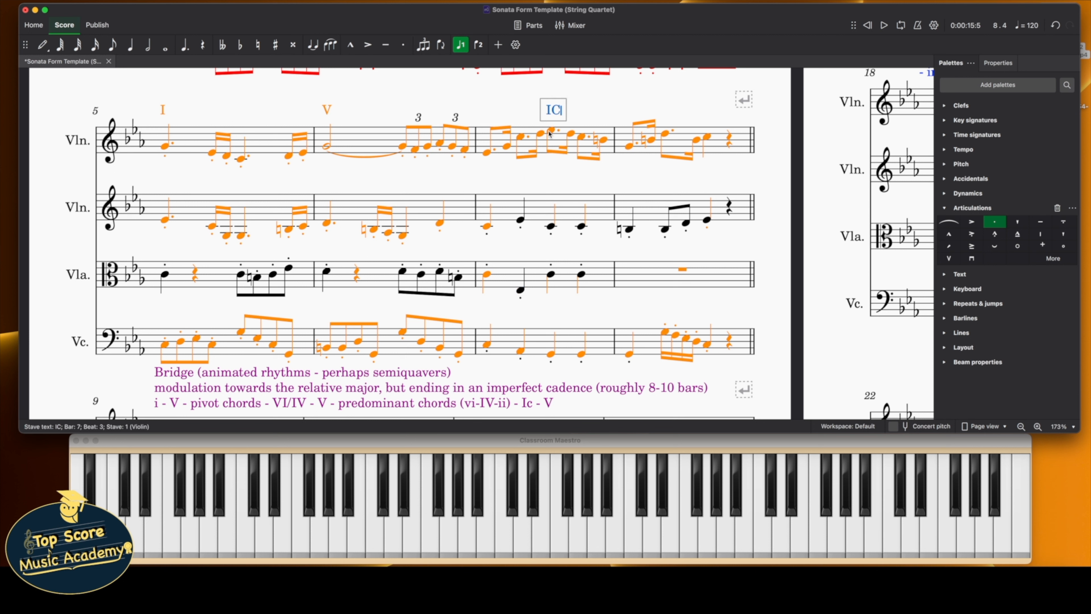
pyautogui.press('BackSpace')
pyautogui.write('c')
pyautogui.click(579, 116)
pyautogui.moveTo(553, 112); pyautogui.dragTo(555, 185)
# Add a VI label on beat 2 of bar 7 between the violin staves and change the Ic label to ic
pyautogui.click(521, 139)
pyautogui.hotkey('ctrl', 't')
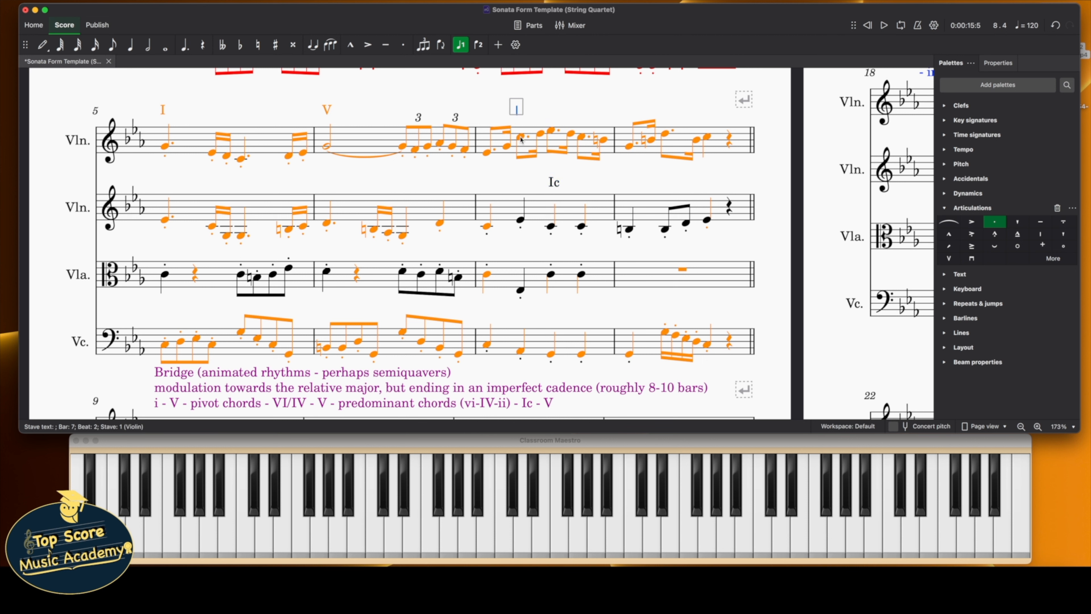
pyautogui.write('VI')
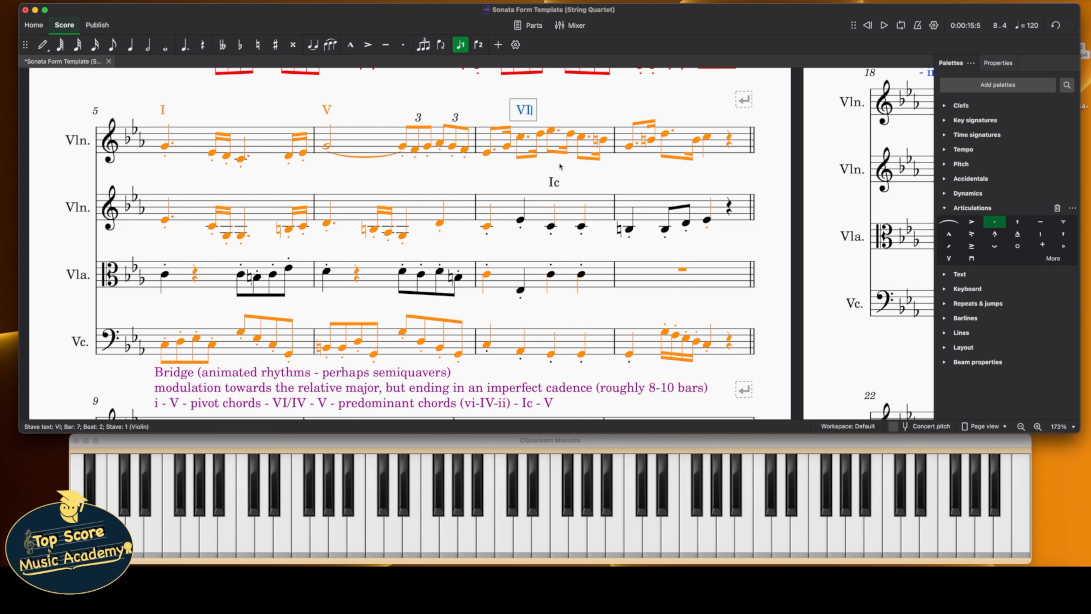
pyautogui.click(555, 186)
pyautogui.doubleClick(555, 185)
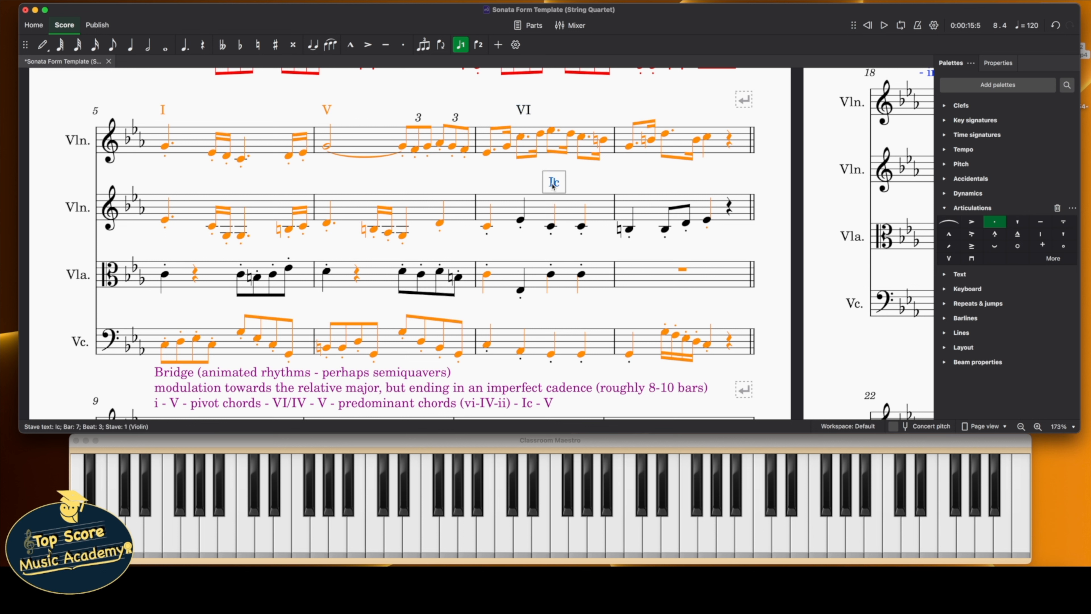
pyautogui.press('BackSpace')
pyautogui.write('i')
pyautogui.click(543, 98)
pyautogui.moveTo(525, 113); pyautogui.dragTo(523, 185)
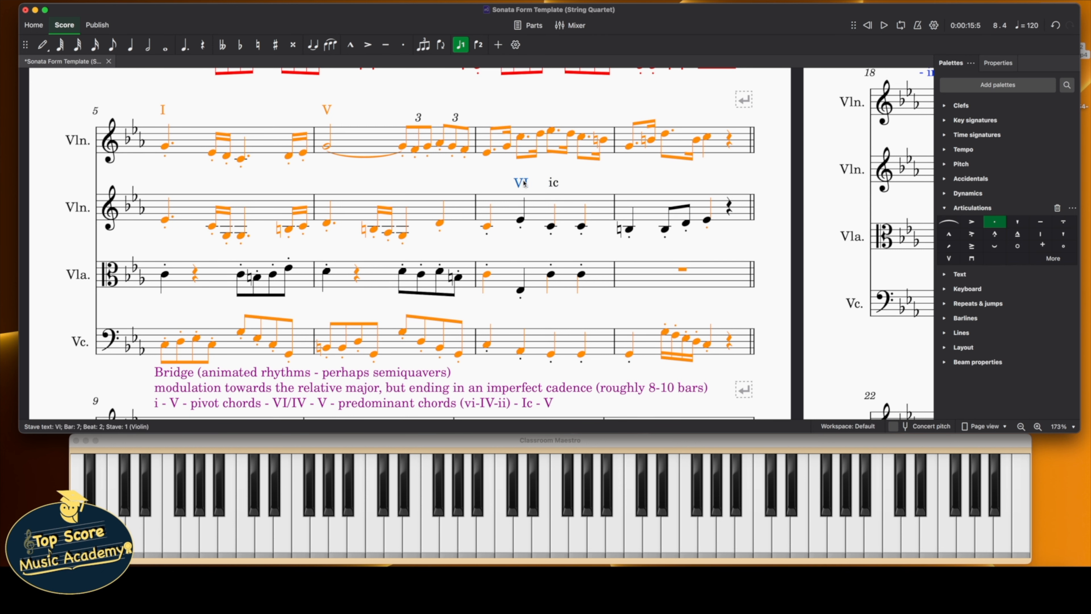
# Change the tonic chord labels in bars 1 and 3 from capital I to lowercase i
pyautogui.scroll(7, 523, 183)
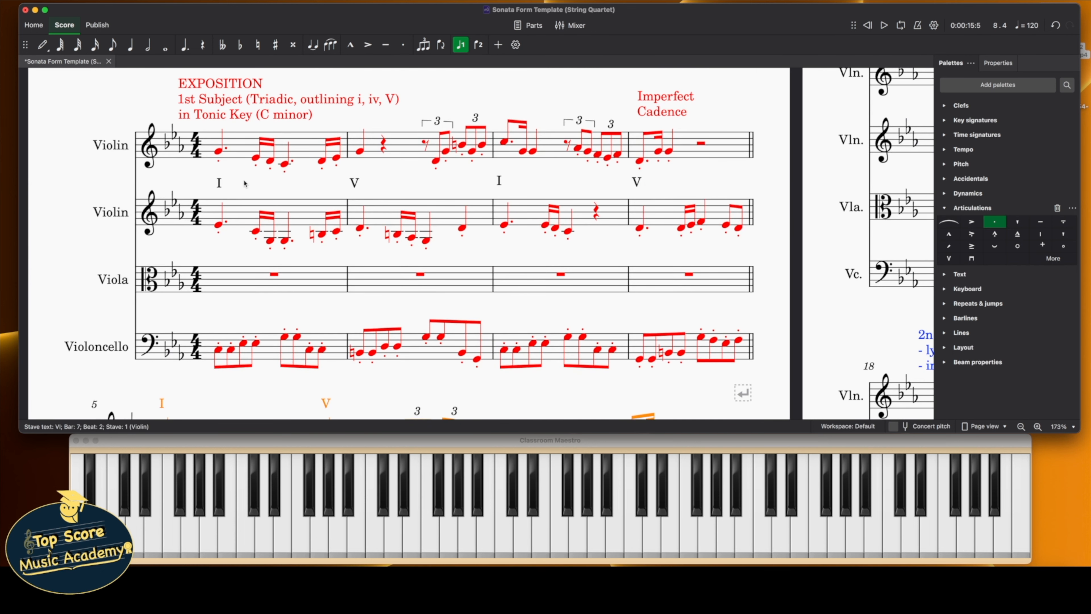
pyautogui.click(219, 183)
pyautogui.press('BackSpace')
pyautogui.write('i')
pyautogui.click(497, 185)
pyautogui.doubleClick(497, 185)
pyautogui.press('BackSpace')
pyautogui.write('i')
pyautogui.click(537, 185)
# Add the chord label V on beat 1 of bar 8 and place it between the two violin staves
pyautogui.scroll(-1, 536, 185)
pyautogui.scroll(-5, 536, 185)
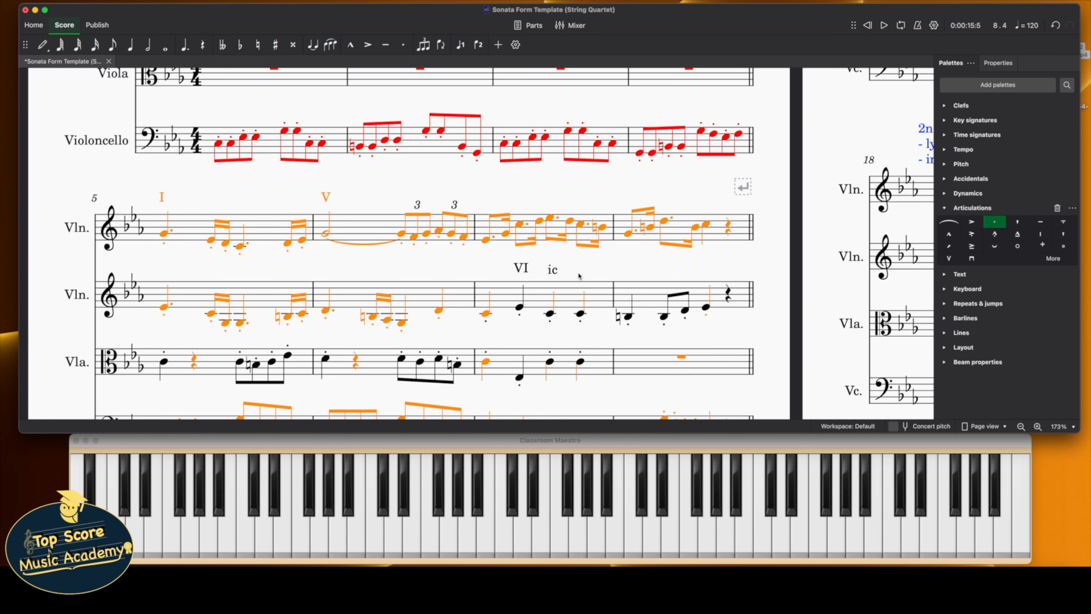
pyautogui.scroll(-2, 579, 276)
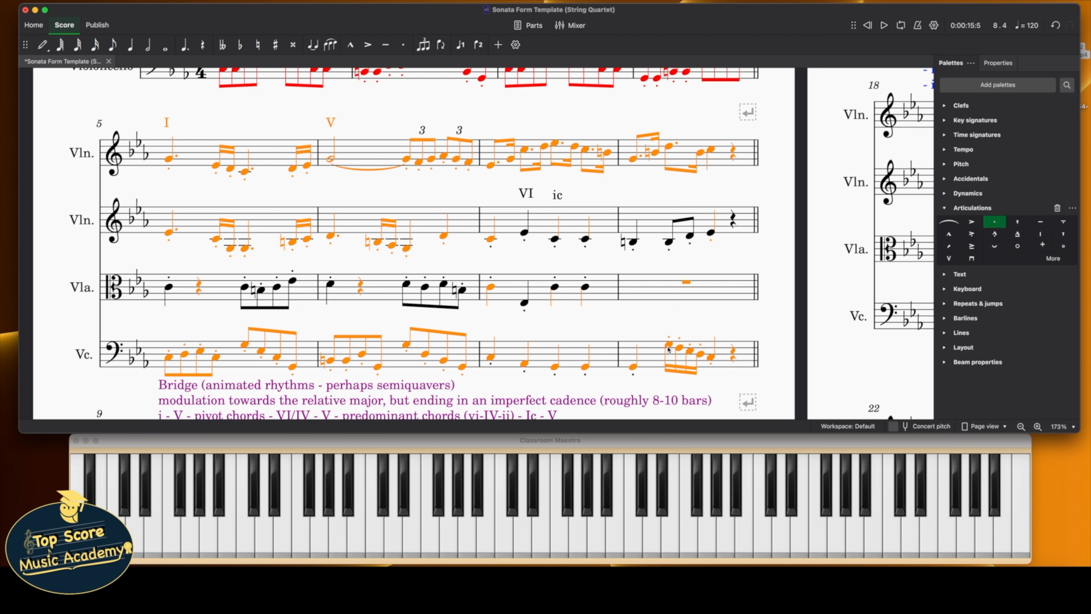
pyautogui.click(633, 161)
pyautogui.hotkey('ctrl', 't')
pyautogui.write('V')
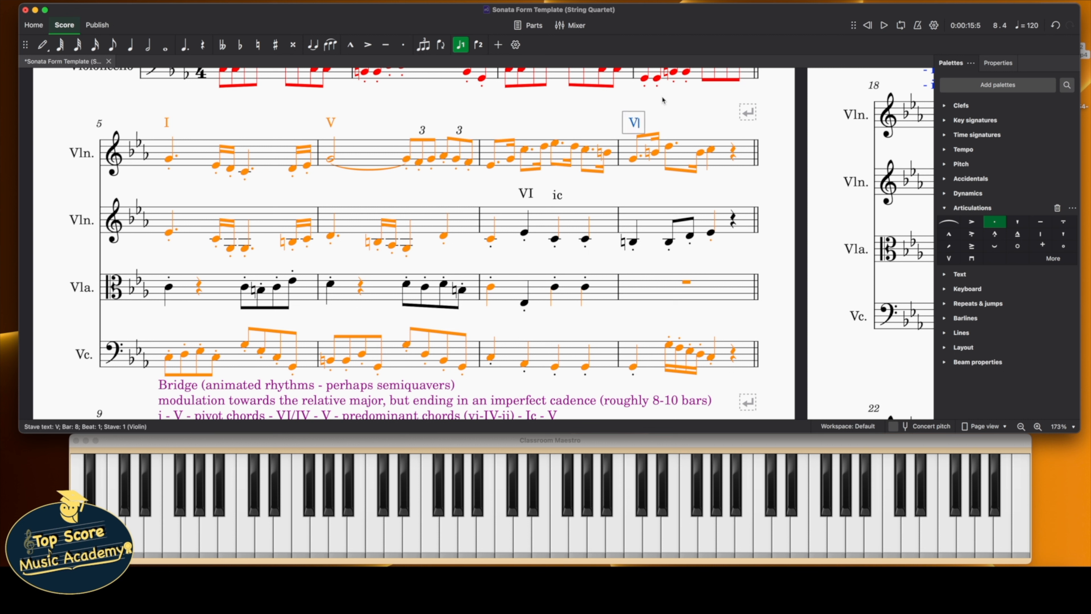
pyautogui.click(662, 100)
pyautogui.moveTo(634, 122); pyautogui.dragTo(630, 189)
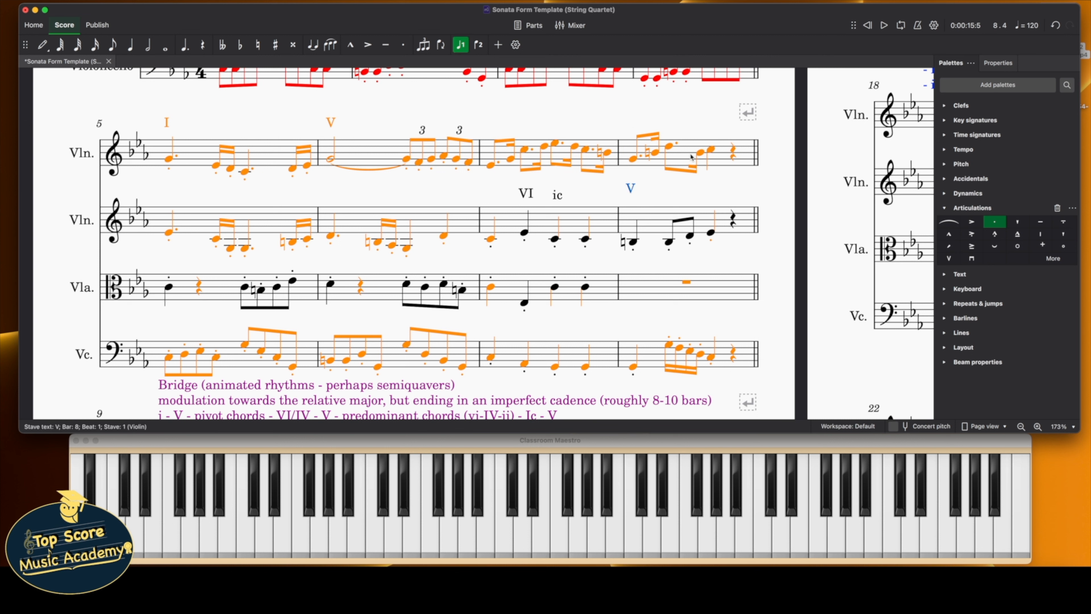
# Add the chord label i on beat 3 of bar 8 and place it between the two violin staves
pyautogui.click(712, 151)
pyautogui.hotkey('ctrl', 't')
pyautogui.write('I')
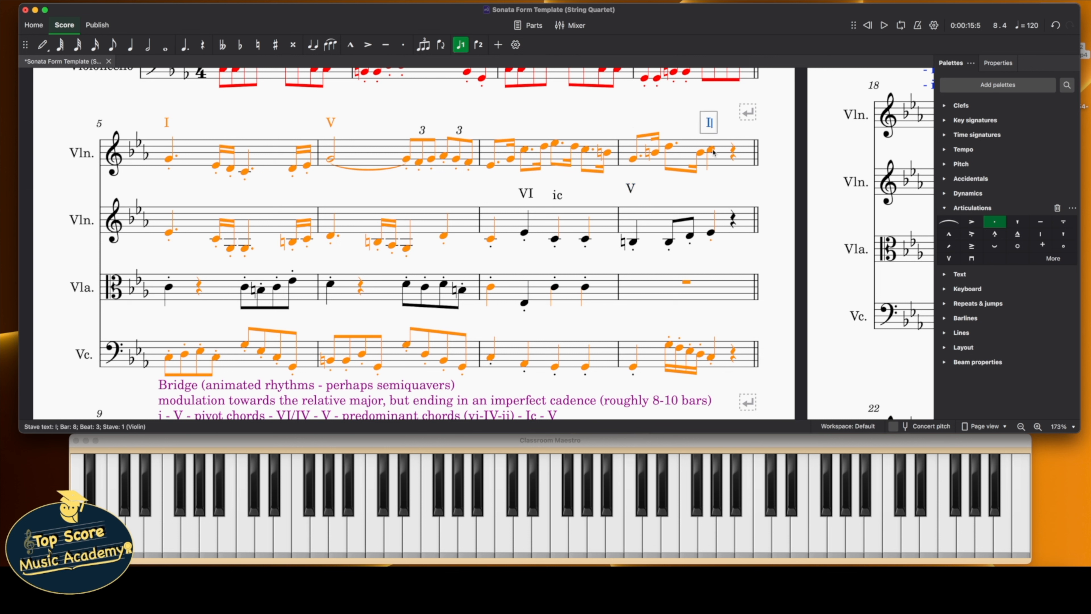
pyautogui.press('BackSpace')
pyautogui.write('i')
pyautogui.press('Escape')
pyautogui.moveTo(708, 124); pyautogui.dragTo(709, 192)
# Lower the viola crotchets on beats 3 and 4 of bar 7 to G3
pyautogui.click(491, 288)
pyautogui.click(523, 303)
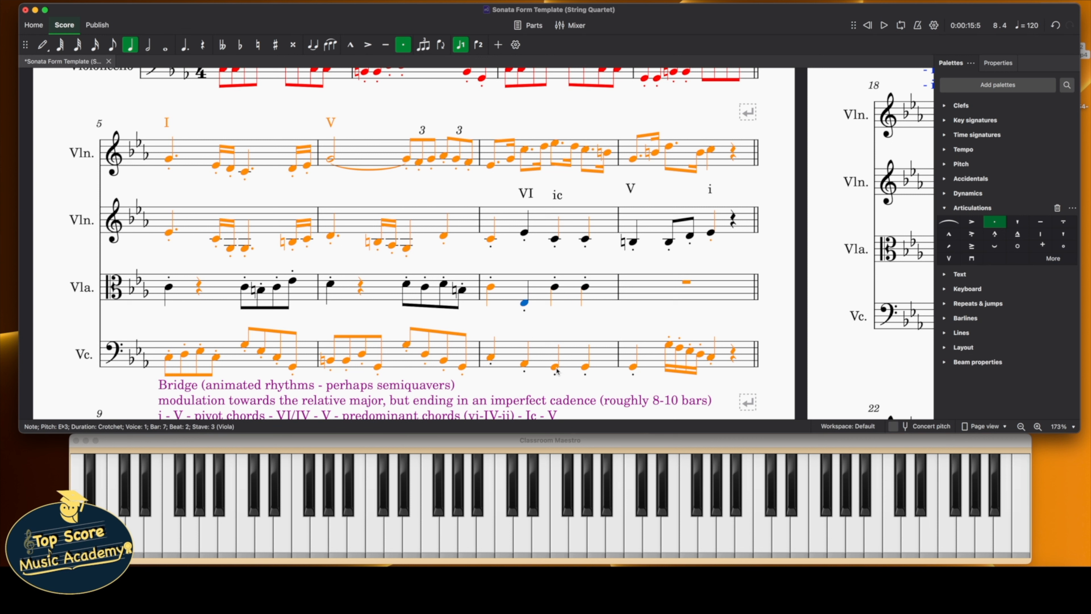
pyautogui.moveTo(556, 290); pyautogui.dragTo(556, 300)
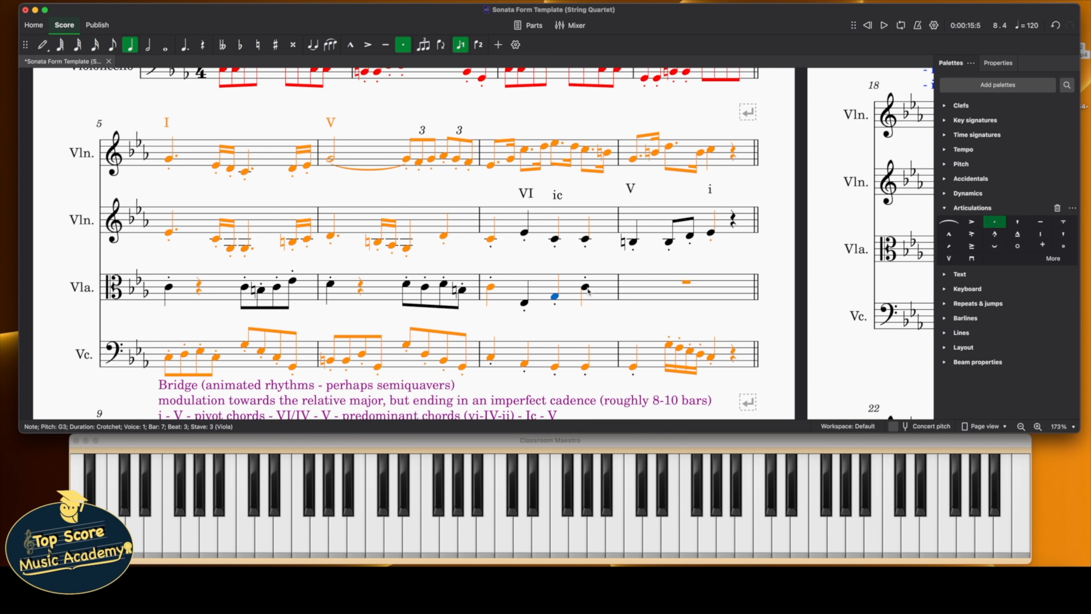
pyautogui.moveTo(586, 287); pyautogui.dragTo(587, 300)
# Enter staccato G3 crotchets on beats 1, 2 and 3 of viola bar 8
pyautogui.click(43, 45)
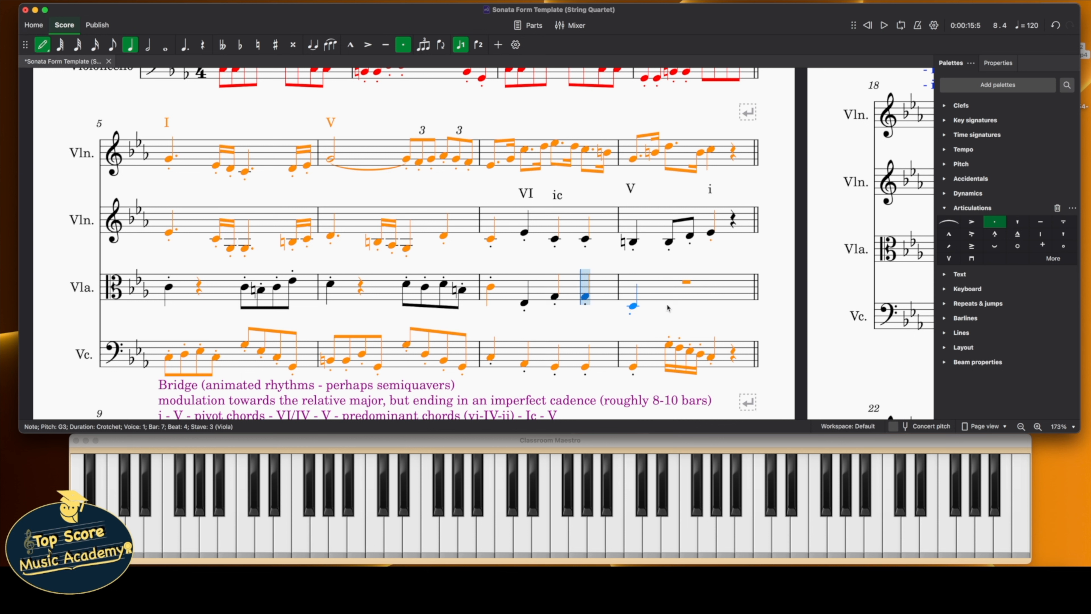
pyautogui.click(637, 300)
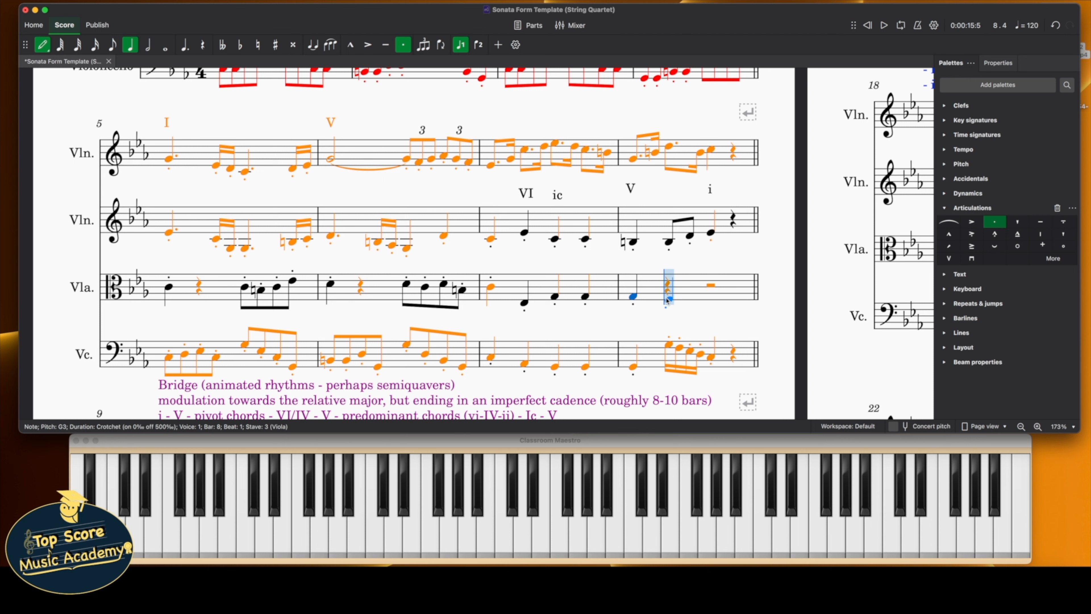
pyautogui.click(667, 297)
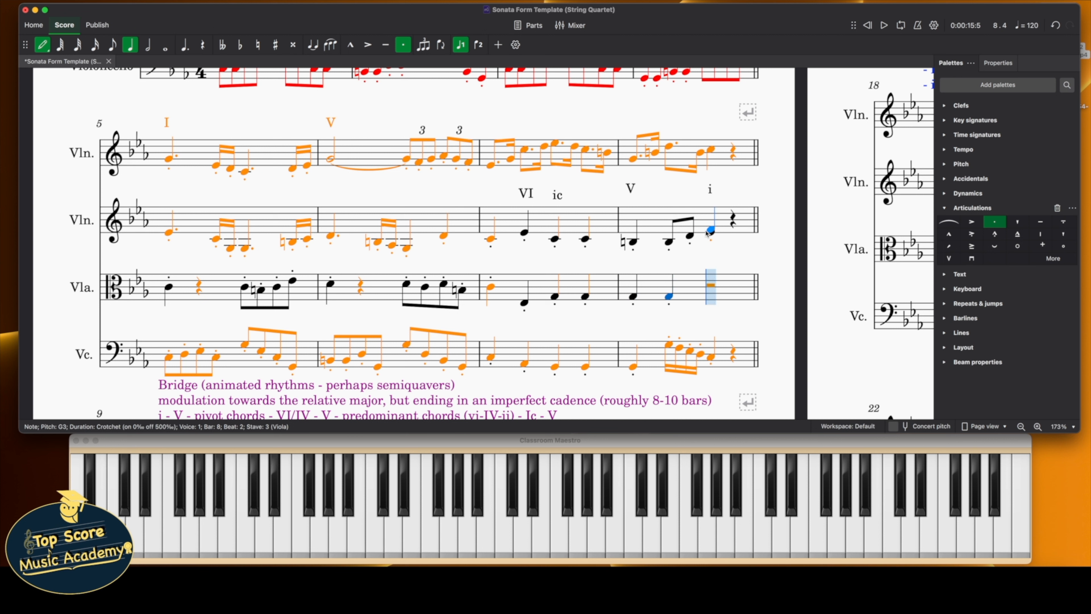
pyautogui.click(710, 297)
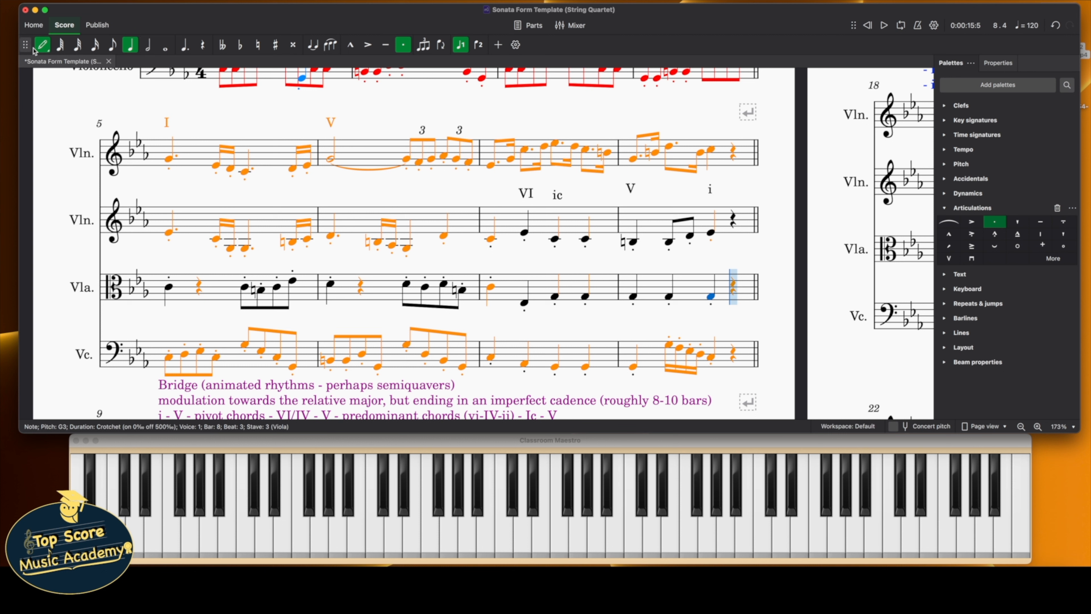
pyautogui.press('Escape')
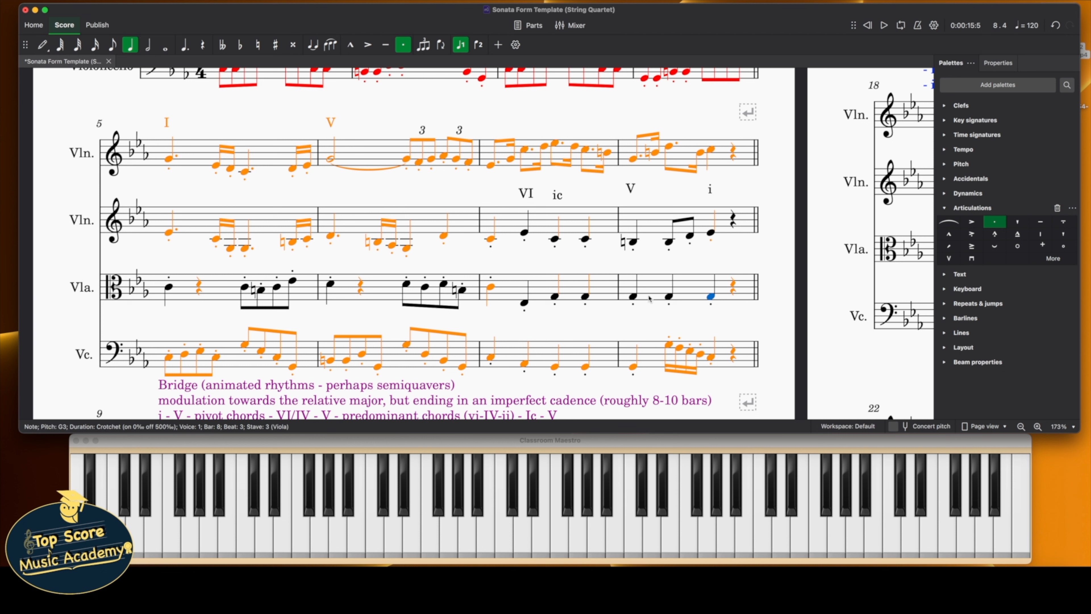
# Replace the beat 2 crotchet in viola bar 8 with four staccato G3 semiquavers
pyautogui.click(669, 296)
pyautogui.click(42, 45)
pyautogui.click(95, 45)
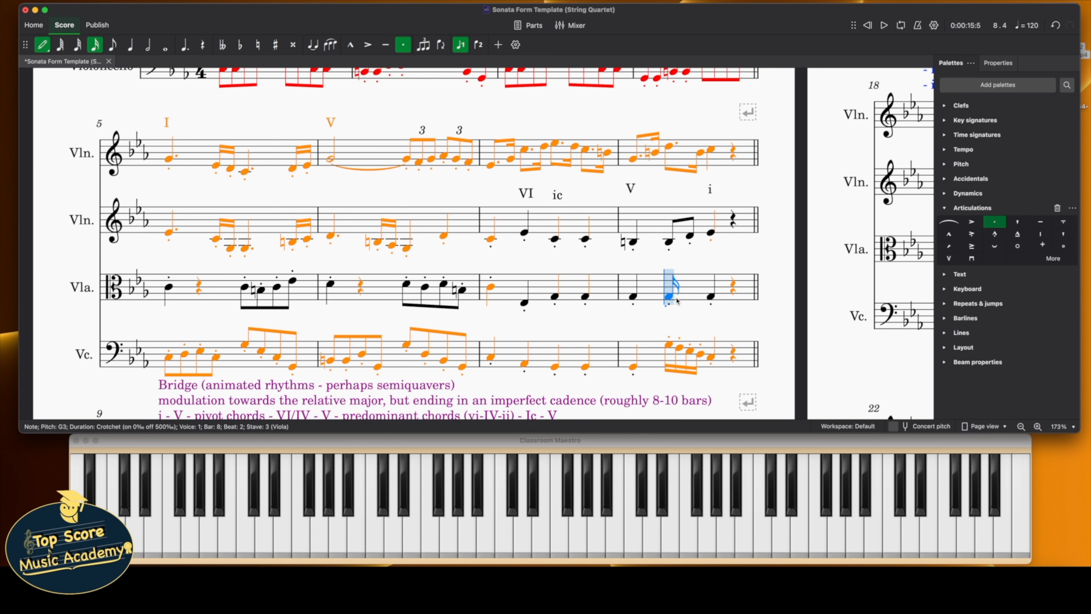
pyautogui.click(676, 298)
pyautogui.click(691, 297)
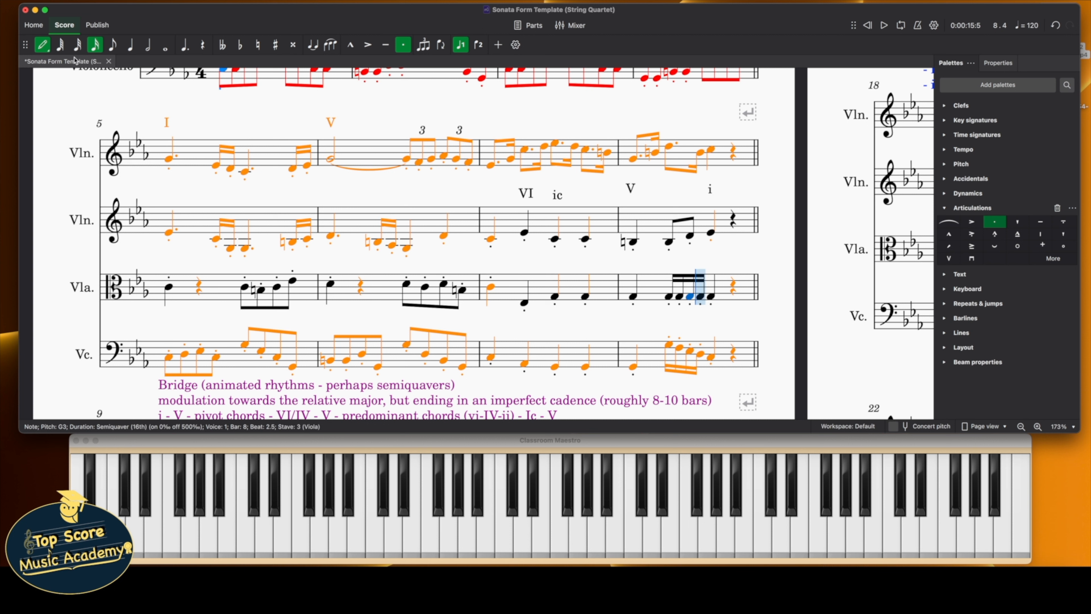
pyautogui.click(43, 45)
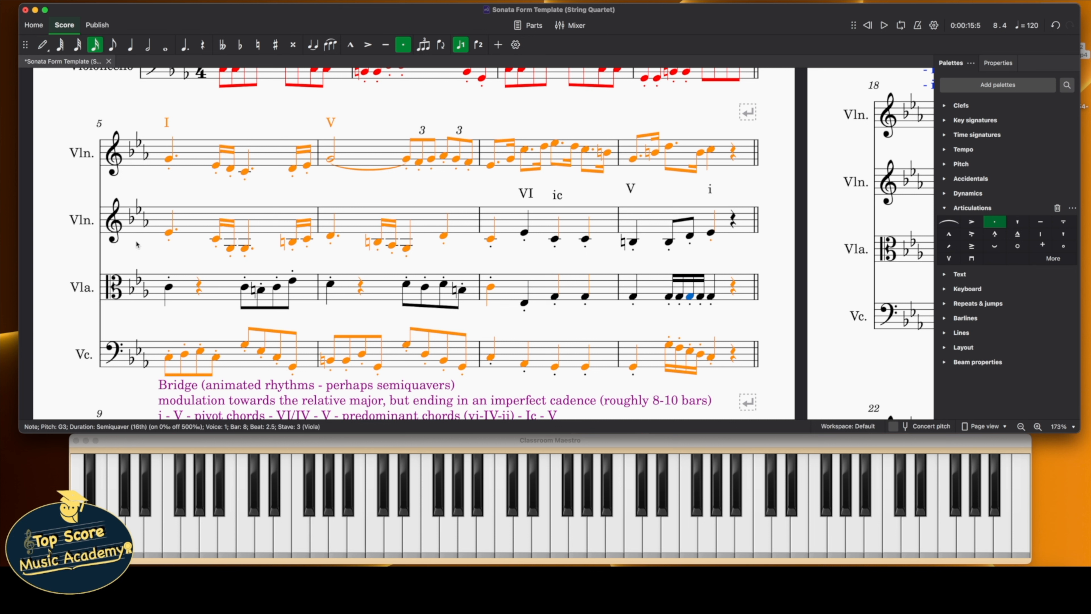
# Loop playback over bars 5 to 8 and listen to the passage with the viola part
pyautogui.click(219, 278)
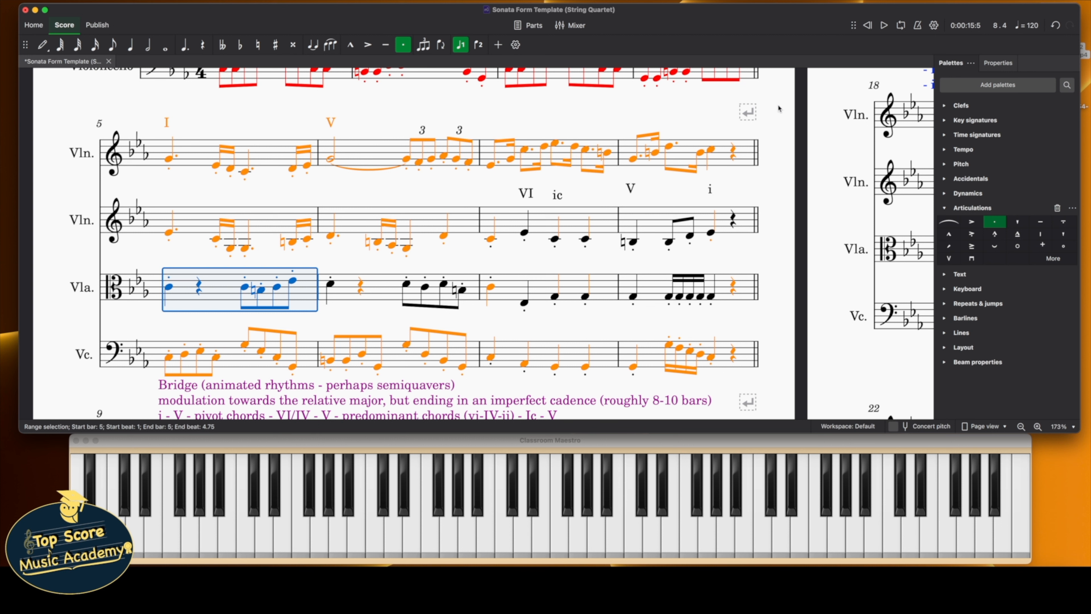
pyautogui.click(720, 129)
pyautogui.click(901, 25)
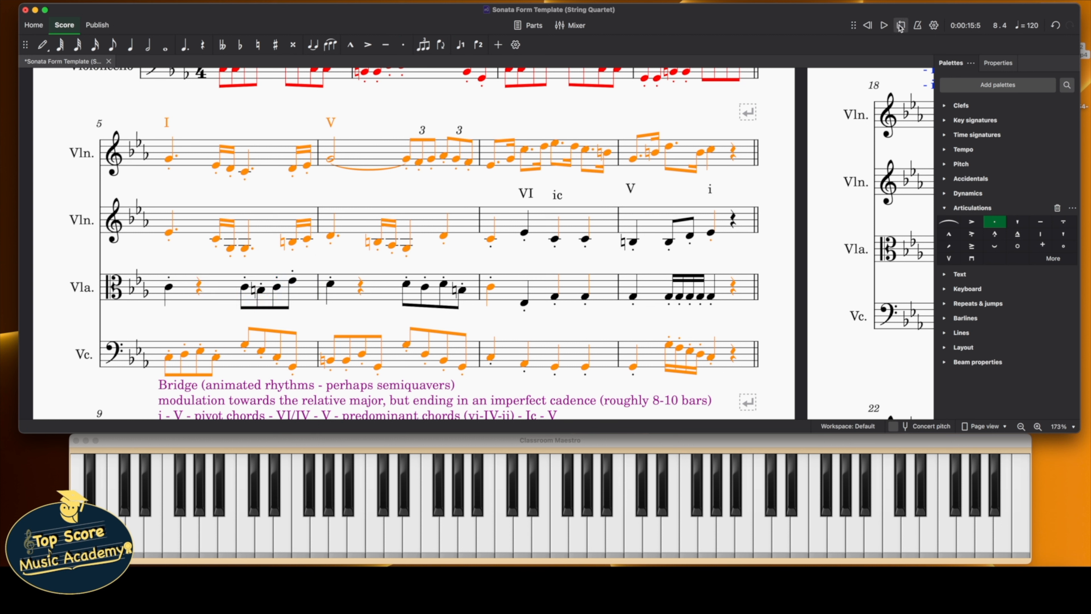
pyautogui.click(883, 26)
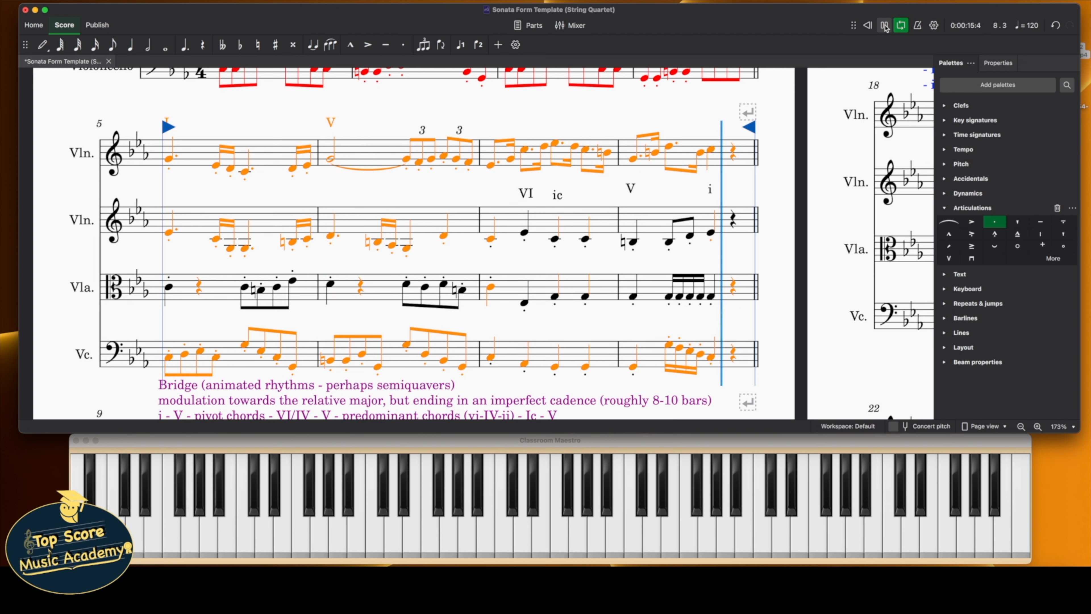
pyautogui.click(885, 25)
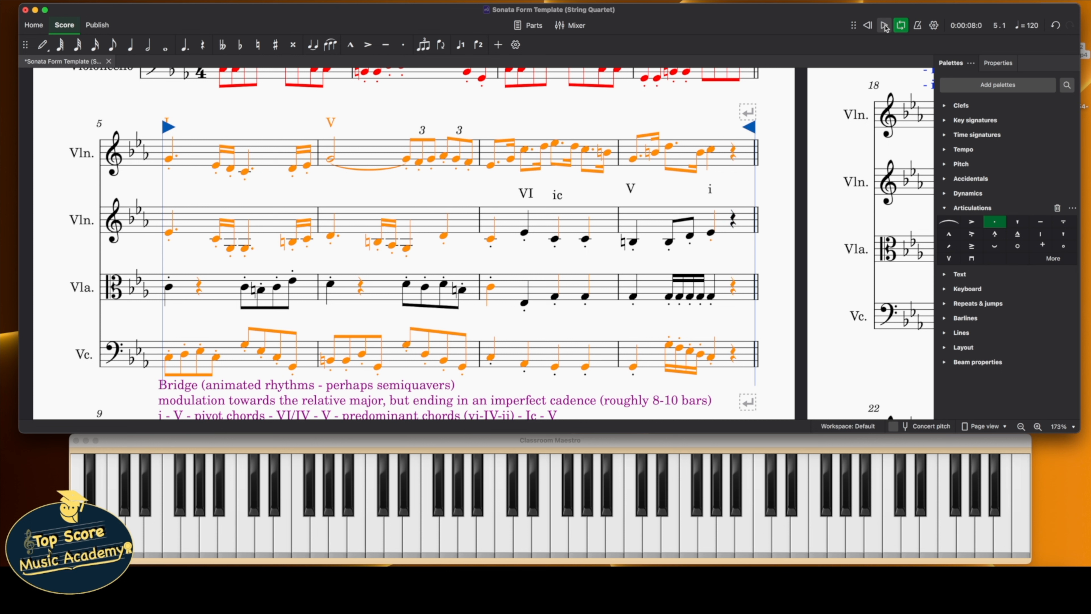
pyautogui.click(885, 26)
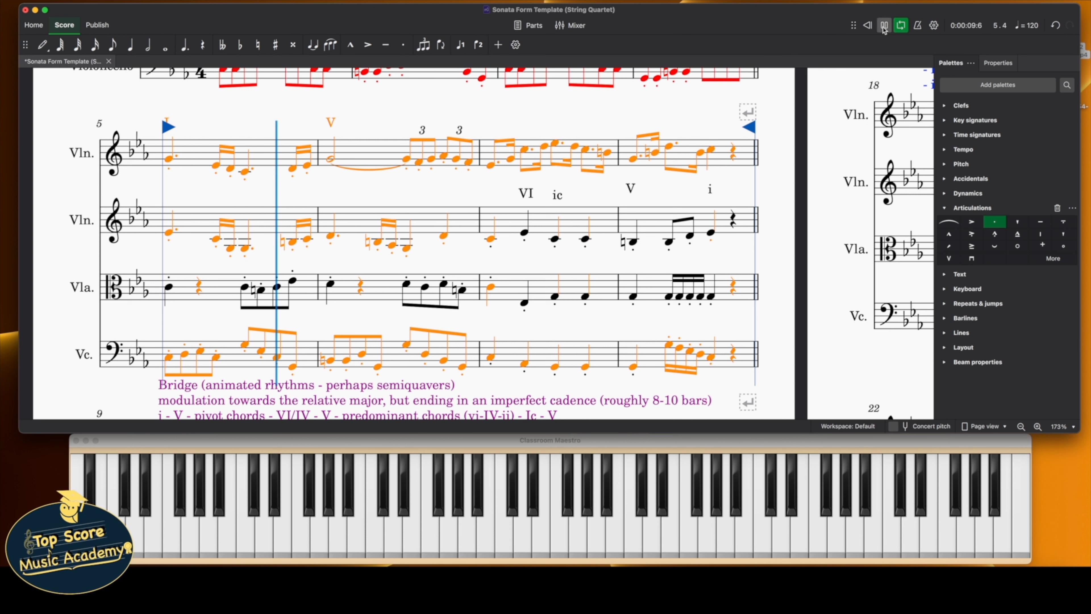
pyautogui.click(883, 27)
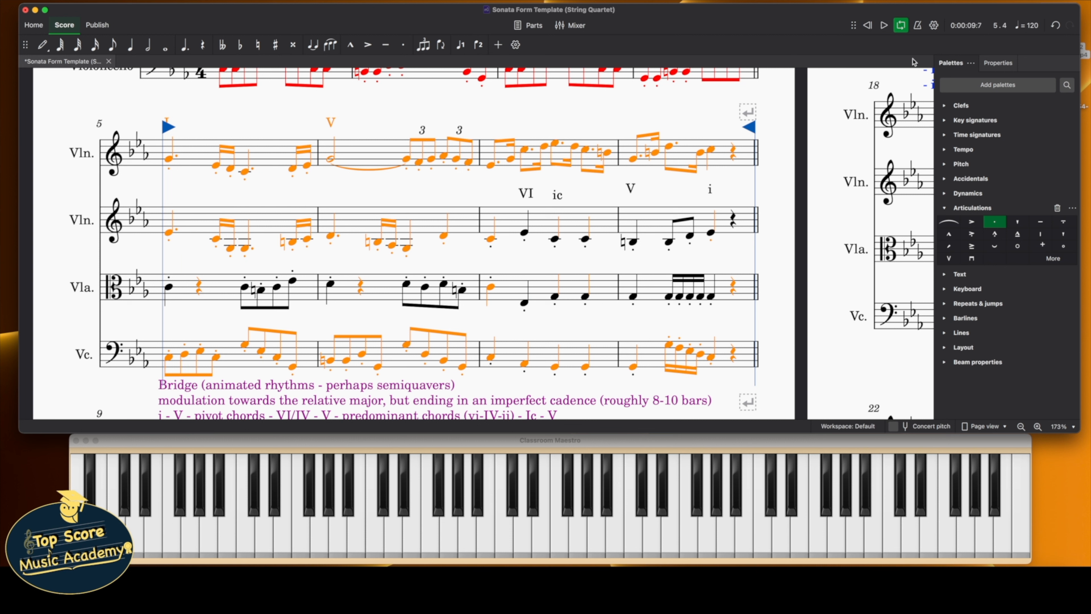
# Turn off the loop playback of bars 5 to 8 and clear the selection
pyautogui.click(210, 292)
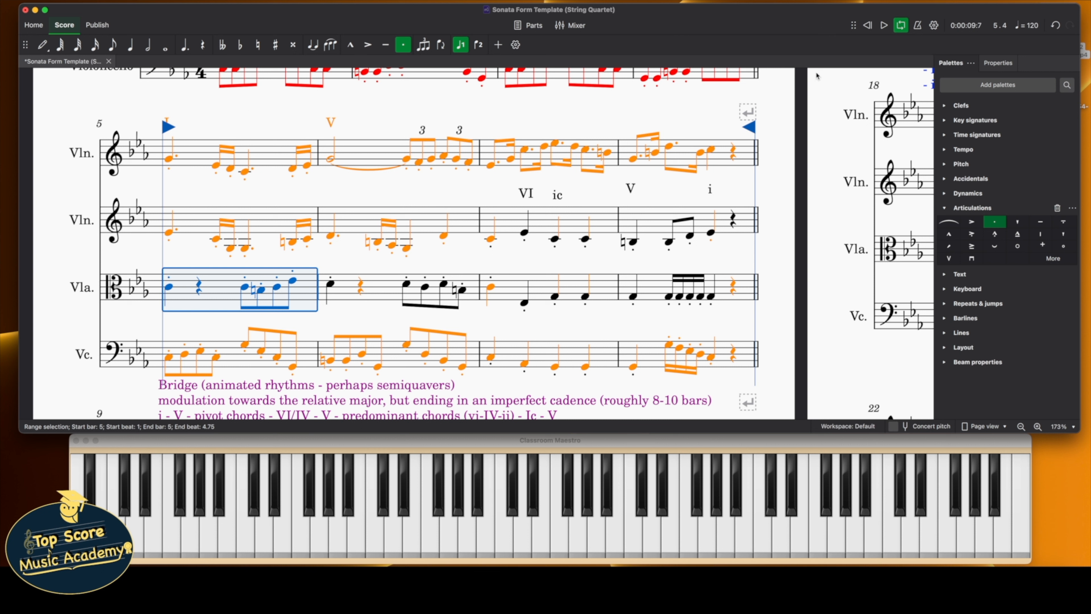
pyautogui.click(901, 25)
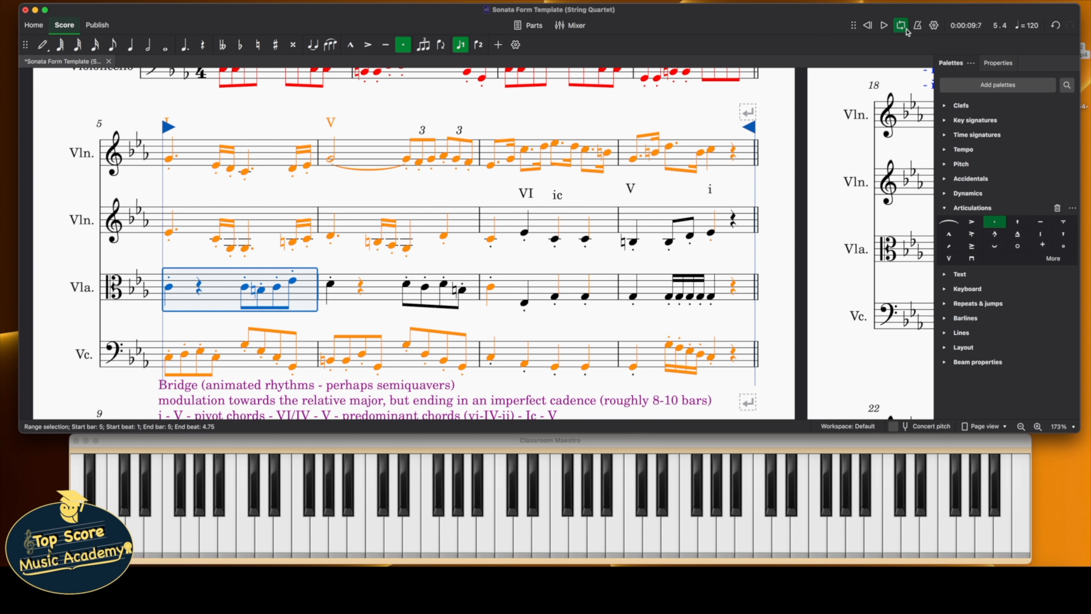
pyautogui.click(558, 126)
pyautogui.scroll(-4, 569, 191)
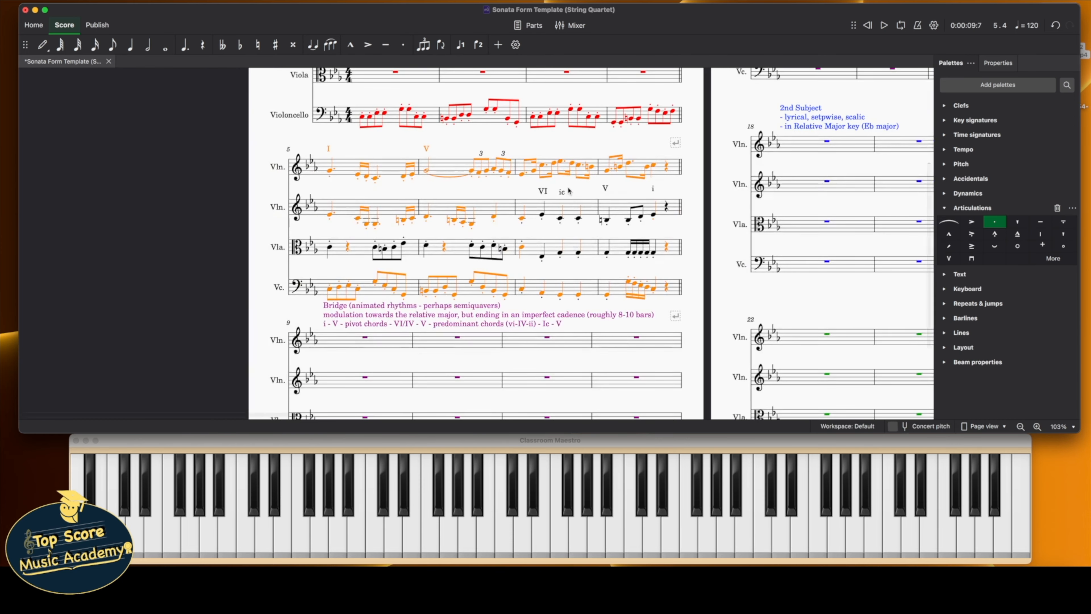
pyautogui.scroll(4, 569, 191)
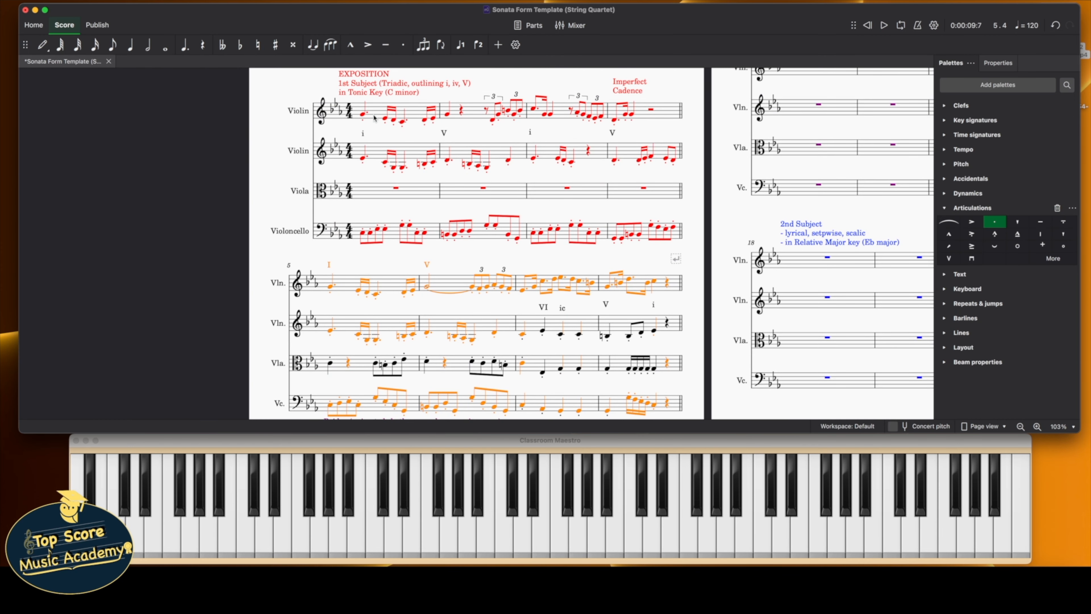
# Colour the second violin and viola notes and the chord labels in bars 5 to 8 orange
pyautogui.click(374, 117)
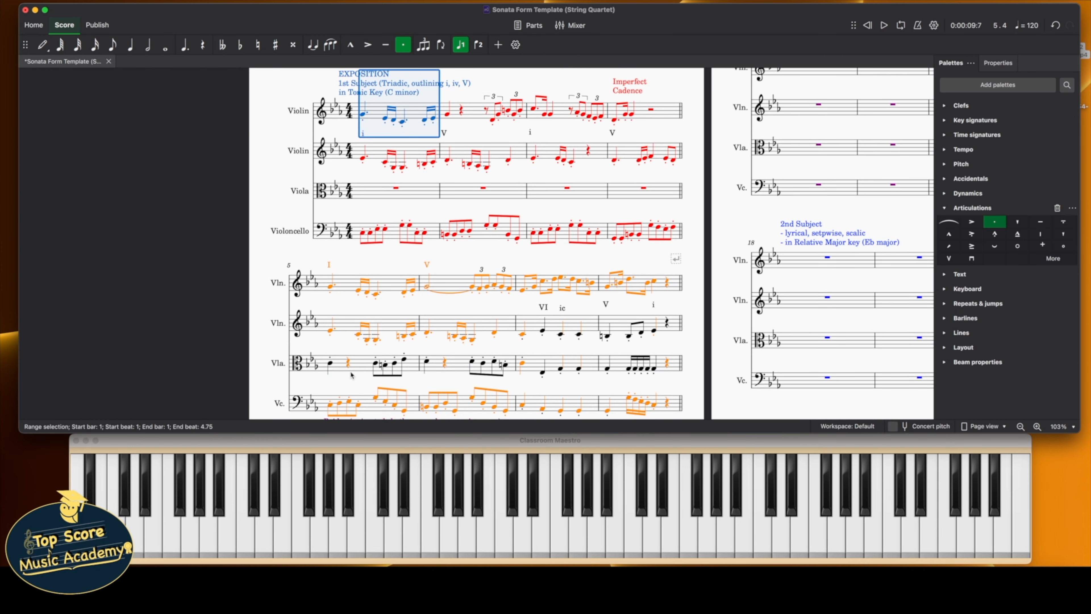
pyautogui.click(343, 368)
pyautogui.keyDown('shift'); pyautogui.click(662, 329); pyautogui.keyUp('shift')
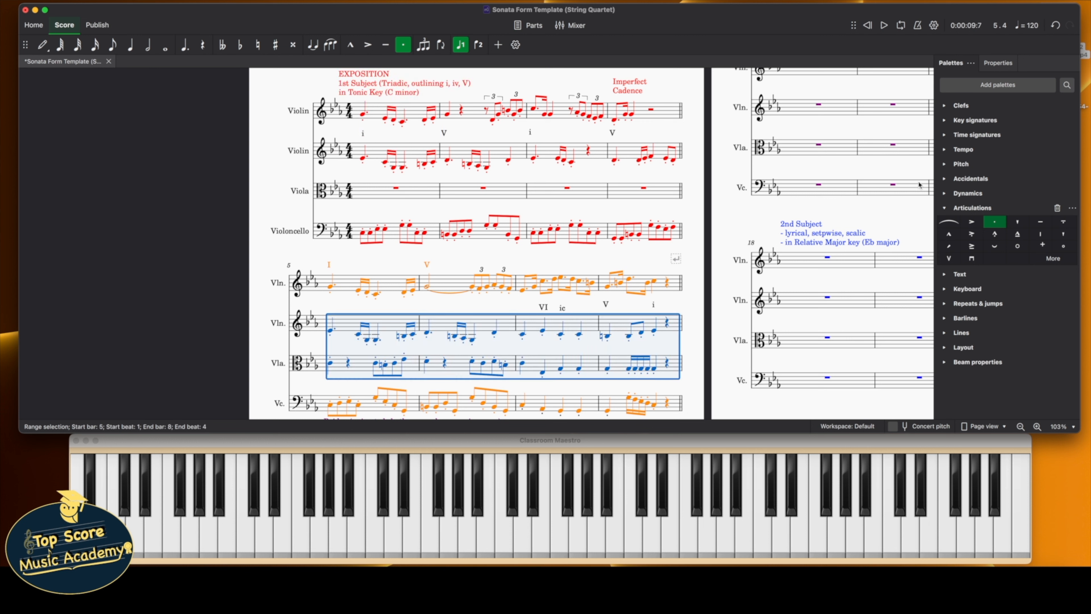
pyautogui.click(998, 63)
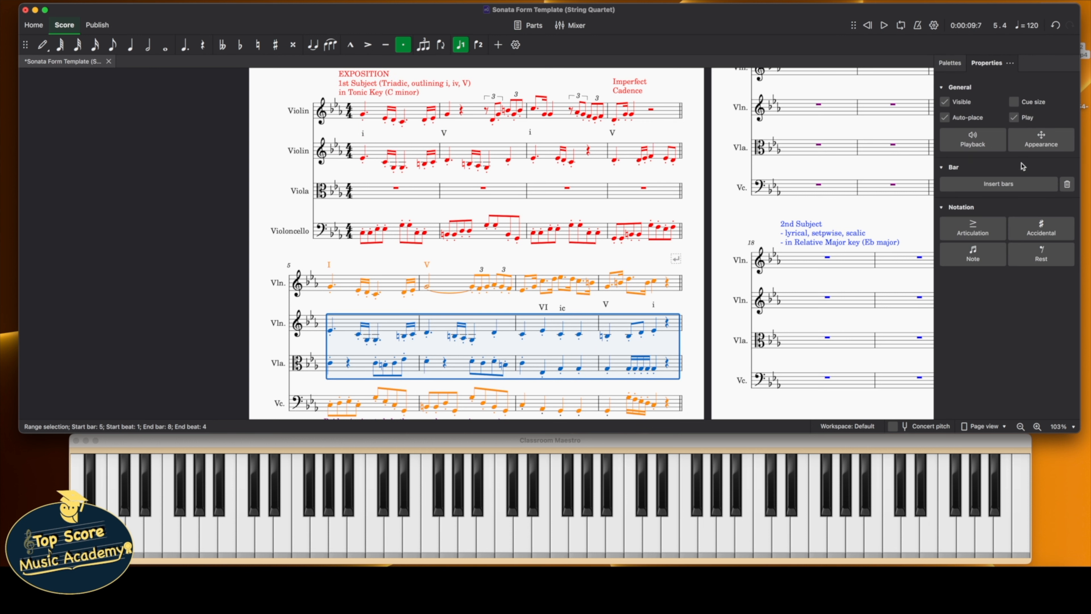
pyautogui.click(1039, 144)
pyautogui.click(987, 389)
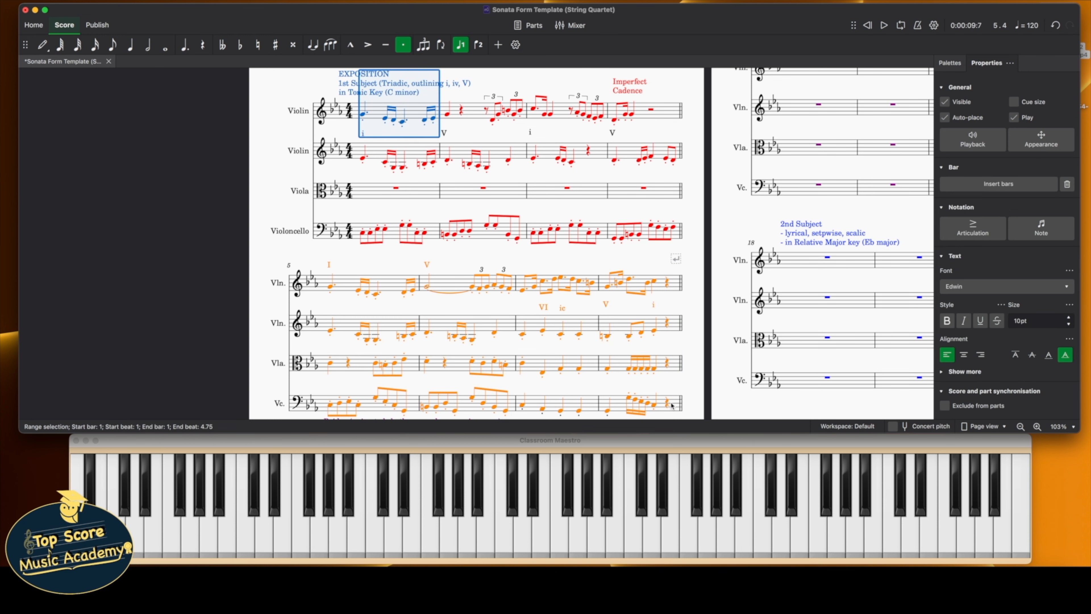
# Loop playback over bars 1 to 8 in all four parts, listen to the whole first subject, and stop playback
pyautogui.keyDown('shift'); pyautogui.click(672, 406); pyautogui.keyUp('shift')
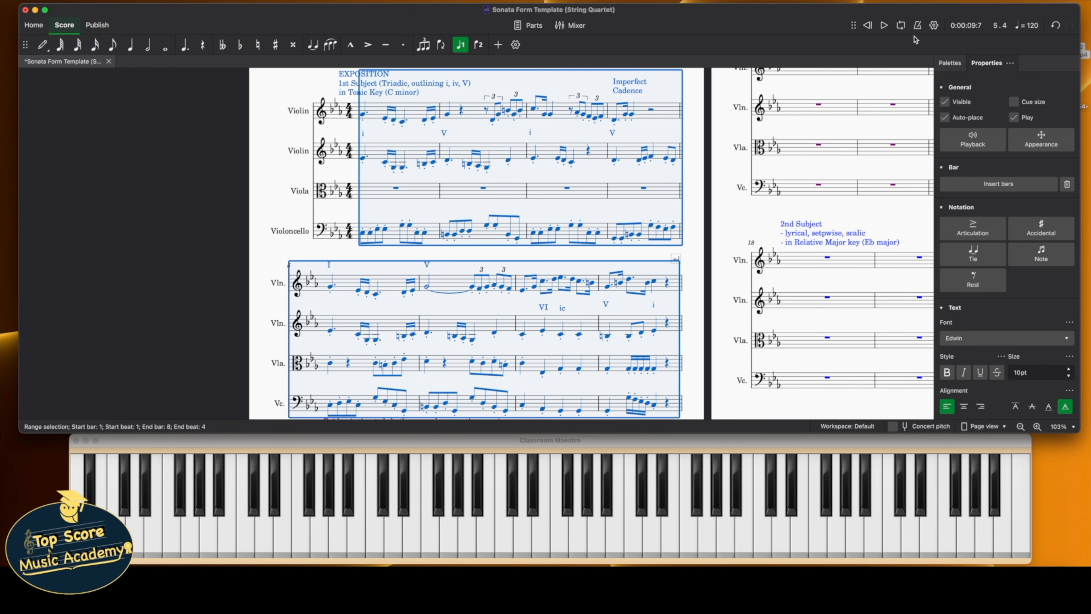
pyautogui.click(900, 26)
pyautogui.press('Escape')
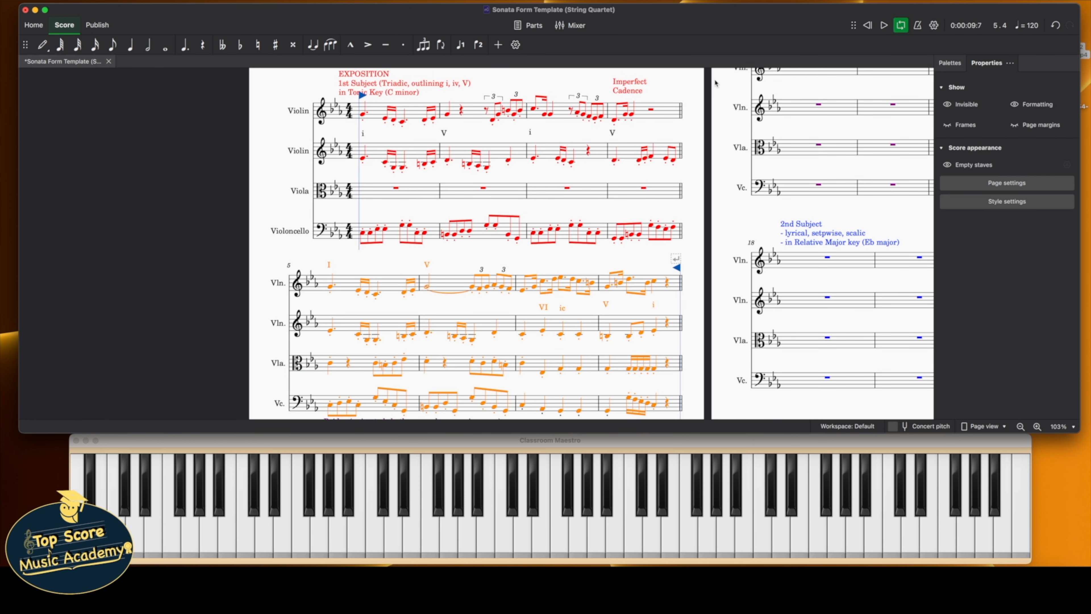
pyautogui.click(884, 27)
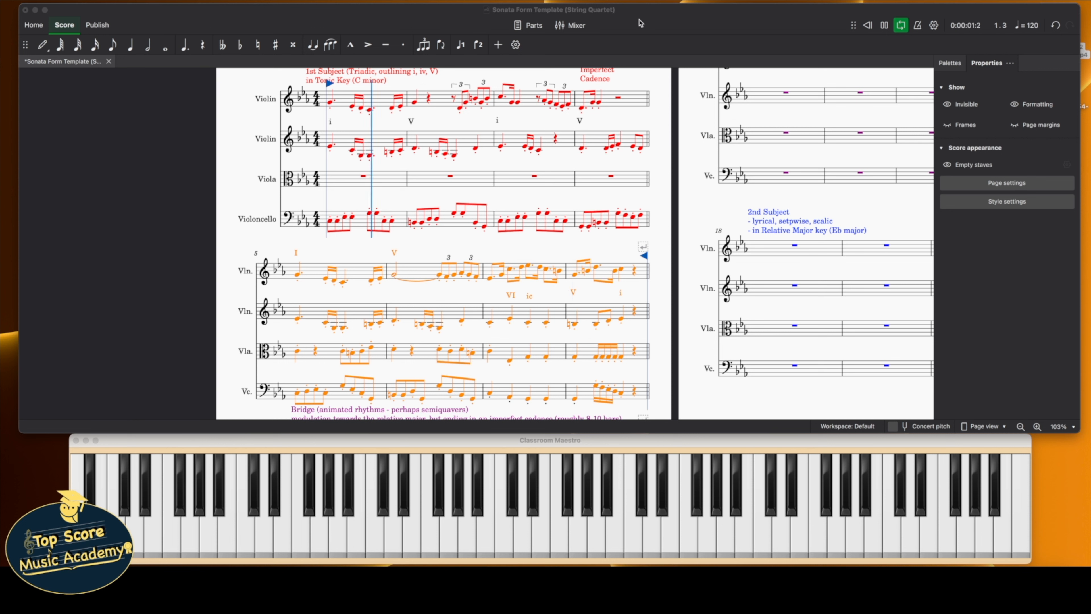
pyautogui.click(670, 19)
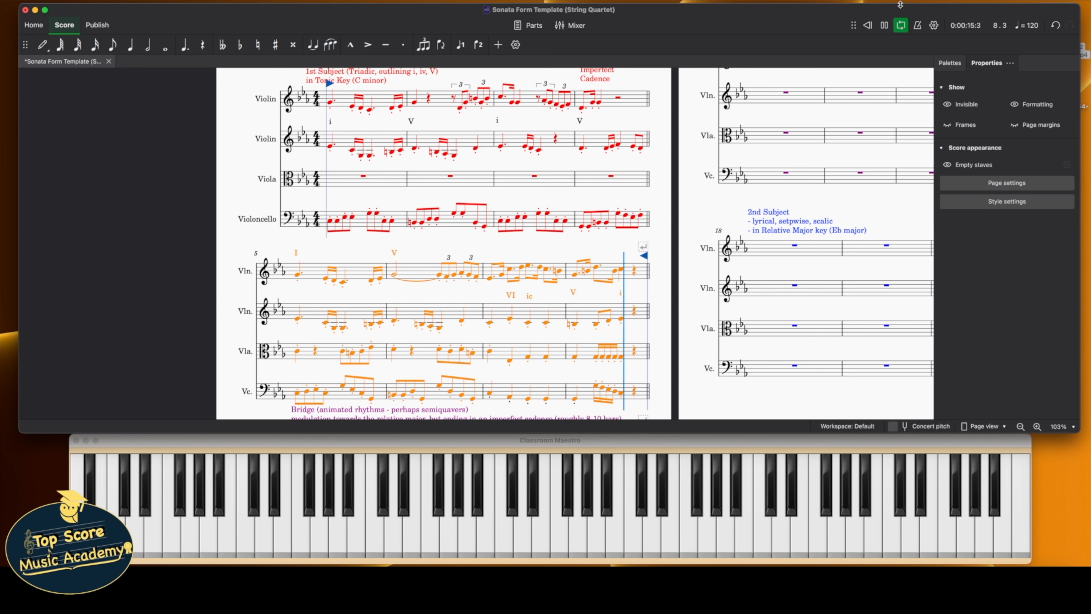
pyautogui.click(884, 26)
# Move the bar 5 chord label to between the two violin staves and change its text to lowercase i
pyautogui.moveTo(533, 433); pyautogui.dragTo(533, 528)
pyautogui.scroll(5, 391, 306)
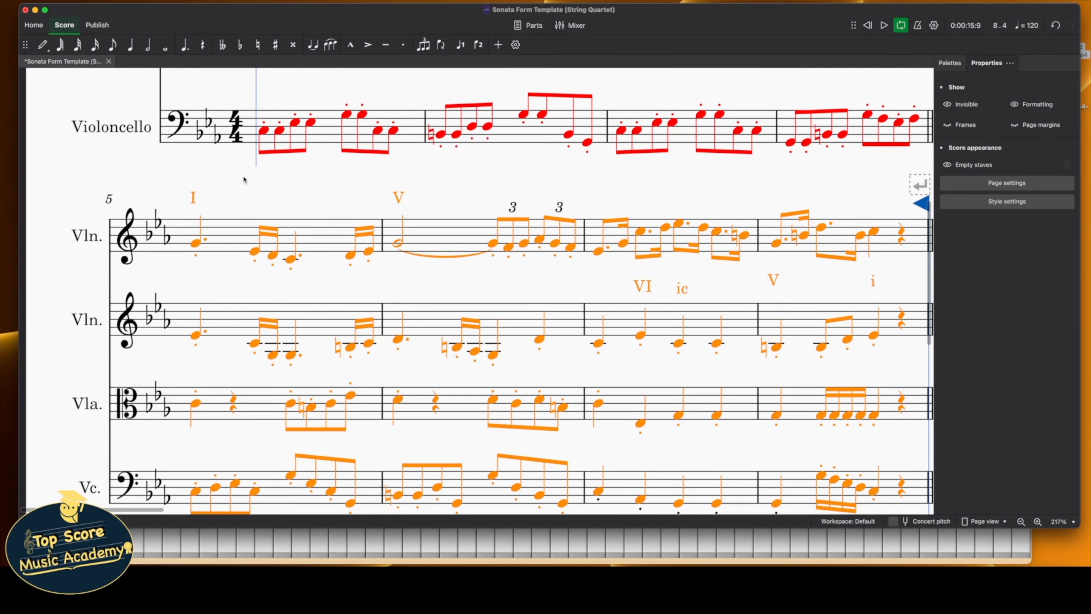
pyautogui.moveTo(194, 197); pyautogui.dragTo(201, 279)
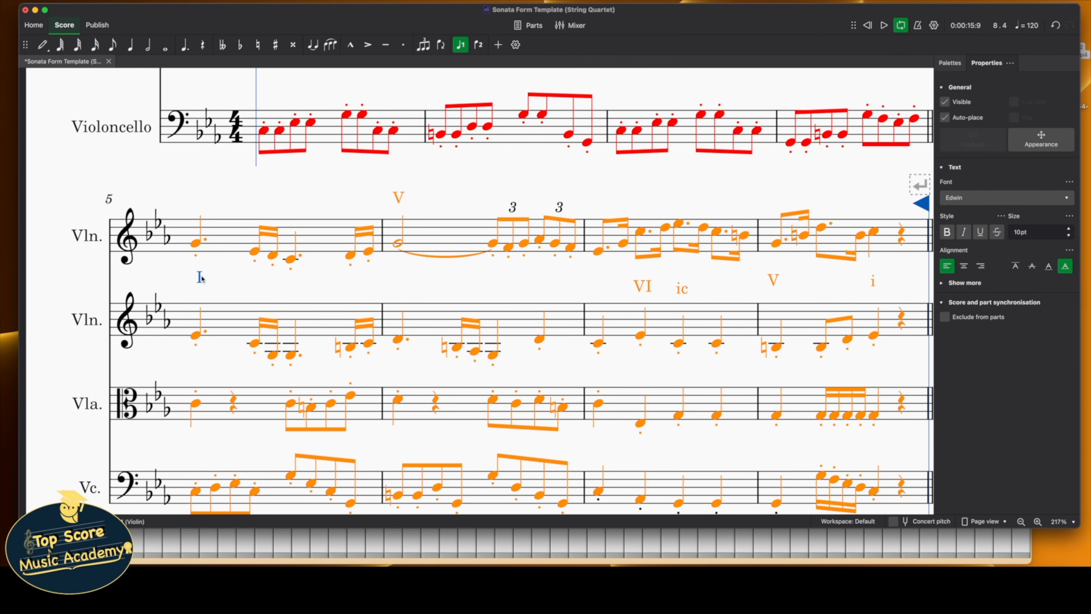
pyautogui.doubleClick(203, 279)
pyautogui.write('i')
pyautogui.click(307, 208)
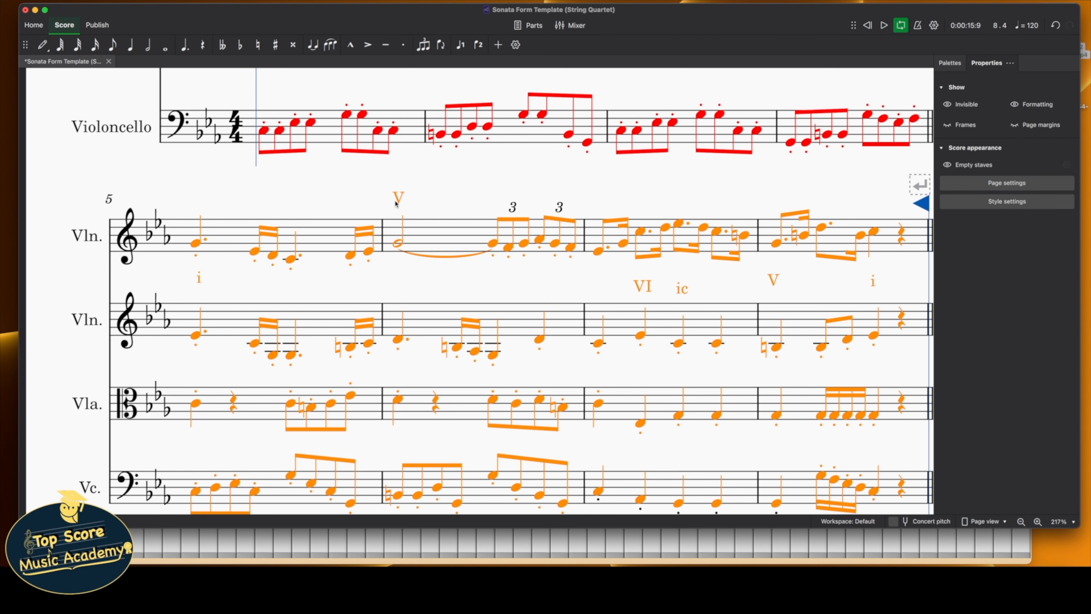
# Move bar 6's V chord label to the space beneath the first violin staff
pyautogui.moveTo(400, 201); pyautogui.dragTo(402, 297)
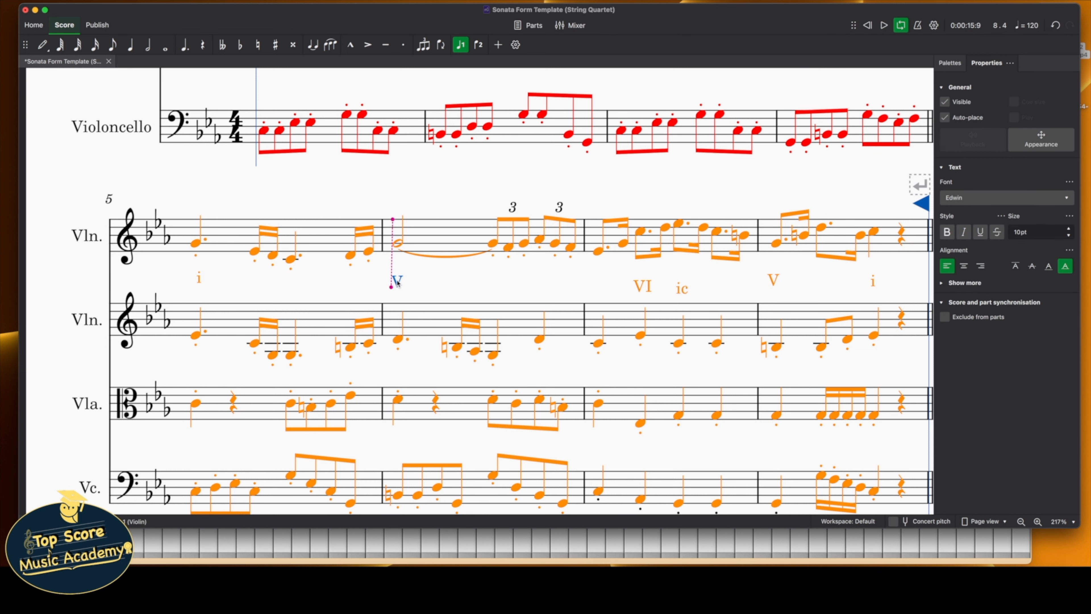
# Remove the staccato from the viola's first note in bar 5 and lengthen that note to a minim
pyautogui.click(199, 406)
pyautogui.click(196, 392)
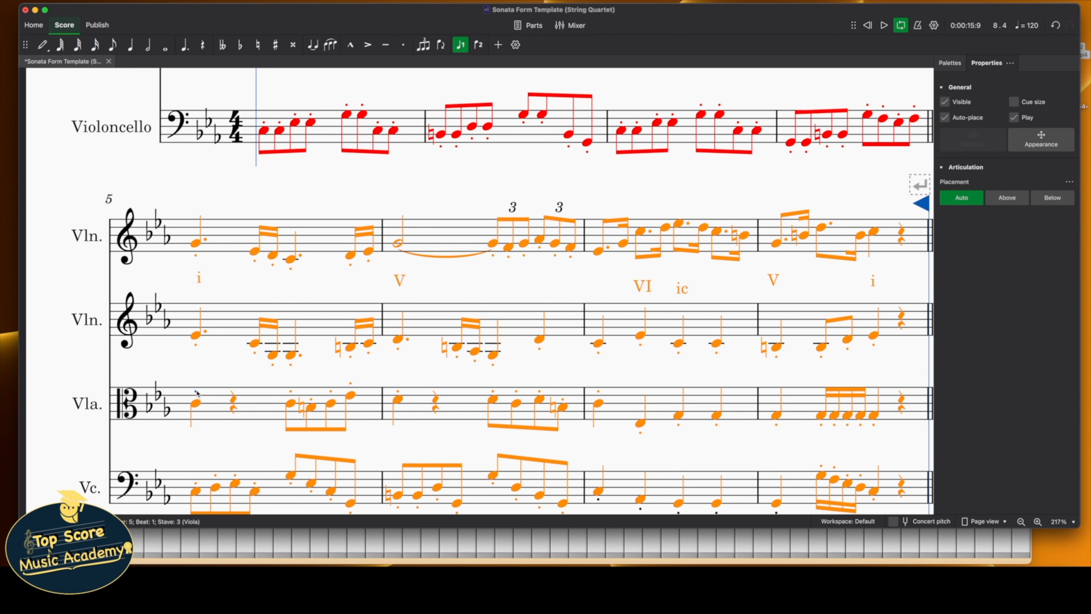
pyautogui.press('Delete')
pyautogui.click(148, 44)
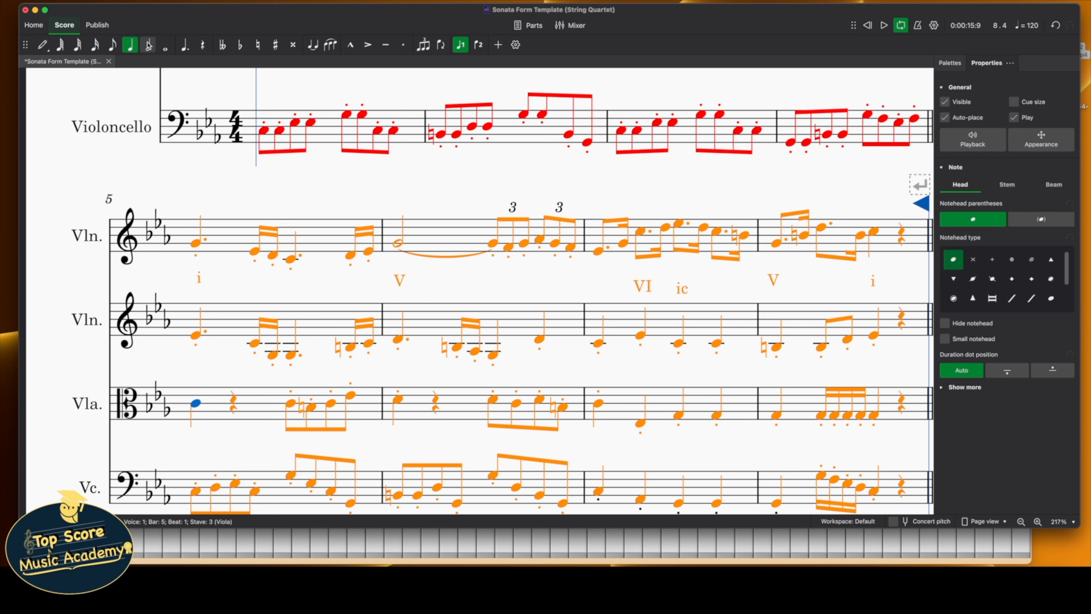
pyautogui.scroll(-3, 255, 174)
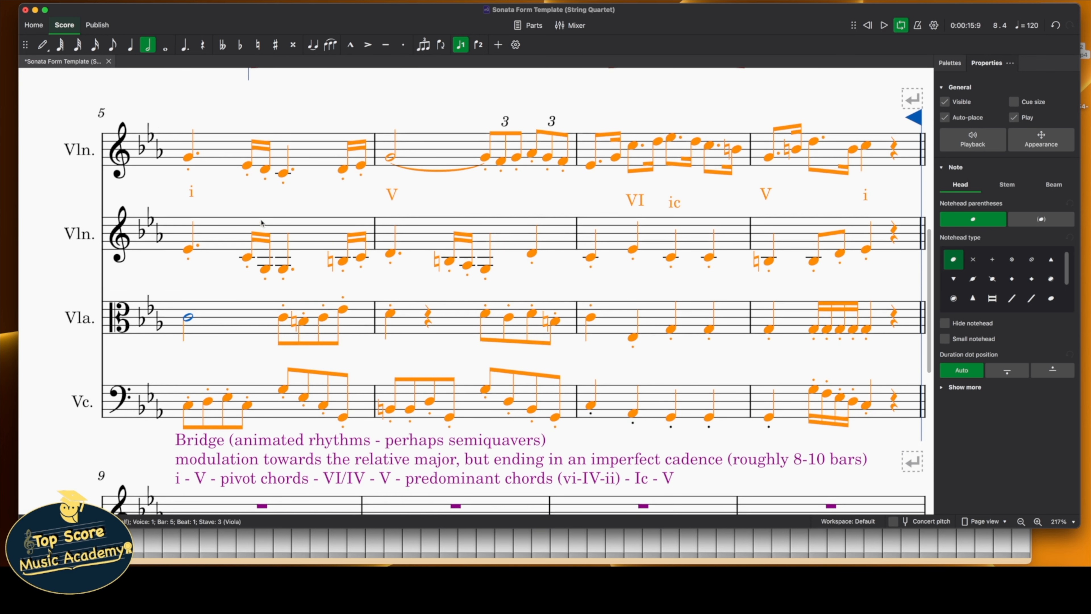
pyautogui.scroll(1, 239, 212)
pyautogui.press('Escape')
pyautogui.scroll(1, 361, 267)
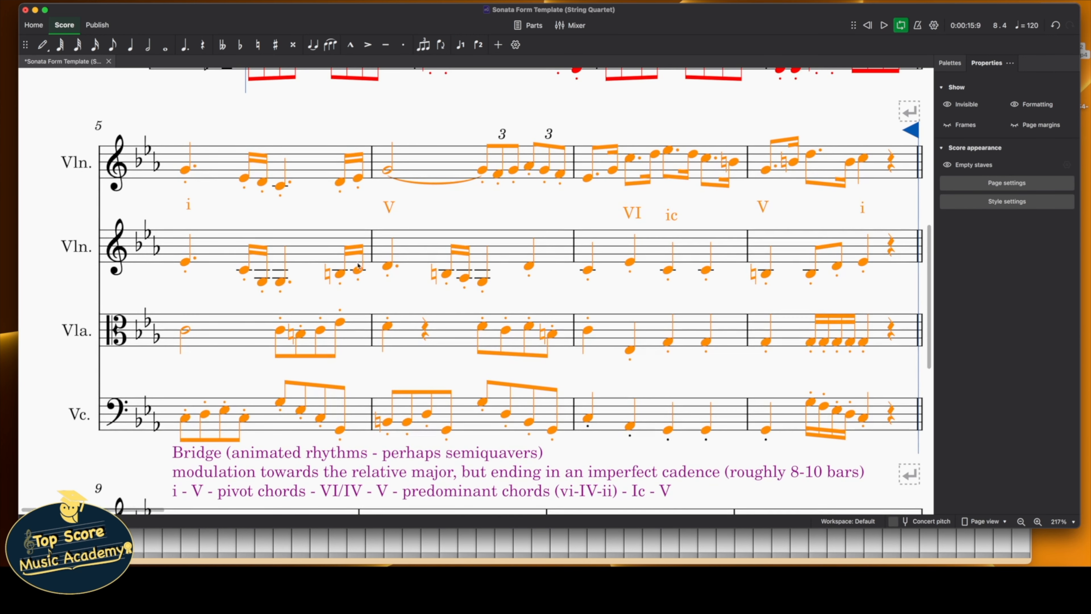
# Play back the score from the first violin's opening note in bar 5, stopping in bar 6
pyautogui.click(185, 171)
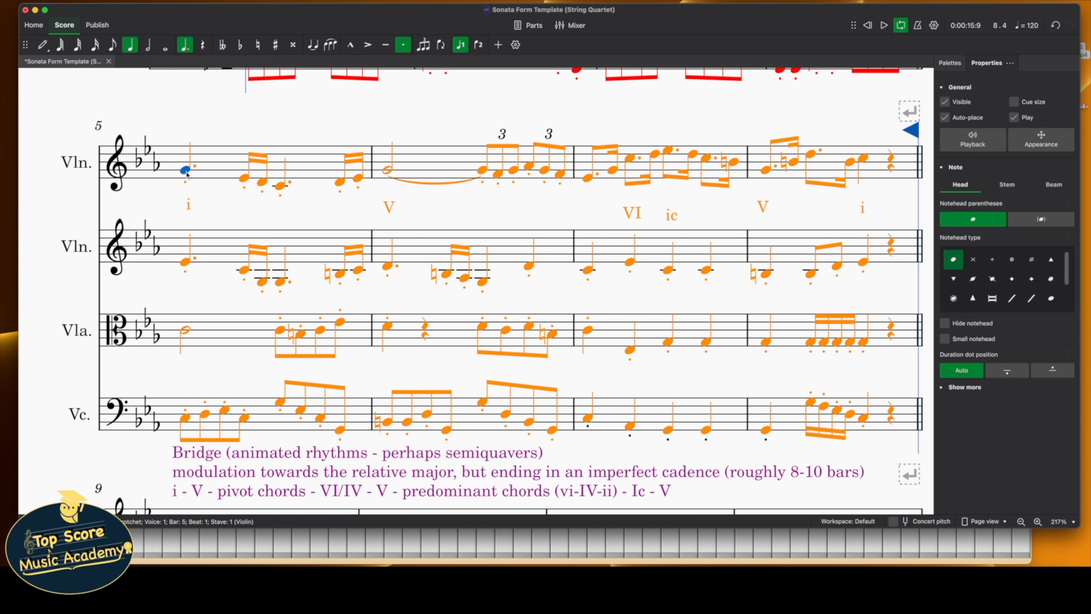
pyautogui.press('space')
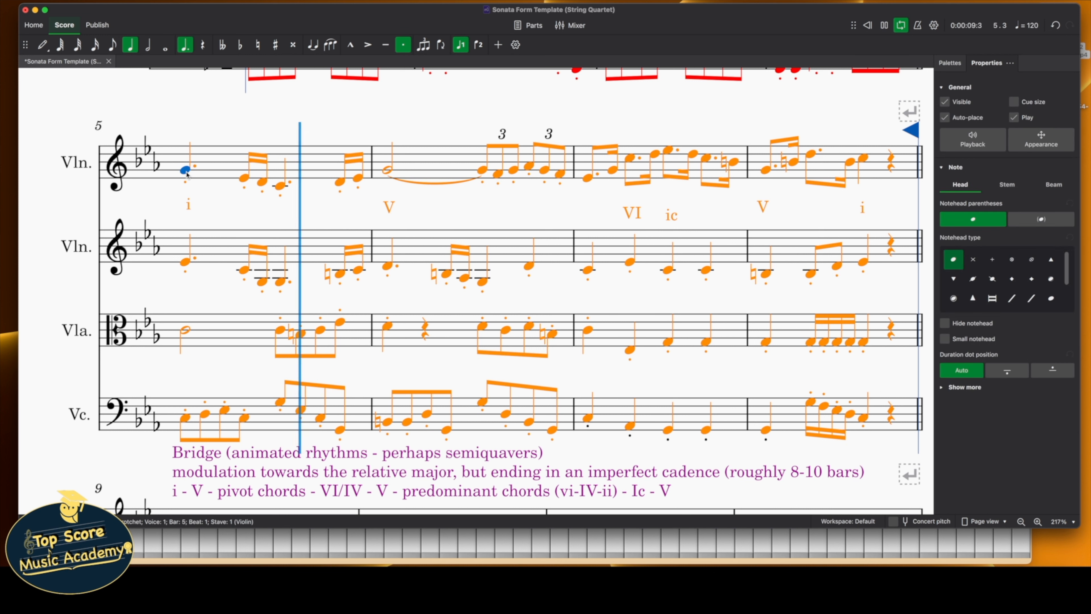
pyautogui.press('space')
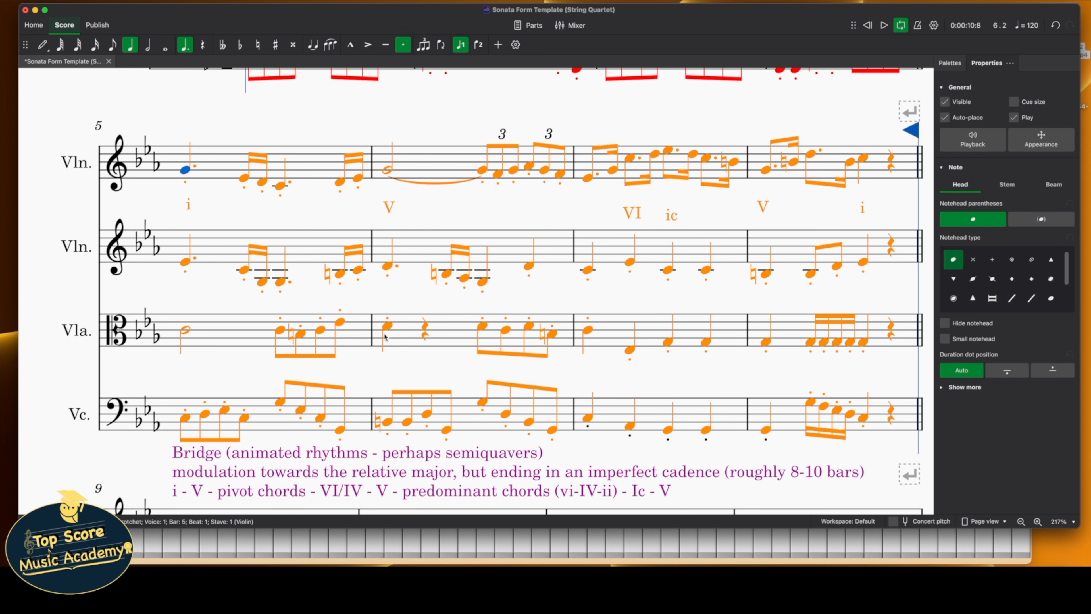
# Remove the staccato from the viola's first note in bar 6 and make that note a minim
pyautogui.click(388, 319)
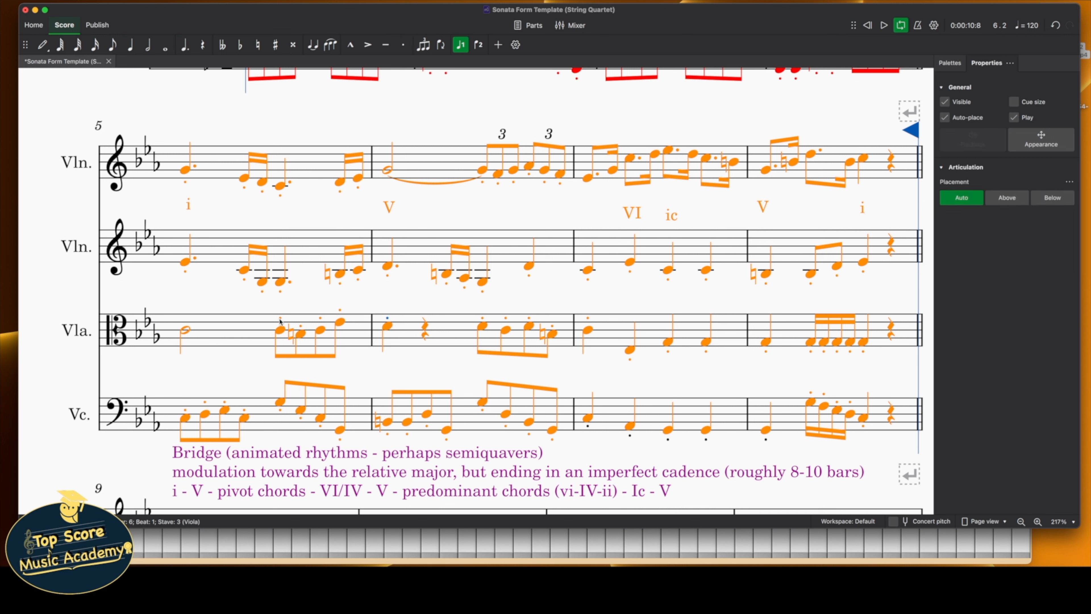
pyautogui.press('Delete')
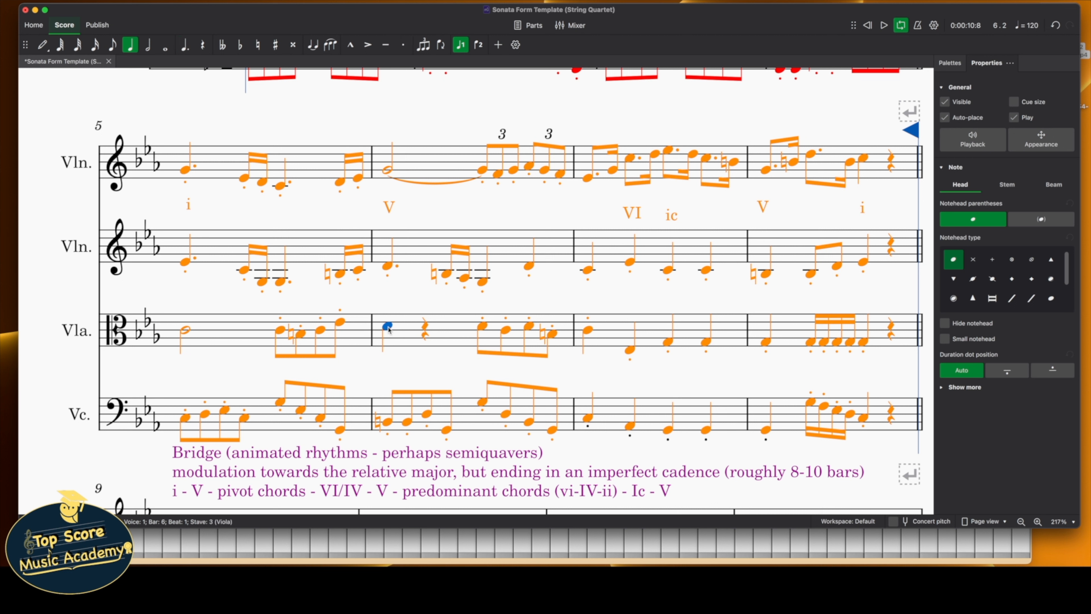
pyautogui.click(147, 45)
# Play back the orange section from the viola's minim in bar 5 through bar 8
pyautogui.click(187, 327)
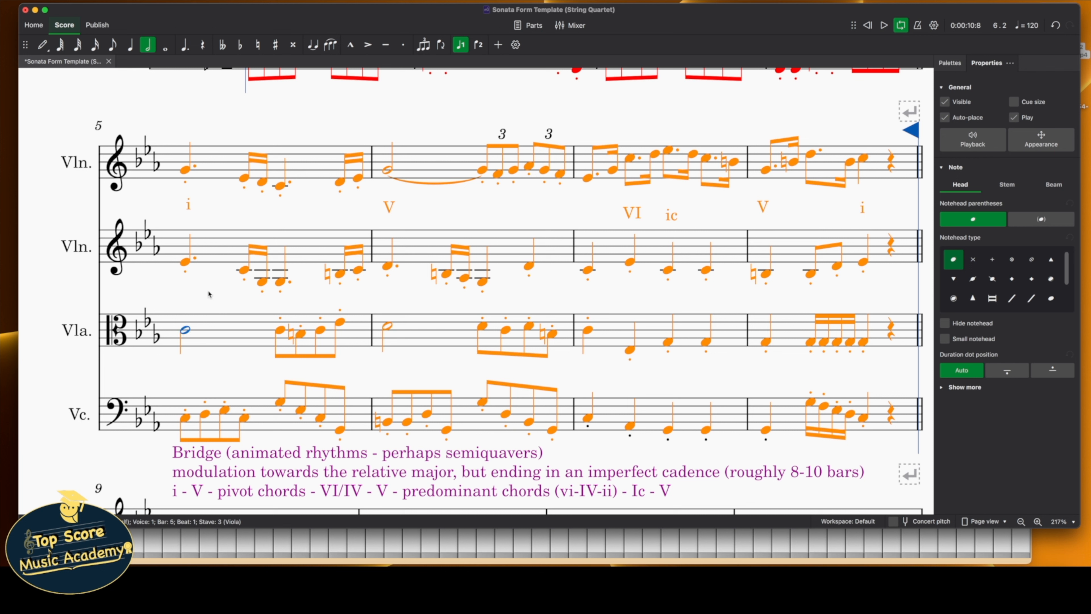
pyautogui.press('space')
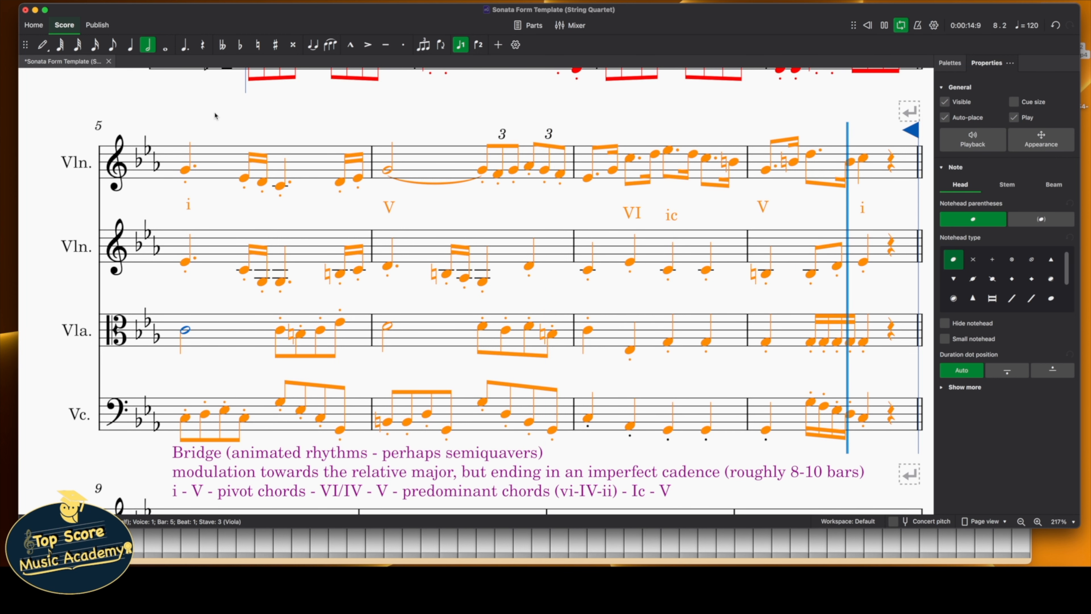
pyautogui.press('space')
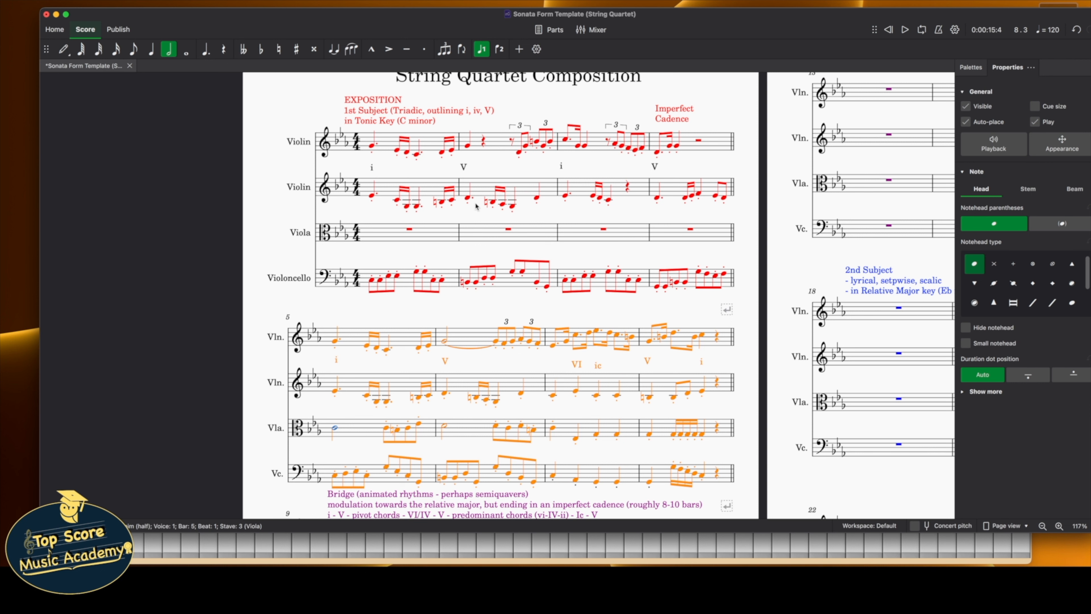
# Examine the 2nd Subject section starting at bar 18, including its style notes and cadence markings
pyautogui.scroll(-5, 535, 300)
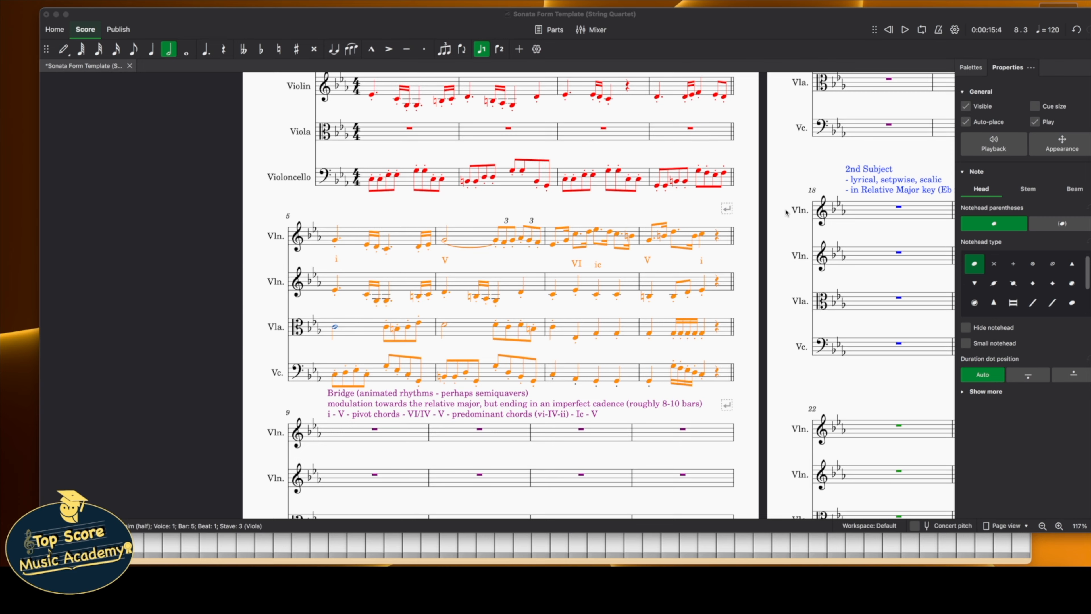
pyautogui.hscroll(10, 786, 212)
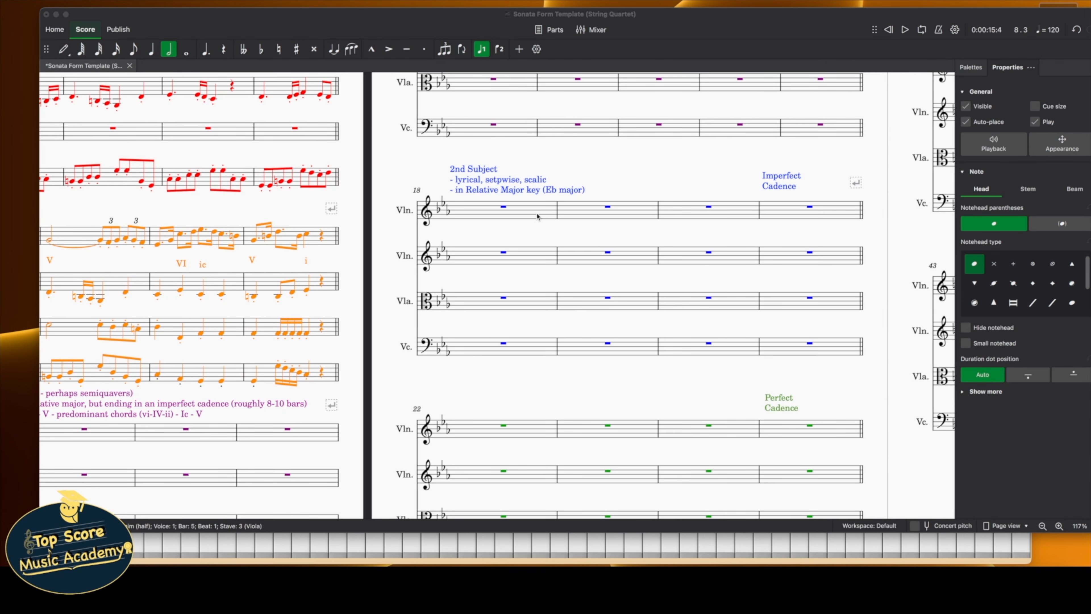
pyautogui.scroll(5, 551, 217)
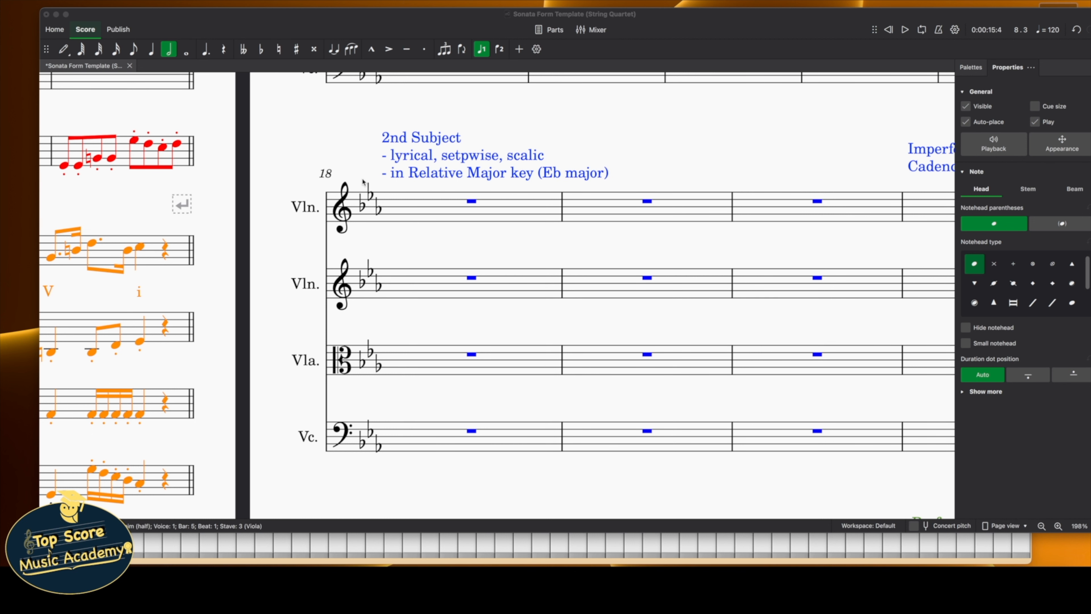
pyautogui.hscroll(-5, 361, 180)
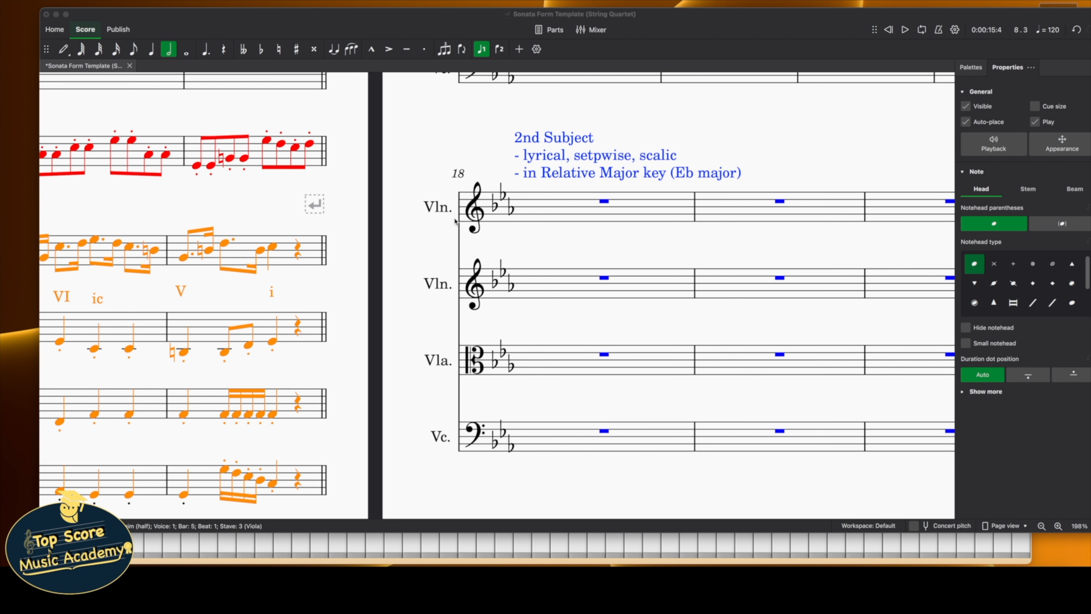
pyautogui.hscroll(15, 539, 220)
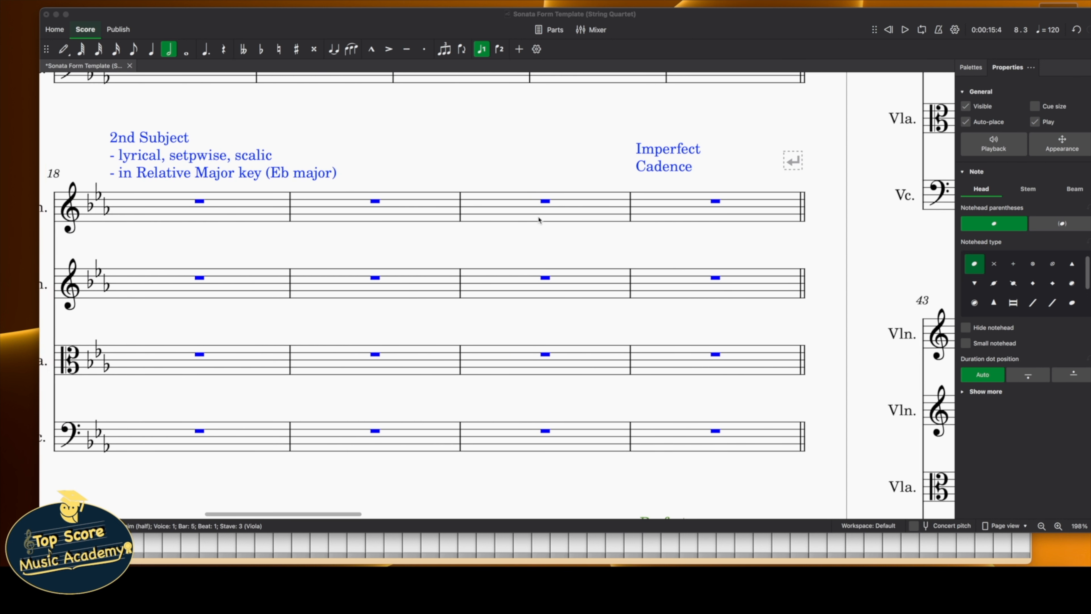
pyautogui.hscroll(-5, 539, 220)
pyautogui.hscroll(1, 539, 219)
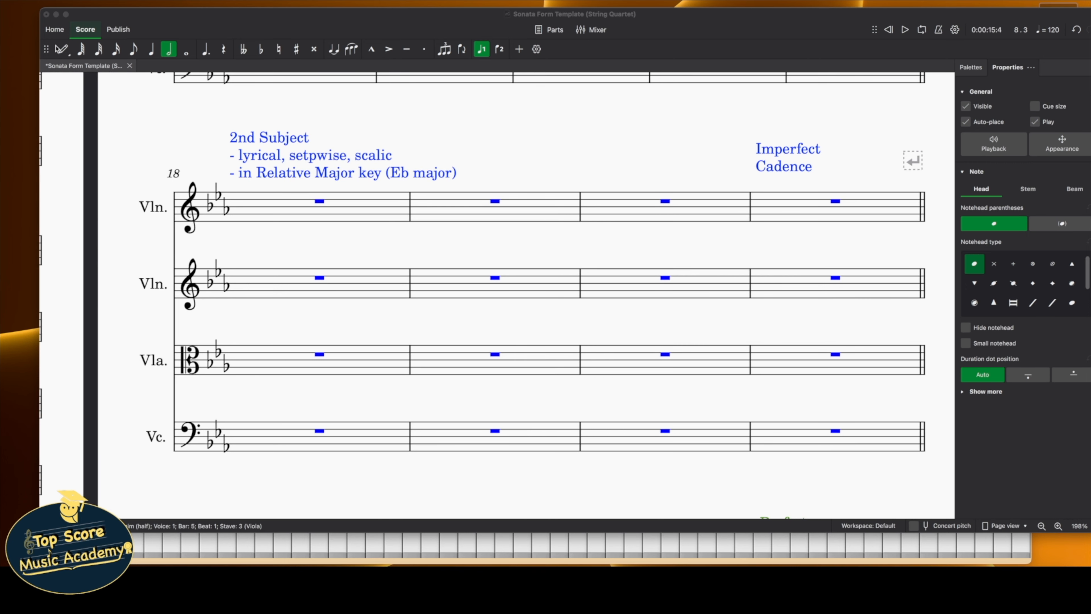
# Turn on note input and shorten the score window to uncover the Classroom Maestro piano keyboard
pyautogui.click(63, 50)
pyautogui.hscroll(8, 349, 231)
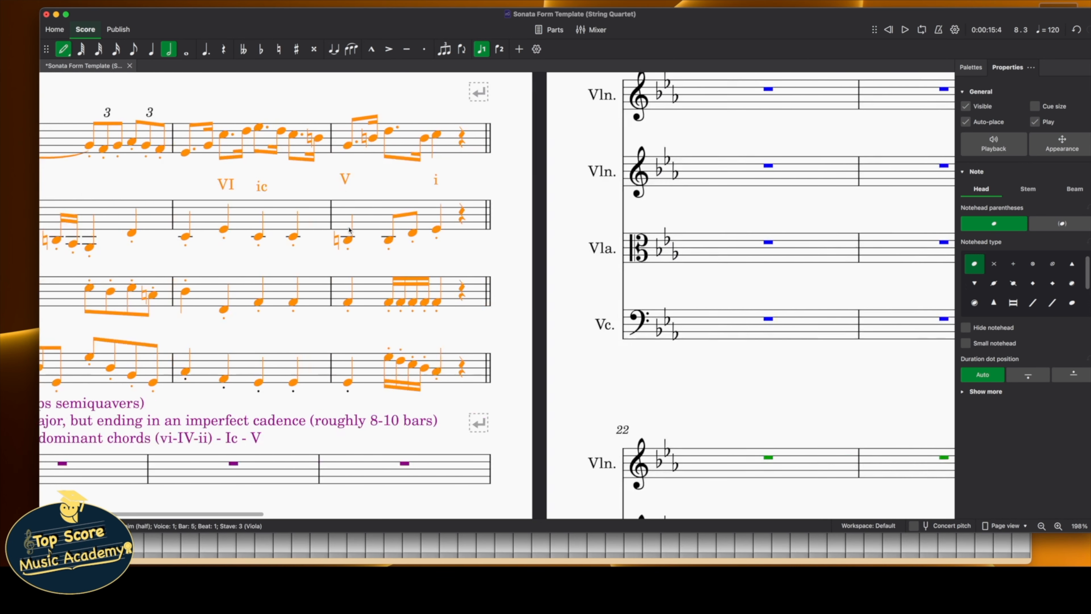
pyautogui.hscroll(10, 348, 231)
pyautogui.scroll(5, 349, 231)
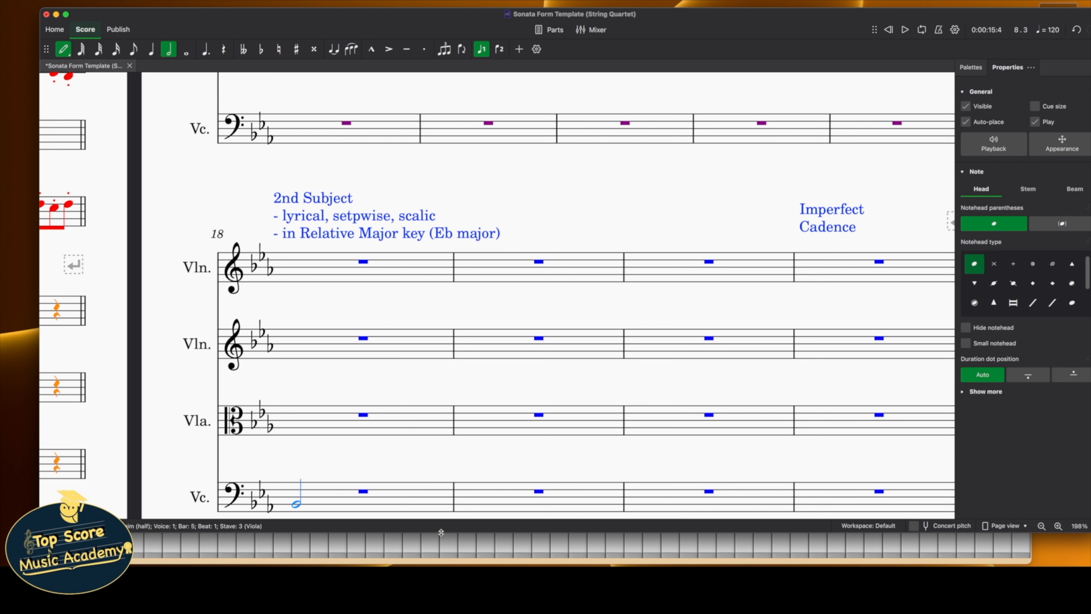
pyautogui.moveTo(441, 532); pyautogui.dragTo(443, 437)
pyautogui.click(441, 457)
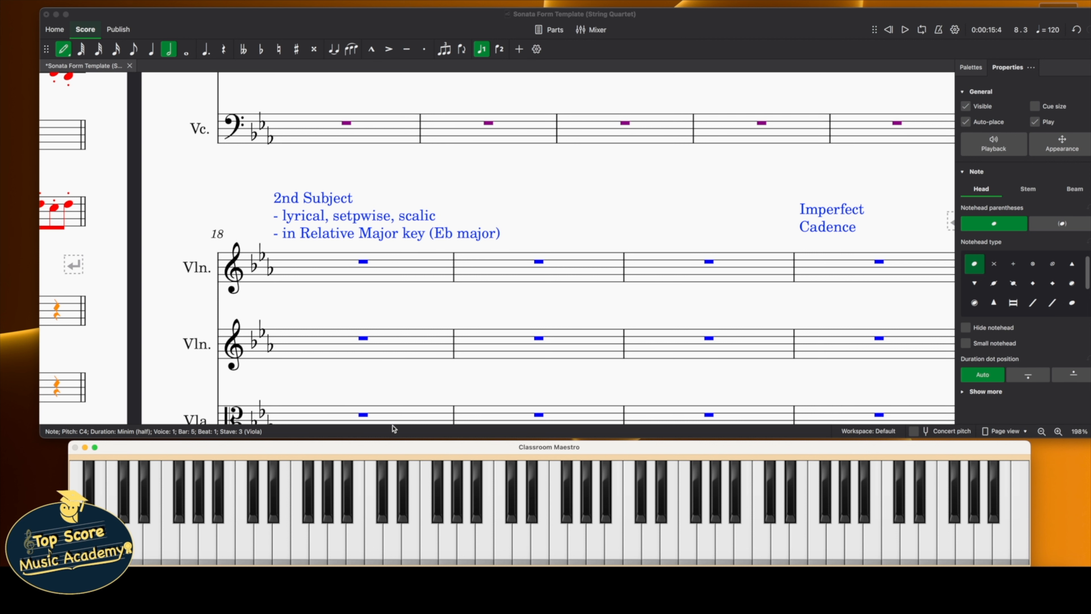
# Review the chord labels in bars 5 to 8 and compare them with the empty 2nd Subject staves
pyautogui.hscroll(-8, 516, 271)
pyautogui.hscroll(-5, 516, 271)
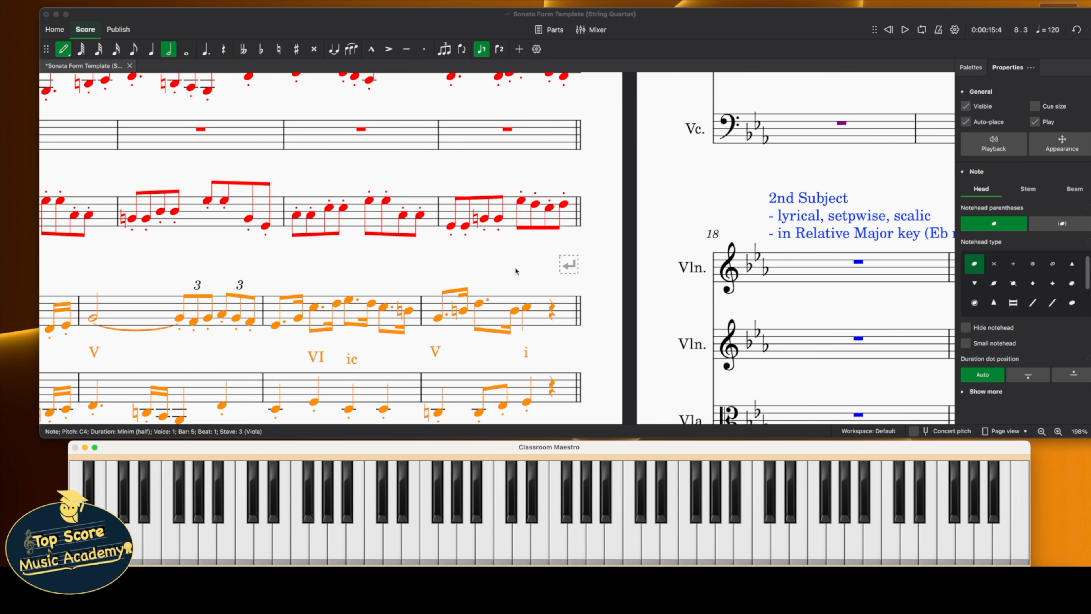
pyautogui.hscroll(-4, 438, 349)
pyautogui.scroll(6, 438, 349)
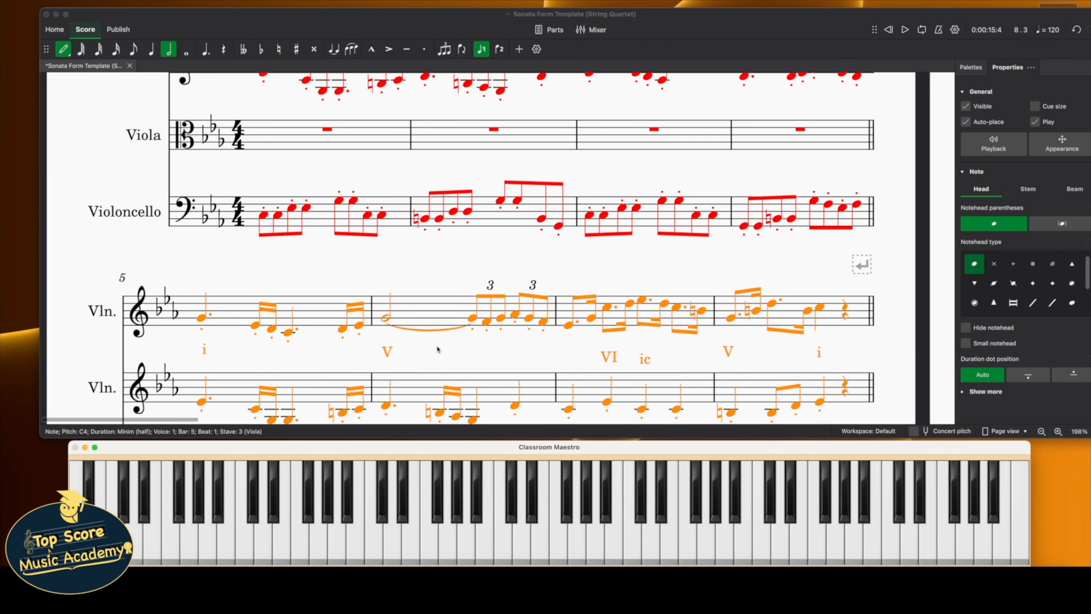
pyautogui.hscroll(10, 438, 348)
pyautogui.scroll(-5, 437, 348)
pyautogui.hscroll(4, 437, 348)
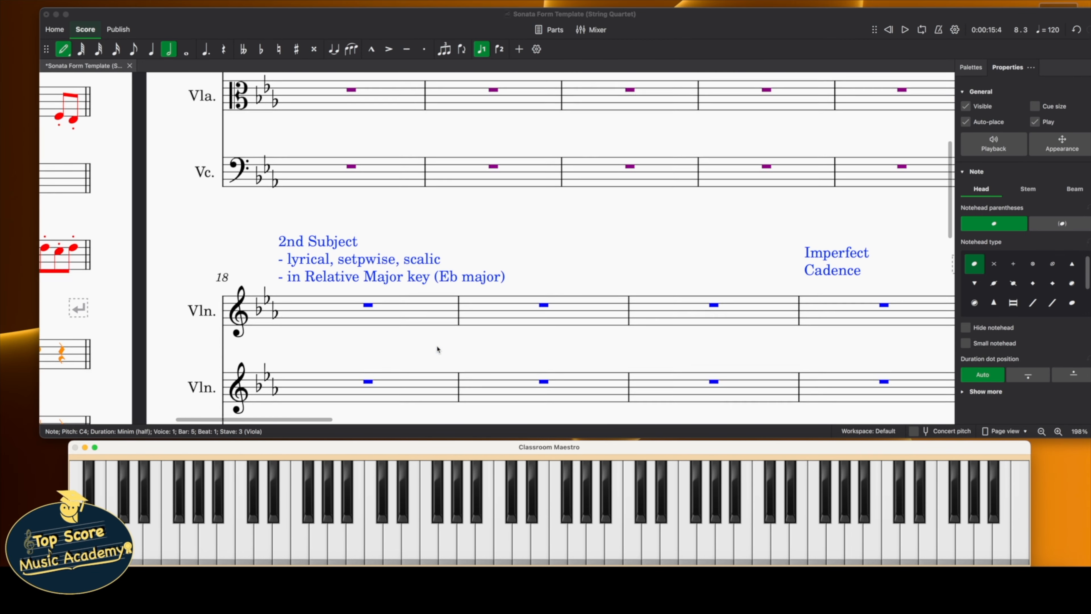
pyautogui.scroll(-2, 436, 348)
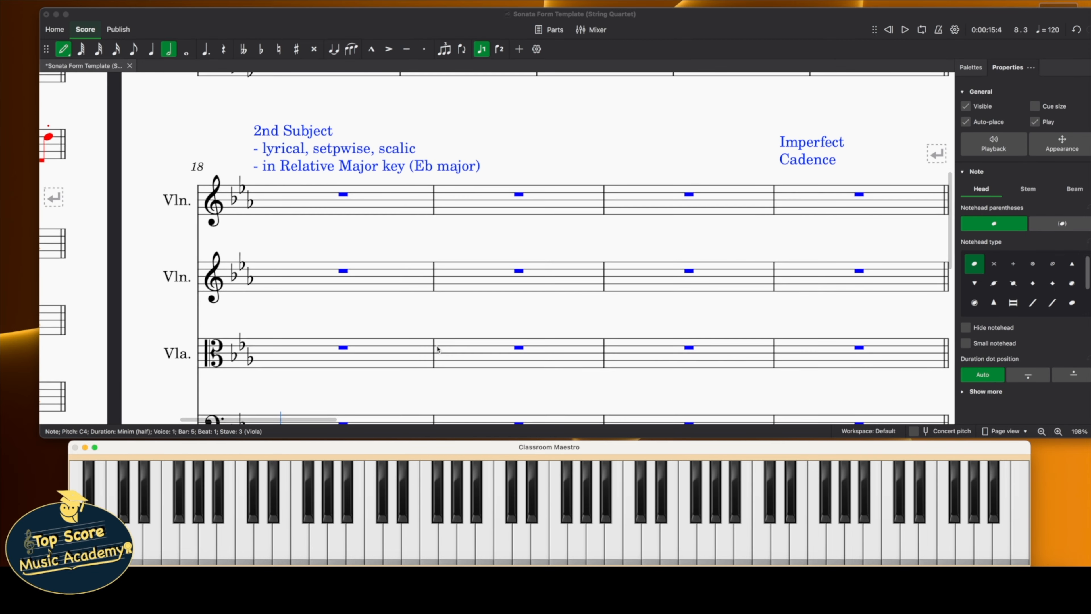
pyautogui.hscroll(3, 437, 349)
pyautogui.scroll(-3, 436, 348)
pyautogui.scroll(-1, 437, 348)
pyautogui.hscroll(1, 437, 348)
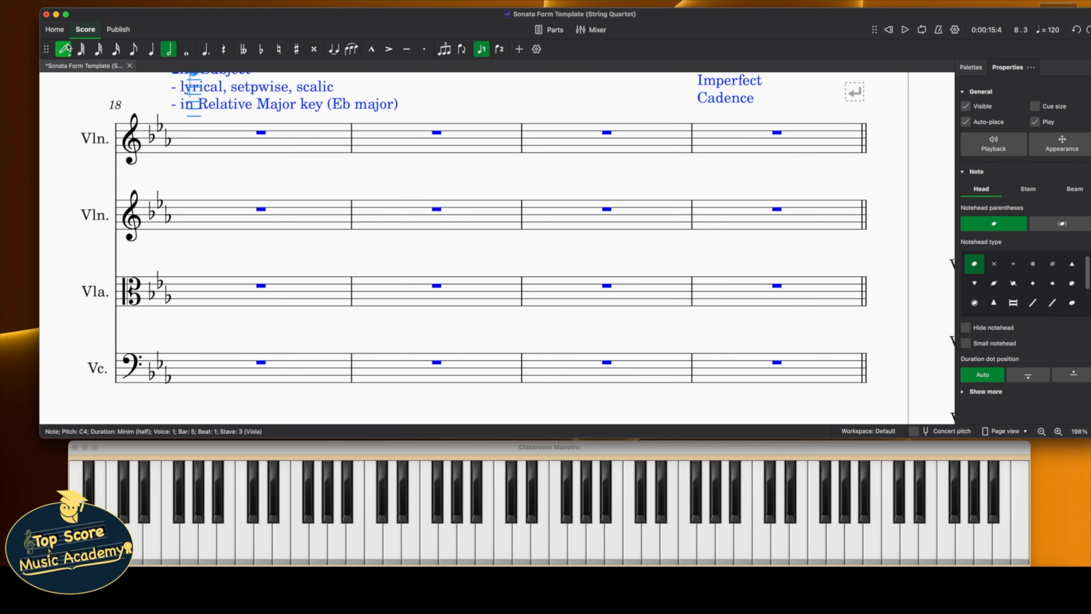
# Leave note input and add the stave text "I" at the first violin's bar 18
pyautogui.click(67, 45)
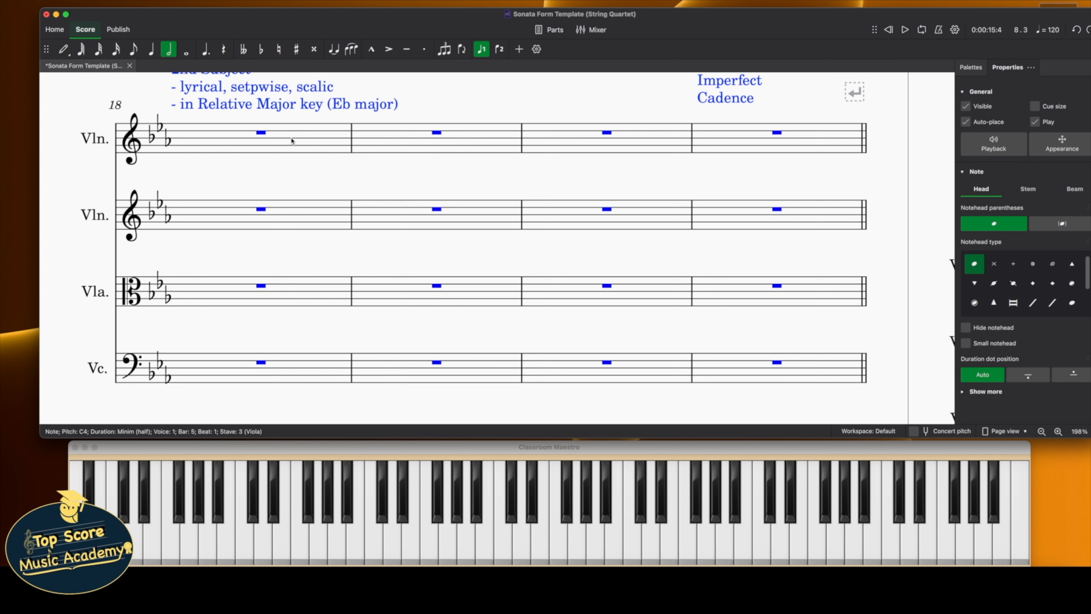
pyautogui.click(263, 134)
pyautogui.hotkey('ctrl', 't')
pyautogui.write('i')
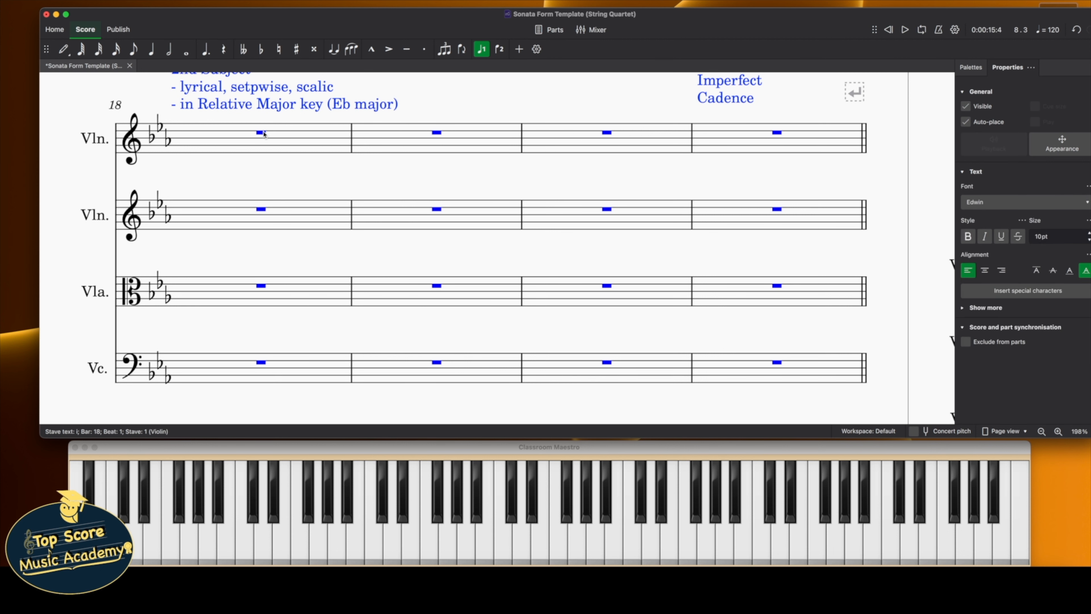
pyautogui.press('Escape')
pyautogui.scroll(3, 270, 148)
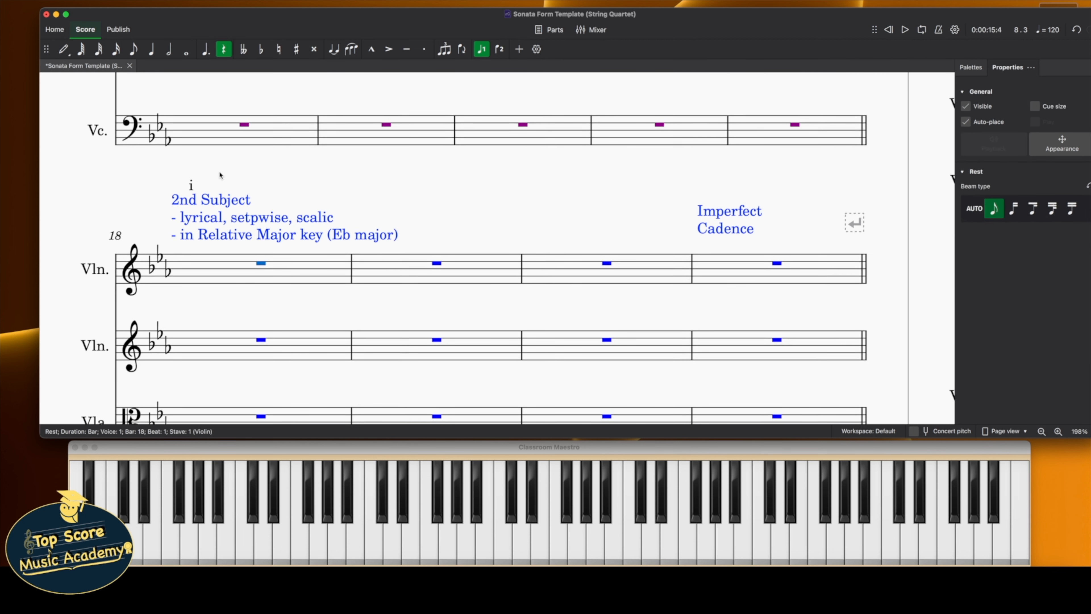
pyautogui.press('Escape')
pyautogui.click(192, 185)
pyautogui.press('BackSpace')
pyautogui.write('I')
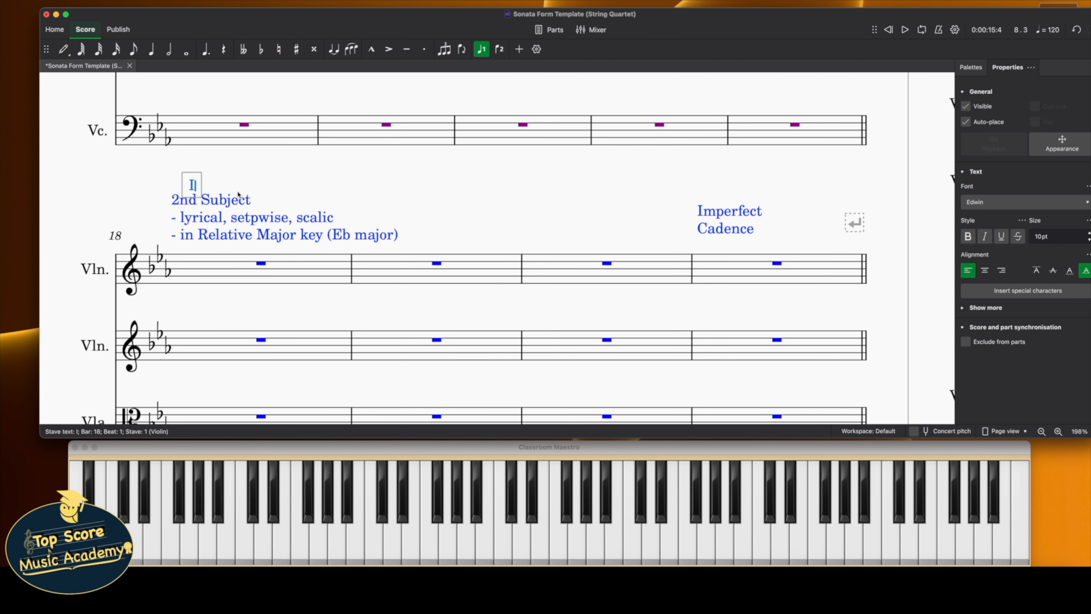
pyautogui.press('Escape')
pyautogui.press('Escape')
# Extend the "I" stave text above bar 18 with the spaced chord labels IV, V and vi
pyautogui.scroll(3, 222, 254)
pyautogui.click(222, 254)
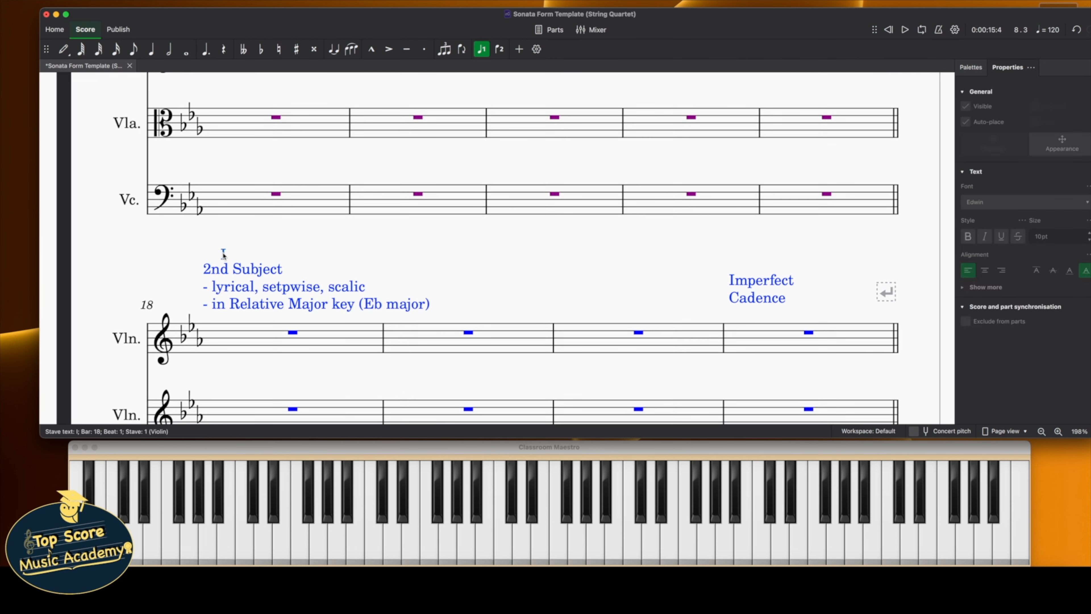
pyautogui.click(223, 254)
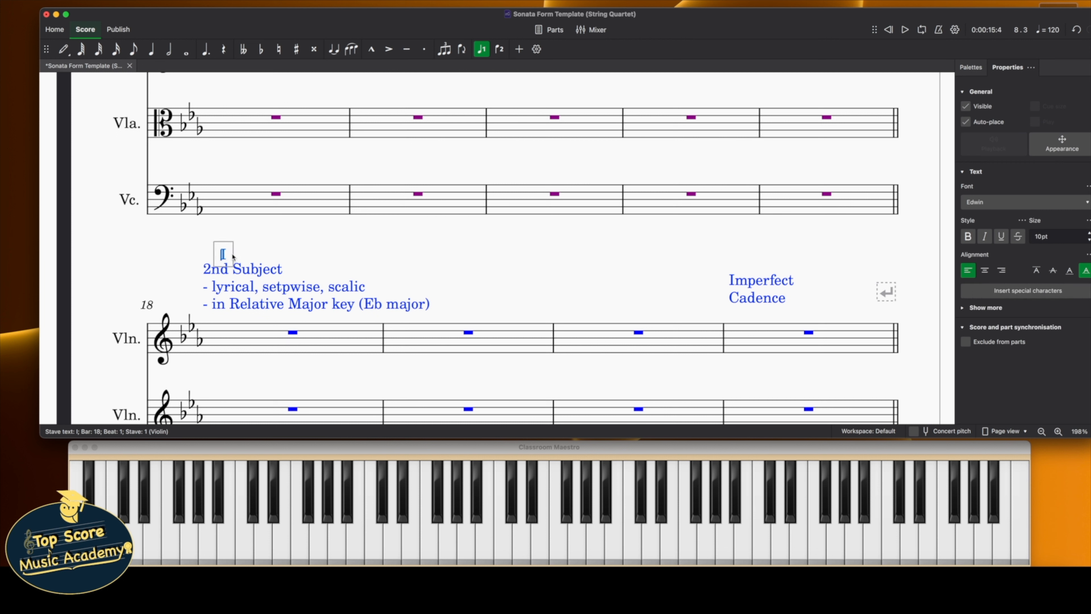
pyautogui.press('Right')
pyautogui.write('IV')
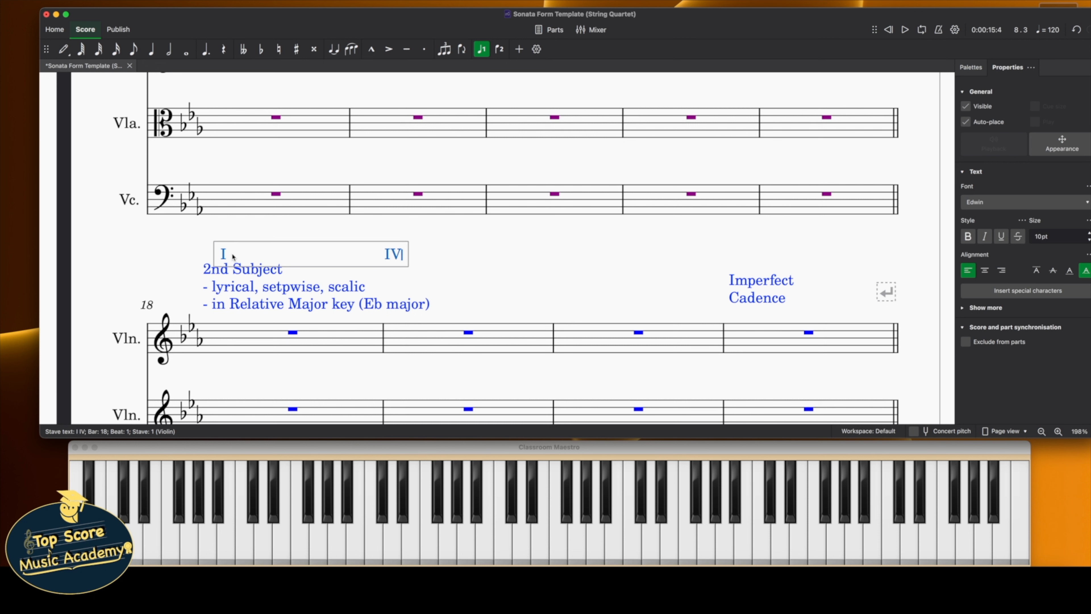
pyautogui.write('          V')
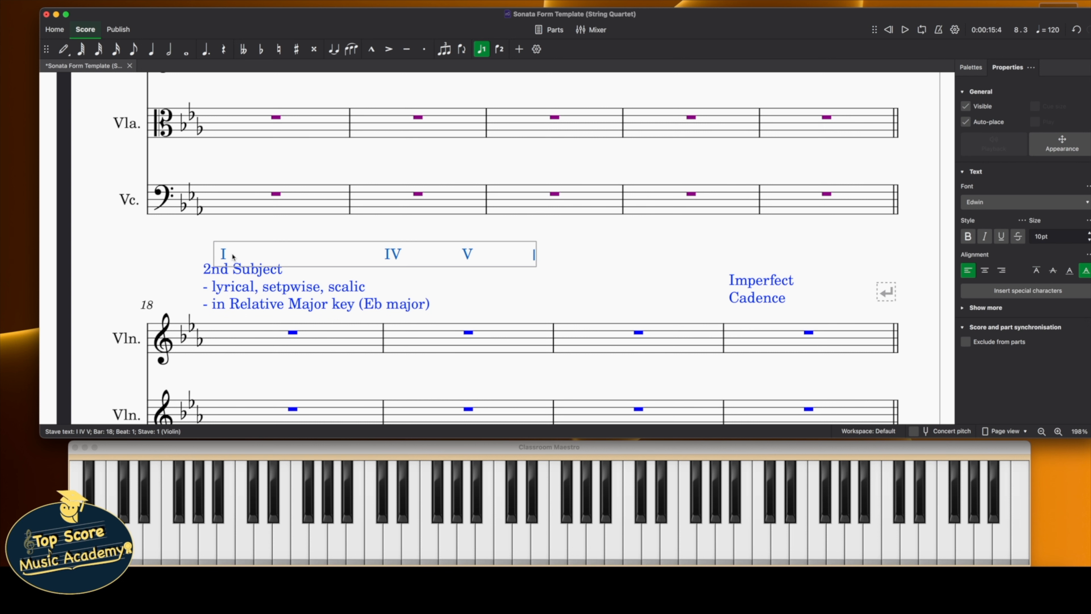
pyautogui.write('              vi')
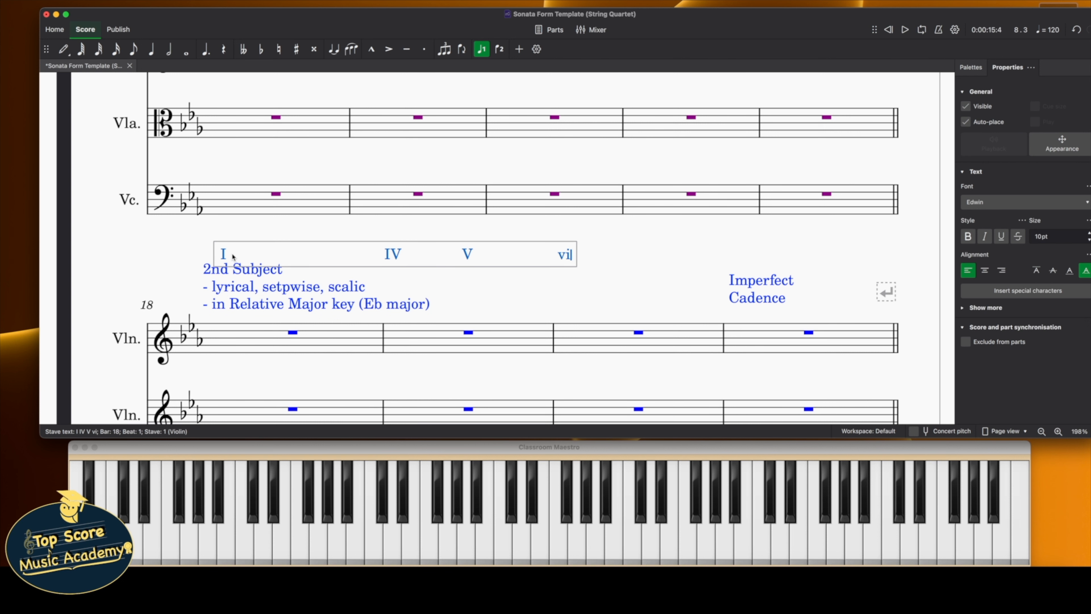
# Append iii, IV, I, ii and V to the chord line and move the Imperfect Cadence label beyond the final V
pyautogui.hscroll(-10, 232, 257)
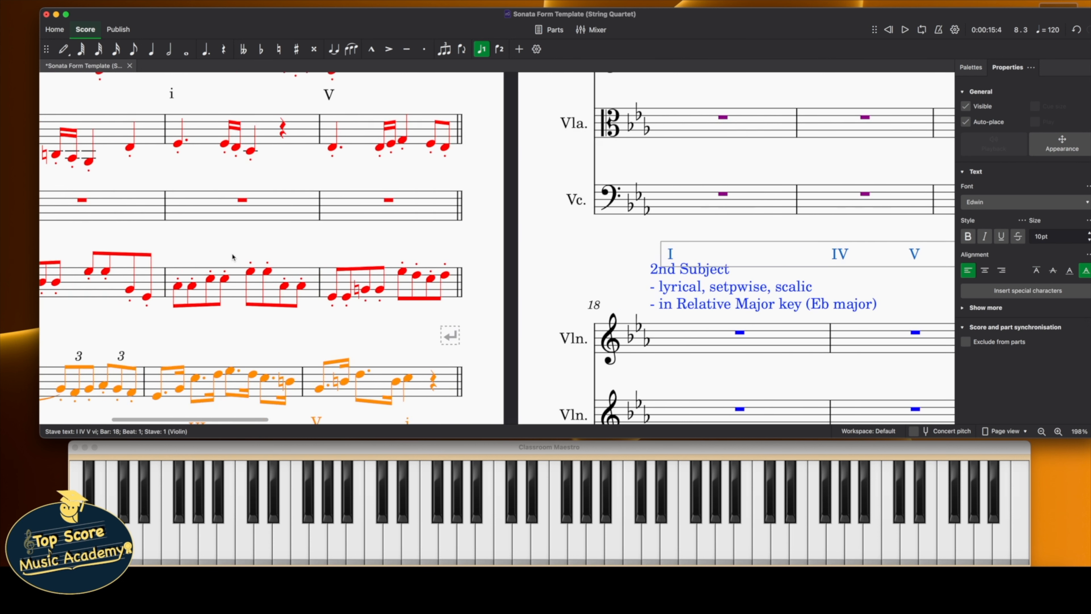
pyautogui.scroll(-5, 233, 257)
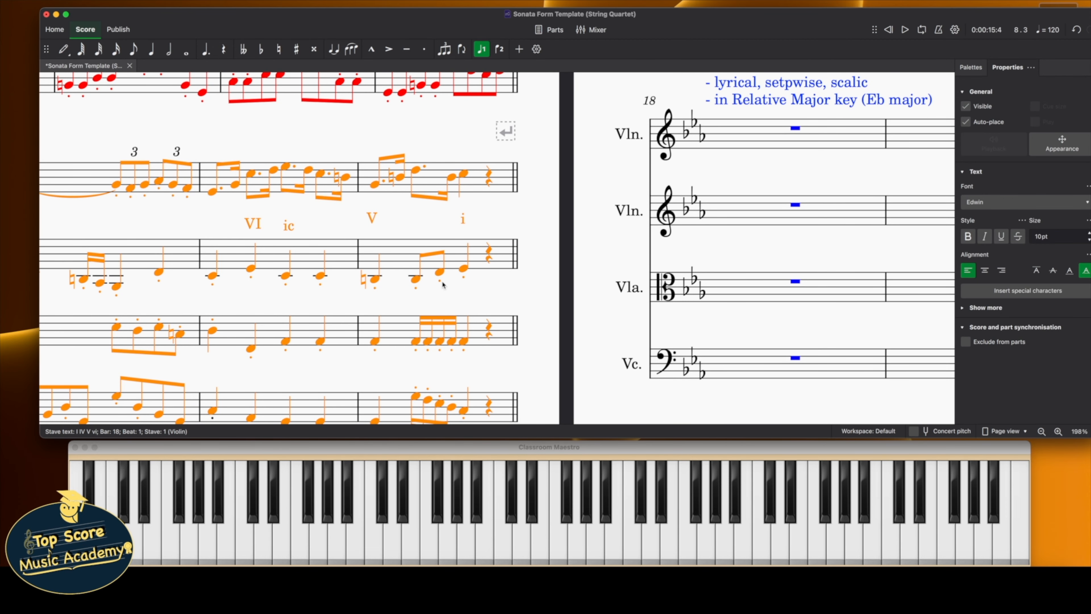
pyautogui.hscroll(10, 407, 276)
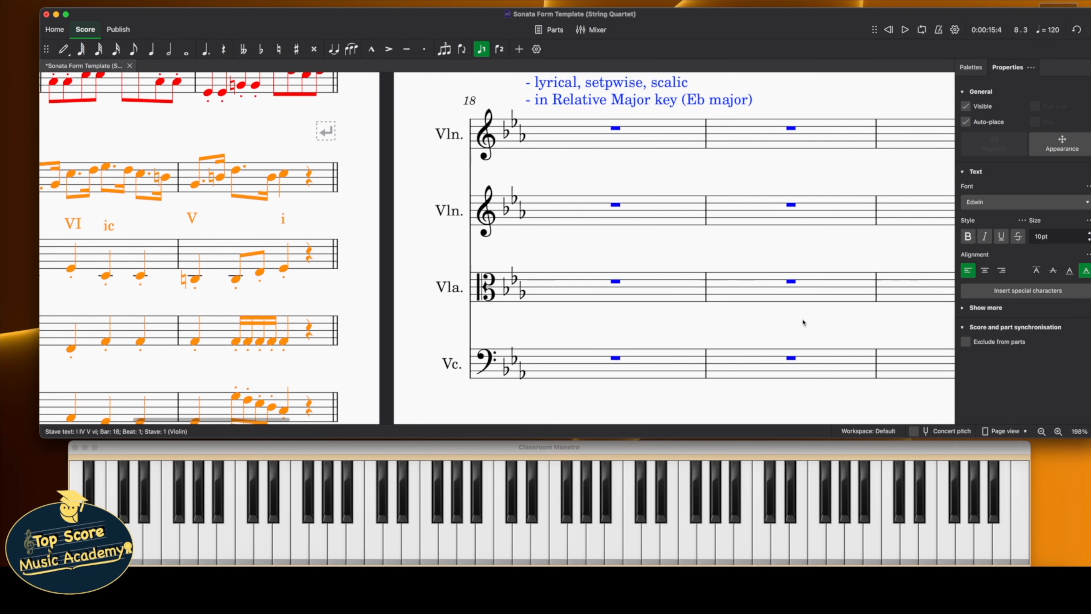
pyautogui.scroll(5, 803, 321)
pyautogui.scroll(2, 680, 301)
pyautogui.hscroll(2, 680, 301)
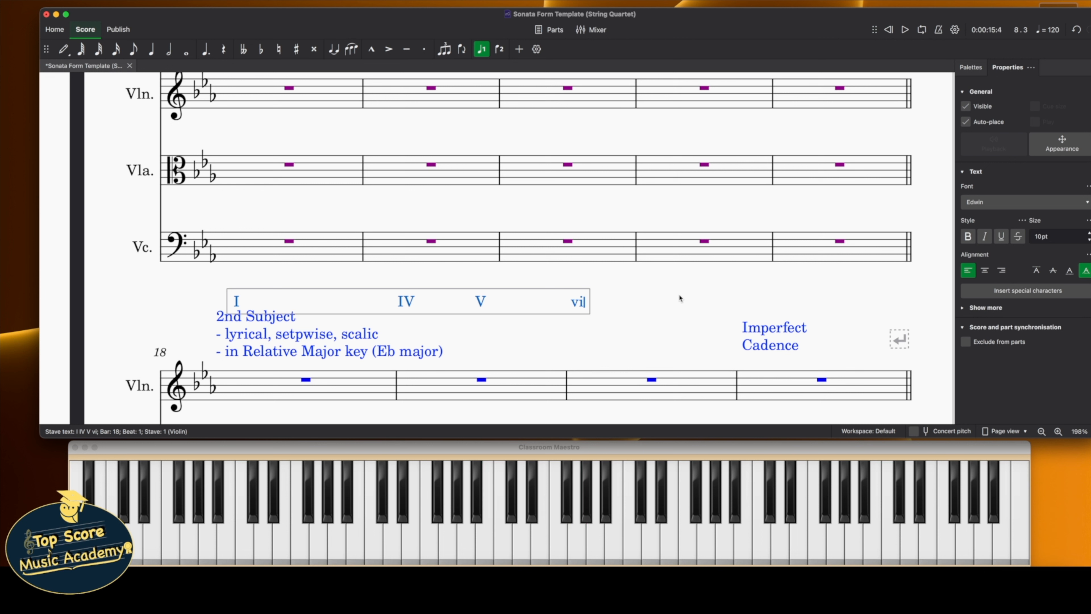
pyautogui.write('i')
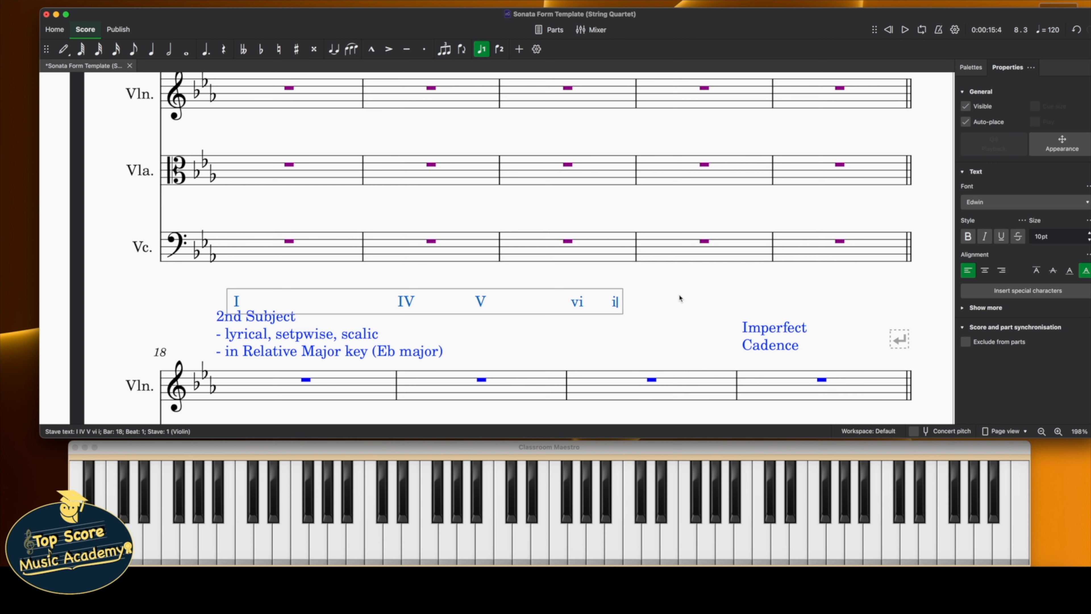
pyautogui.write('ii     ')
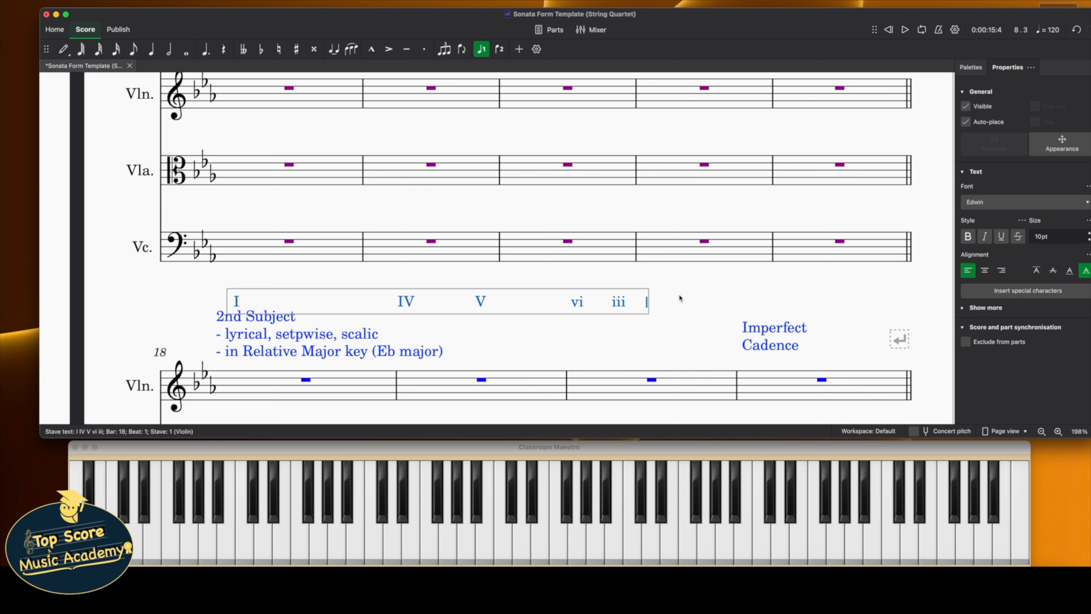
pyautogui.write('IV')
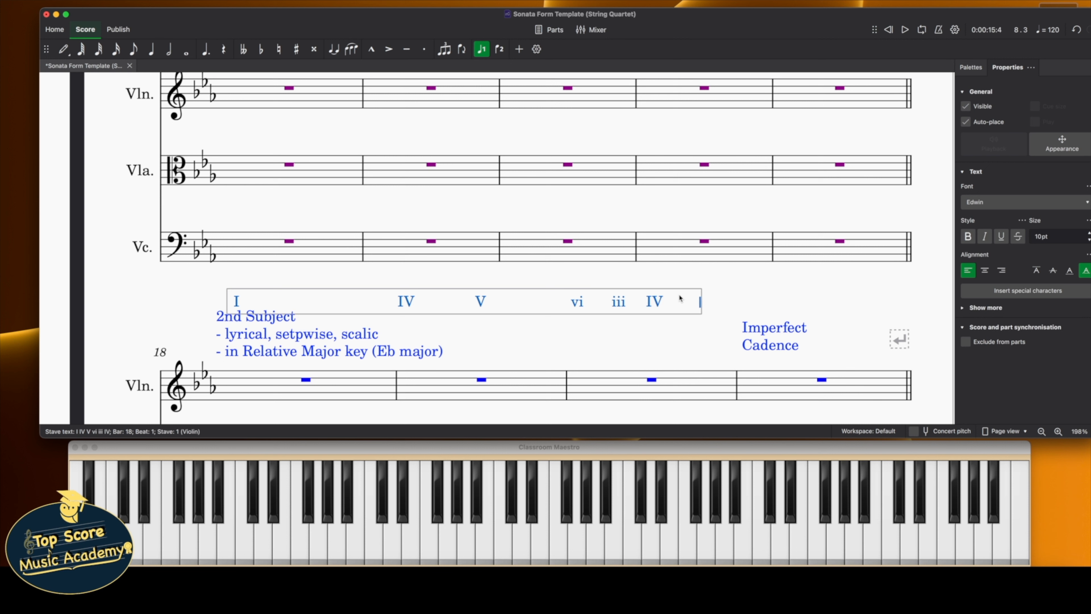
pyautogui.write('      I      ii        ')
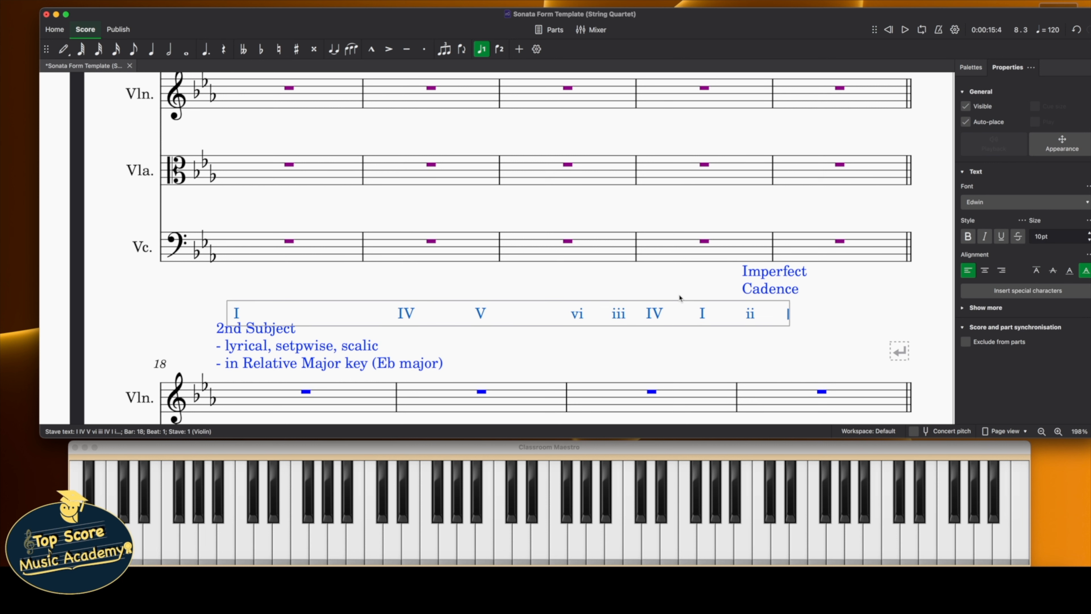
pyautogui.write(' V')
pyautogui.press('Escape')
pyautogui.press('Escape')
pyautogui.moveTo(754, 280); pyautogui.dragTo(861, 305)
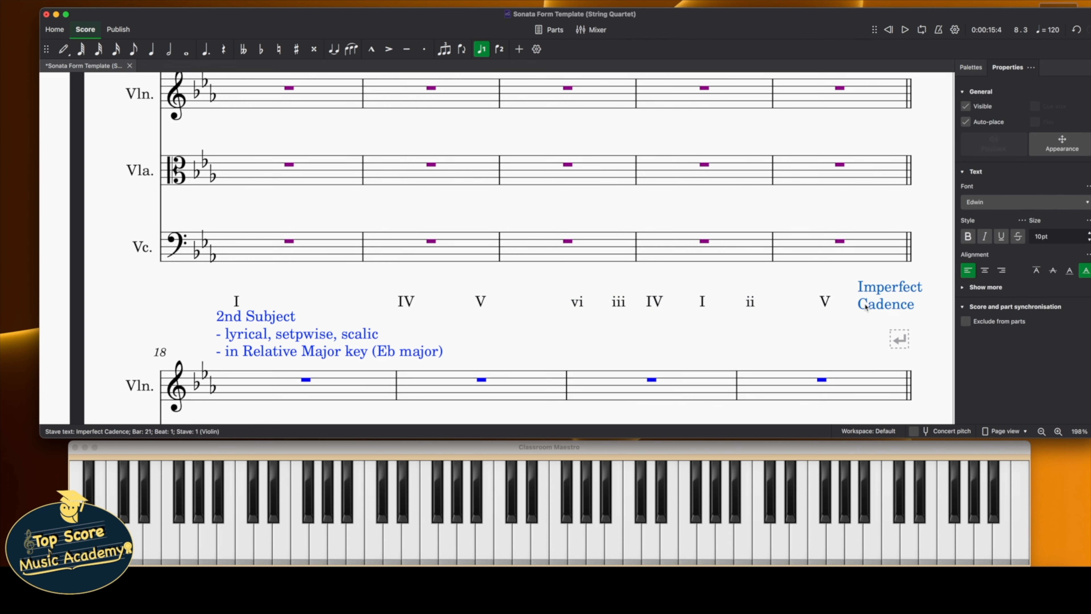
# Enter a minim E♭4 on beat 1 of the first violin's bar 18 and leave note input
pyautogui.scroll(-4, 648, 295)
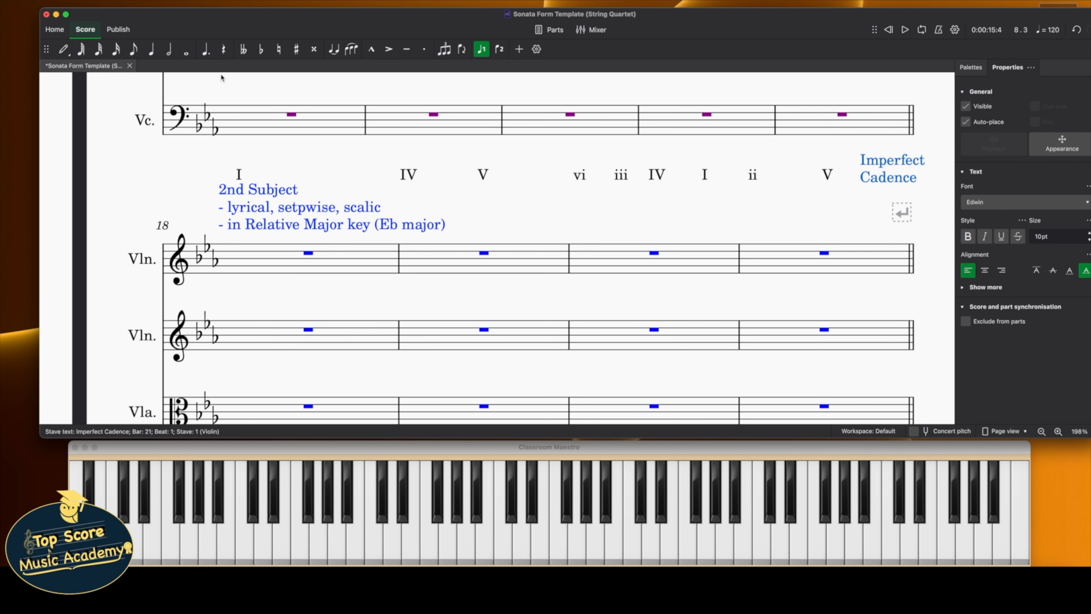
pyautogui.click(63, 49)
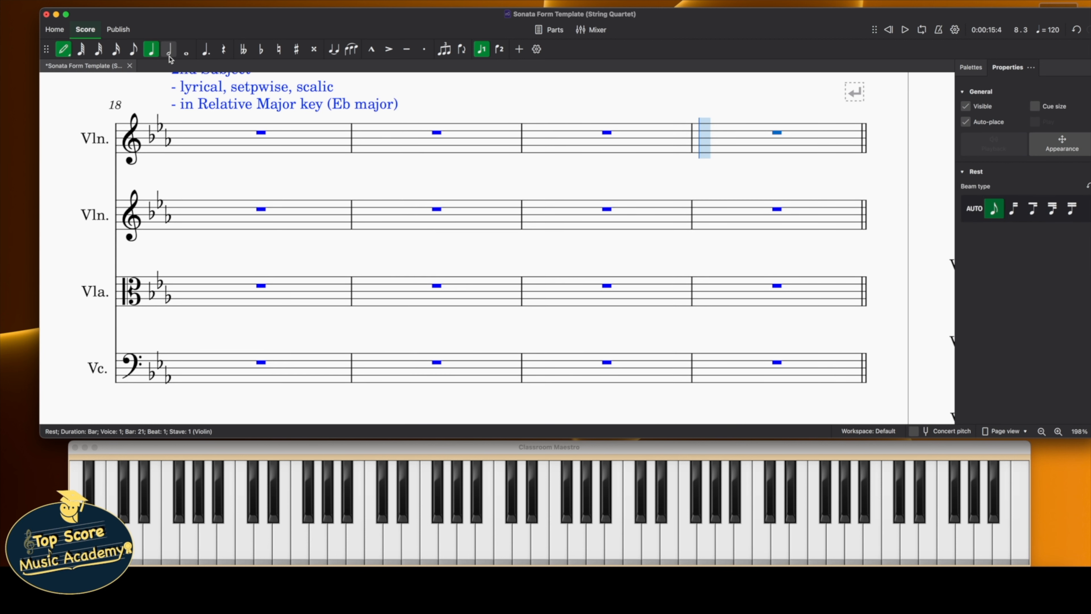
pyautogui.scroll(3, 249, 107)
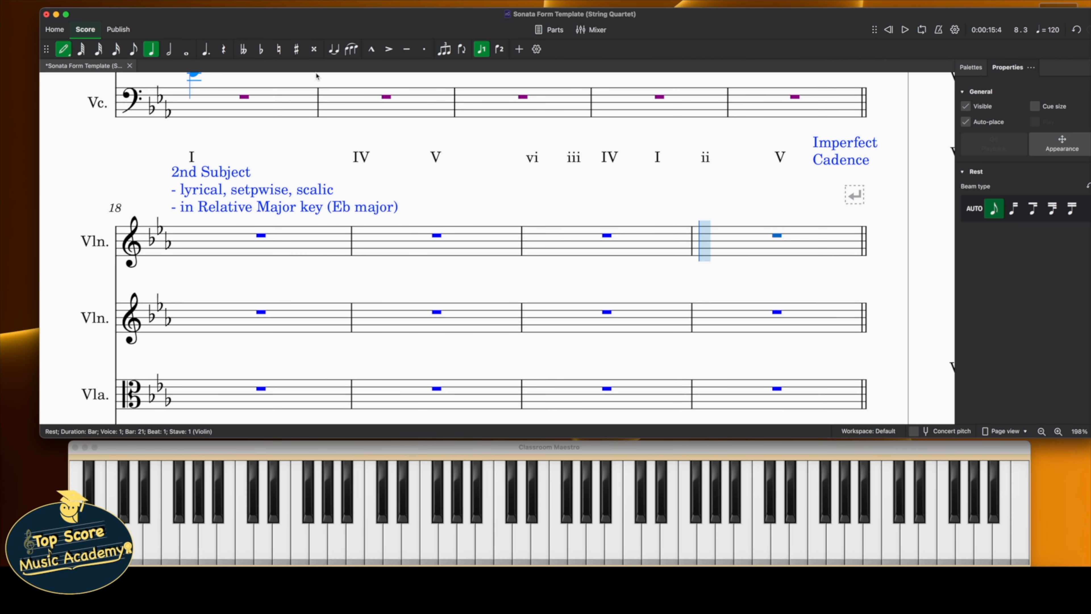
pyautogui.scroll(1, 322, 112)
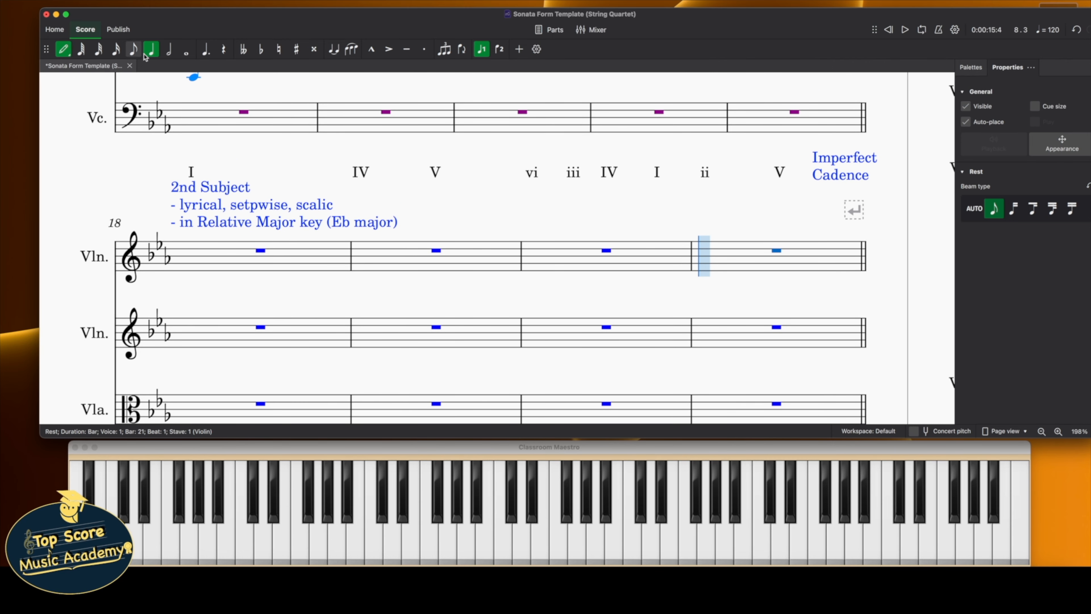
pyautogui.click(169, 49)
pyautogui.scroll(-3, 215, 179)
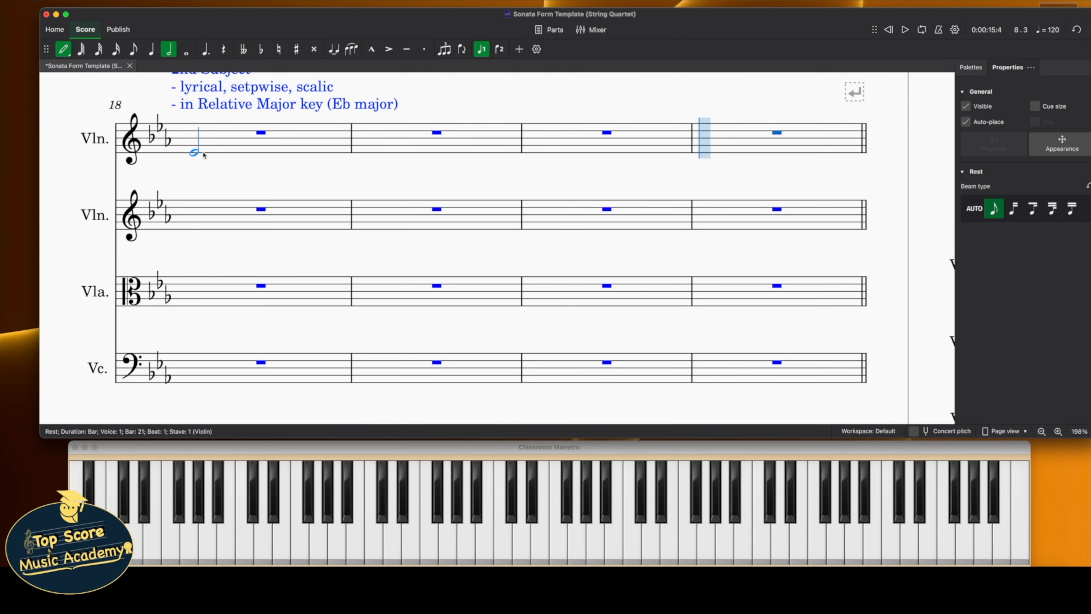
pyautogui.click(197, 153)
pyautogui.scroll(2, 148, 91)
pyautogui.click(62, 50)
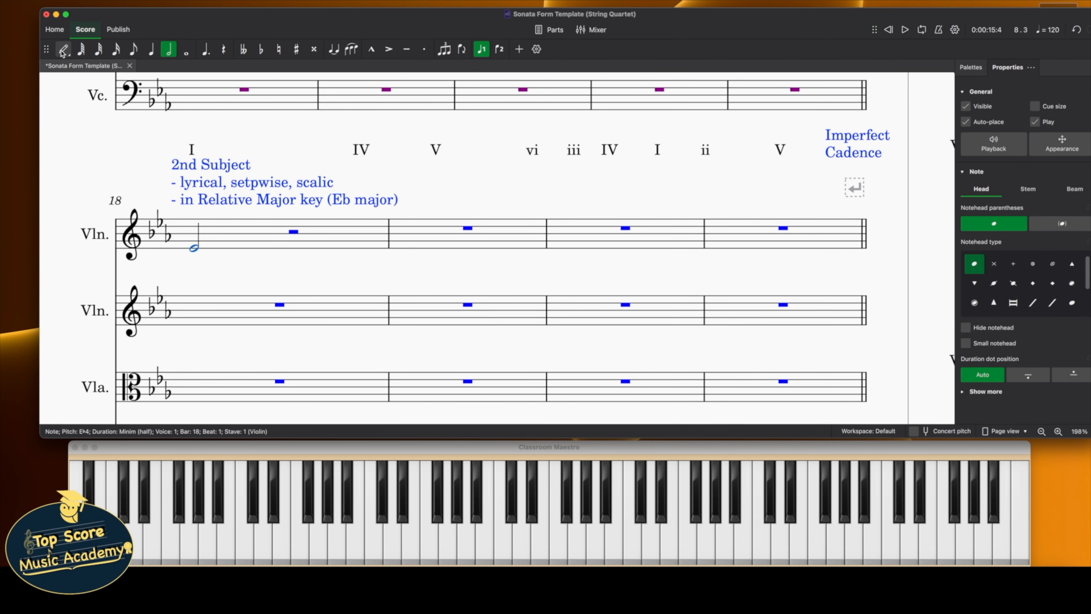
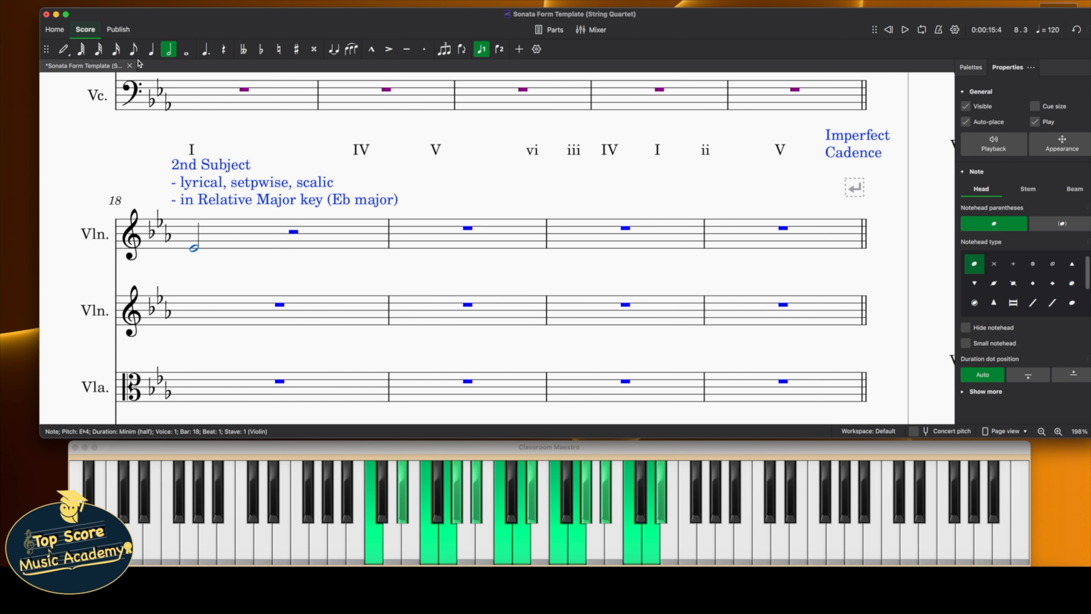
# Complete the first violin's bar 18 with quaver E♭4, semiquavers G4 and F4, and quavers E♭4 and G4
pyautogui.click(63, 56)
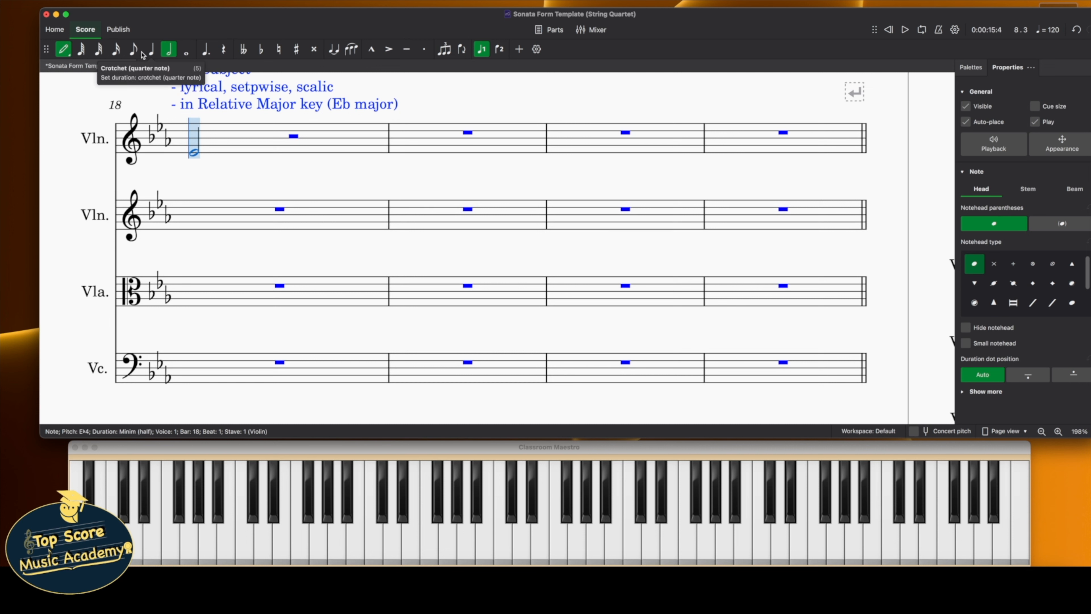
pyautogui.click(133, 49)
pyautogui.click(285, 152)
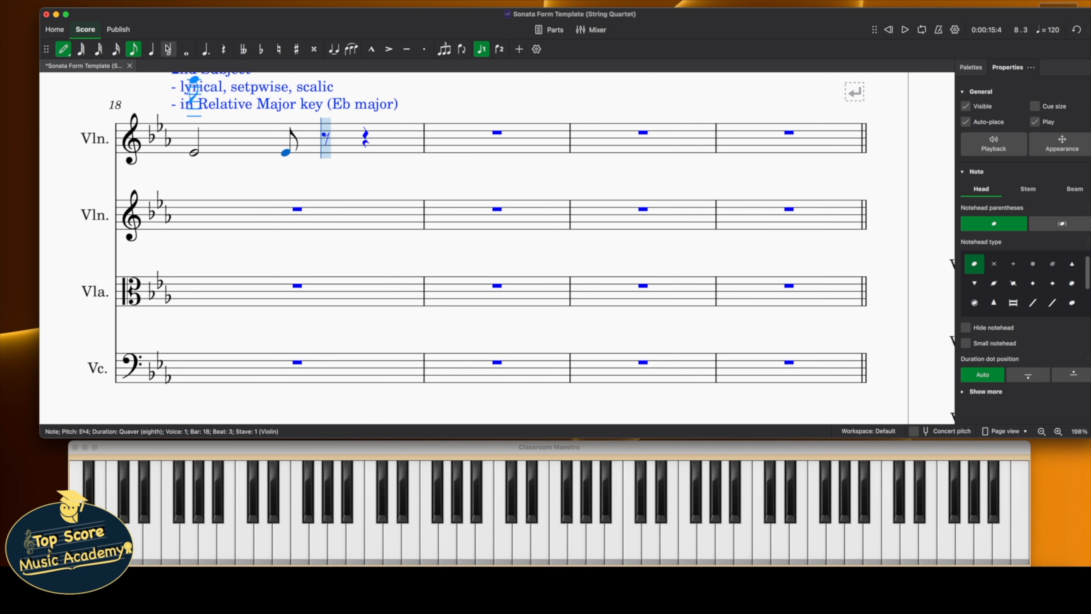
pyautogui.click(116, 49)
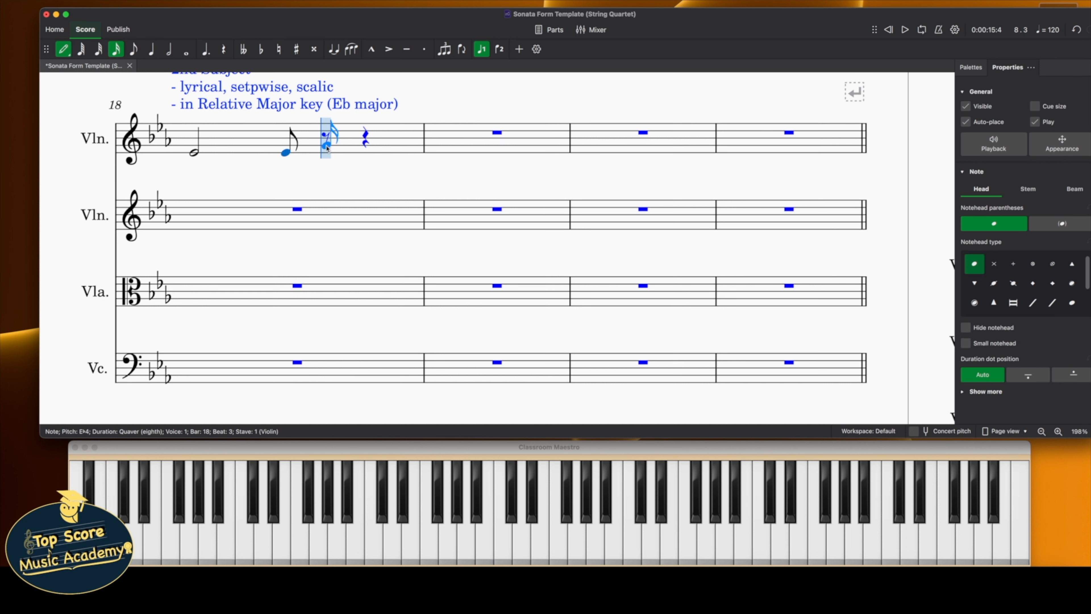
pyautogui.click(327, 146)
pyautogui.click(349, 149)
pyautogui.press('4')
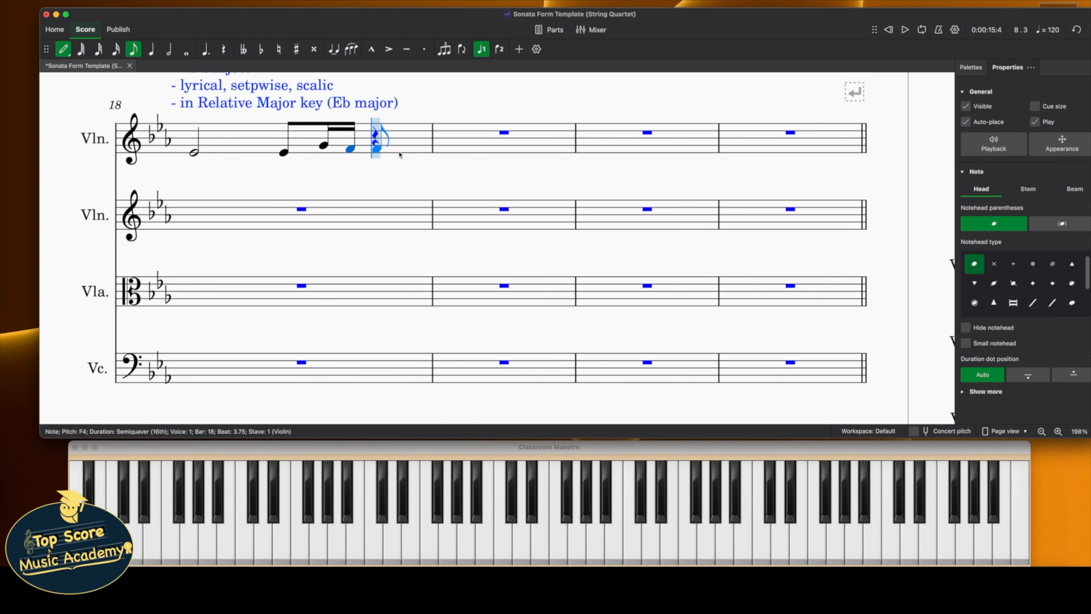
pyautogui.click(399, 155)
pyautogui.click(409, 146)
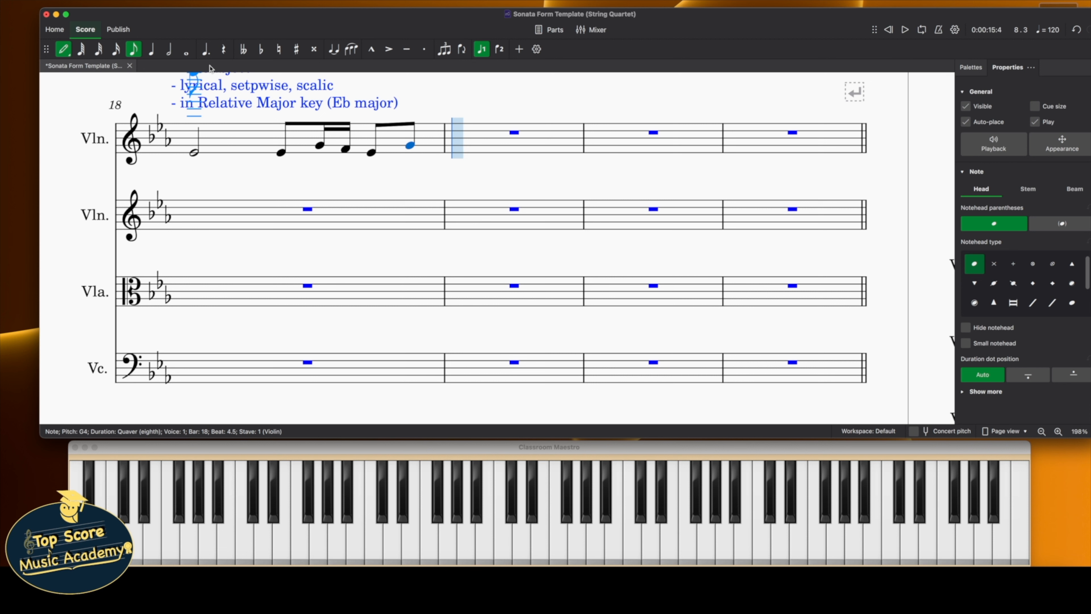
# Fill the first violin's bar 19 with crotchet C5, minim B♭4, and quavers E♭5 and D5
pyautogui.click(151, 49)
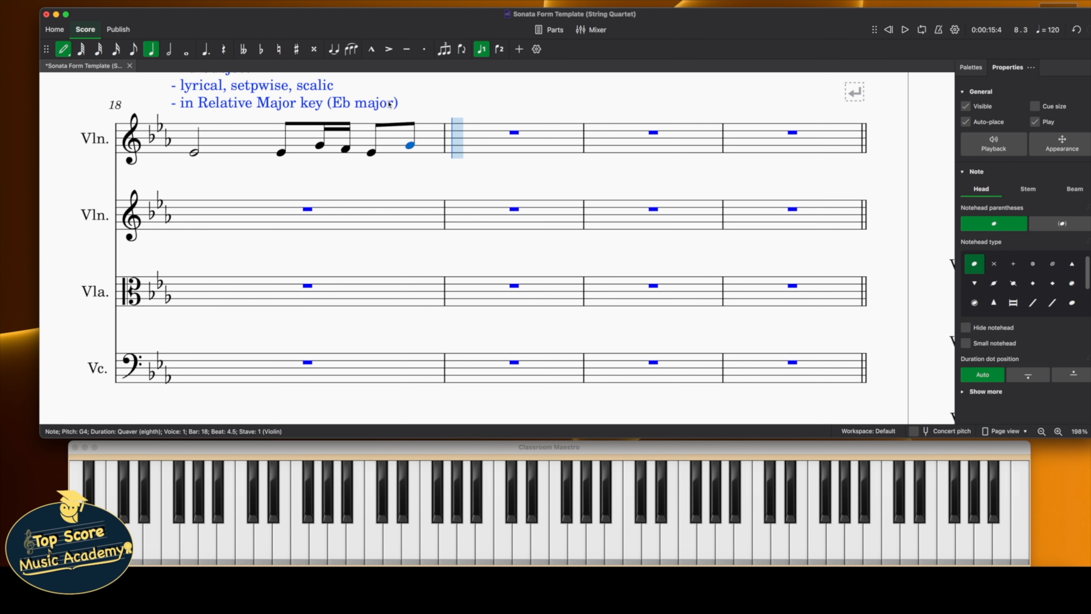
pyautogui.click(457, 136)
pyautogui.press('6')
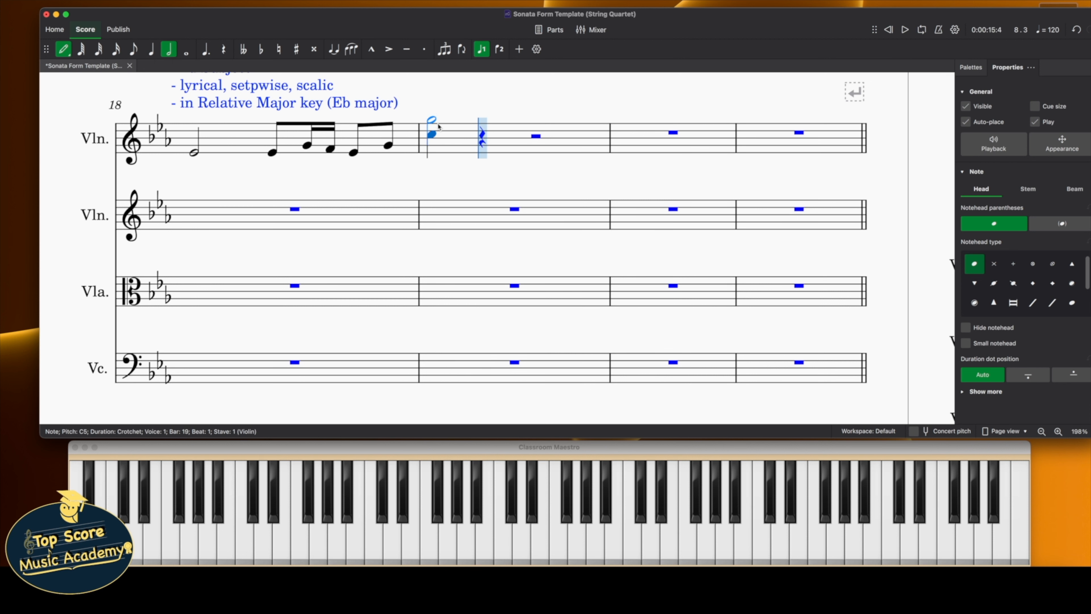
pyautogui.click(486, 144)
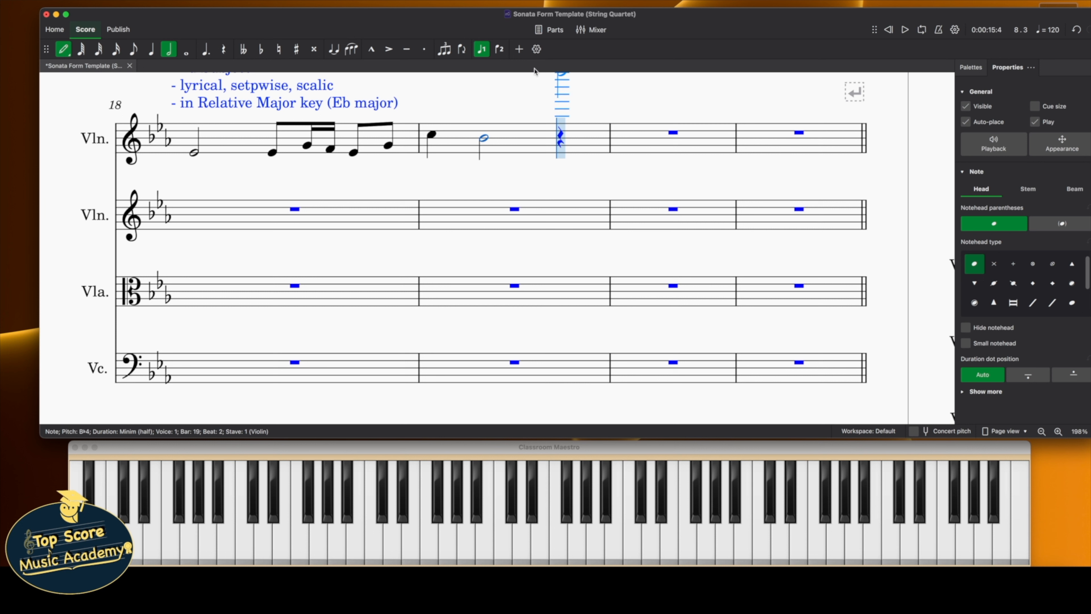
pyautogui.click(135, 50)
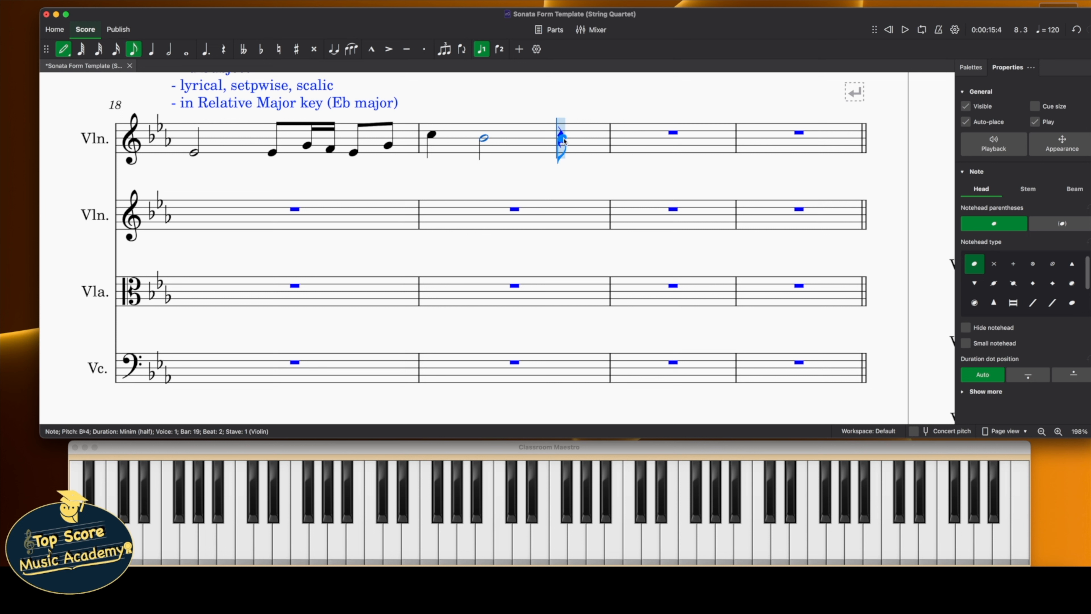
pyautogui.click(623, 131)
pyautogui.click(576, 126)
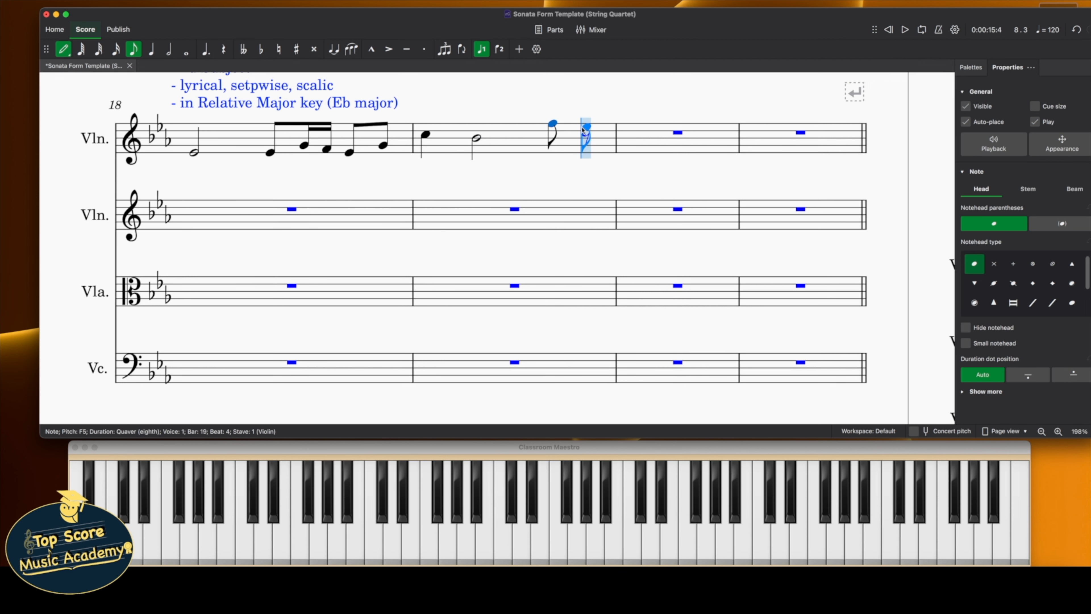
pyautogui.press('super+z')
pyautogui.click(570, 127)
pyautogui.click(587, 131)
# Fill the first violin's bar 20 with the descending crotchets E♭5, D5, C5 and B♭4
pyautogui.click(152, 50)
pyautogui.click(634, 127)
pyautogui.click(640, 130)
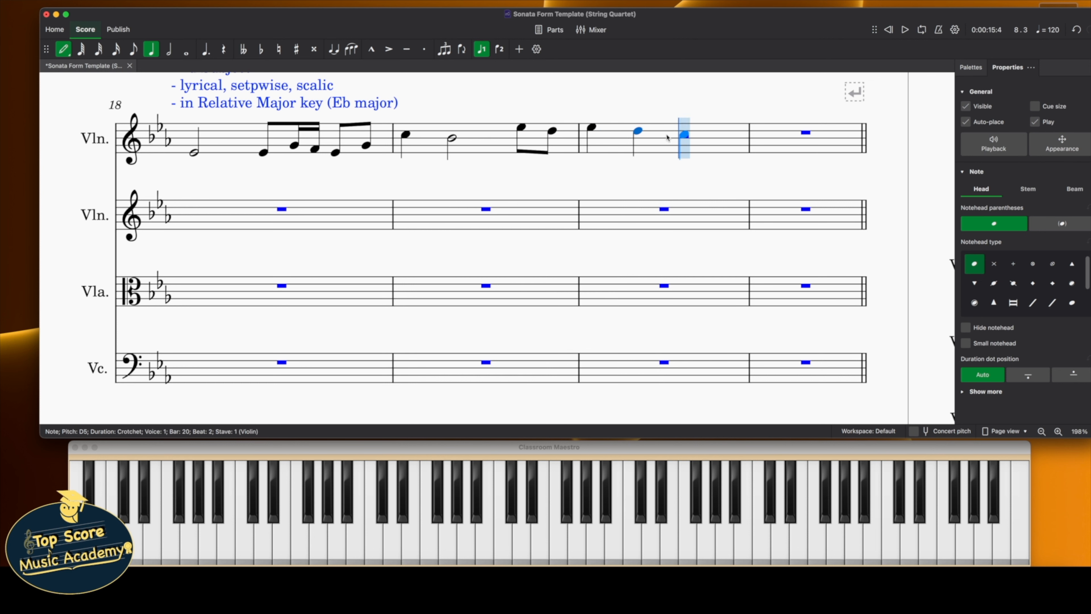
pyautogui.click(682, 134)
pyautogui.click(717, 138)
# Enter crotchets A♭4, G4 and F4 in the first violin's bar 21, then select the opening minim of bar 18
pyautogui.click(768, 141)
pyautogui.click(768, 146)
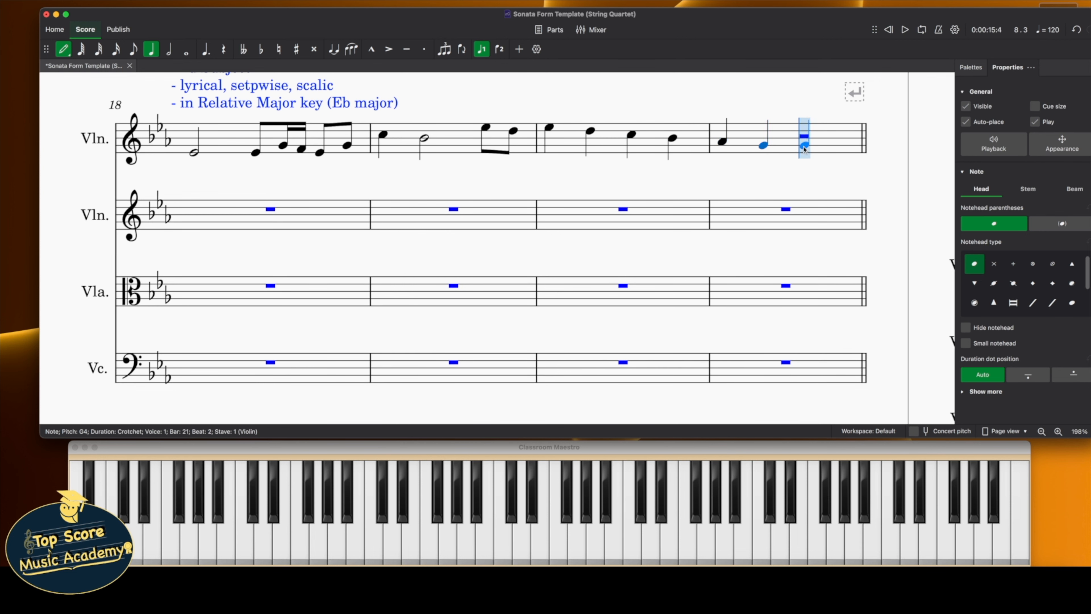
pyautogui.click(804, 149)
pyautogui.press('Escape')
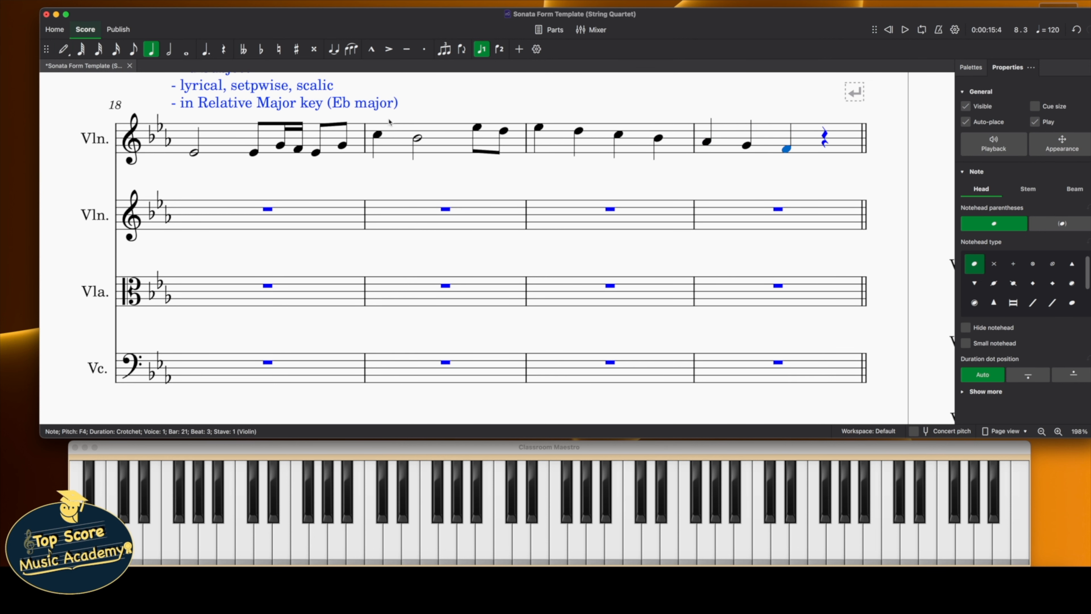
pyautogui.click(194, 153)
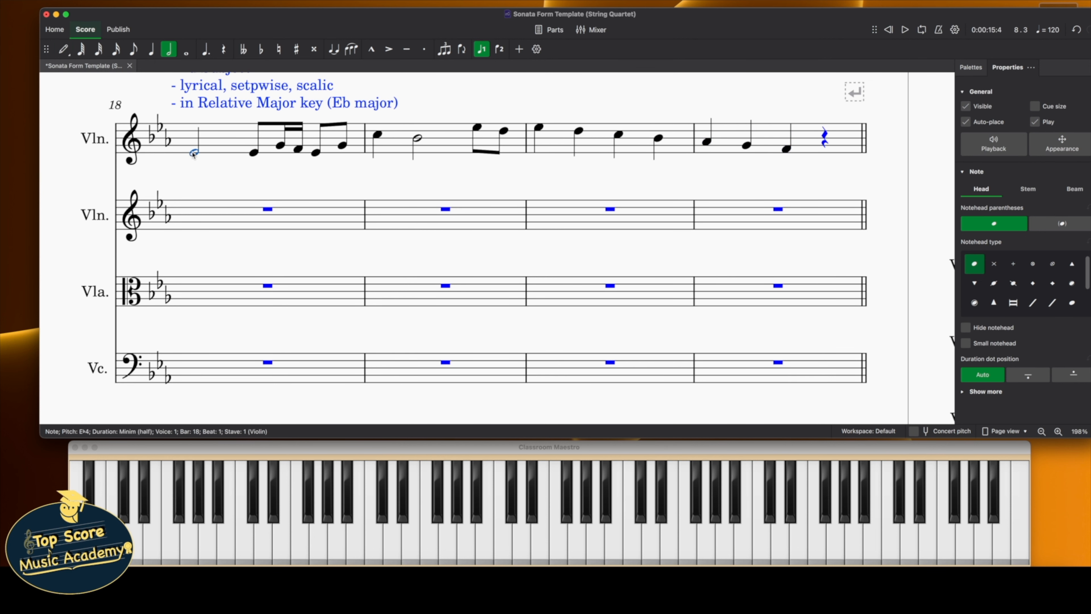
# Tie the first violin's opening minim in bar 18 to the following E♭4 quaver, and play the melody back
pyautogui.click(338, 53)
pyautogui.press('space')
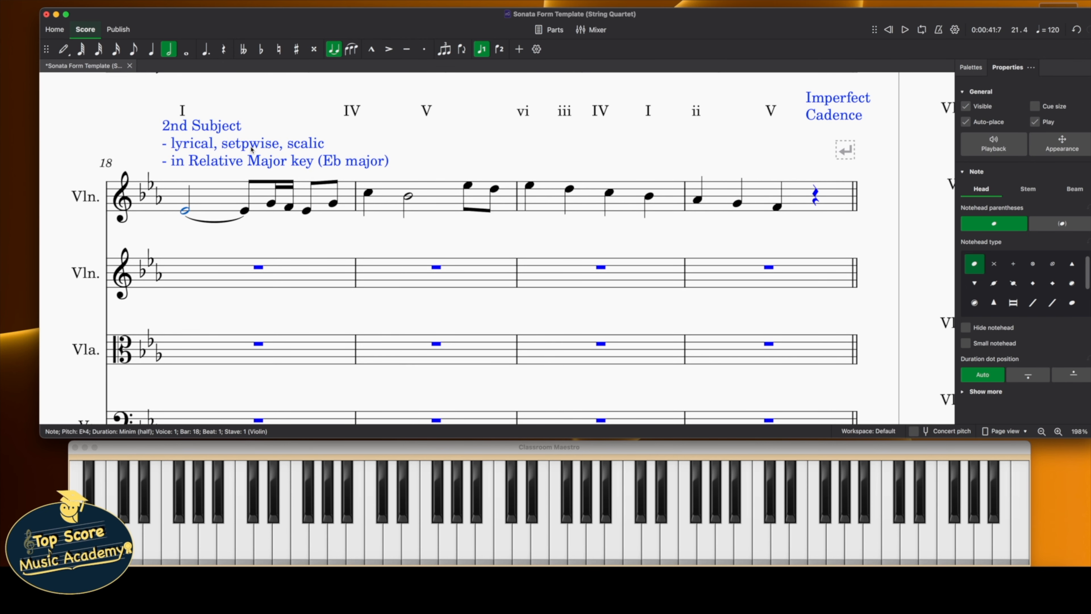
pyautogui.press('Escape')
# Rework the first violin's bar 21 with quavers F4 and G4 on beat 2 and crotchet B♭4 on beat 3
pyautogui.click(746, 205)
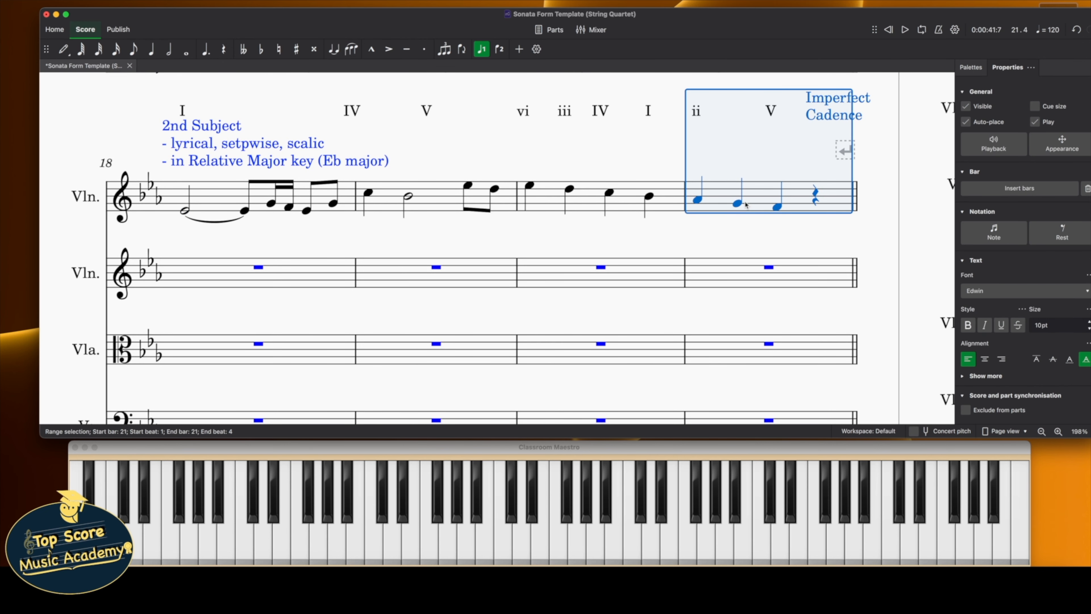
pyautogui.click(738, 204)
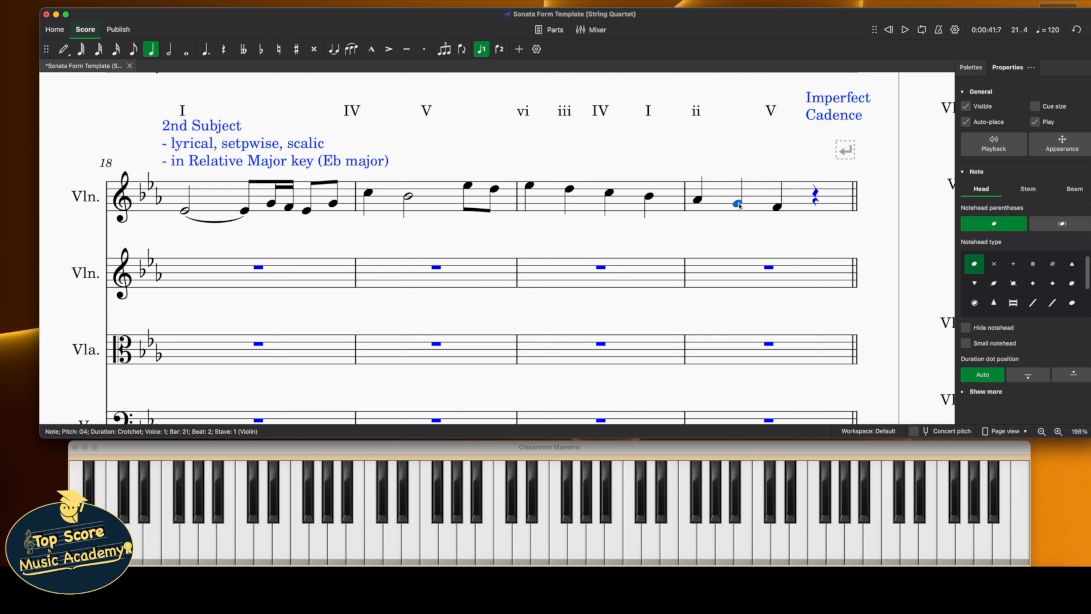
pyautogui.click(778, 208)
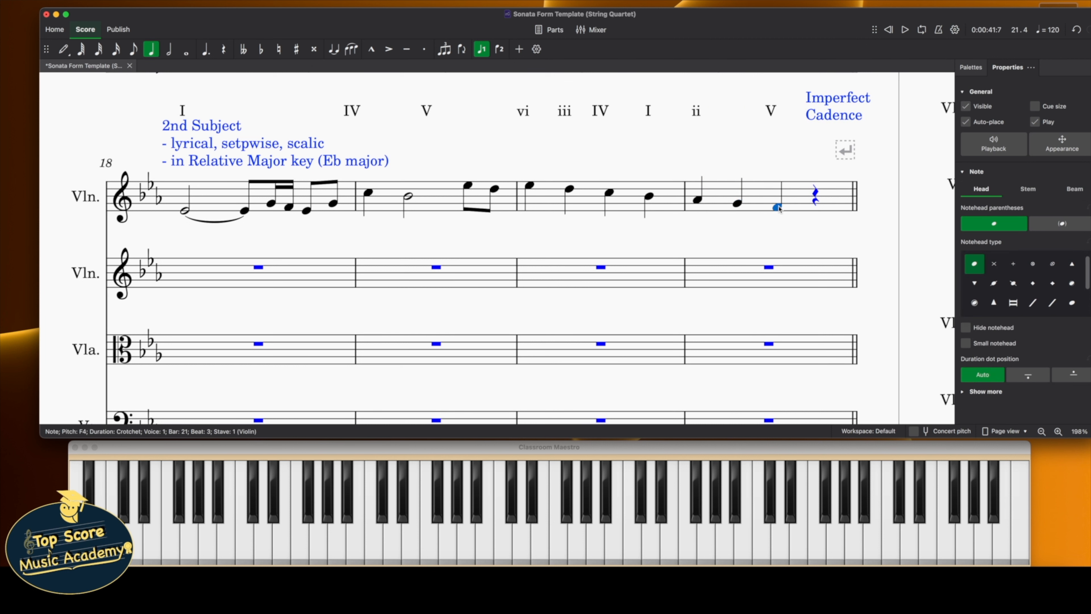
pyautogui.moveTo(779, 208); pyautogui.dragTo(775, 198)
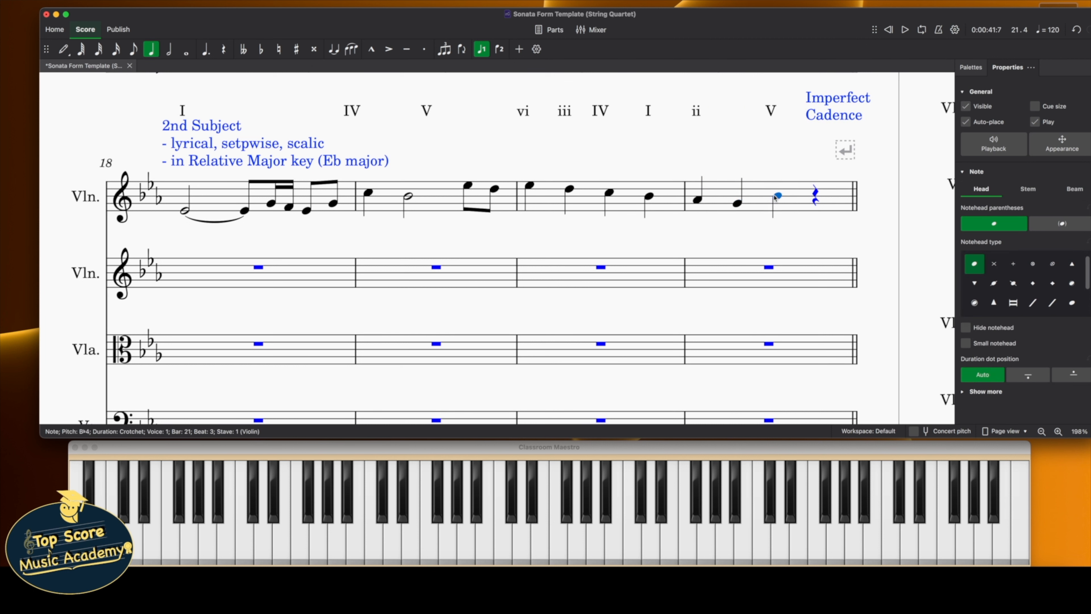
pyautogui.click(61, 51)
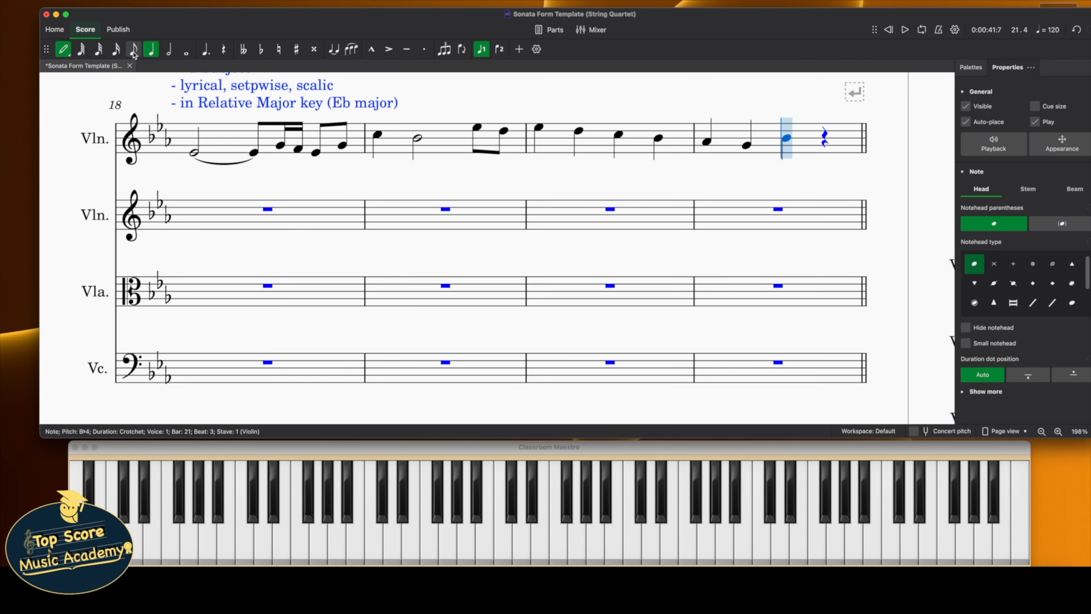
pyautogui.click(134, 52)
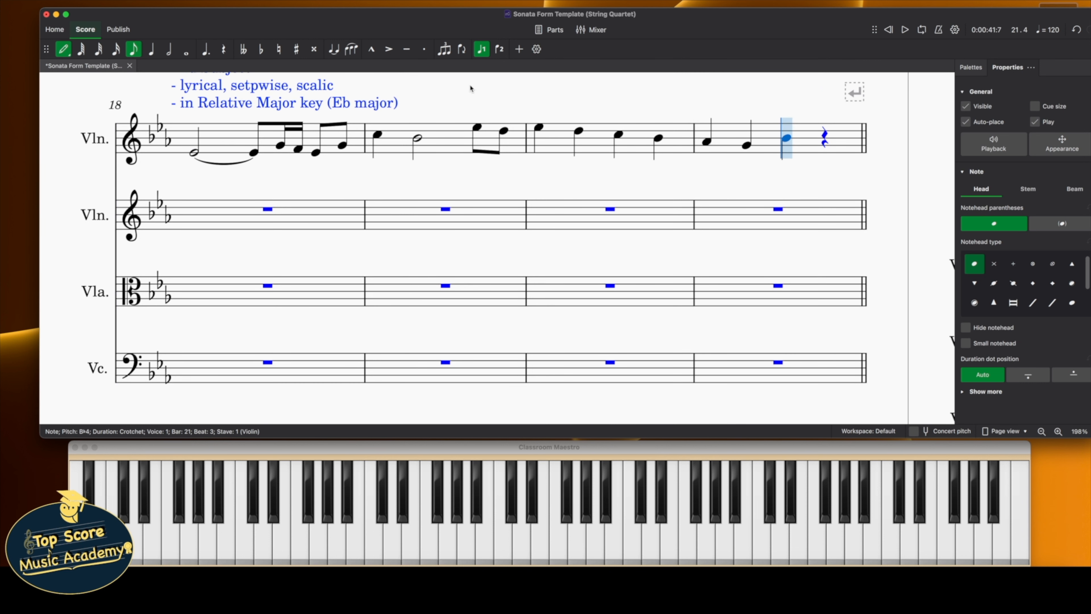
pyautogui.click(747, 149)
pyautogui.press('Escape')
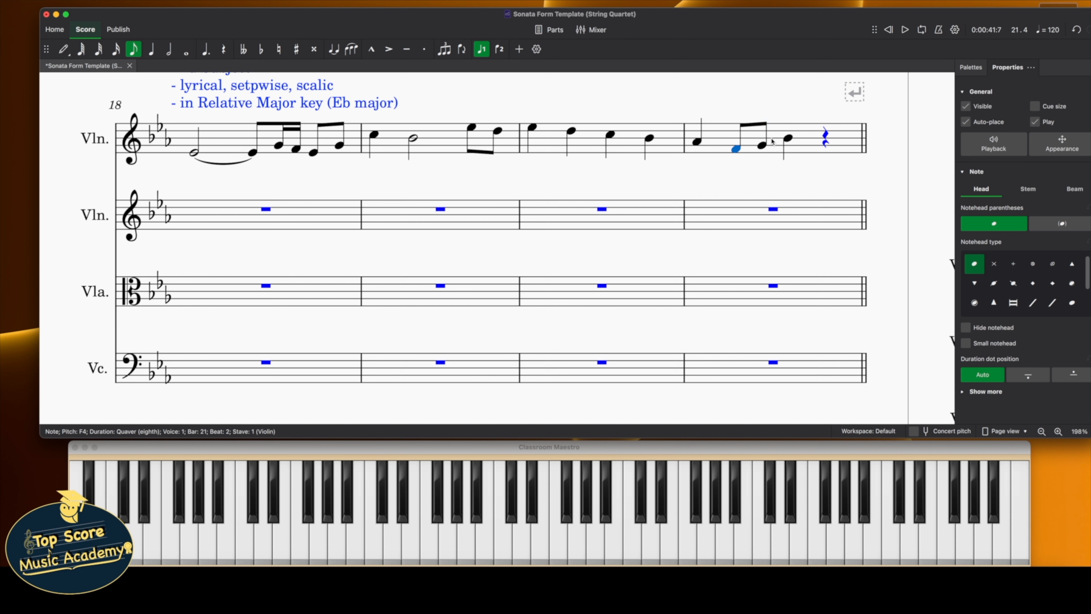
pyautogui.press('Right')
pyautogui.press('Right')
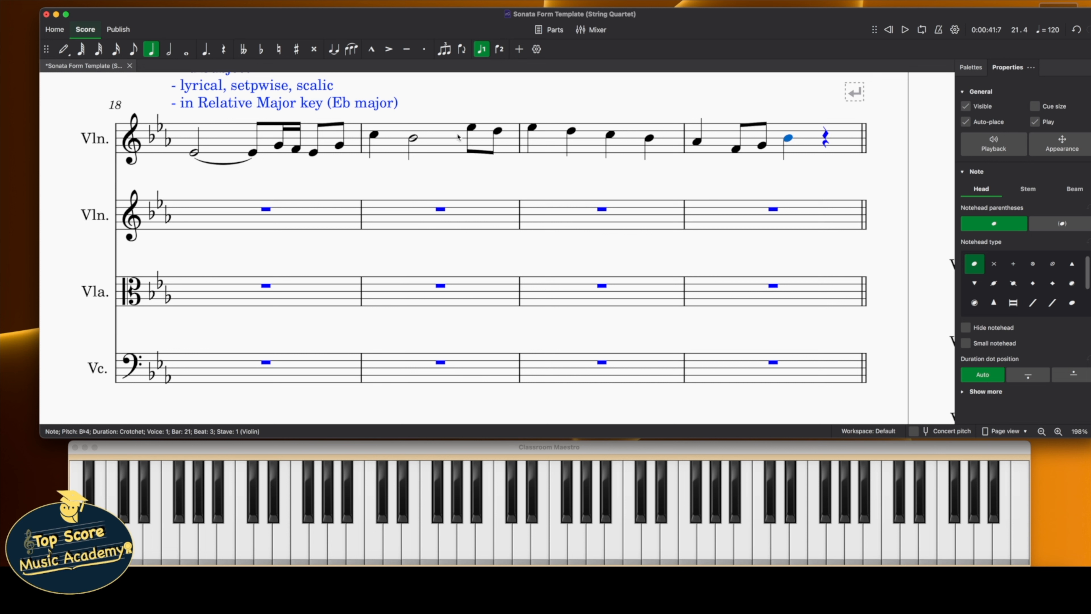
# Copy the first violin's bars 18 to 21 into the second violin, starting at bar 18
pyautogui.click(267, 144)
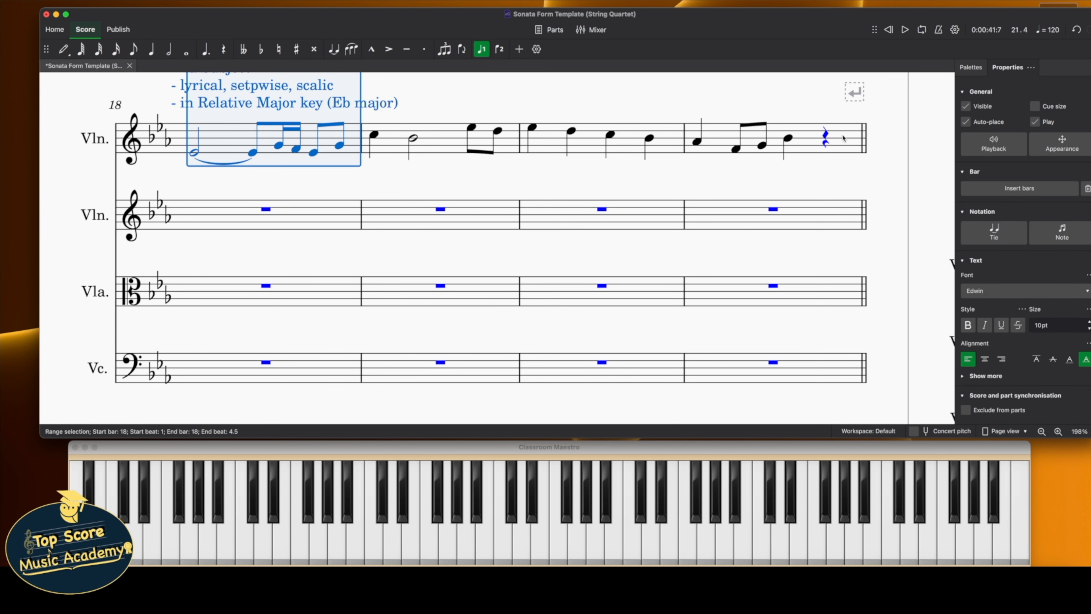
pyautogui.keyDown('shift'); pyautogui.click(831, 142); pyautogui.keyUp('shift')
pyautogui.scroll(3, 788, 210)
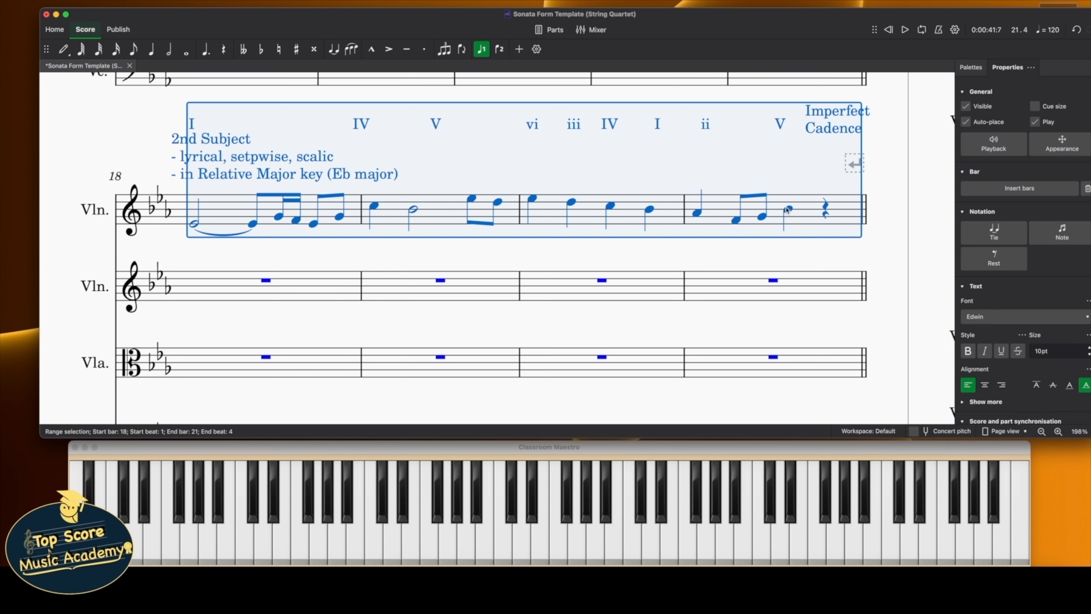
pyautogui.click(317, 301)
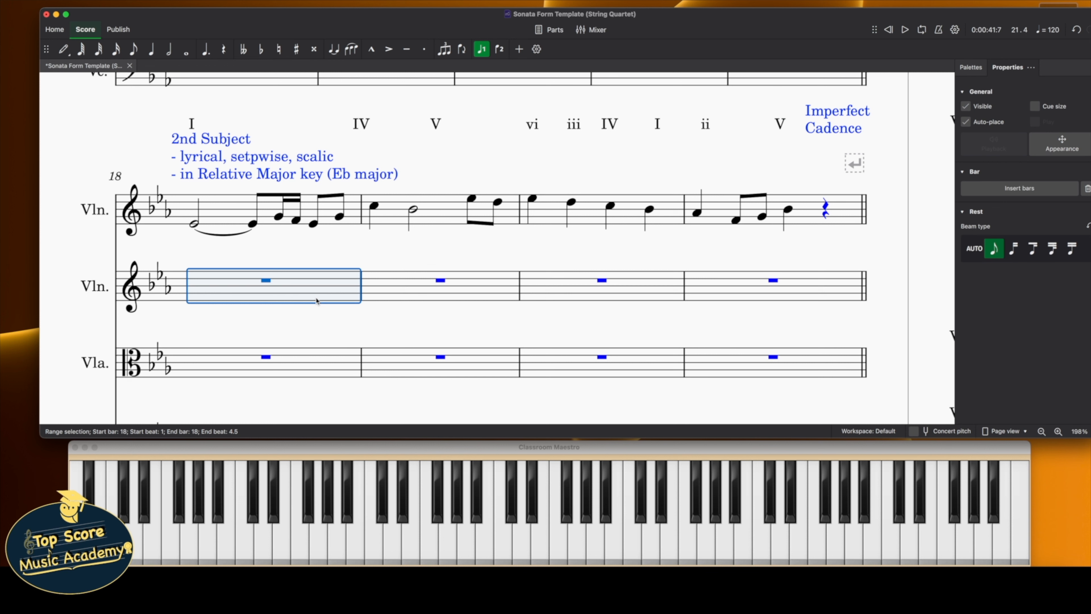
pyautogui.press('super+v')
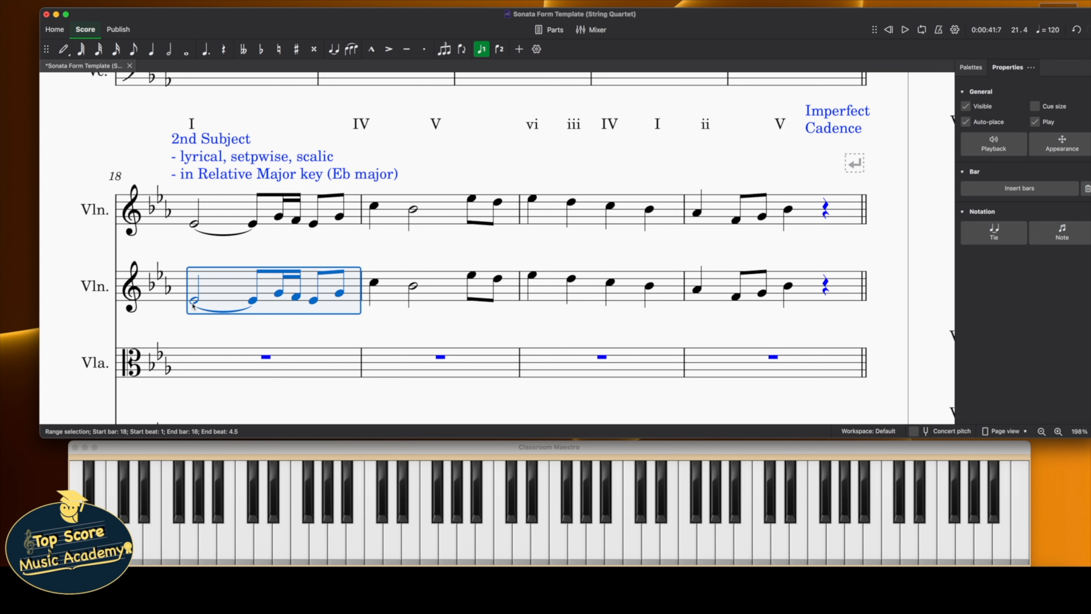
# Raise the second violin's bar 18 by a third and rewrite its ending as semiquavers E♭4 and B♭3 and quavers G3 and E♭4
pyautogui.moveTo(192, 305); pyautogui.dragTo(192, 300)
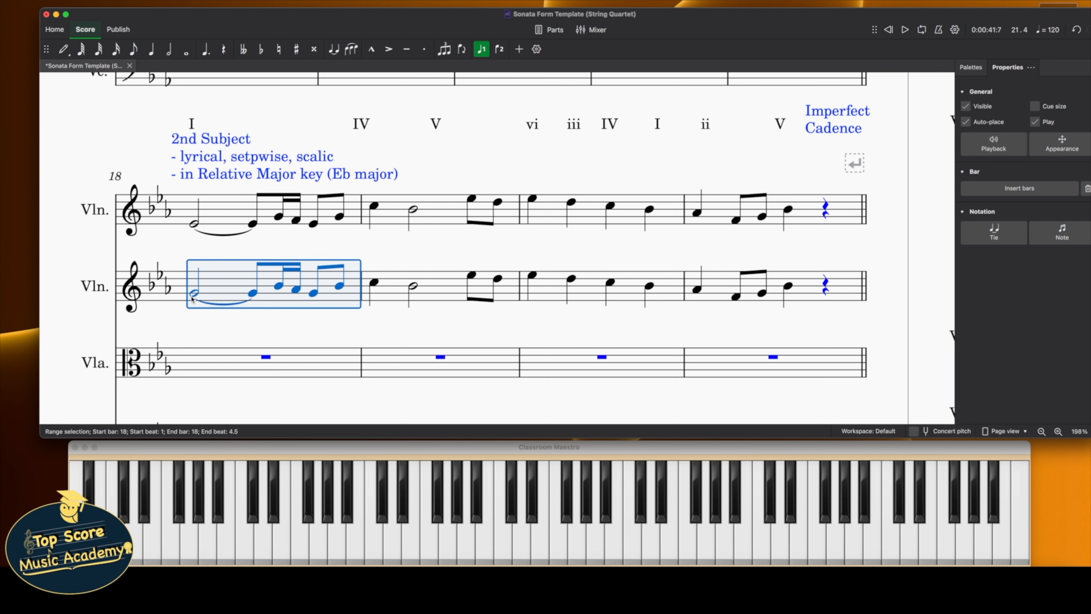
pyautogui.click(192, 298)
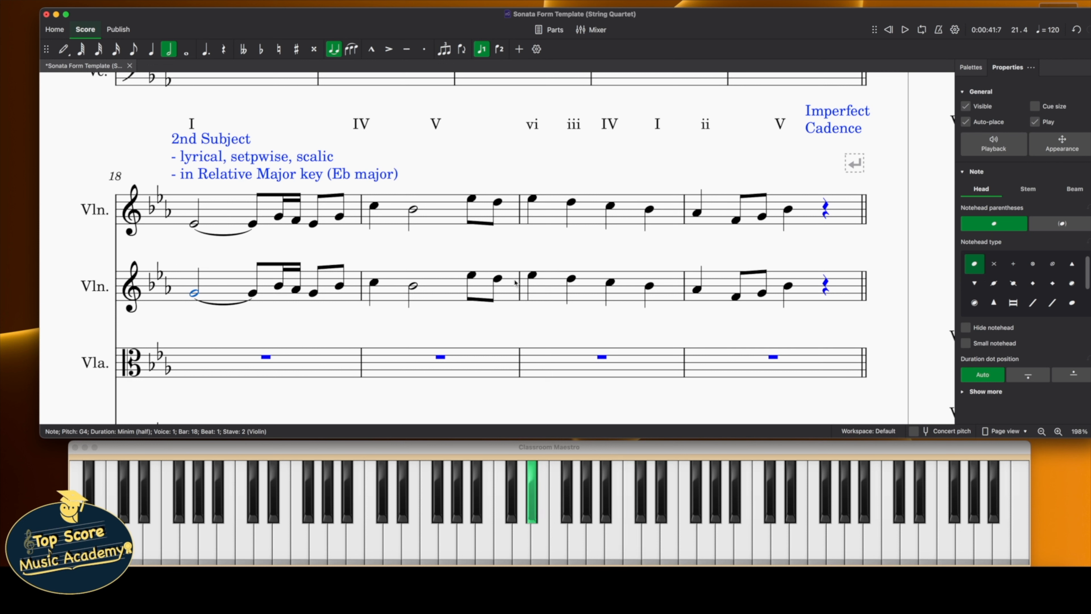
pyautogui.click(278, 287)
pyautogui.press('e')
pyautogui.press('b')
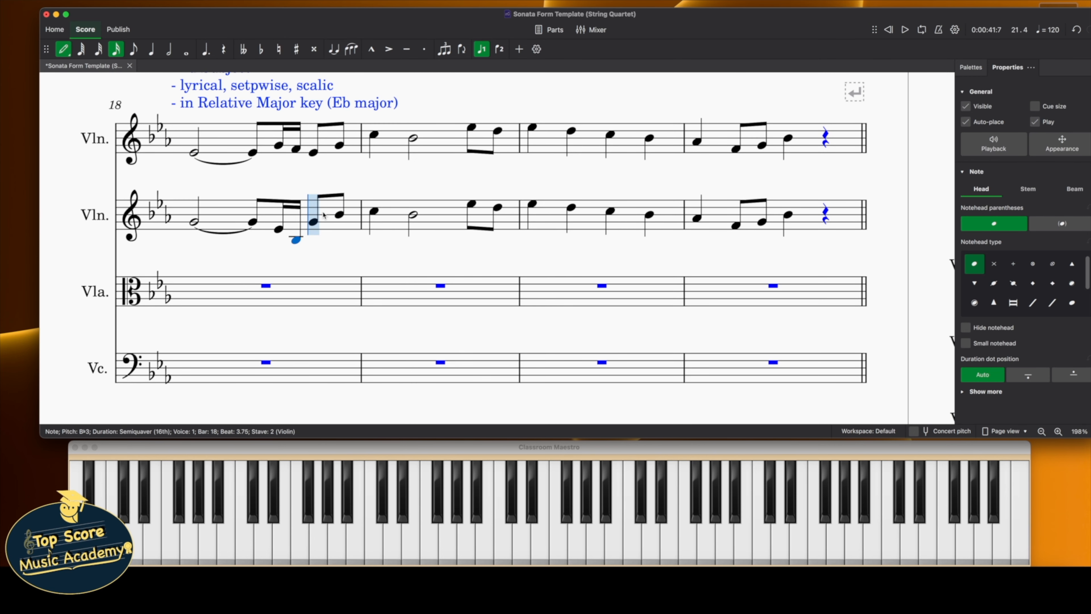
pyautogui.press('4')
pyautogui.press('g')
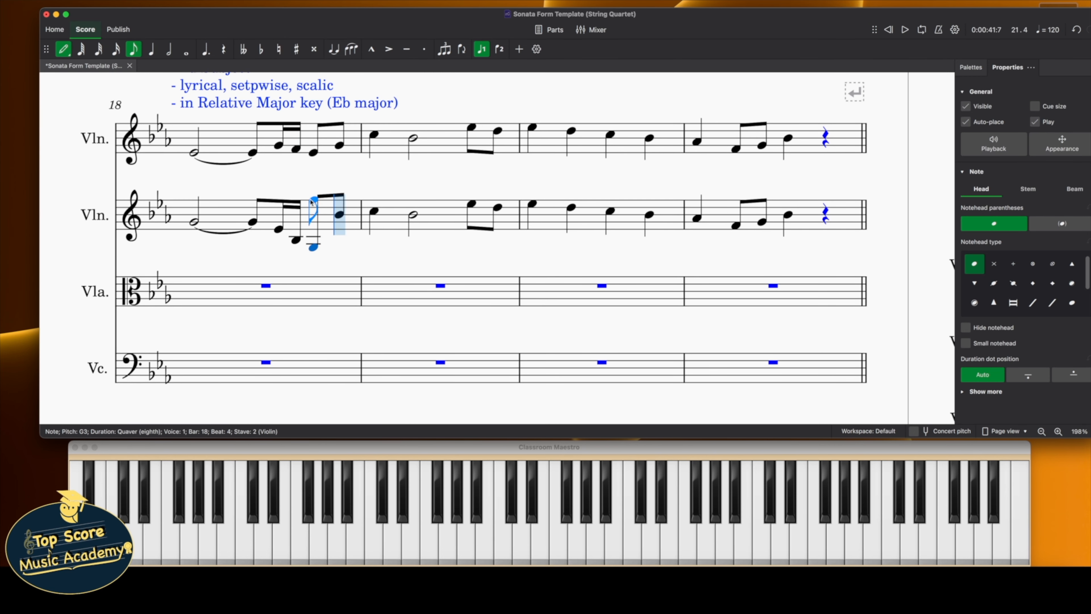
pyautogui.press('e')
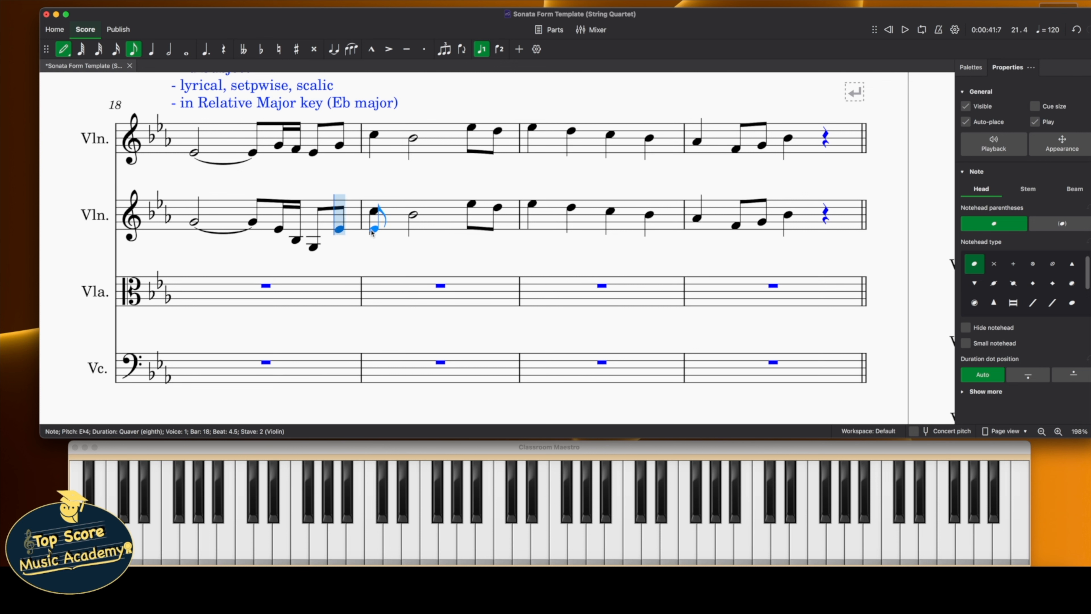
# Replace beat 1 of the second violin's bar 19 with quaver E♭4 and semiquavers D4 and C4, deleting the leftover upper C5
pyautogui.click(369, 230)
pyautogui.click(115, 49)
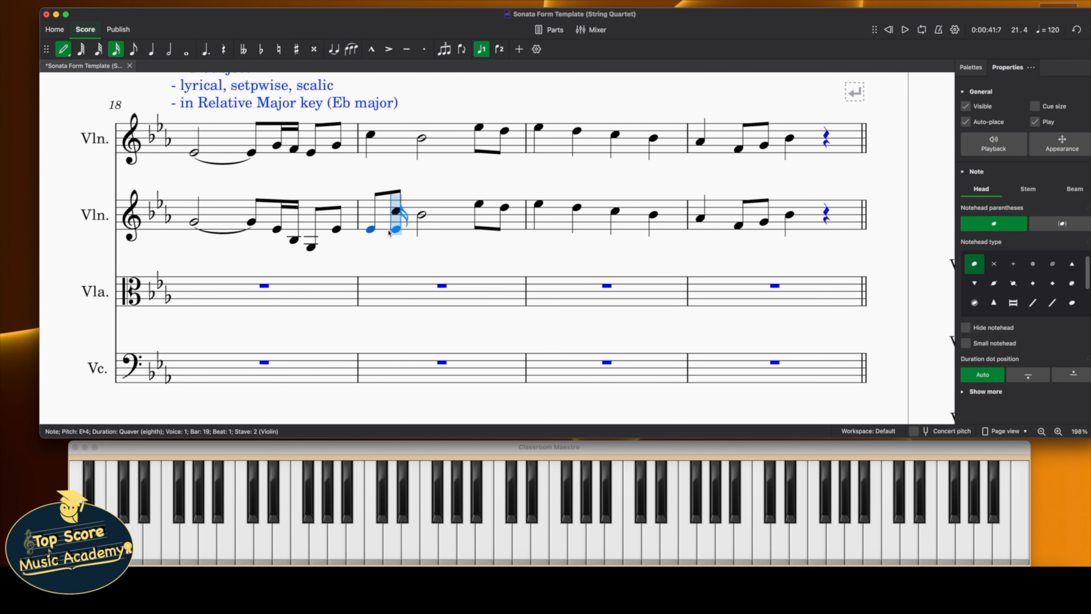
pyautogui.click(393, 233)
pyautogui.click(410, 236)
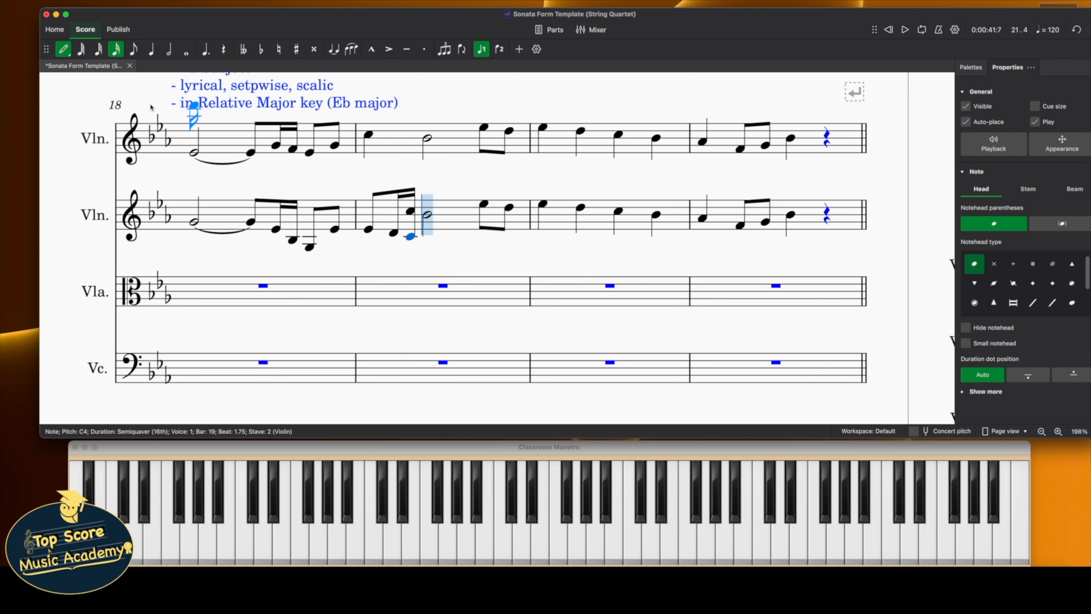
pyautogui.click(63, 49)
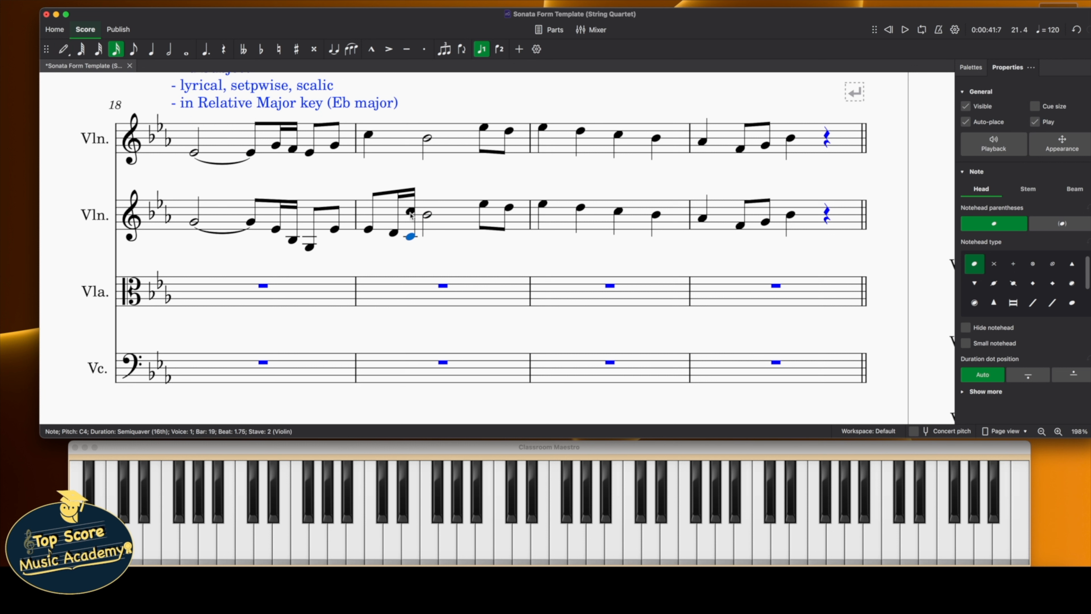
pyautogui.click(411, 212)
pyautogui.press('Delete')
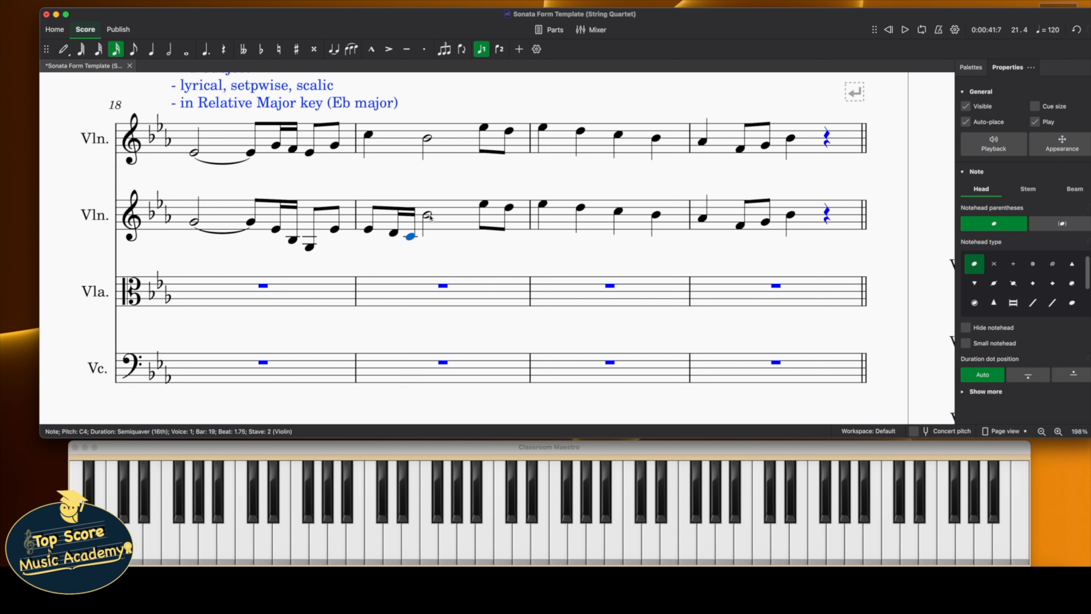
# Change the second violin's bar 19 minim to D4 and its closing quavers to A♭4 and B♭4
pyautogui.moveTo(430, 217); pyautogui.dragTo(429, 235)
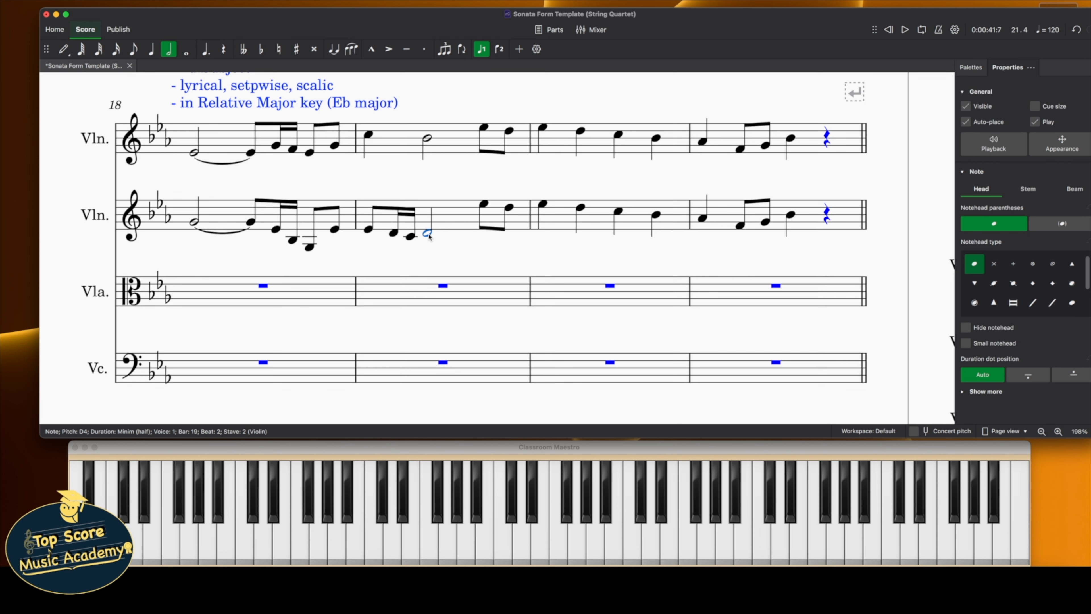
pyautogui.scroll(3, 438, 171)
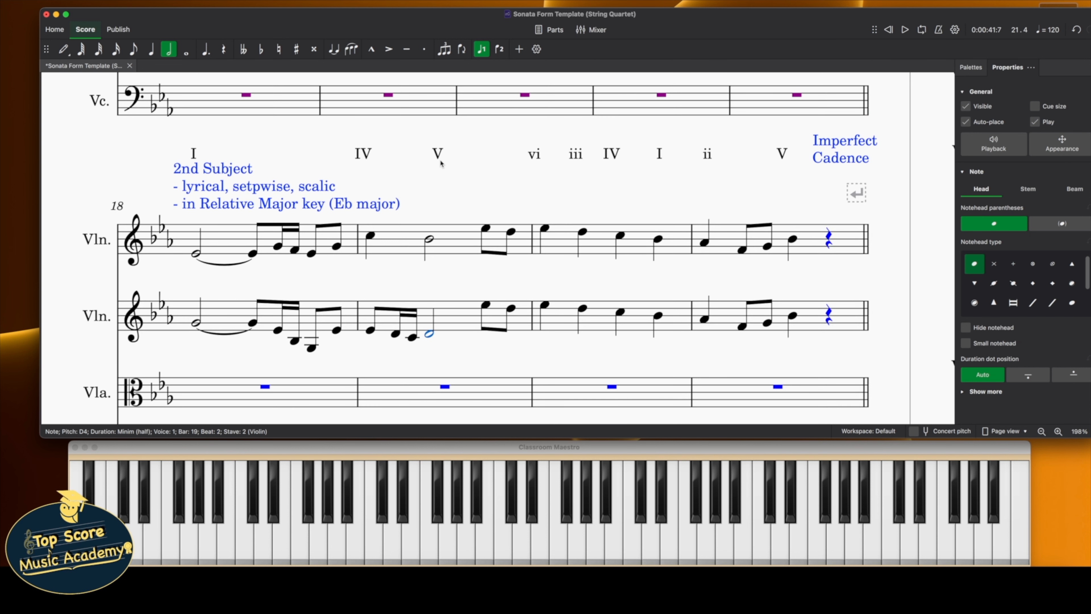
pyautogui.scroll(-2, 430, 344)
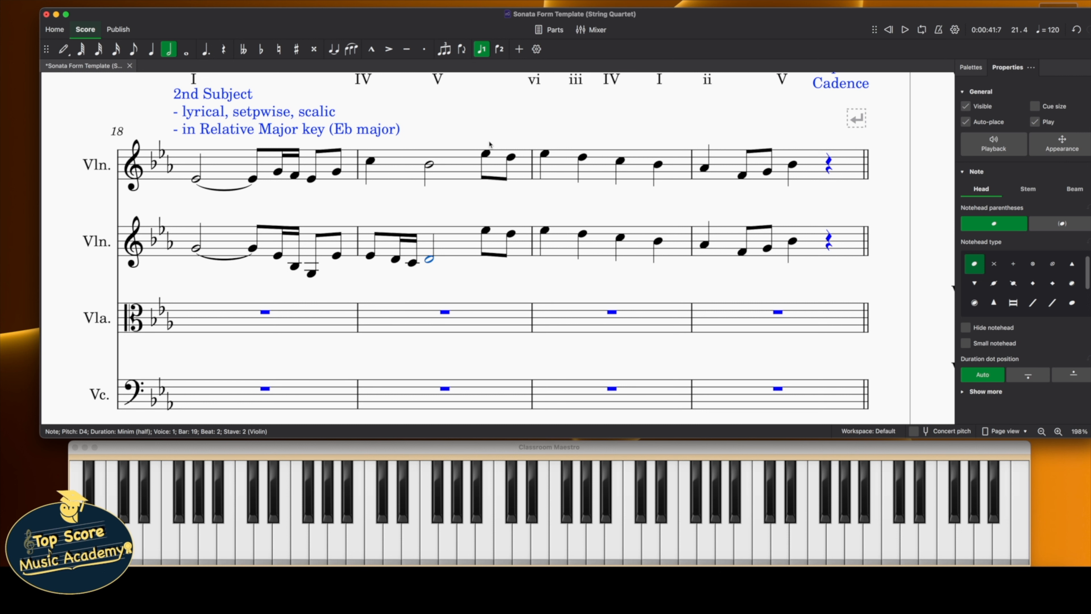
pyautogui.scroll(1, 491, 150)
pyautogui.scroll(1, 491, 151)
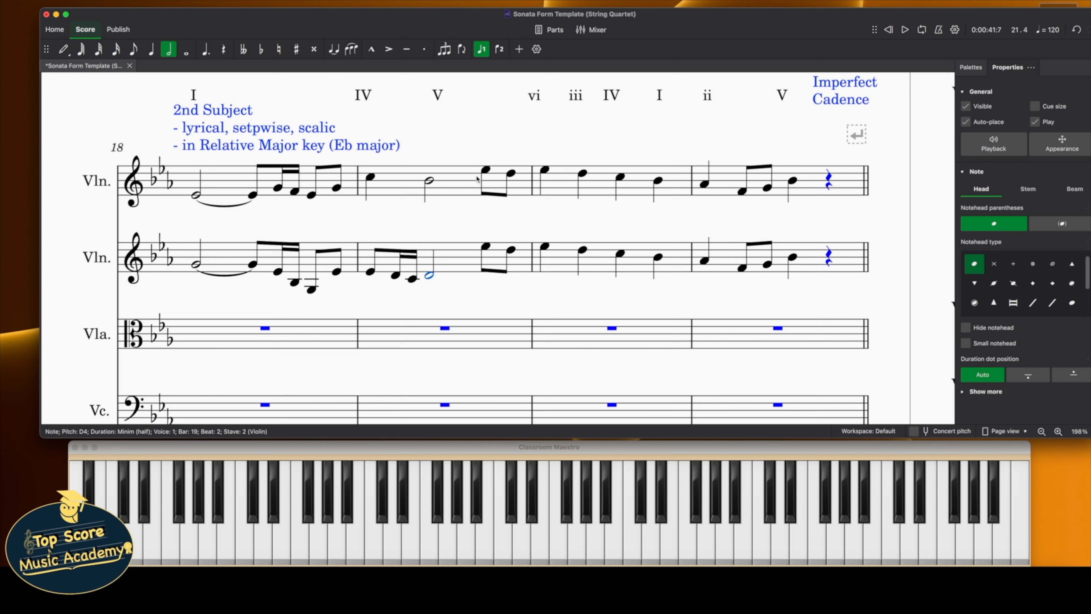
pyautogui.moveTo(485, 247); pyautogui.dragTo(510, 262)
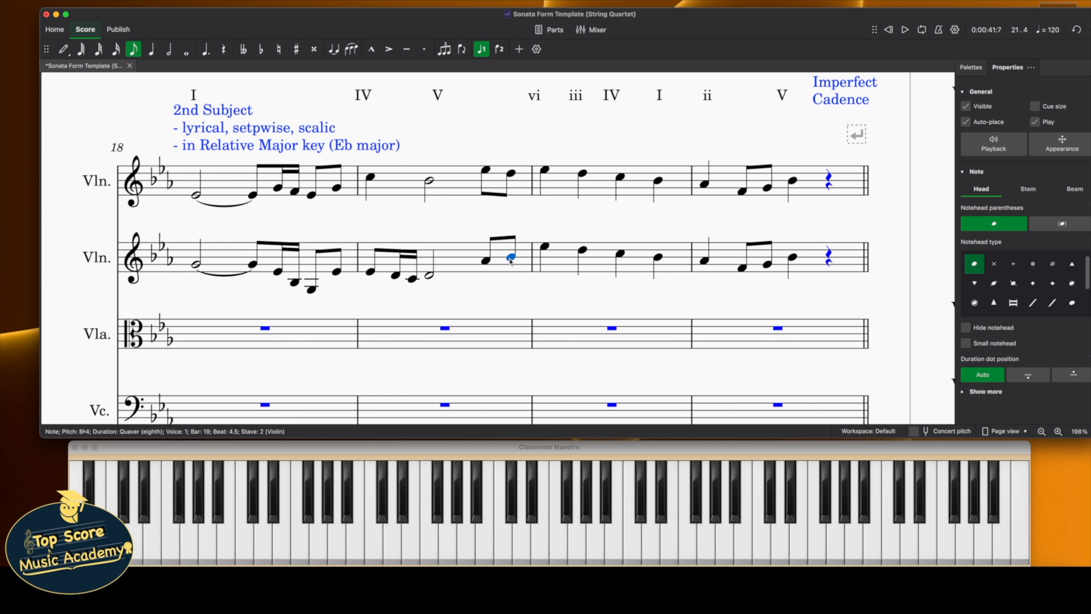
# Lower the second violin's bar 20 crotchets by a third to C5, B♭4, A♭4 and G4
pyautogui.click(549, 254)
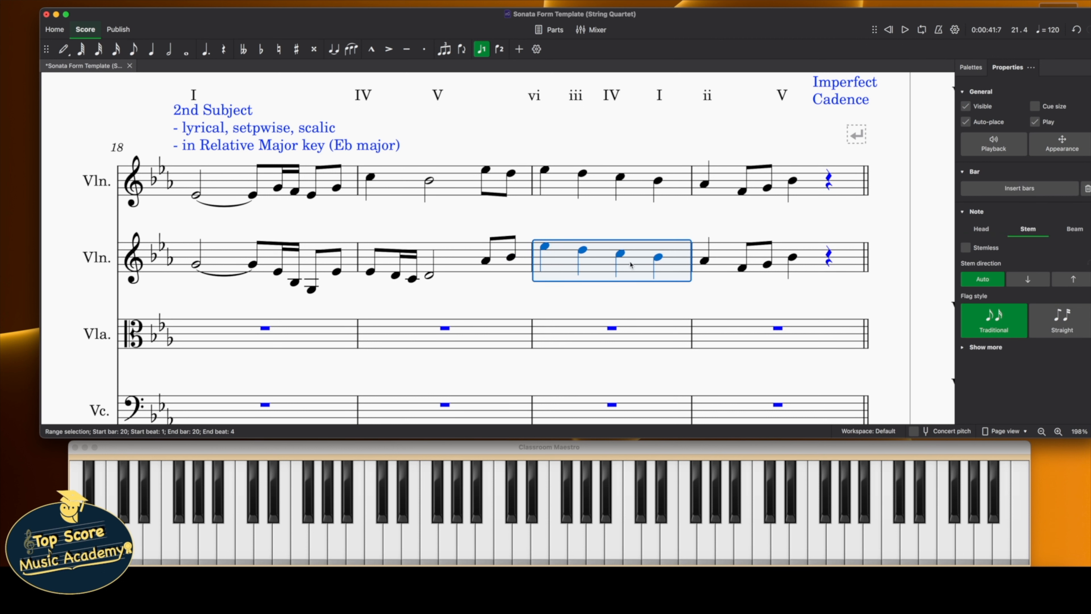
pyautogui.press('Down')
pyautogui.press('Down')
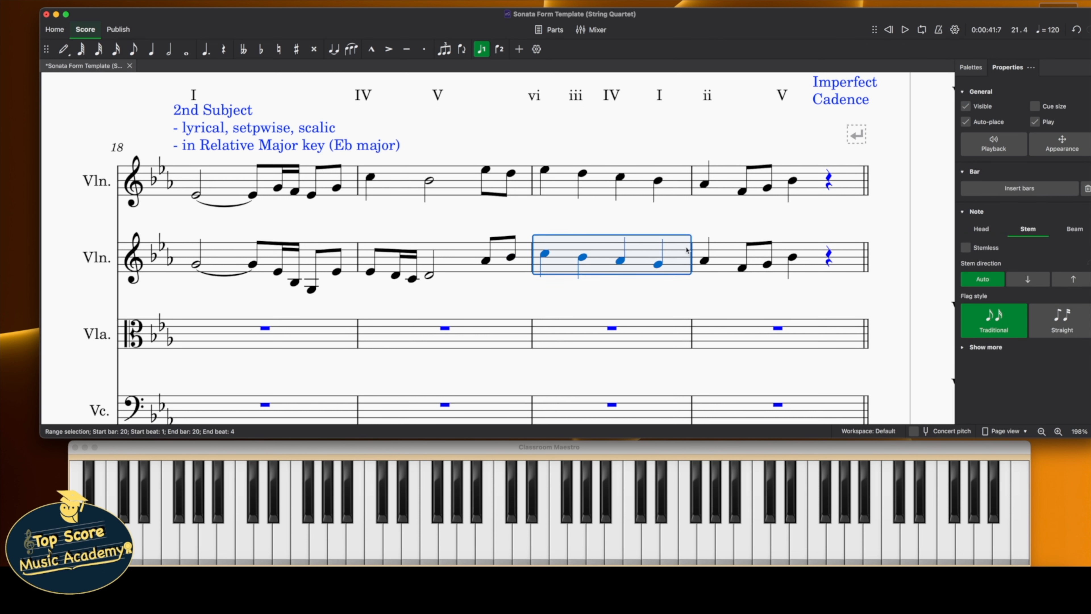
# Lower the second violin's bar 21 by a third, with its first quaver set to F4 and its last crotchet to D4
pyautogui.click(707, 262)
pyautogui.press('Down')
pyautogui.press('Down')
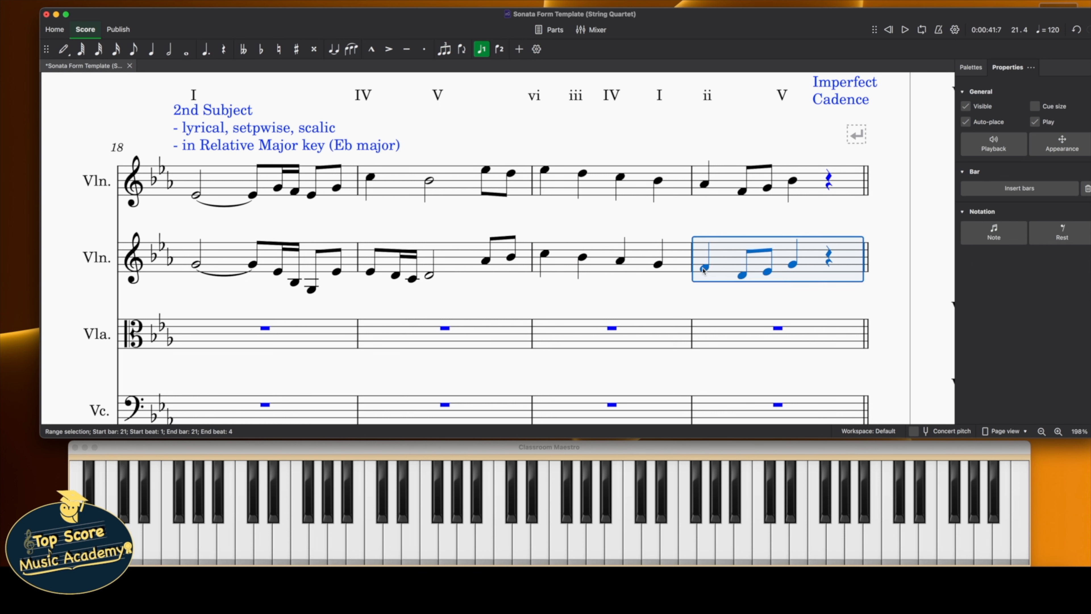
pyautogui.click(706, 270)
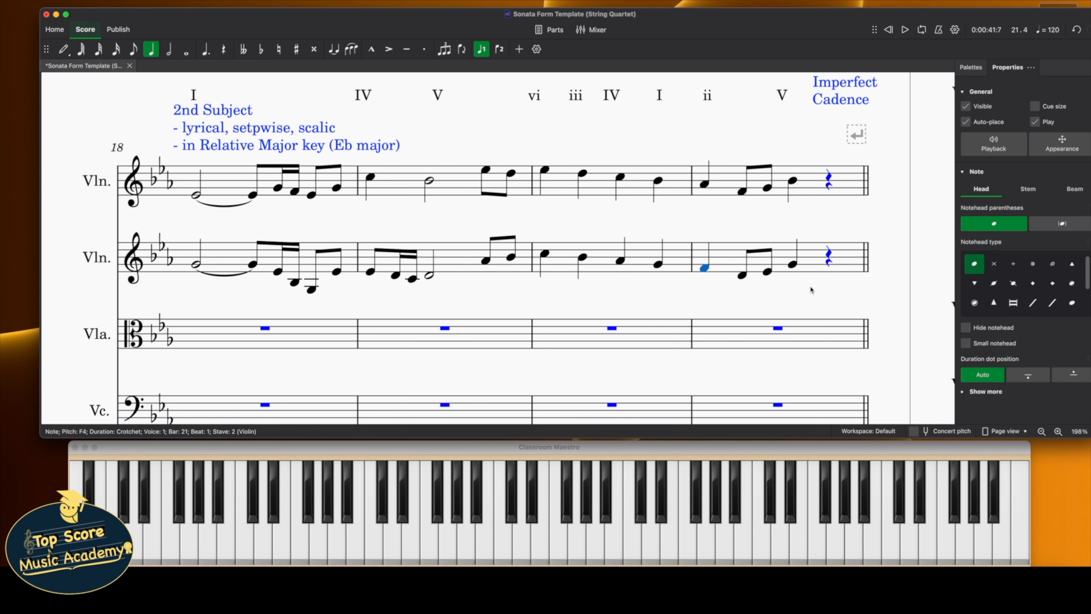
pyautogui.click(741, 270)
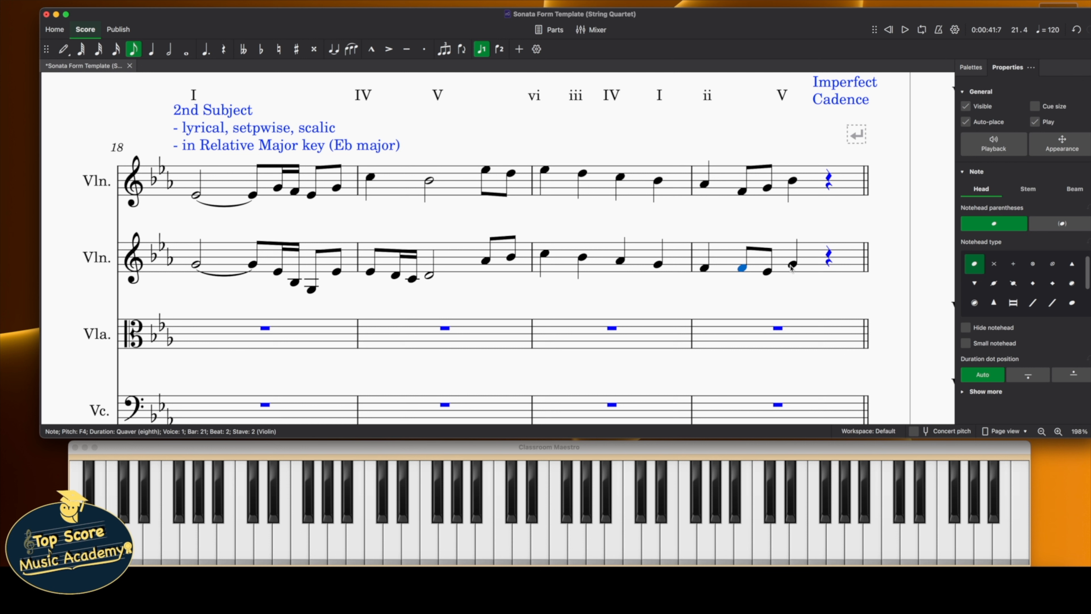
pyautogui.moveTo(791, 266); pyautogui.dragTo(792, 279)
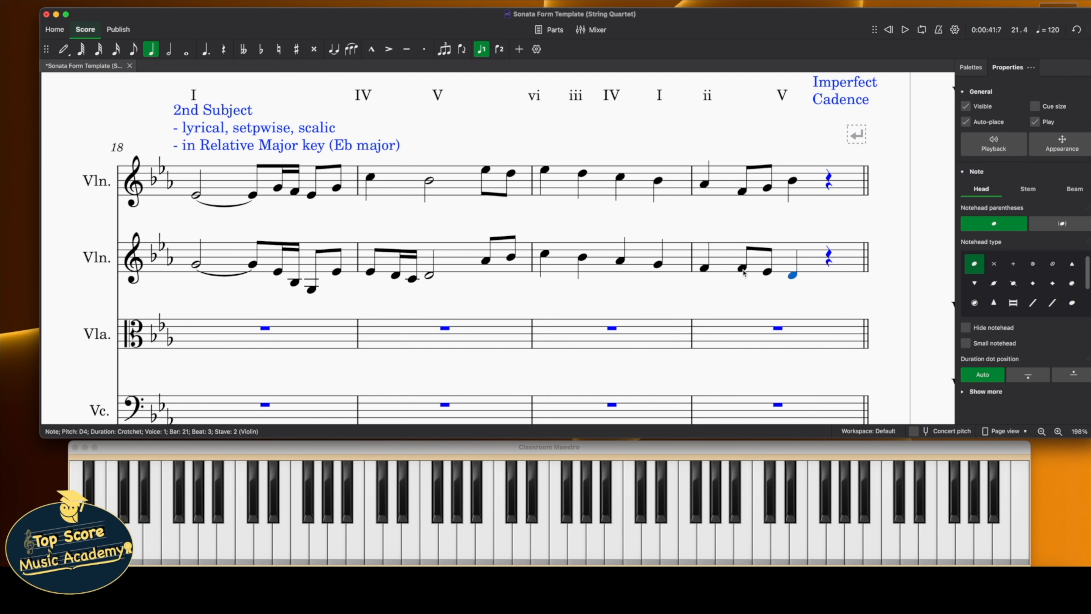
# Audition the second violin's closing quavers and crotchet in bar 21, then the first violin's beat 3 crotchet
pyautogui.click(743, 269)
pyautogui.click(770, 276)
pyautogui.click(768, 272)
pyautogui.click(793, 275)
pyautogui.click(793, 181)
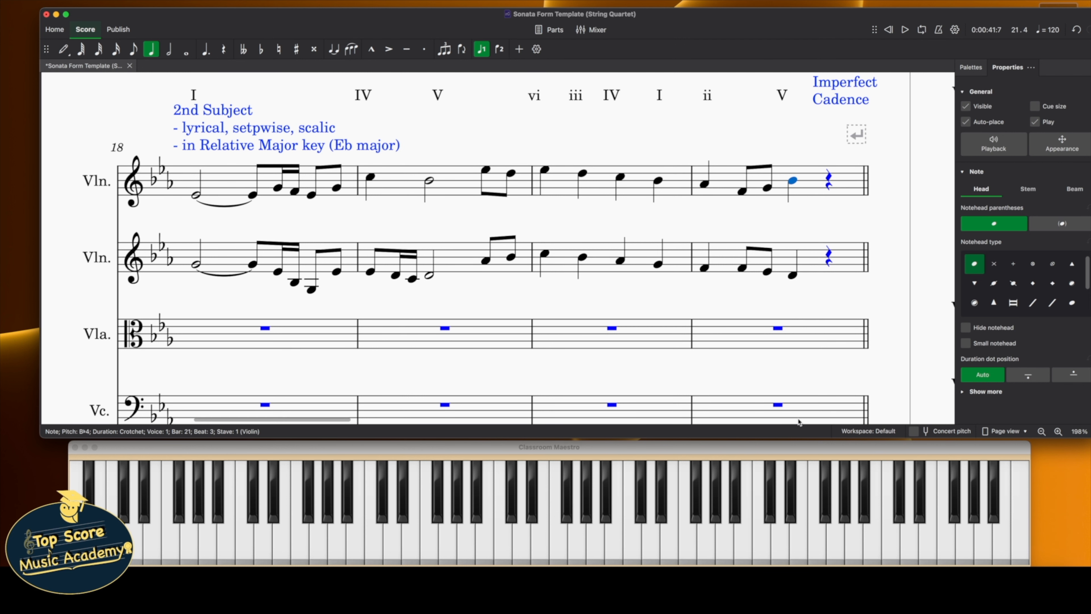
pyautogui.scroll(-2, 730, 284)
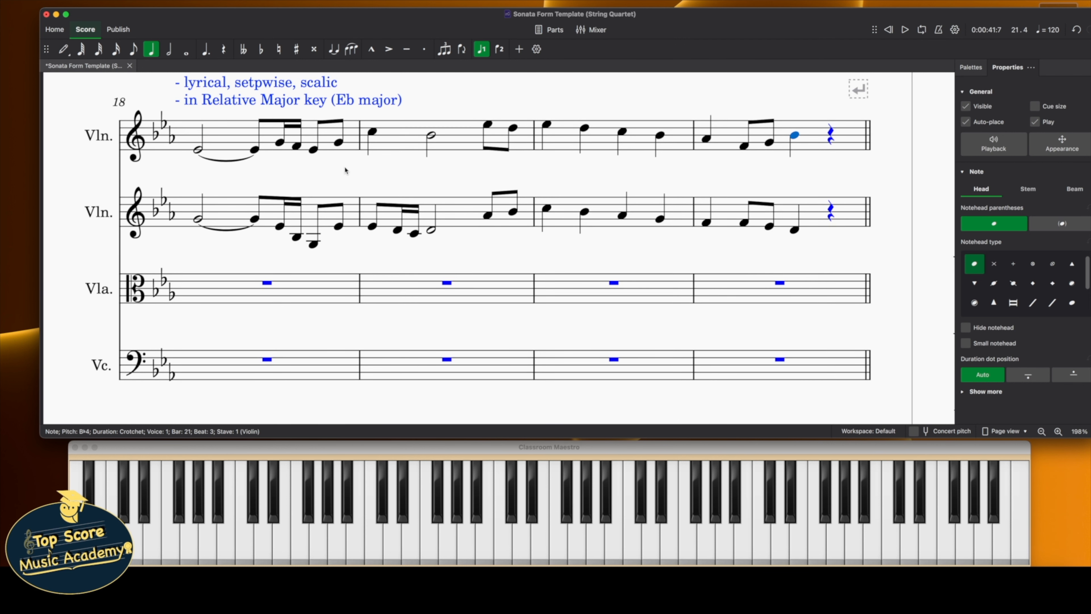
# Loop bars 18 to 21 and play the two violin parts through
pyautogui.click(274, 145)
pyautogui.keyDown('shift'); pyautogui.click(859, 222); pyautogui.keyUp('shift')
pyautogui.click(921, 29)
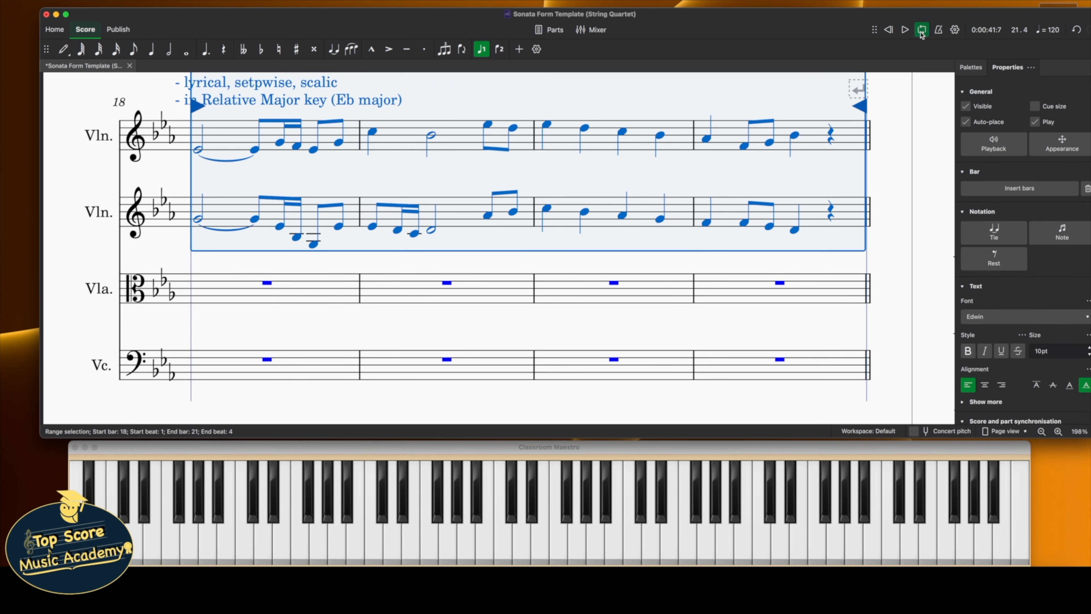
pyautogui.click(888, 110)
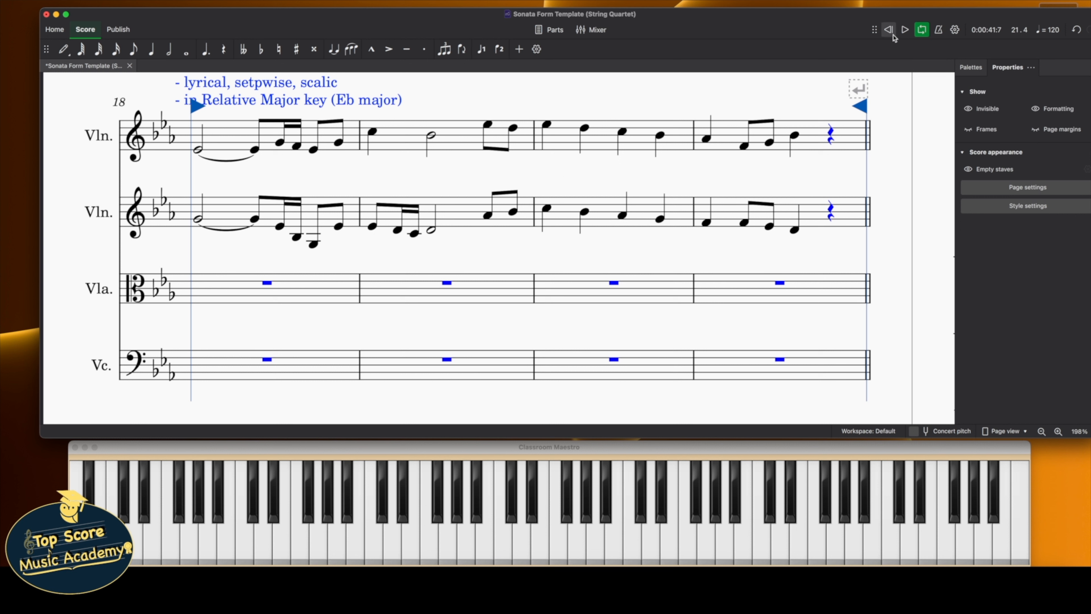
pyautogui.click(905, 30)
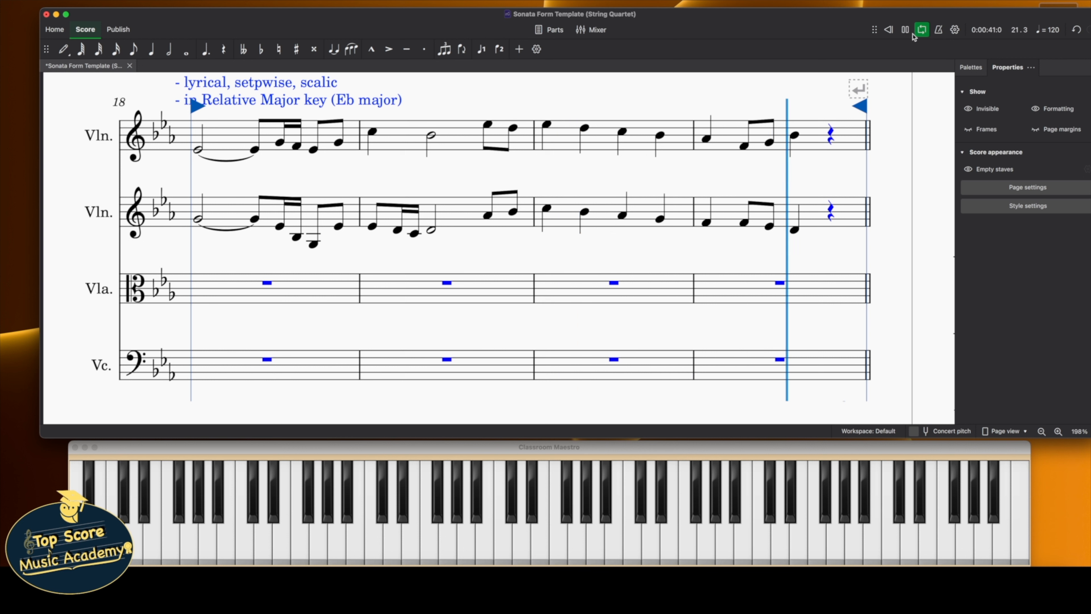
pyautogui.click(905, 30)
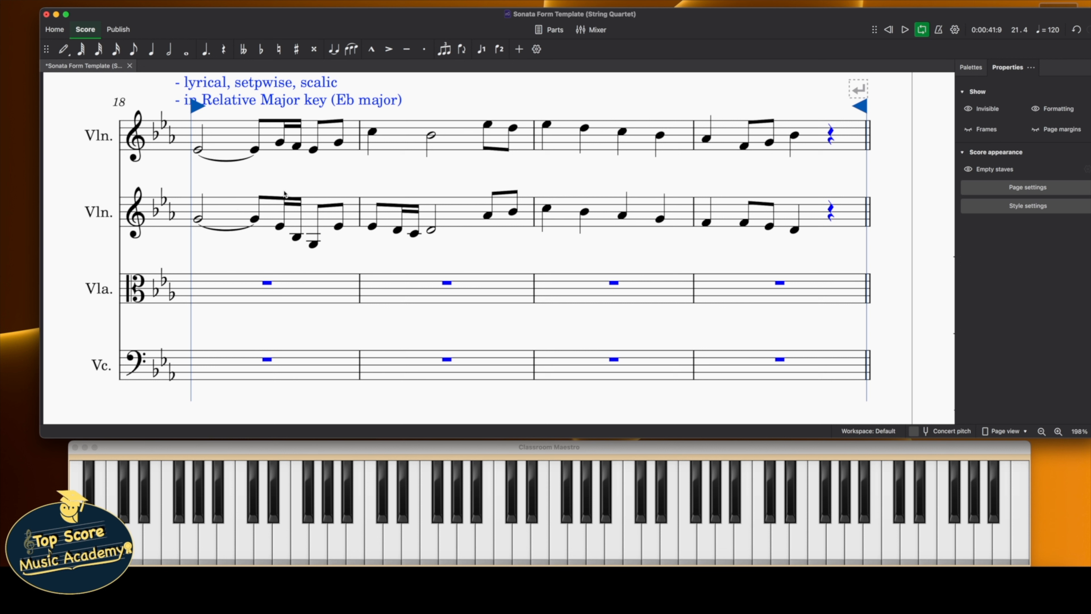
# Enter four quavers E♭3, F3, G3 and F3 in the cello at the start of bar 18
pyautogui.hscroll(-10, 284, 194)
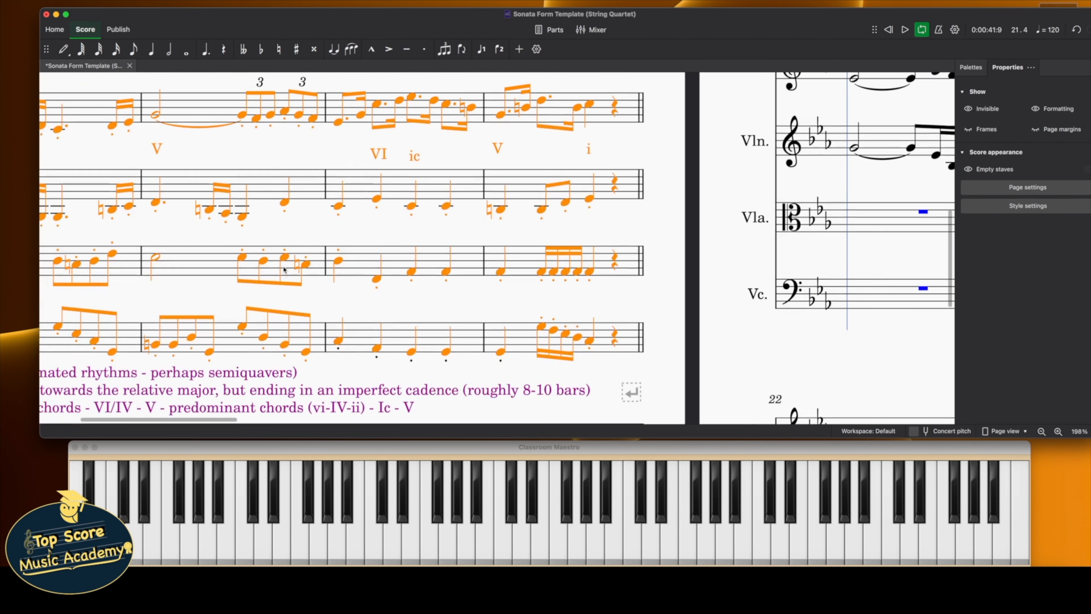
pyautogui.hscroll(-4, 284, 270)
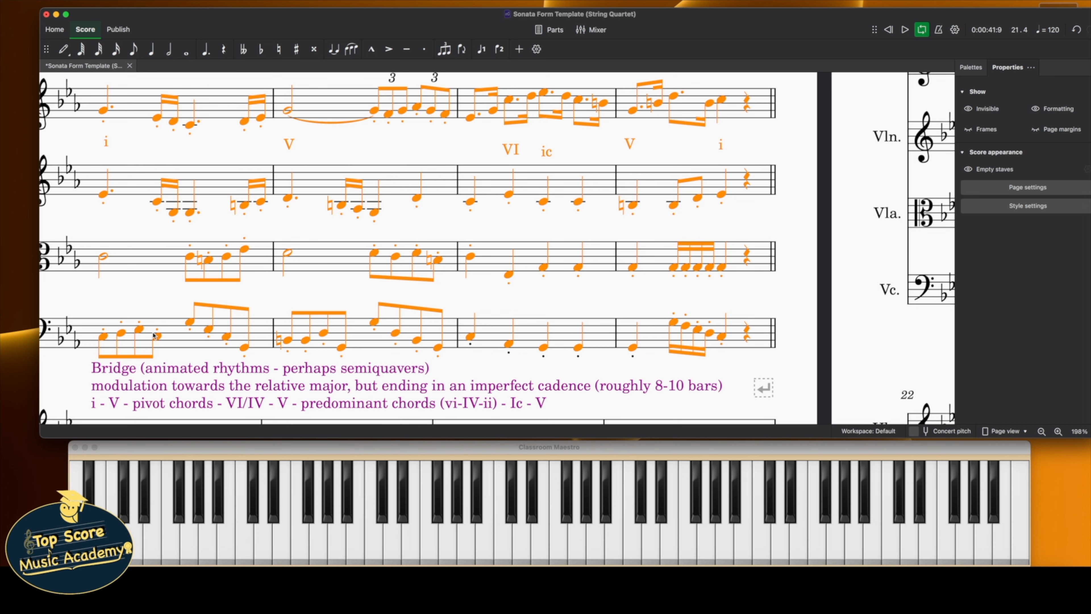
pyautogui.hscroll(10, 143, 336)
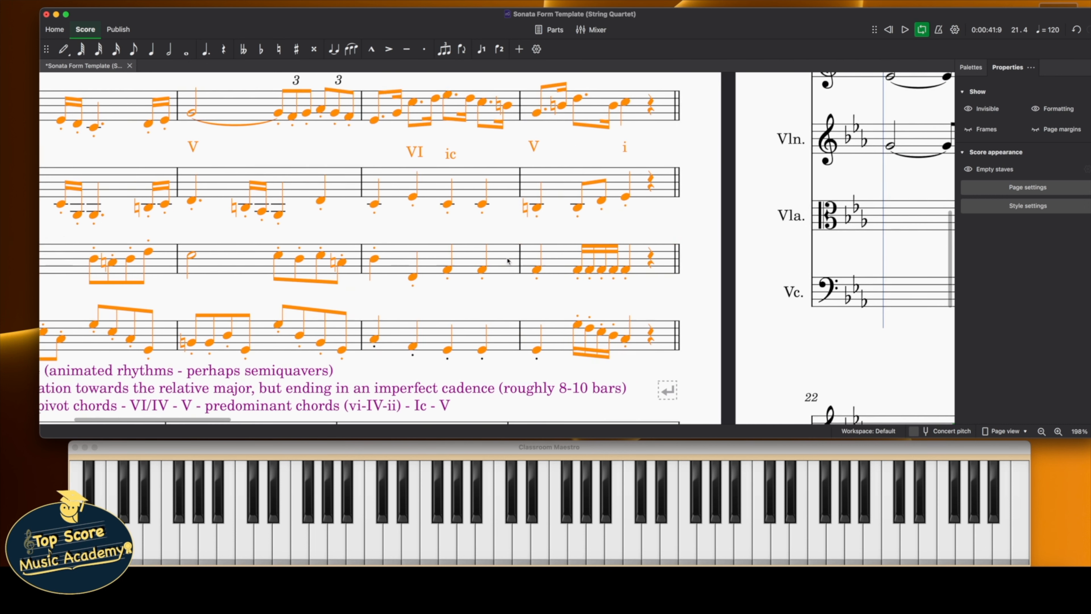
pyautogui.scroll(2, 258, 215)
pyautogui.hscroll(5, 370, 115)
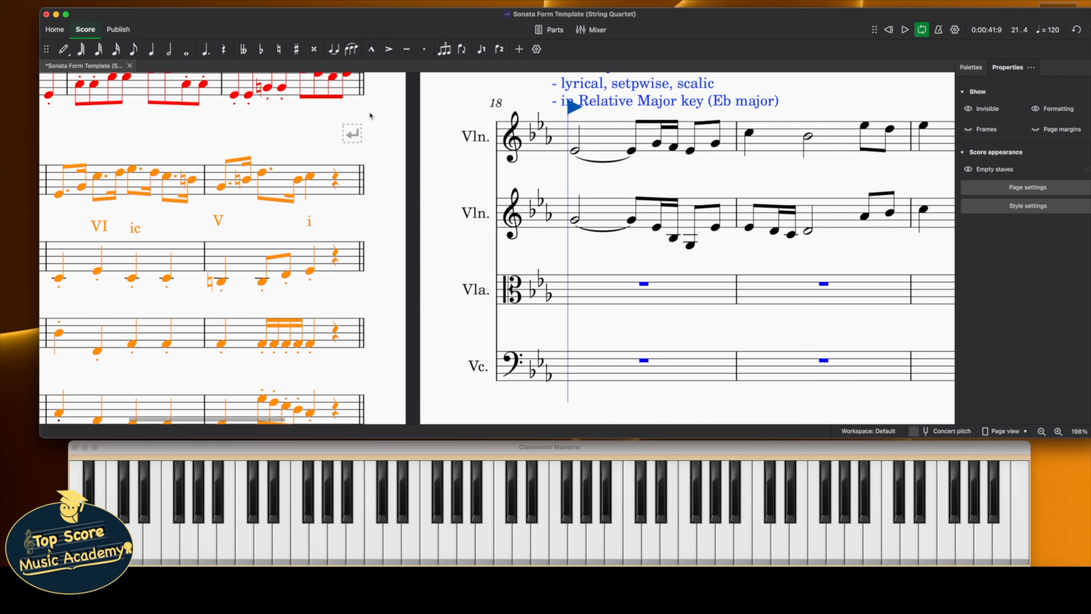
pyautogui.scroll(-2, 370, 115)
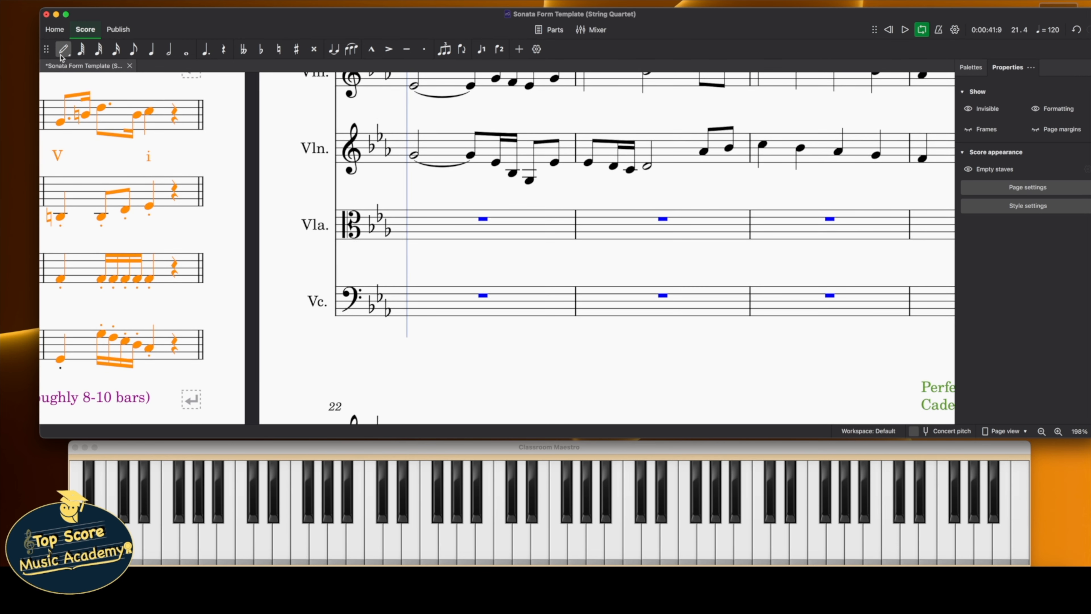
pyautogui.click(63, 49)
pyautogui.click(133, 49)
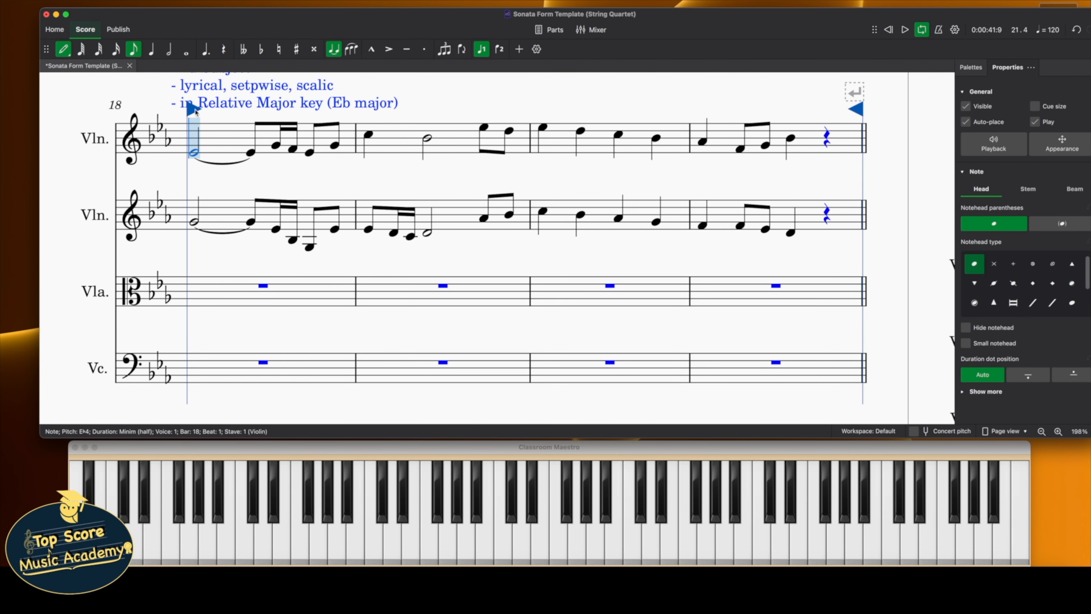
pyautogui.click(210, 364)
pyautogui.click(228, 361)
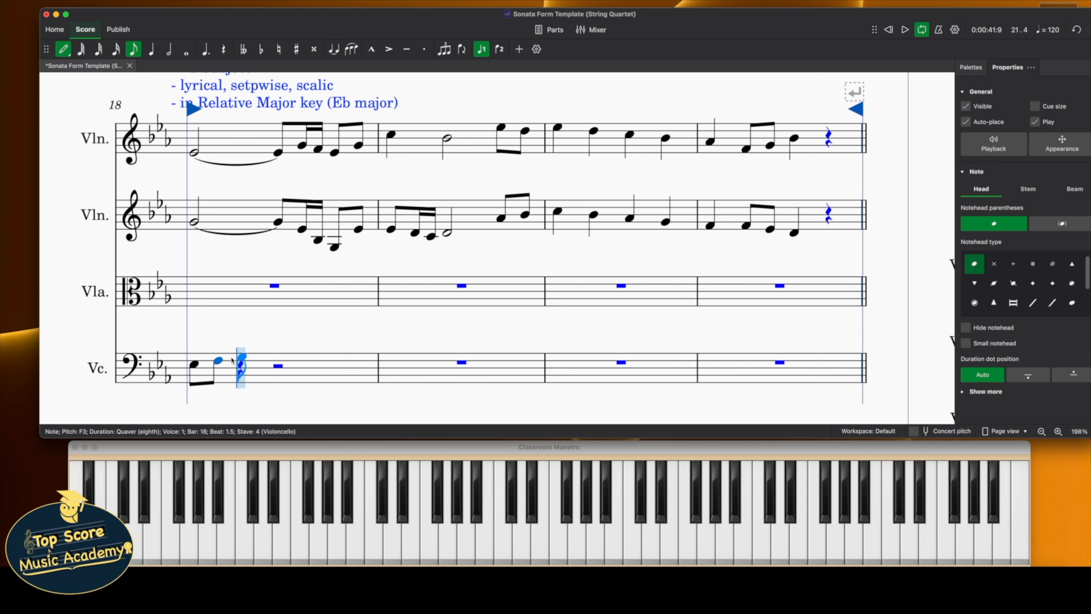
pyautogui.click(234, 357)
pyautogui.click(264, 361)
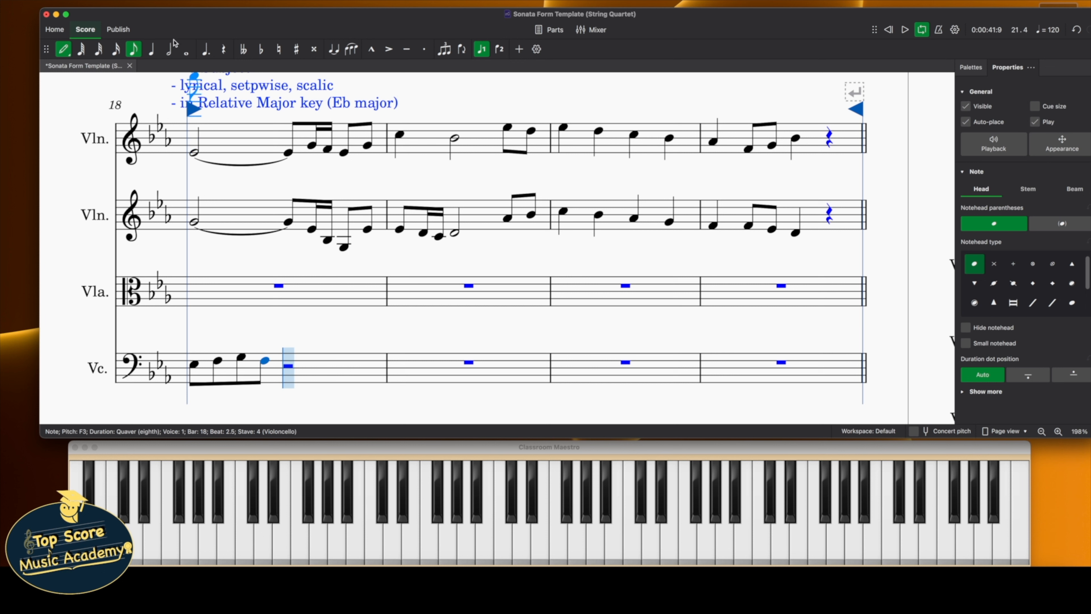
# Add a staccato E♭3 crotchet on beat 3 of the cello's bar 18
pyautogui.click(151, 49)
pyautogui.click(314, 363)
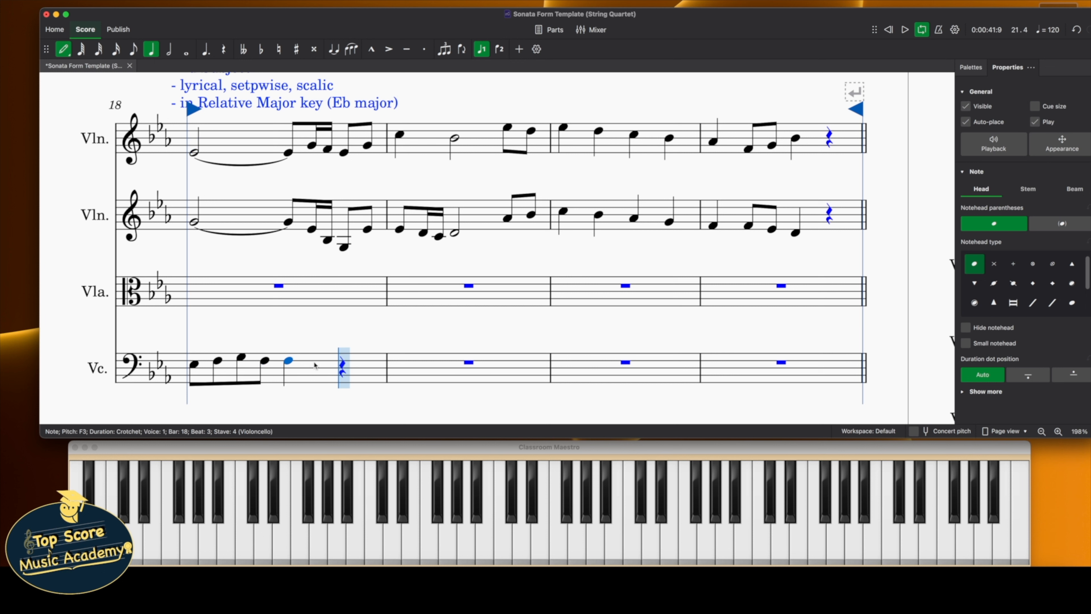
pyautogui.press('Left')
pyautogui.press('Down')
pyautogui.press('Down')
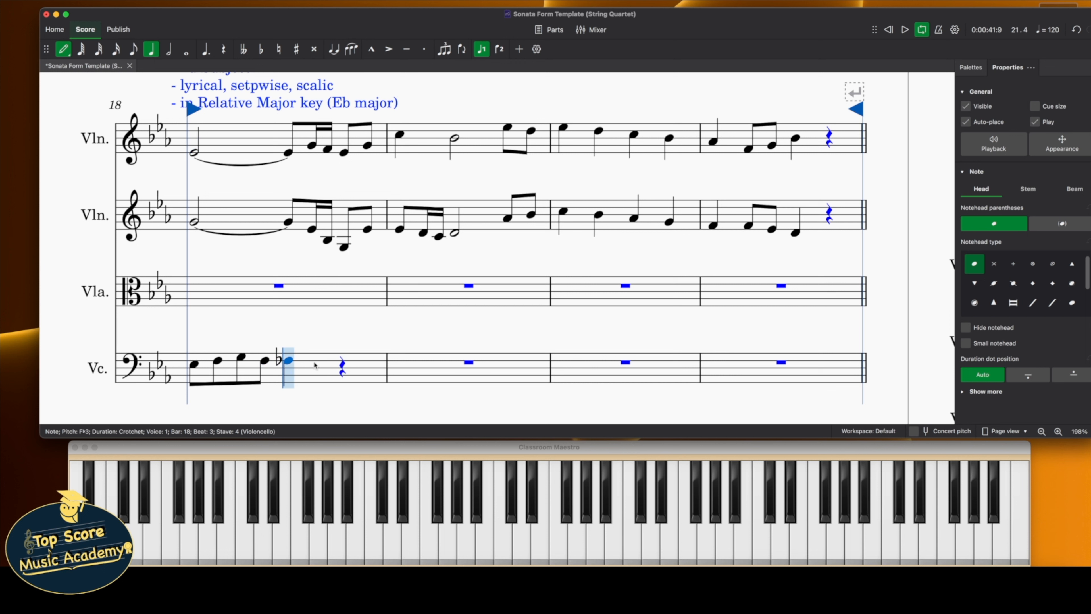
pyautogui.press('Escape')
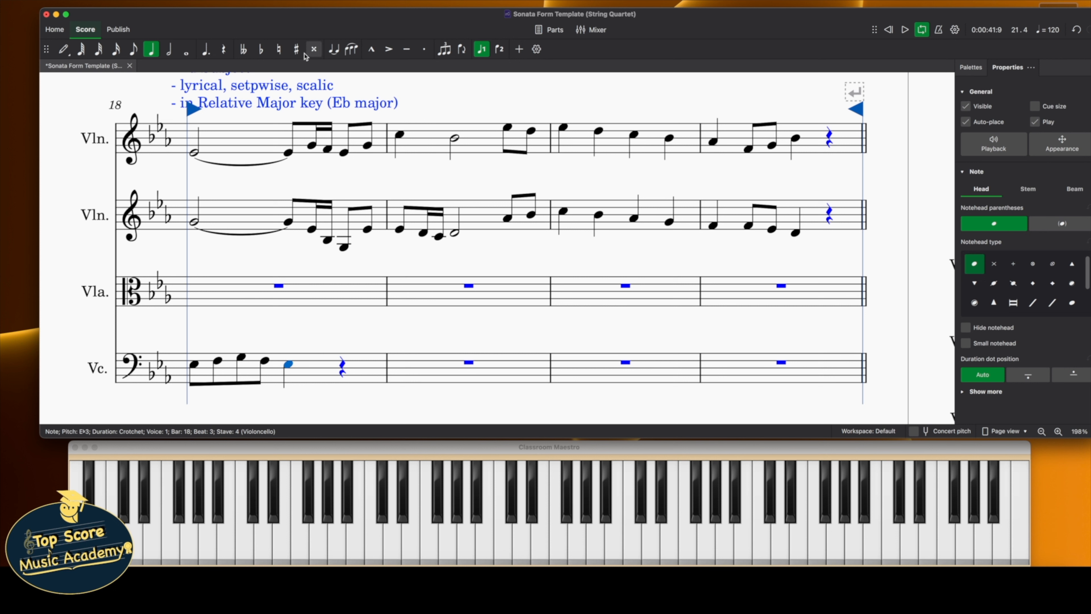
pyautogui.click(424, 50)
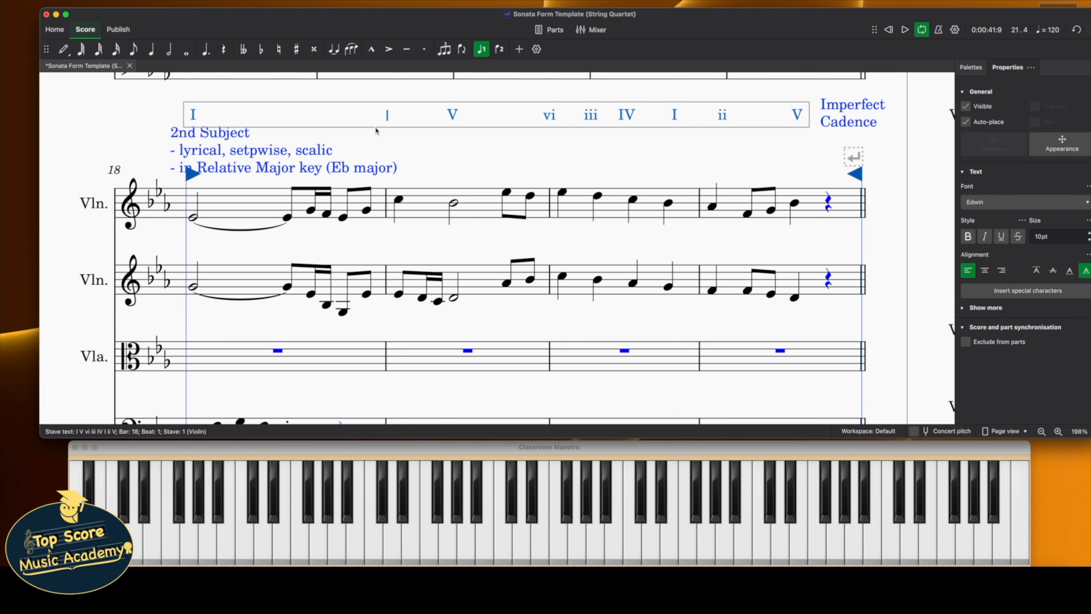
# Insert the chord label IV above the start of bar 19 in the harmony text
pyautogui.write('I ')
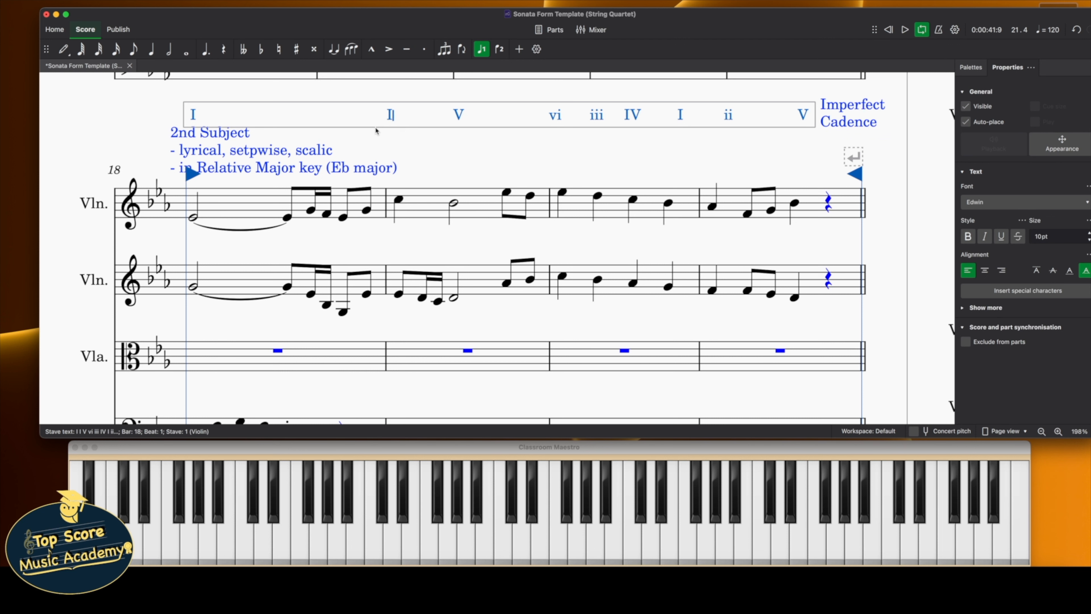
pyautogui.write('V')
pyautogui.click(399, 134)
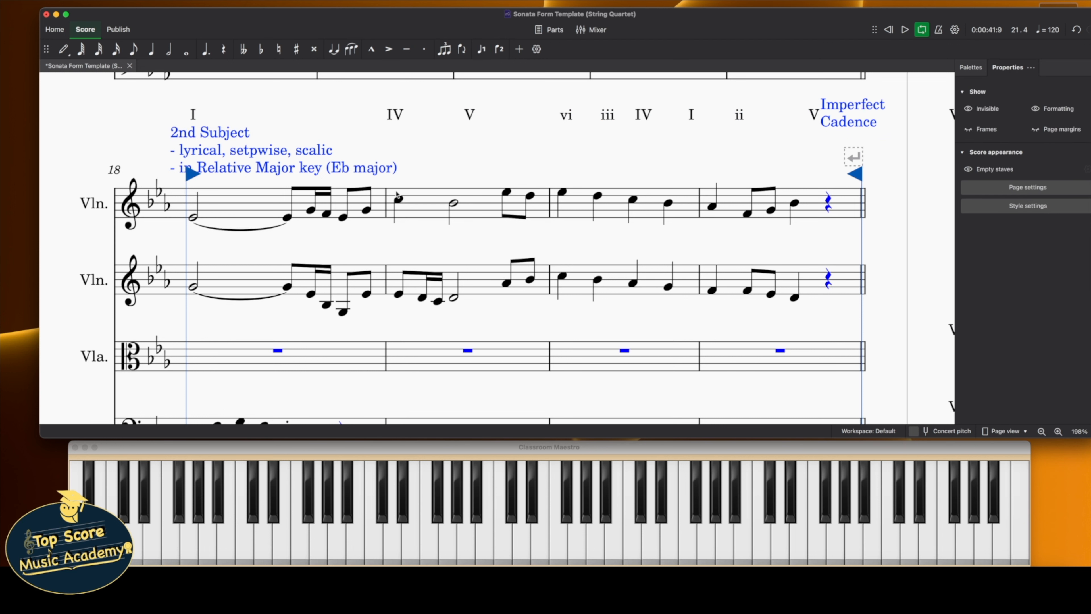
# Enter an A♭2 crotchet and a B♭2 minim at the start of the cello's bar 19
pyautogui.scroll(-5, 397, 293)
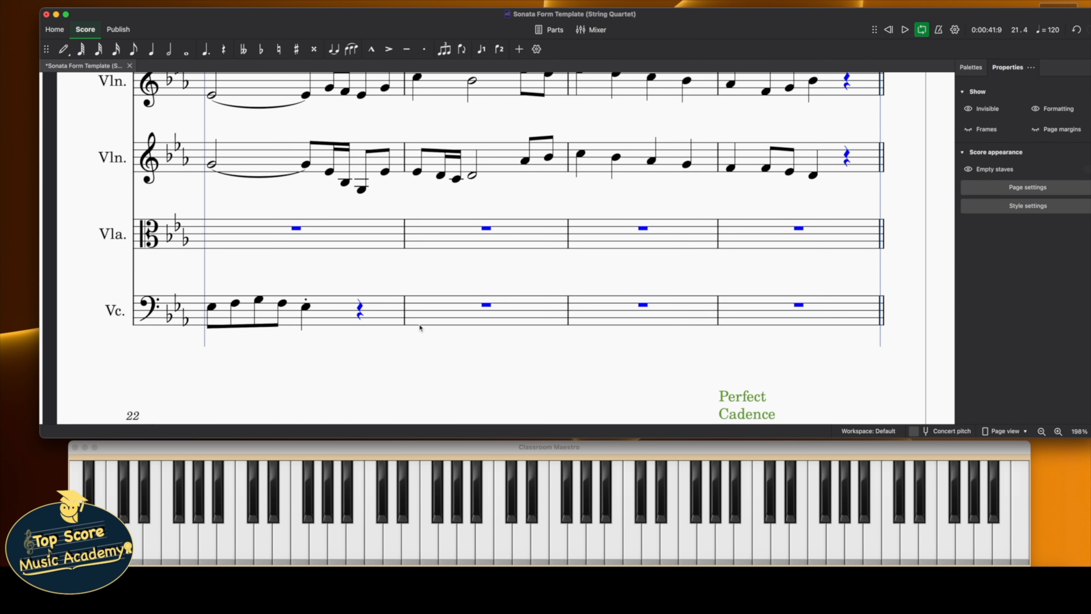
pyautogui.click(64, 49)
pyautogui.scroll(-1, 442, 340)
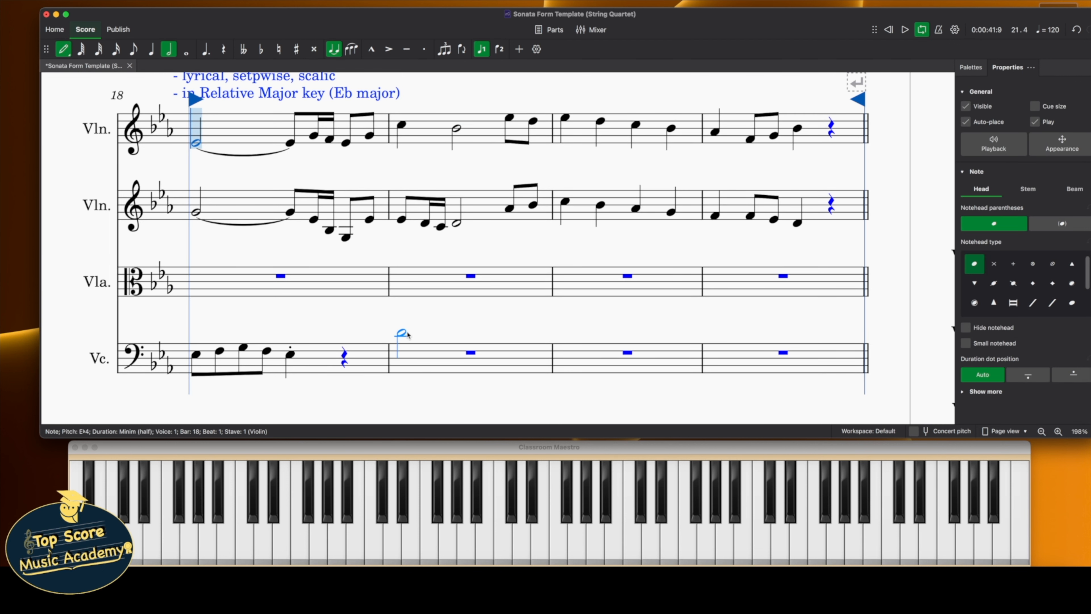
pyautogui.press('5')
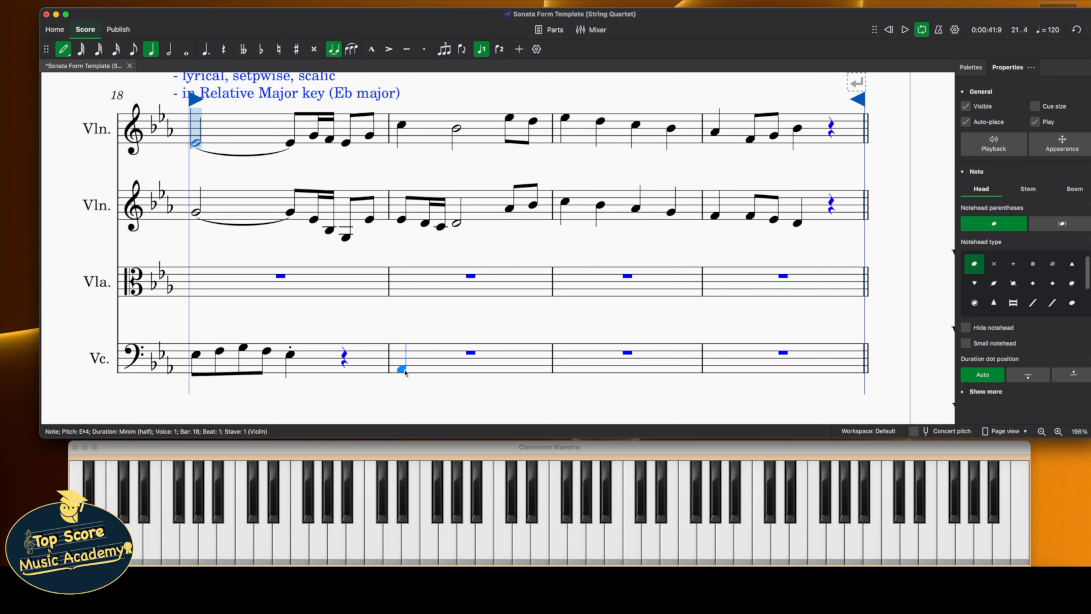
pyautogui.click(402, 370)
pyautogui.press('6')
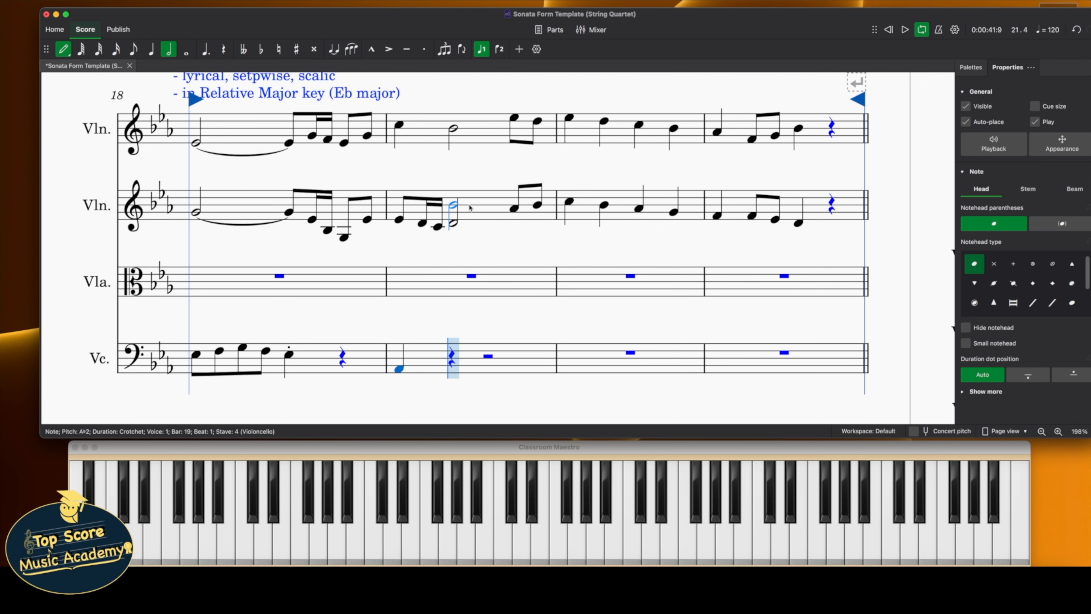
pyautogui.click(454, 366)
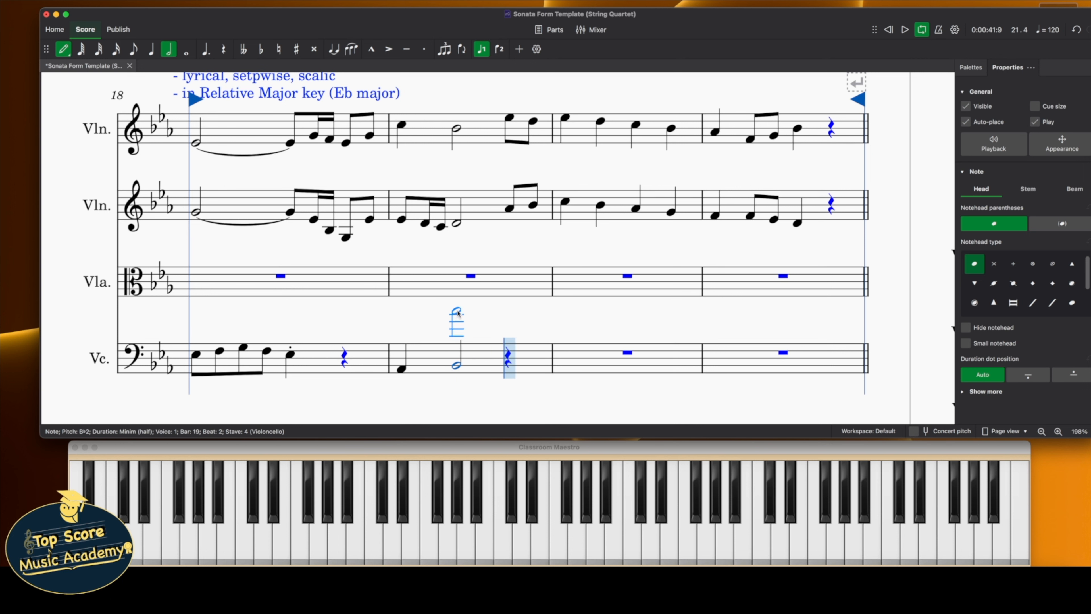
# Enter a G3 crotchet and an F3 minim at the start of the viola's bar 19
pyautogui.press('5')
pyautogui.click(395, 293)
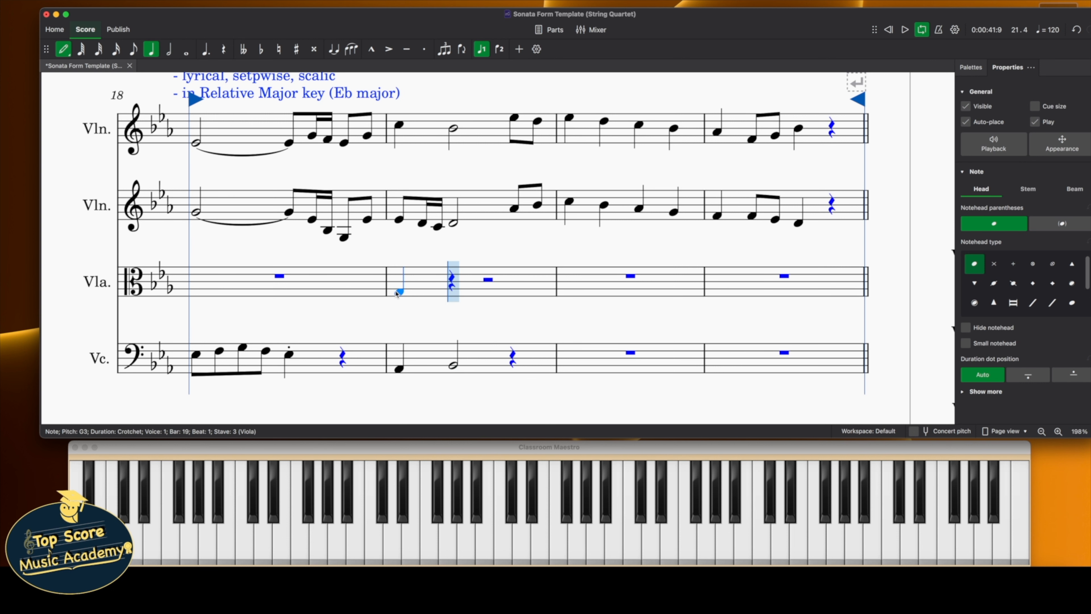
pyautogui.click(168, 50)
pyautogui.click(448, 296)
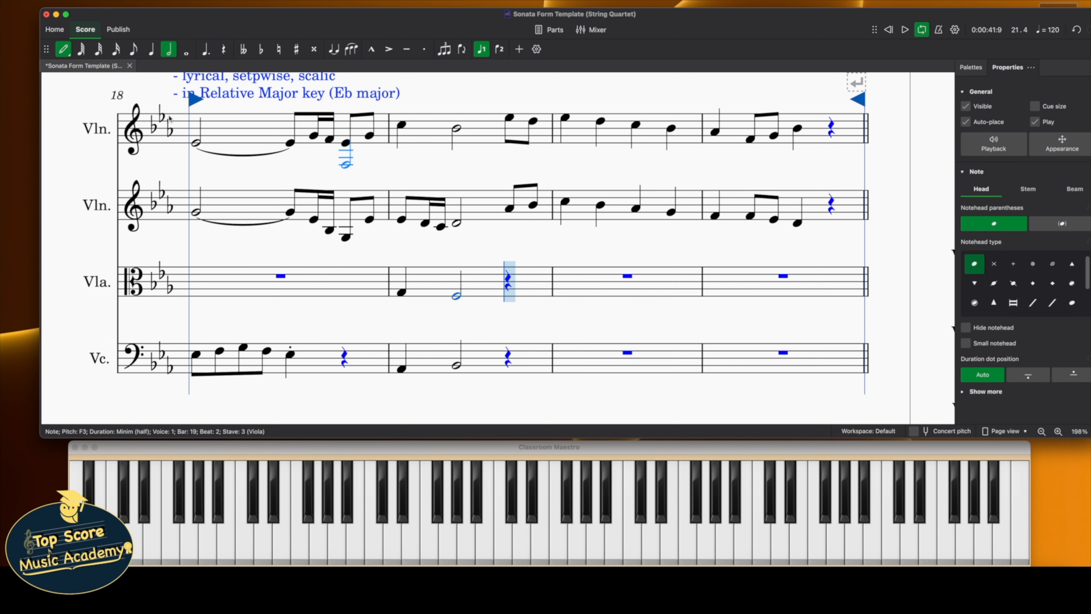
pyautogui.click(70, 51)
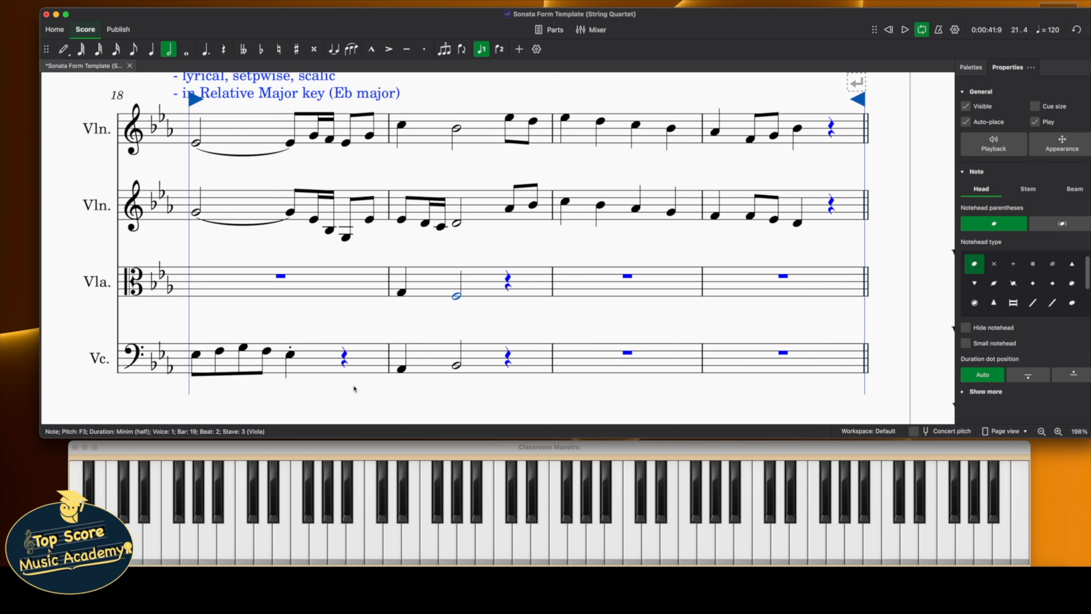
# Turn off loop playback and repeatedly audition bar 19 from the cello's first note
pyautogui.click(401, 369)
pyautogui.click(922, 30)
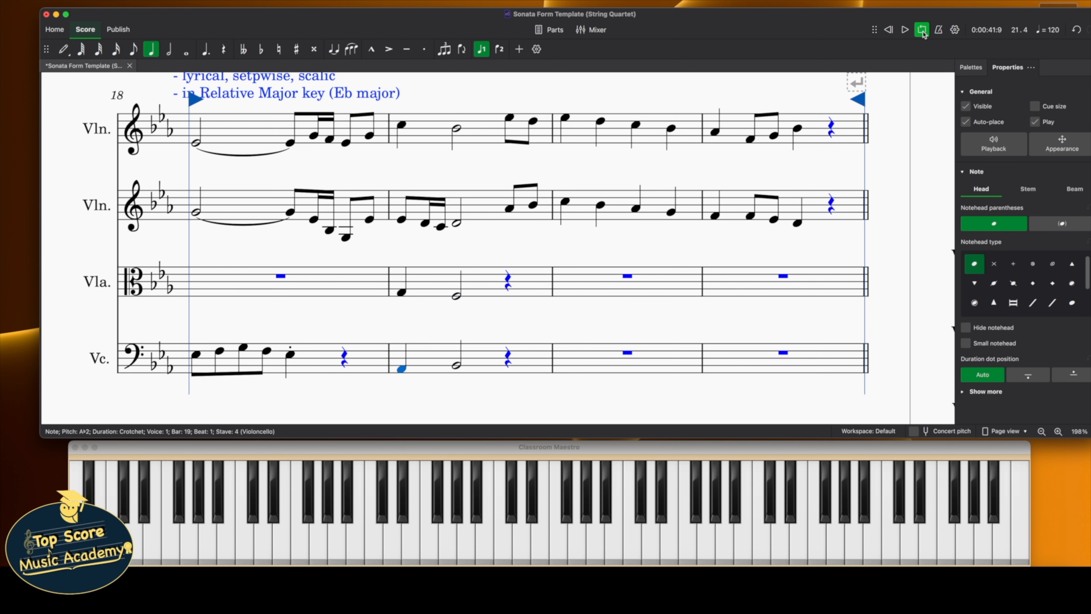
pyautogui.press('space')
pyautogui.press('space')
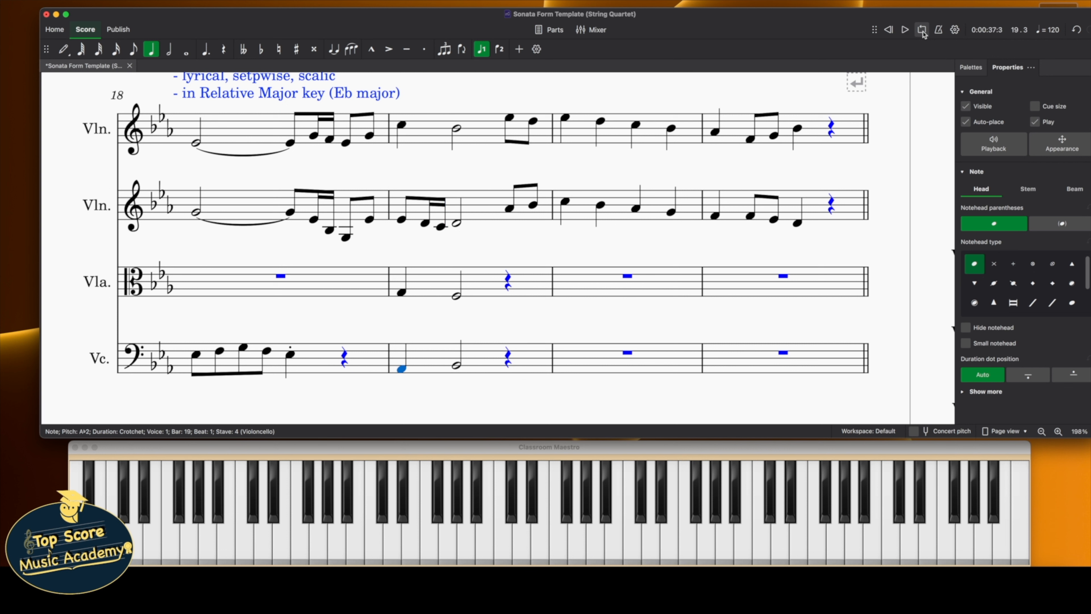
pyautogui.press('space')
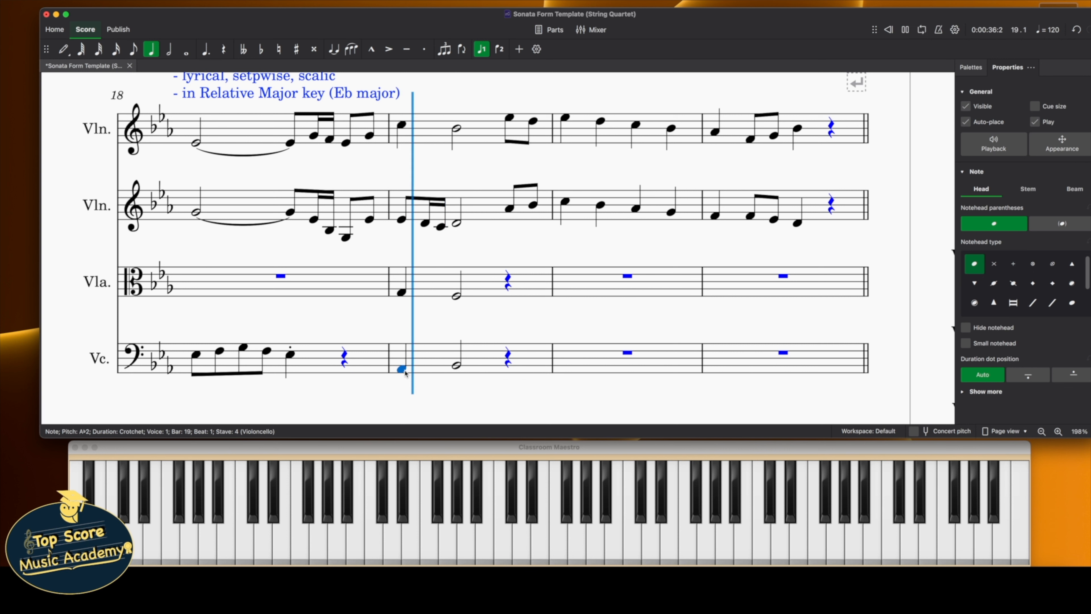
pyautogui.press('space')
pyautogui.press('space')
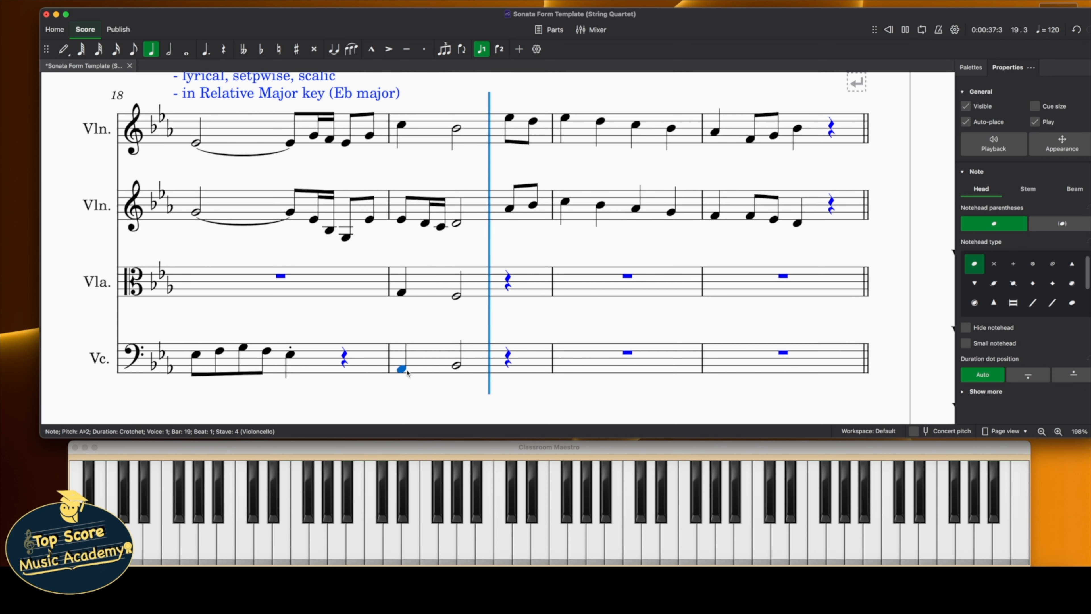
pyautogui.press('space')
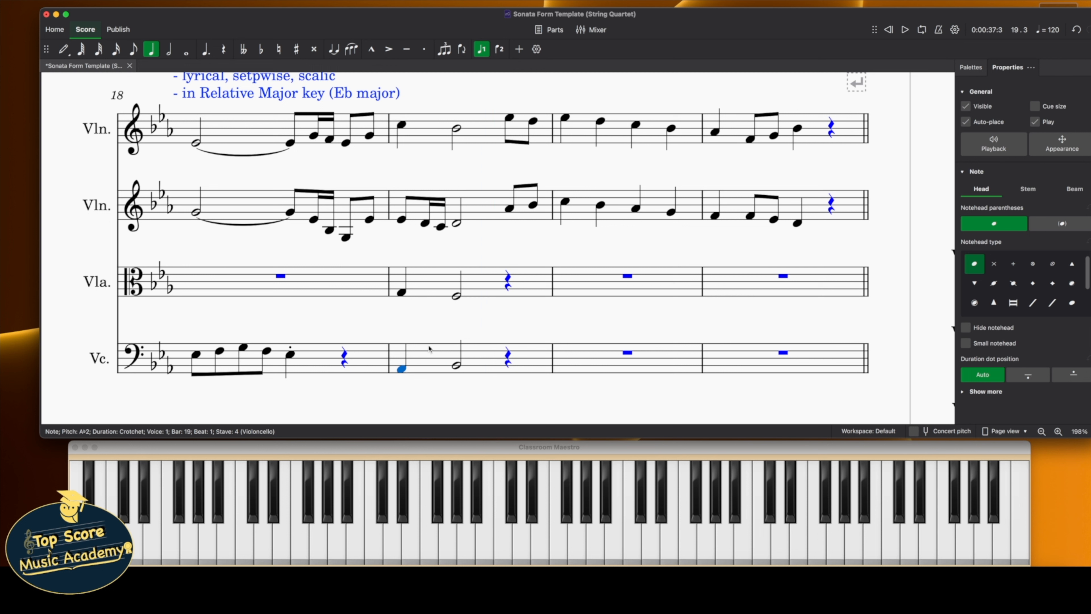
pyautogui.click(64, 49)
pyautogui.click(134, 49)
pyautogui.click(533, 375)
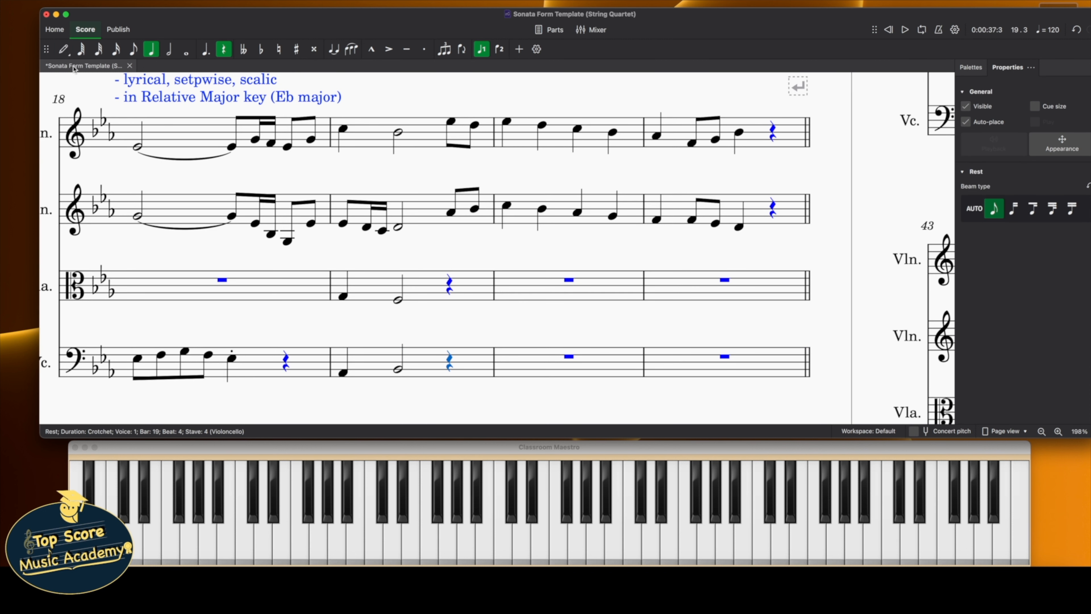
# Enter a C3 crotchet on beat 1 of the cello's bar 20
pyautogui.click(64, 50)
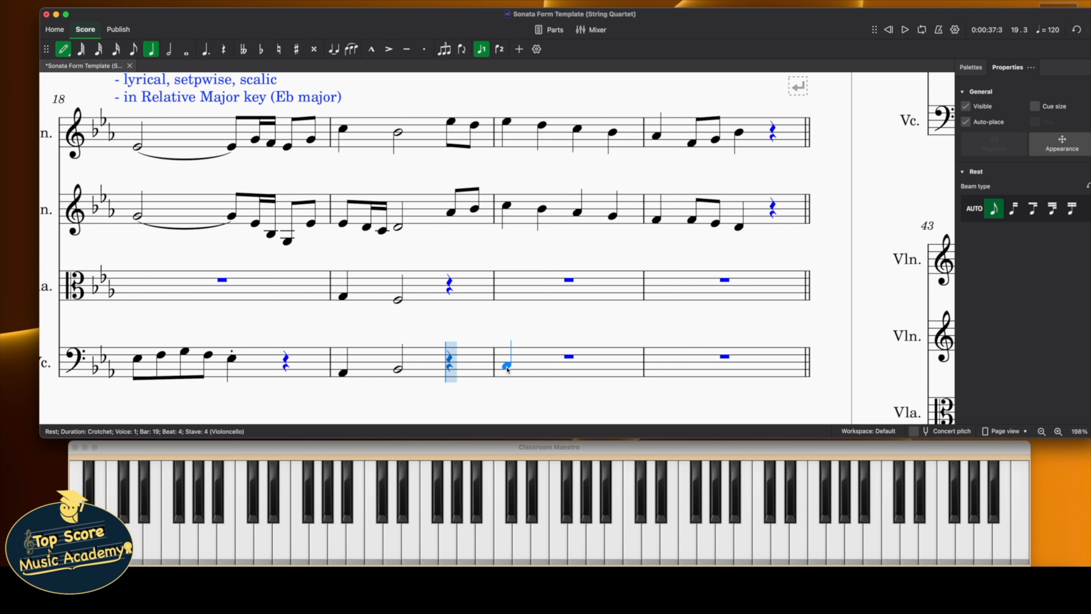
pyautogui.click(507, 366)
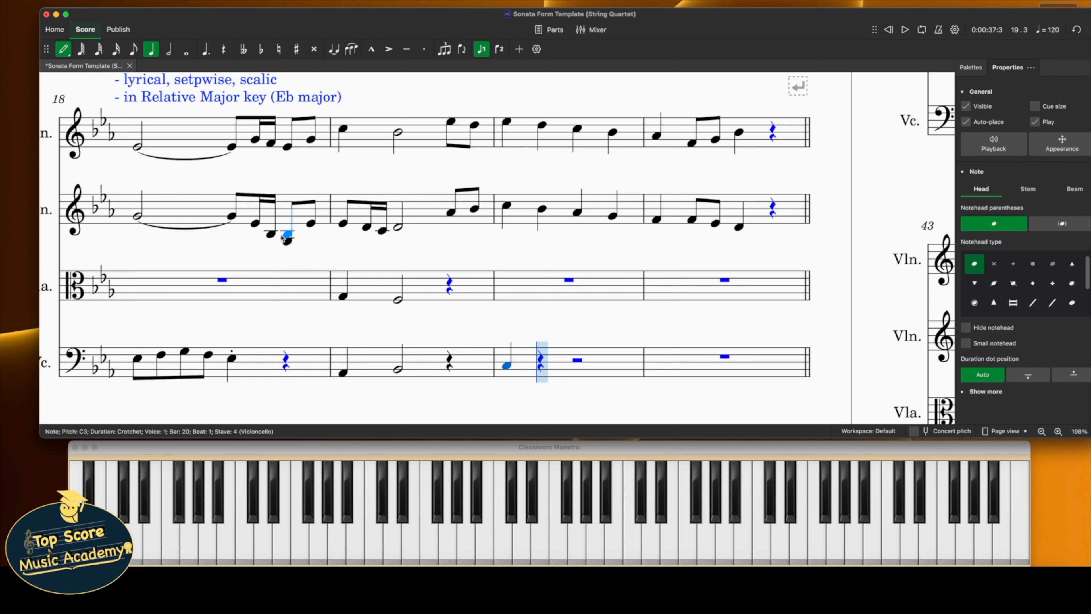
pyautogui.click(63, 50)
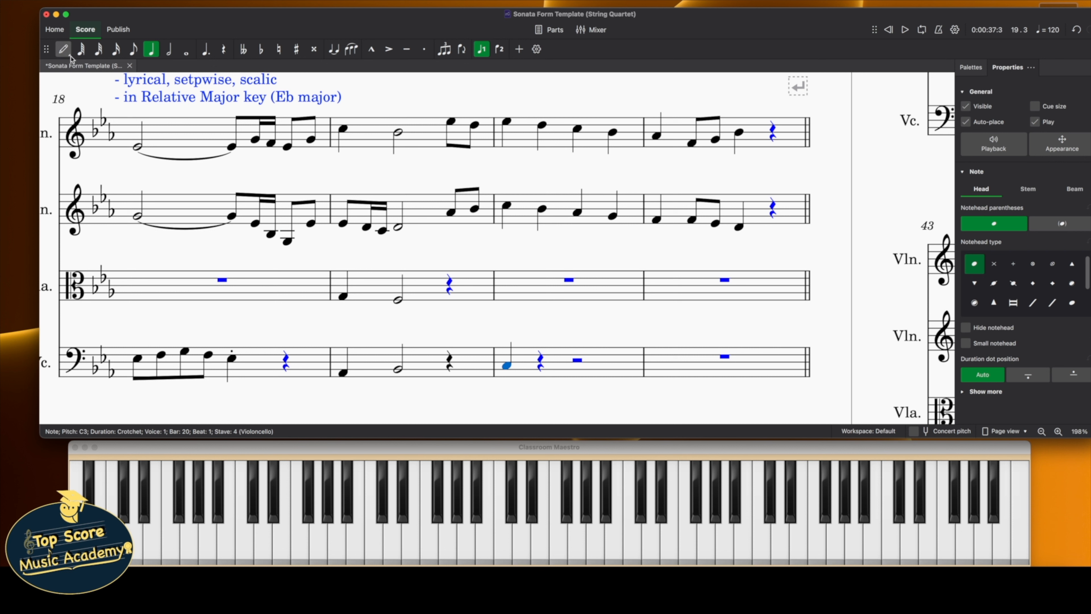
# Enter E♭3 and D3 quavers on beat 4 of the cello's bar 19
pyautogui.click(63, 50)
pyautogui.click(133, 49)
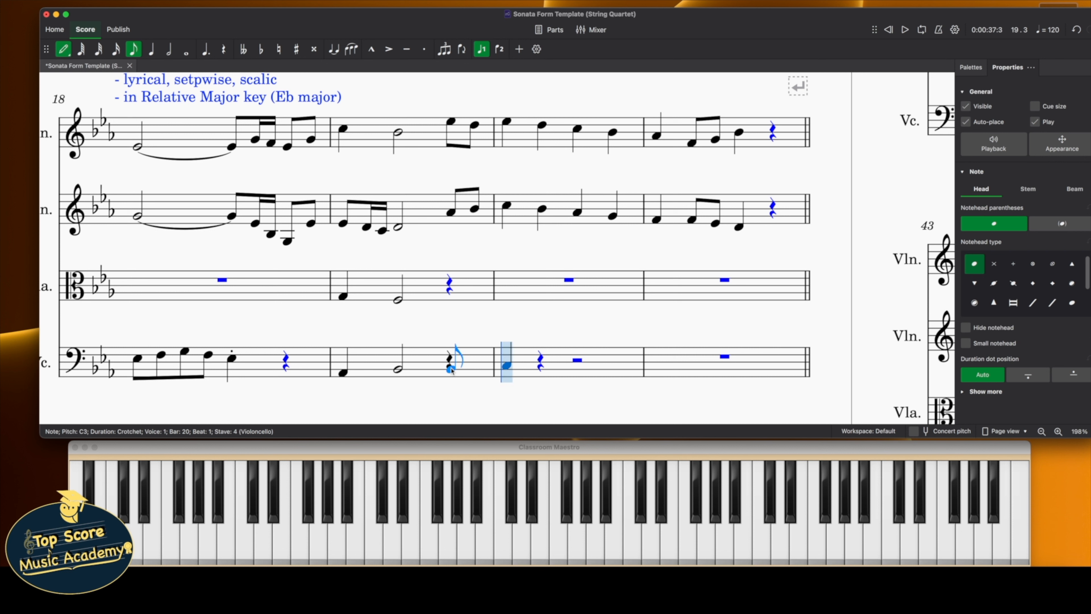
pyautogui.click(449, 360)
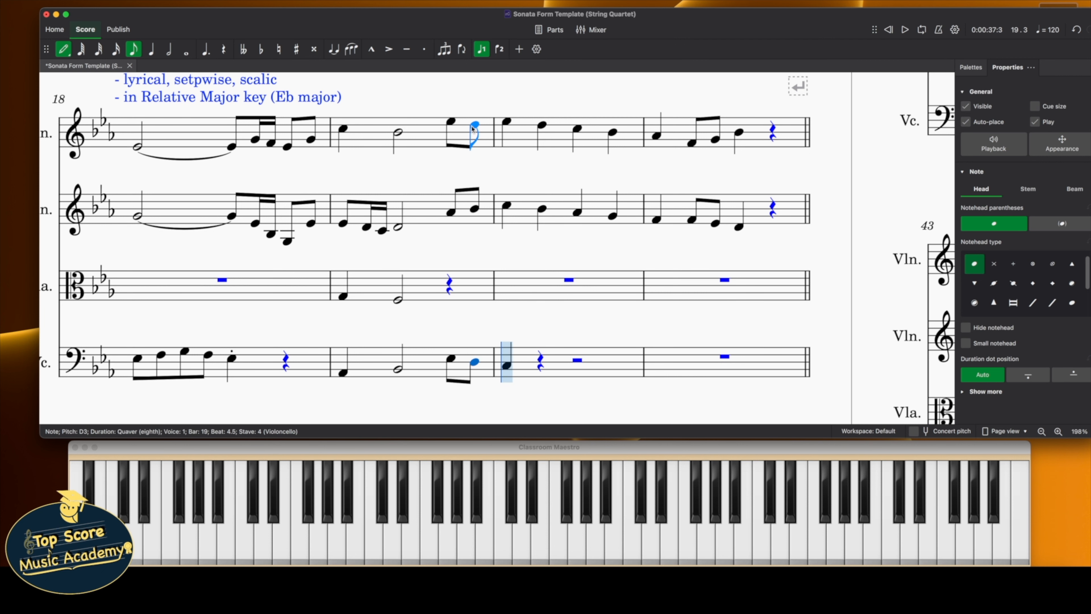
pyautogui.hscroll(1, 468, 296)
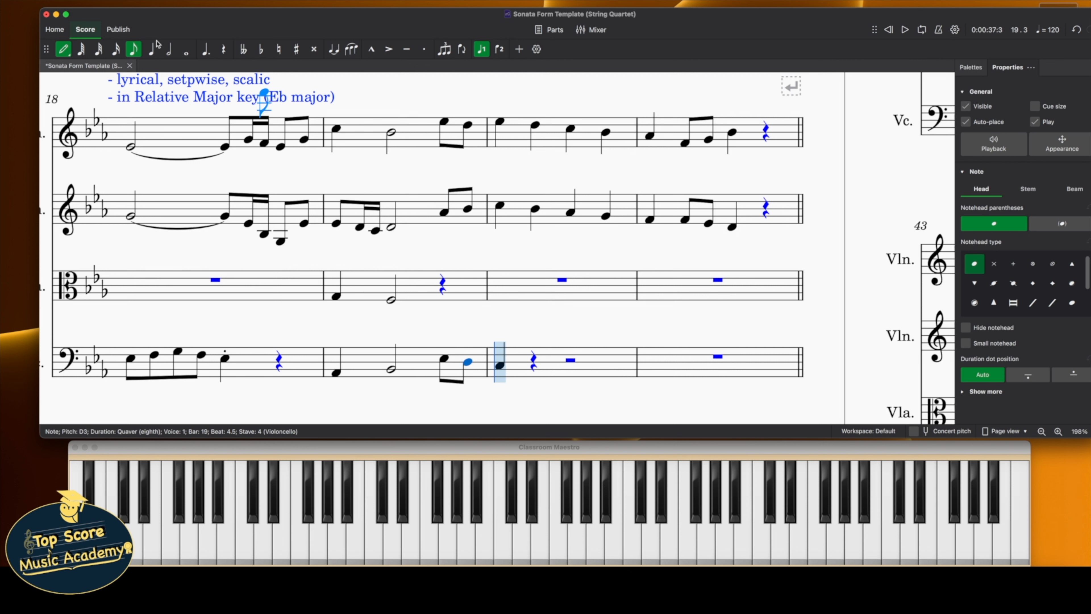
# Enter an E♭3 crotchet on beat 4 of the cello's bar 19 and play back from that bar's first note
pyautogui.press('5')
pyautogui.click(446, 359)
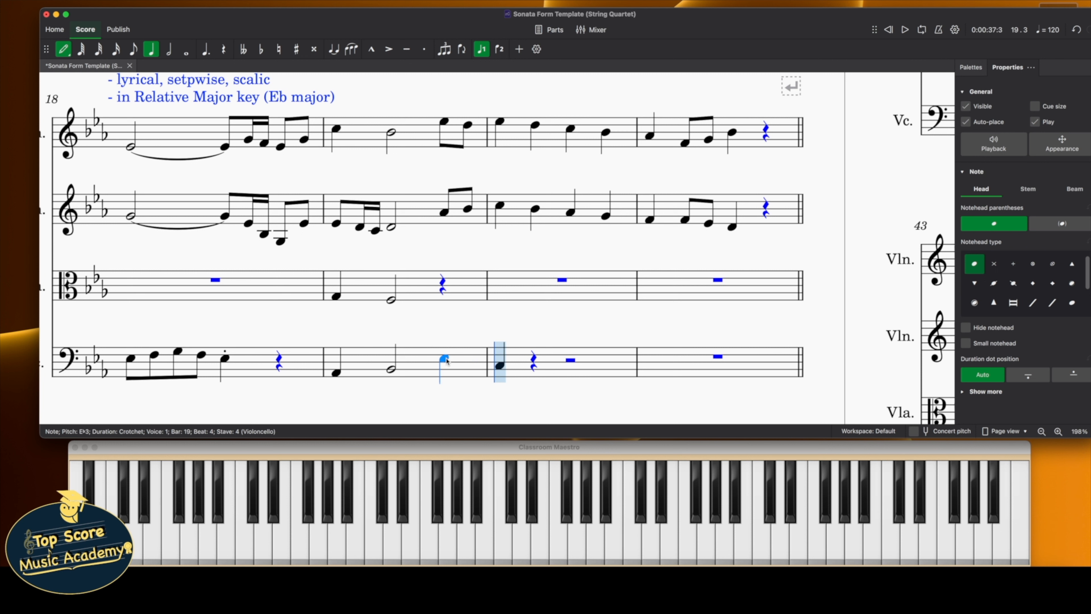
pyautogui.press('Escape')
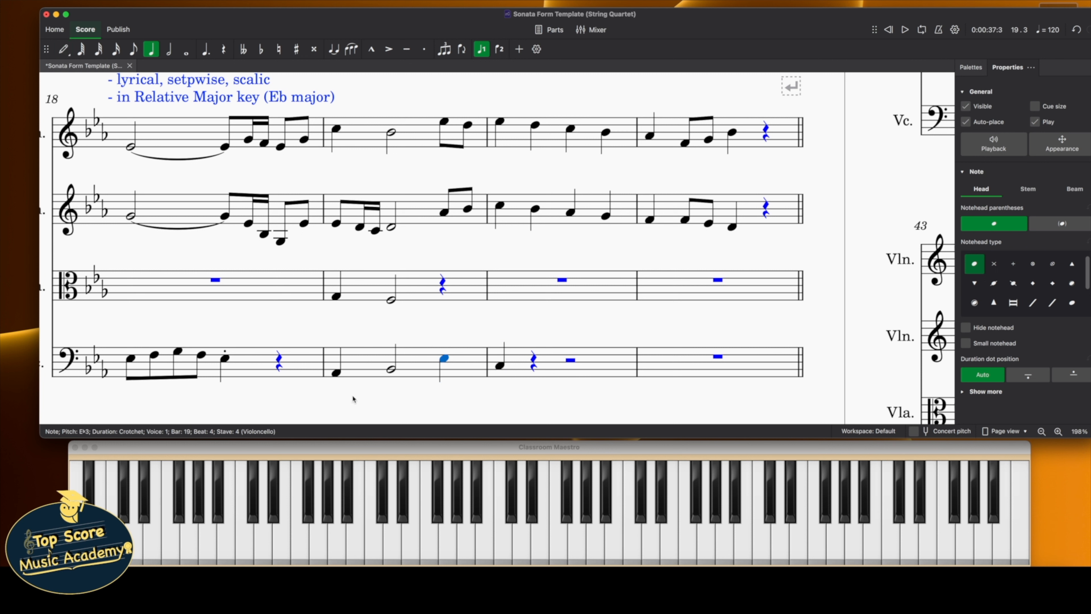
pyautogui.click(335, 373)
pyautogui.press('space')
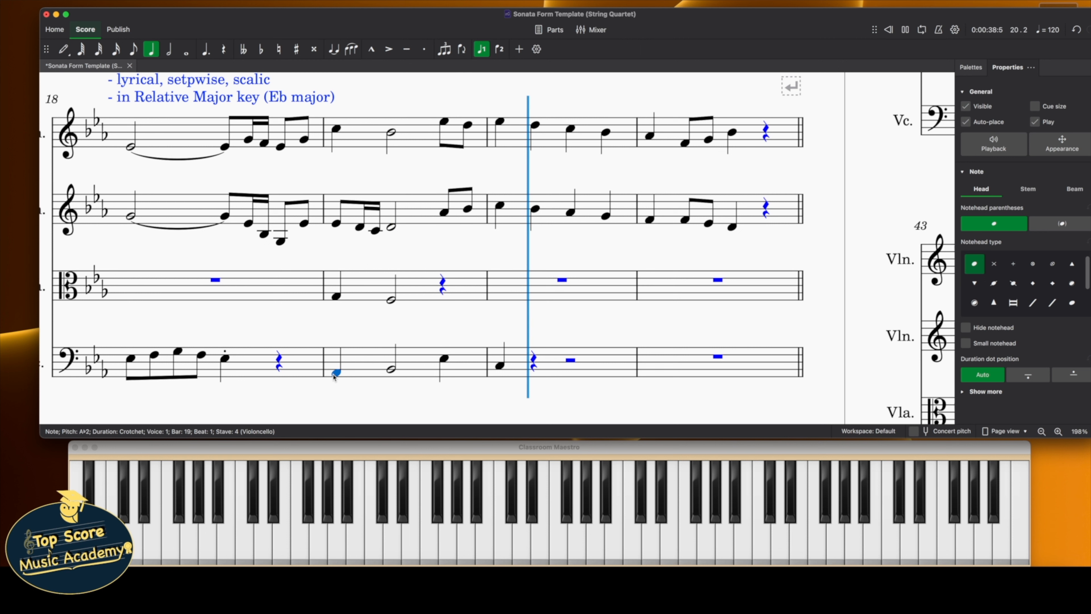
pyautogui.press('space')
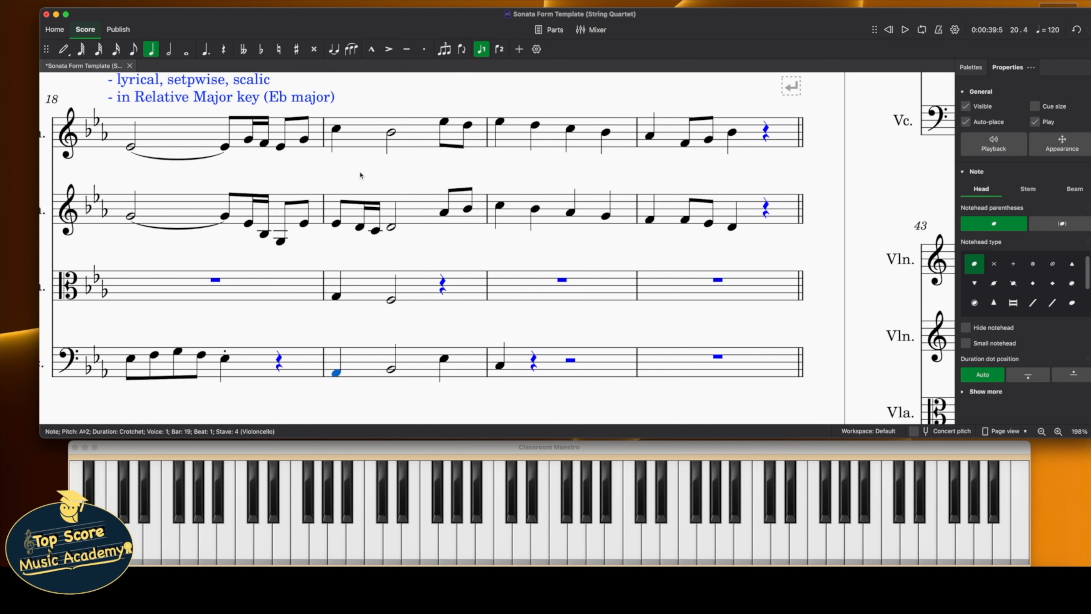
# Enter G2, A♭2 and E♭2 crotchets on beats 2, 3 and 4 of the cello's bar 20
pyautogui.click(64, 49)
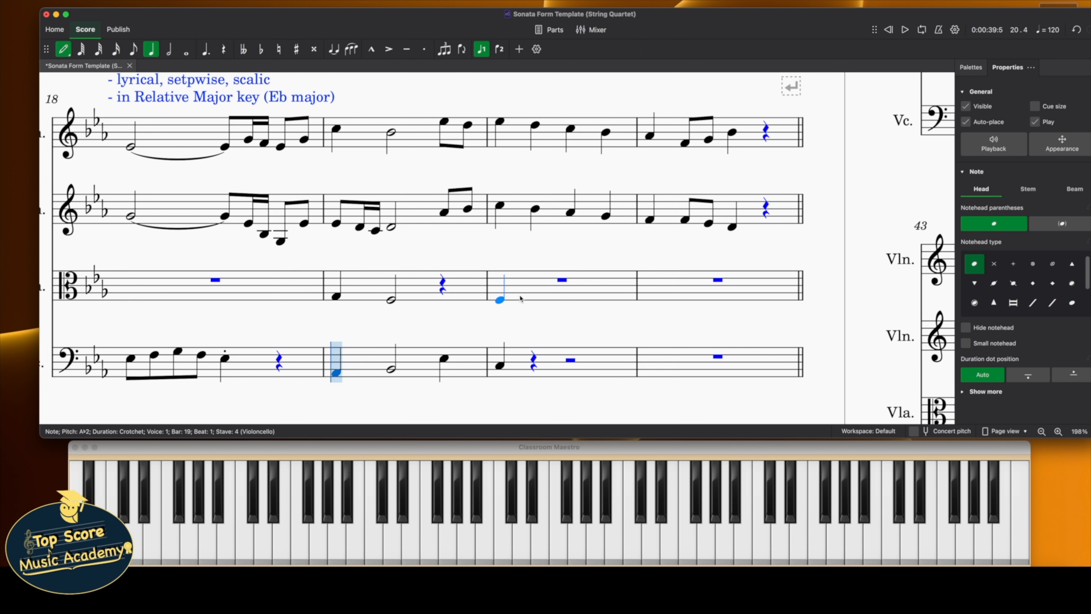
pyautogui.click(533, 380)
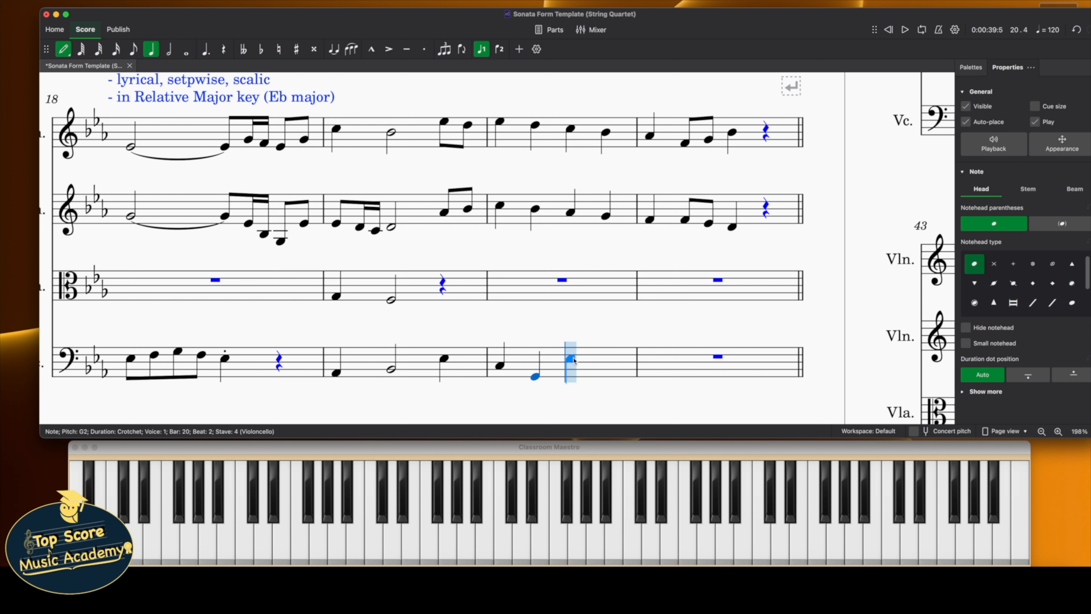
pyautogui.click(571, 373)
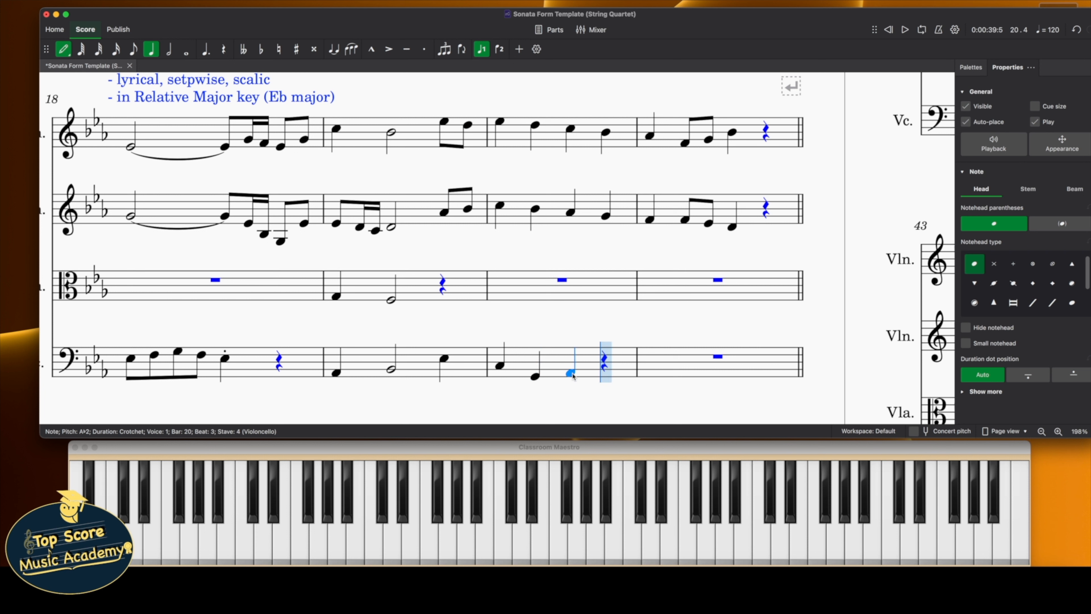
pyautogui.click(624, 388)
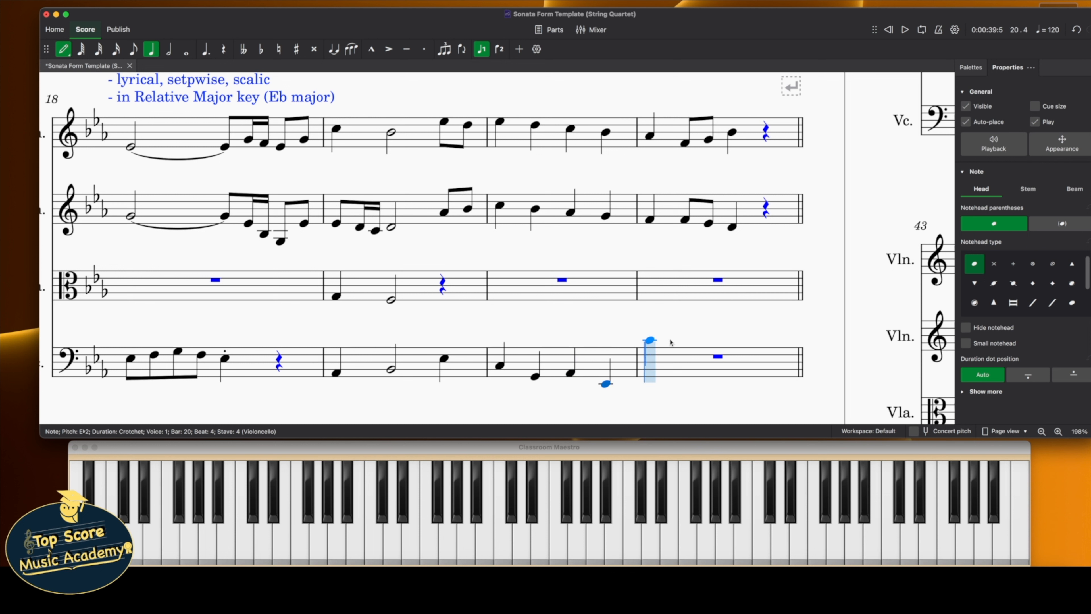
# Enter F2, F2 and B♭2 crotchets on beats 1 to 3 of the cello's bar 21
pyautogui.click(684, 383)
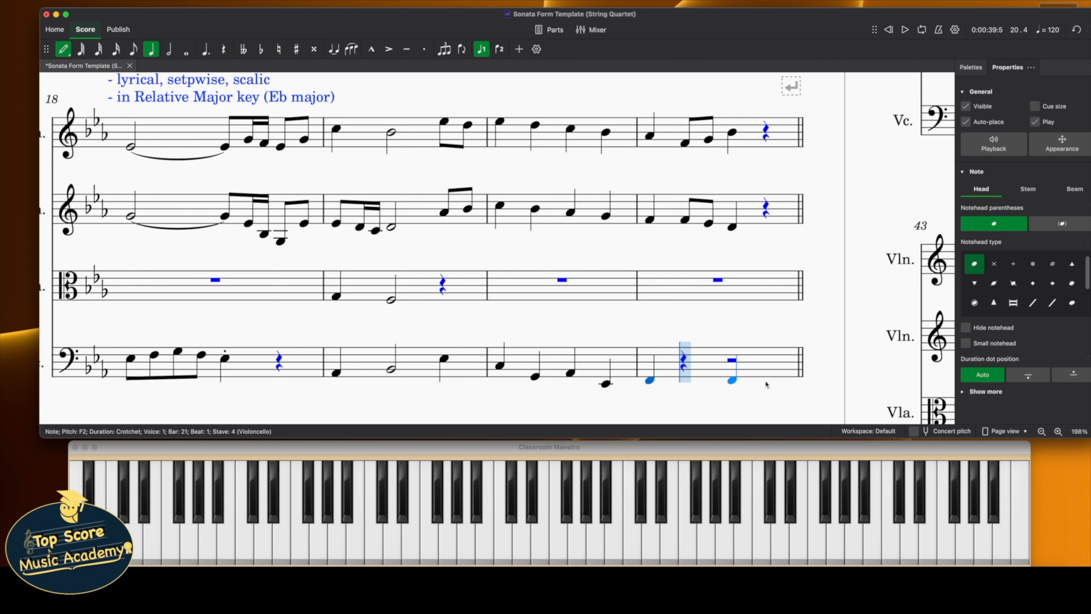
pyautogui.click(696, 383)
pyautogui.click(733, 369)
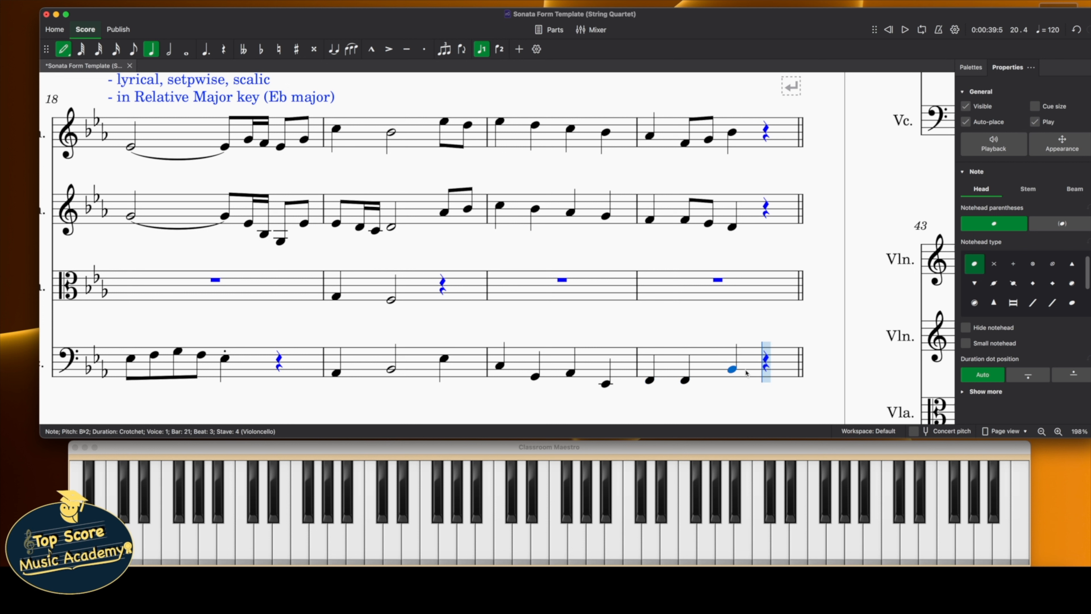
pyautogui.press('Escape')
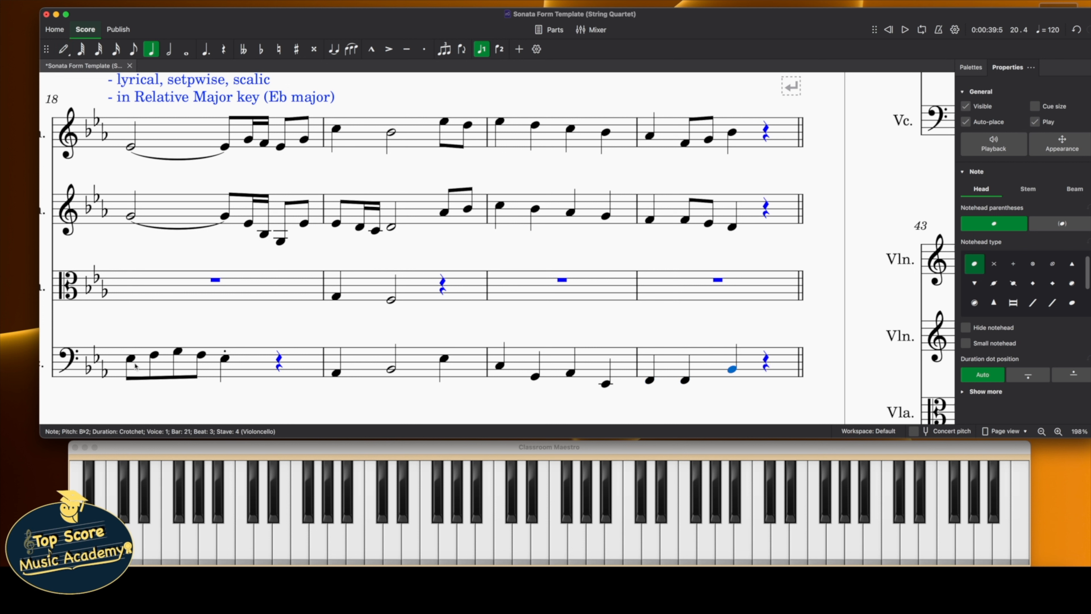
# Audition bars 18 to 21 with loop playback on, and turn the loop off again
pyautogui.click(921, 30)
pyautogui.click(905, 29)
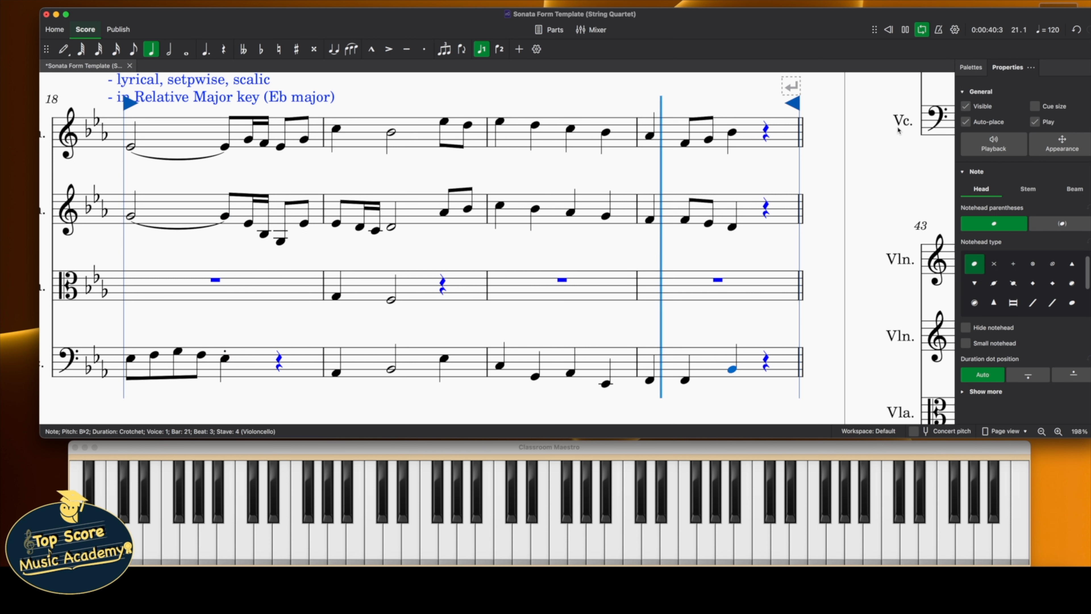
pyautogui.press('space')
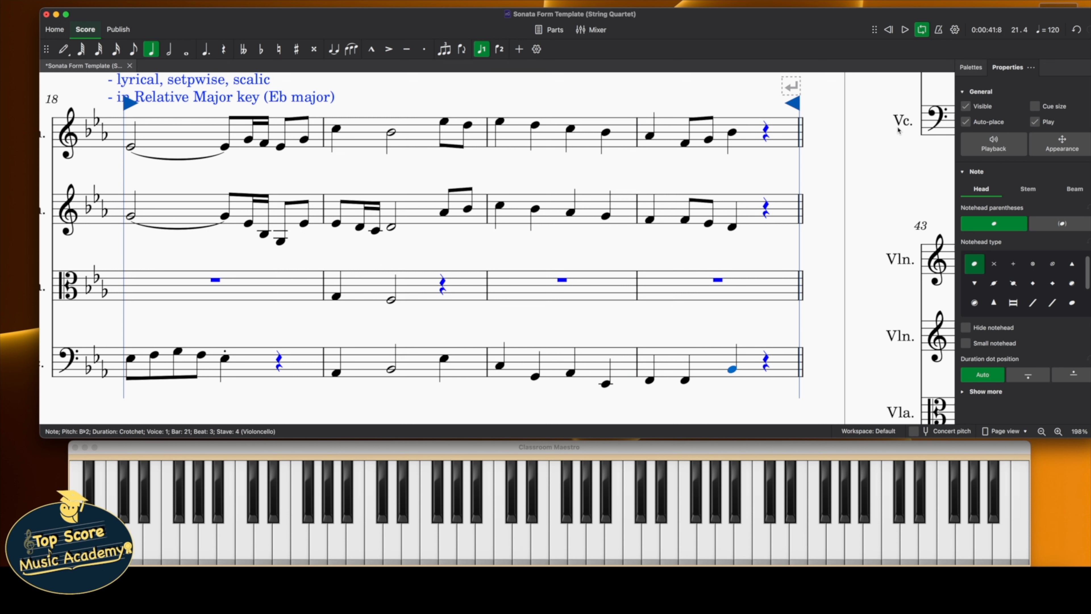
pyautogui.click(923, 30)
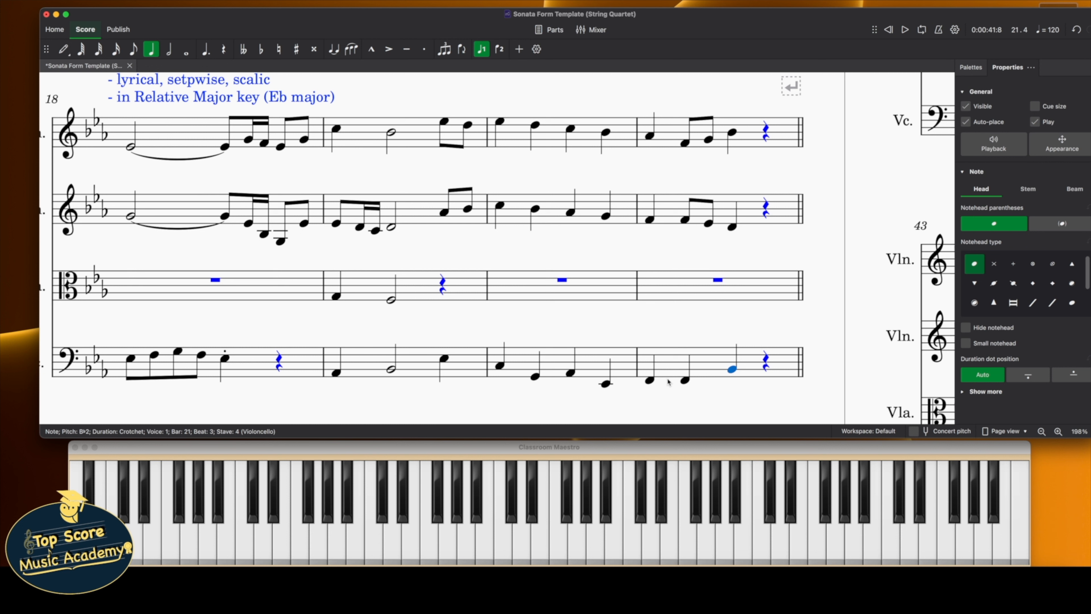
# Replace the first two crotchets of the cello's bar 21 with descending F3, E♭3, D3 and C3 quavers
pyautogui.click(649, 381)
pyautogui.press('super+Up')
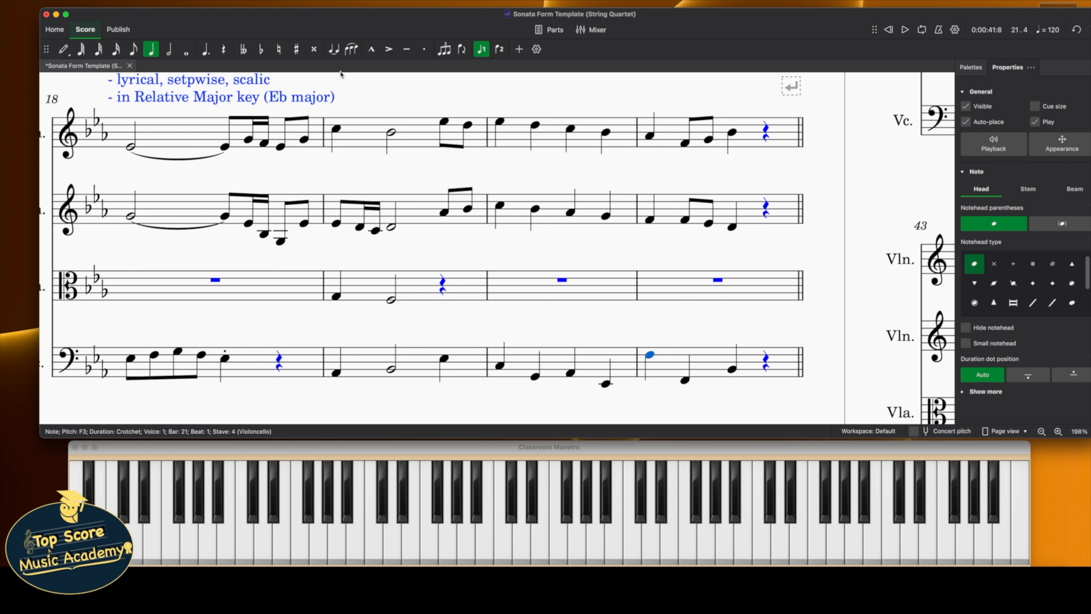
pyautogui.click(63, 49)
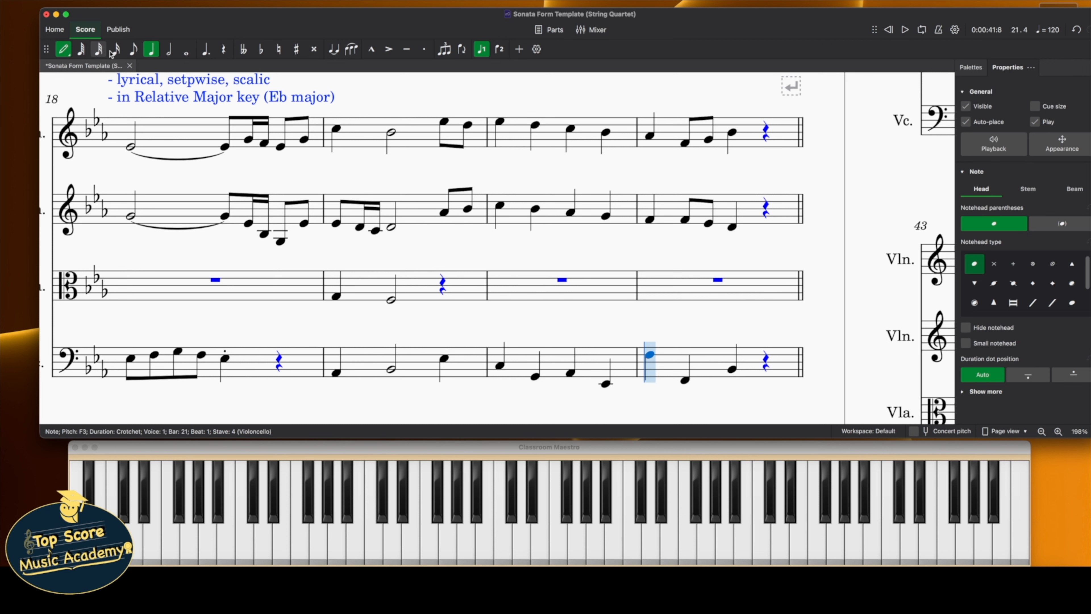
pyautogui.click(133, 48)
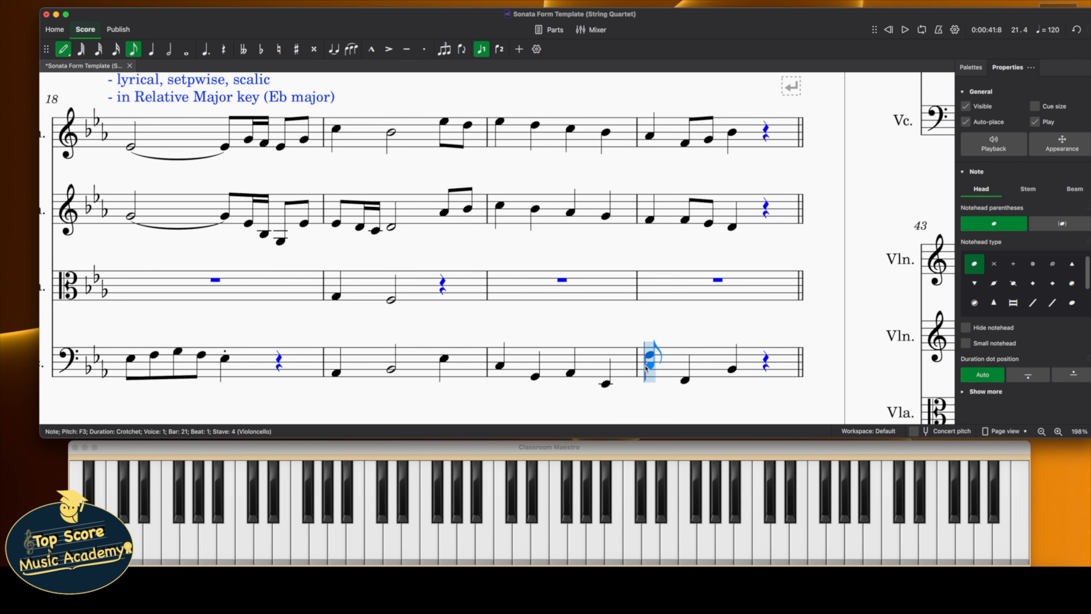
pyautogui.click(662, 358)
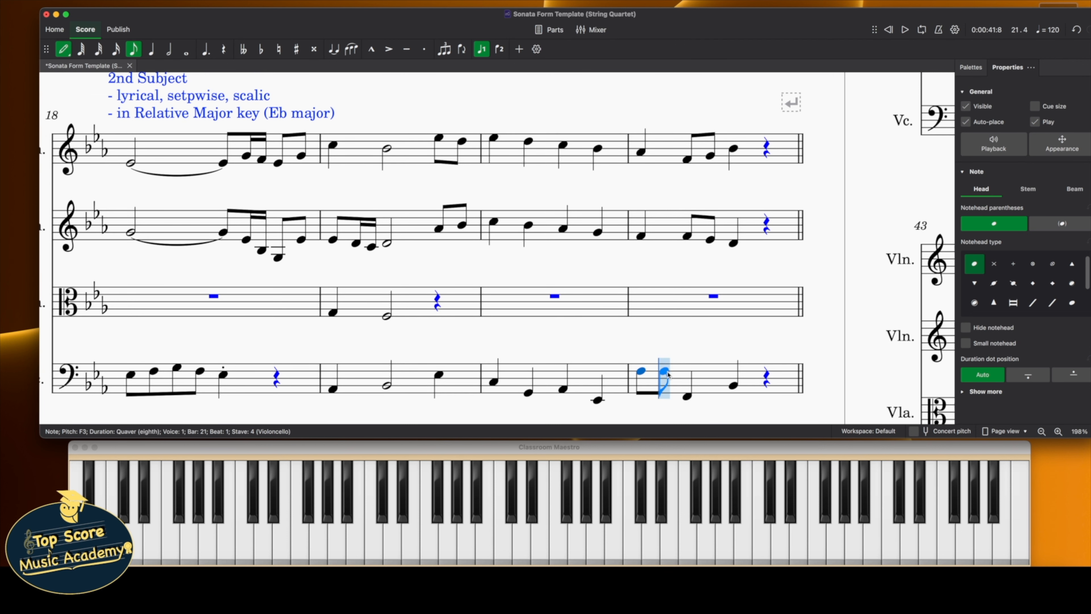
pyautogui.click(666, 373)
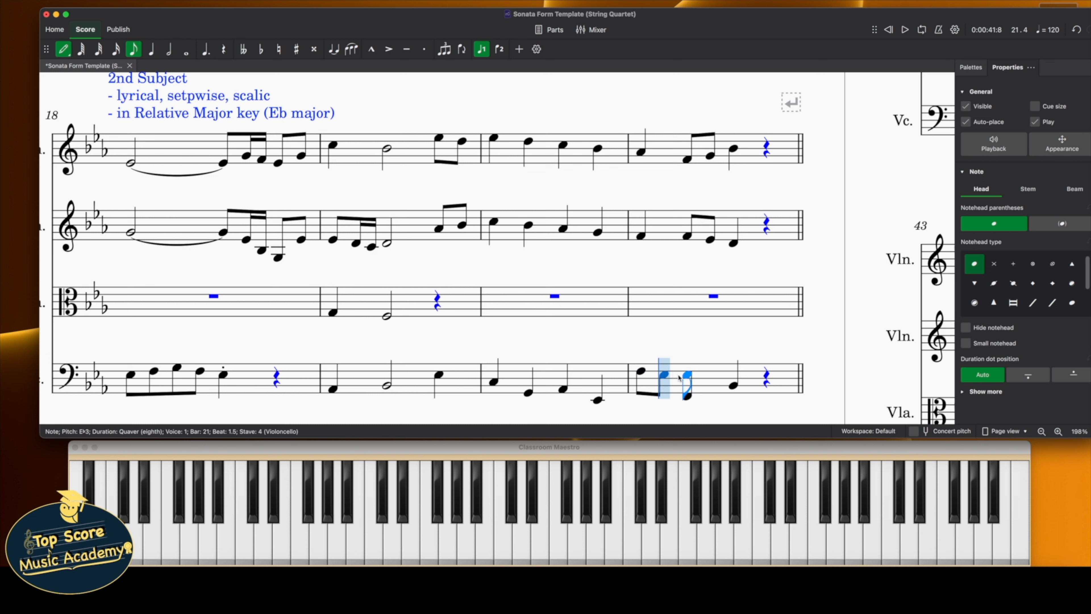
pyautogui.click(687, 378)
pyautogui.click(711, 382)
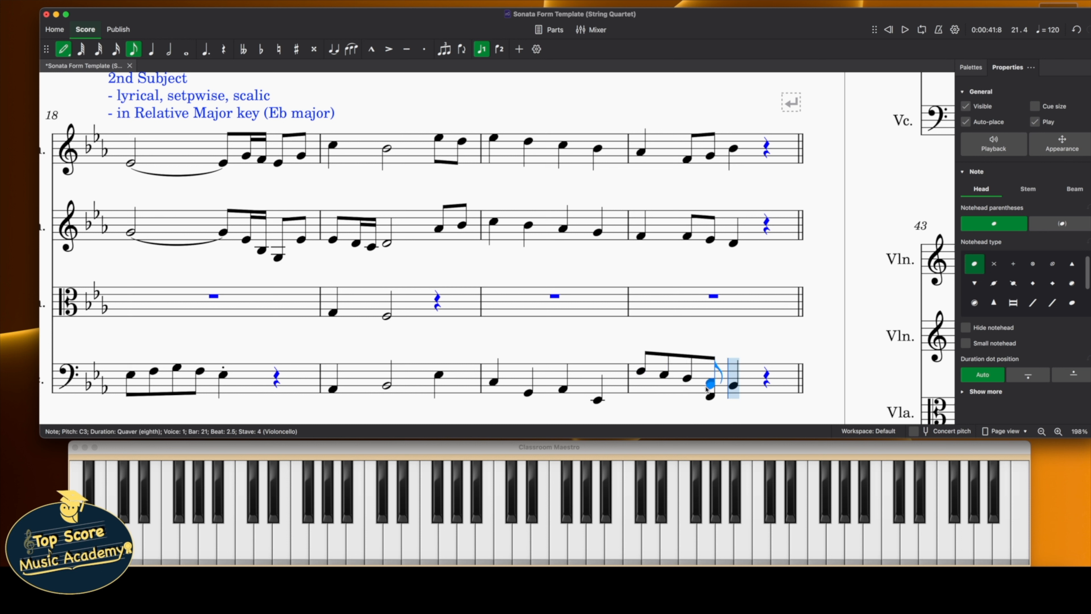
pyautogui.press('x')
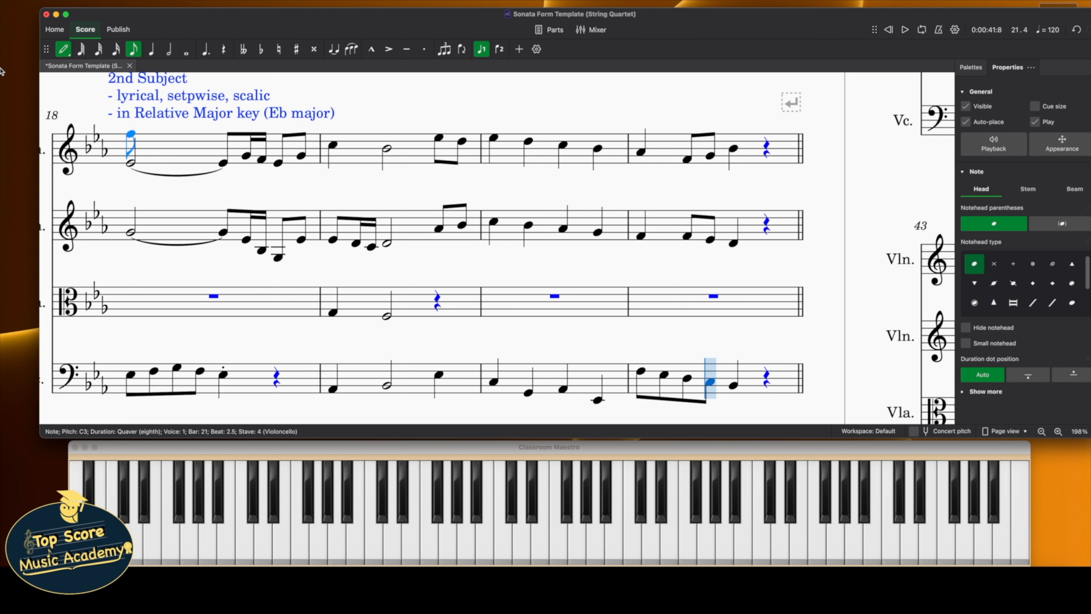
pyautogui.press('Escape')
# Play back the passage from the cello's first note in bar 18 to the end of bar 21
pyautogui.click(131, 377)
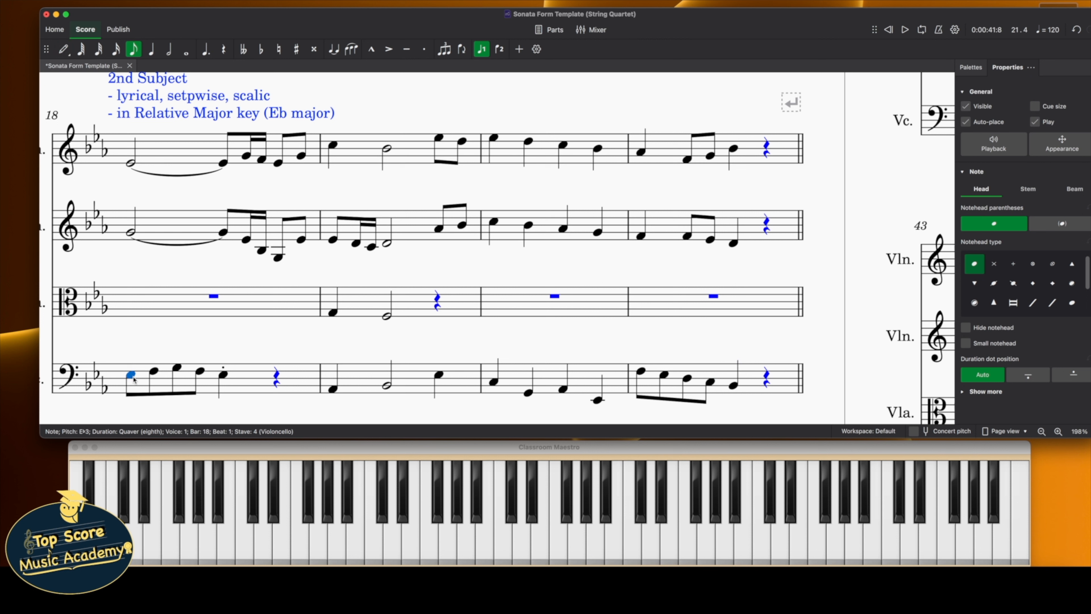
pyautogui.press('space')
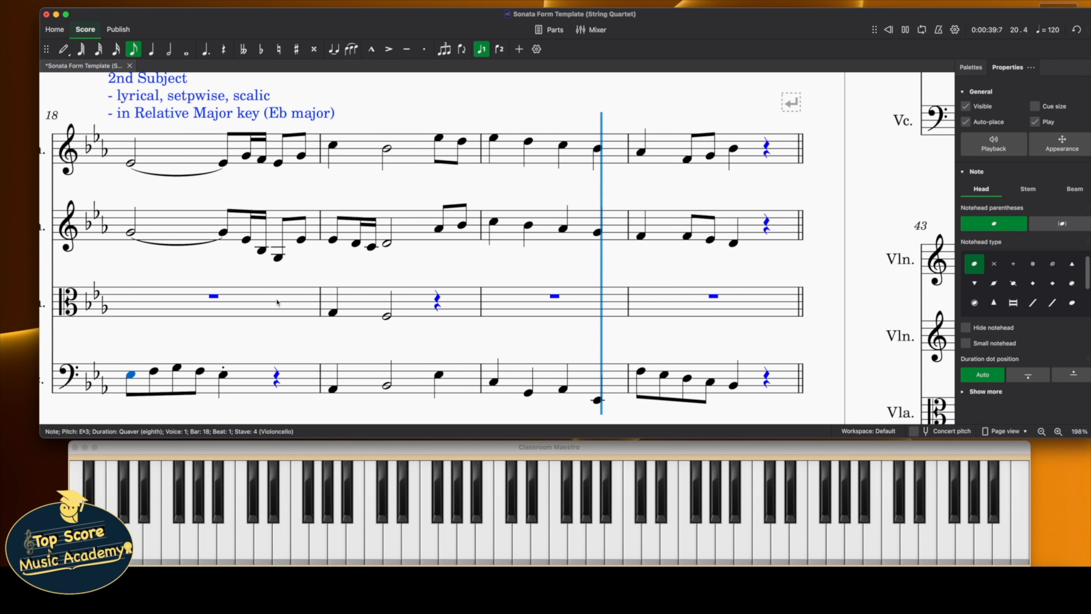
pyautogui.press('space')
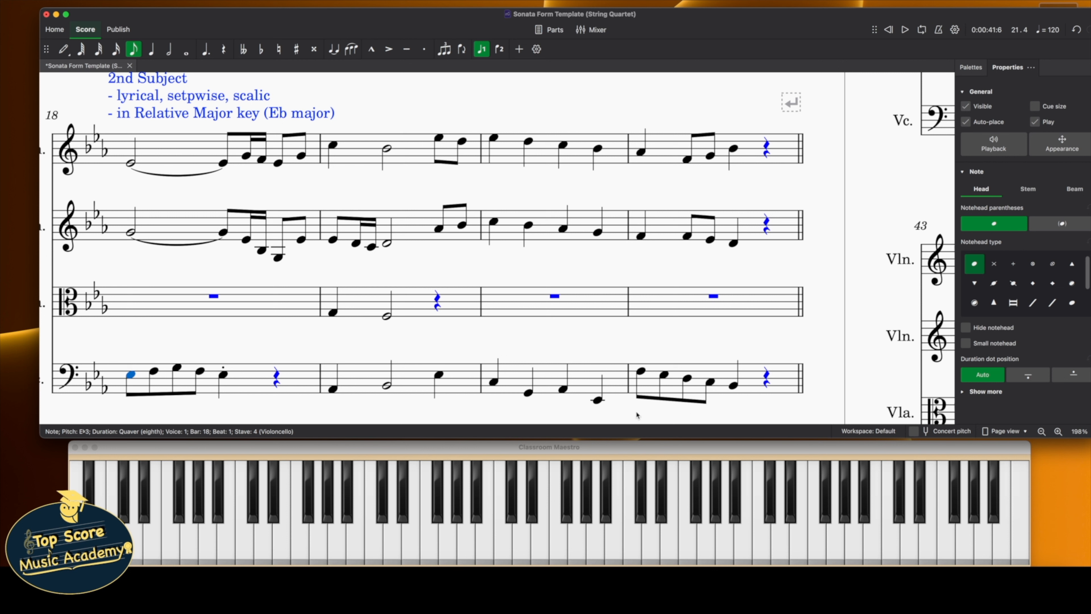
# Raise the last crotchet of the cello's bar 20 an octave to E♭3 and select the bar's first note for playback
pyautogui.click(598, 400)
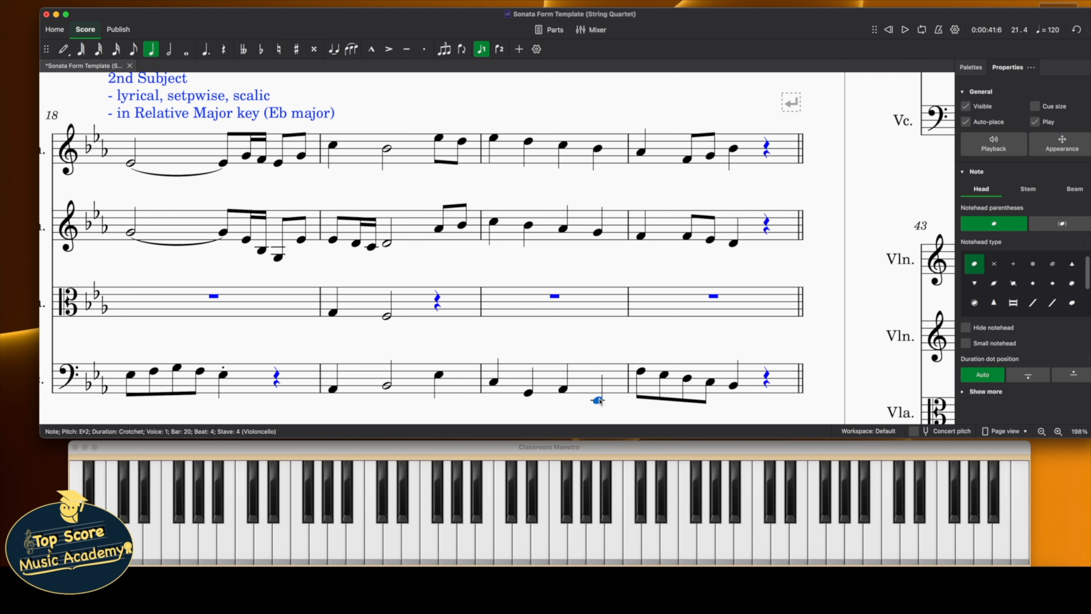
pyautogui.hotkey('ctrl', 'Up')
pyautogui.click(494, 381)
pyautogui.press('space')
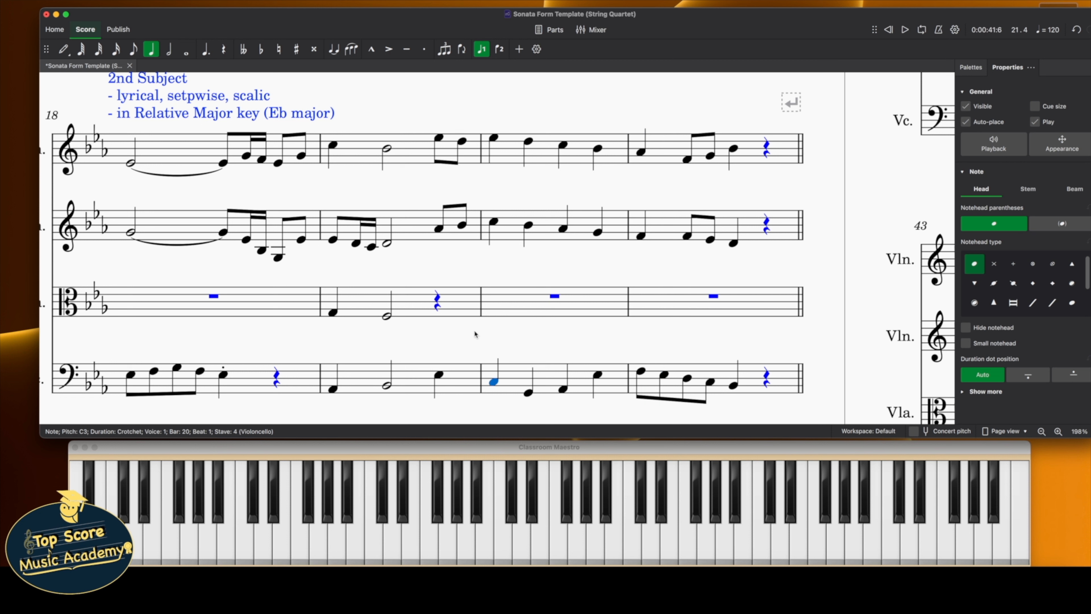
pyautogui.press('Escape')
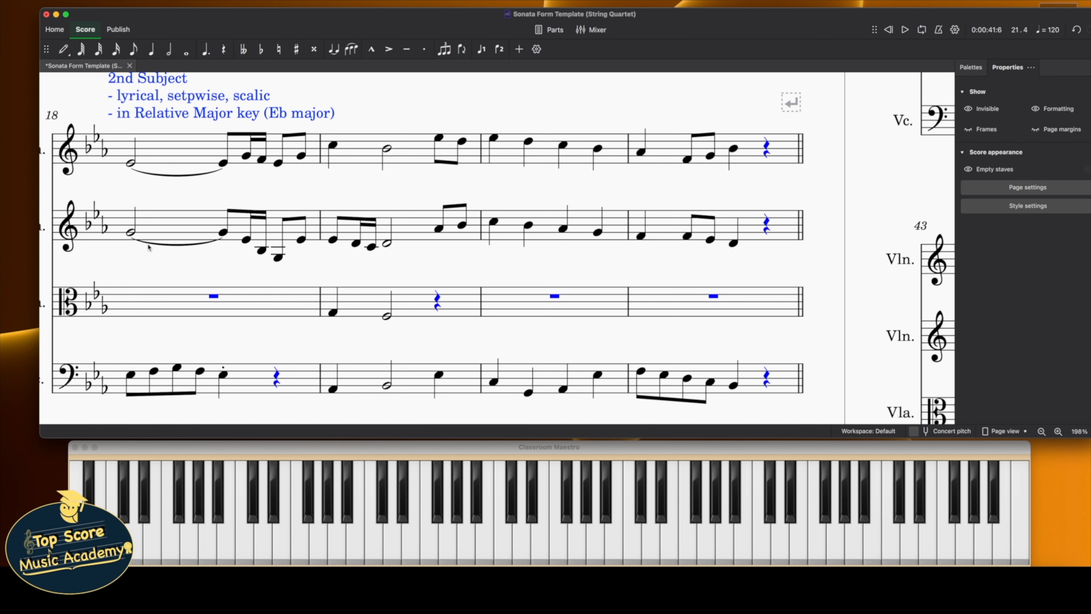
# Enter B♭3 crotchets on beats 1 and 3 of the viola's bar 18
pyautogui.click(62, 50)
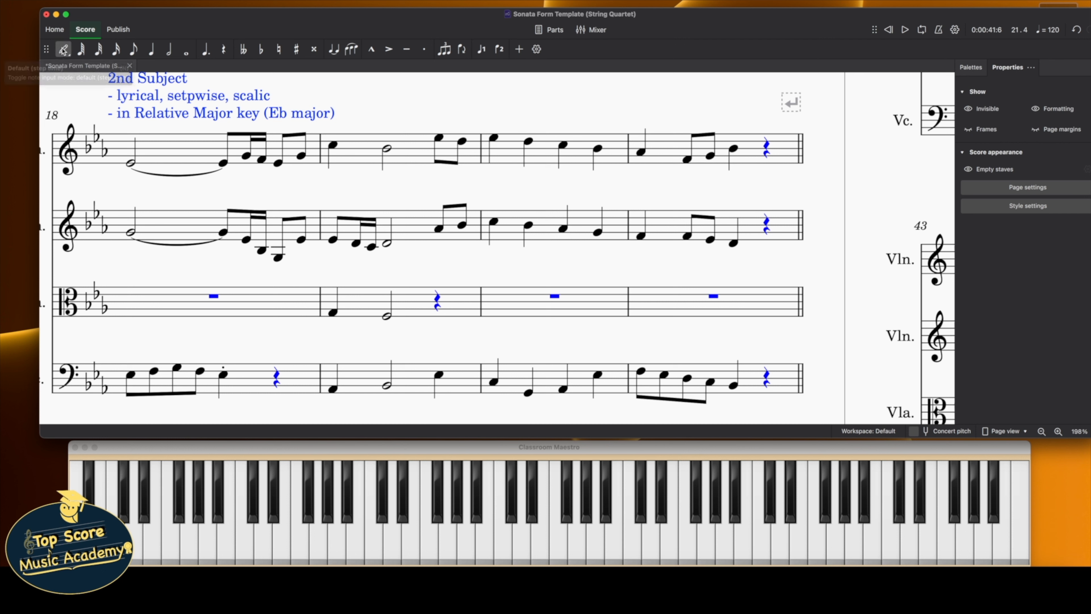
pyautogui.click(134, 303)
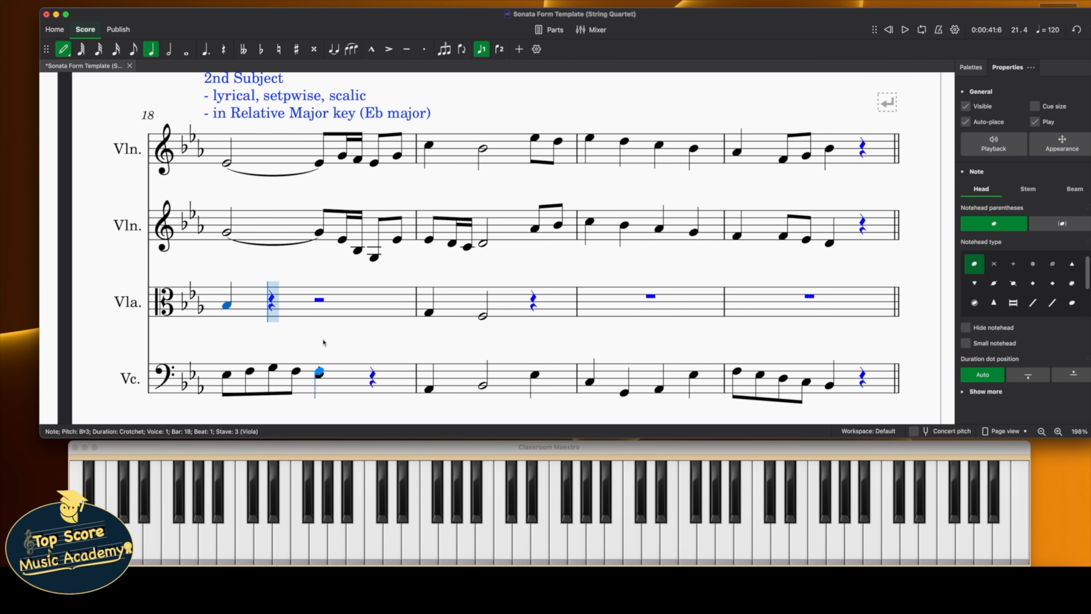
pyautogui.click(333, 306)
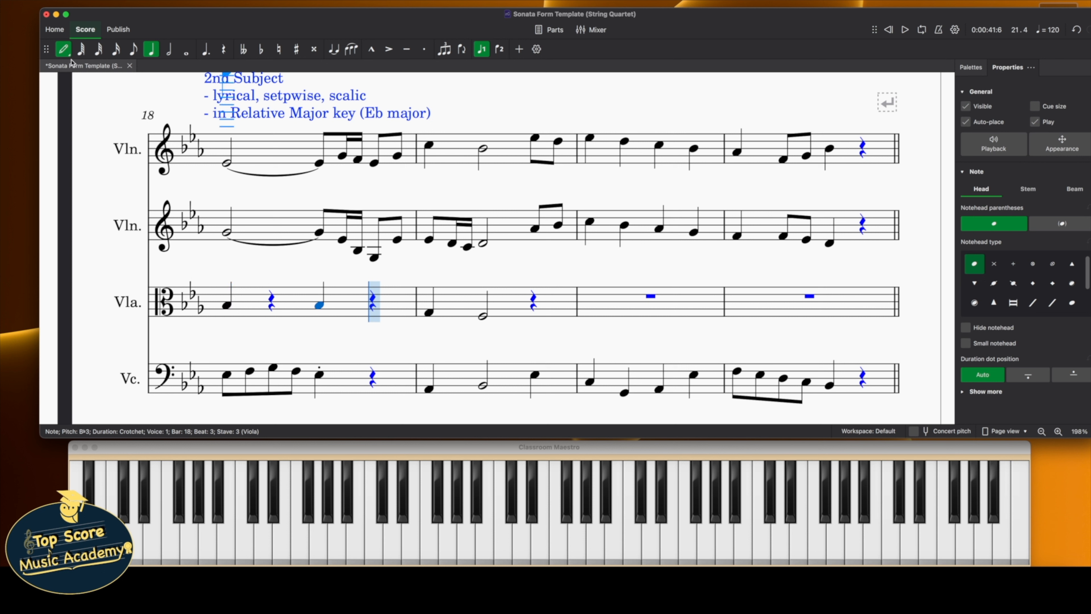
# Try replacing the viola's first crotchet in bar 18 with B♭3 and C4 quavers
pyautogui.click(61, 51)
pyautogui.click(60, 51)
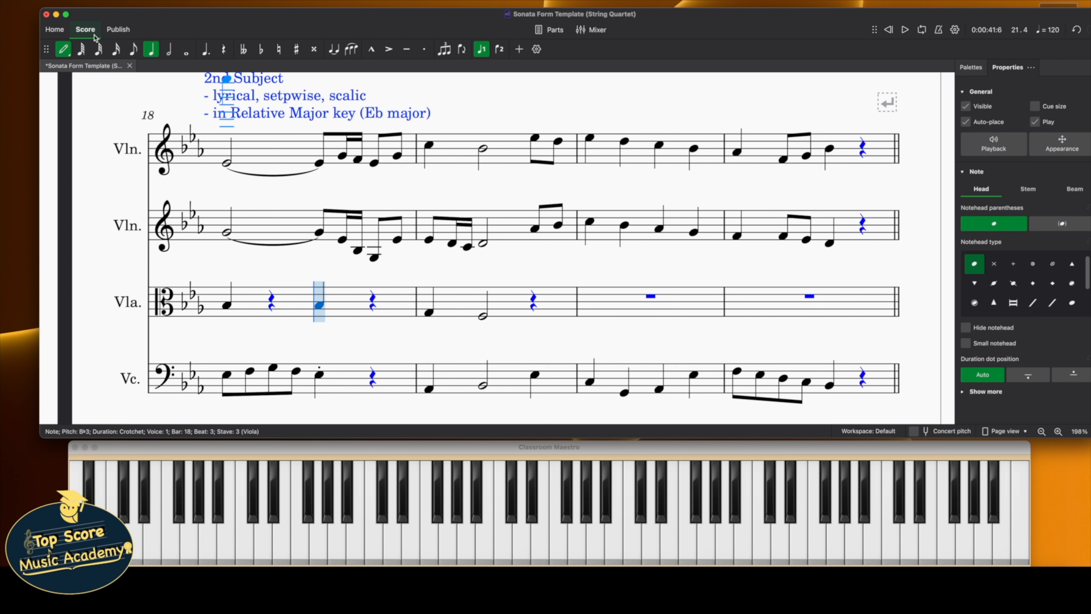
pyautogui.click(134, 49)
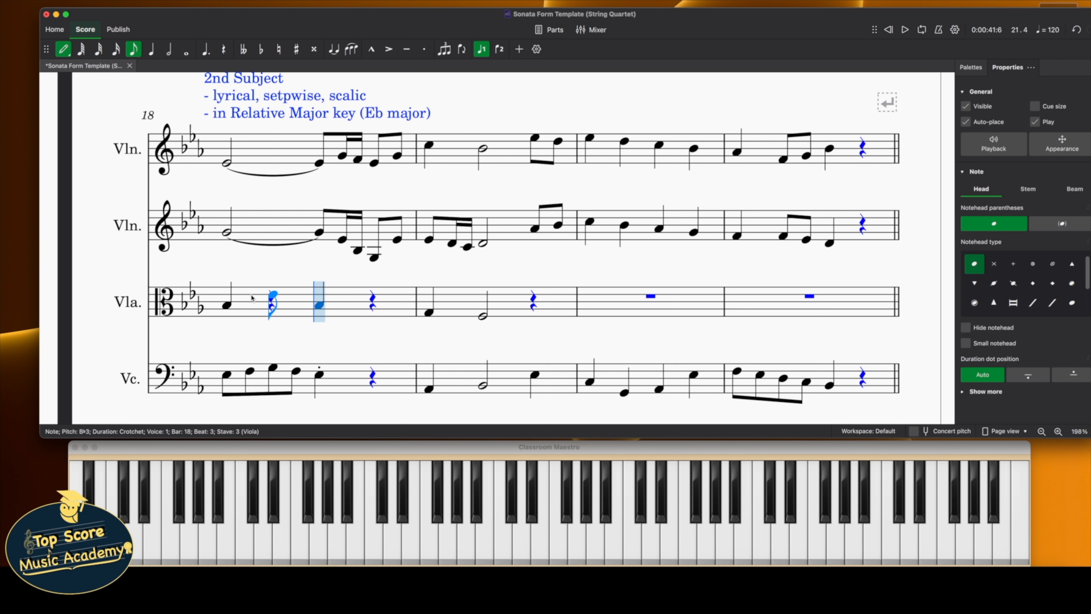
pyautogui.click(229, 305)
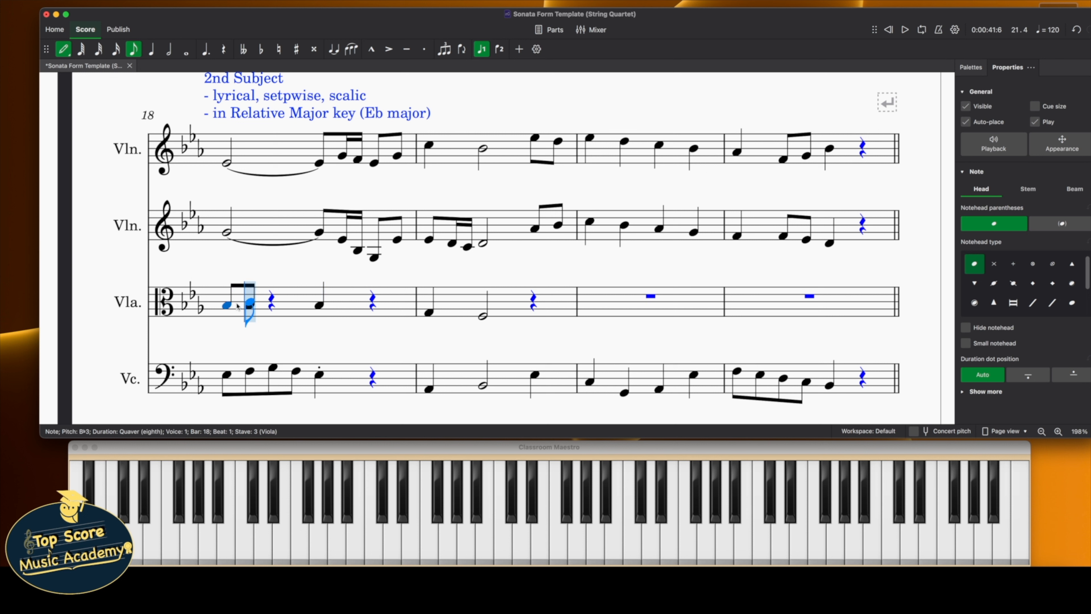
pyautogui.click(251, 302)
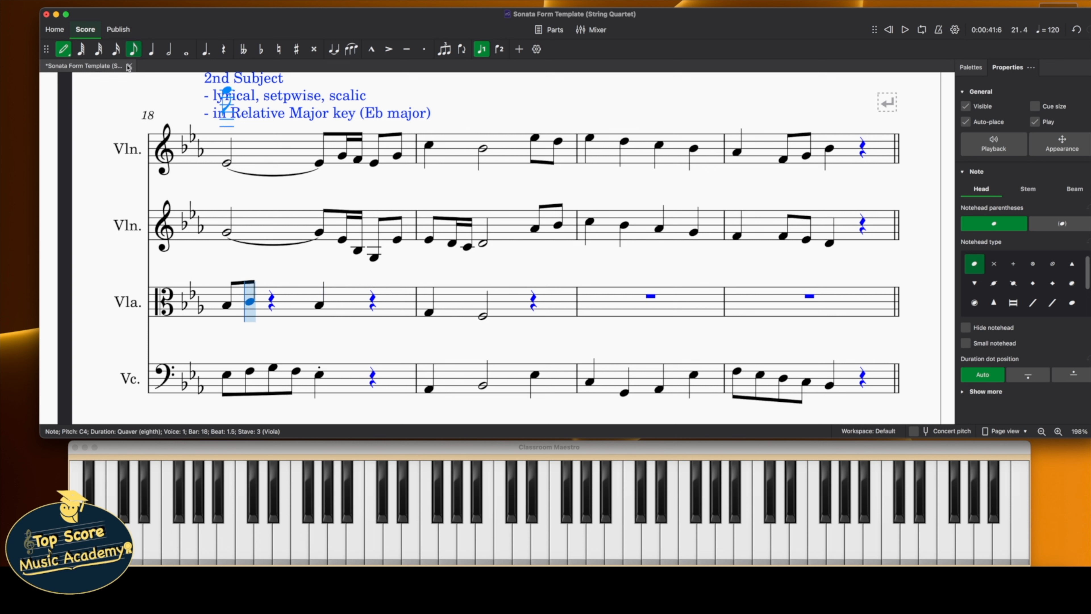
pyautogui.press('Escape')
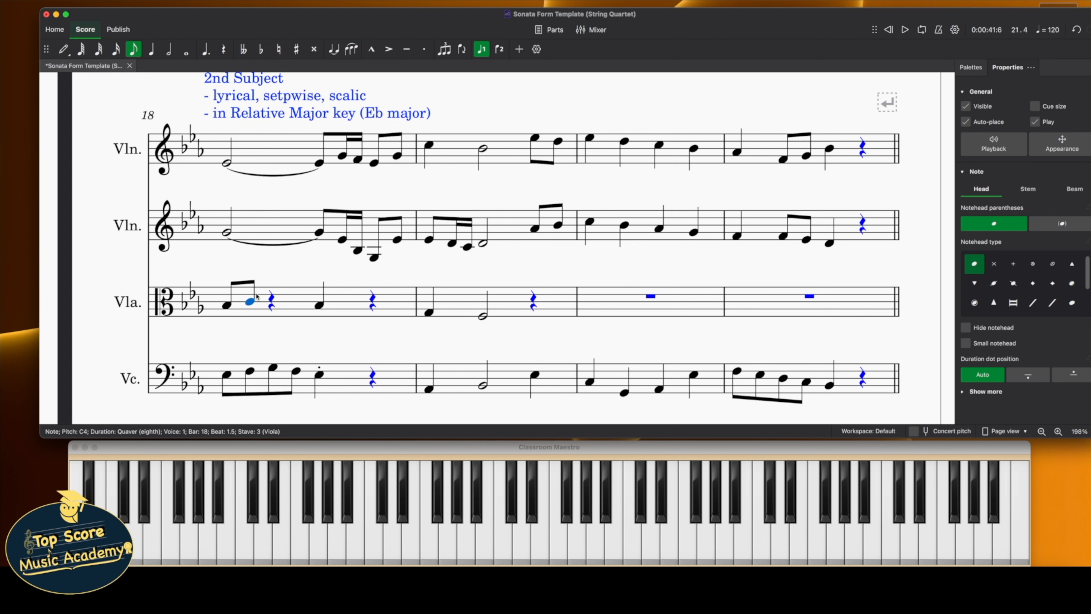
# Compare the viola's opening quavers in bar 18 with the cello's, and change the viola's first note back to a crotchet
pyautogui.click(226, 304)
pyautogui.click(251, 302)
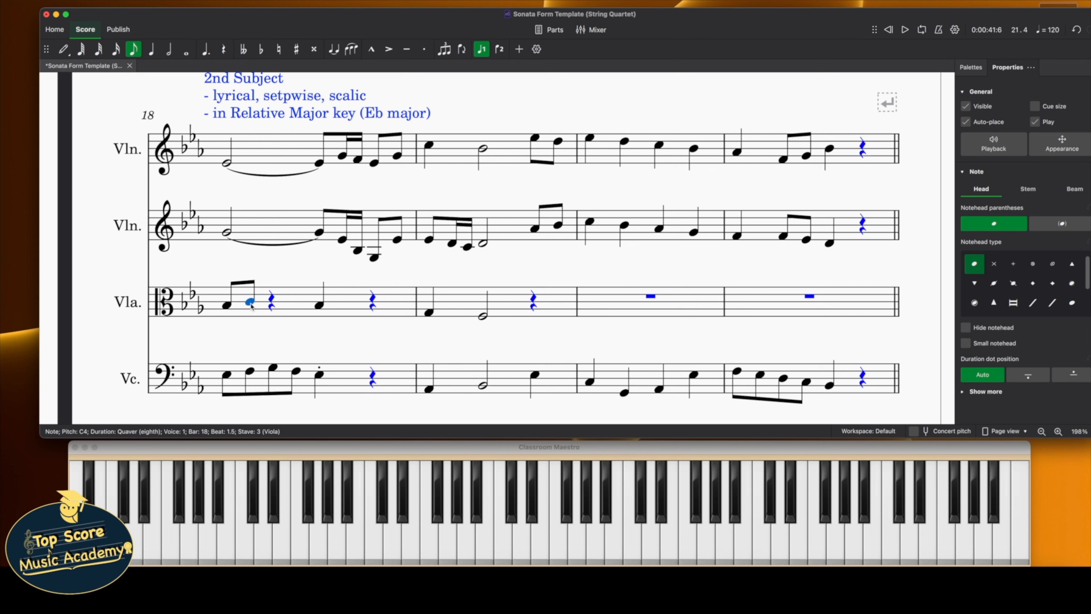
pyautogui.click(225, 375)
pyautogui.click(246, 373)
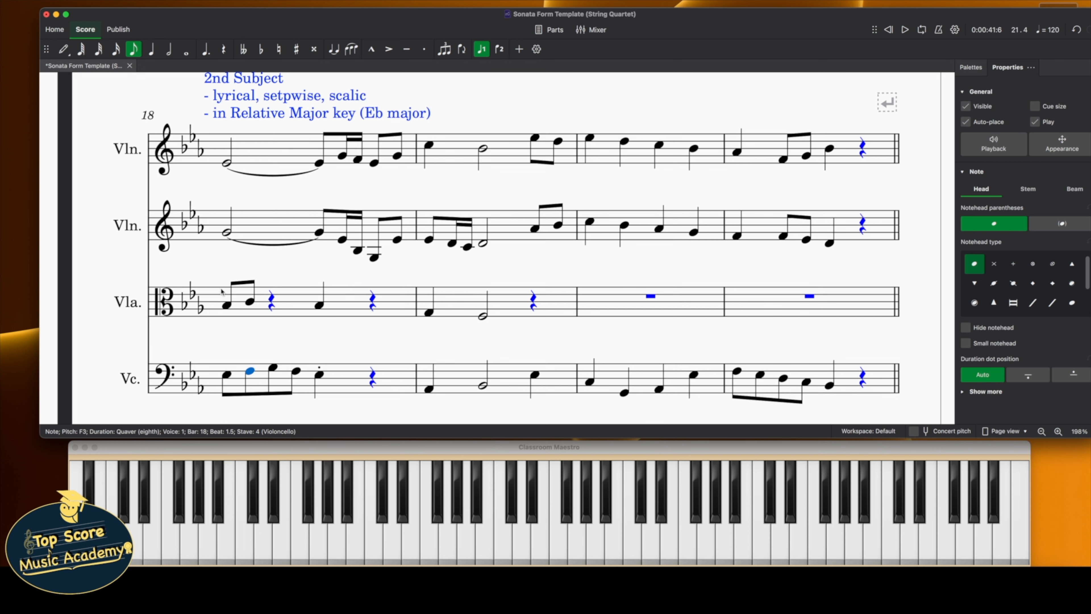
pyautogui.click(226, 306)
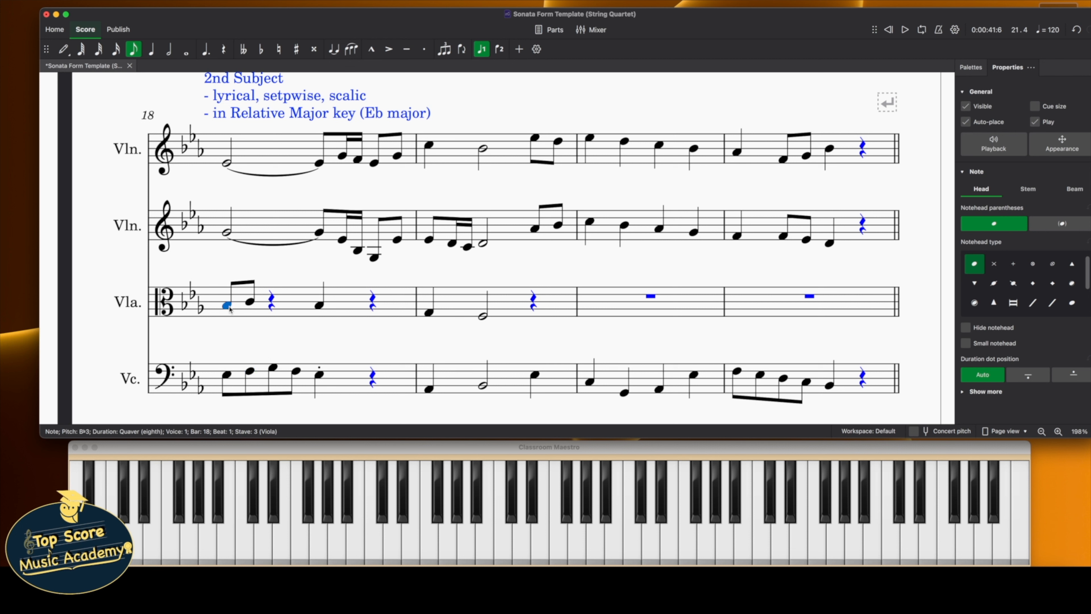
pyautogui.click(153, 50)
# Enter G3 and A♭3 quavers on beat 2 of the viola's bar 18 and add a staccato to the beat 3 crotchet
pyautogui.press('n')
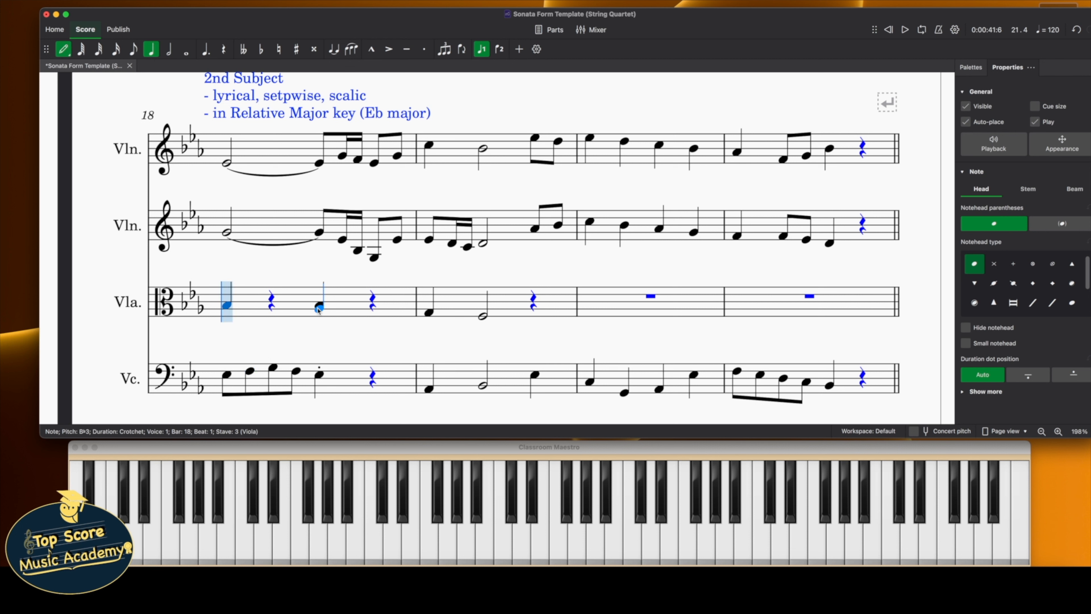
pyautogui.click(133, 49)
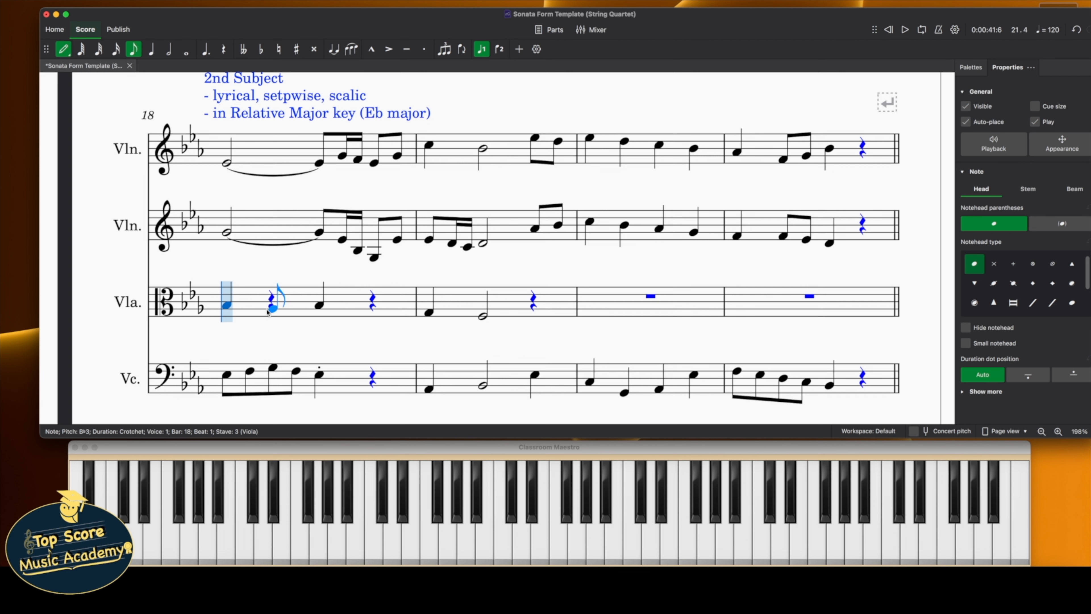
pyautogui.click(272, 312)
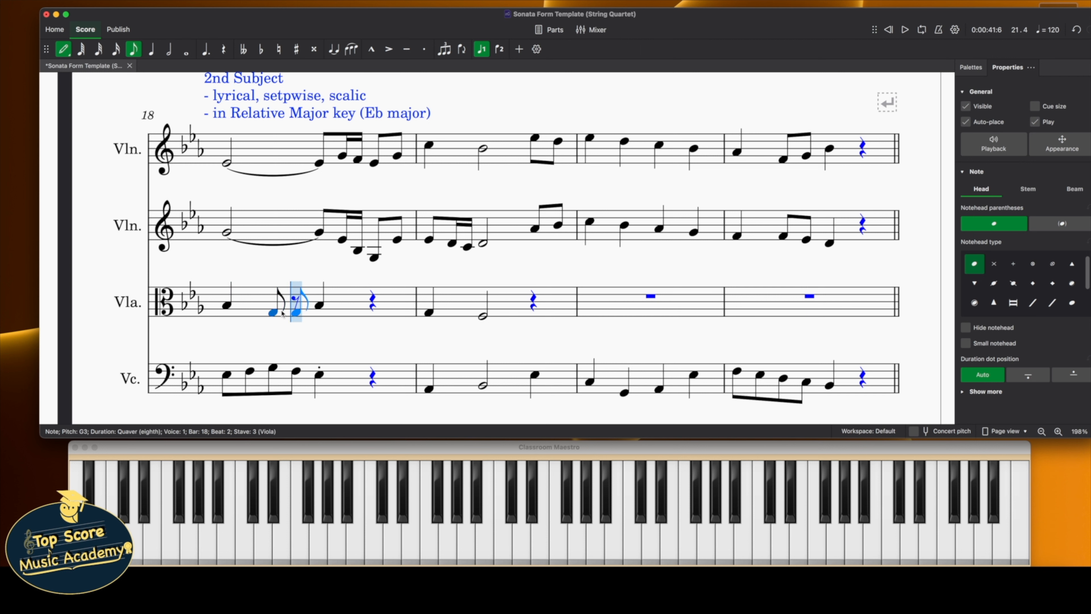
pyautogui.click(297, 310)
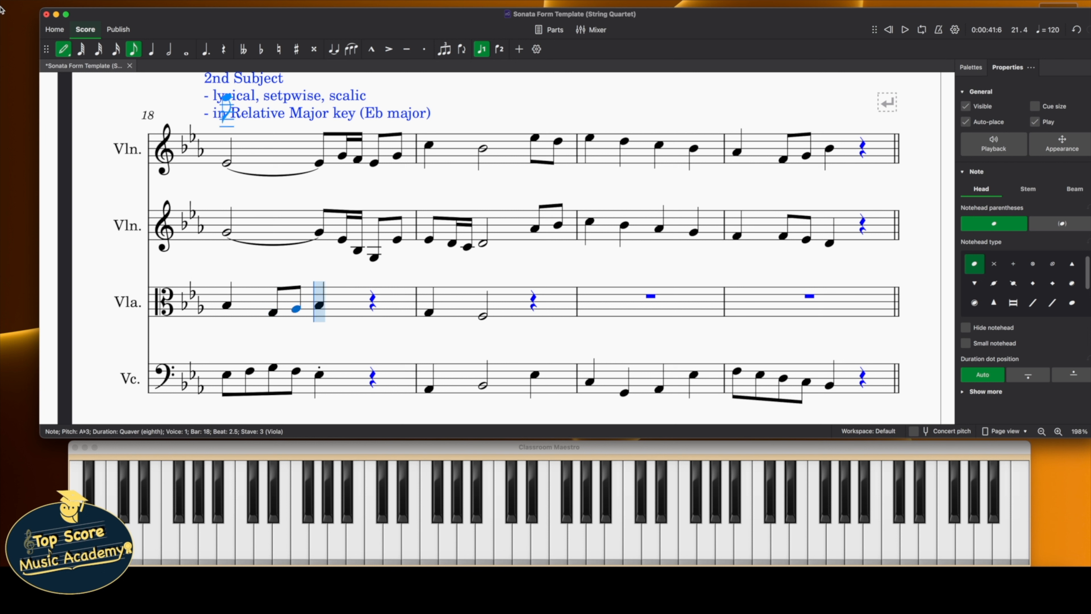
pyautogui.press('Escape')
pyautogui.click(320, 304)
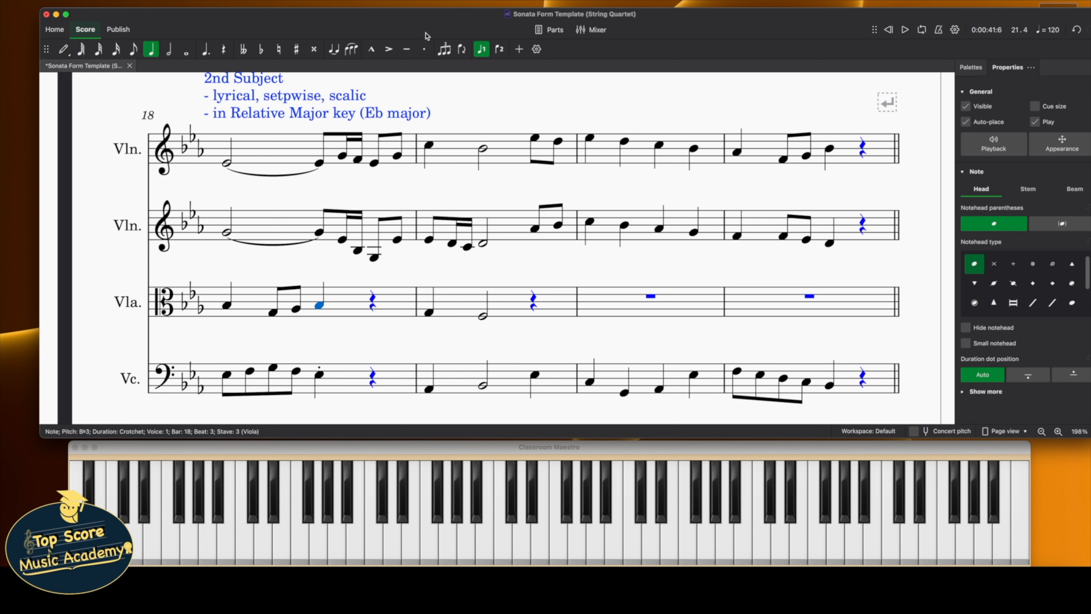
pyautogui.click(424, 49)
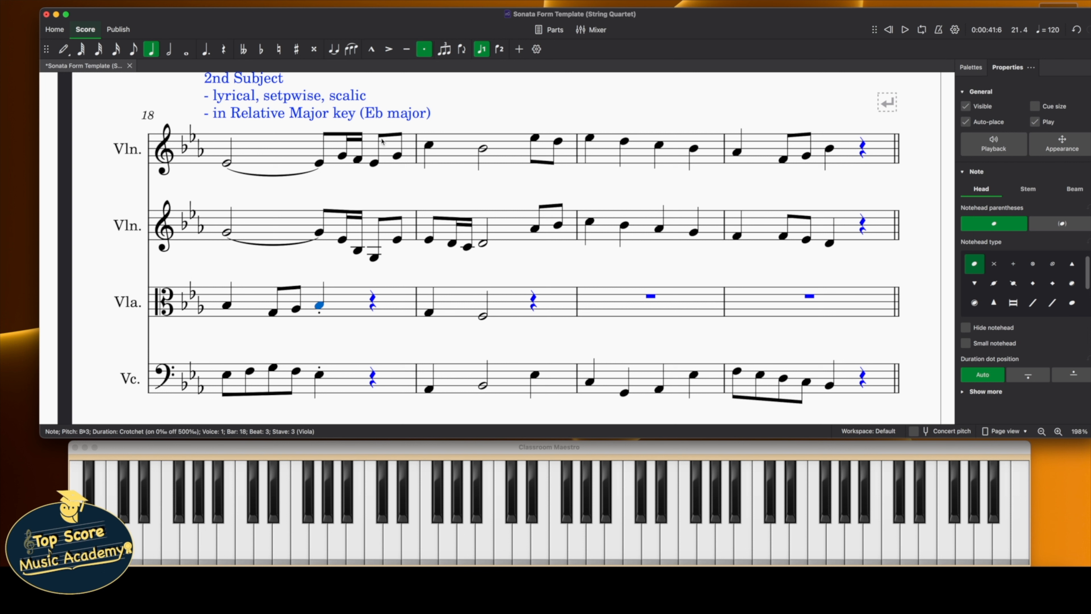
# Play back the passage from the viola's first note in bar 18 into bar 19
pyautogui.click(226, 306)
pyautogui.press('space')
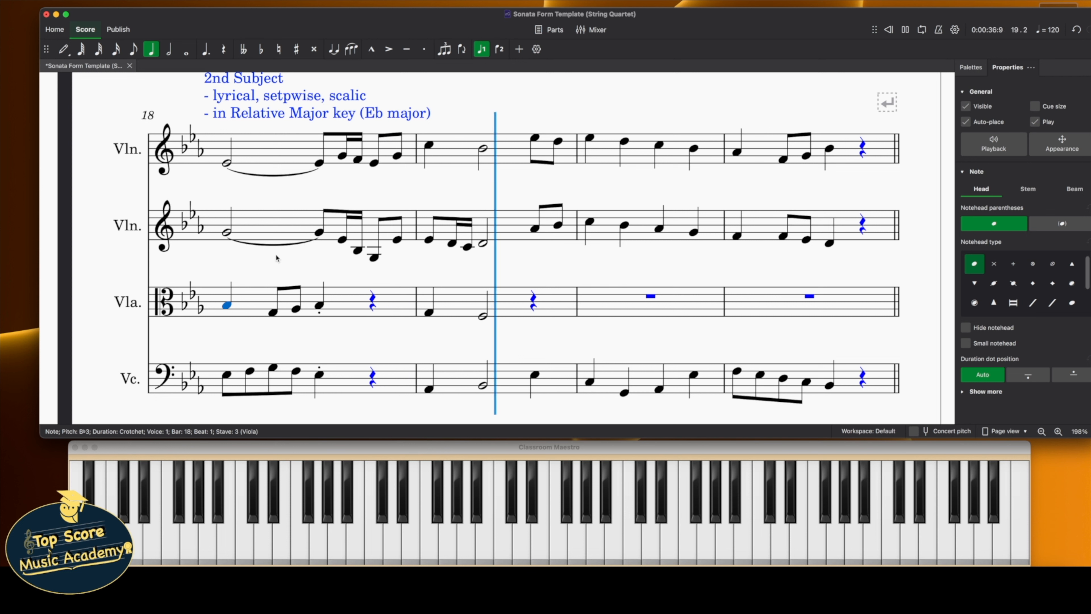
pyautogui.press('space')
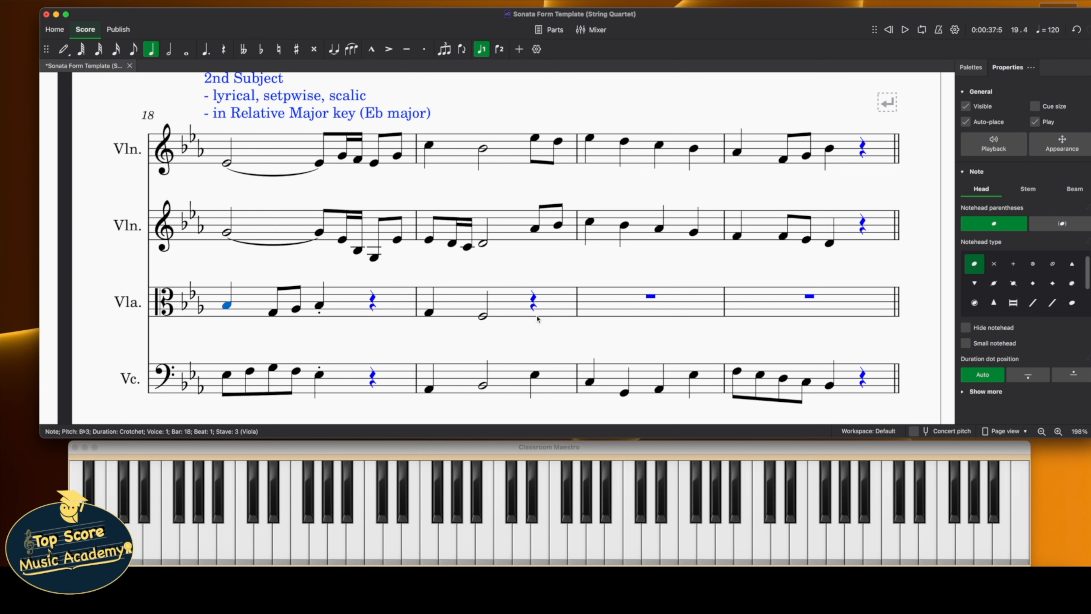
# Copy the viola's figure on beats 2–3 of bar 18 to beat 4 of bar 19, lowered to F3, G3 and A♭3
pyautogui.hscroll(4, 549, 316)
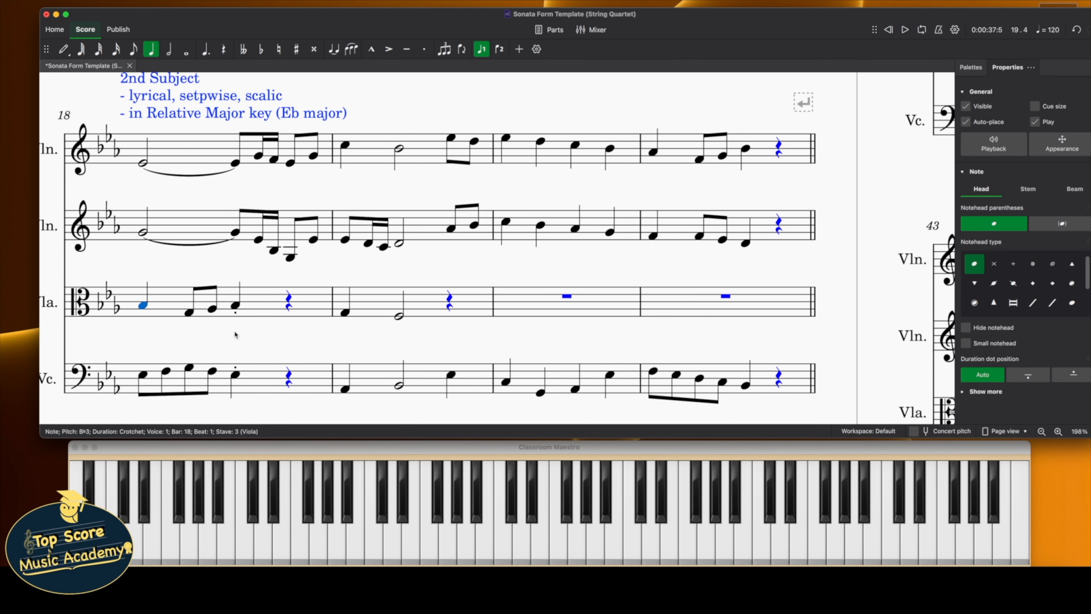
pyautogui.press('Right')
pyautogui.press('Right')
pyautogui.press('Right')
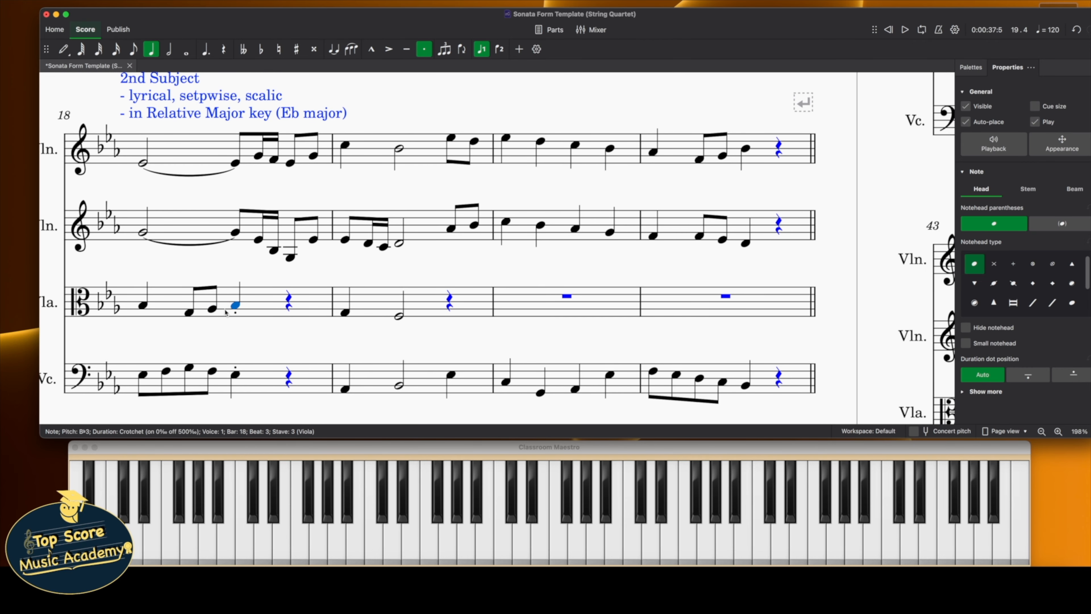
pyautogui.keyDown('shift'); pyautogui.click(189, 313); pyautogui.keyUp('shift')
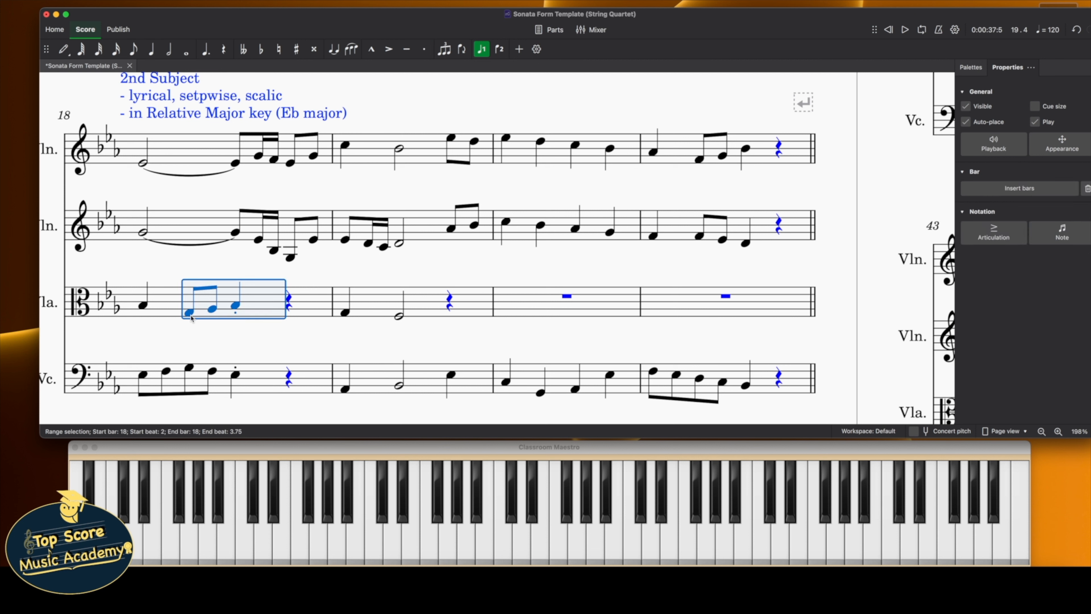
pyautogui.click(449, 304)
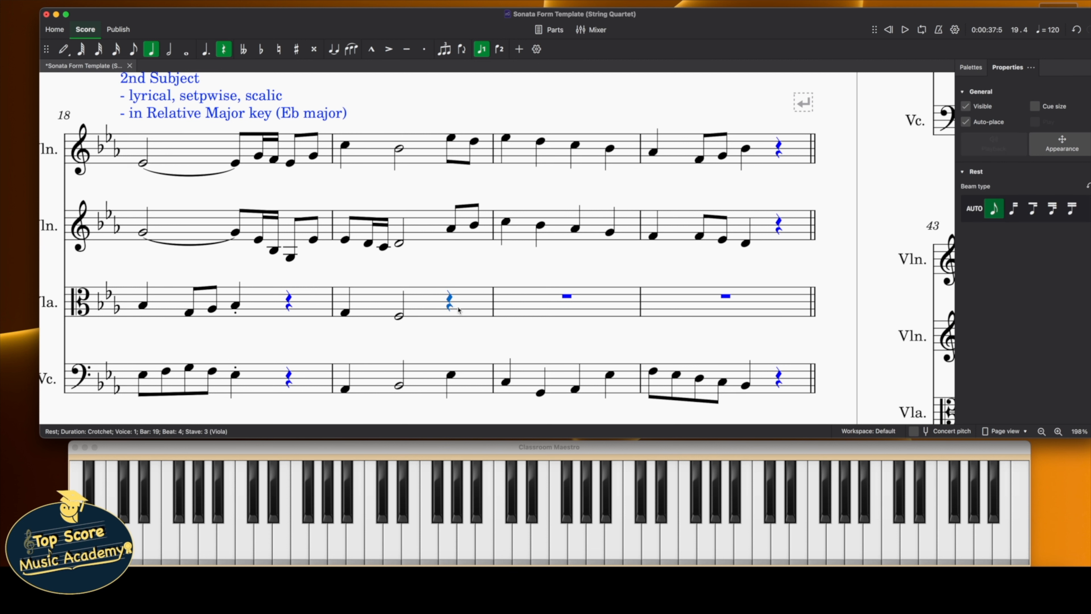
pyautogui.press('super+v')
pyautogui.moveTo(455, 313); pyautogui.dragTo(453, 317)
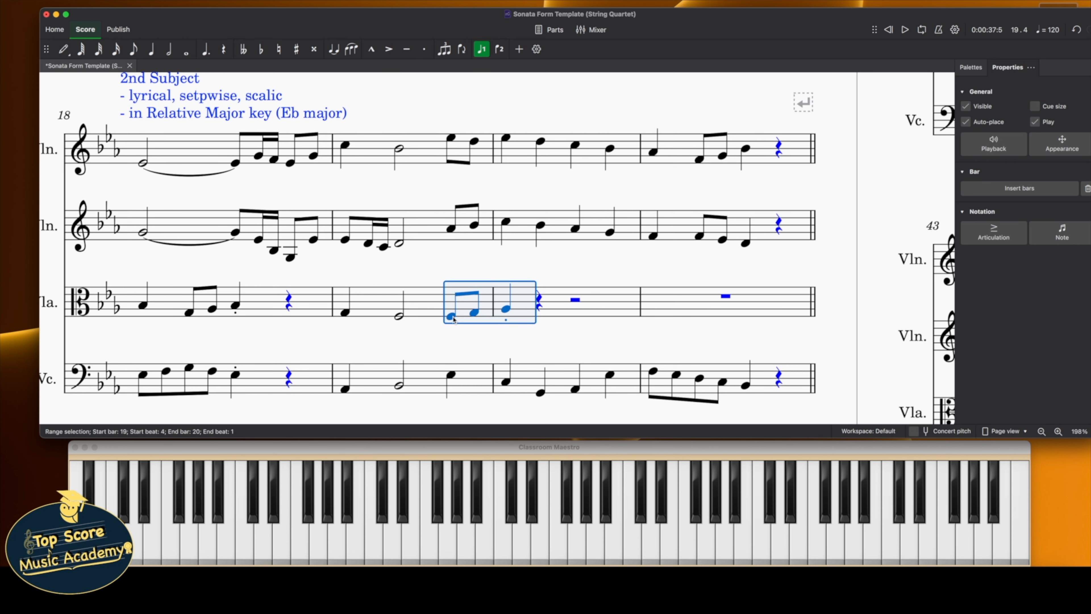
# Check the copied viola figure against the cello and second violin notes starting bar 20 and the chord numerals above
pyautogui.click(454, 317)
pyautogui.click(474, 313)
pyautogui.click(506, 310)
pyautogui.click(508, 380)
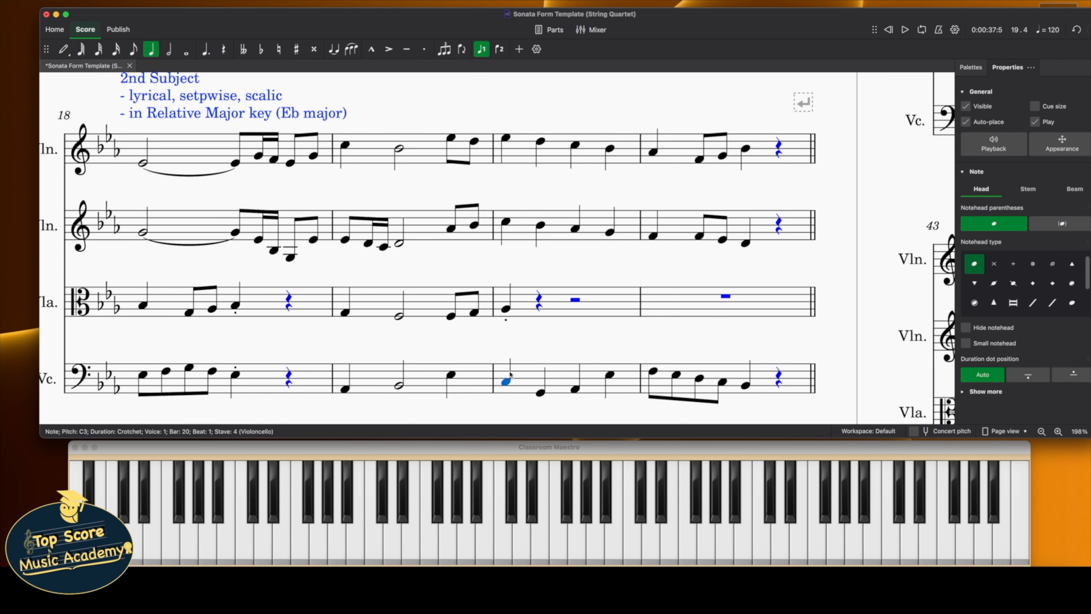
pyautogui.click(510, 318)
pyautogui.click(508, 310)
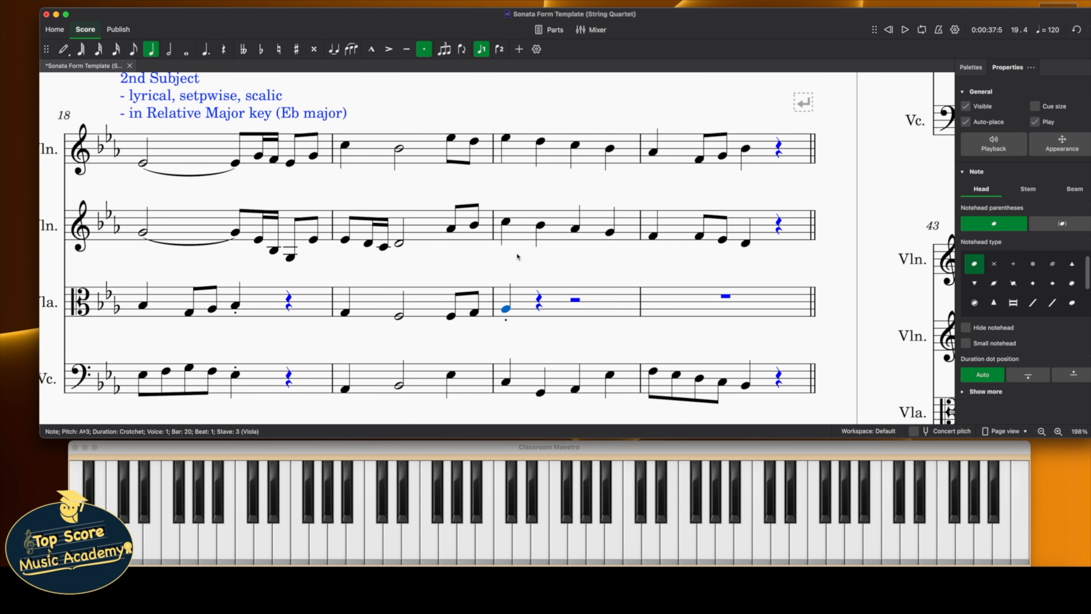
pyautogui.click(509, 222)
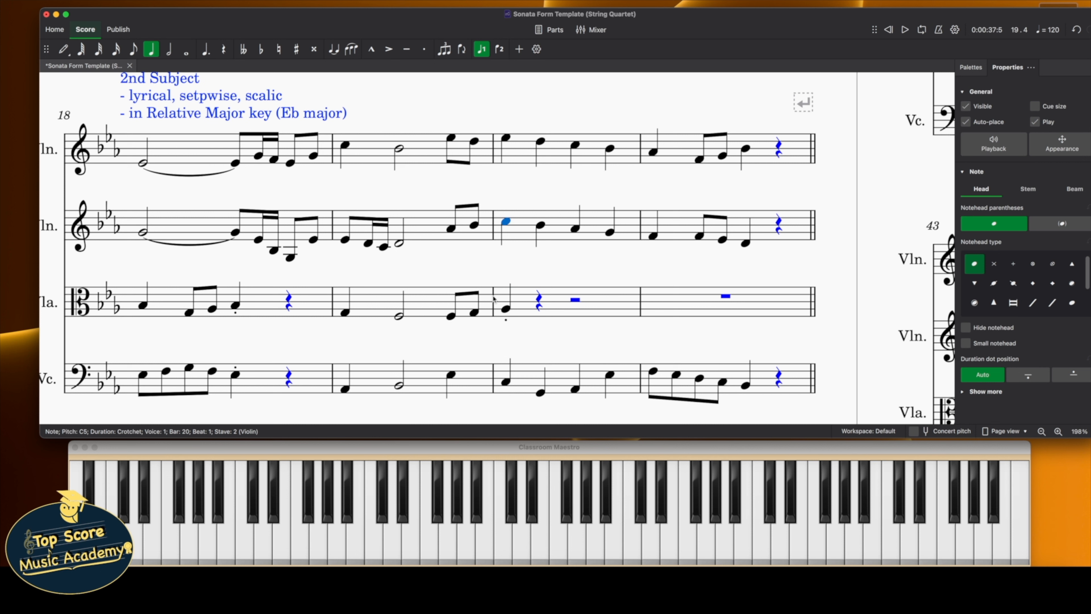
pyautogui.click(462, 320)
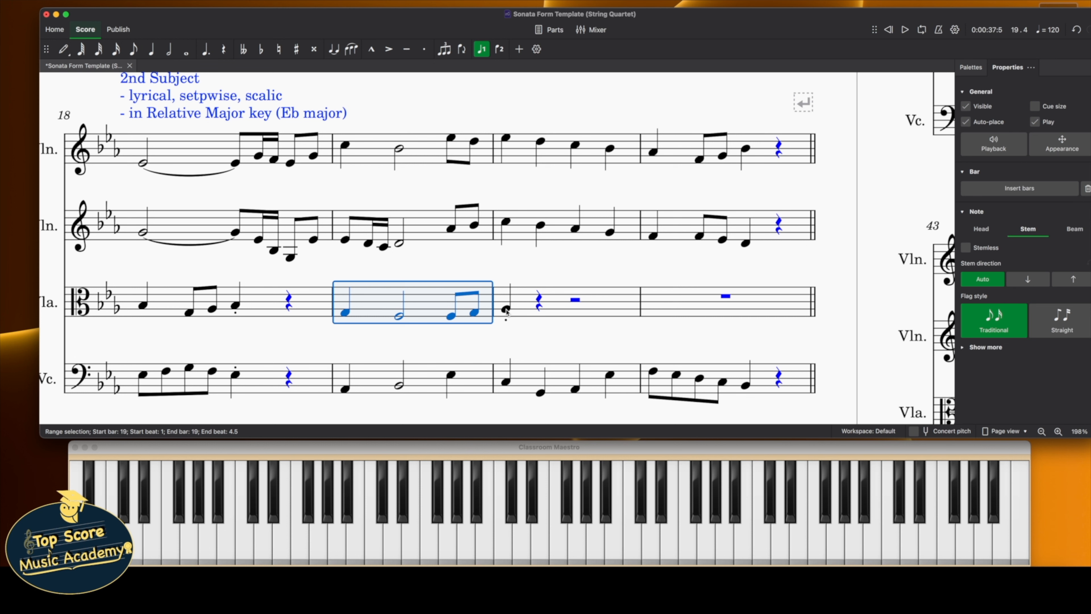
pyautogui.scroll(3, 526, 369)
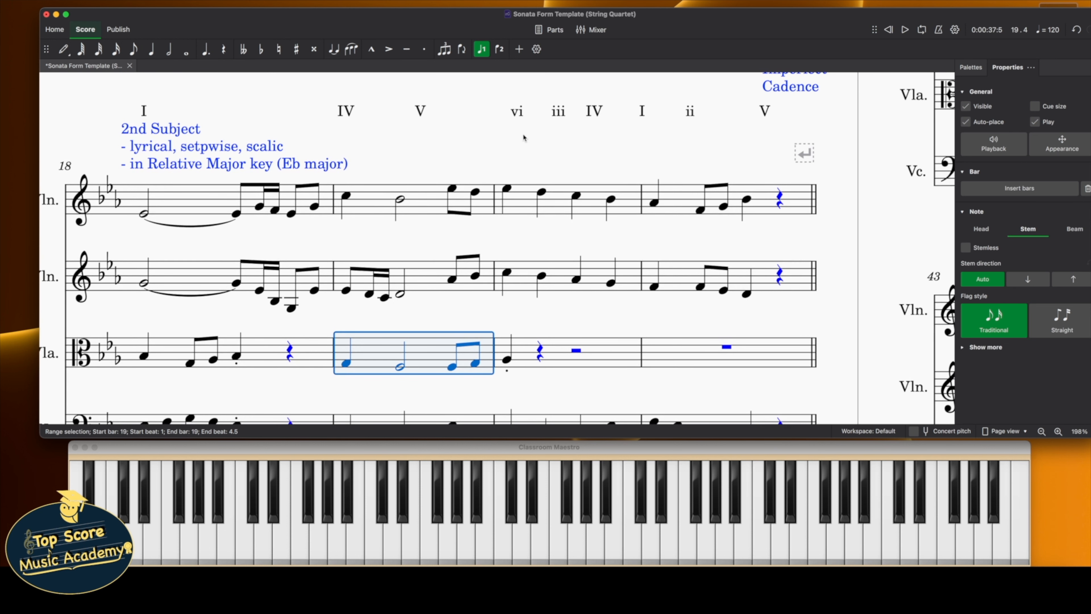
pyautogui.scroll(-3, 521, 163)
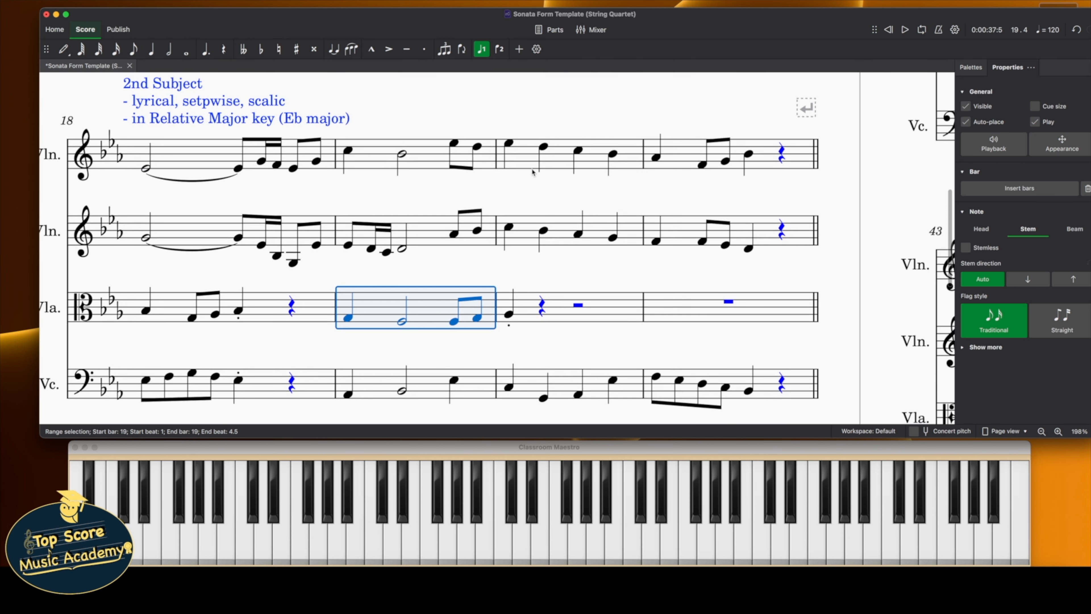
# Lower the viola's copied figure from beat 4 of bar 19 to E♭3 and F3 quavers and a G3 crotchet
pyautogui.click(509, 316)
pyautogui.keyDown('shift'); pyautogui.click(456, 323); pyautogui.keyUp('shift')
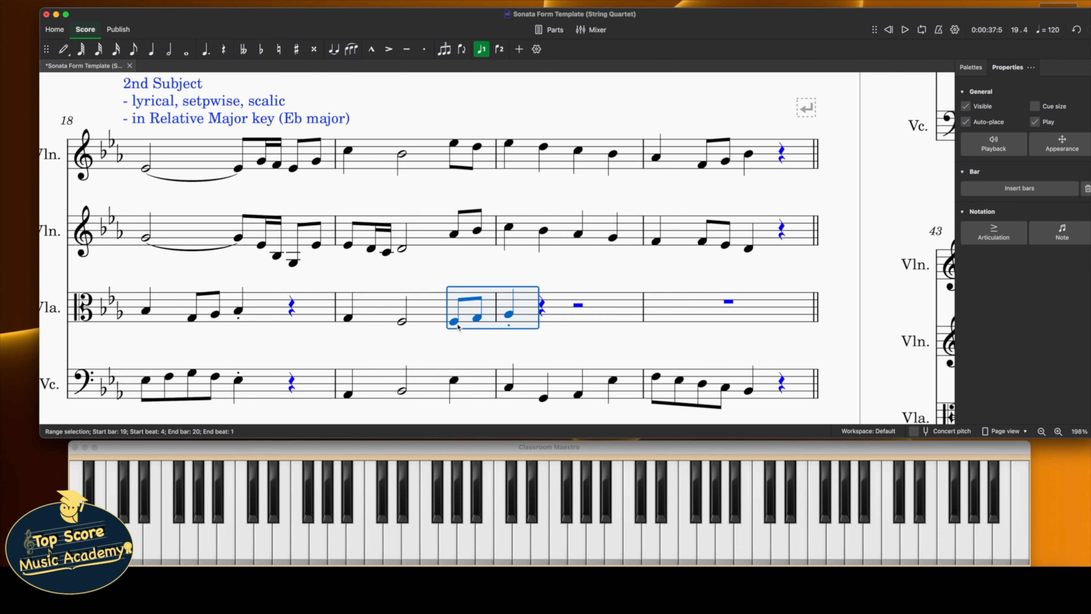
pyautogui.press('Down')
pyautogui.press('j')
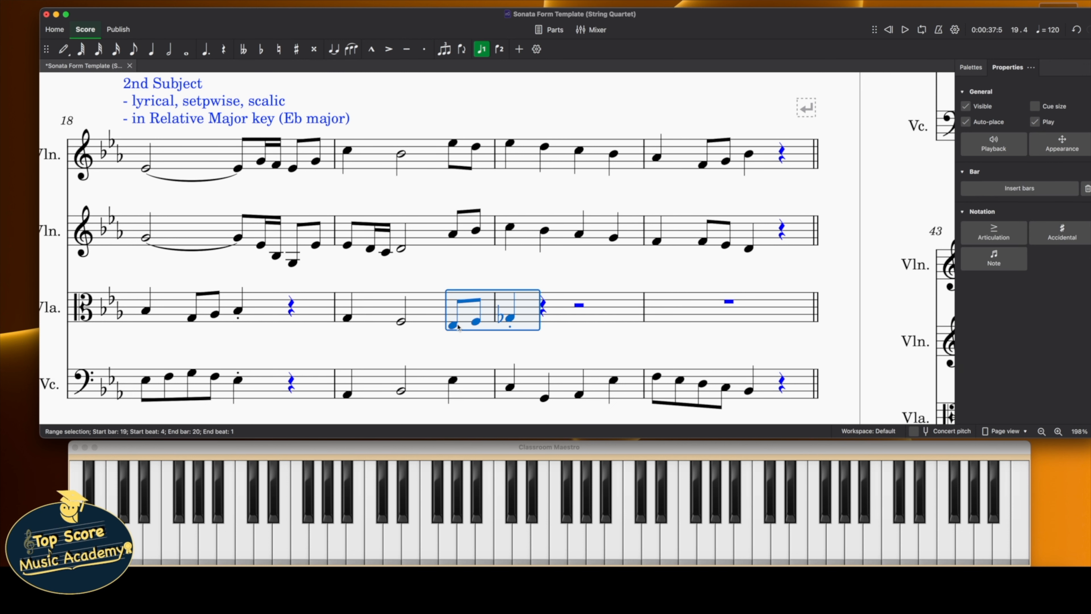
pyautogui.click(458, 326)
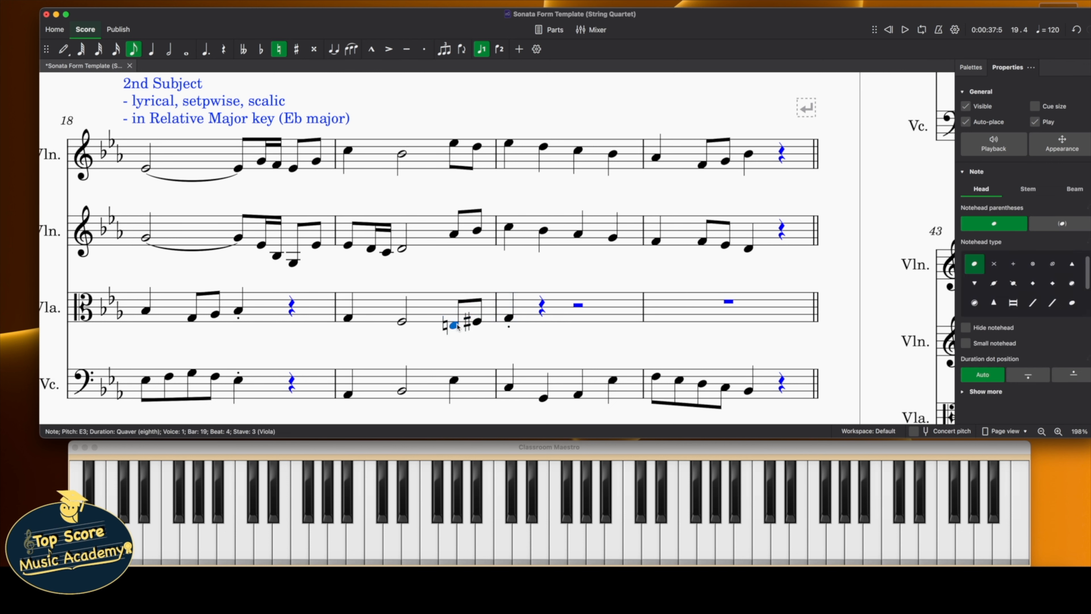
pyautogui.press('Down')
pyautogui.click(480, 327)
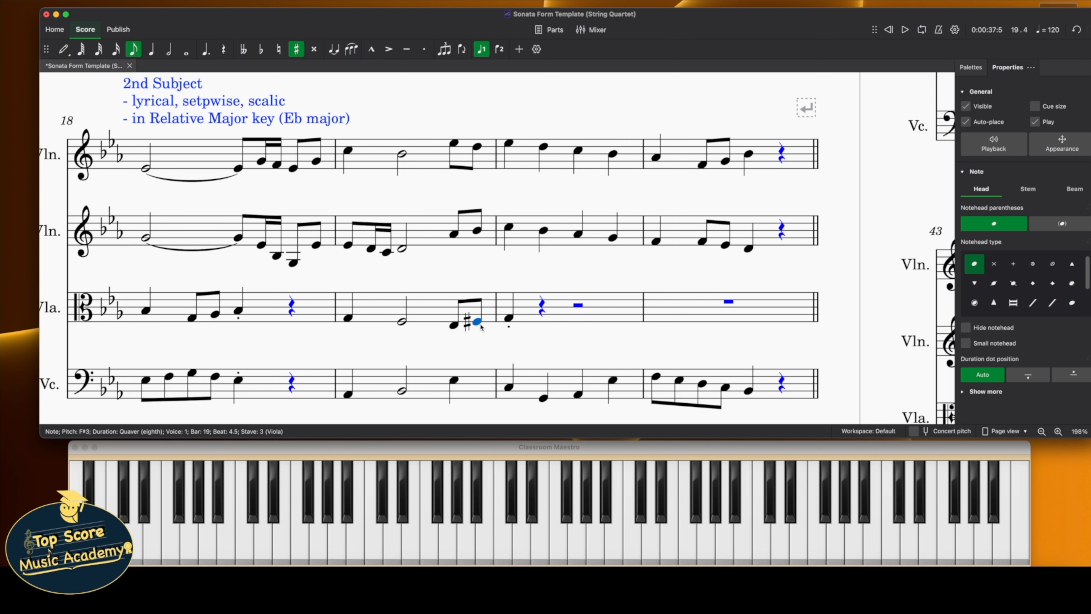
pyautogui.press('Down')
# Audition the lowered viola figure note by note, play it back from beat 4 of bar 19, and select the viola's first note in that bar
pyautogui.click(457, 326)
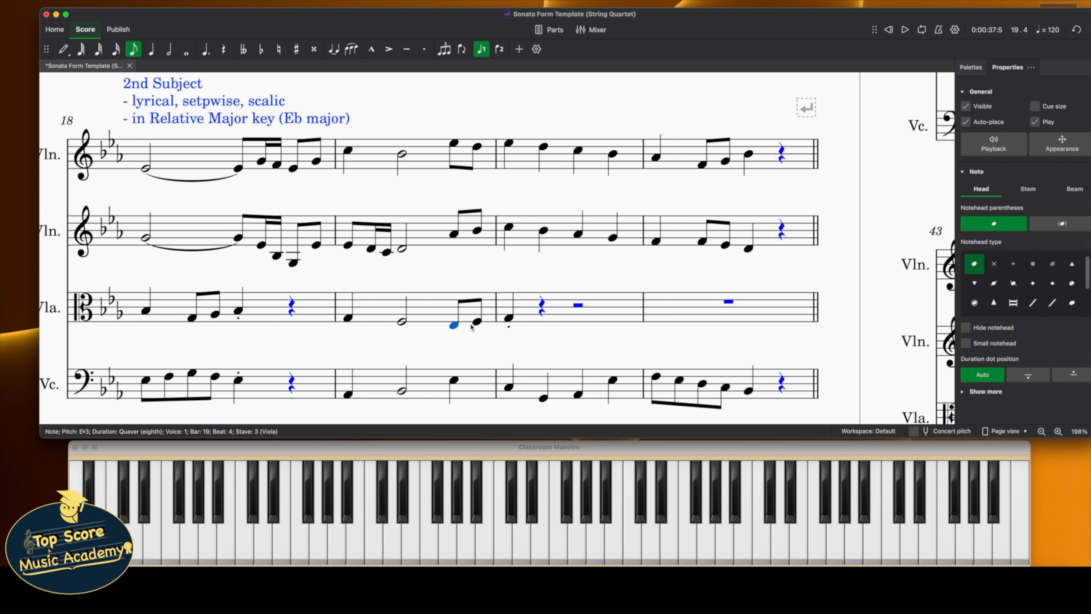
pyautogui.click(477, 323)
pyautogui.click(514, 321)
pyautogui.click(508, 319)
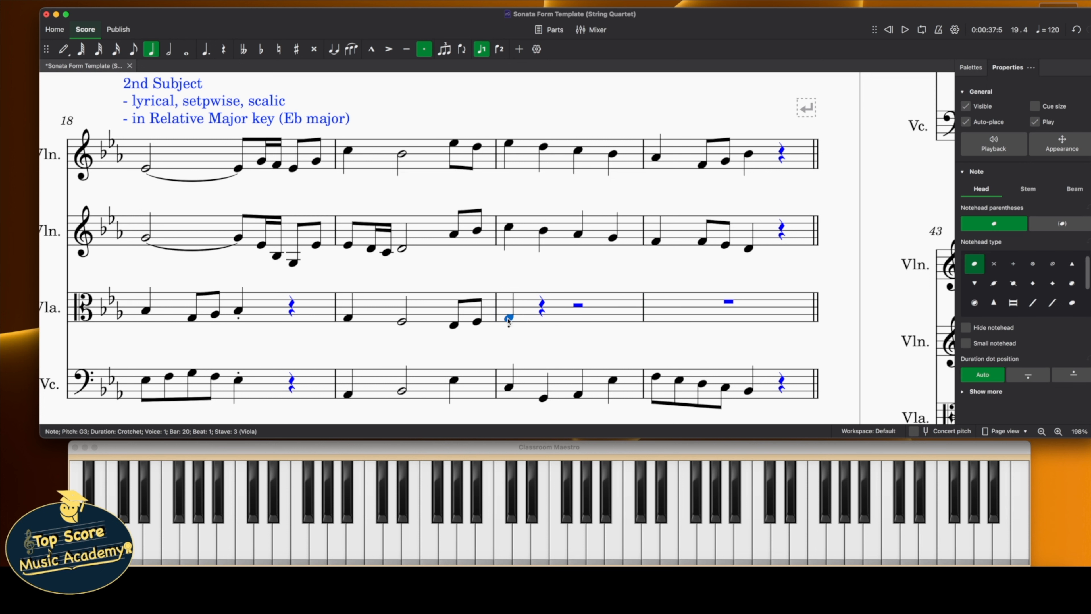
pyautogui.click(454, 330)
pyautogui.press('space')
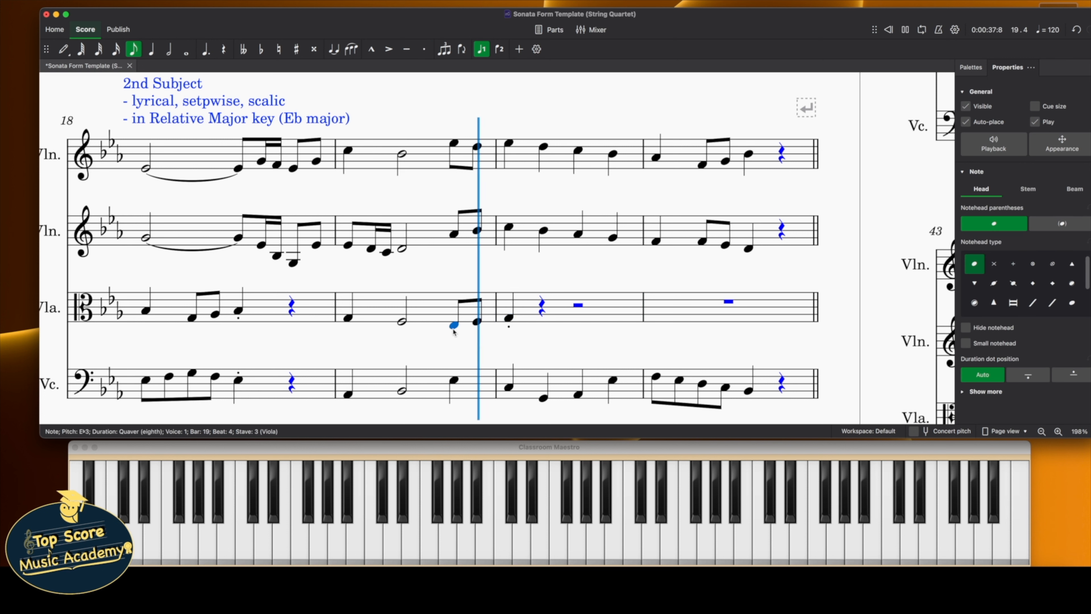
pyautogui.click(347, 320)
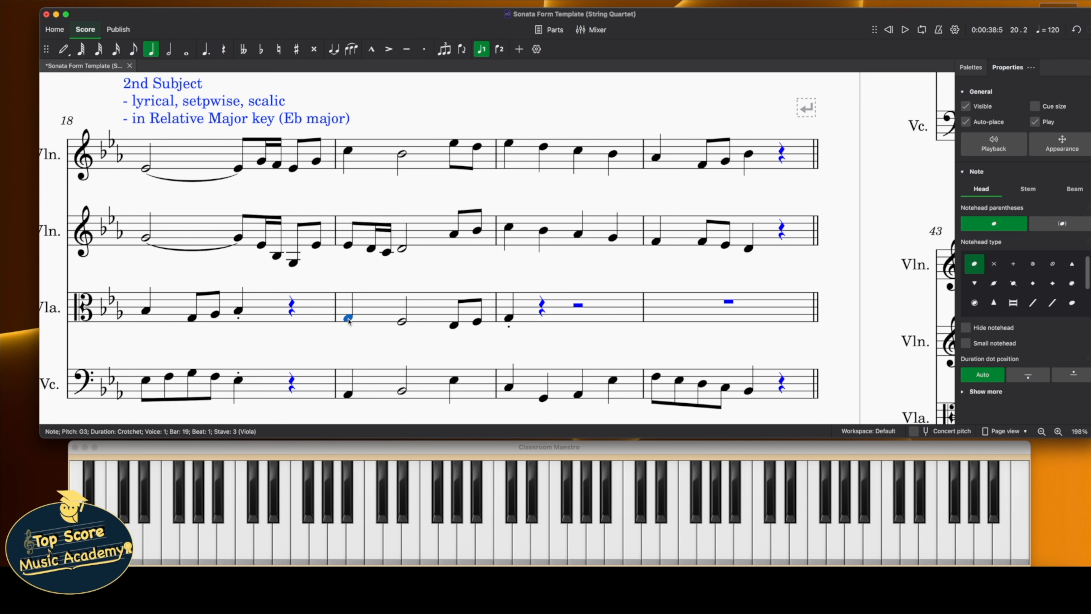
# Play back the quartet from bar 19 and check the parts against the chord numerals above
pyautogui.press('space')
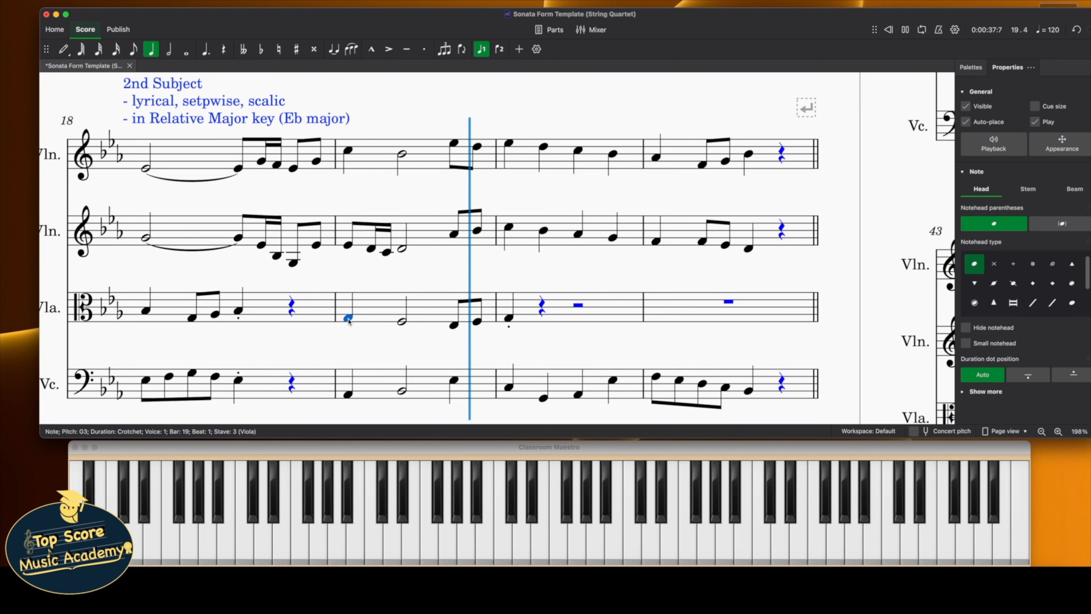
pyautogui.press('space')
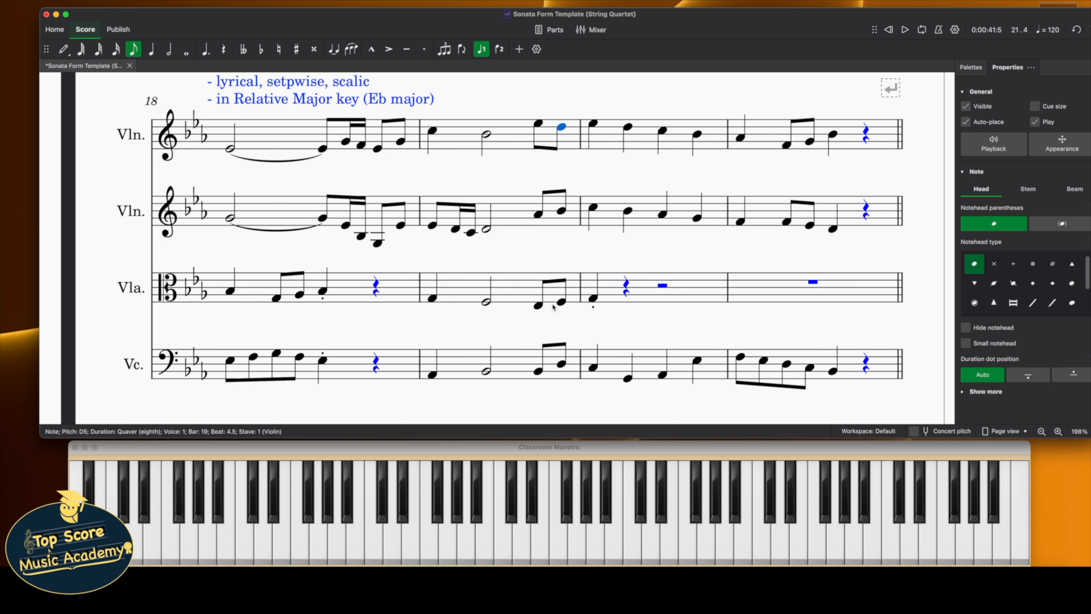
pyautogui.scroll(2, 511, 249)
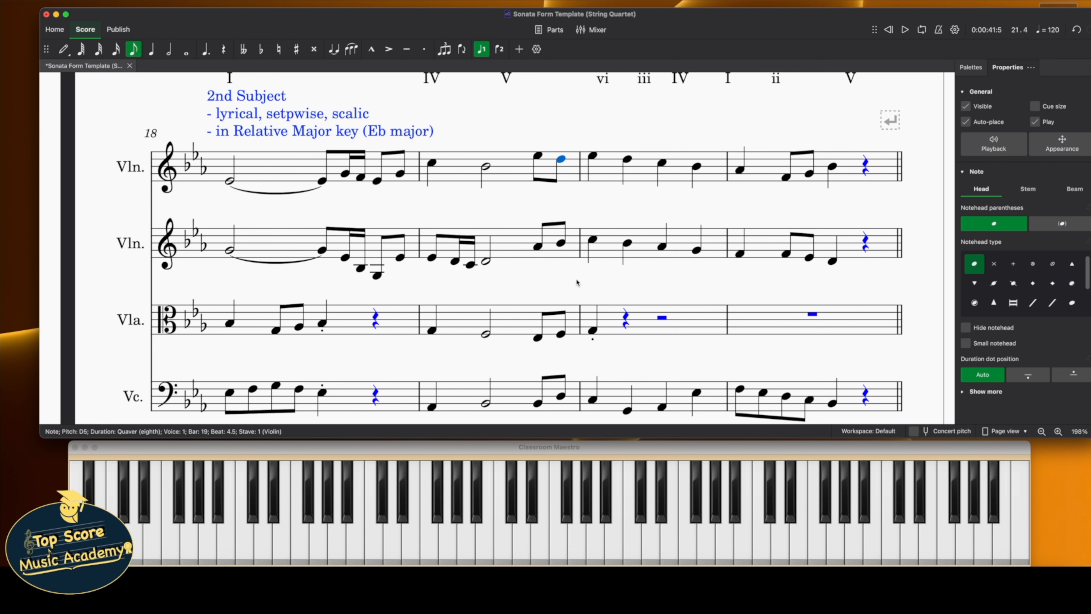
pyautogui.scroll(-3, 600, 208)
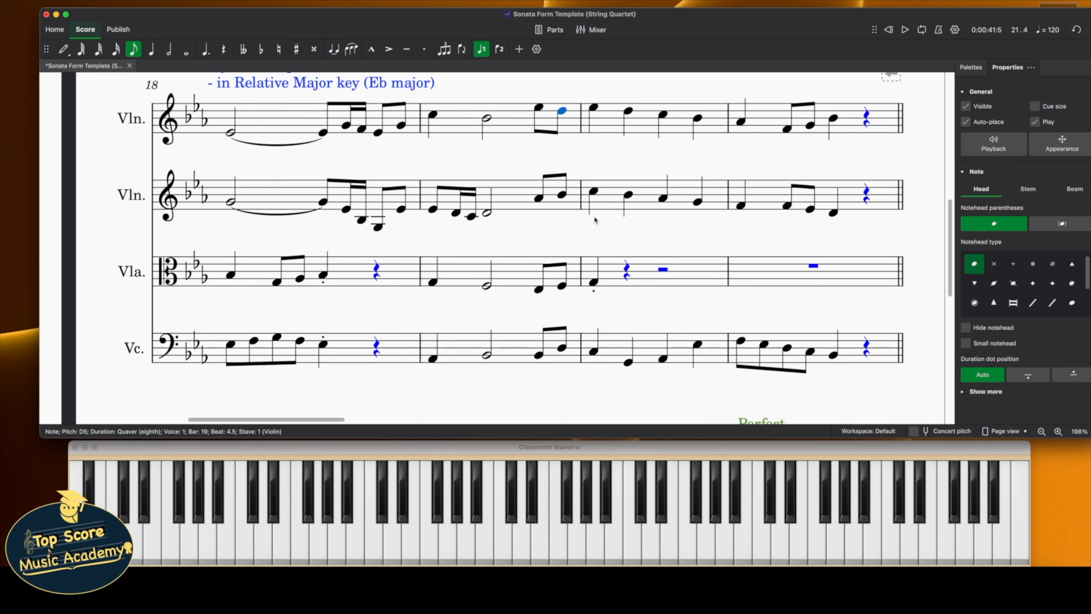
# Lower the cello's second quaver on beat 4 of bar 19 to B♭2 and play back from that beat
pyautogui.click(539, 355)
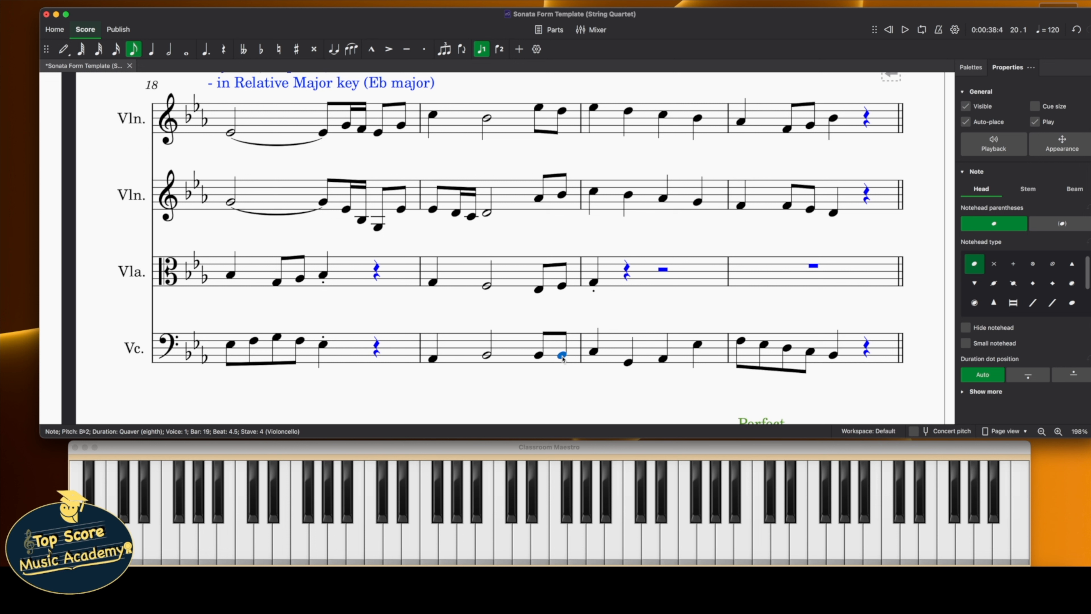
pyautogui.click(539, 355)
pyautogui.press('space')
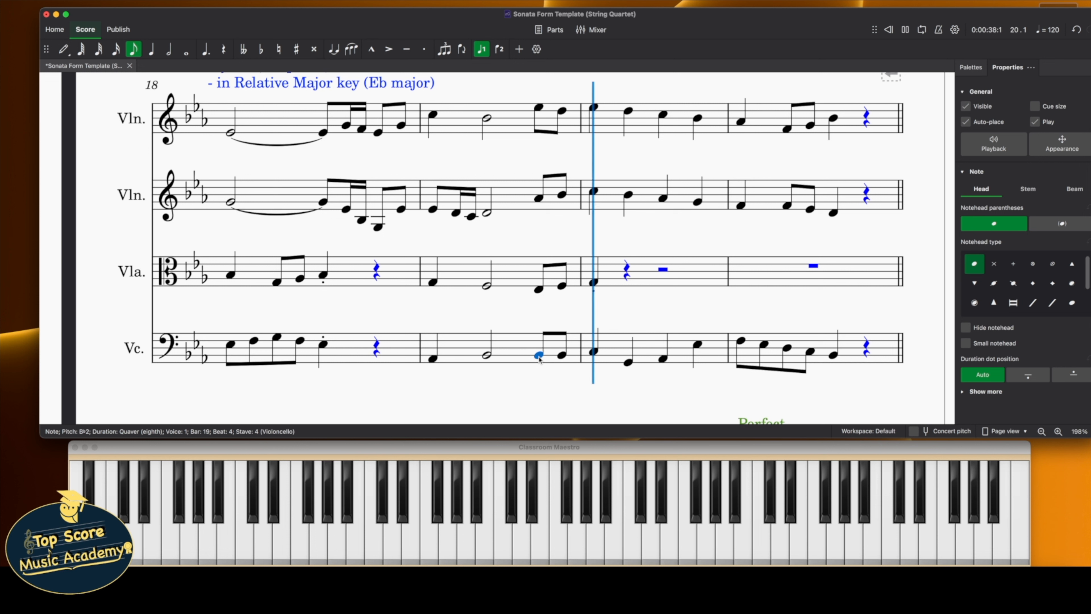
pyautogui.press('space')
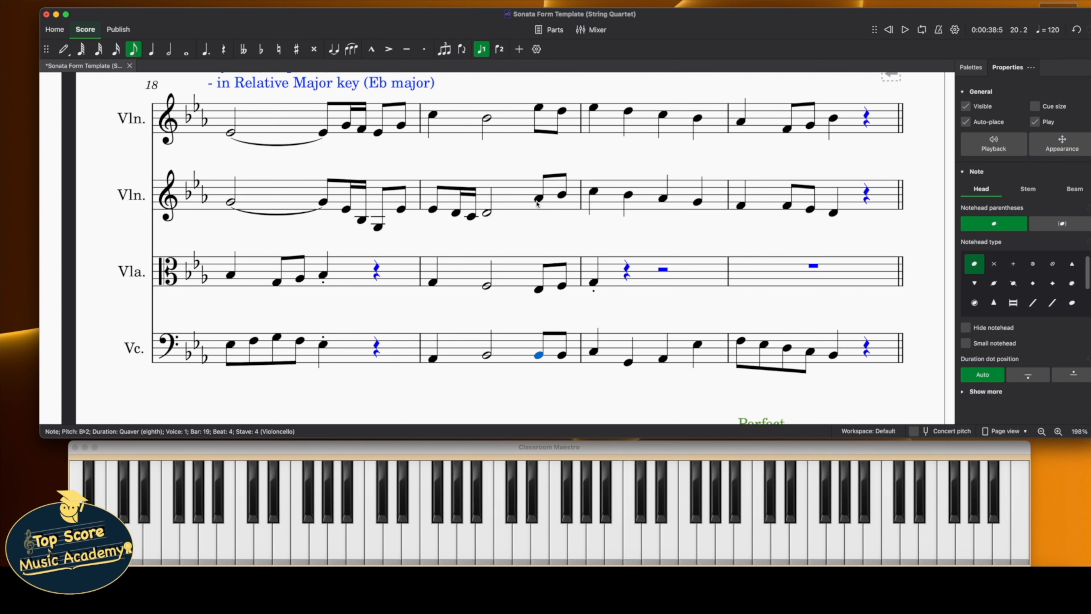
# Copy the viola's figure from beat 4 of bar 19 to the start of bar 20, raised to G3, A♭3 and B♭3
pyautogui.click(539, 288)
pyautogui.keyDown('shift'); pyautogui.click(594, 283); pyautogui.keyUp('shift')
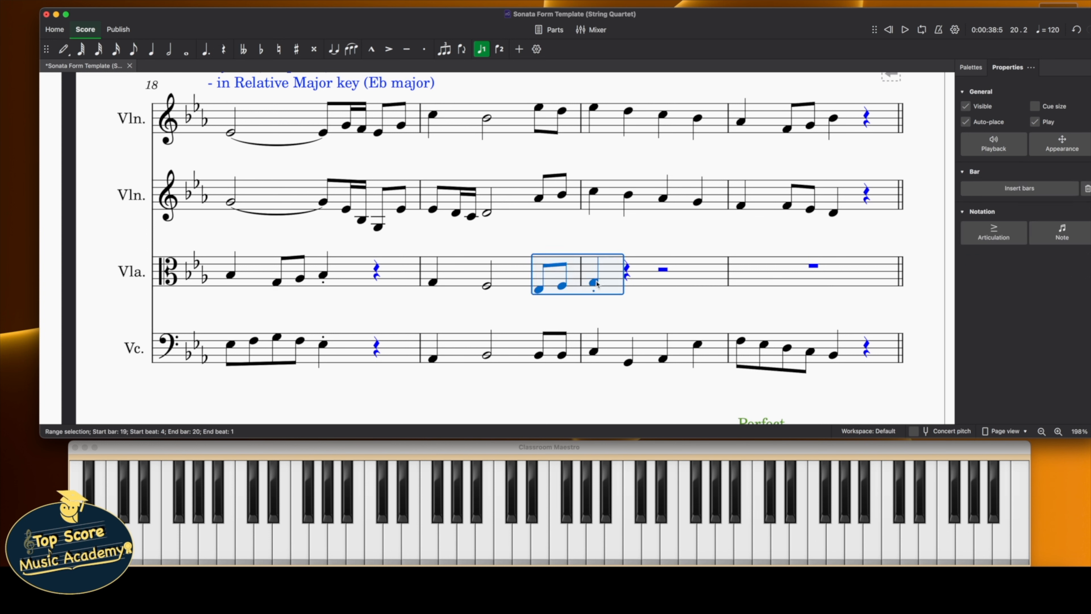
pyautogui.press('super+c')
pyautogui.click(594, 283)
pyautogui.press('super+v')
pyautogui.moveTo(587, 288); pyautogui.dragTo(589, 281)
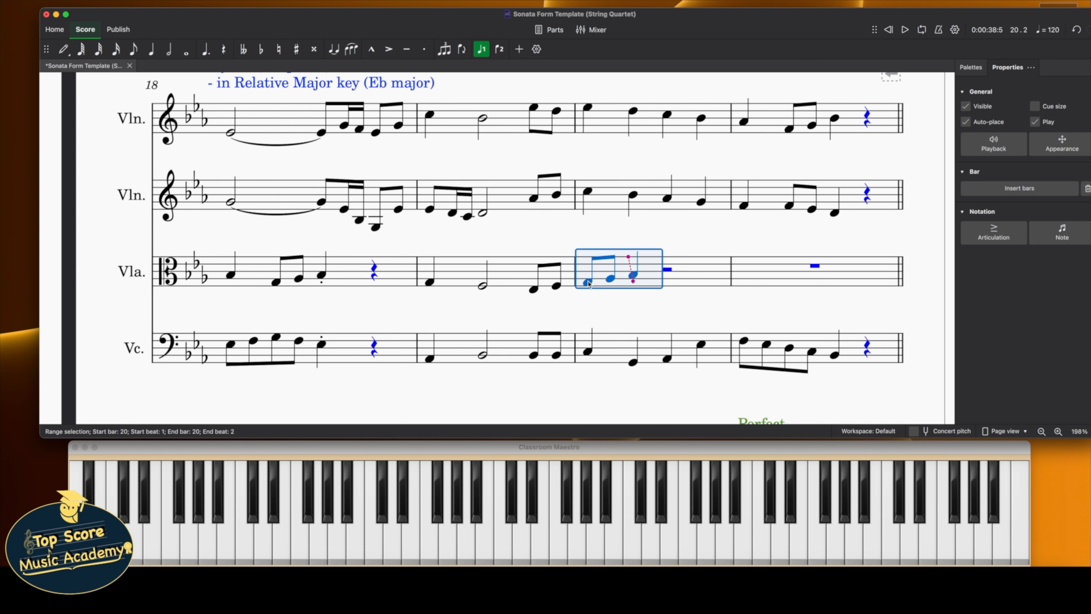
pyautogui.click(588, 282)
pyautogui.click(610, 279)
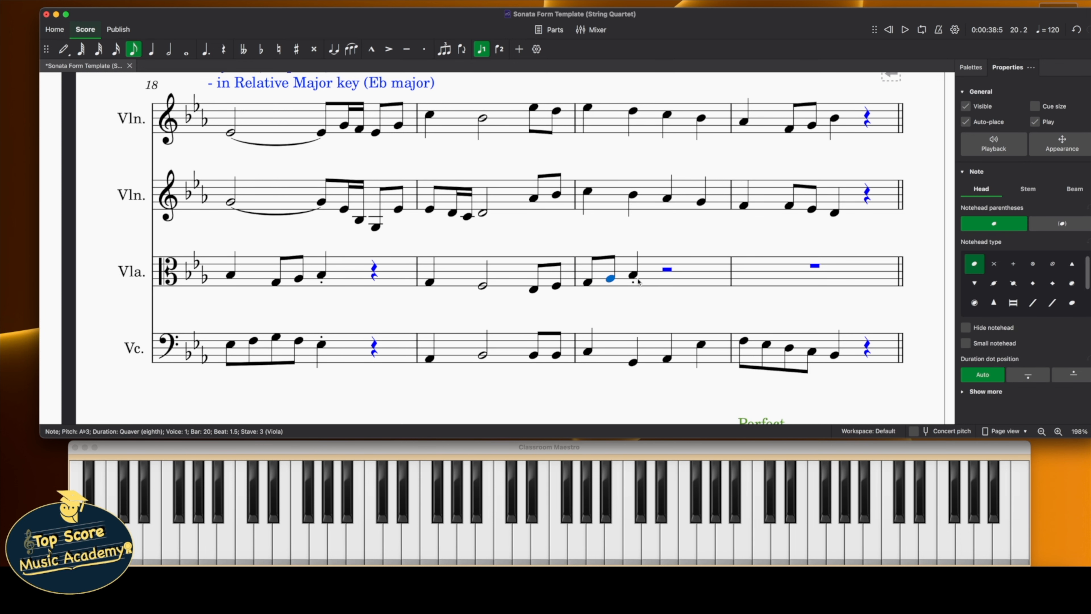
pyautogui.click(634, 275)
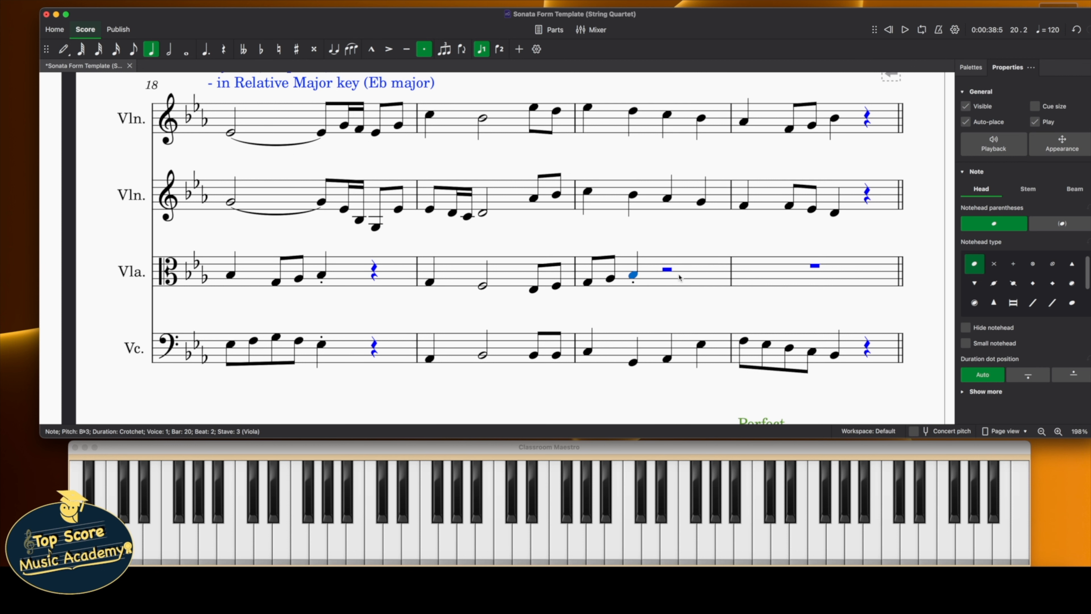
# Paste the viola figure E♭3, F3, G3 on beat 3 of bar 20 and audition its notes
pyautogui.click(667, 272)
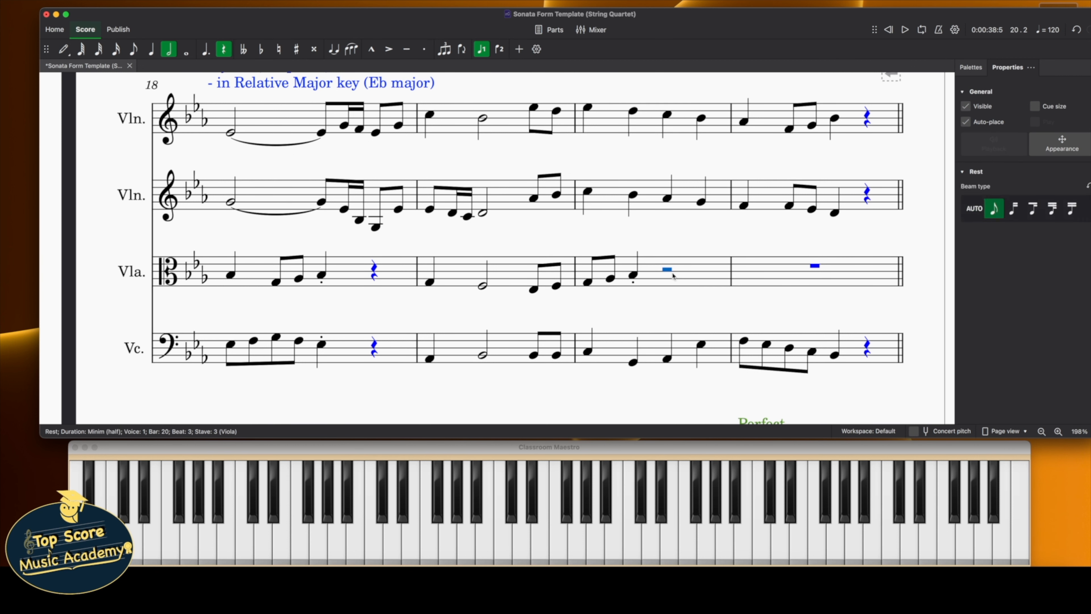
pyautogui.press('super+v')
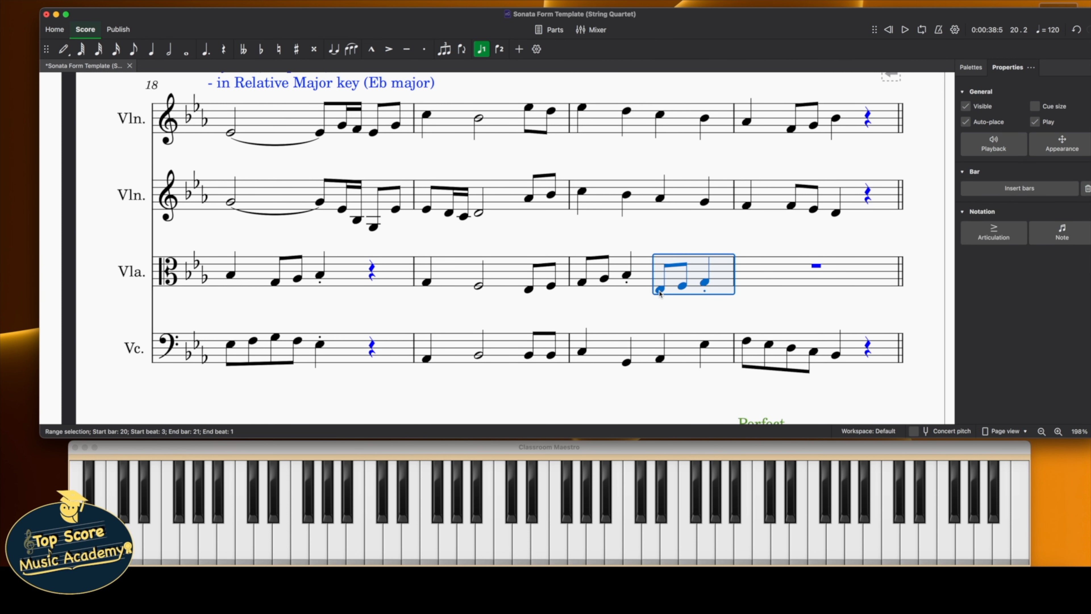
pyautogui.click(658, 291)
pyautogui.click(682, 288)
pyautogui.click(710, 286)
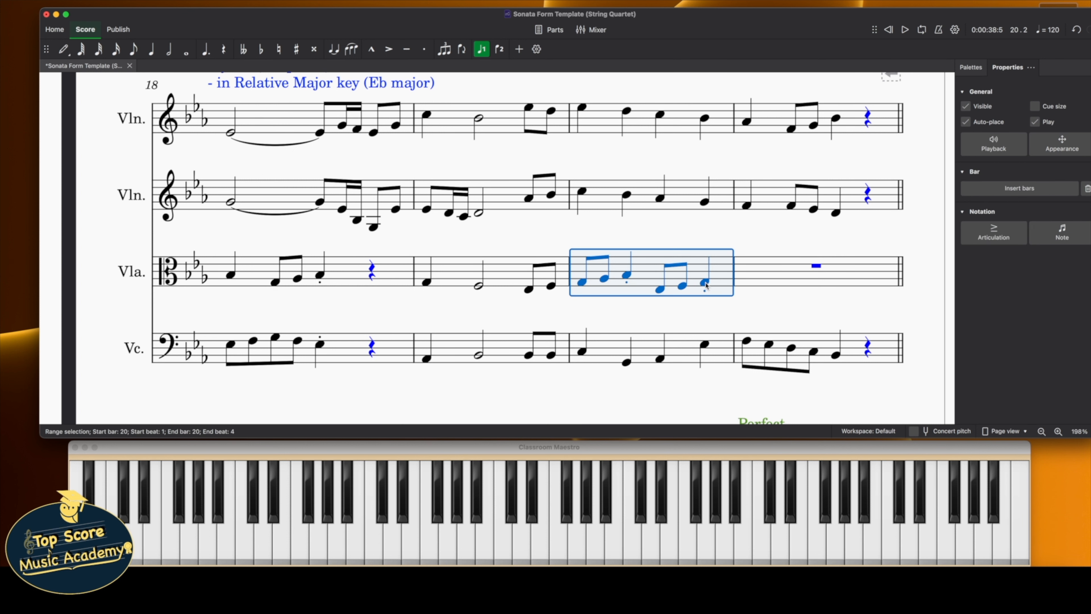
pyautogui.click(706, 285)
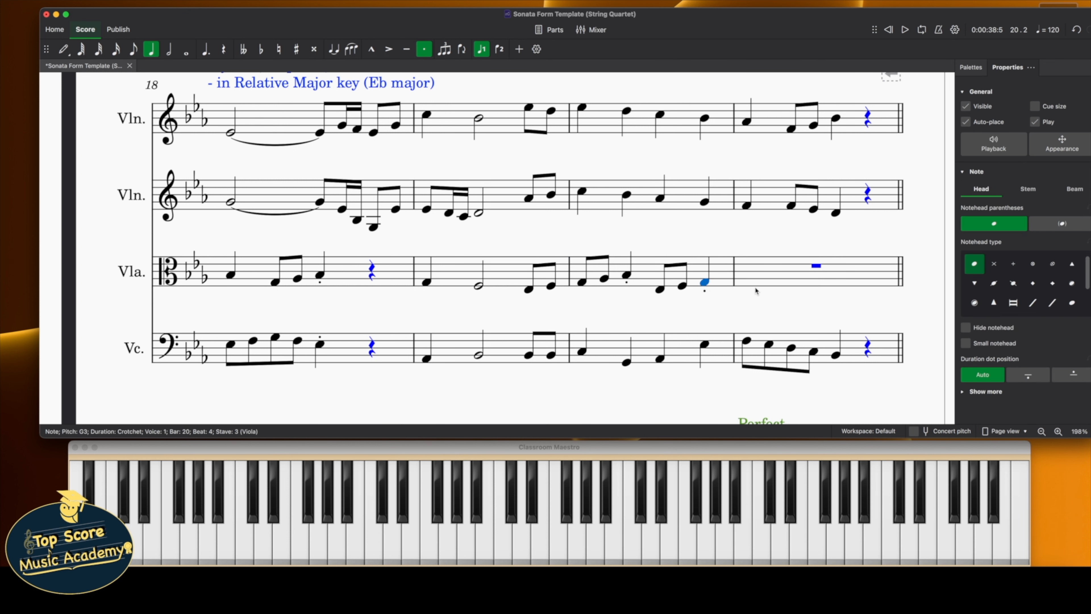
# Paste the viola figure at the start of bar 21 and lower it to C3, D3 and E♭3
pyautogui.click(819, 270)
pyautogui.press('super+v')
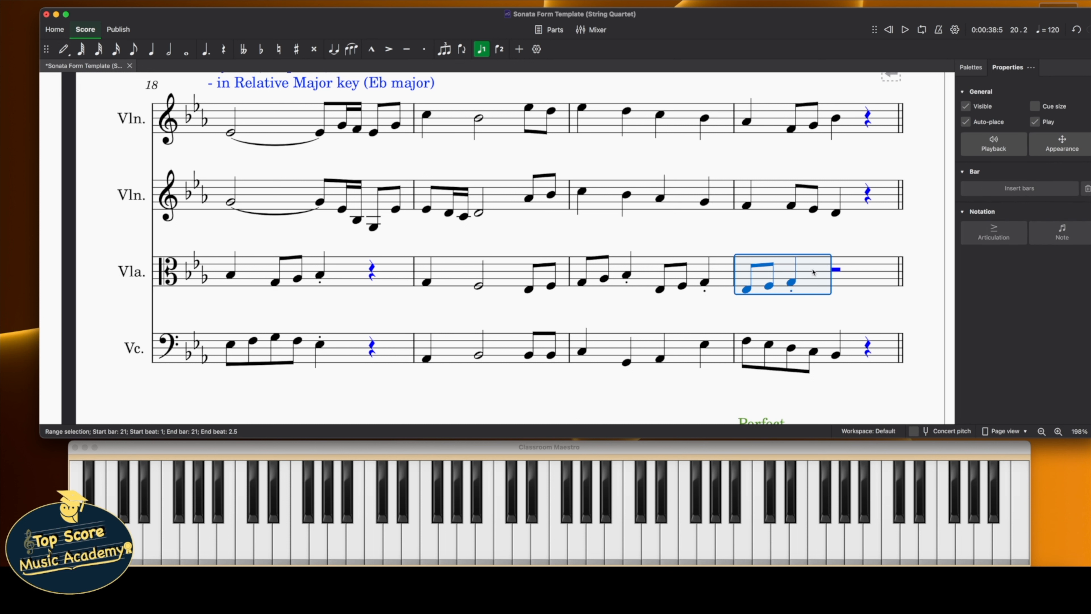
pyautogui.press('Down')
pyautogui.click(745, 296)
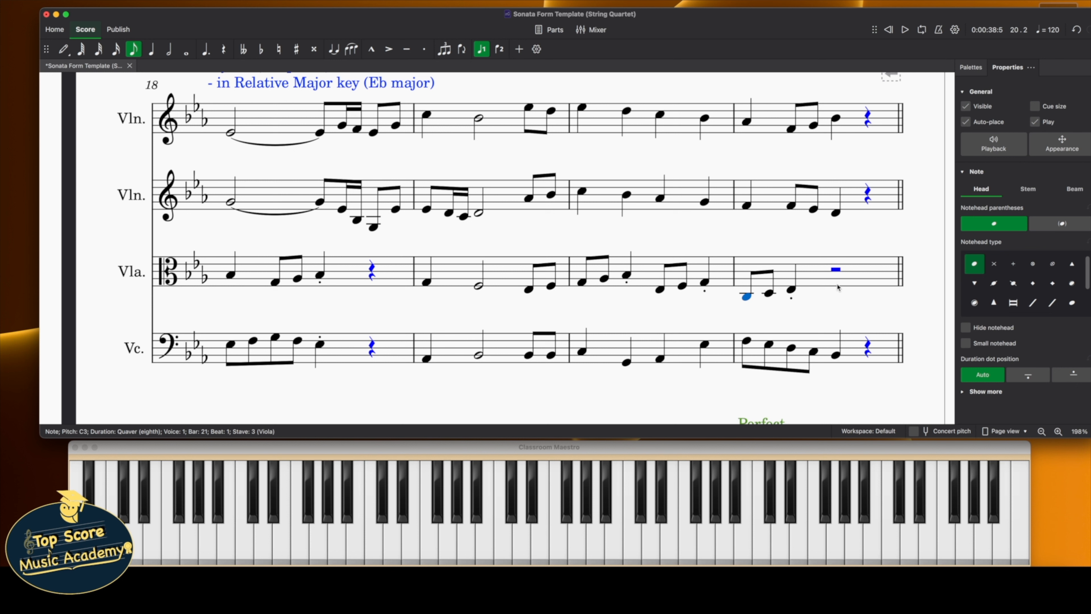
# Rework the viola's bar 21 into a C3 crotchet, D3 and E♭3 quavers, and an F3 crotchet on beat 3
pyautogui.click(150, 49)
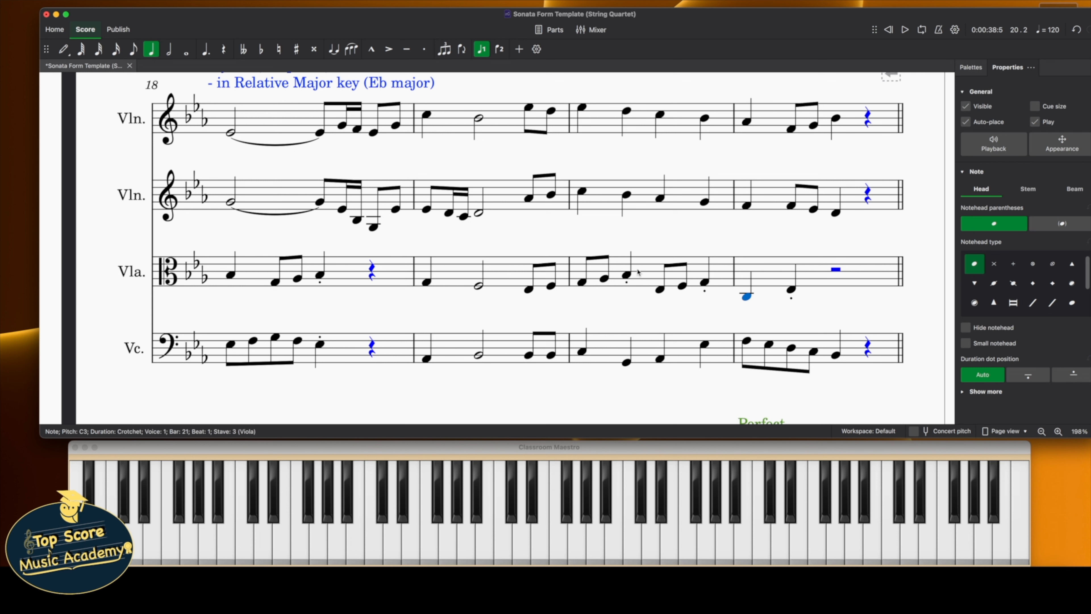
pyautogui.click(790, 293)
pyautogui.click(133, 49)
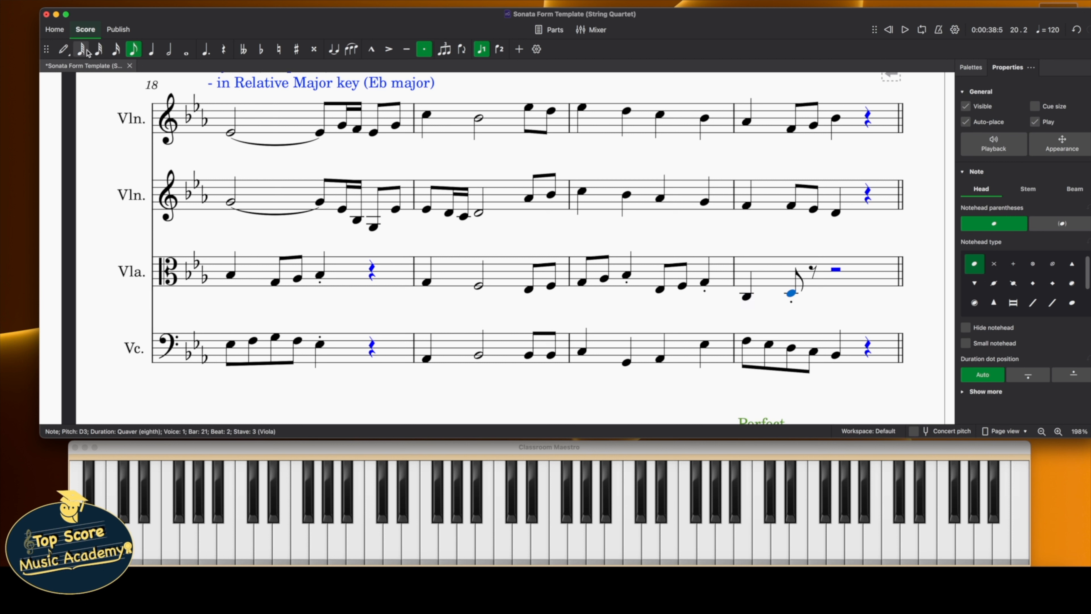
pyautogui.click(63, 49)
pyautogui.click(749, 295)
pyautogui.click(813, 289)
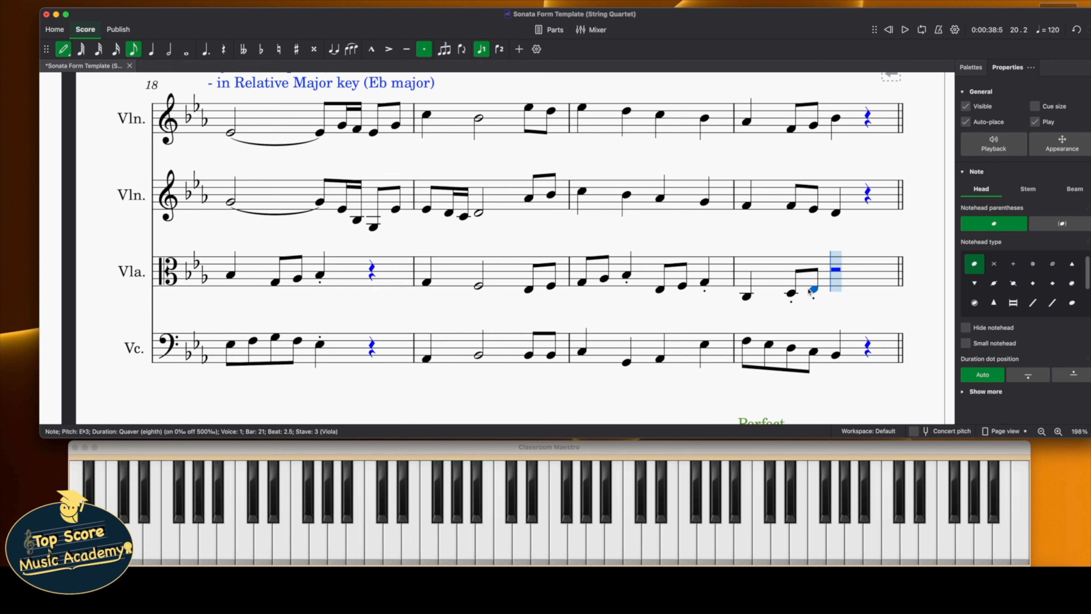
pyautogui.click(152, 49)
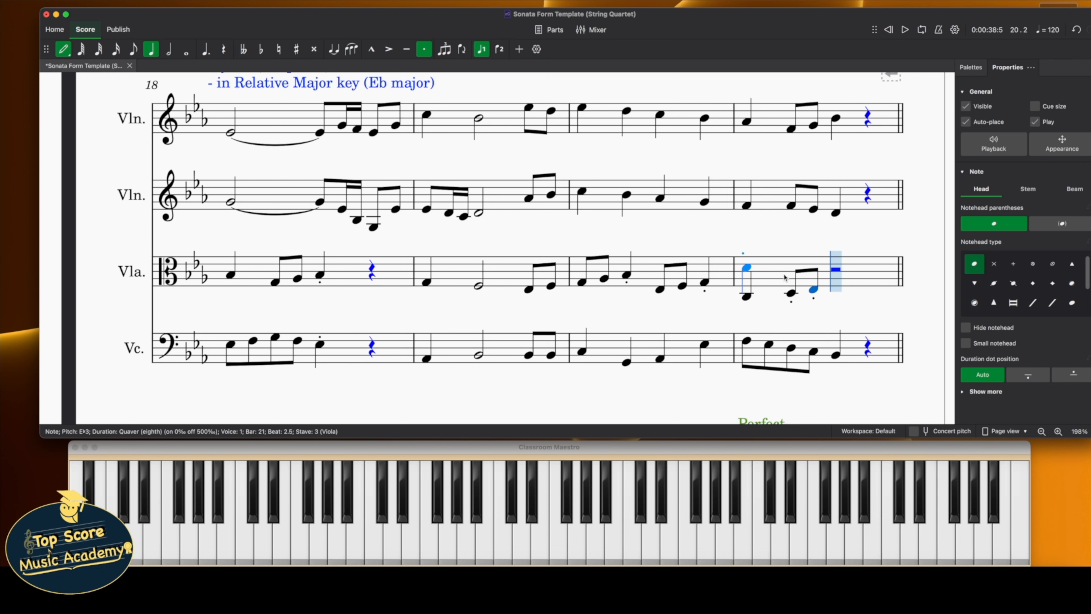
pyautogui.click(836, 286)
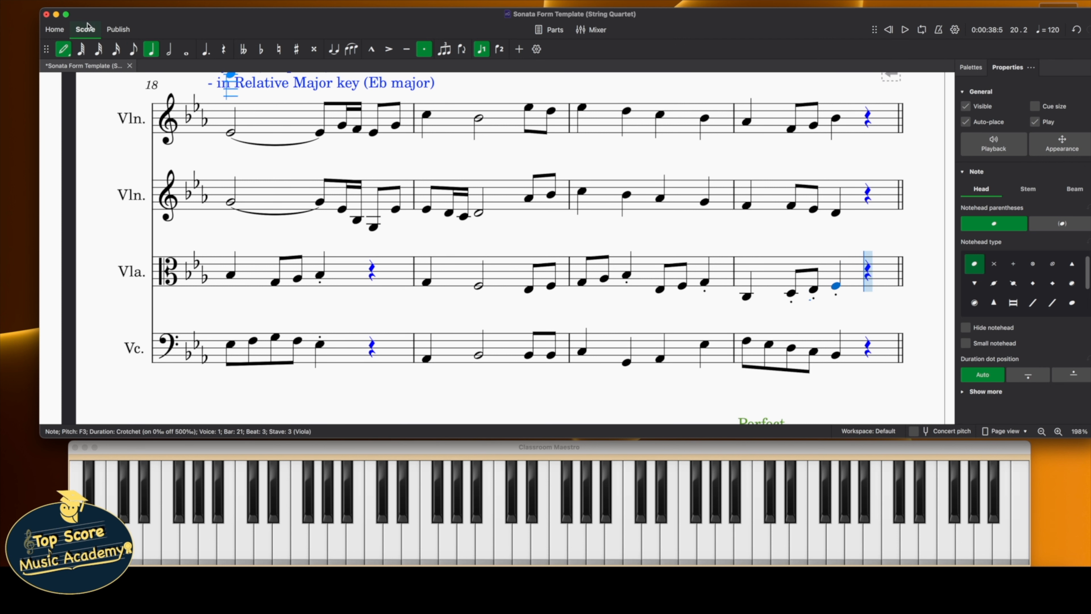
pyautogui.click(63, 49)
# Remove the staccato dots from the viola notes in bars 20 and 21
pyautogui.scroll(3, 849, 198)
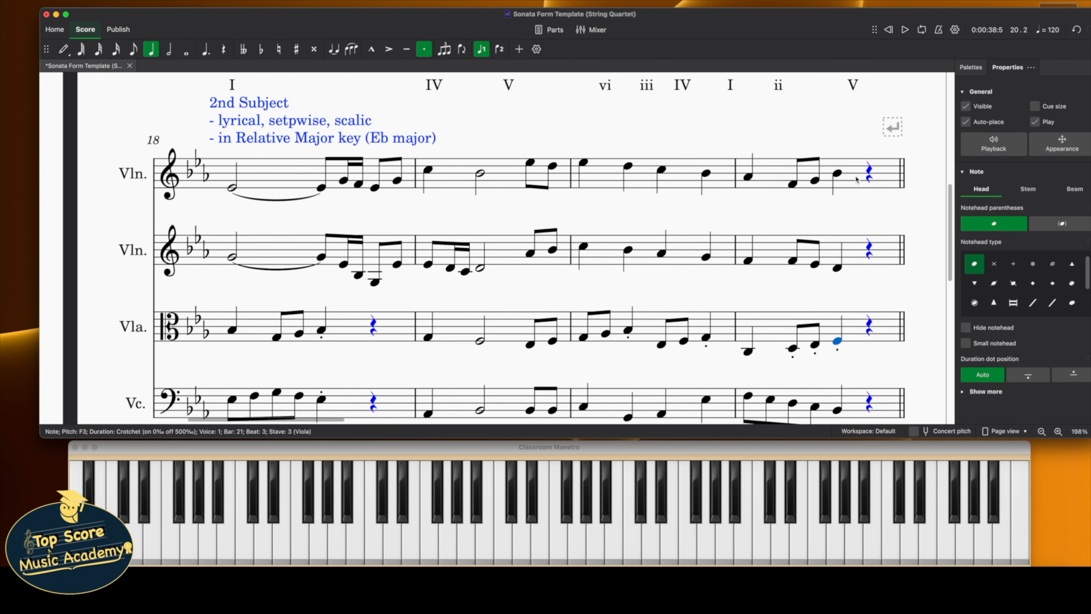
pyautogui.scroll(-3, 853, 165)
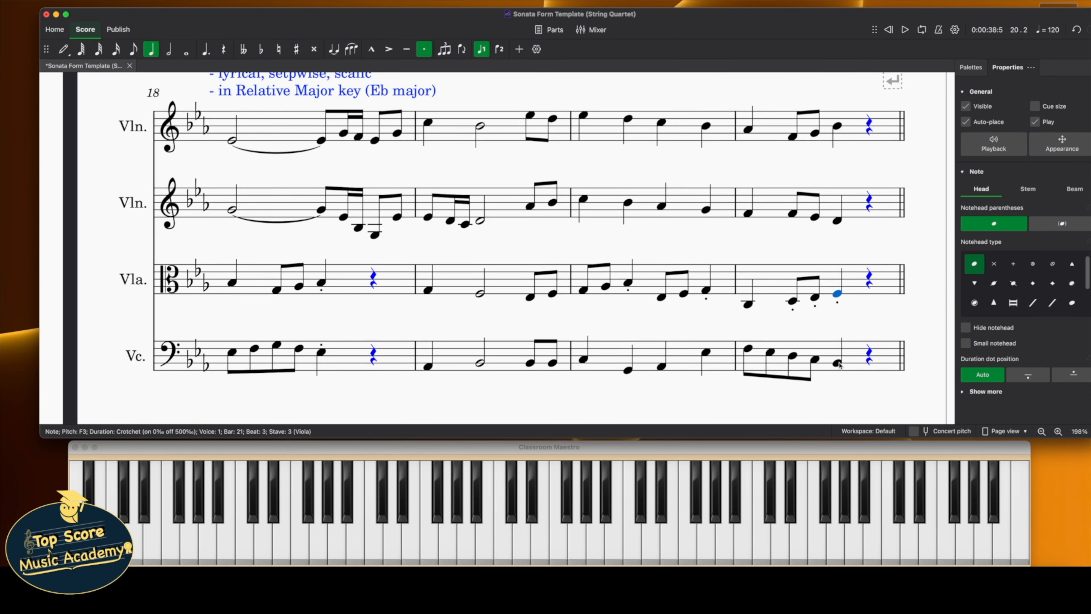
pyautogui.click(837, 302)
pyautogui.press('Delete')
pyautogui.click(814, 306)
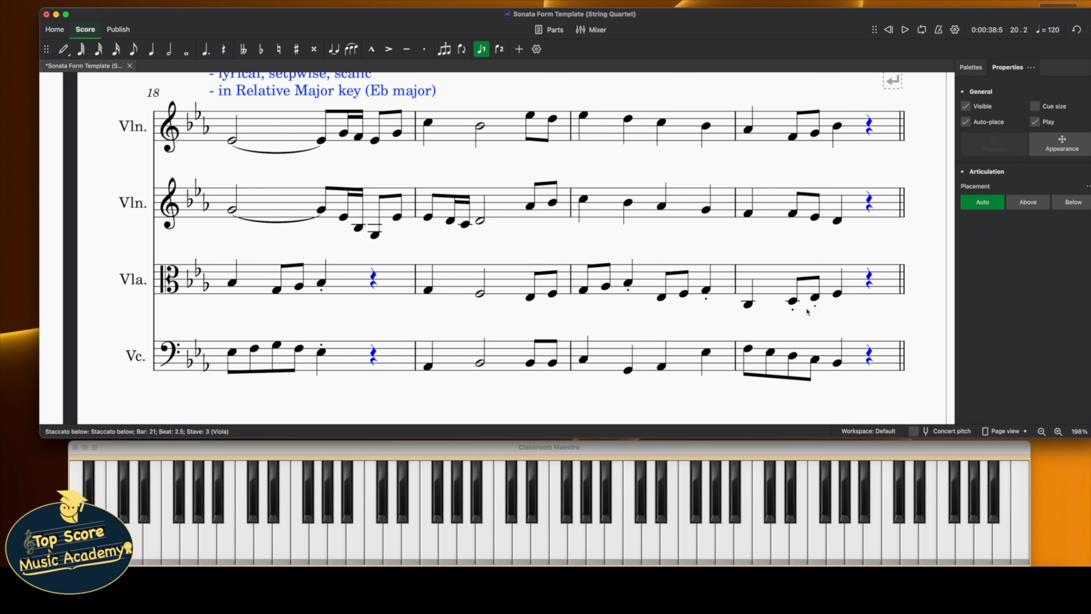
pyautogui.press('Delete')
pyautogui.click(793, 310)
pyautogui.press('Delete')
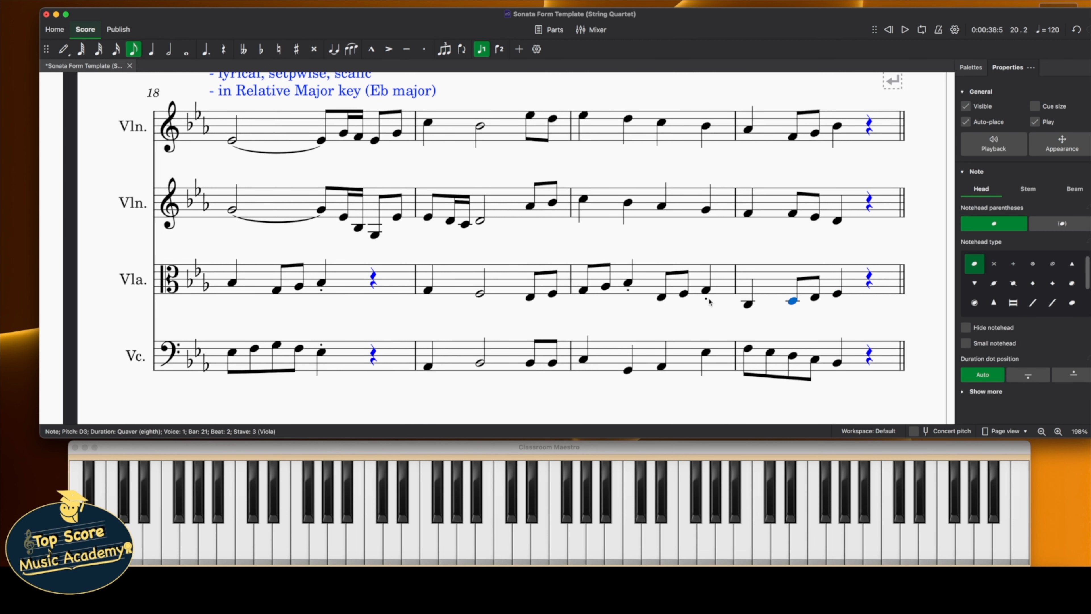
pyautogui.click(707, 299)
pyautogui.press('Delete')
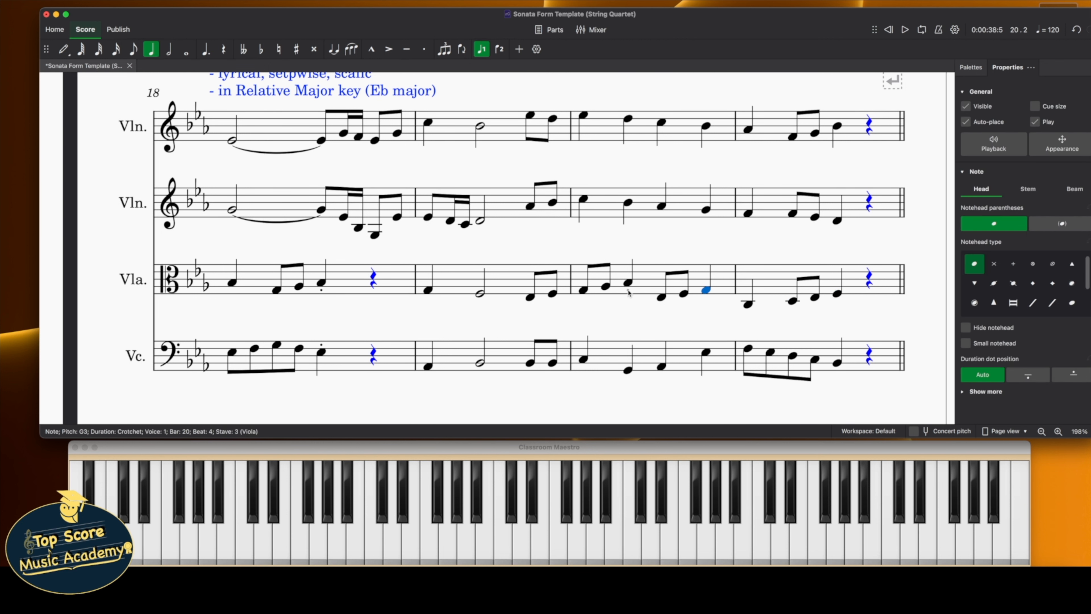
pyautogui.click(628, 292)
pyautogui.press('Delete')
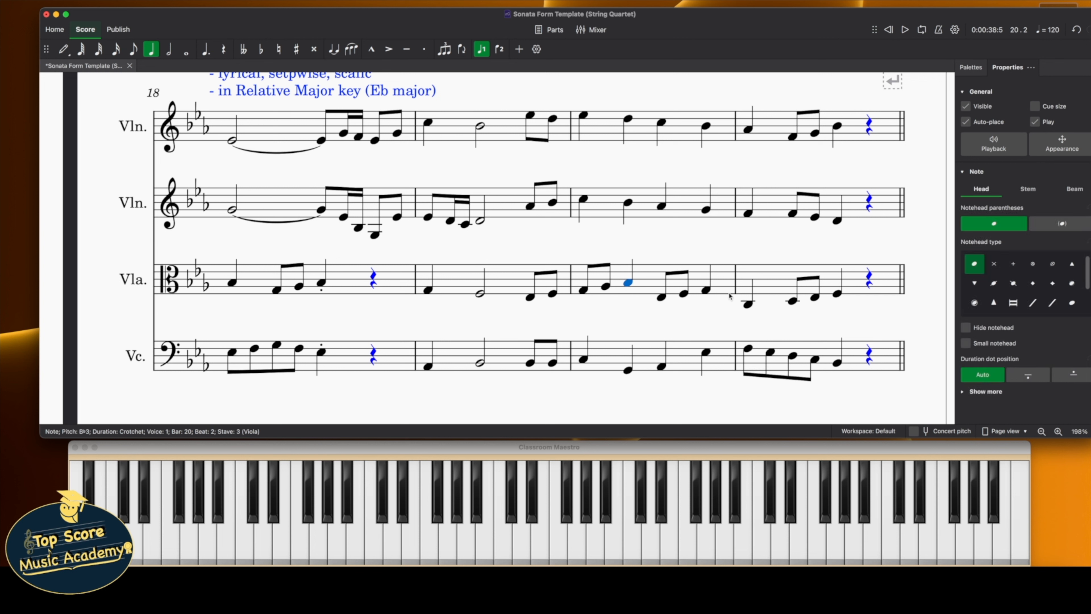
# Audition the viola's notes in bar 20 one by one
pyautogui.click(585, 295)
pyautogui.press('Right')
pyautogui.press('Right')
pyautogui.press('Right')
pyautogui.press('Right')
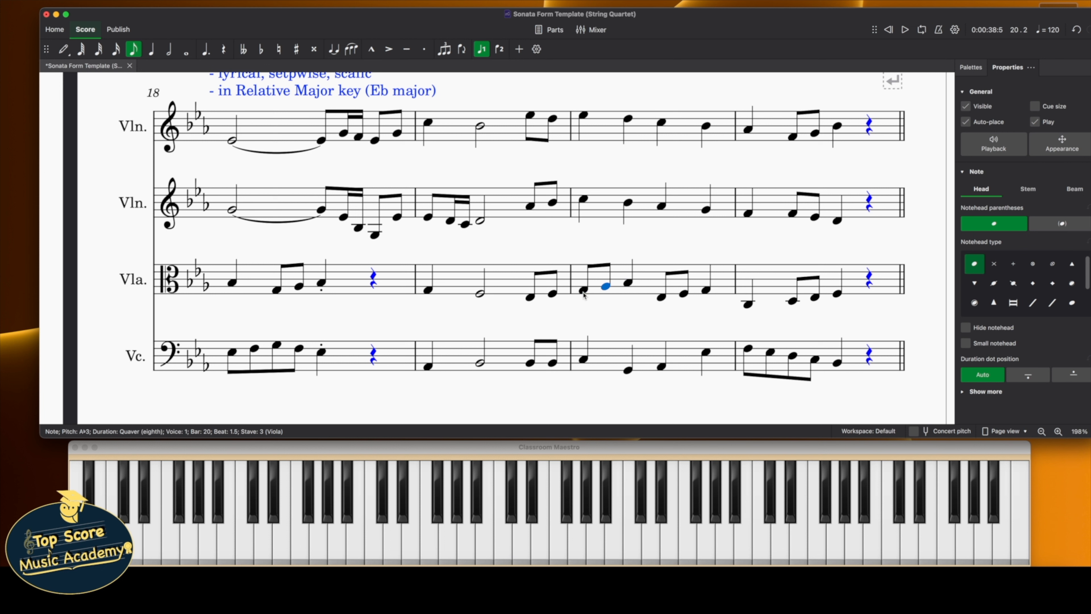
pyautogui.press('Right')
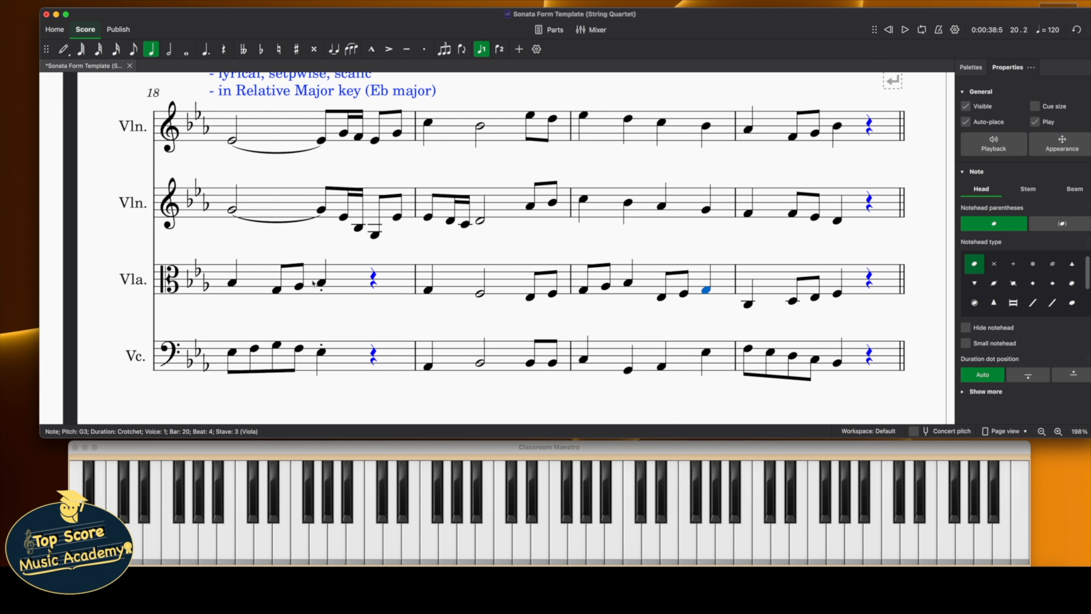
# Select the viola's bar 18 and play back the full 2nd Subject from there
pyautogui.click(231, 282)
pyautogui.press('n')
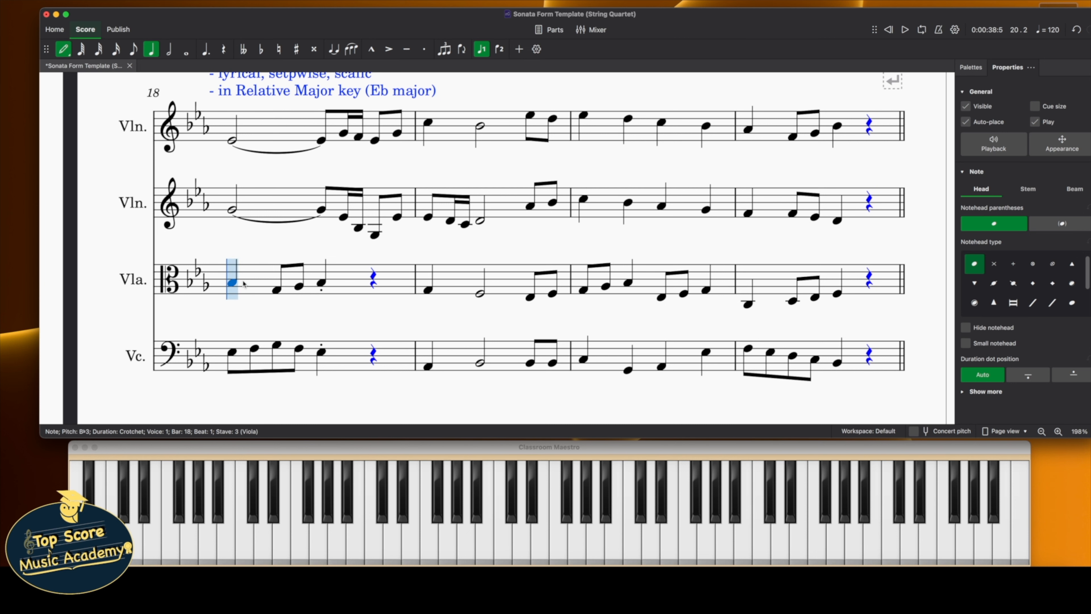
pyautogui.click(65, 54)
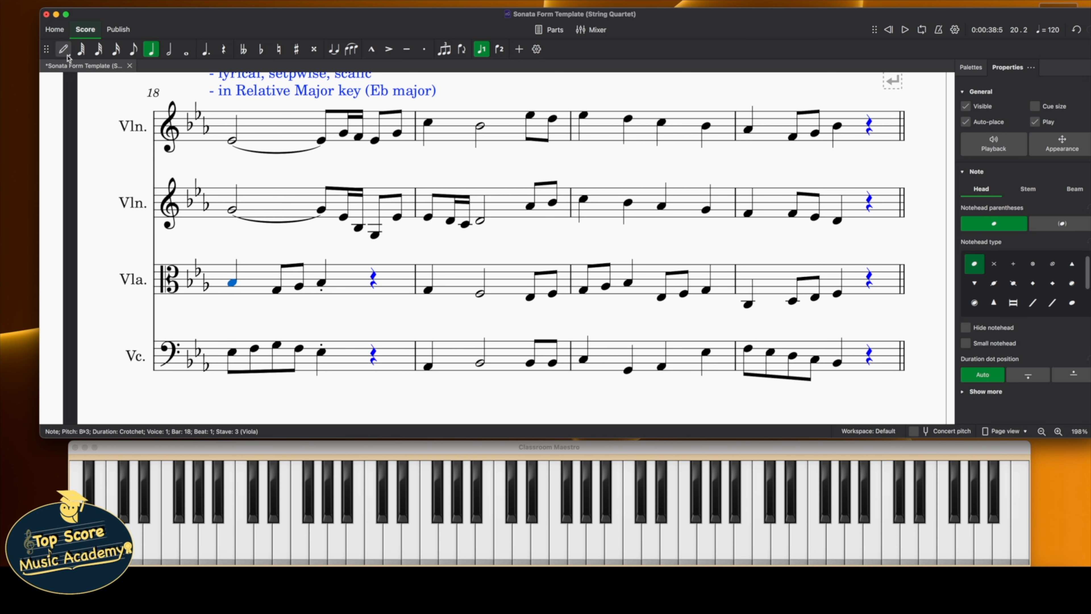
pyautogui.click(248, 273)
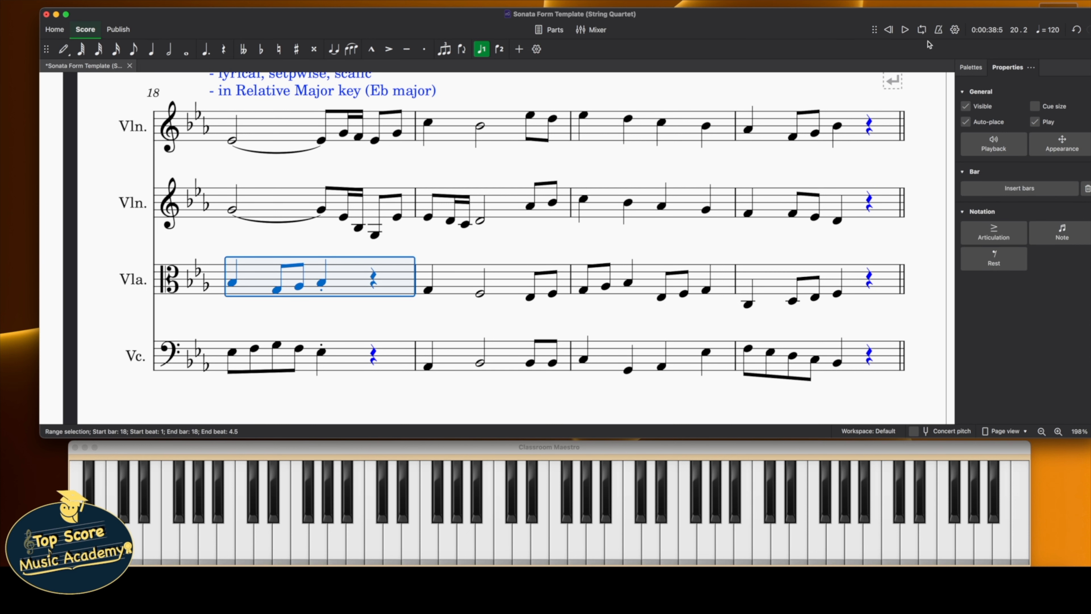
pyautogui.click(906, 32)
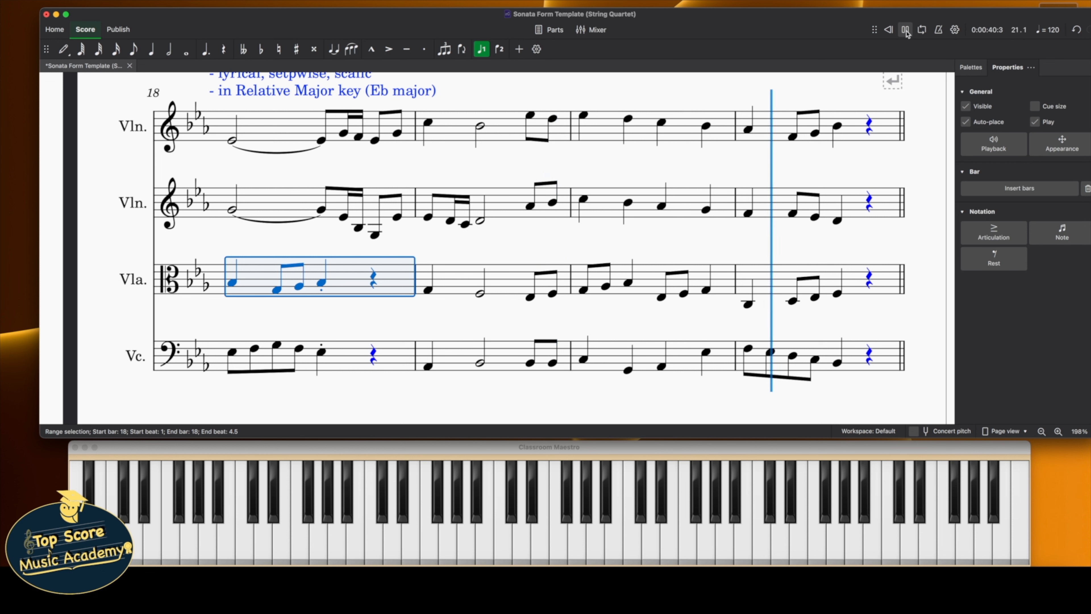
pyautogui.click(906, 32)
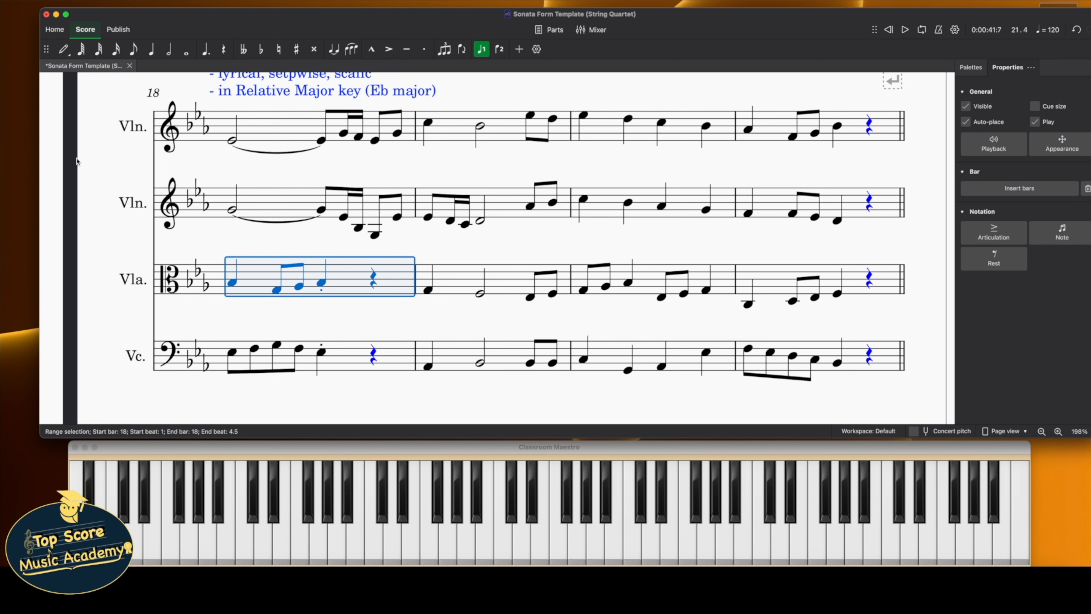
# Set a playback loop over bars 18 to 21 on all four staves and listen to the 2nd Subject
pyautogui.click(921, 31)
pyautogui.click(288, 133)
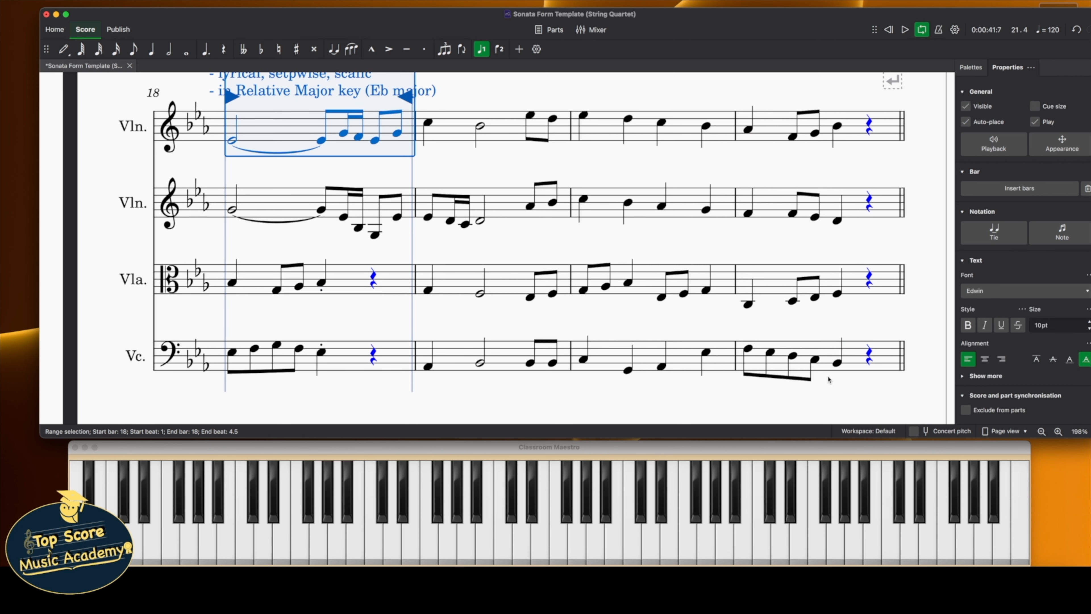
pyautogui.keyDown('shift'); pyautogui.click(890, 361); pyautogui.keyUp('shift')
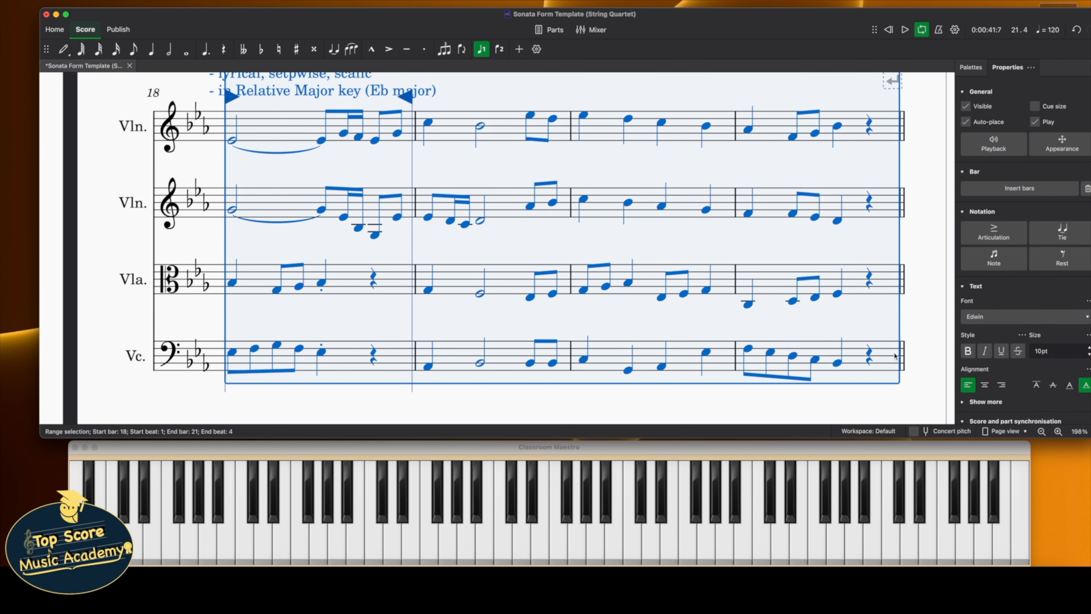
pyautogui.click(921, 31)
pyautogui.click(922, 31)
pyautogui.click(922, 31)
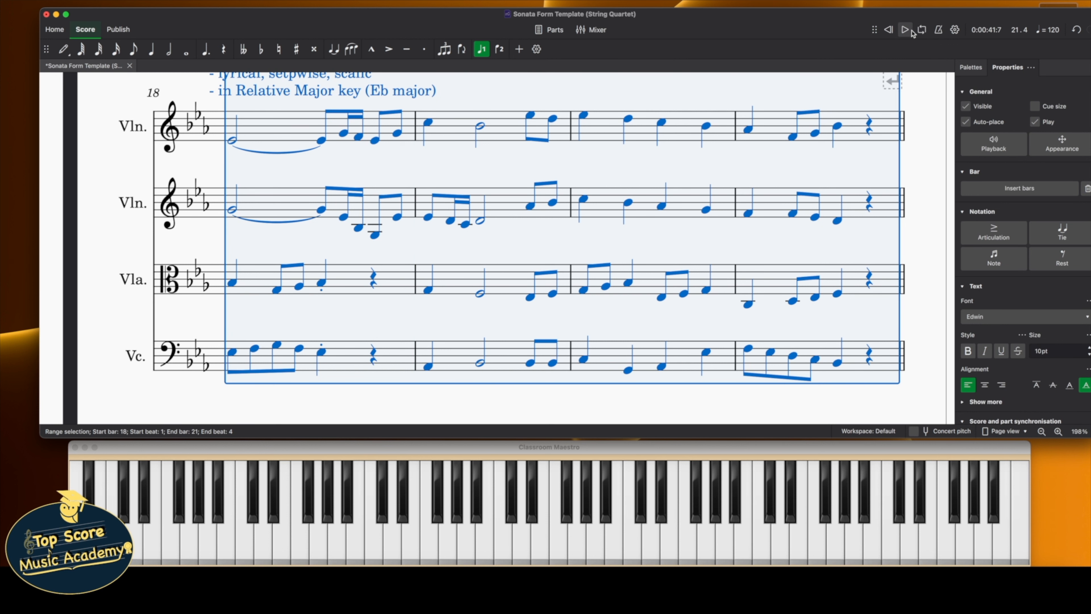
pyautogui.click(920, 31)
pyautogui.click(905, 31)
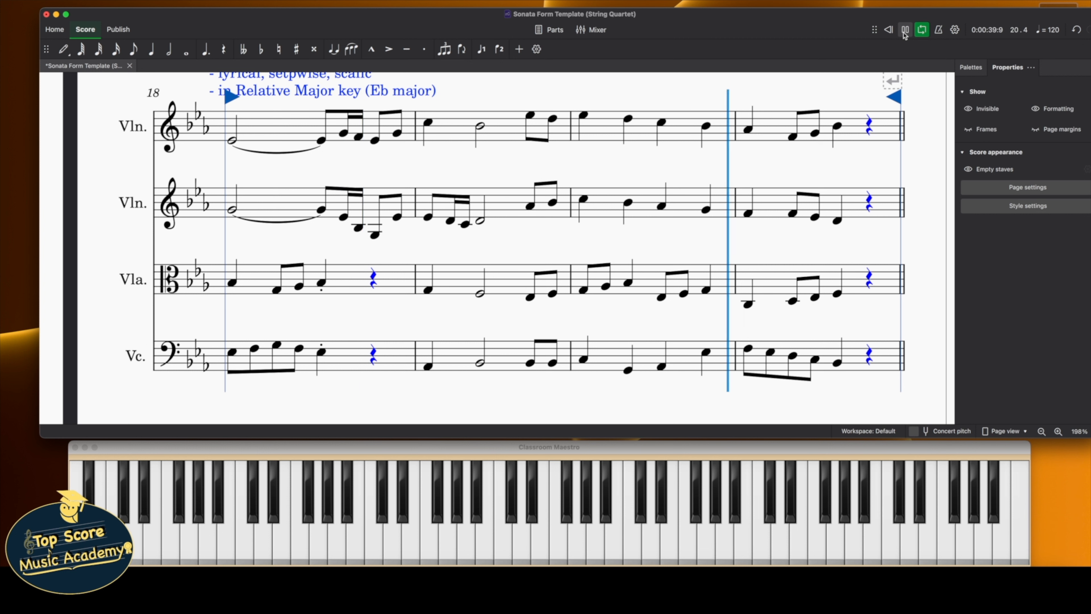
pyautogui.click(904, 35)
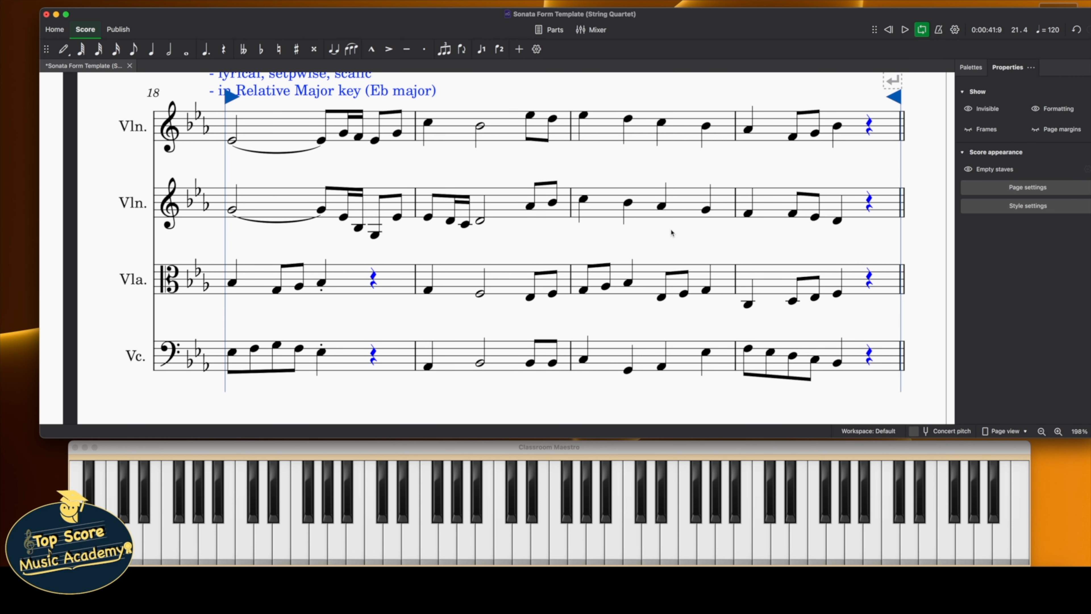
# Turn off loop playback and play the score from the 1st Subject in bar 1
pyautogui.hscroll(-5, 673, 232)
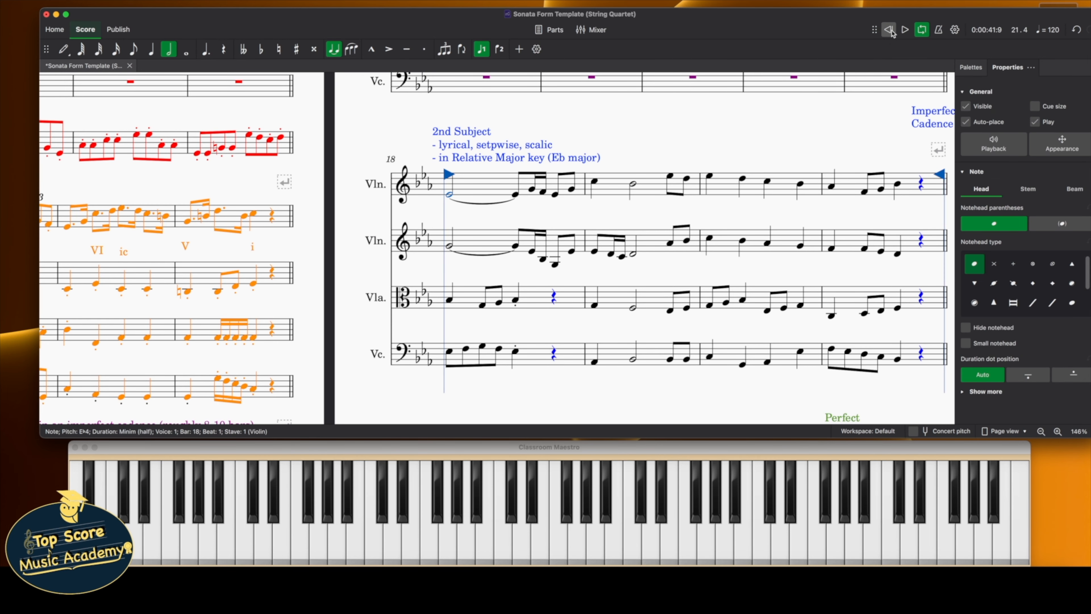
pyautogui.hscroll(-12, 433, 113)
pyautogui.scroll(3, 433, 113)
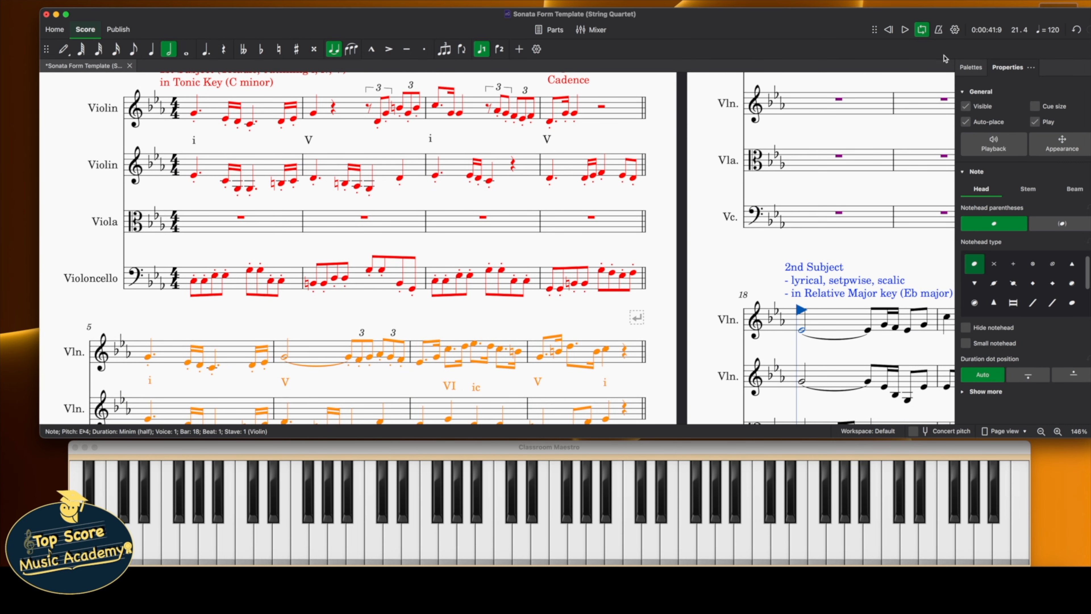
pyautogui.click(922, 29)
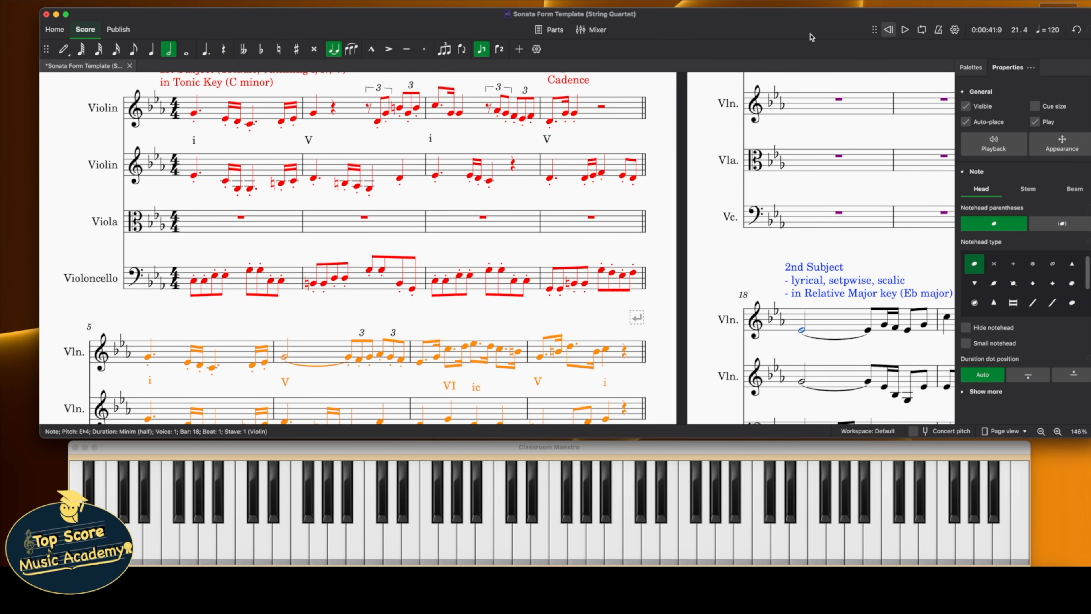
pyautogui.click(198, 116)
pyautogui.click(172, 135)
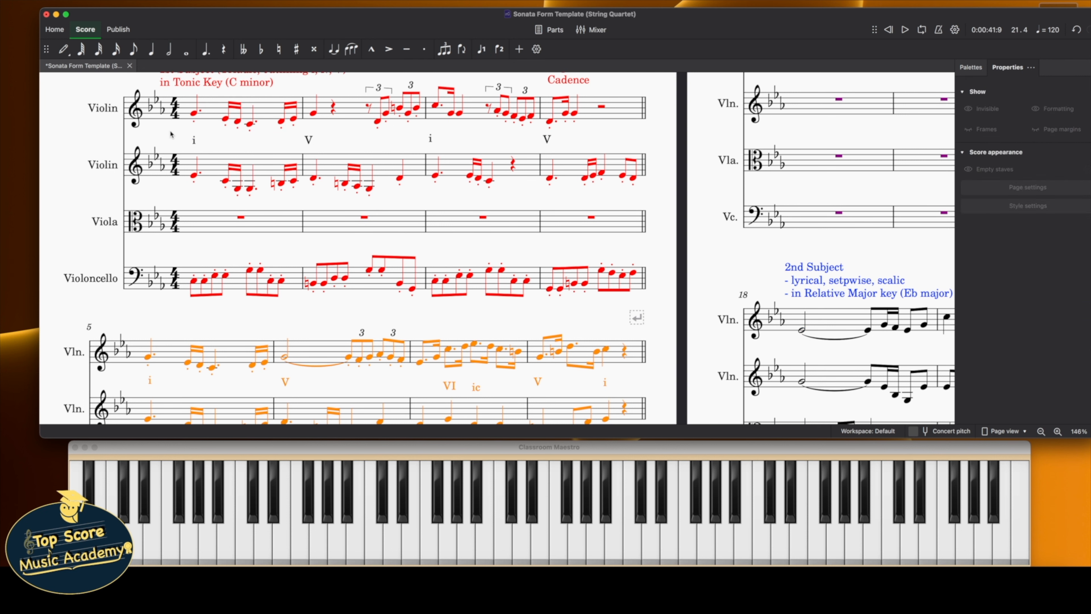
pyautogui.press('space')
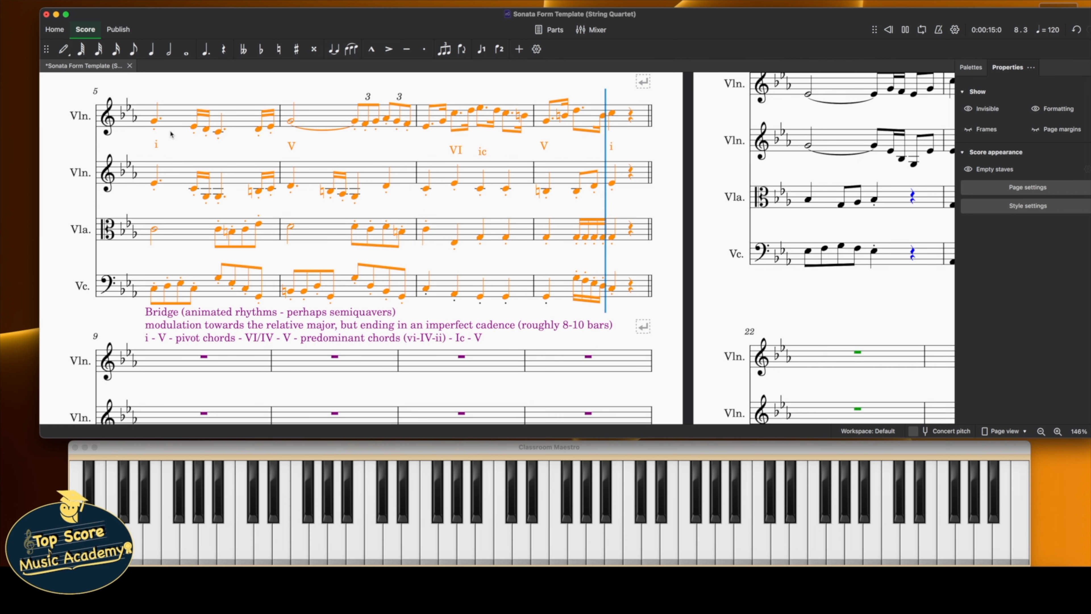
# Play back the 2nd Subject from the first violin's opening minim in bar 18, stopping at the end of bar 21
pyautogui.hscroll(10, 633, 129)
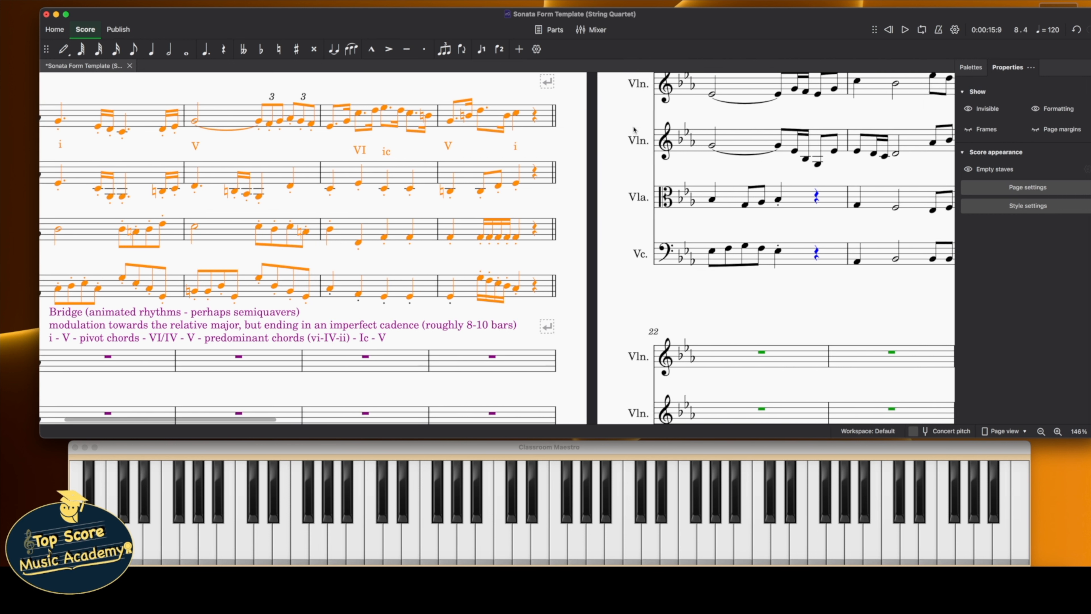
pyautogui.hscroll(1, 633, 130)
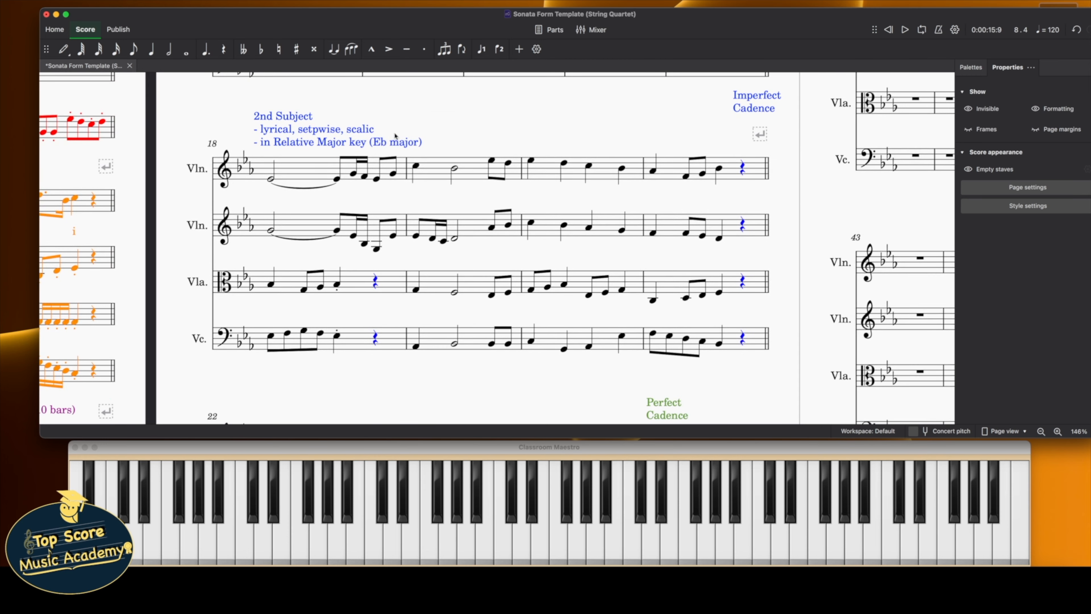
pyautogui.click(271, 180)
pyautogui.press('space')
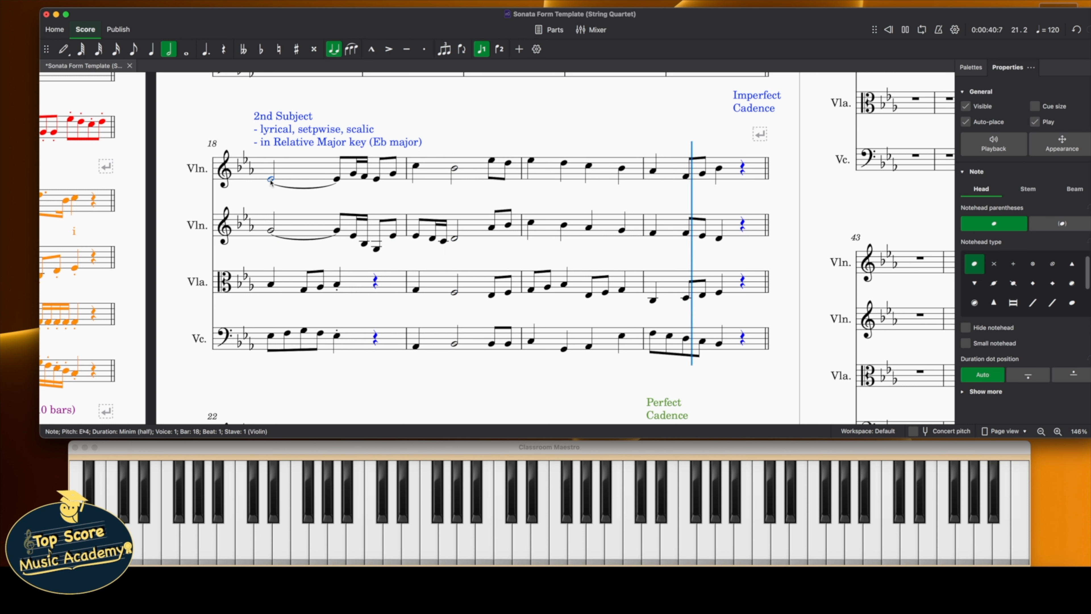
pyautogui.press('space')
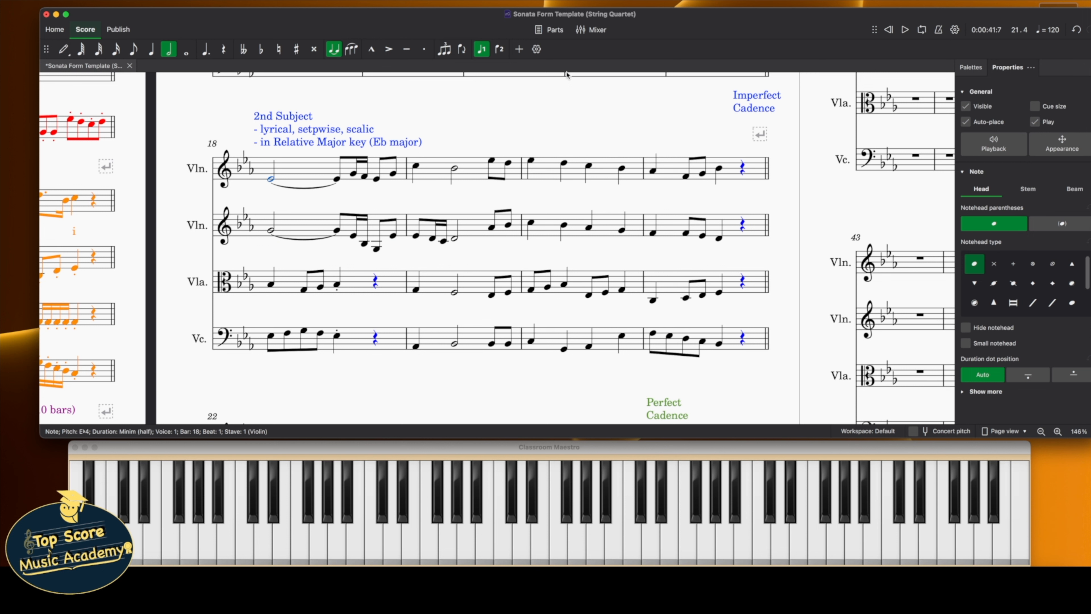
# Copy the first violin's melody from bars 18 to 21 into the second violin starting at bar 22
pyautogui.click(319, 180)
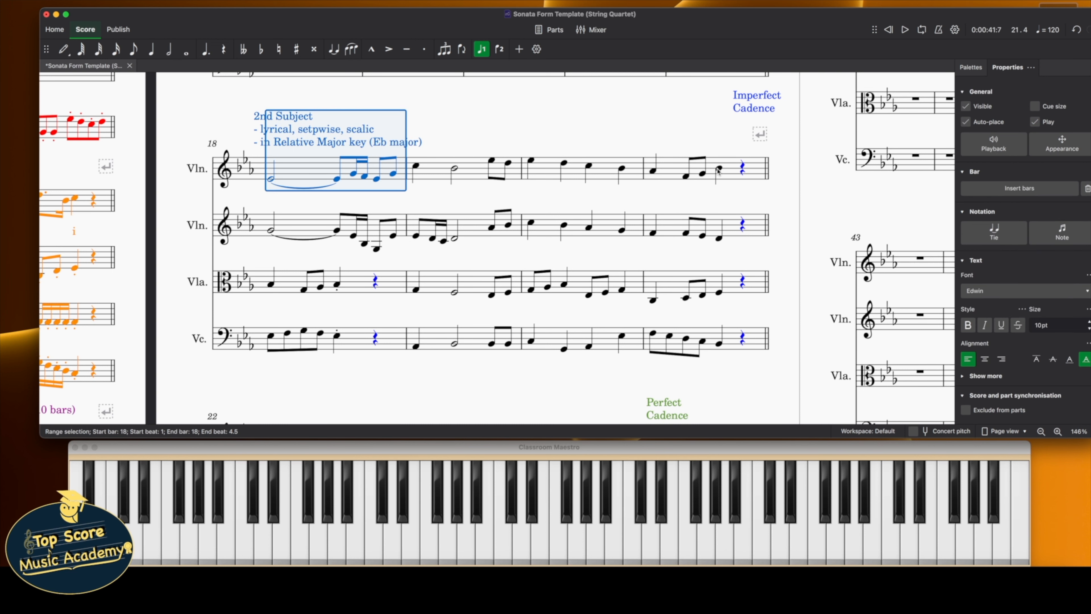
pyautogui.keyDown('shift'); pyautogui.click(731, 172); pyautogui.keyUp('shift')
pyautogui.scroll(-5, 426, 268)
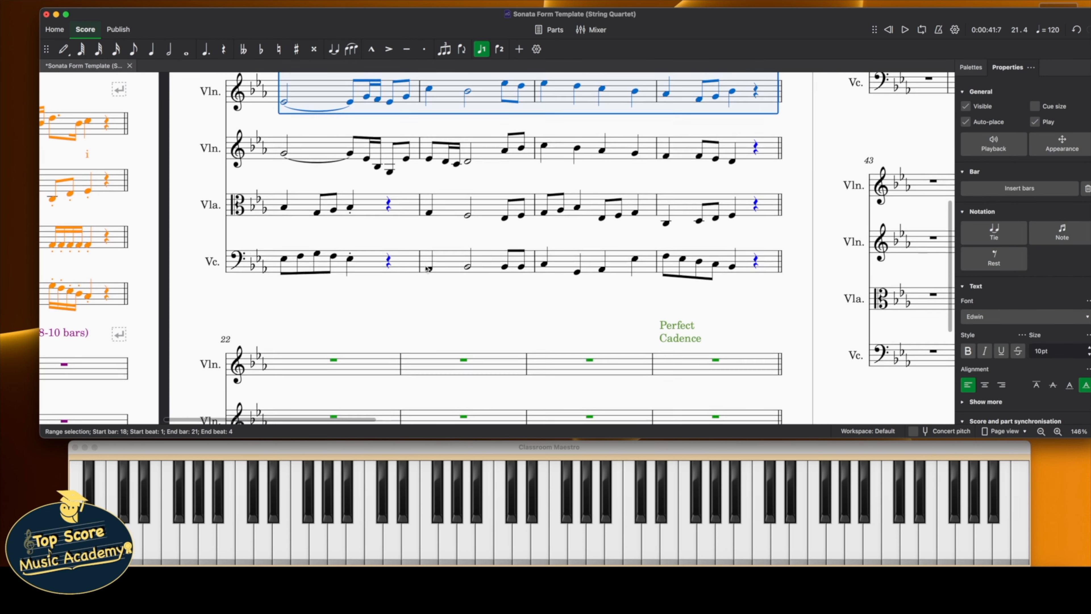
pyautogui.click(387, 378)
pyautogui.press('super+v')
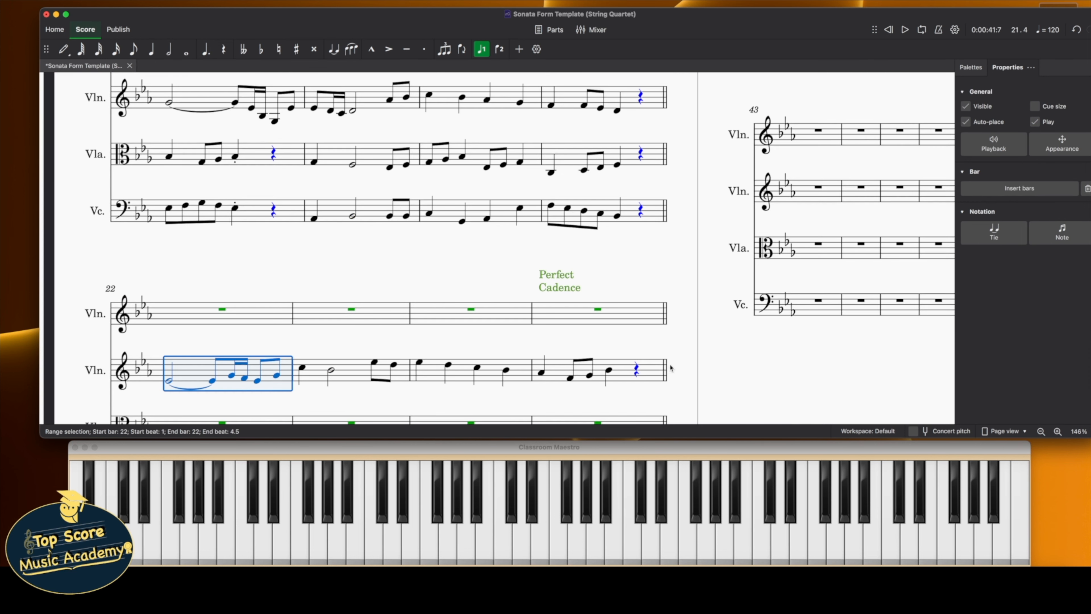
# Colour the second violin's notes and rest in bars 22 to 25 green
pyautogui.click(1051, 142)
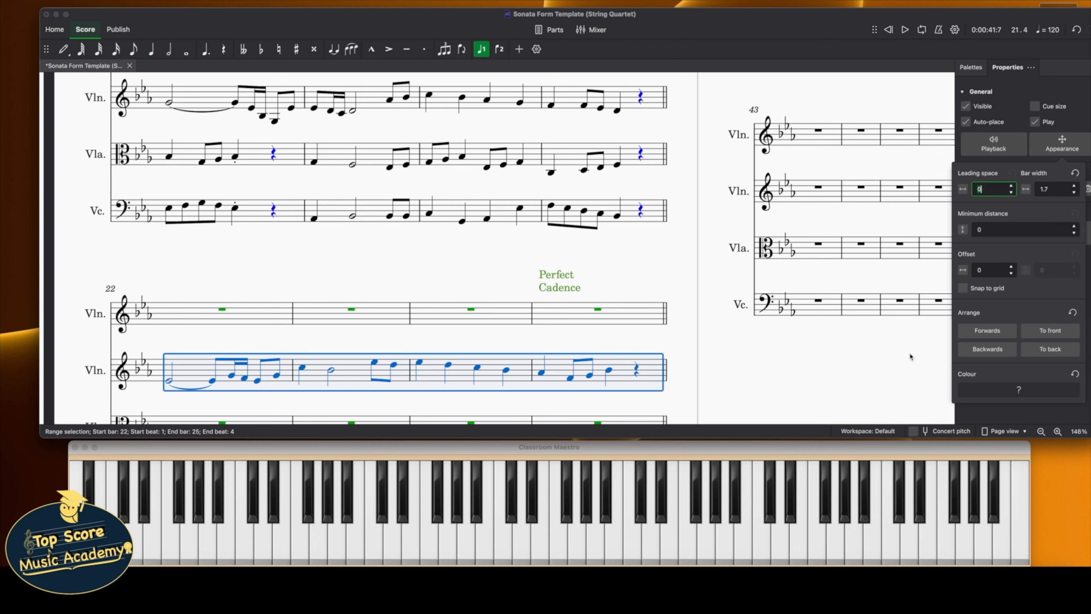
pyautogui.click(1014, 391)
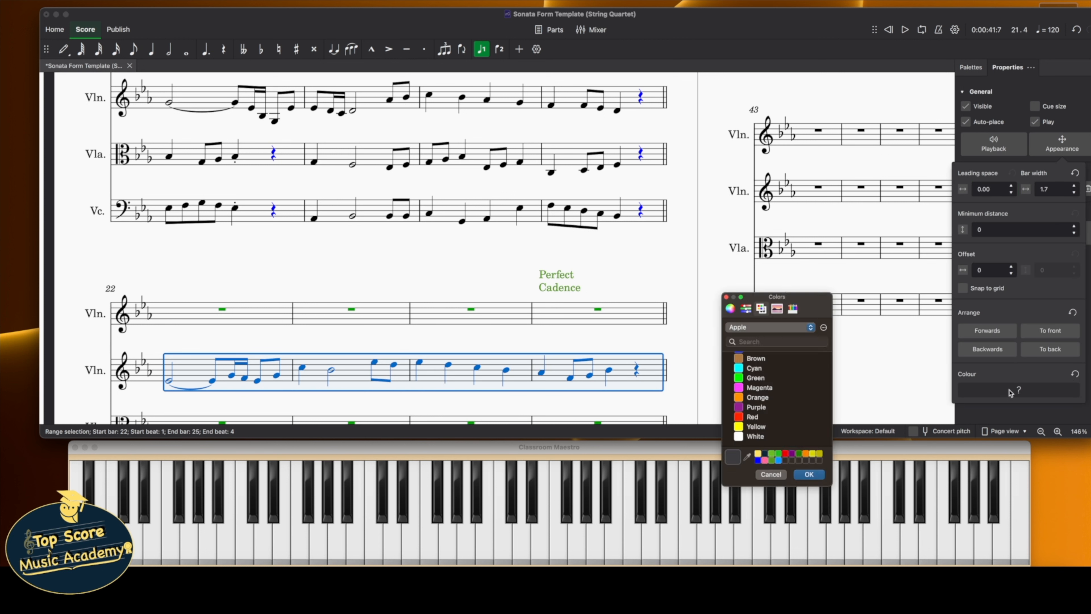
pyautogui.click(771, 456)
pyautogui.click(807, 474)
pyautogui.click(656, 279)
# Label the second violin's chords with stave text: I on bar 22 beat 1, IV on bar 23 beat 1 and V on beat 2
pyautogui.scroll(-3, 656, 279)
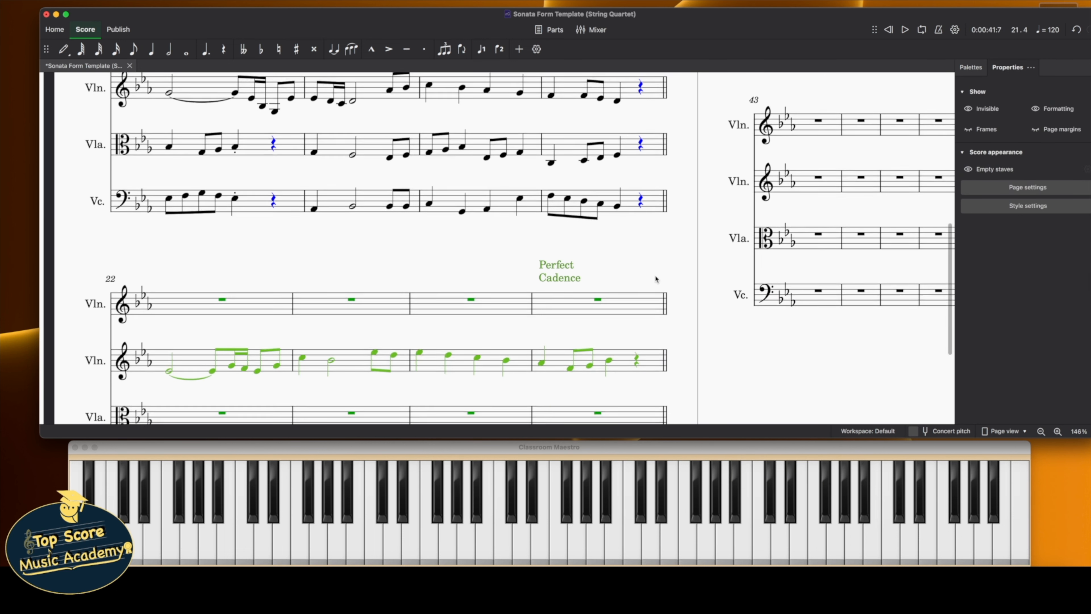
pyautogui.click(177, 328)
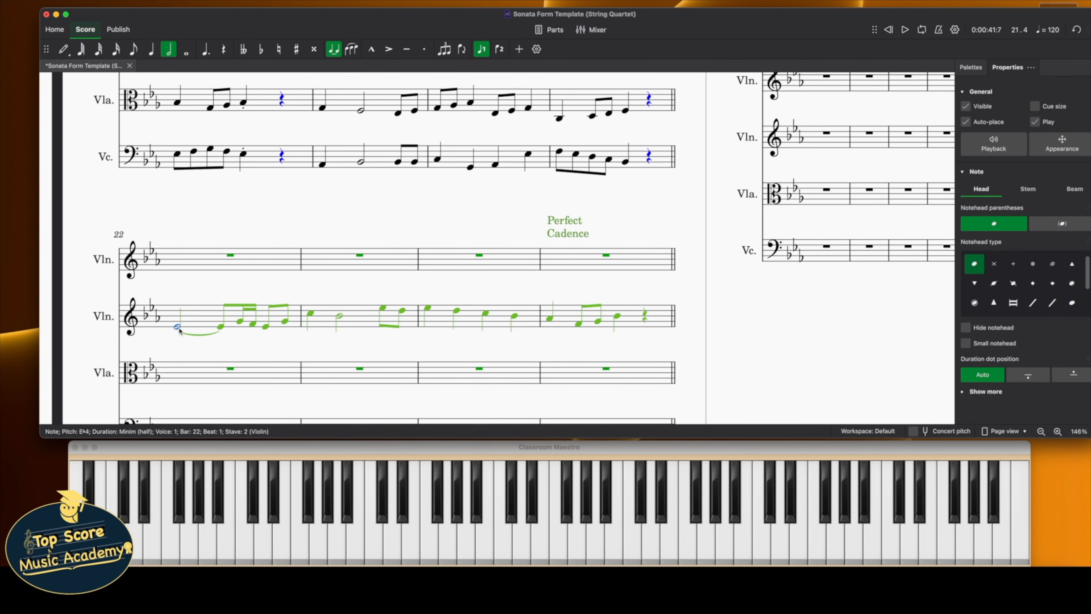
pyautogui.press('super+t')
pyautogui.write('I')
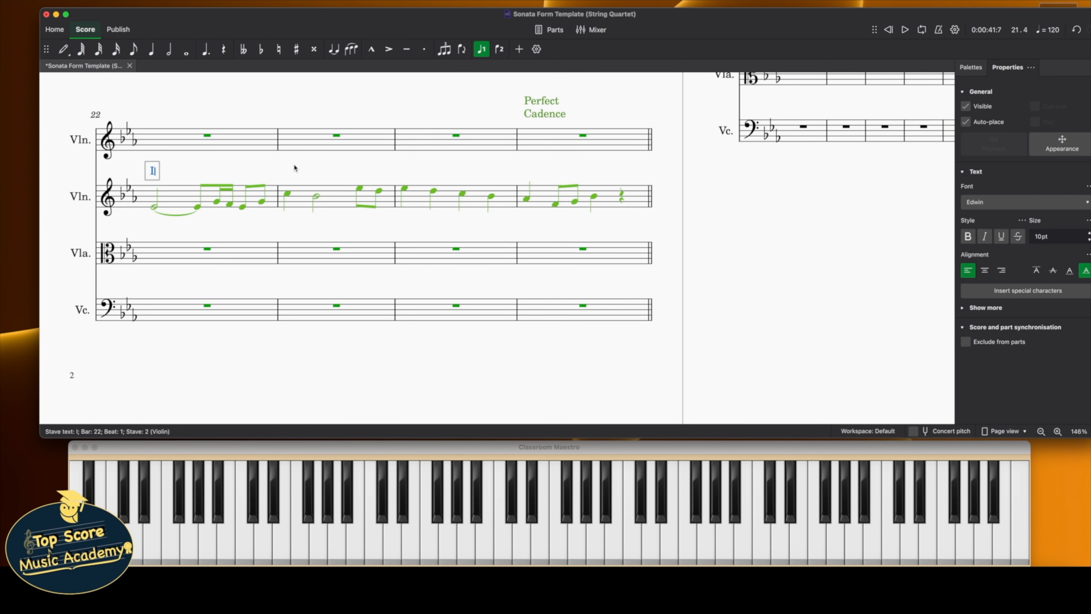
pyautogui.click(288, 194)
pyautogui.press('super+t')
pyautogui.write('IV')
pyautogui.click(316, 198)
pyautogui.press('super+t')
pyautogui.write('V')
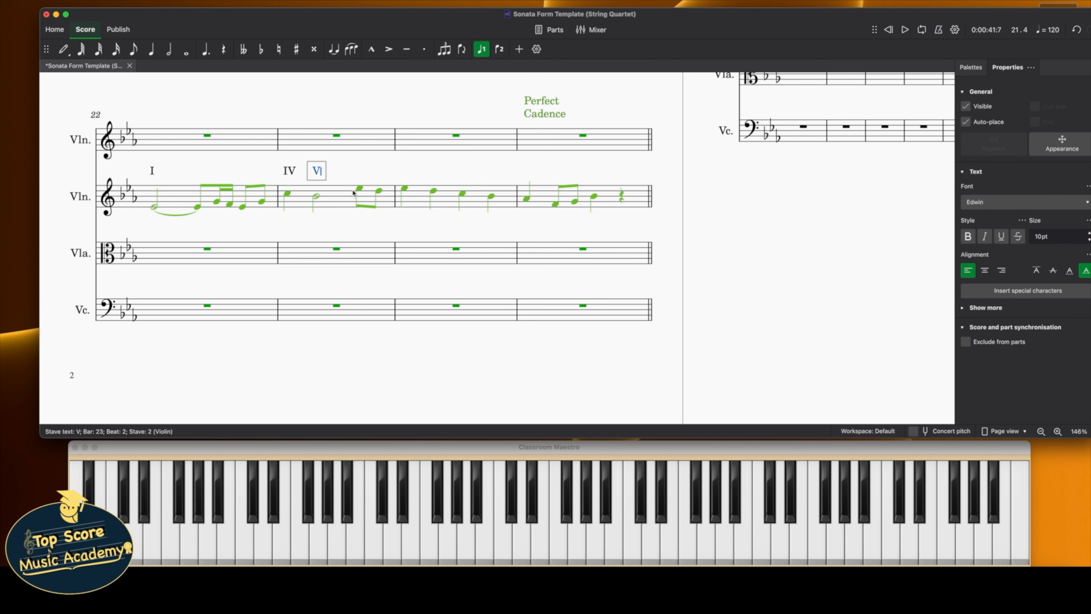
pyautogui.click(354, 195)
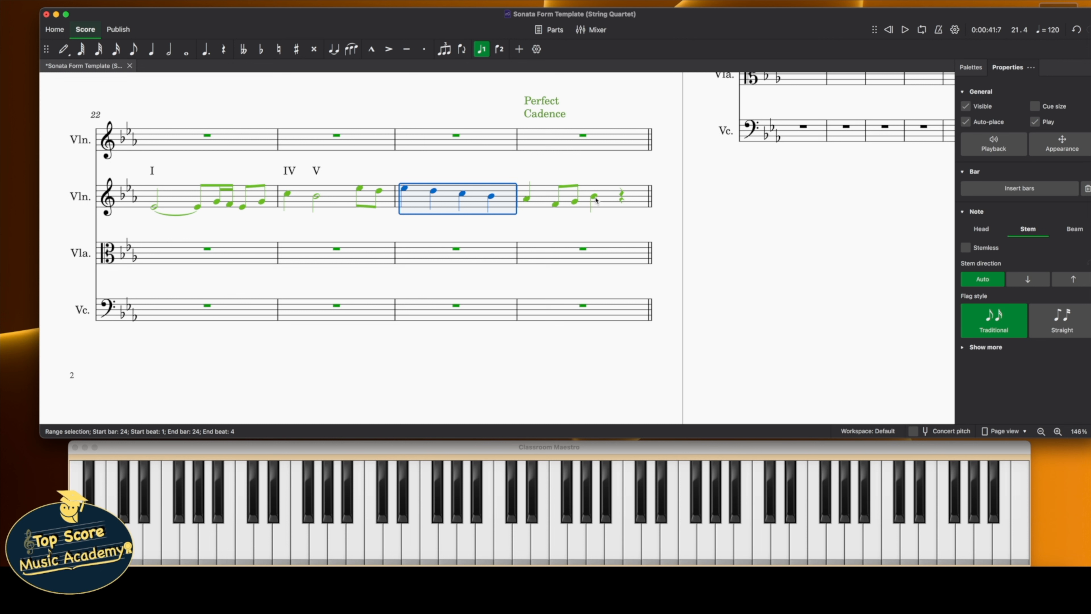
# Lower the second violin's bar 25 beat 3 note to E♭4 and its bar 23 beat 4 quavers to A♭4 and G4
pyautogui.moveTo(594, 199); pyautogui.dragTo(593, 211)
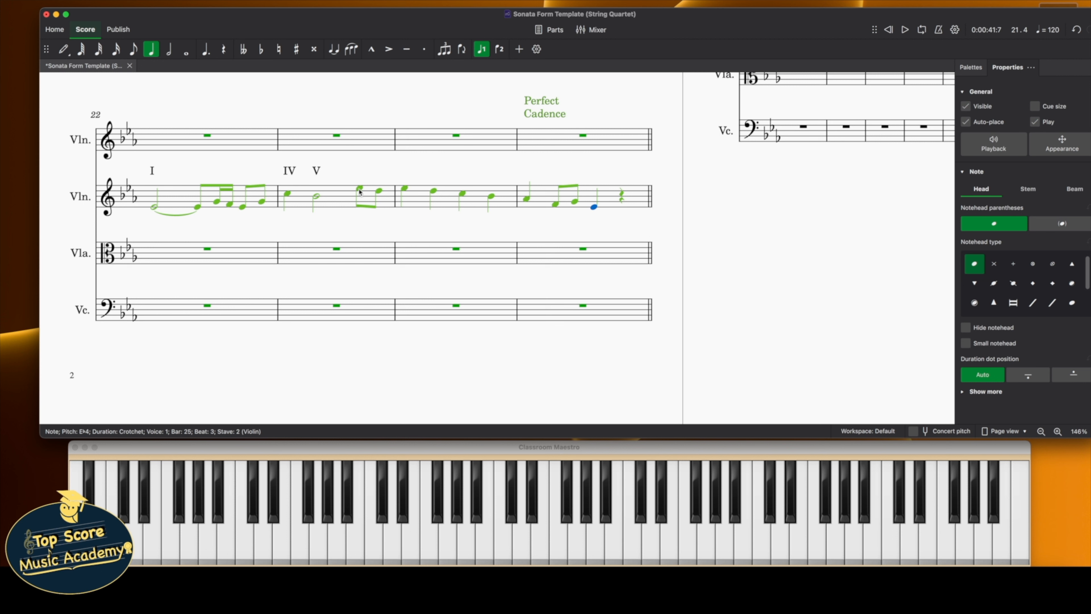
pyautogui.click(289, 198)
pyautogui.click(287, 193)
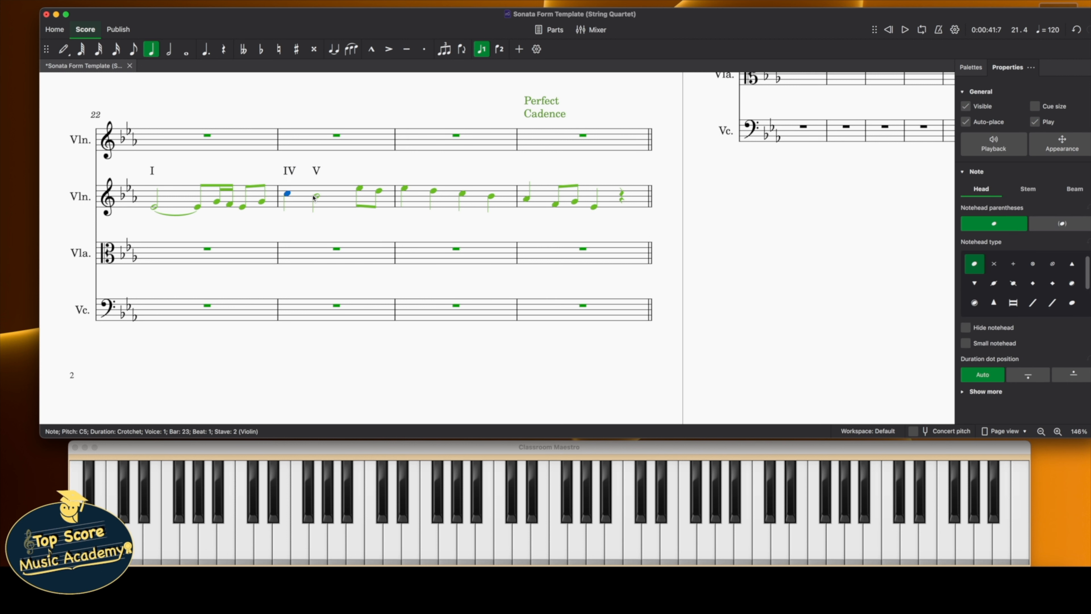
pyautogui.click(316, 196)
pyautogui.moveTo(361, 189); pyautogui.dragTo(380, 205)
pyautogui.click(364, 201)
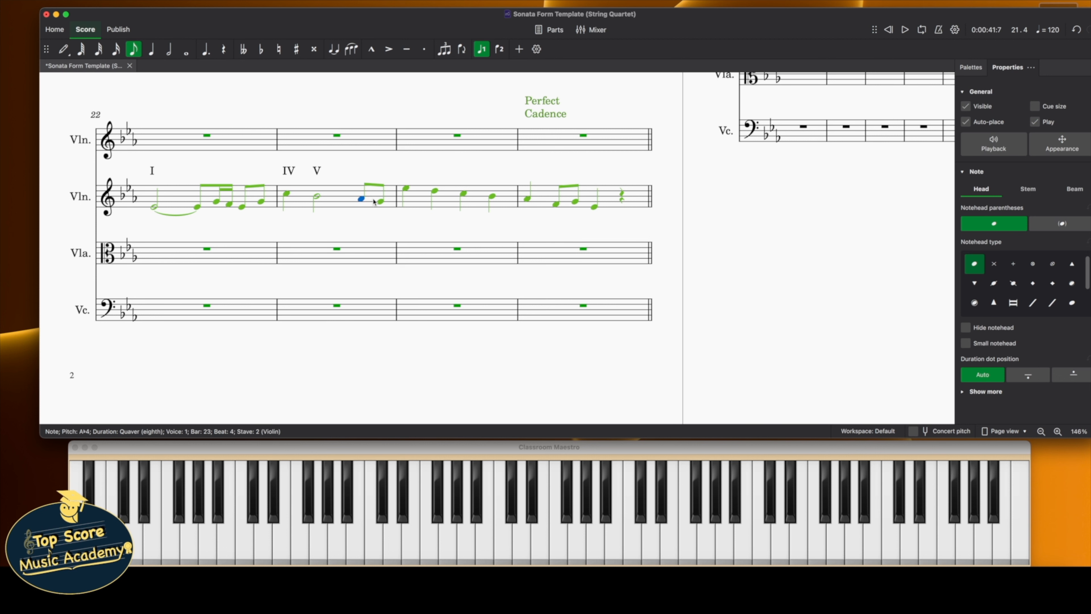
pyautogui.click(382, 203)
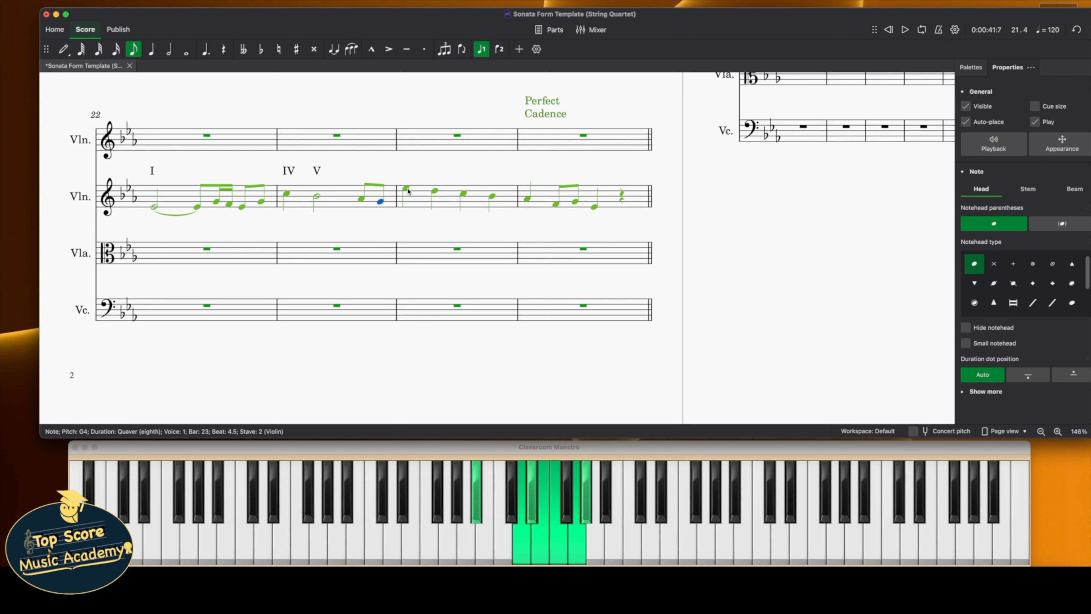
# Lower the second violin's bar 24 beat 1 note to F4 and copy the three-note figure to beat 2 as F4, E♭4 and D4
pyautogui.moveTo(408, 192); pyautogui.dragTo(407, 206)
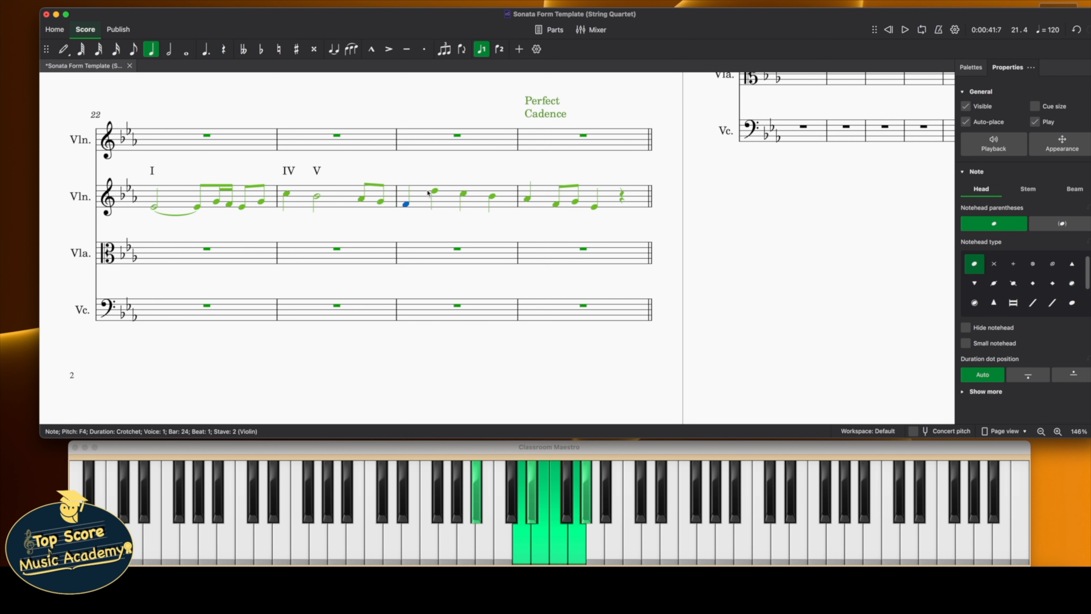
pyautogui.keyDown('shift'); pyautogui.click(362, 200); pyautogui.keyUp('shift')
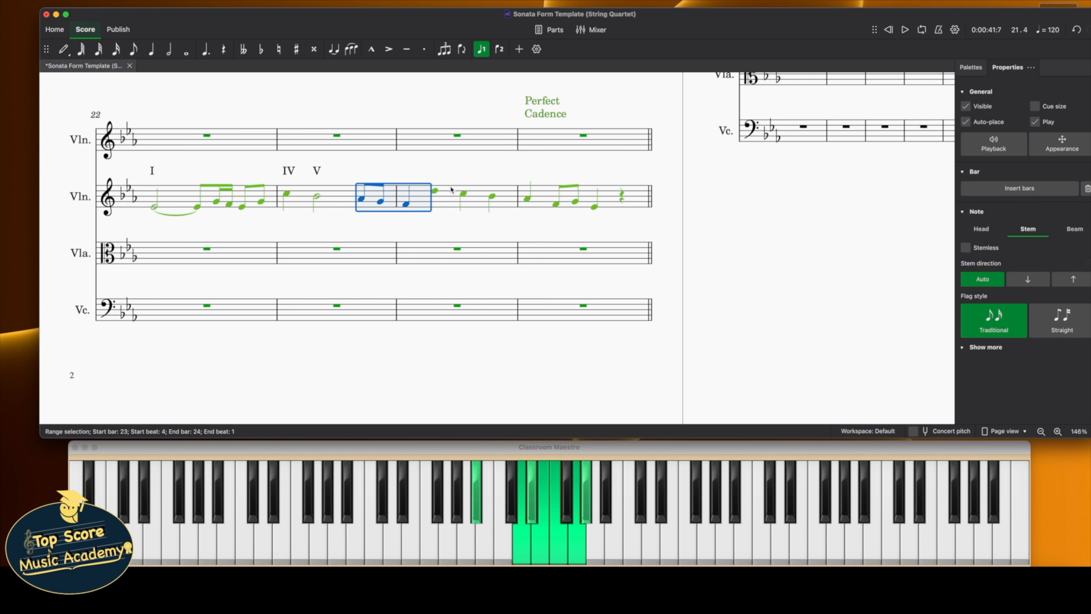
pyautogui.click(436, 190)
pyautogui.press('super+v')
pyautogui.moveTo(430, 199); pyautogui.dragTo(430, 206)
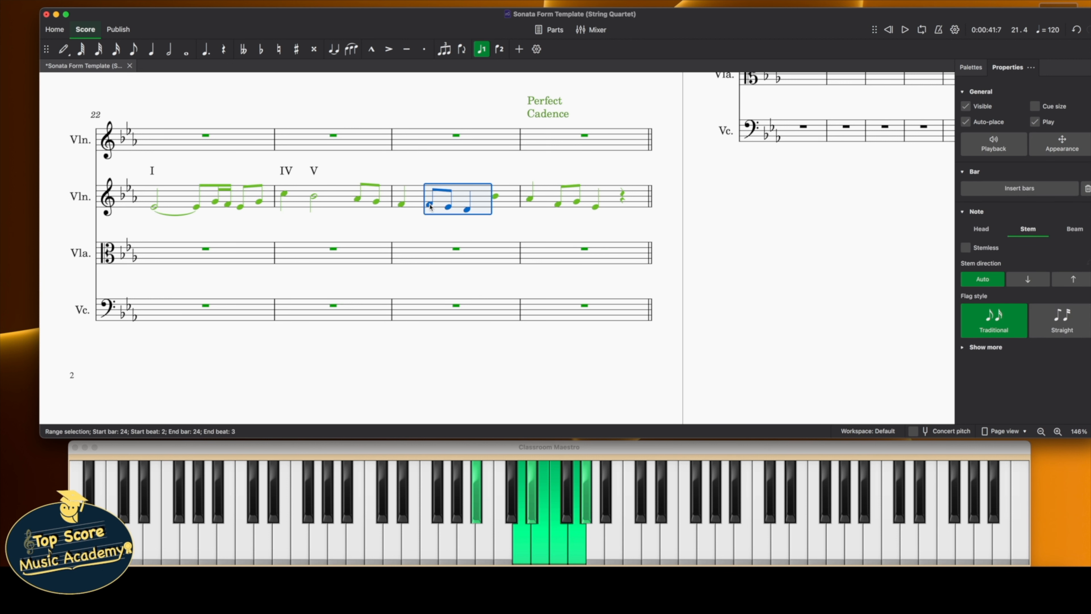
pyautogui.click(430, 205)
pyautogui.click(467, 209)
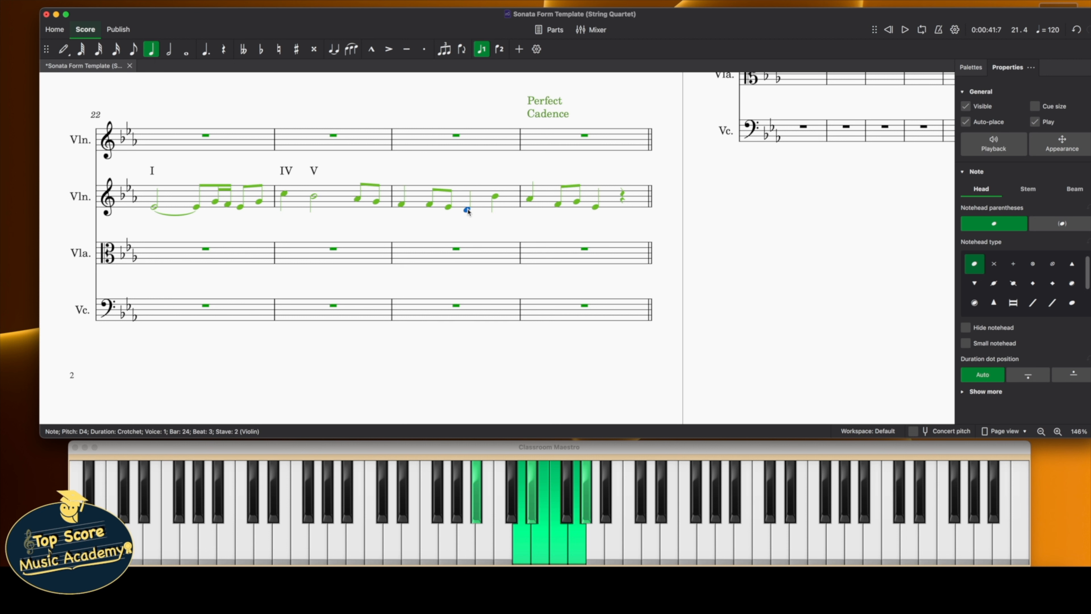
# Lower the second violin's bar 24 beat 4 note to B♭3 and its bar 25 beat 1 note to E♭4
pyautogui.click(495, 206)
pyautogui.moveTo(495, 209); pyautogui.dragTo(495, 216)
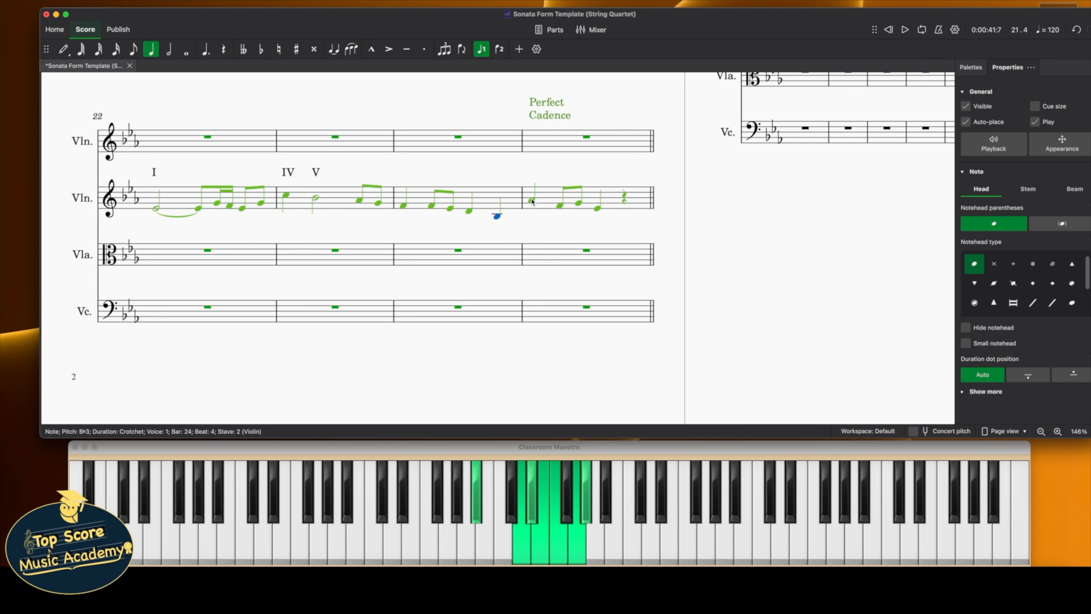
pyautogui.moveTo(531, 201); pyautogui.dragTo(533, 211)
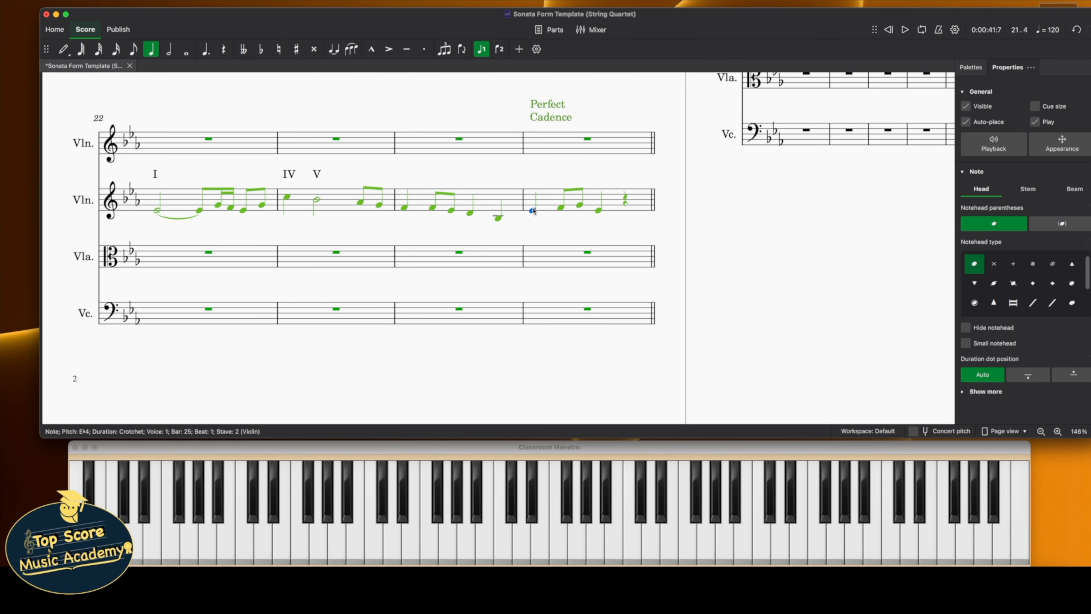
pyautogui.press('Right')
pyautogui.press('Right')
pyautogui.press('Right')
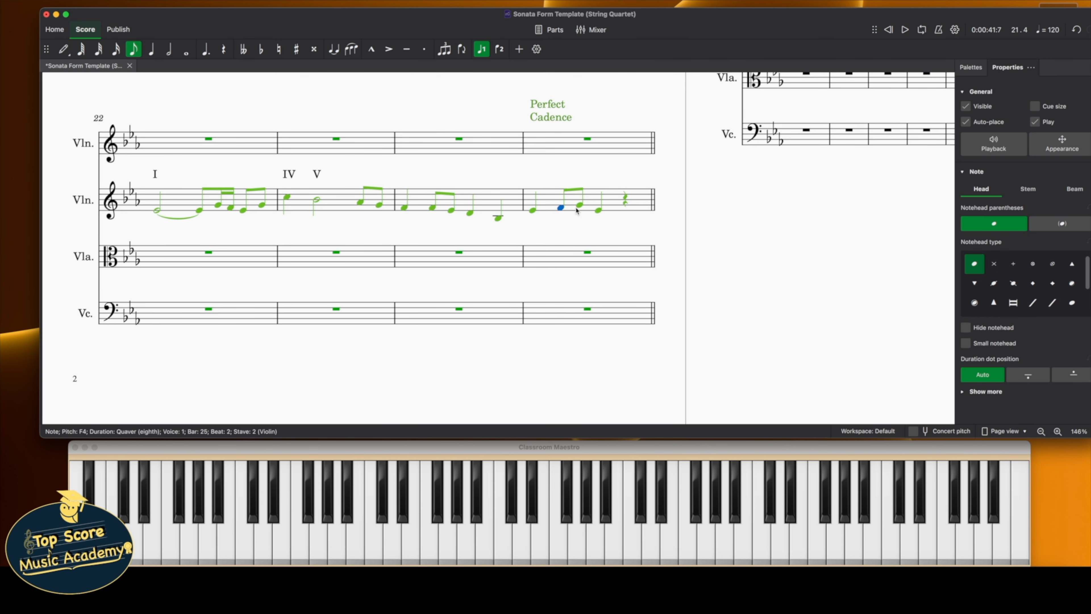
# Play back from bar 22 and change the second violin's bar 24 to E♭4 and F4 on beat 2, B♭3 on beat 3 and B♭4 on beat 4
pyautogui.click(158, 211)
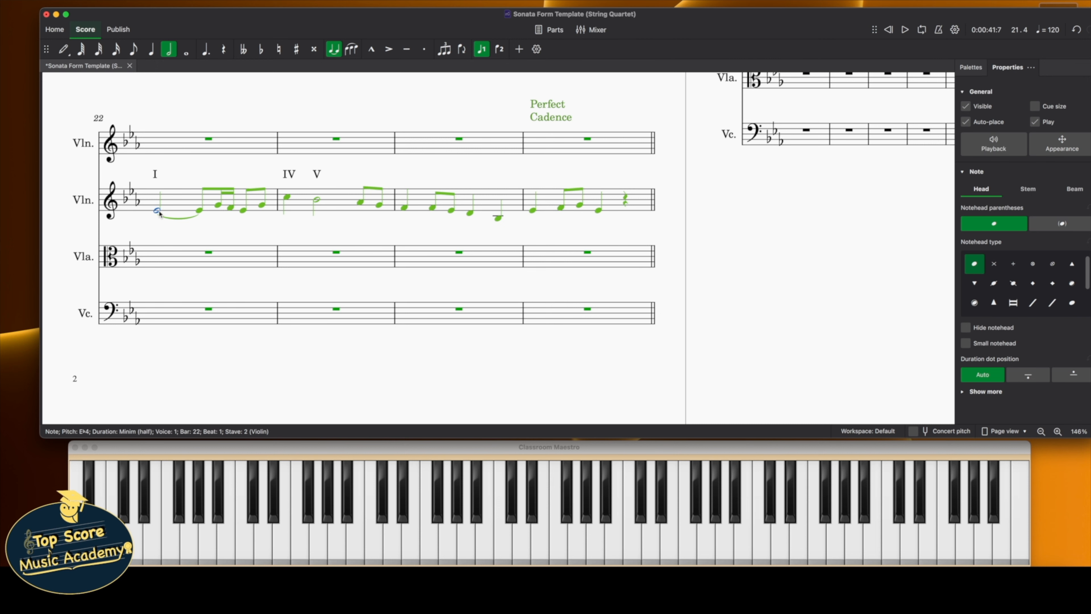
pyautogui.press('space')
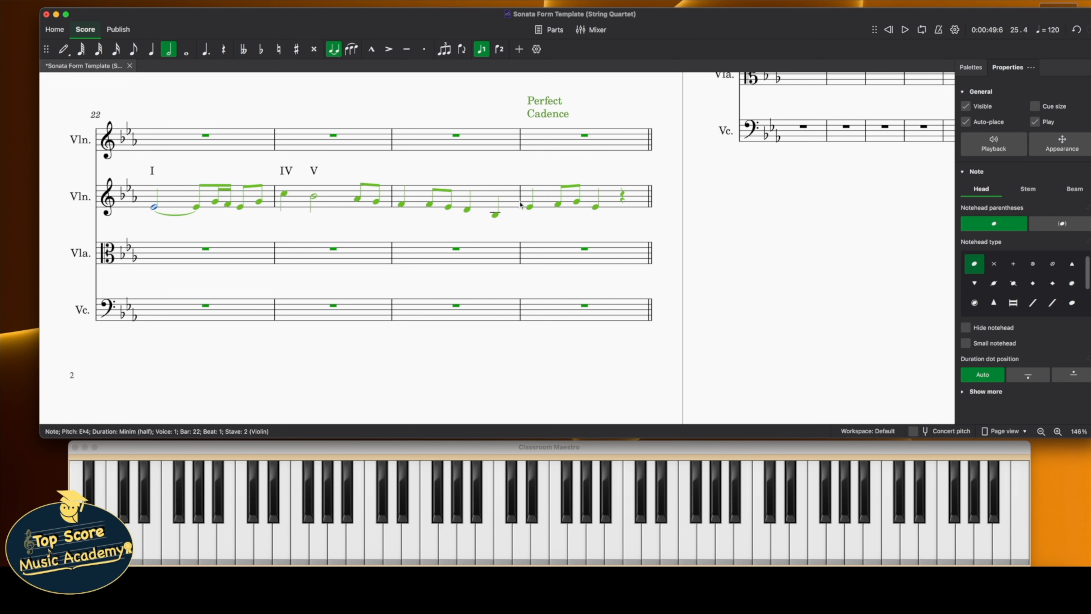
pyautogui.click(386, 202)
pyautogui.click(430, 204)
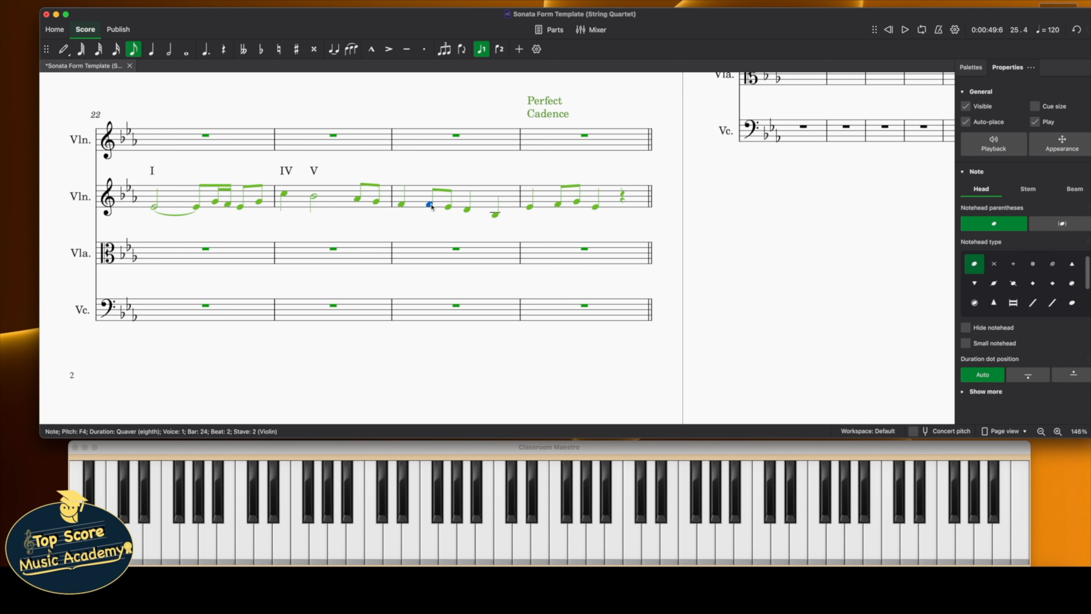
pyautogui.moveTo(429, 204); pyautogui.dragTo(467, 215)
pyautogui.press('Right')
pyautogui.hotkey('ctrl', 'Up')
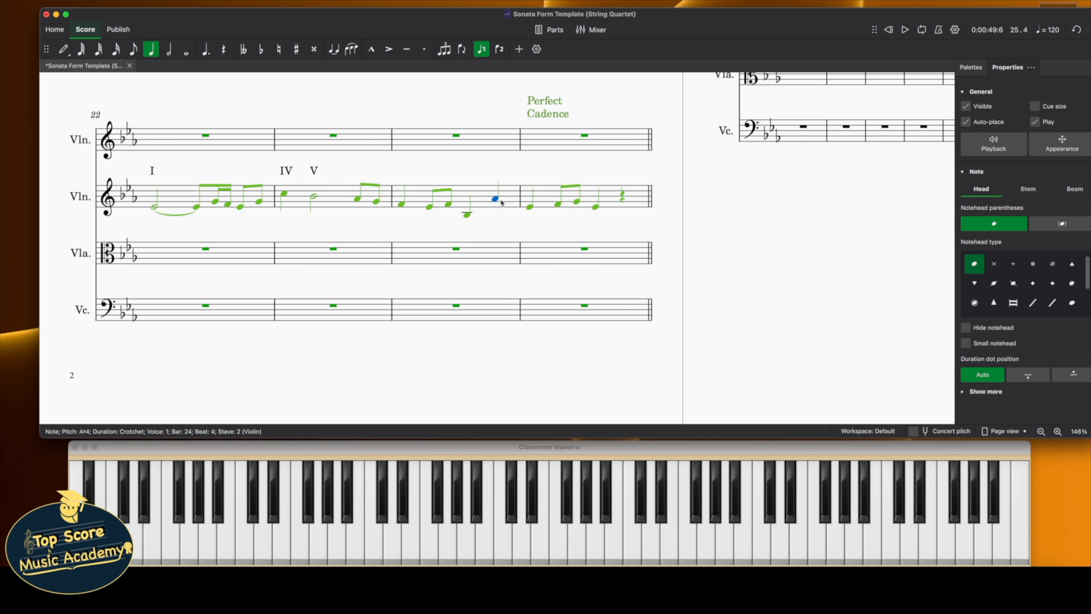
# Replace the second violin's bar 25 beat 1 with the quavers G4 and F4
pyautogui.moveTo(529, 208); pyautogui.dragTo(530, 202)
pyautogui.moveTo(558, 205); pyautogui.dragTo(577, 205)
pyautogui.click(527, 203)
pyautogui.press('space')
pyautogui.press('space')
pyautogui.press('n')
pyautogui.press('4')
pyautogui.press('g')
pyautogui.press('f')
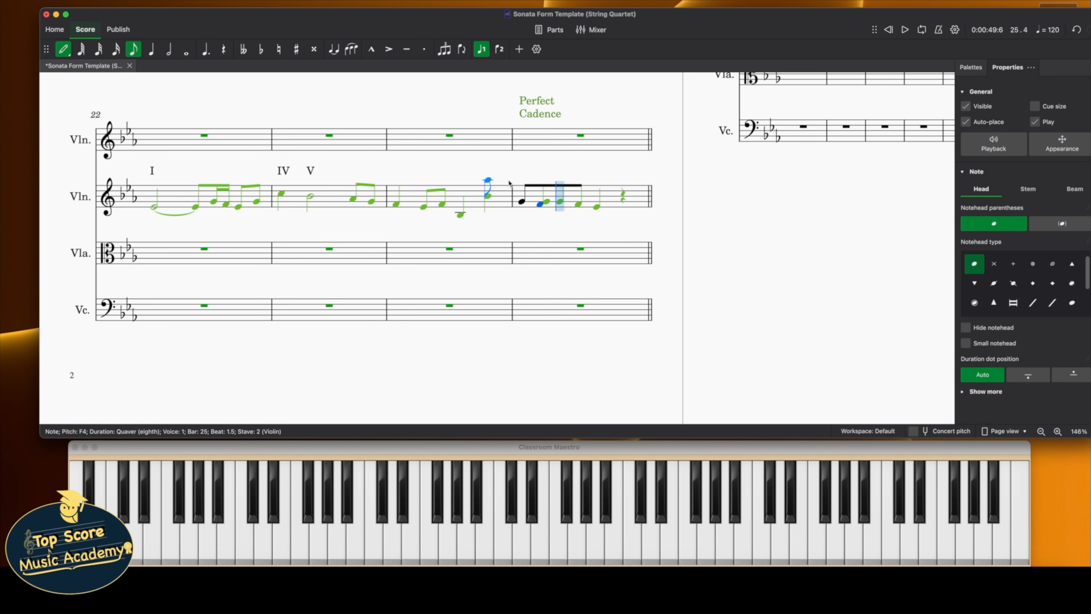
# Enter a crotchet E♭4 on the second violin's bar 25 beat 2 and clear the note on beat 3 to a rest
pyautogui.press('Left')
pyautogui.click(150, 50)
pyautogui.click(559, 207)
pyautogui.press('Escape')
pyautogui.click(596, 208)
pyautogui.press('Delete')
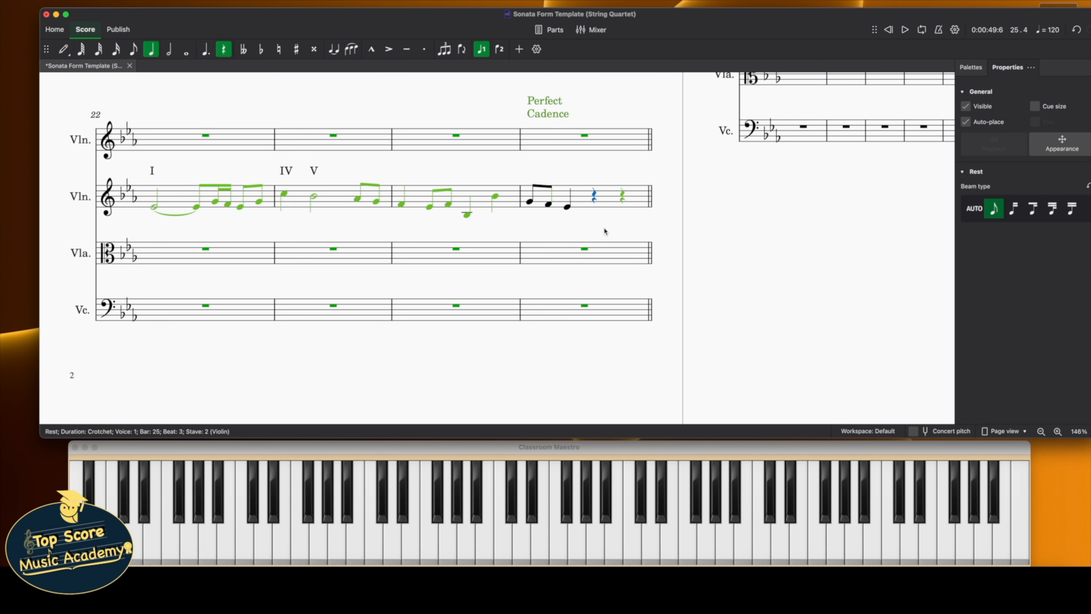
# Play back the second violin's phrase from bar 22 and label bar 25 beat 1 with the stave text I
pyautogui.click(155, 207)
pyautogui.press('space')
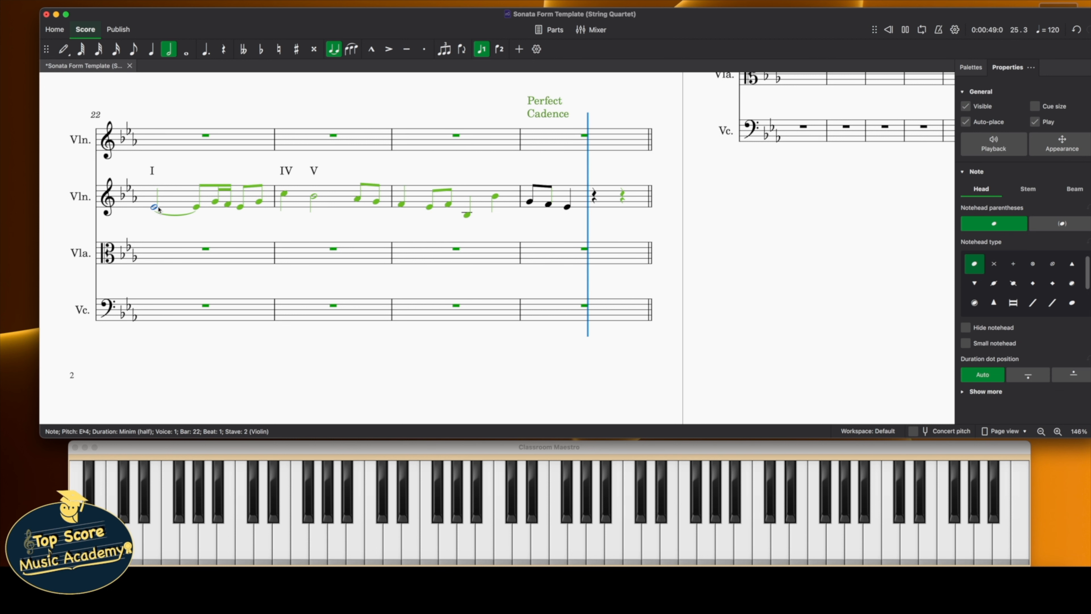
pyautogui.press('space')
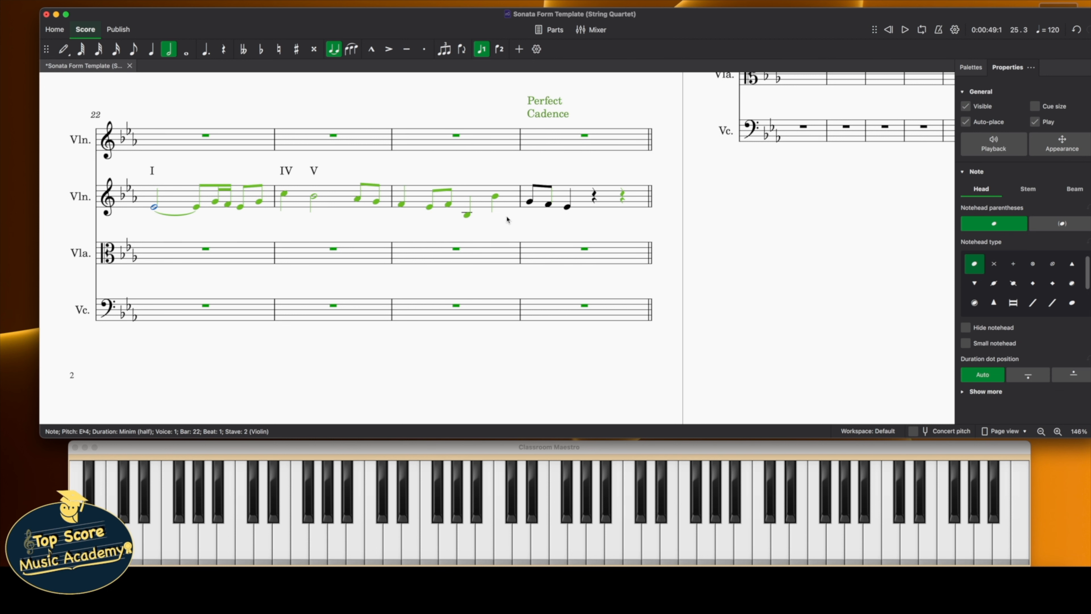
pyautogui.scroll(1, 507, 219)
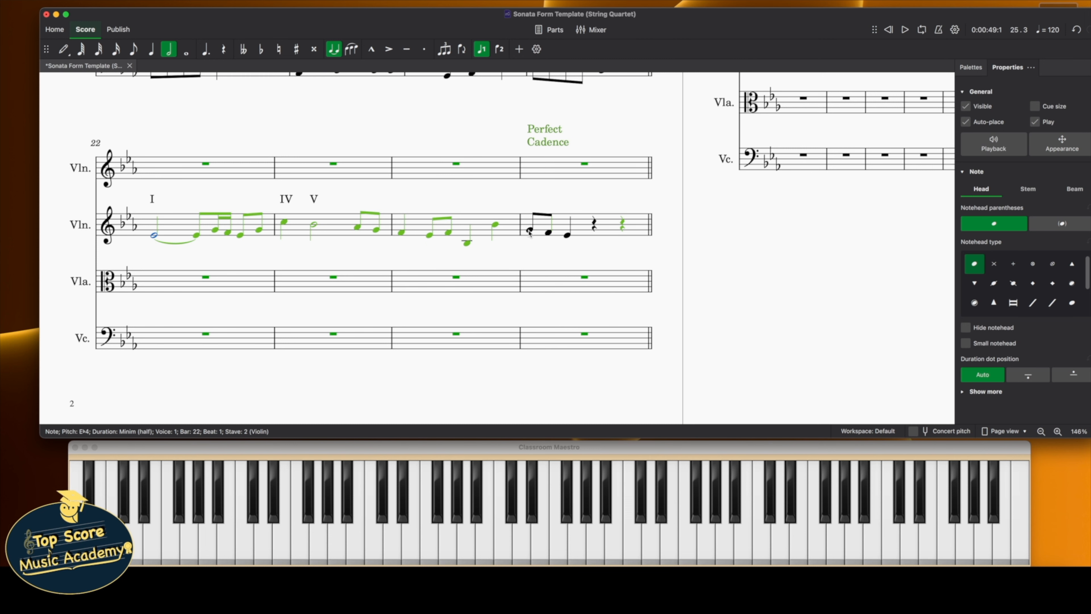
pyautogui.click(526, 239)
pyautogui.press('super+t')
pyautogui.write('i')
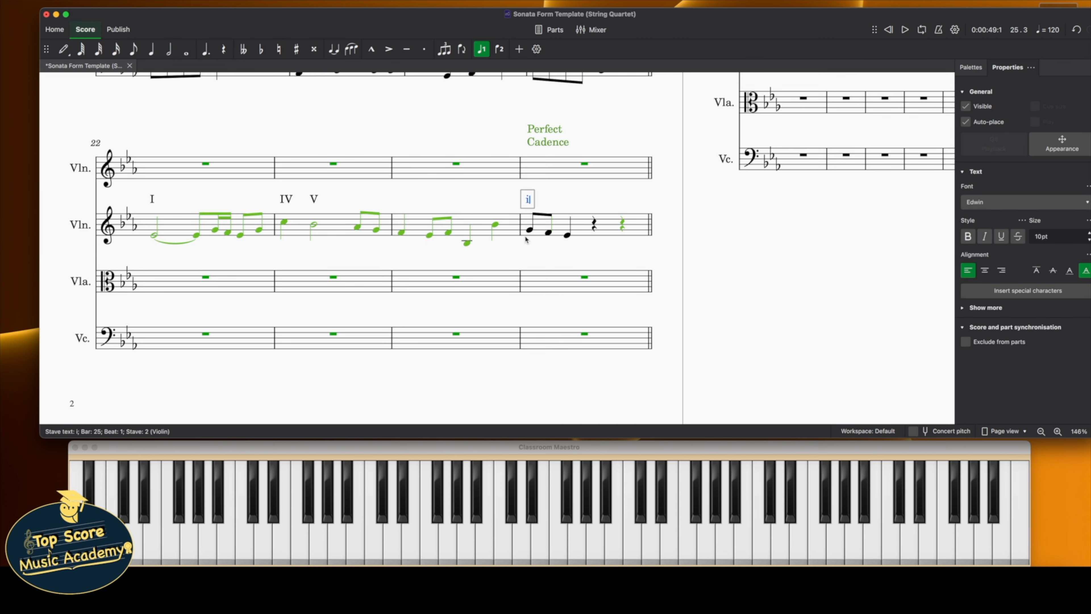
pyautogui.press('Escape')
pyautogui.press('Escape')
# Review the Development instructions before bar 26 and the existing 2nd Subject parts in bars 18 to 21
pyautogui.scroll(10, 594, 214)
pyautogui.hscroll(5, 593, 214)
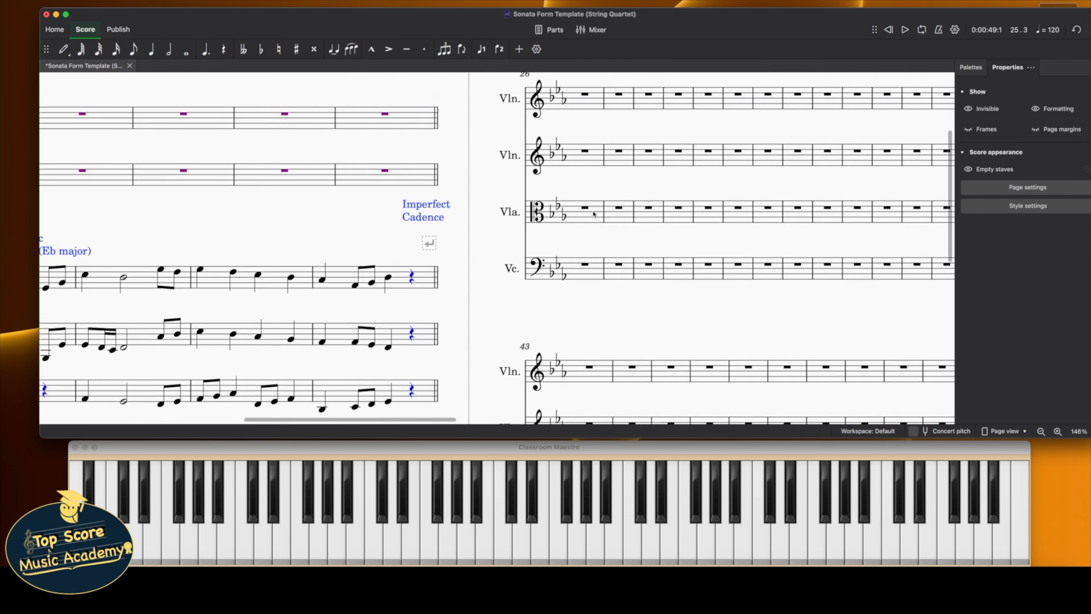
pyautogui.scroll(3, 594, 213)
pyautogui.hscroll(1, 508, 153)
pyautogui.scroll(3, 571, 187)
pyautogui.hscroll(1, 571, 186)
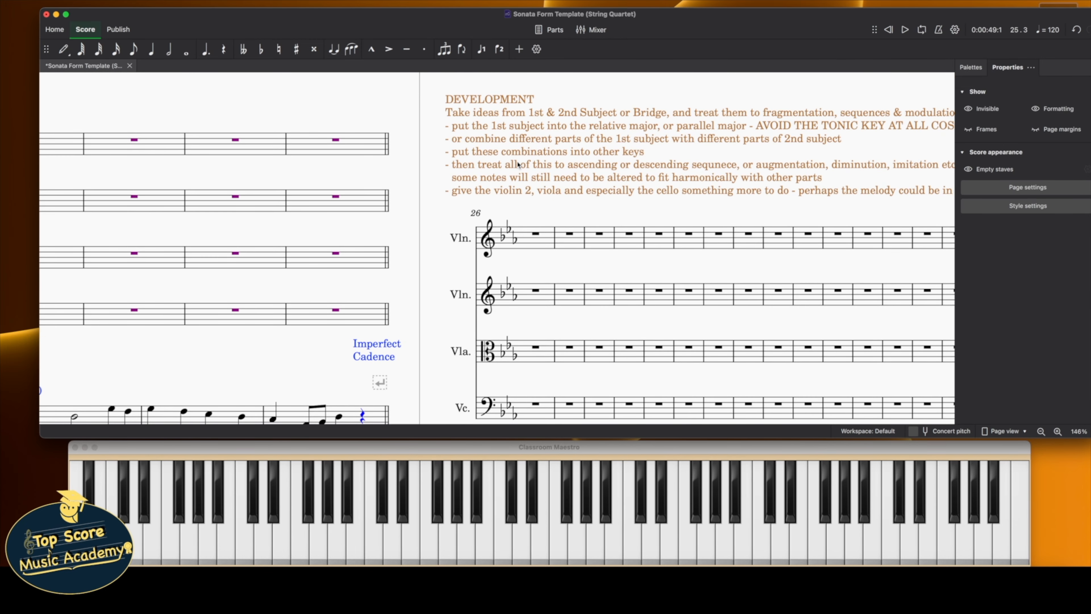
pyautogui.hscroll(-5, 518, 165)
pyautogui.scroll(-8, 518, 165)
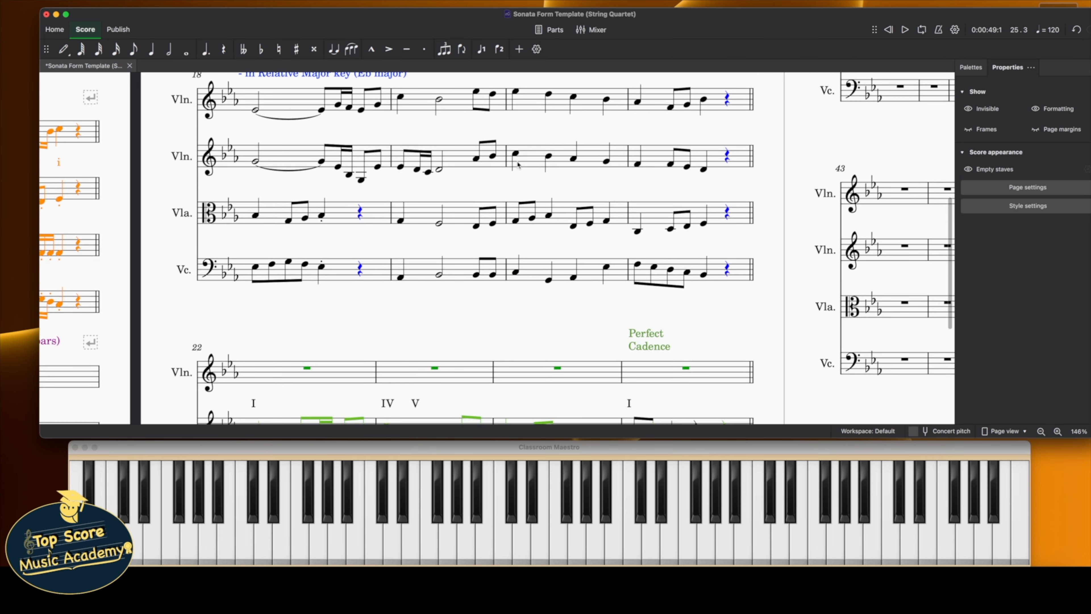
pyautogui.scroll(-6, 517, 164)
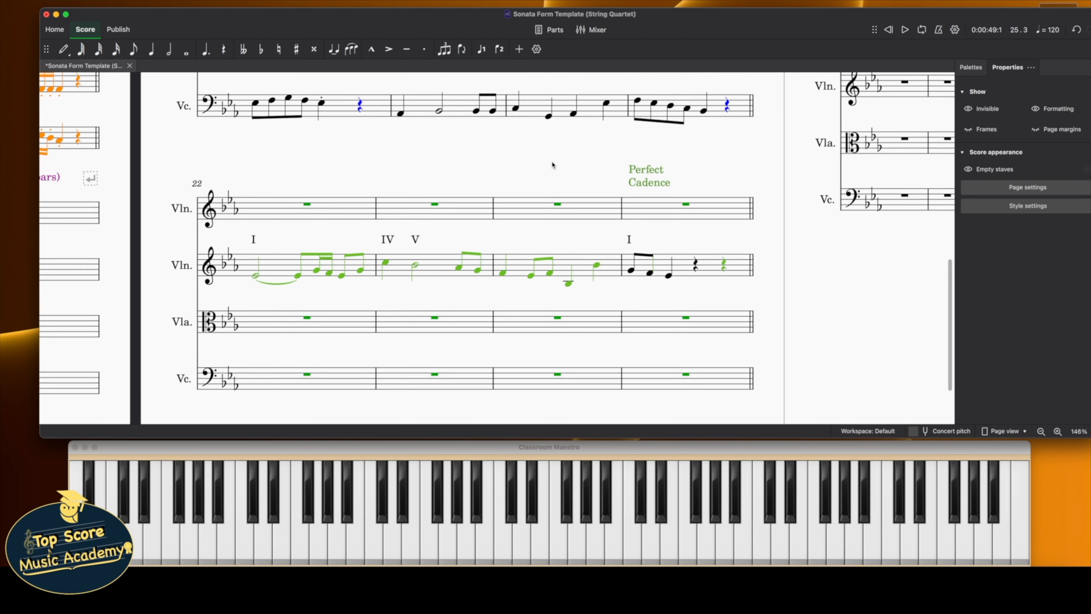
pyautogui.scroll(-1, 552, 164)
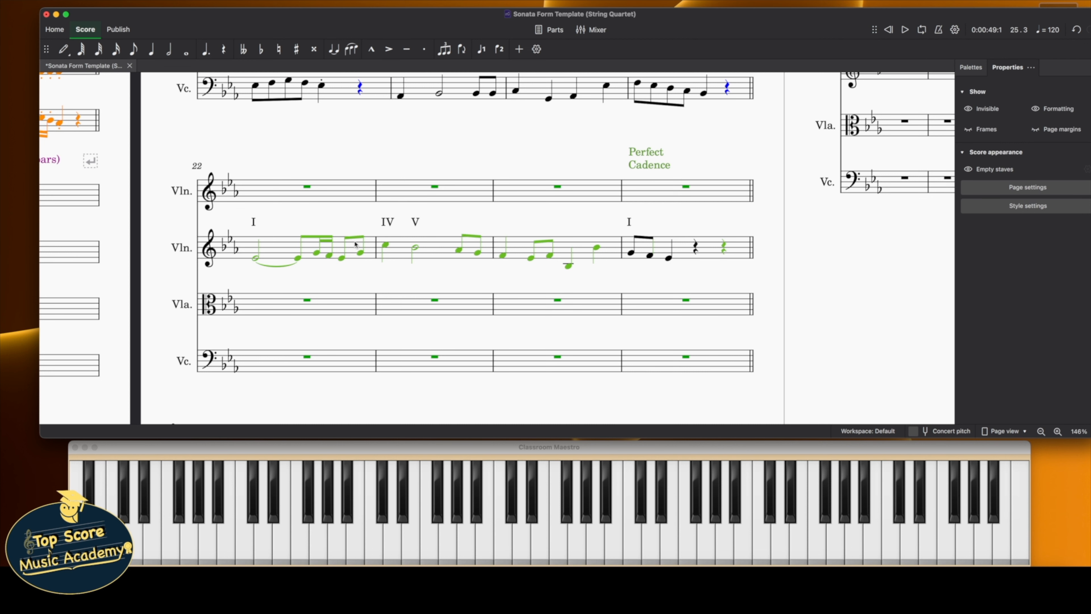
# Copy the cello part of bars 18 to 21 into the cello's bars 22 to 25 and play it back
pyautogui.scroll(1, 355, 244)
pyautogui.click(345, 112)
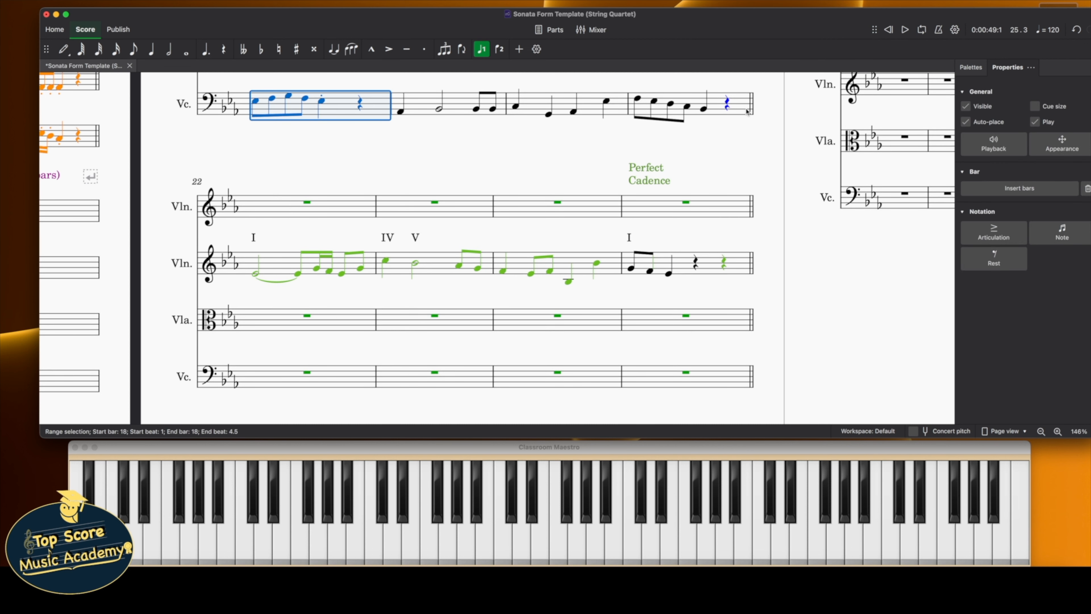
pyautogui.scroll(-3, 301, 327)
pyautogui.click(278, 330)
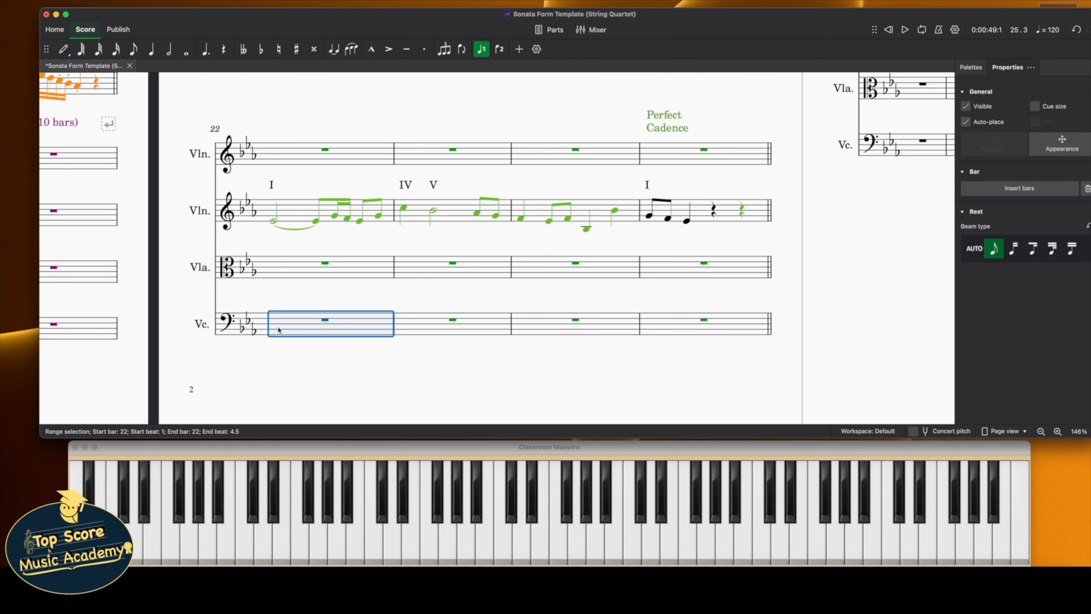
pyautogui.press('super+v')
pyautogui.click(274, 321)
pyautogui.press('space')
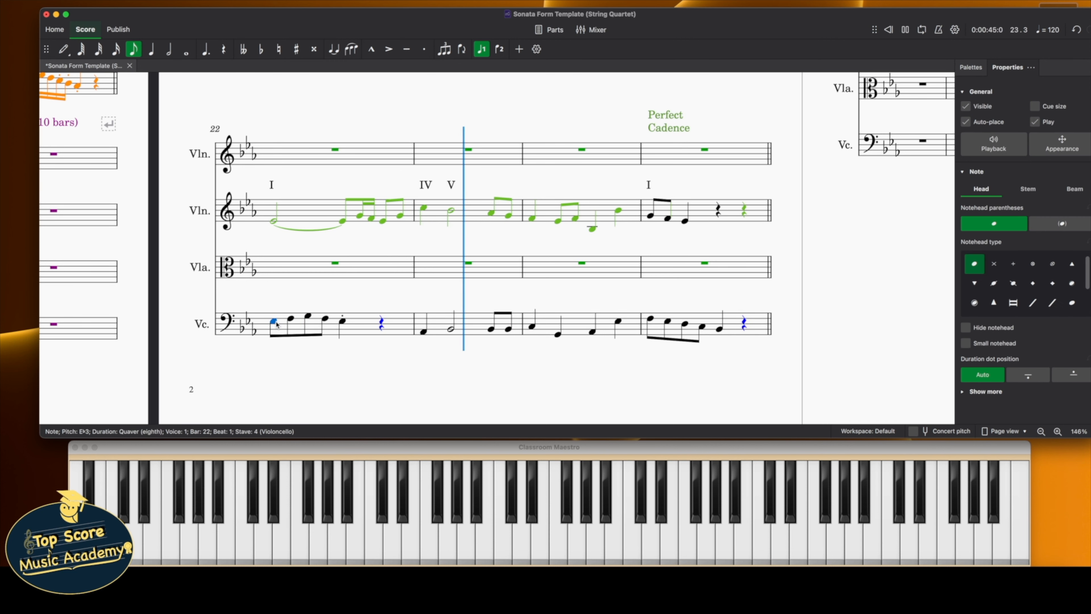
pyautogui.press('space')
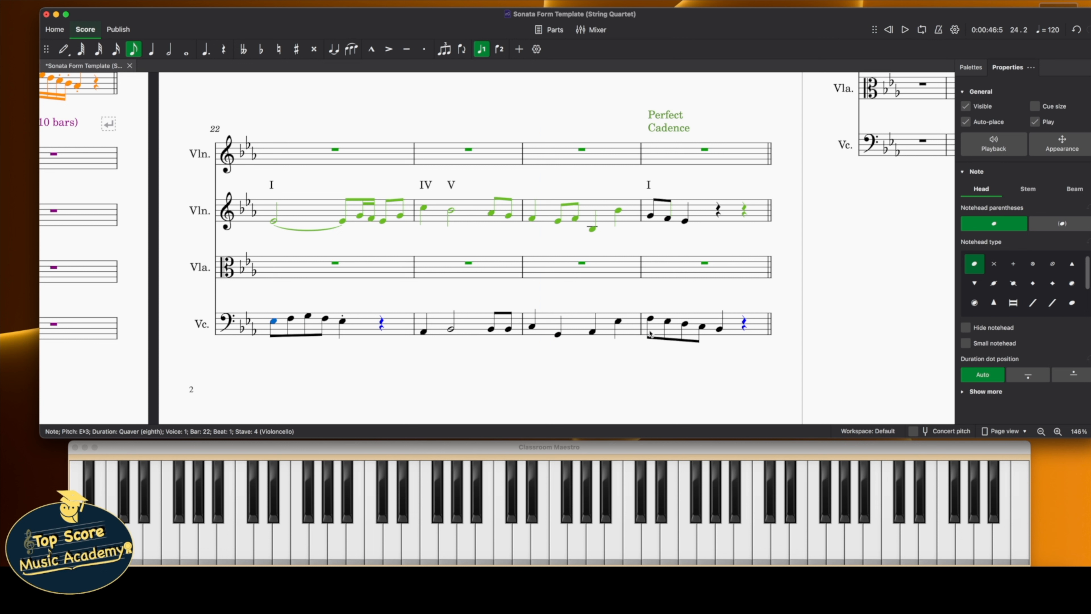
# Rewrite the cello's bar 24 as crotchets, with B♭2 on beats 1 to 3 and F2 on beat 4
pyautogui.click(533, 328)
pyautogui.press('b')
pyautogui.press('b')
pyautogui.press('b')
pyautogui.press('b')
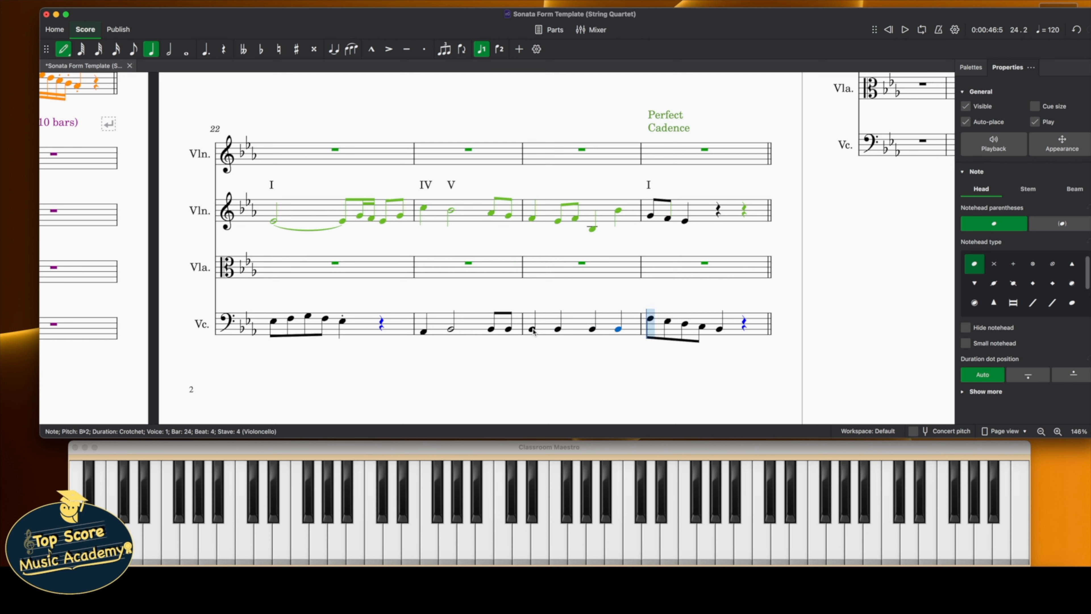
pyautogui.press('Left')
pyautogui.press('f')
# Rewrite the cello's bar 25 as quavers E♭3, F3, G3 and F3 followed by a crotchet E♭3, and play it back
pyautogui.press('e')
pyautogui.press('super+Up')
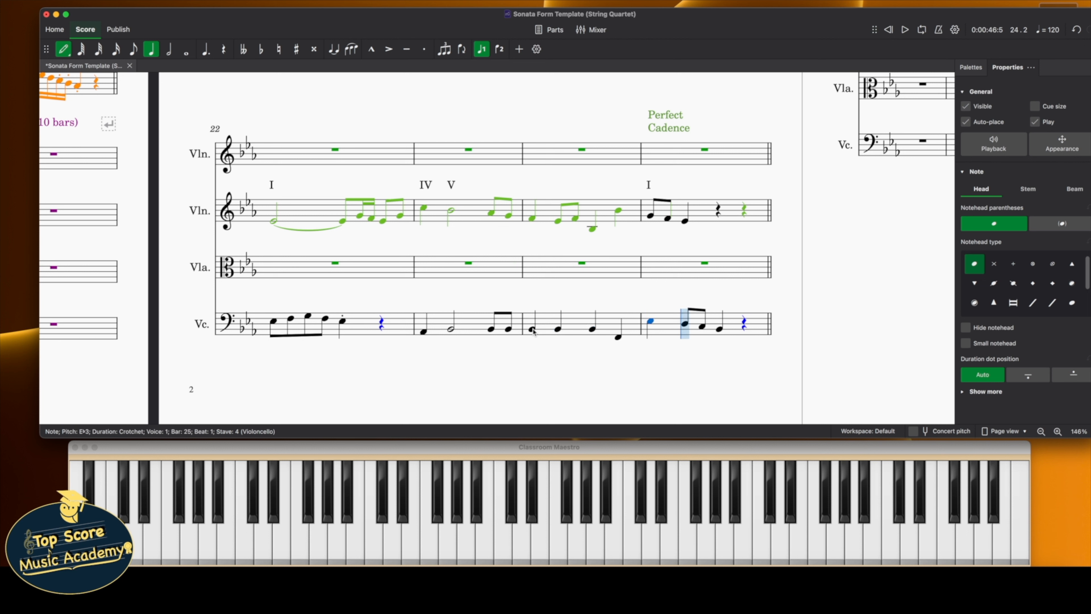
pyautogui.press('Left')
pyautogui.write('4eeg')
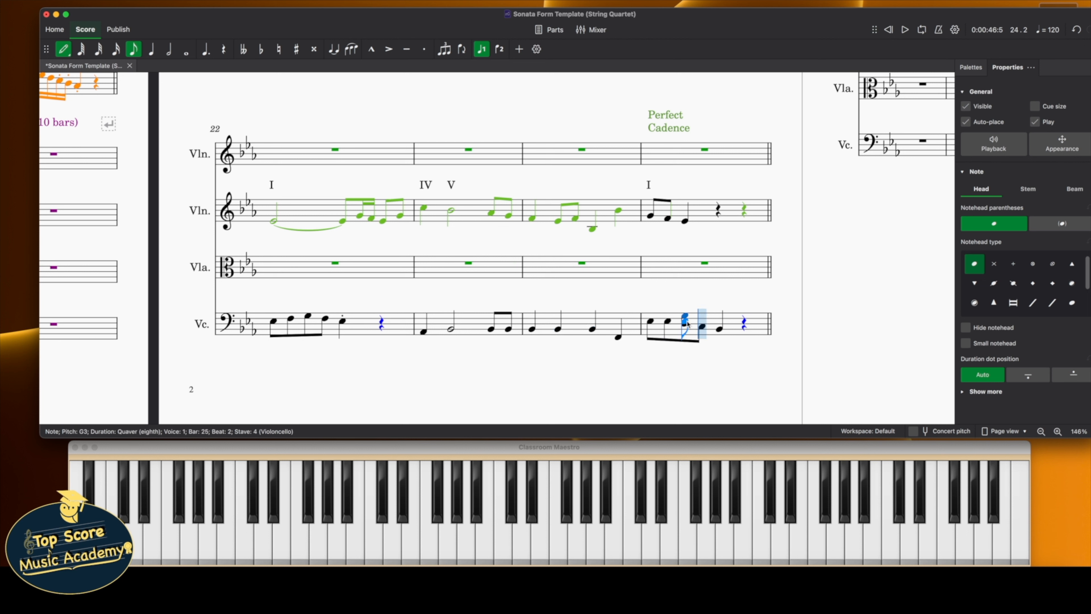
pyautogui.write('f5e')
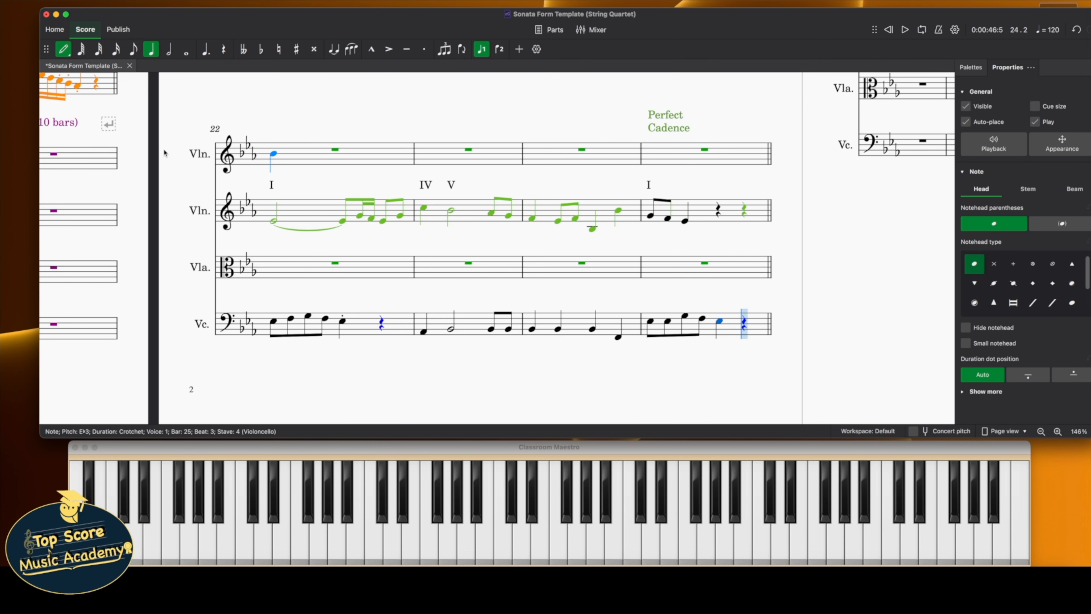
pyautogui.press('Escape')
pyautogui.click(650, 324)
pyautogui.press('space')
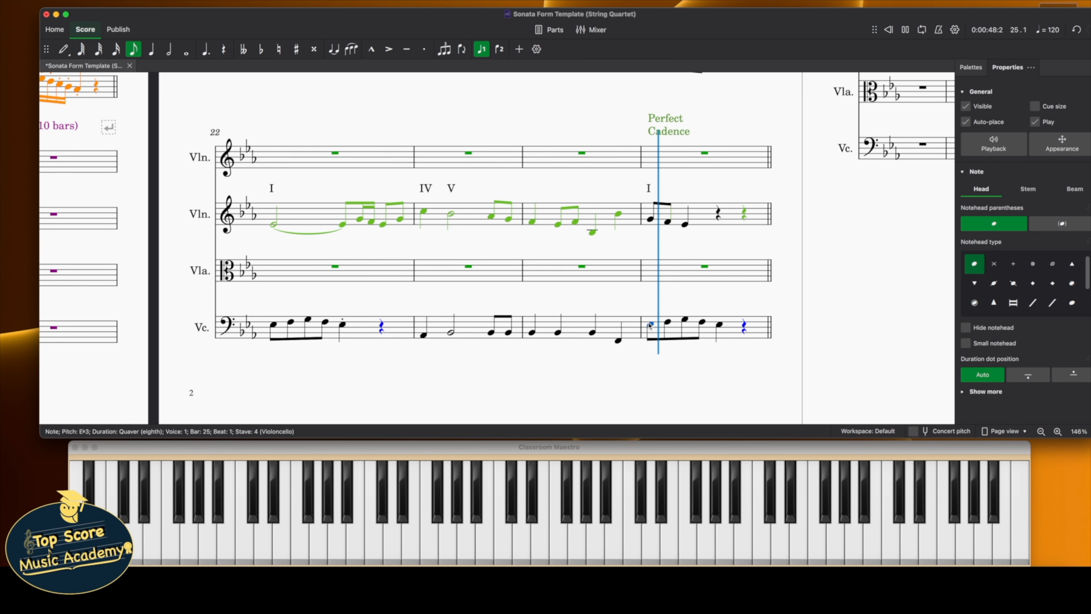
pyautogui.press('space')
pyautogui.click(273, 325)
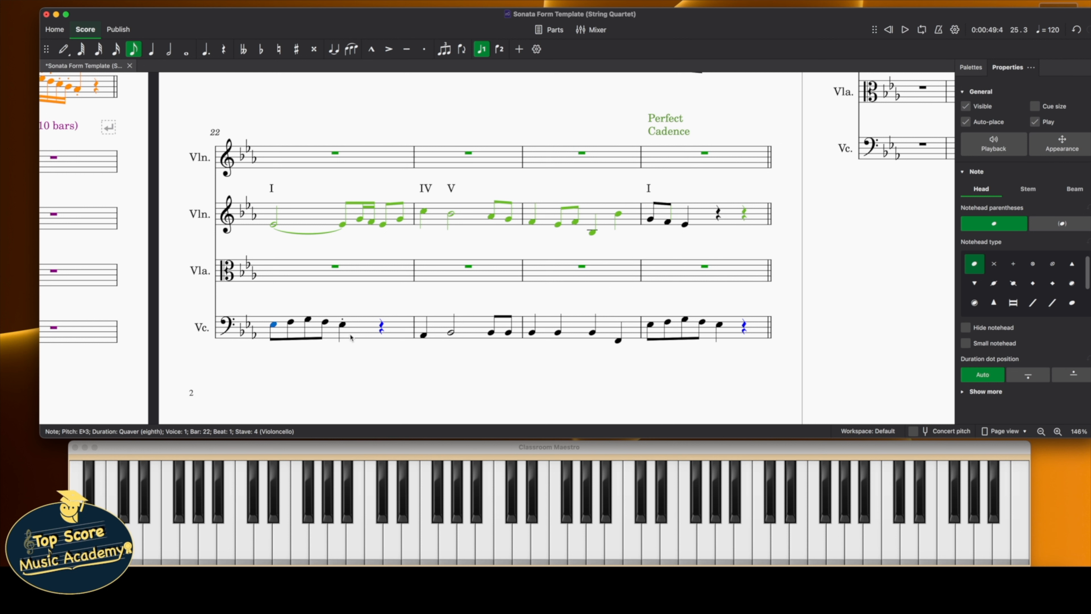
# Replace the cello's minim and quavers in bar 23 with B♭2 crotchets on beats 2, 3 and 4
pyautogui.click(450, 333)
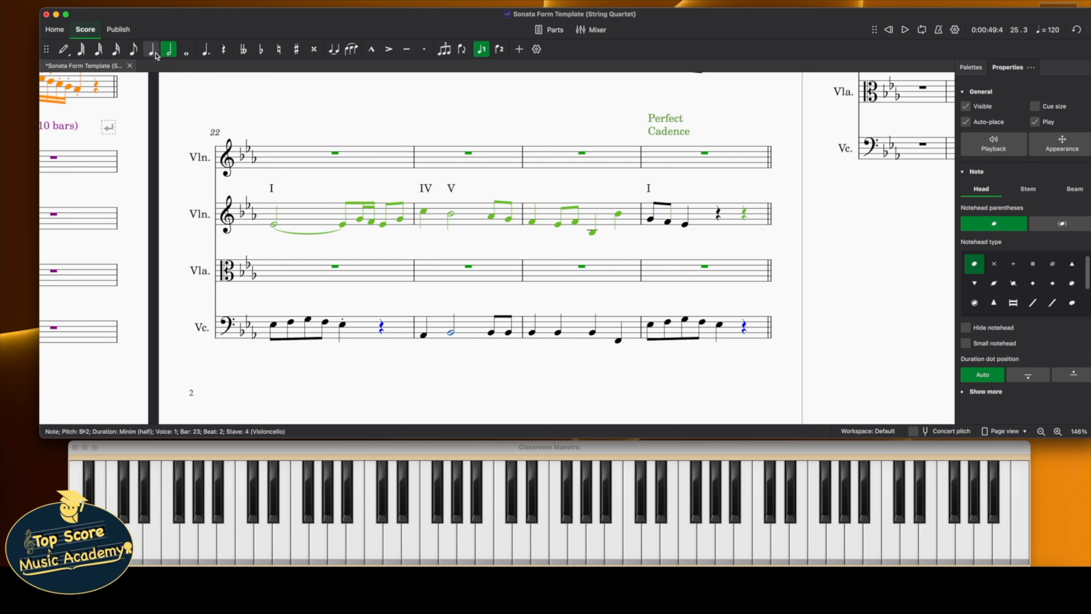
pyautogui.press('5')
pyautogui.press('n')
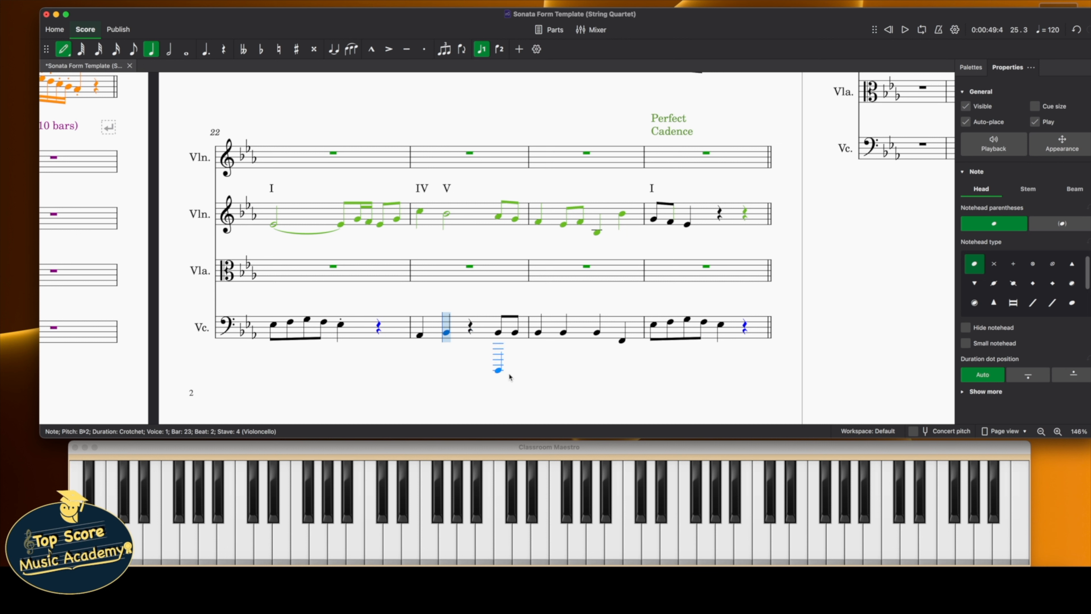
pyautogui.click(472, 332)
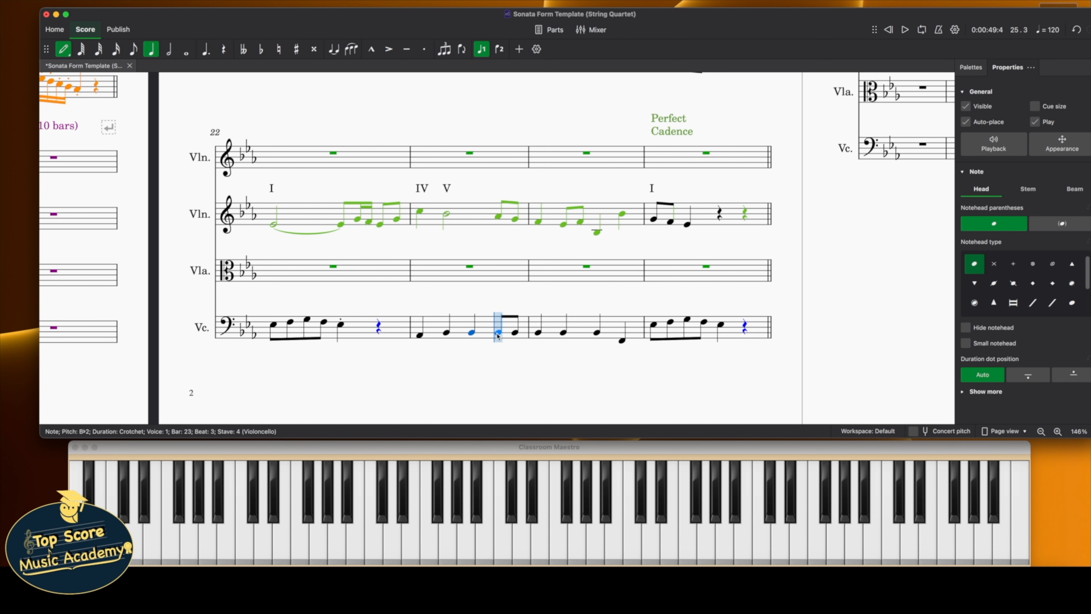
pyautogui.click(498, 332)
pyautogui.click(66, 49)
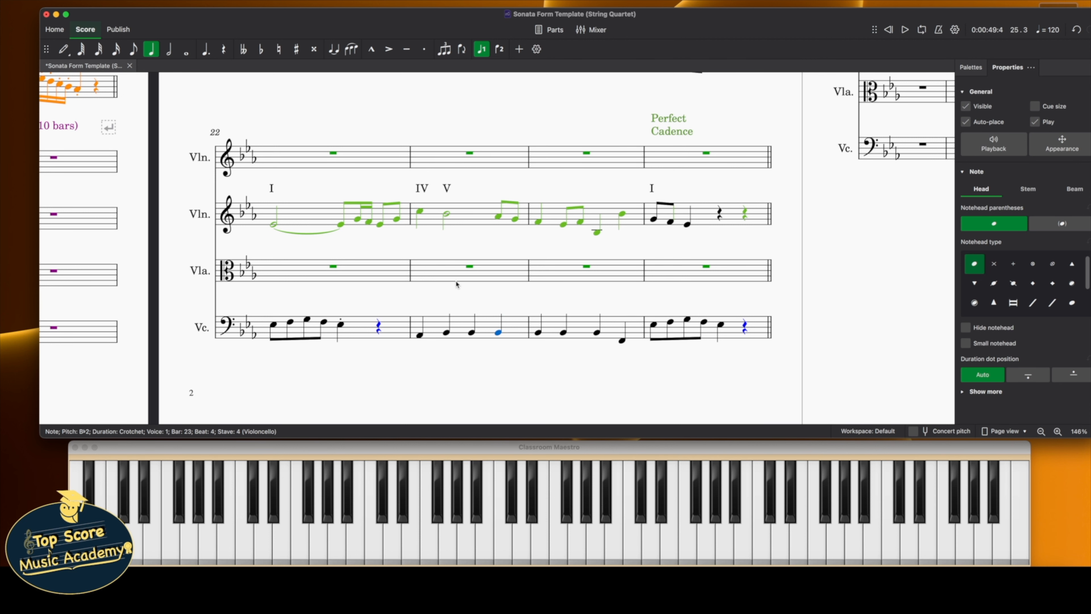
# Enter the viola's bar 22 as quavers E♭4, B♭3, G3 and B♭3 followed by a crotchet E♭4
pyautogui.scroll(5, 456, 284)
pyautogui.scroll(-4, 457, 284)
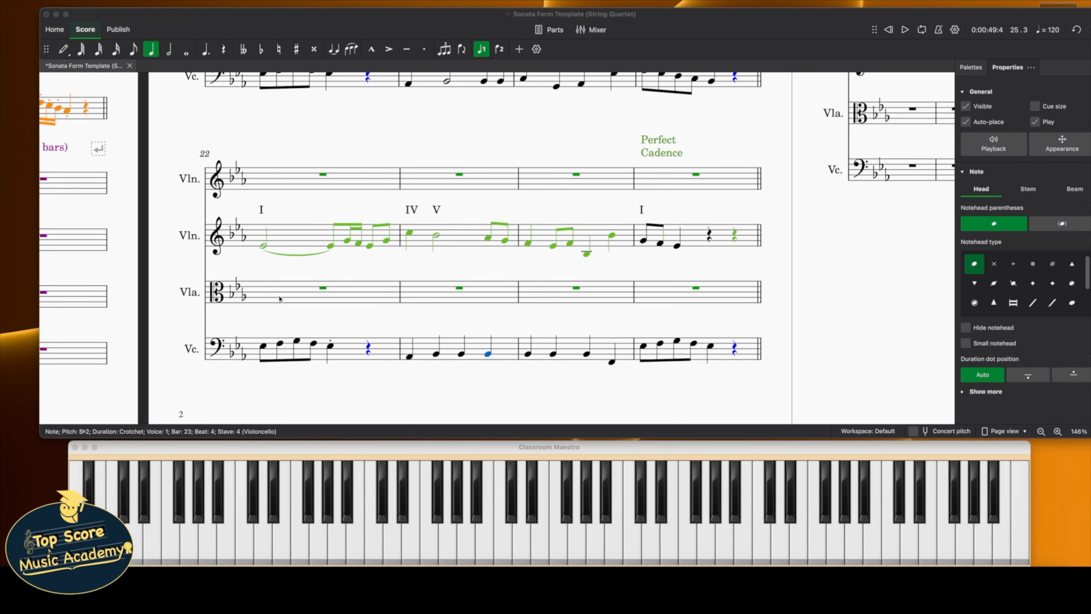
pyautogui.press('n')
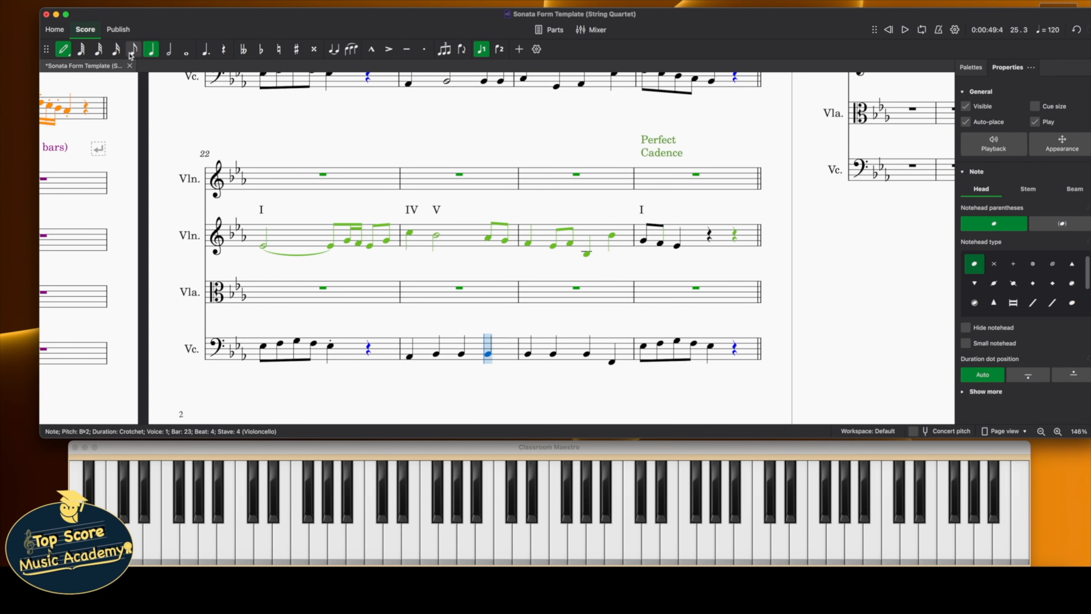
pyautogui.press('4')
pyautogui.click(263, 287)
pyautogui.press('b')
pyautogui.press('g')
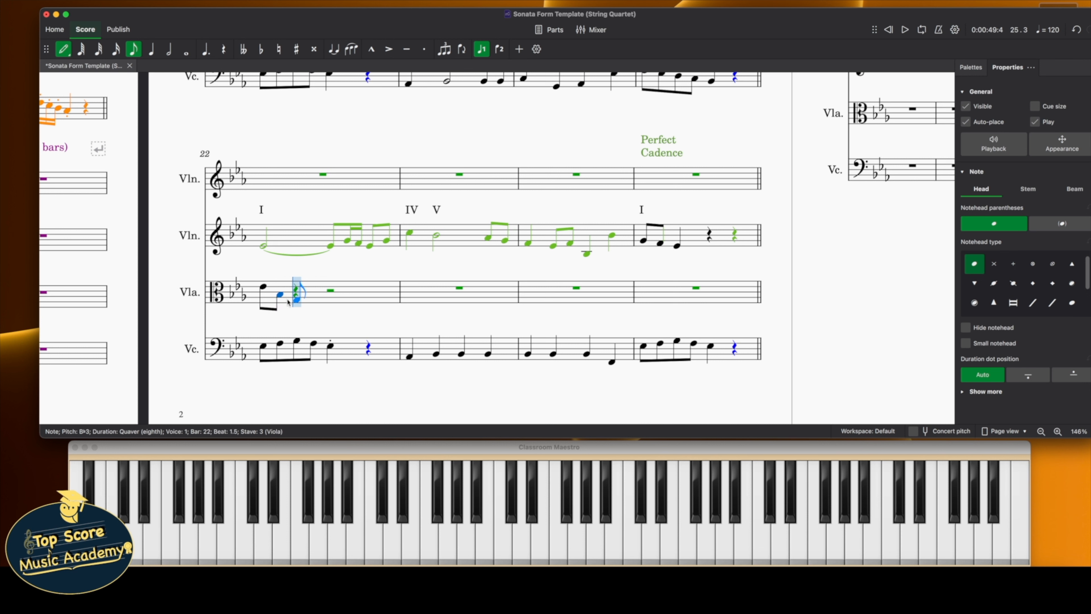
pyautogui.press('b')
pyautogui.press('5')
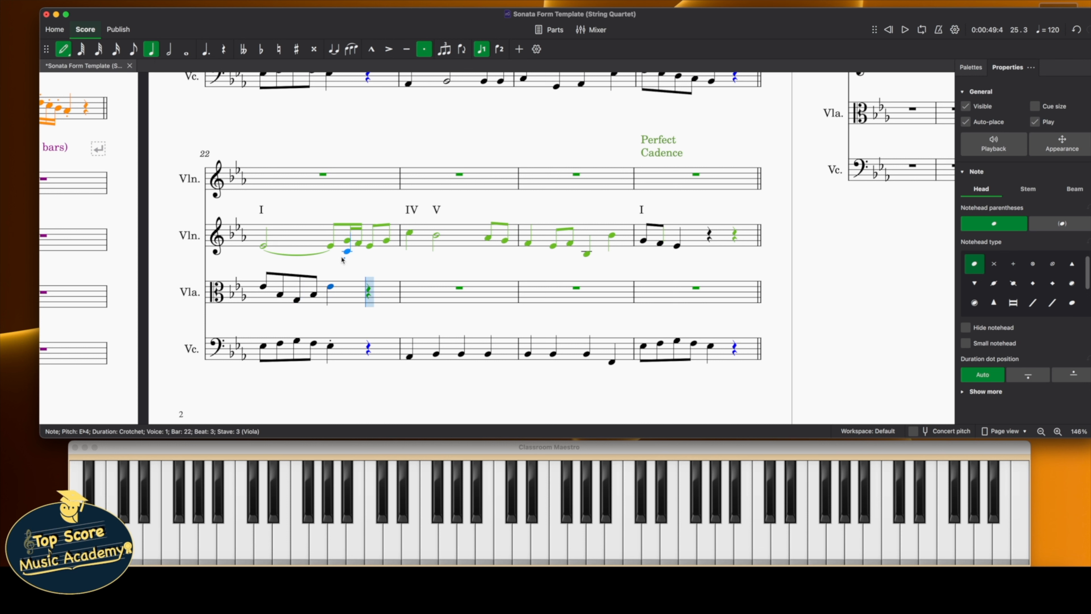
pyautogui.press('e')
# Add a staccato to the viola's crotchet on bar 22 beat 3 and play the bar back
pyautogui.press('Escape')
pyautogui.click(971, 67)
pyautogui.click(1016, 225)
pyautogui.click(263, 288)
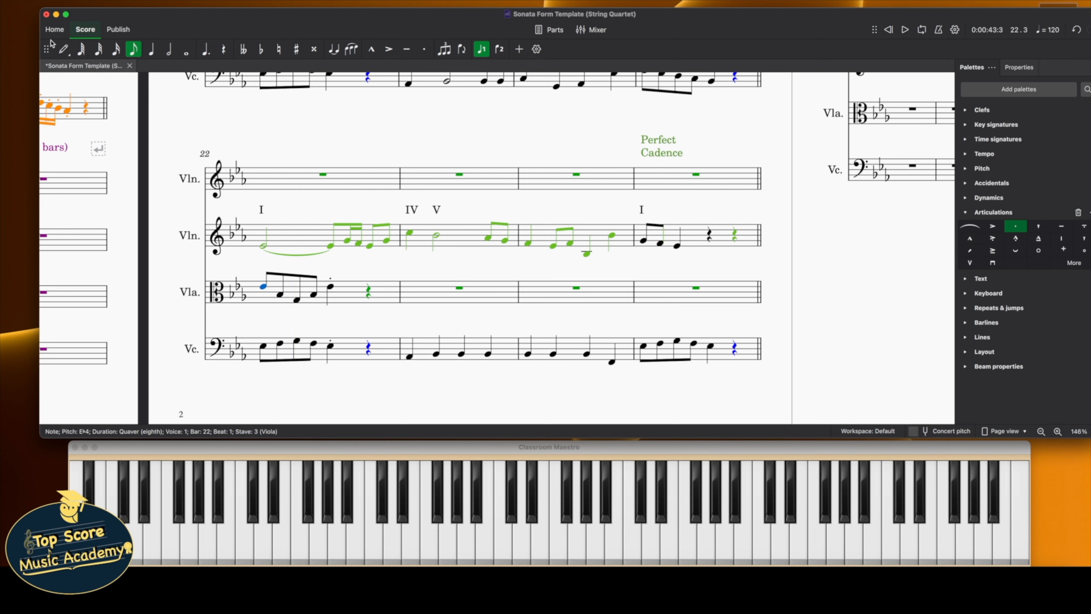
# Enter the viola's bar 23 as a crotchet E♭4, a minim D4 and a crotchet B♭3
pyautogui.press('n')
pyautogui.press('5')
pyautogui.click(409, 287)
pyautogui.press('6')
pyautogui.click(436, 289)
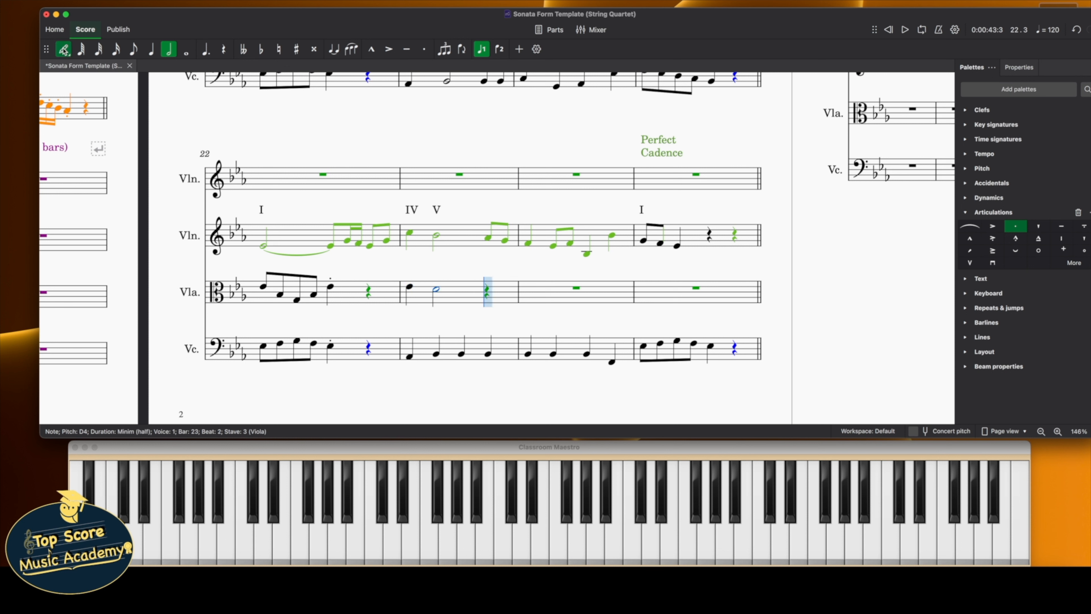
pyautogui.press('Escape')
pyautogui.click(409, 356)
pyautogui.press('n')
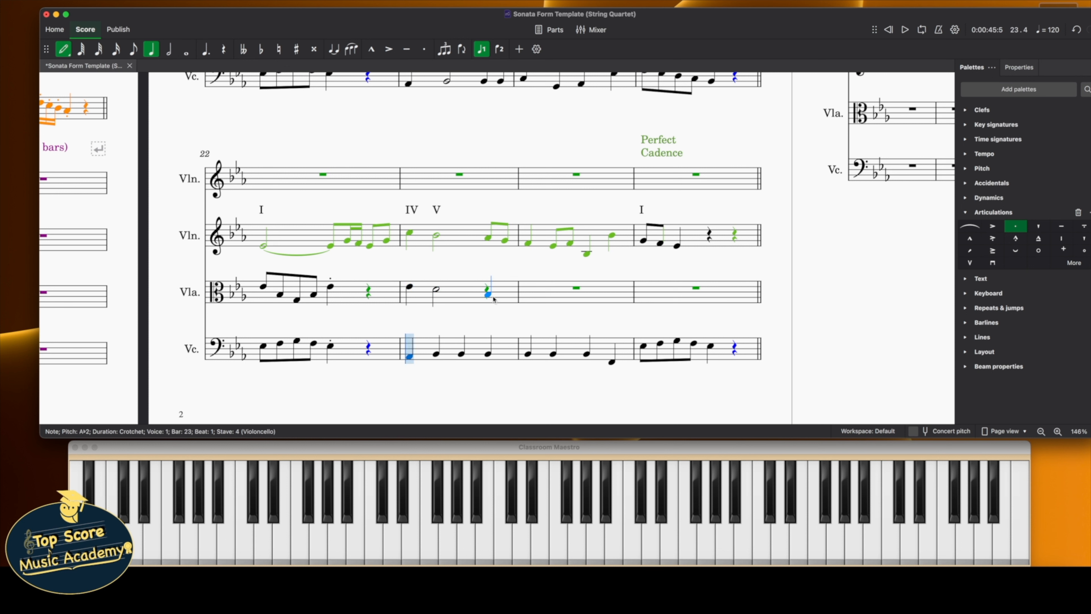
pyautogui.click(491, 295)
pyautogui.press('Escape')
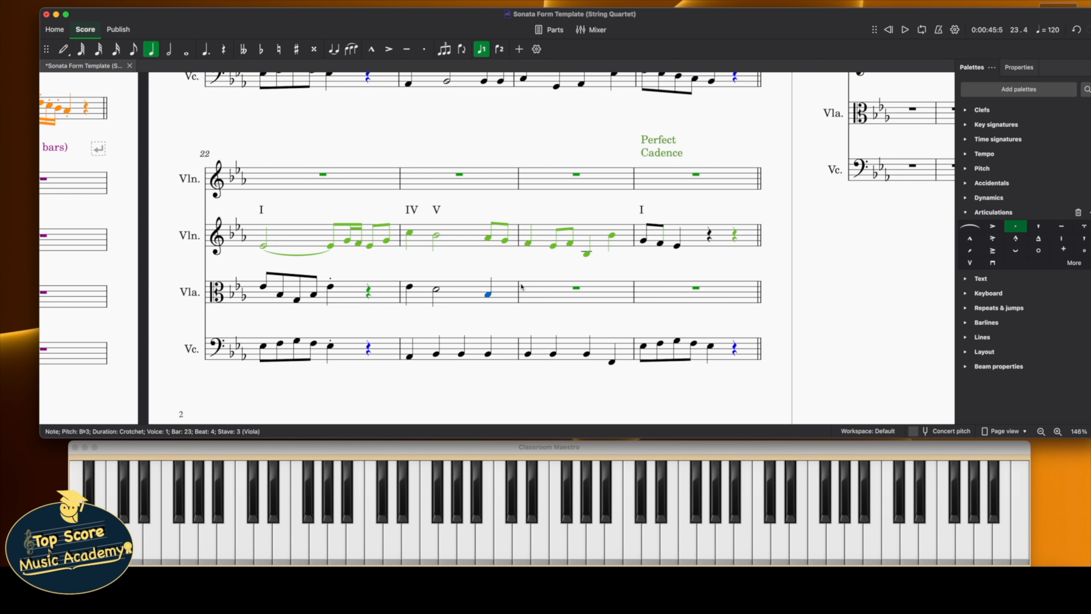
# Repeat the viola's bar 23 into bar 24 and lower the copied minim to B♭3
pyautogui.click(461, 300)
pyautogui.press('r')
pyautogui.click(551, 290)
pyautogui.press('Down')
pyautogui.press('Down')
pyautogui.press('Down')
pyautogui.press('Down')
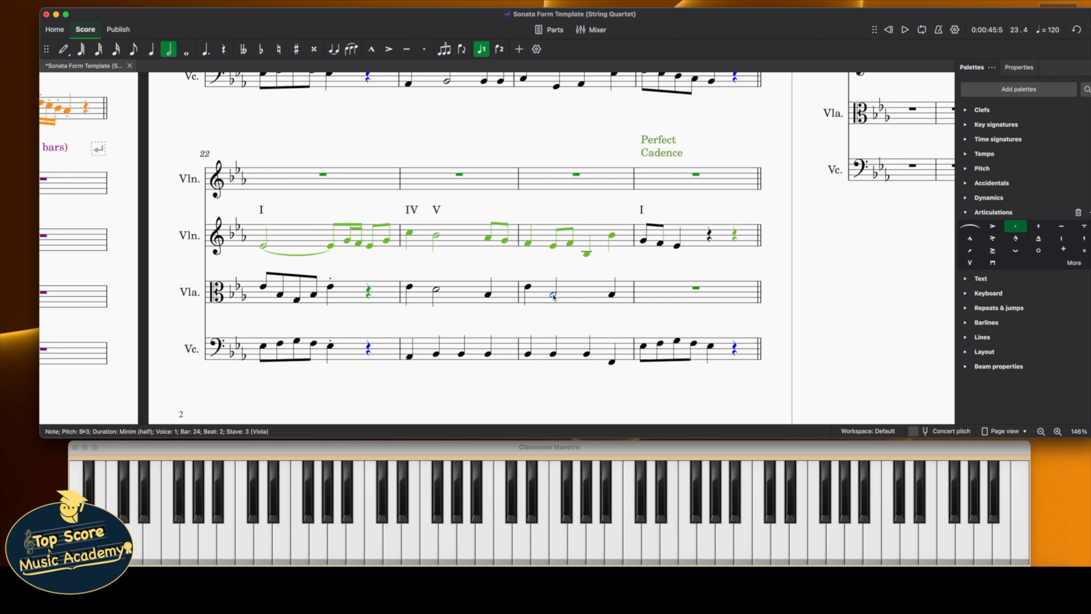
# Enter crotchets B♭3, B♭3 and E♭3 on beats 1 to 3 of the viola's bar 25
pyautogui.press('Right')
pyautogui.press('n')
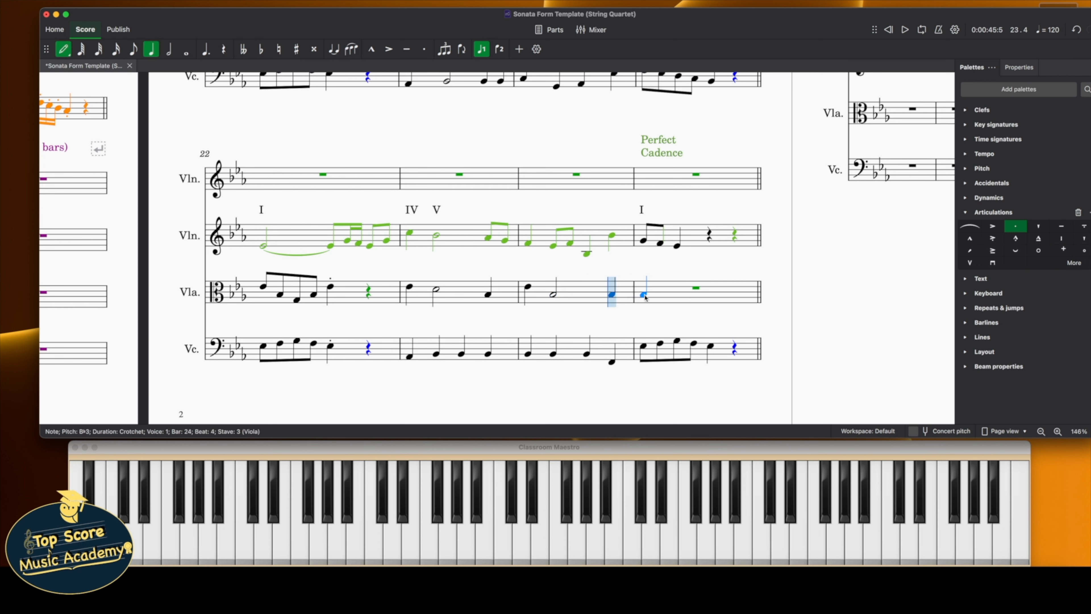
pyautogui.click(644, 295)
pyautogui.click(677, 295)
pyautogui.click(711, 306)
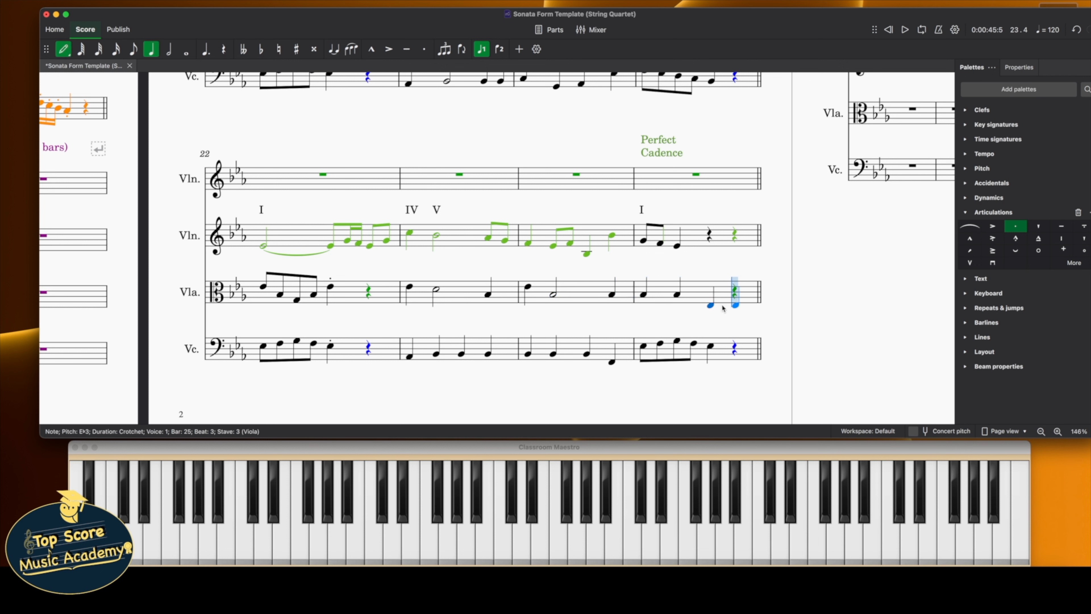
pyautogui.press('Escape')
# Colour all four parts of bars 18 to 21 in Apple Blue
pyautogui.scroll(5, 394, 258)
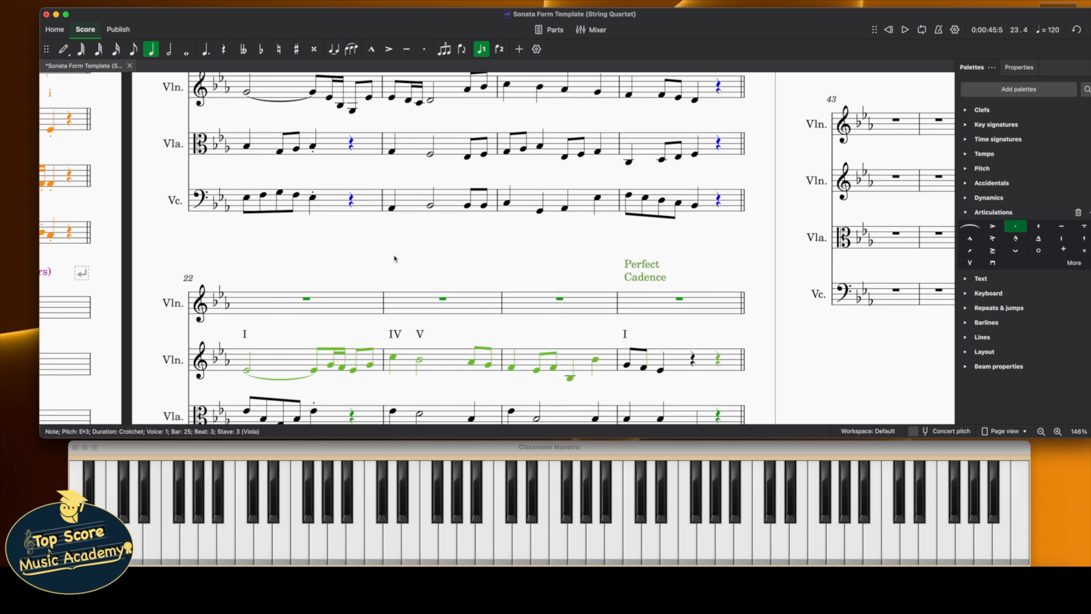
pyautogui.scroll(3, 394, 259)
pyautogui.click(307, 173)
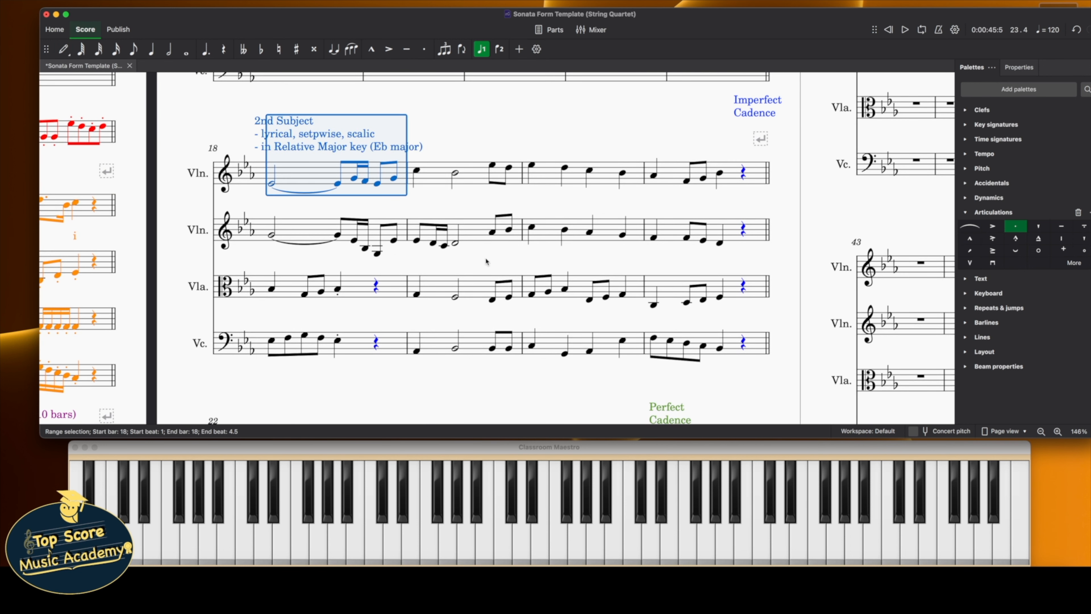
pyautogui.keyDown('shift'); pyautogui.click(737, 351); pyautogui.keyUp('shift')
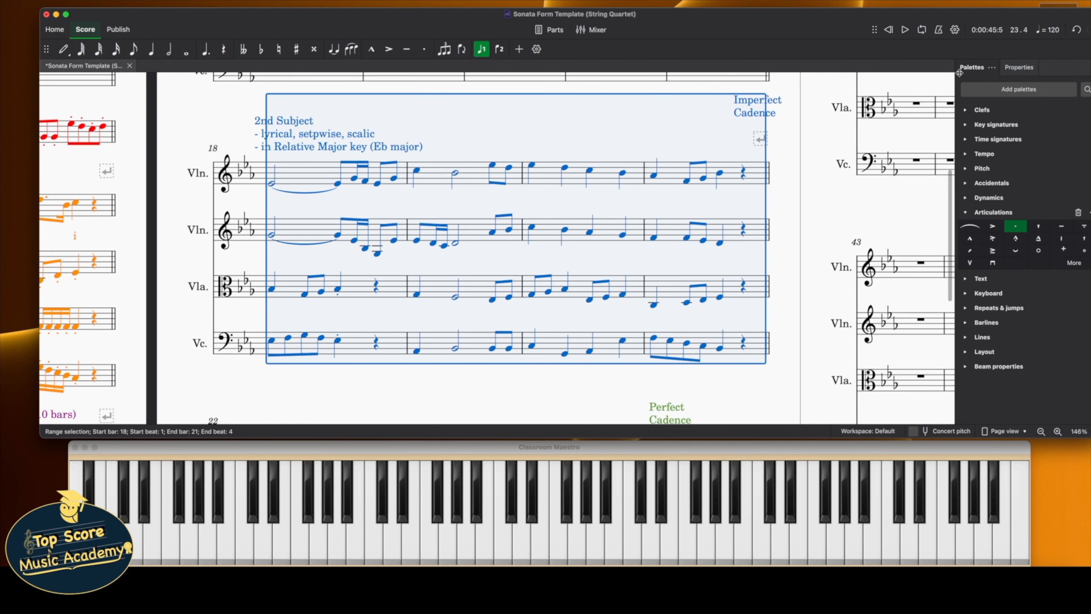
pyautogui.click(1019, 69)
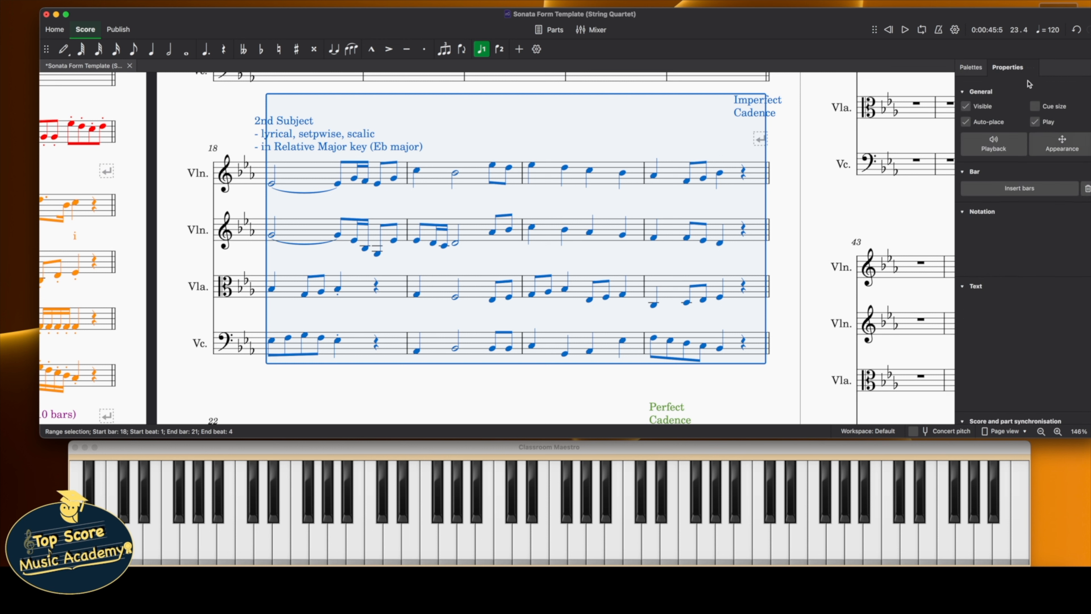
pyautogui.click(1063, 143)
pyautogui.click(997, 393)
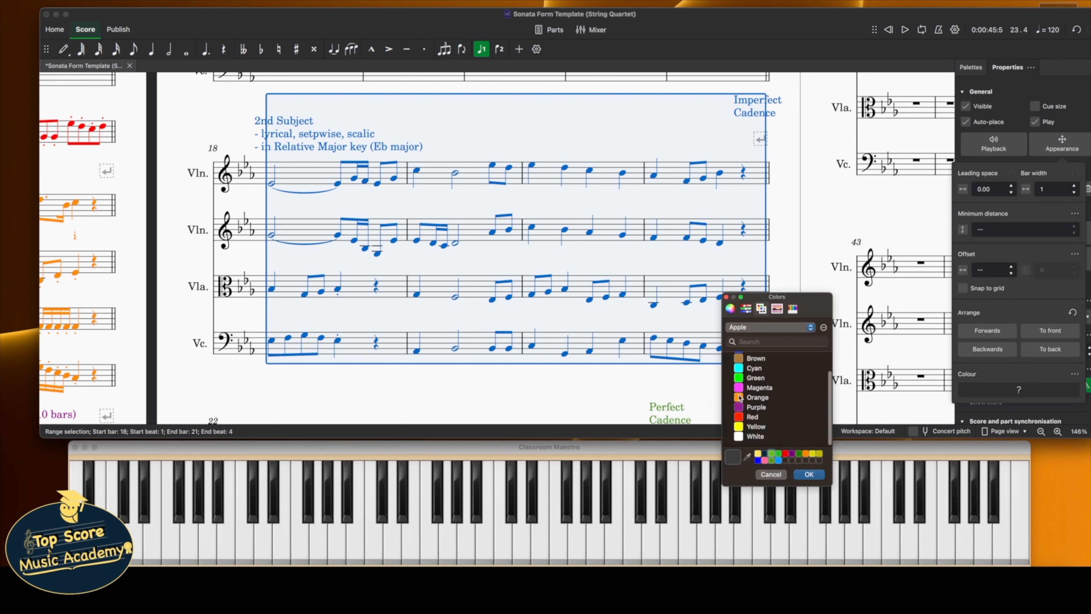
pyautogui.click(753, 363)
pyautogui.click(753, 372)
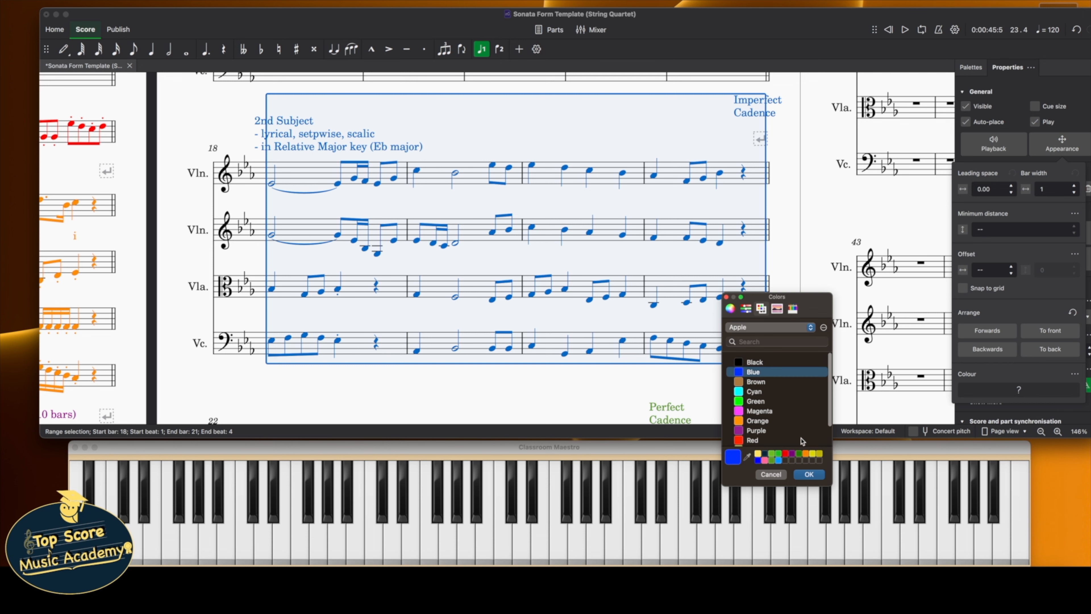
pyautogui.click(807, 473)
pyautogui.click(523, 377)
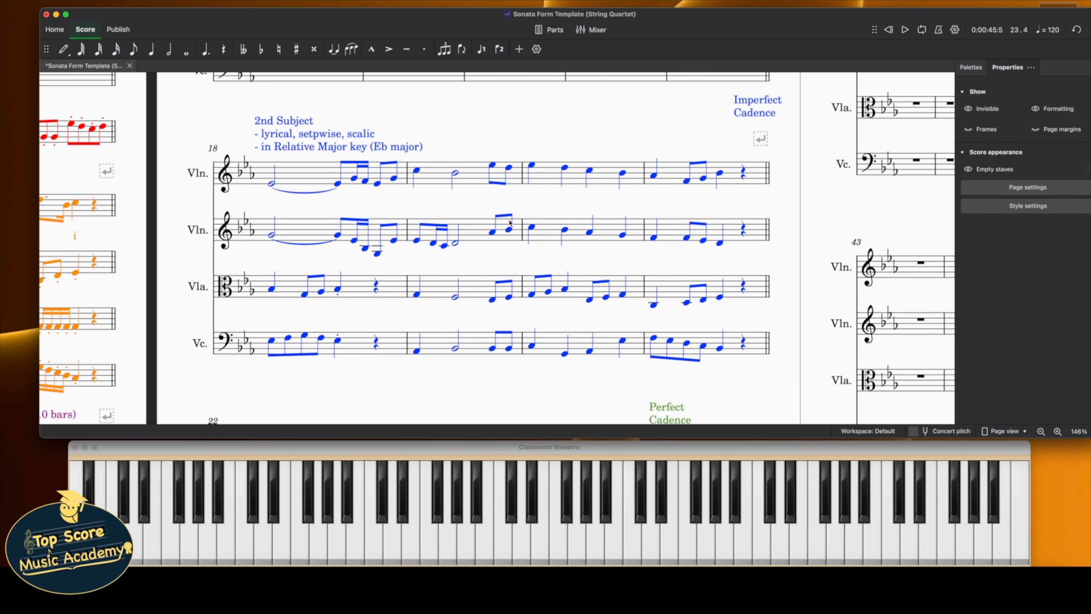
# Colour all four parts of bars 22 to 25 with the saved light green
pyautogui.scroll(-10, 509, 222)
pyautogui.click(341, 228)
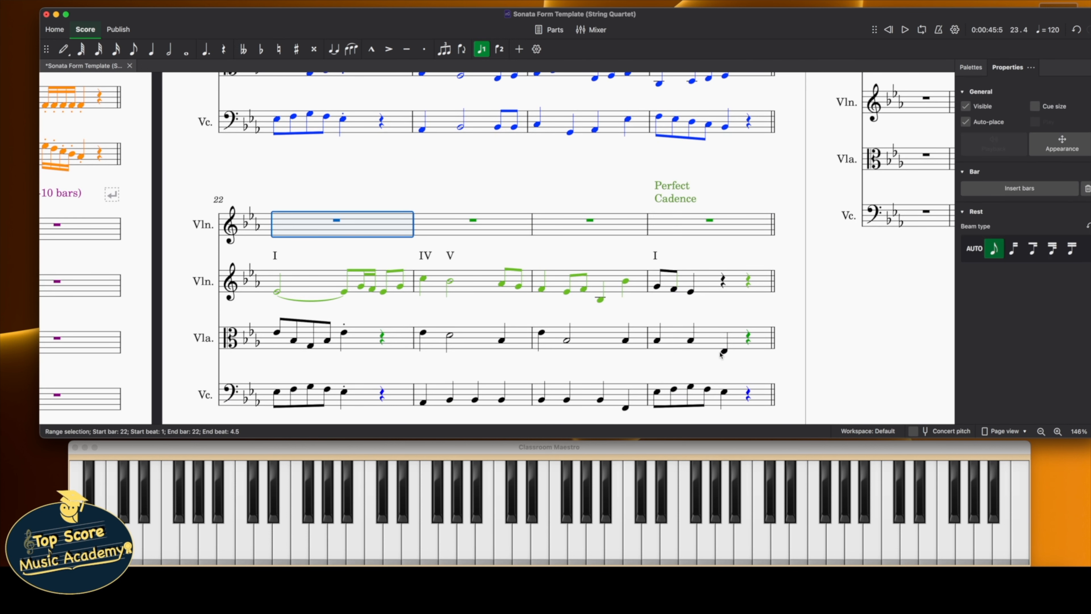
pyautogui.keyDown('shift'); pyautogui.click(732, 400); pyautogui.keyUp('shift')
pyautogui.click(1061, 144)
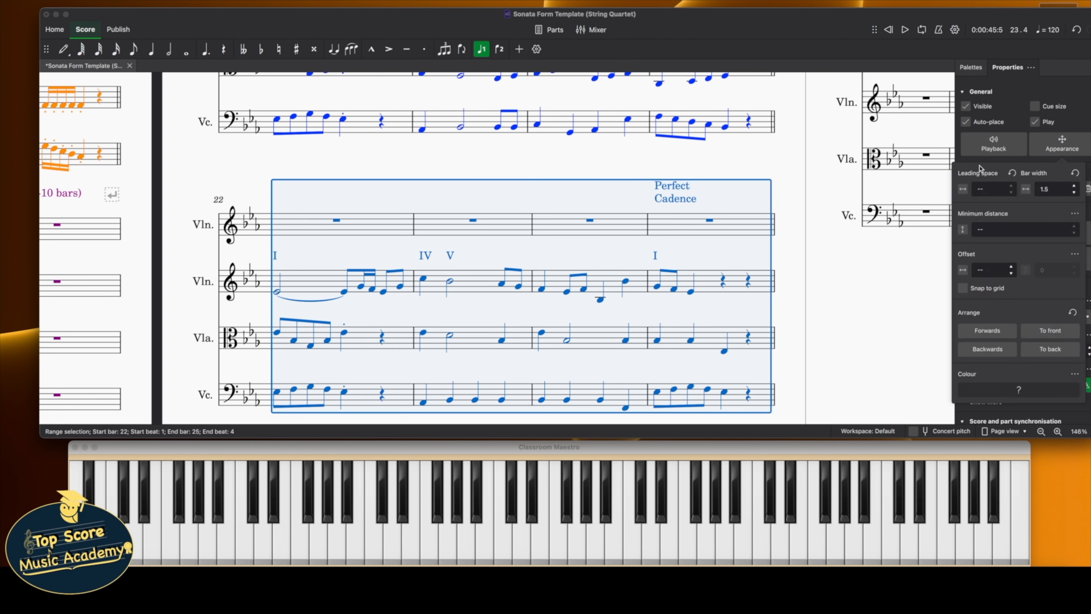
pyautogui.click(1028, 395)
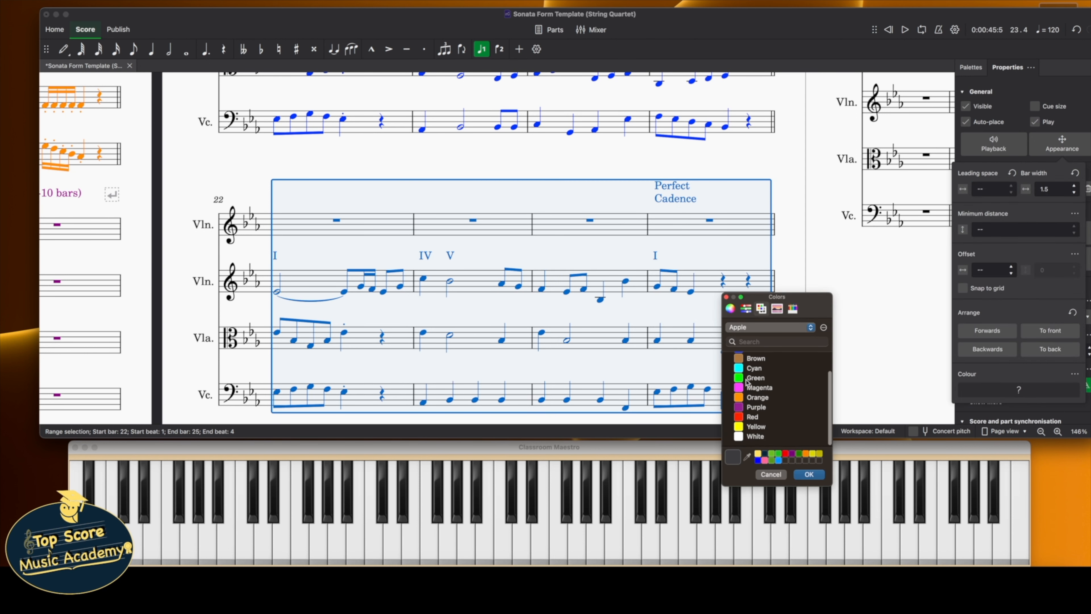
pyautogui.click(771, 453)
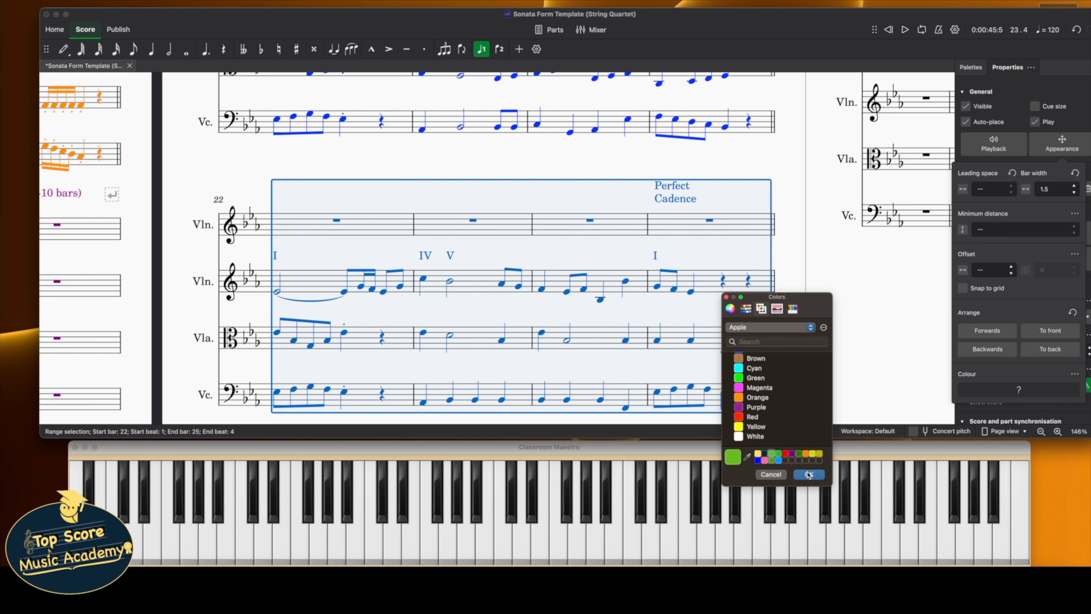
pyautogui.click(809, 473)
pyautogui.click(793, 346)
# Play back the 2nd Subject from bar 18 through bar 25 and return to bar 22
pyautogui.scroll(5, 522, 270)
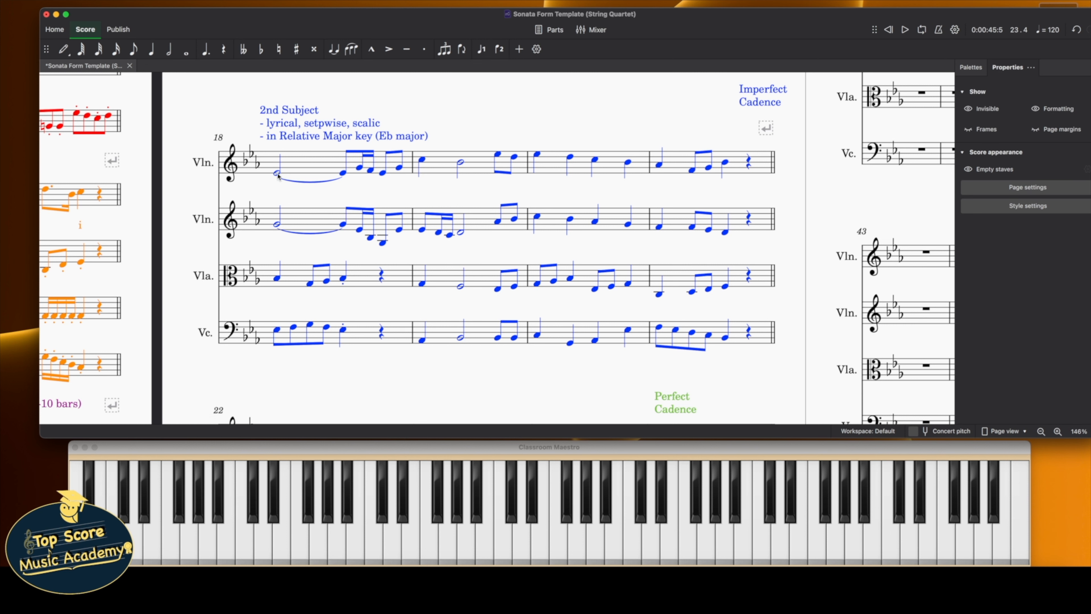
pyautogui.click(277, 174)
pyautogui.press('space')
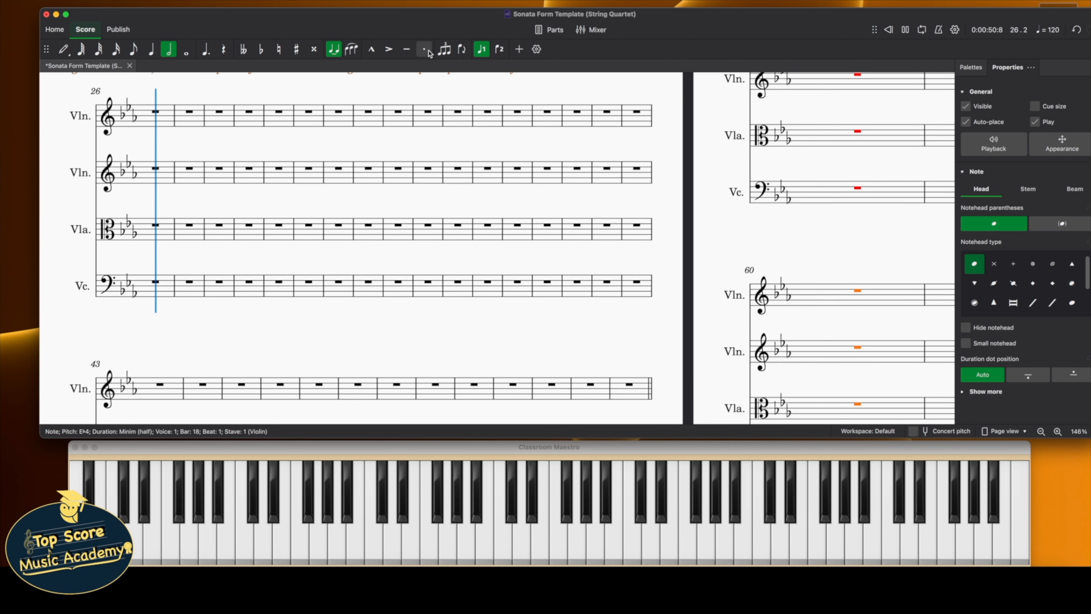
pyautogui.press('space')
pyautogui.hscroll(-10, 424, 189)
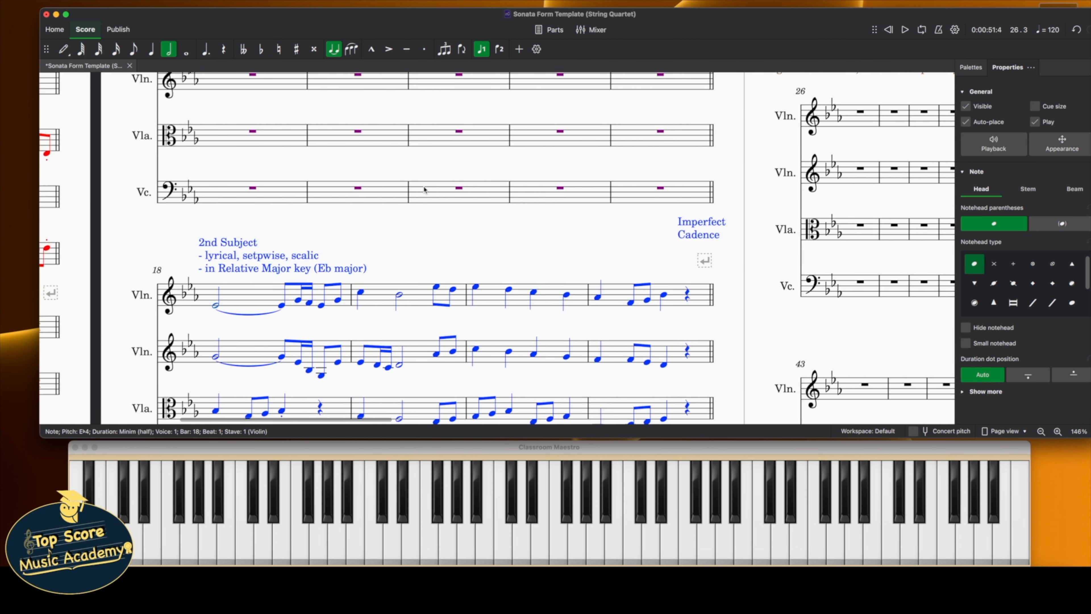
pyautogui.scroll(-3, 424, 190)
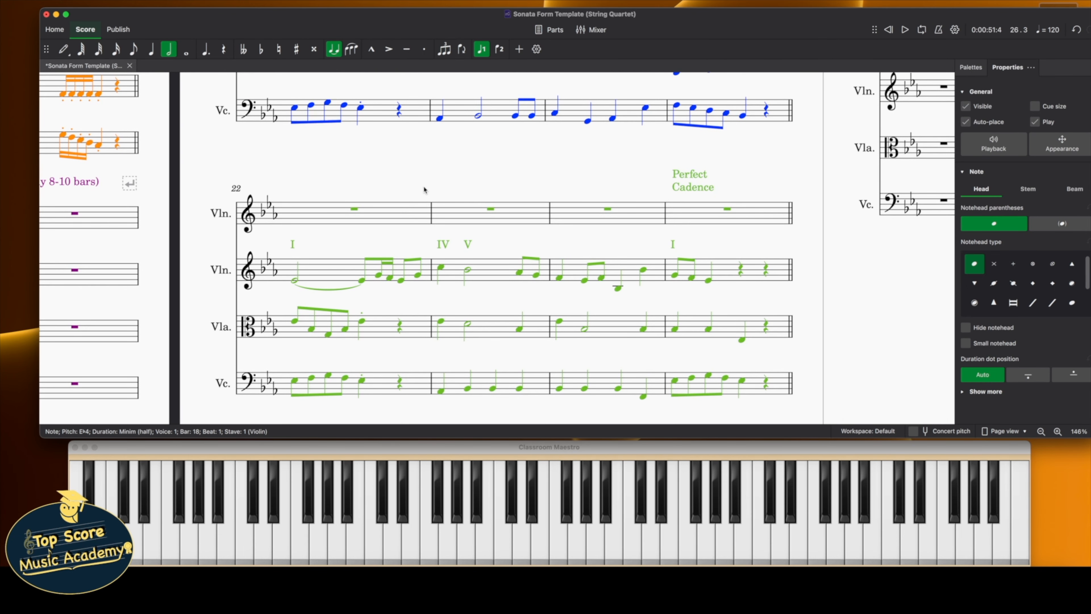
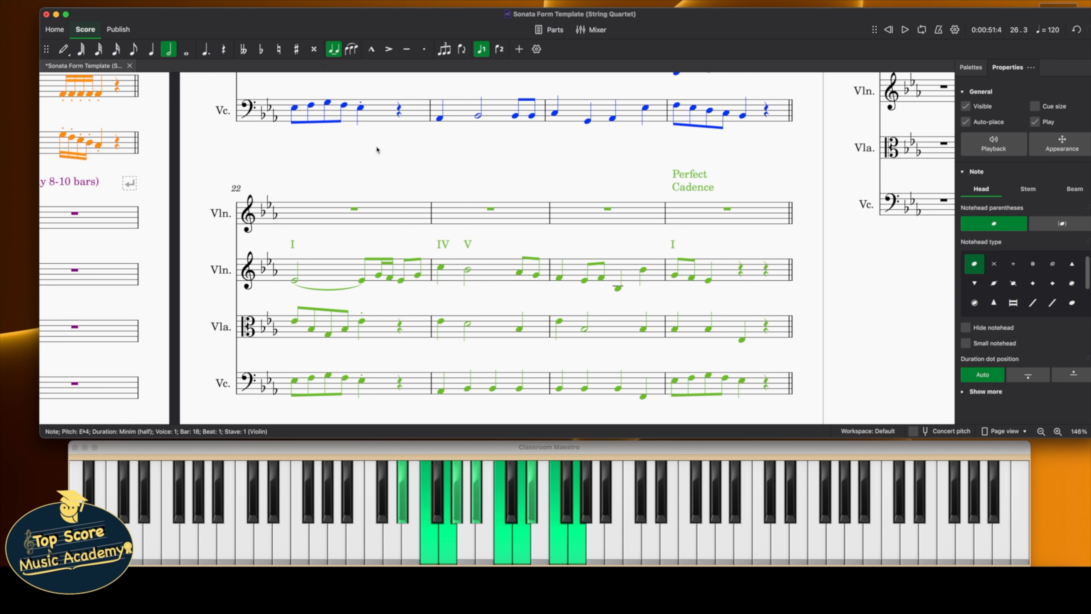
pyautogui.click(63, 49)
pyautogui.scroll(-3, 376, 236)
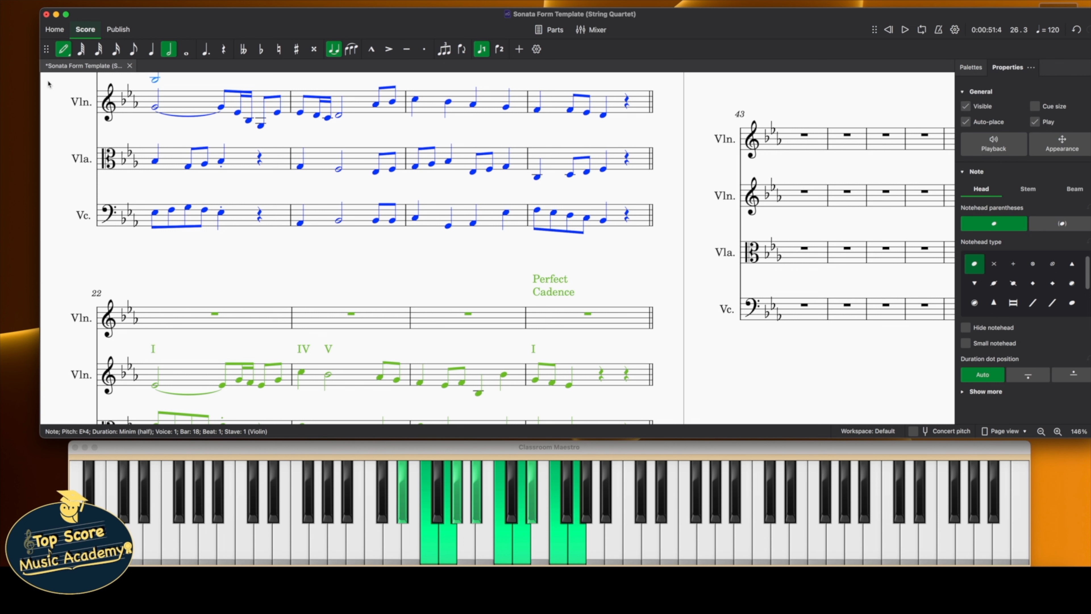
pyautogui.press('Escape')
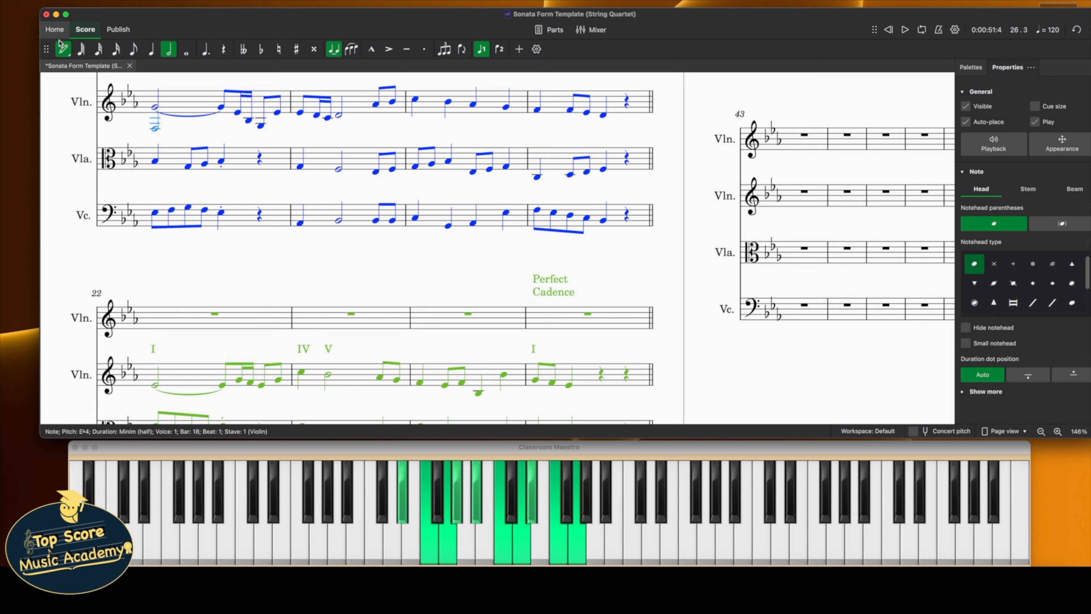
# Split the first violin's bar 22 rest into crotchet rests and divide beat 2 into quaver rests
pyautogui.click(214, 313)
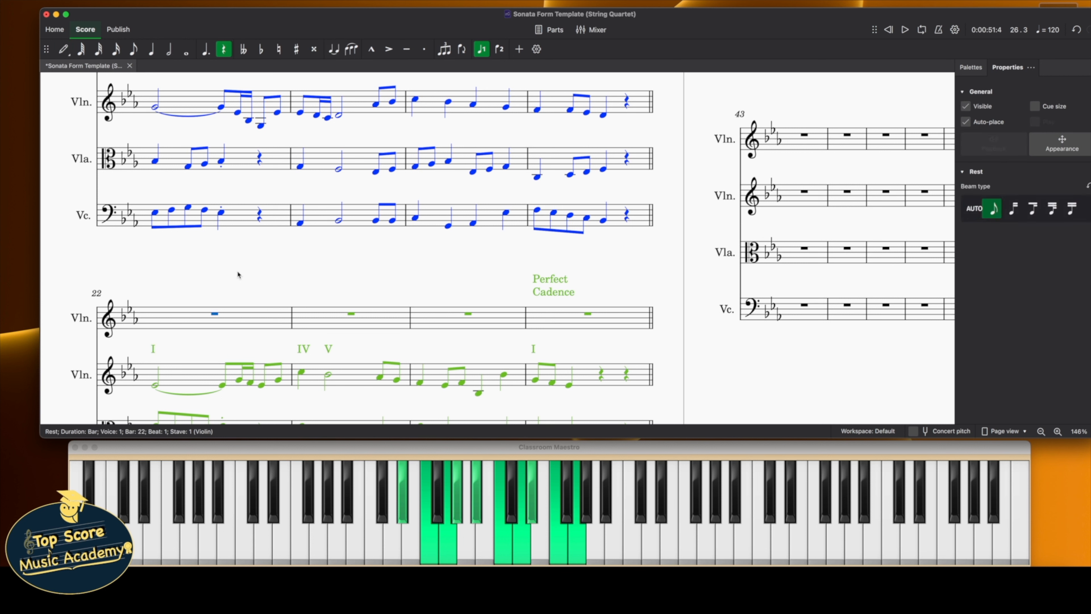
pyautogui.click(150, 49)
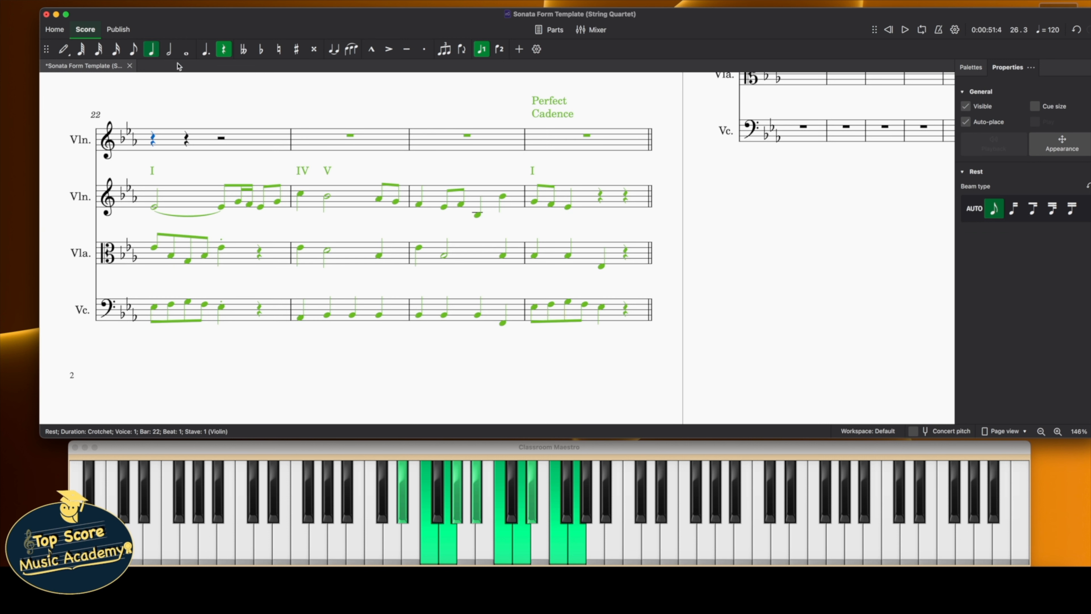
pyautogui.click(219, 138)
pyautogui.press('5')
pyautogui.click(186, 141)
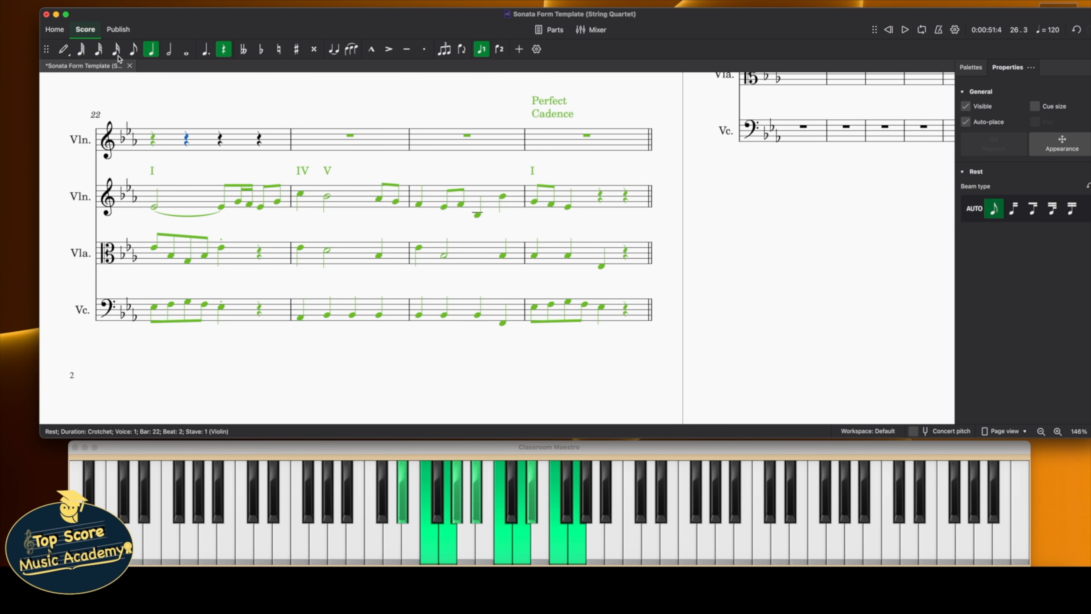
pyautogui.click(133, 49)
# Enter first-violin quavers B♭4, G5, E♭5, E♭5 and B♭4 from the second half of bar 22 beat 2
pyautogui.press('n')
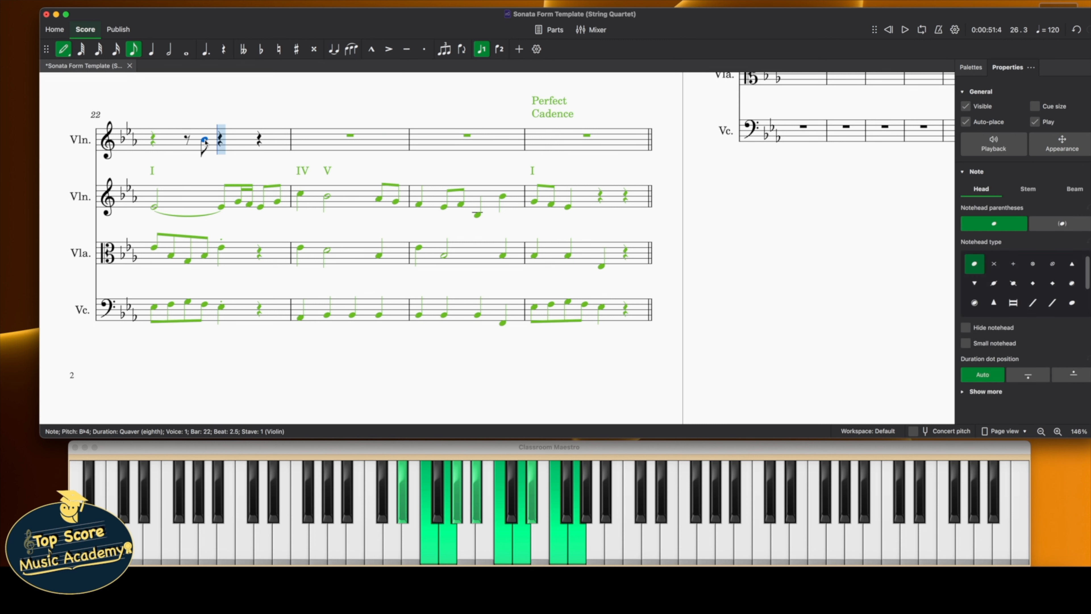
pyautogui.click(205, 140)
pyautogui.click(218, 128)
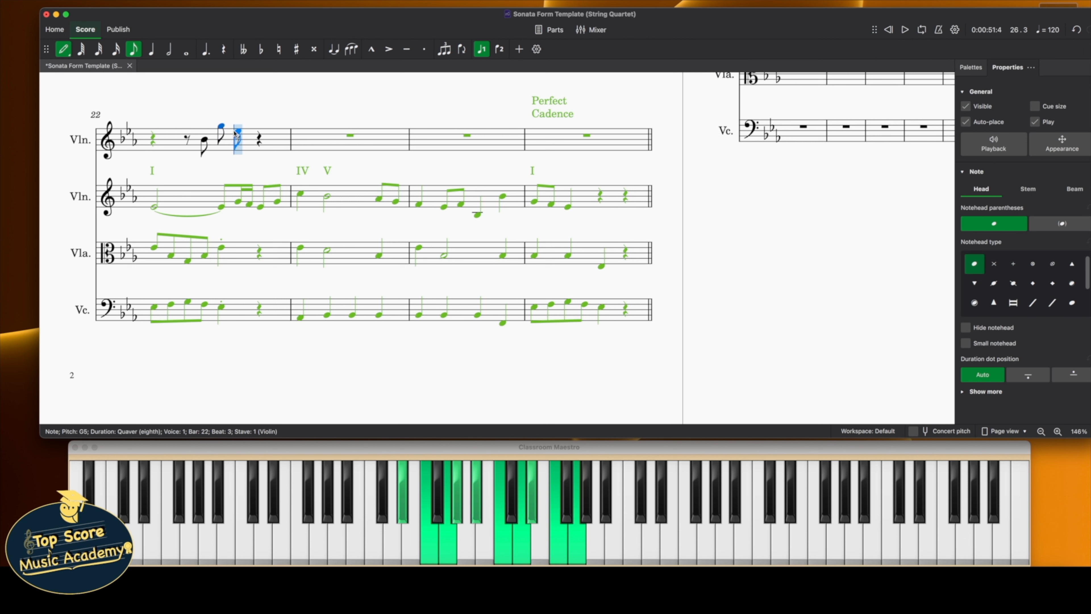
pyautogui.click(239, 132)
pyautogui.click(260, 131)
pyautogui.click(273, 141)
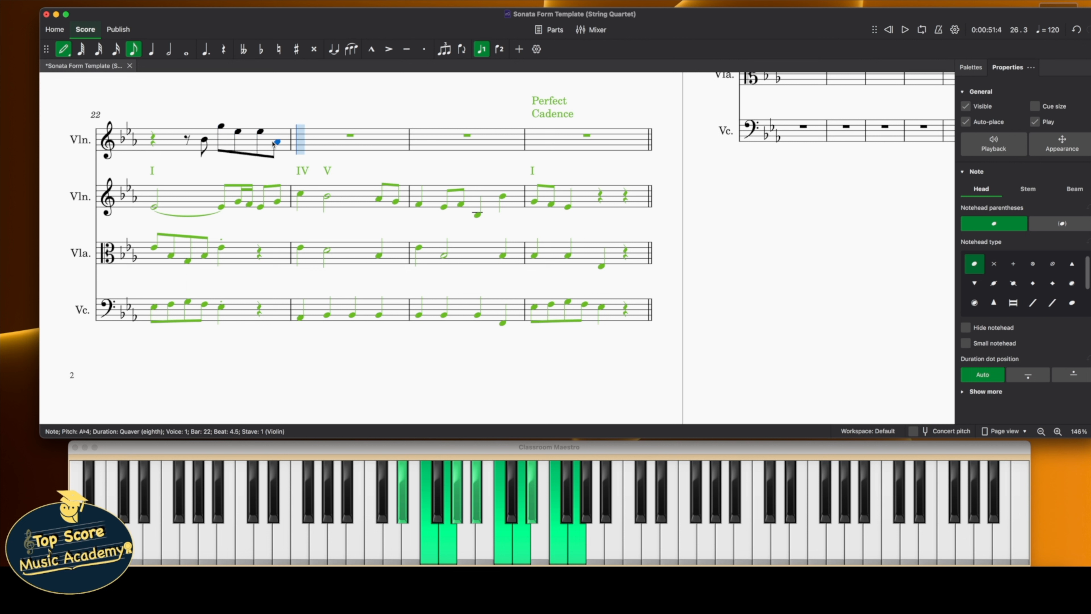
pyautogui.press('Up')
pyautogui.press('Up')
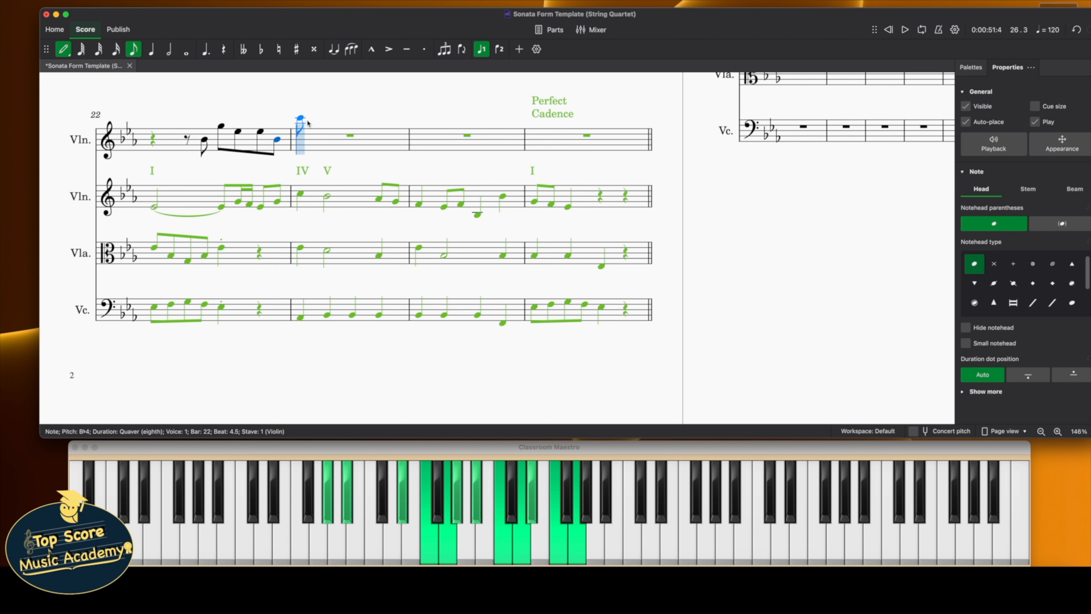
# Begin the first violin's bar 23 with a quaver F5, semiquavers F5 and E♭5, and a crotchet D5
pyautogui.click(309, 130)
pyautogui.click(116, 49)
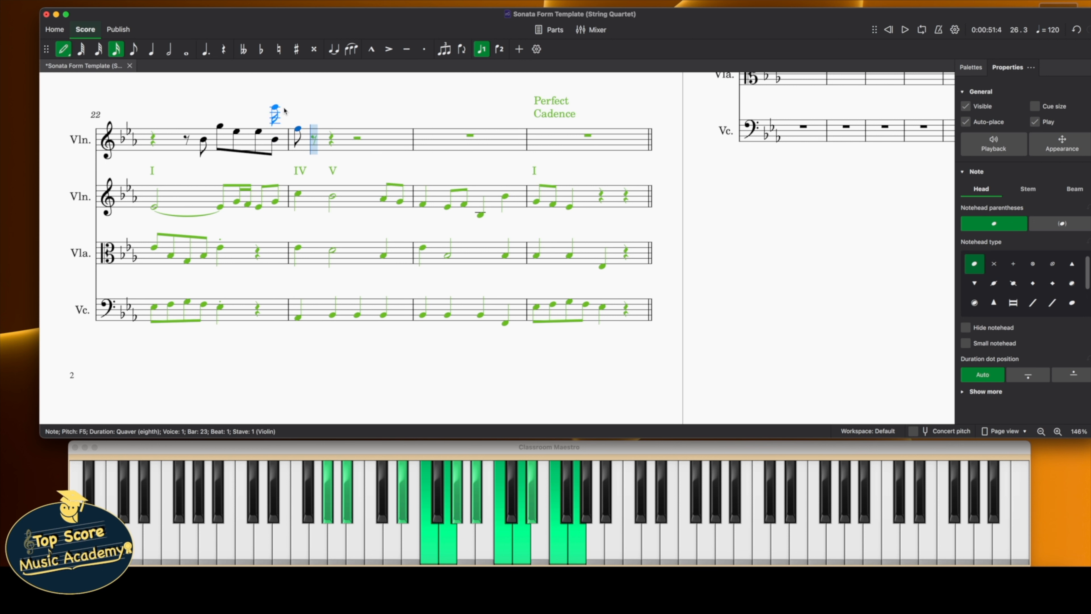
pyautogui.click(314, 129)
pyautogui.click(323, 131)
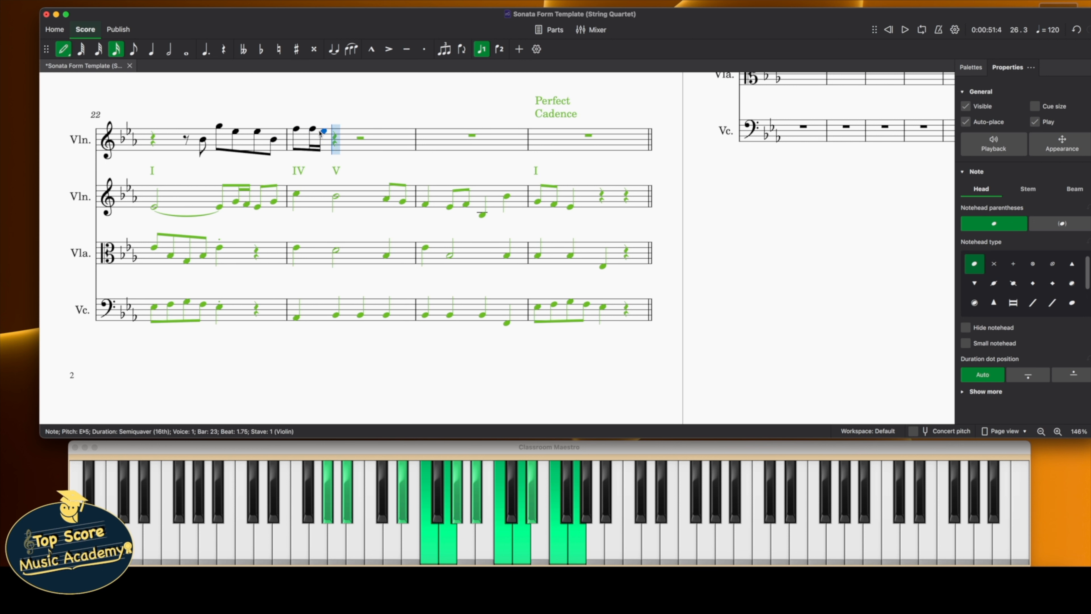
pyautogui.click(151, 49)
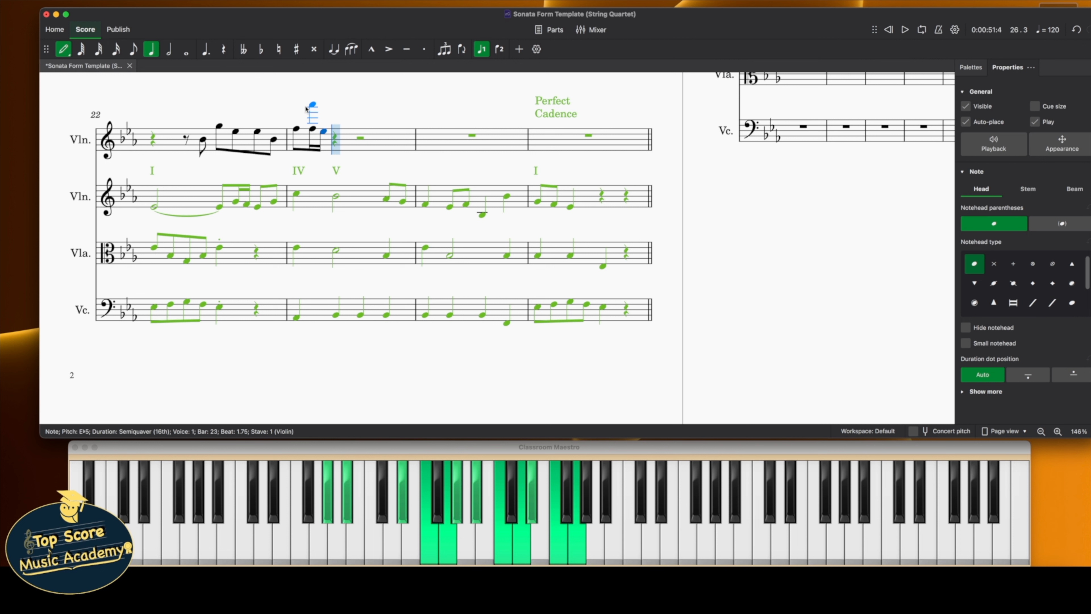
pyautogui.click(333, 135)
pyautogui.click(332, 135)
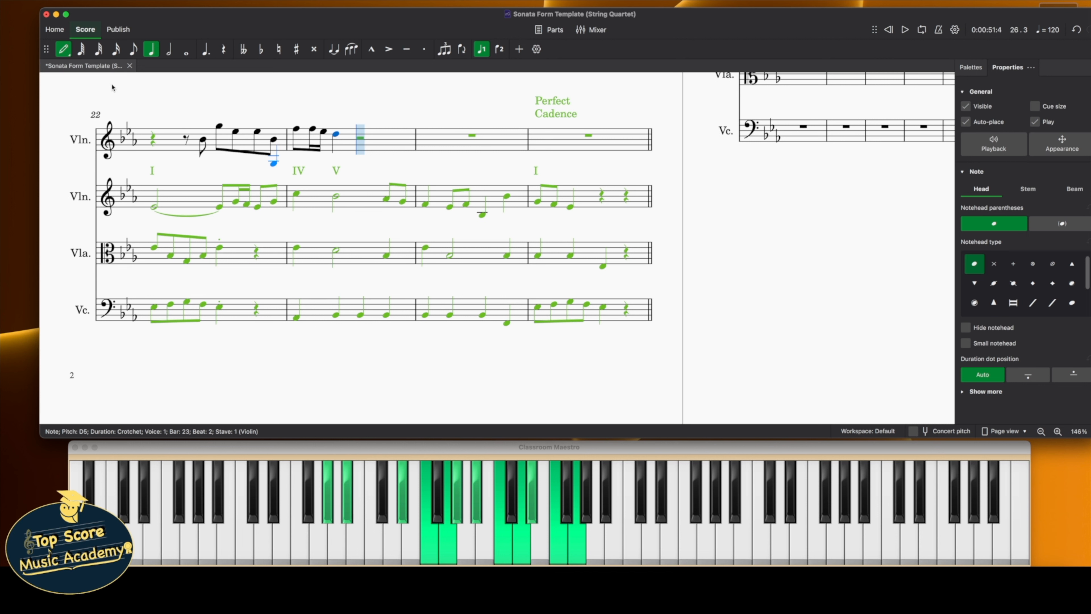
# Try the viola's bar 23 beat 2 minim on G3 and F3, auditioning the passage from beat 1
pyautogui.press('Escape')
pyautogui.click(295, 252)
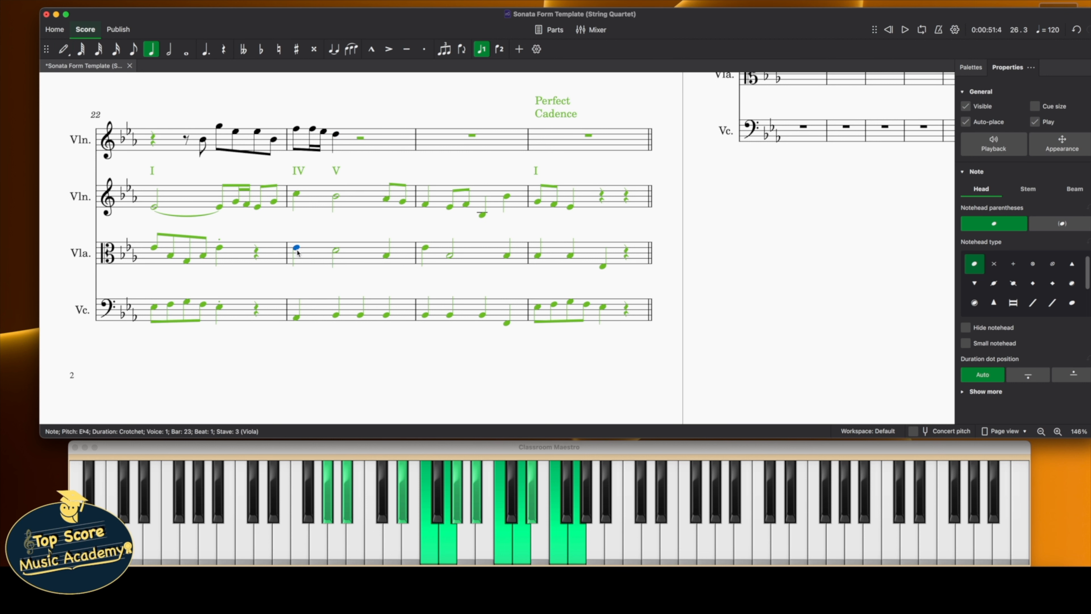
pyautogui.press('space')
pyautogui.press('space')
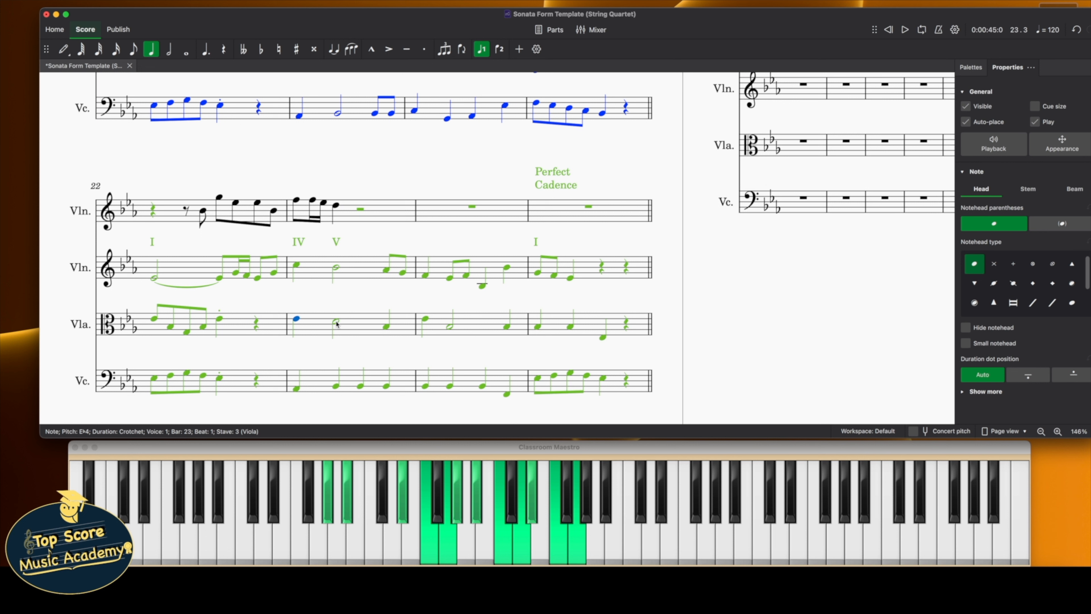
pyautogui.click(339, 337)
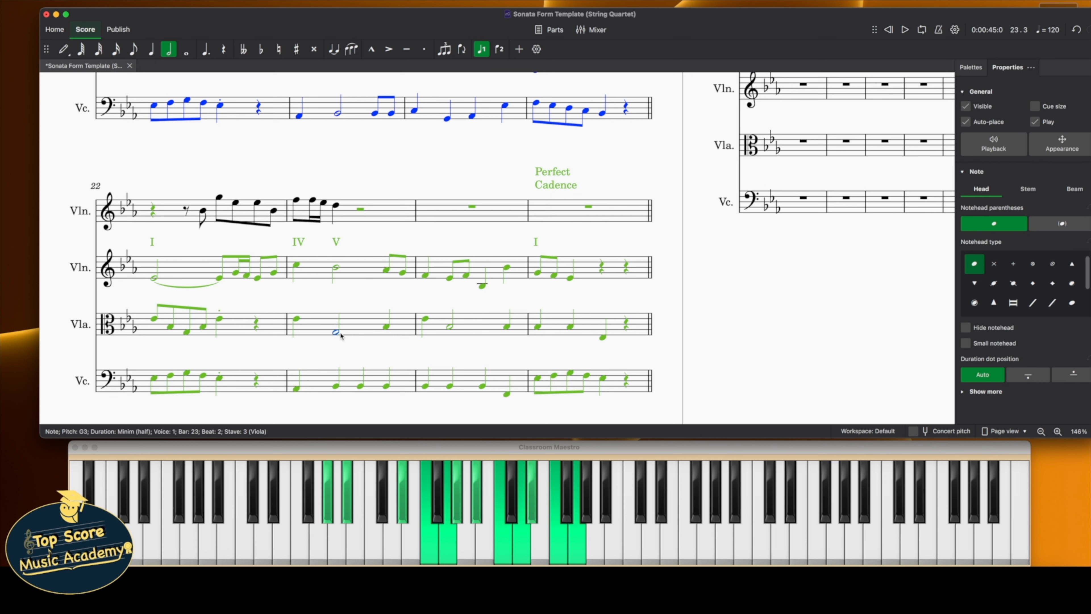
pyautogui.click(336, 335)
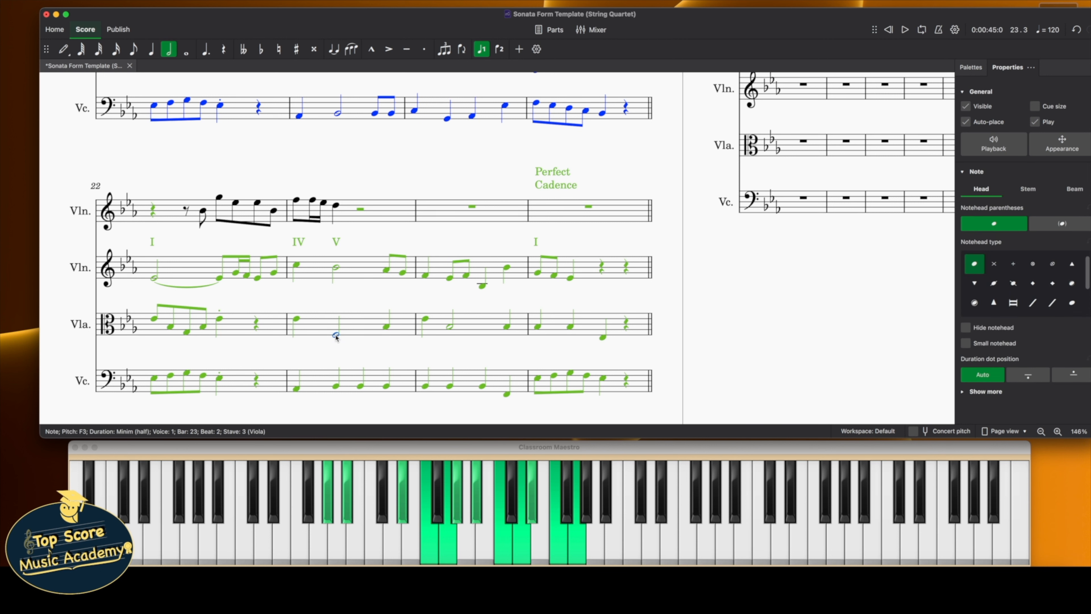
pyautogui.press('space')
pyautogui.press('space')
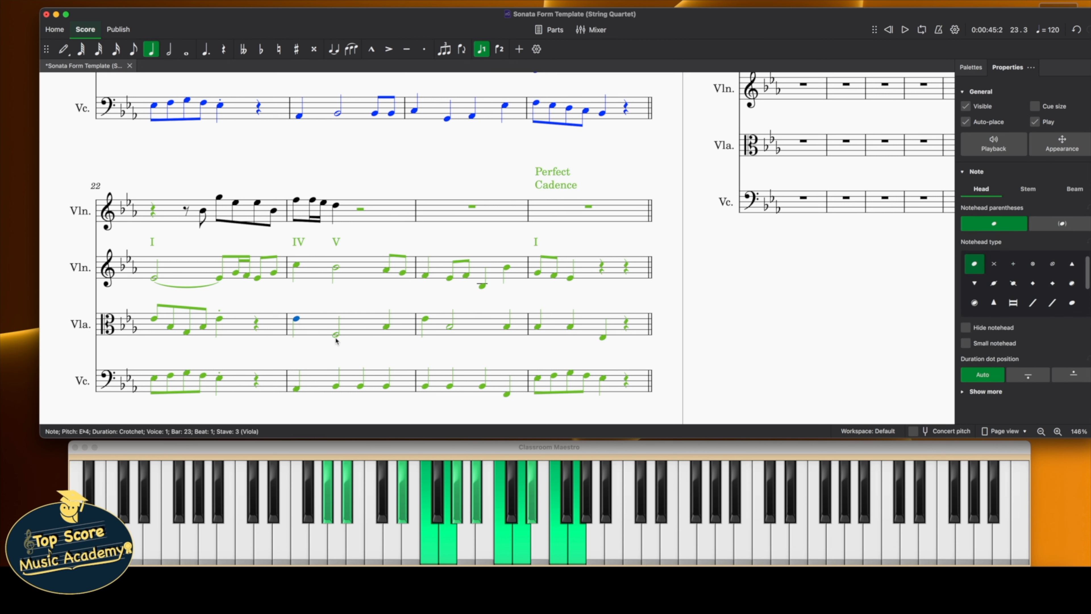
# Move the viola's bar 23 beat 2 note to F4, audition it, and shorten it to a crotchet
pyautogui.moveTo(336, 334); pyautogui.dragTo(336, 317)
pyautogui.click(299, 320)
pyautogui.press('space')
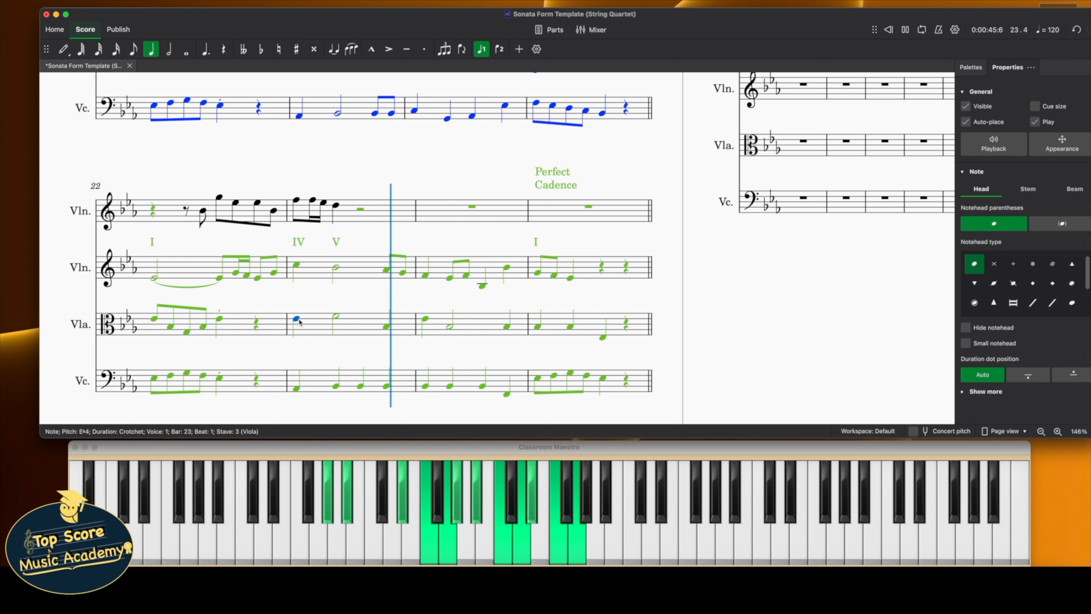
pyautogui.press('space')
pyautogui.press('Right')
pyautogui.click(149, 49)
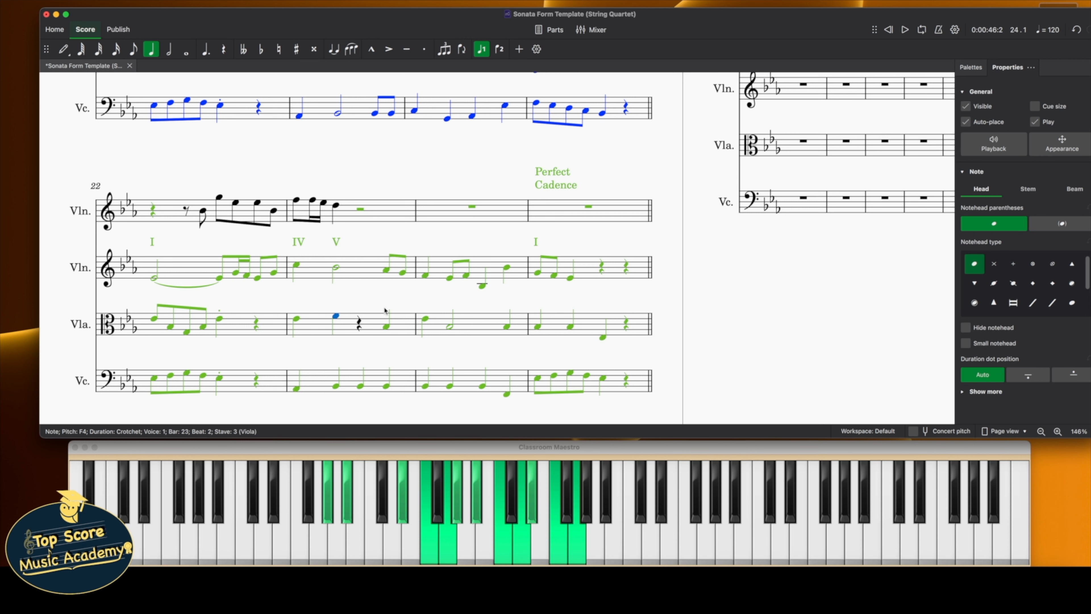
# Check the viola's notes in bars 23 and 24 and play back from bar 23 through bar 25
pyautogui.press('Right')
pyautogui.press('Right')
pyautogui.press('Right')
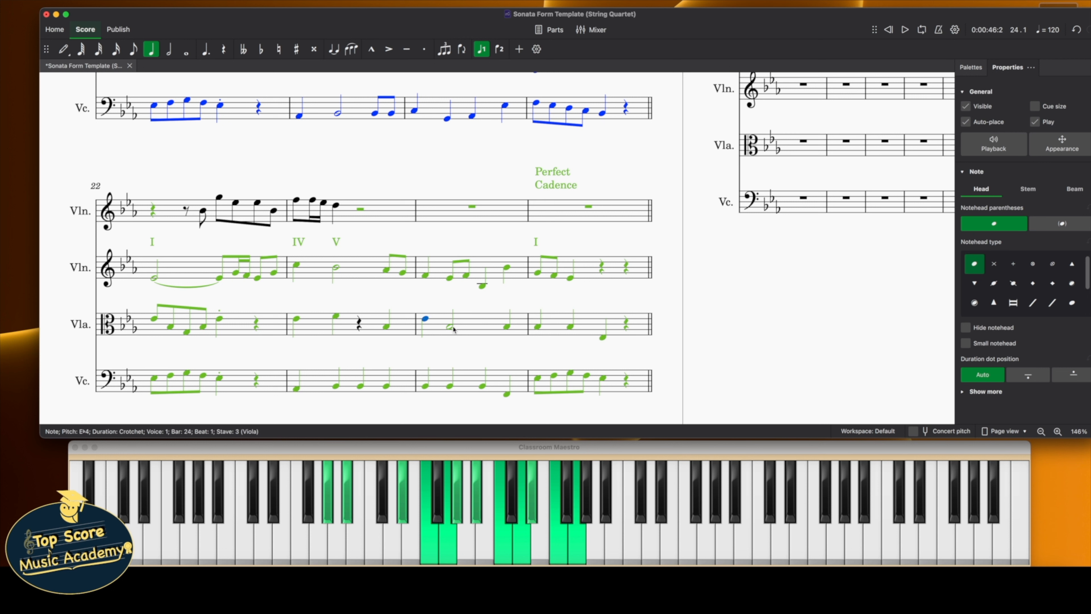
pyautogui.click(451, 328)
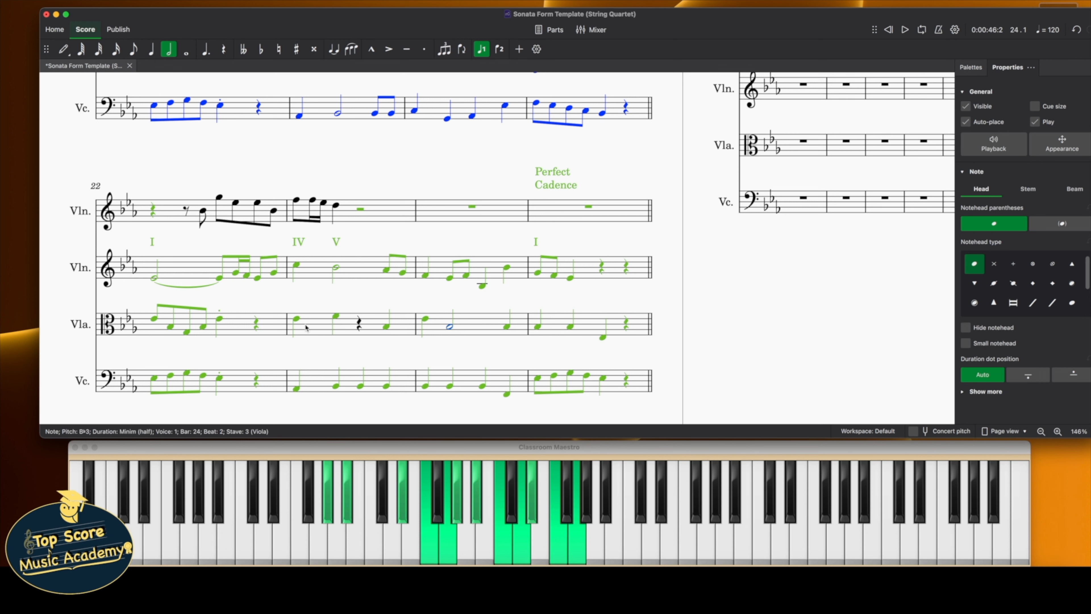
pyautogui.click(296, 319)
pyautogui.press('space')
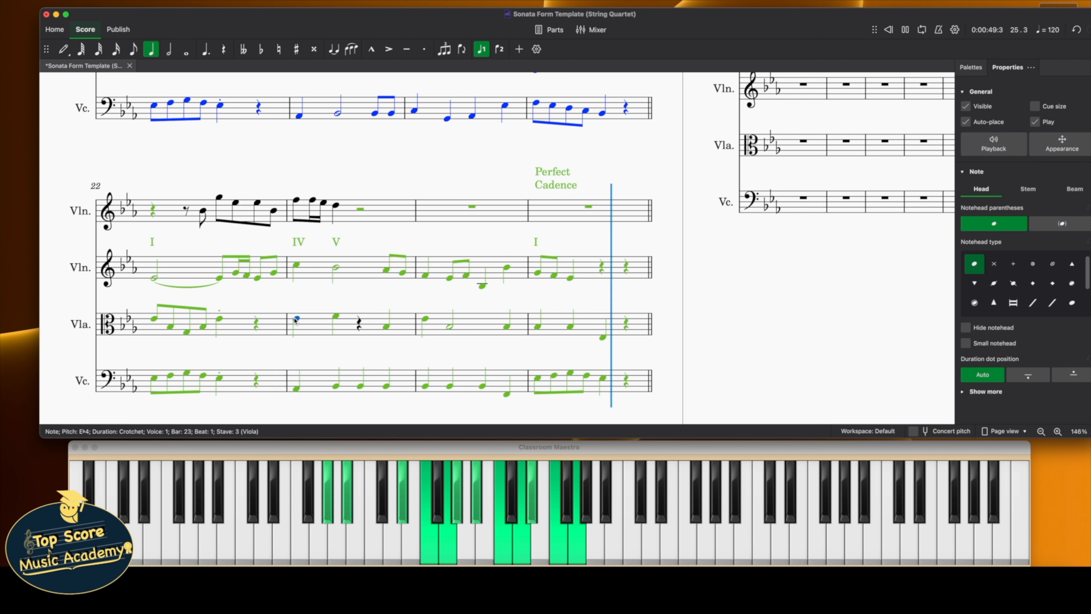
pyautogui.press('space')
# Divide the first violin's rest on beat 3 of bar 23 into quaver rests
pyautogui.press('n')
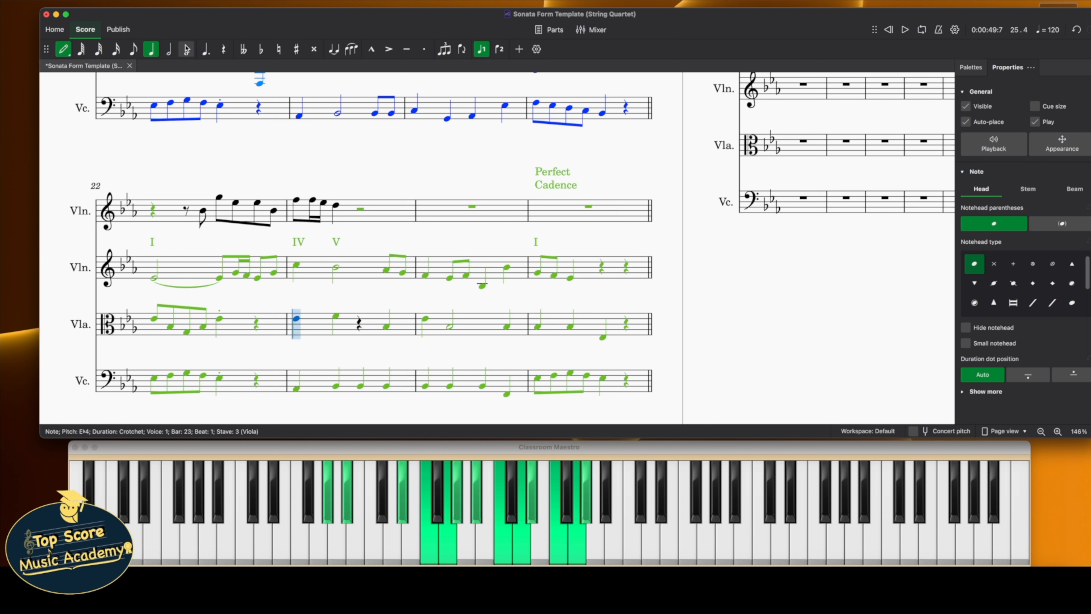
pyautogui.click(57, 43)
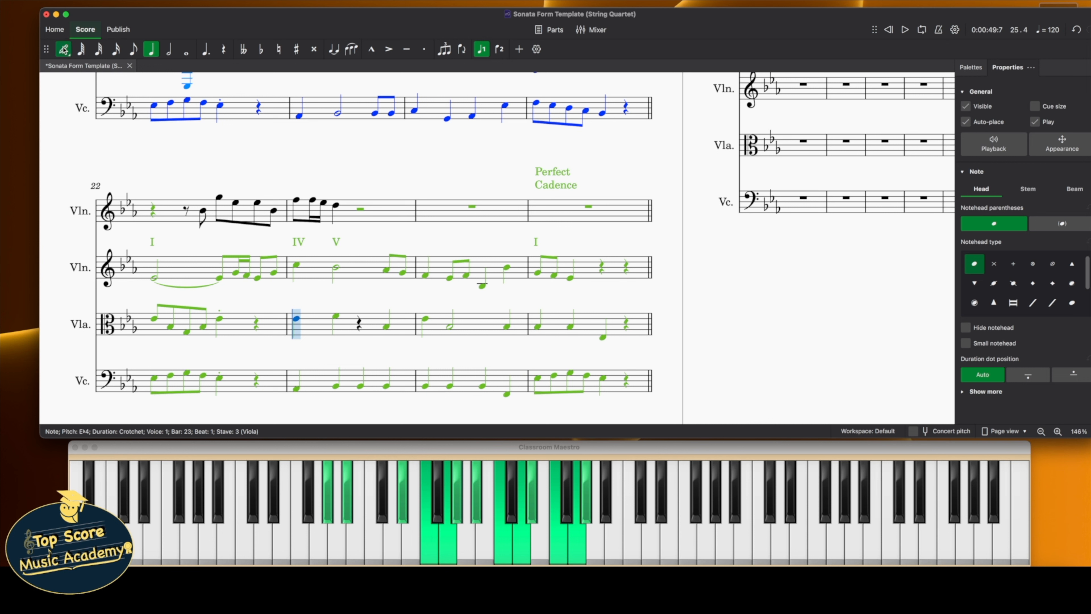
pyautogui.click(359, 210)
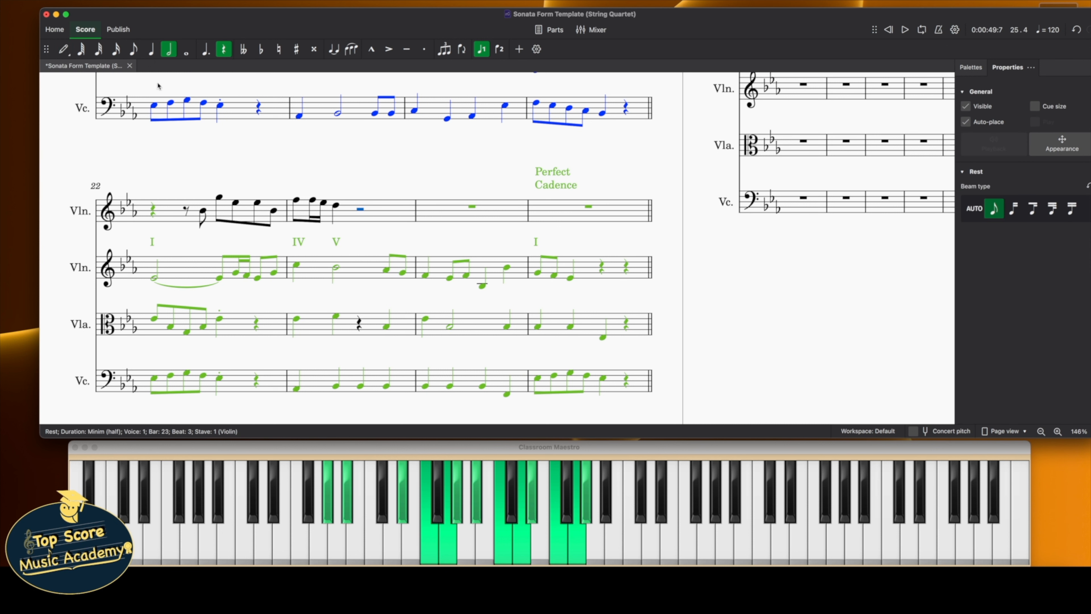
pyautogui.click(133, 49)
pyautogui.click(444, 211)
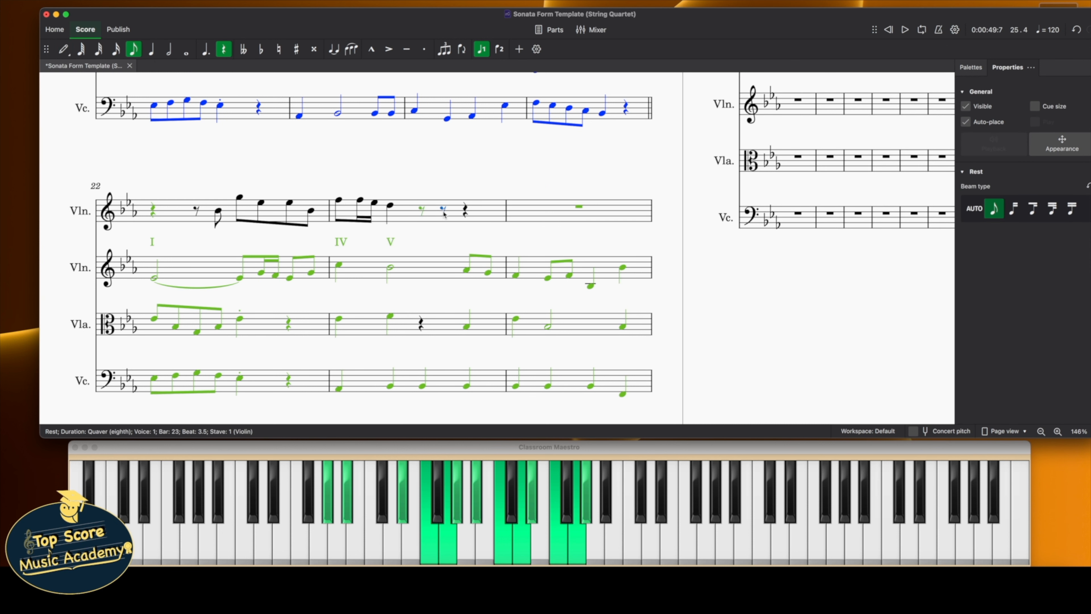
# Enter first-violin quavers F5, B♭4 and E♭5 from the second half of bar 23 beat 3
pyautogui.click(61, 49)
pyautogui.click(443, 199)
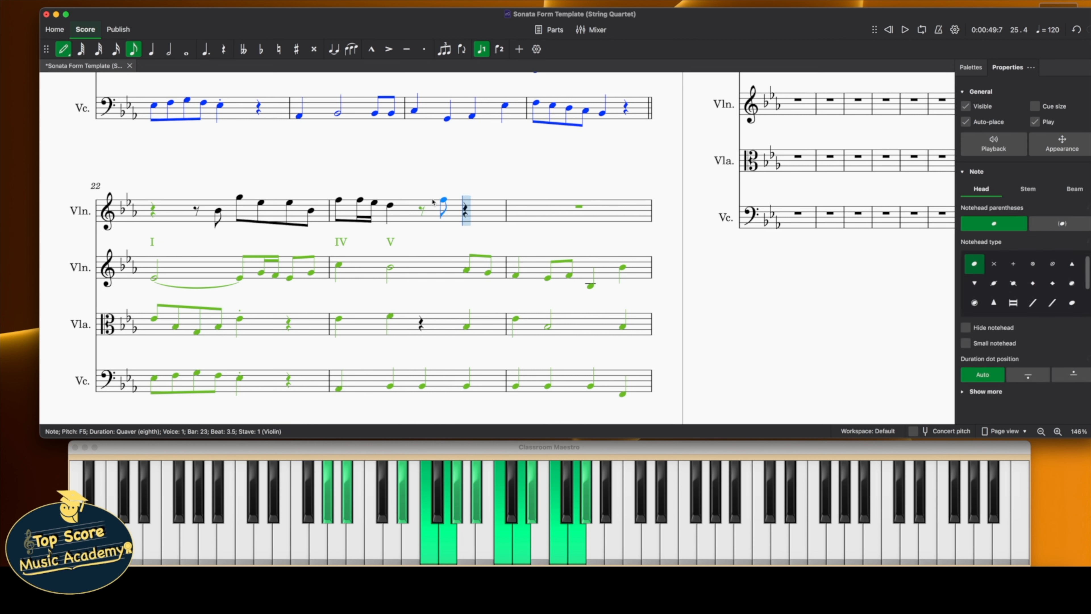
pyautogui.click(466, 209)
pyautogui.click(487, 202)
# Begin the first violin's bar 24 with a quaver F5, semiquavers F5 and A♭5, and a quaver G5
pyautogui.click(515, 199)
pyautogui.click(116, 49)
pyautogui.click(527, 200)
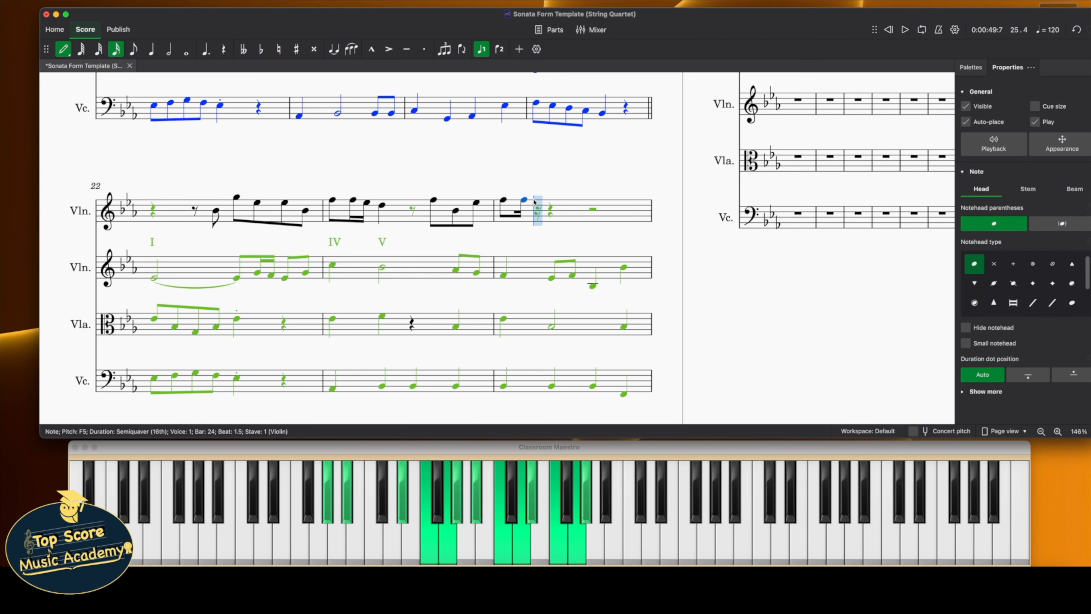
pyautogui.click(540, 194)
pyautogui.press('4')
pyautogui.click(551, 198)
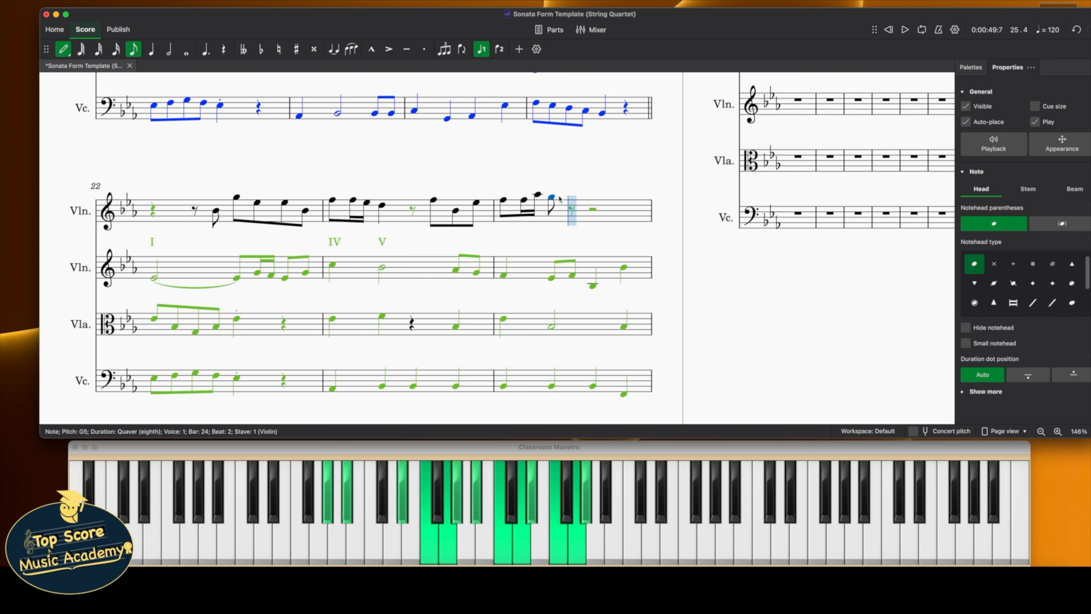
# Complete the first violin's bar 24 with a quaver E♭5 and crotchets B♭4 and D5, and start bar 25 with a crotchet E♭5
pyautogui.click(571, 202)
pyautogui.press('5')
pyautogui.click(591, 211)
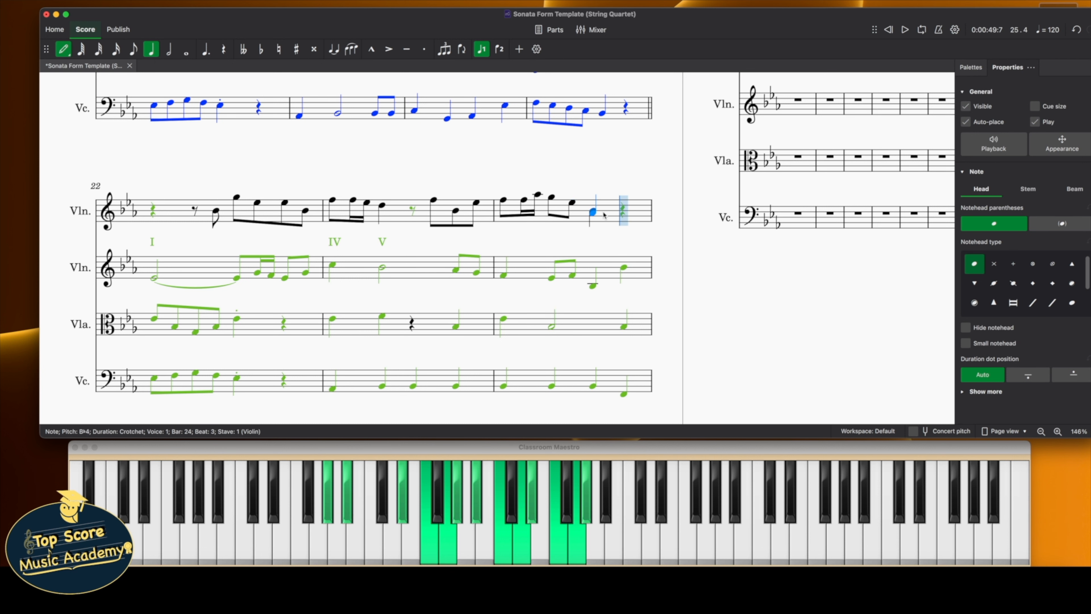
pyautogui.click(623, 205)
pyautogui.click(151, 114)
pyautogui.hscroll(-12, 421, 185)
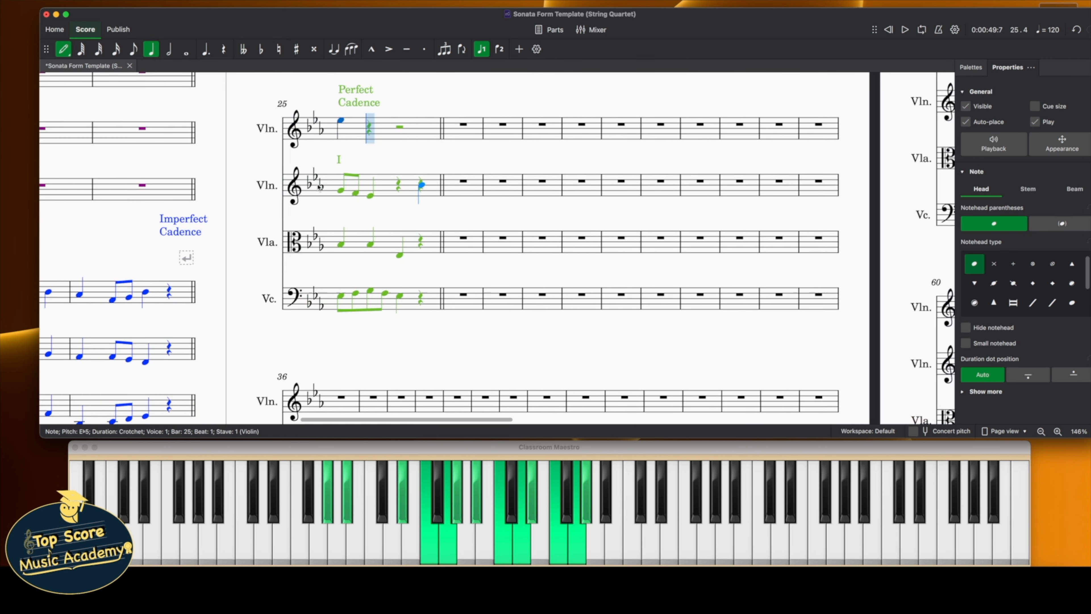
pyautogui.scroll(-5, 300, 206)
pyautogui.press('Escape')
pyautogui.keyDown('shift'); pyautogui.click(170, 305); pyautogui.keyUp('shift')
pyautogui.scroll(-5, 170, 305)
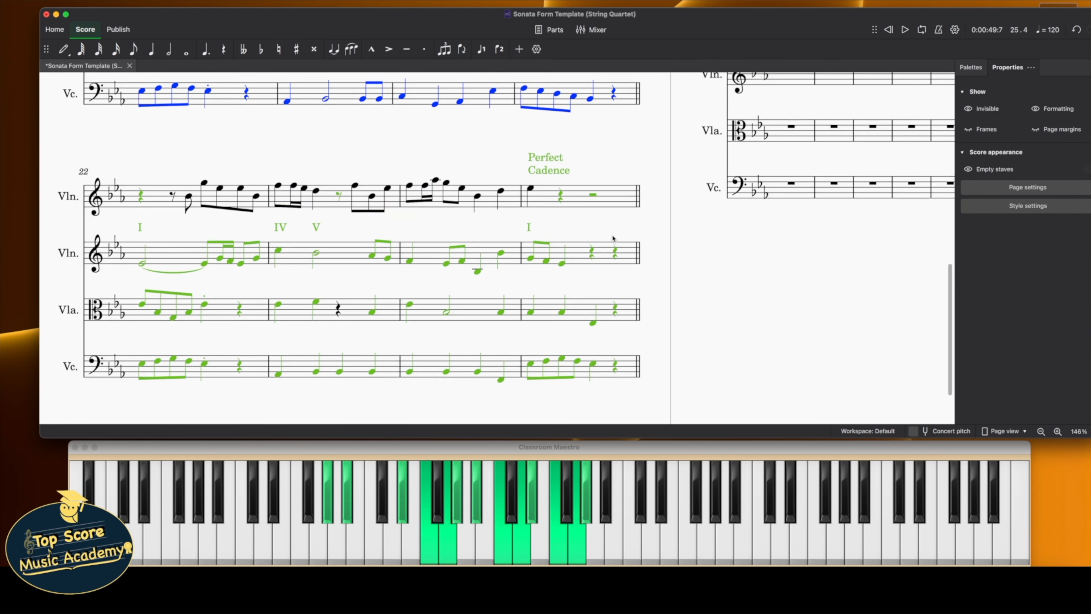
# Play back the new first-violin countermelody from bar 22 through bar 25
pyautogui.click(142, 165)
pyautogui.press('space')
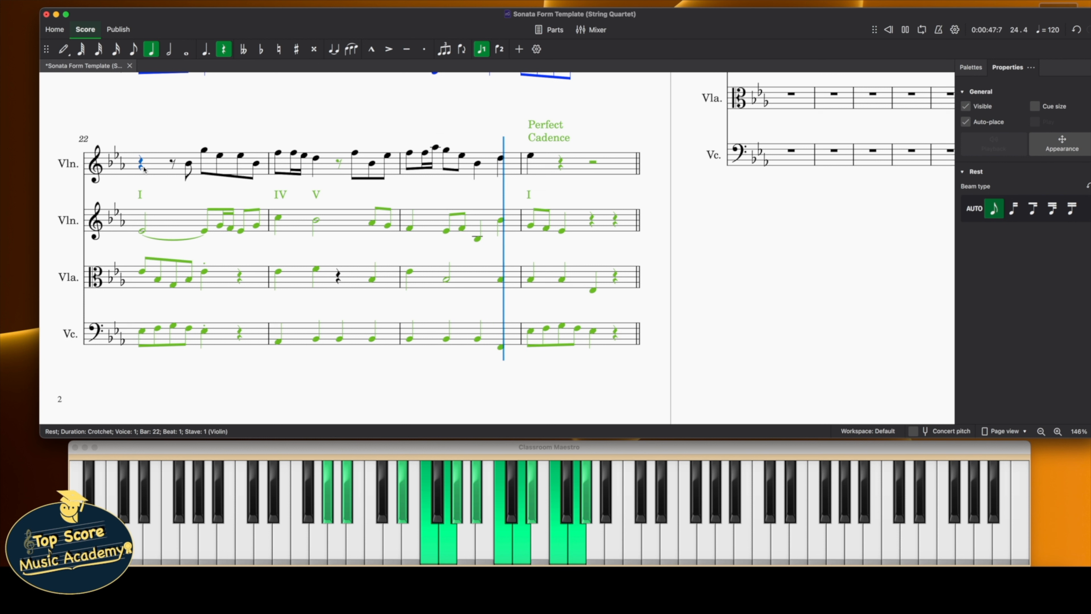
pyautogui.press('space')
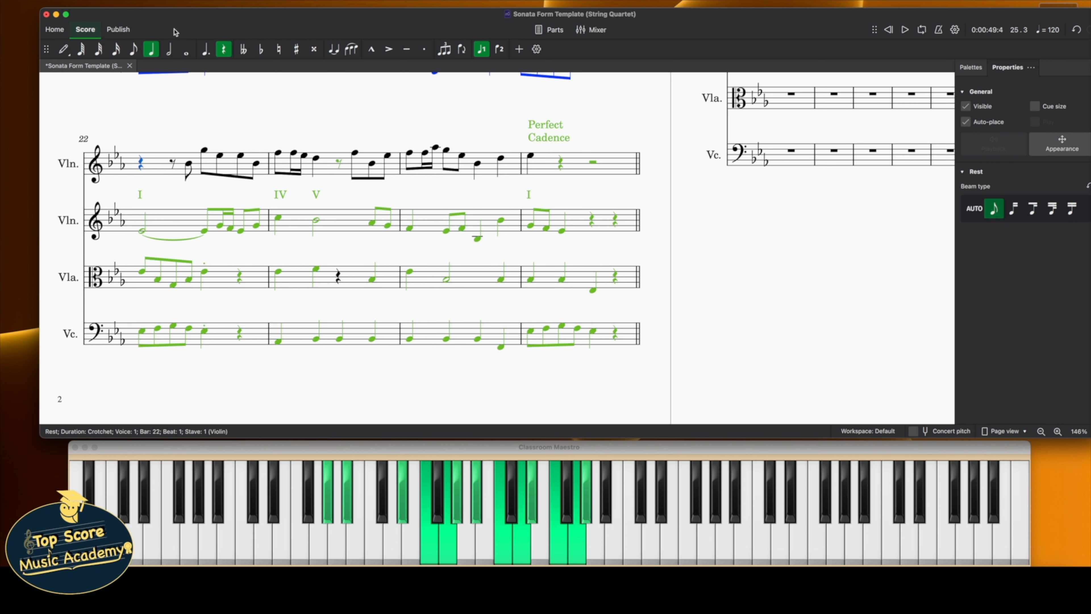
# Rewrite the first violin's bar 25 as quavers E♭5, B♭4, G4 and B♭4 followed by a crotchet E♭5
pyautogui.press('n')
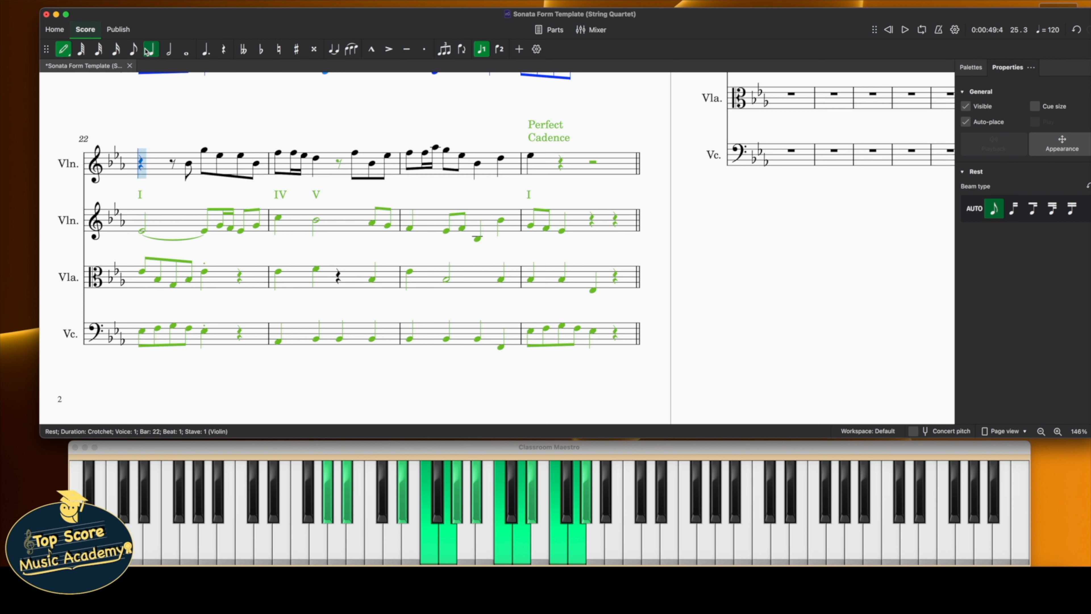
pyautogui.click(133, 48)
pyautogui.click(532, 155)
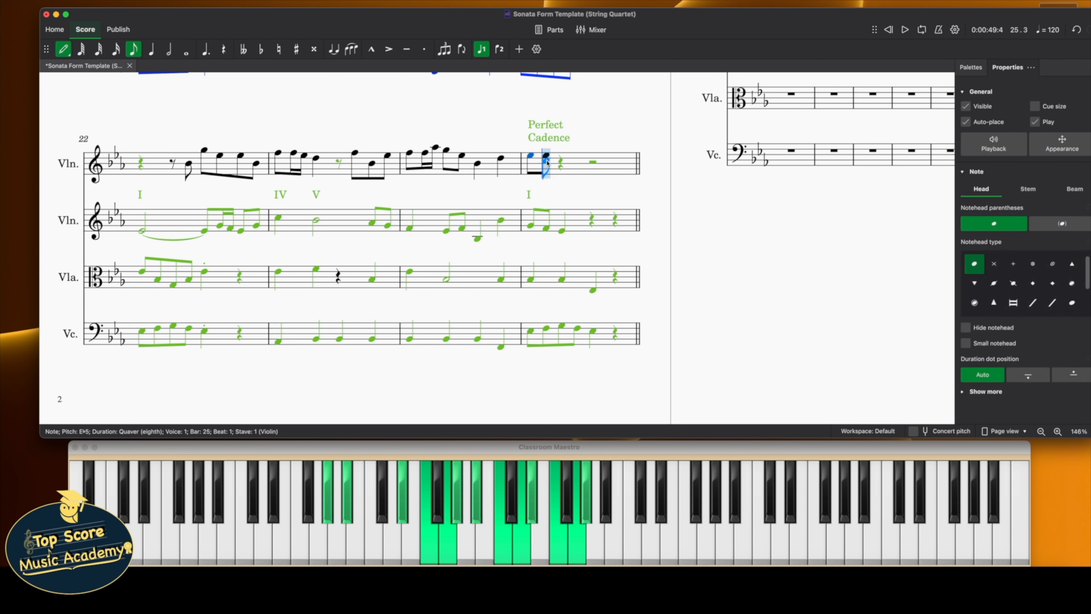
pyautogui.click(547, 163)
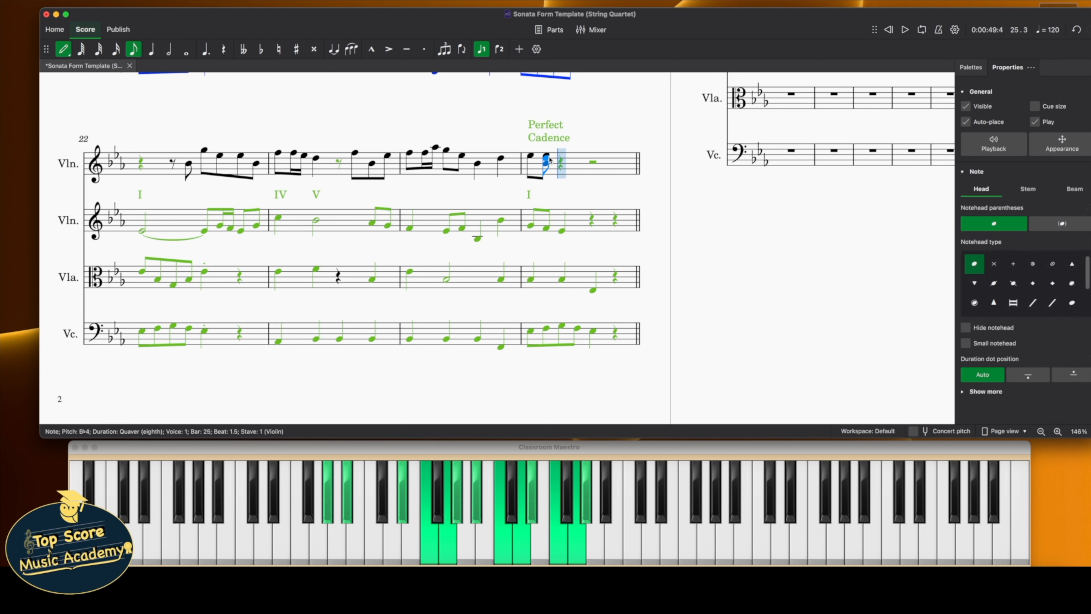
pyautogui.click(561, 168)
pyautogui.click(577, 163)
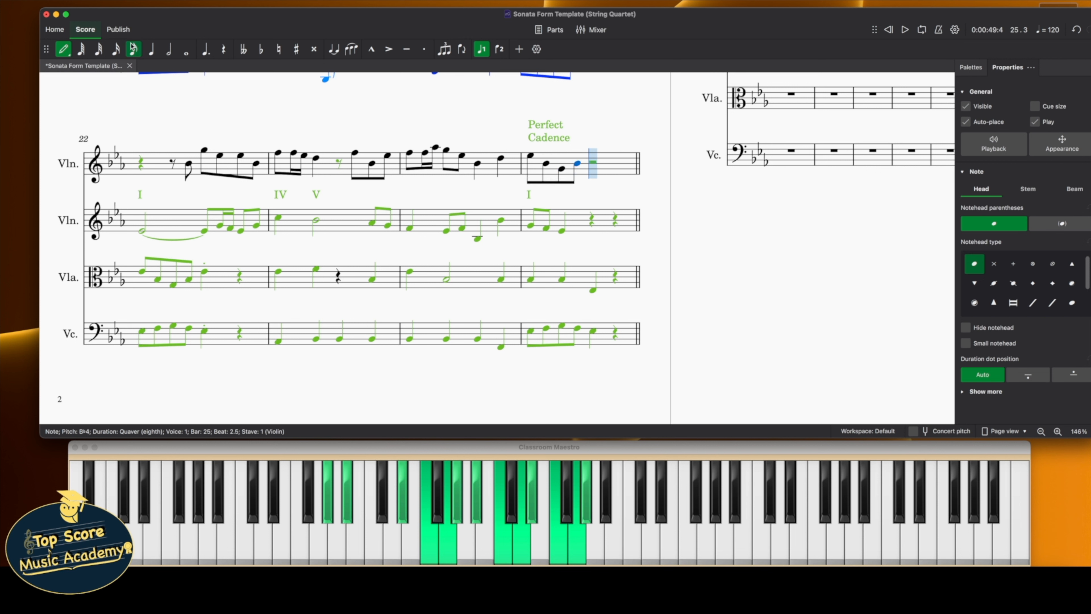
pyautogui.click(151, 49)
pyautogui.click(588, 156)
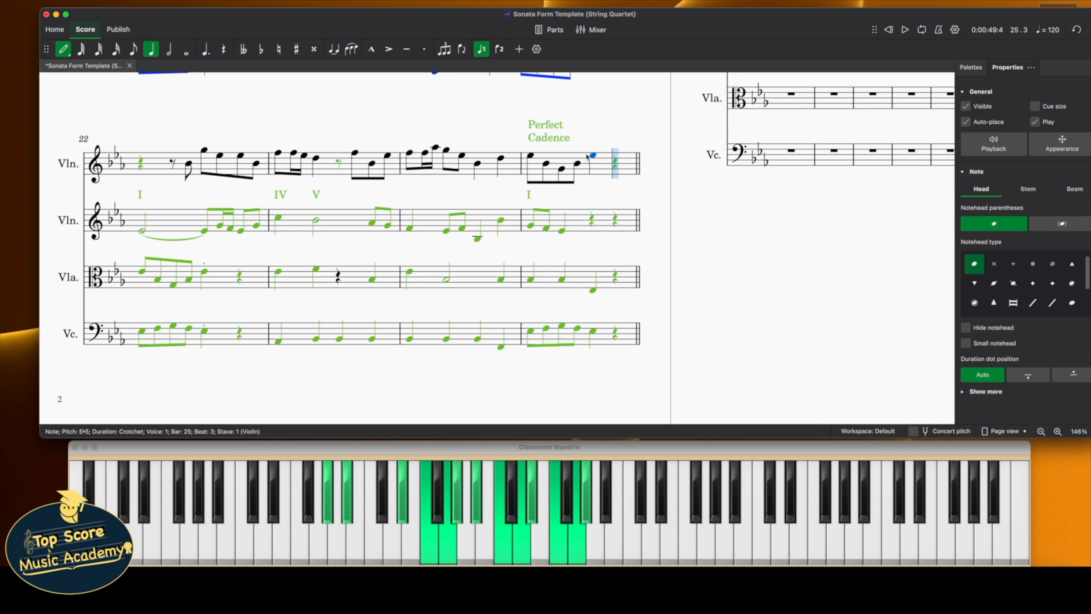
pyautogui.click(63, 49)
# Add staccato to the opening F5 quavers of the first violin's bars 23 and 24
pyautogui.click(281, 154)
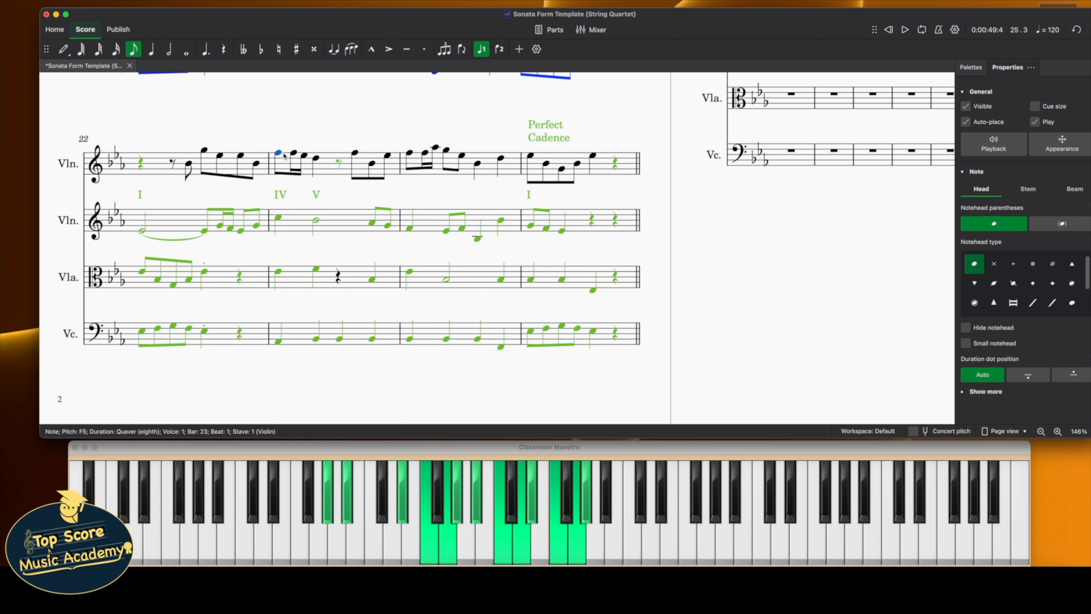
pyautogui.keyDown('super'); pyautogui.click(411, 154); pyautogui.keyUp('super')
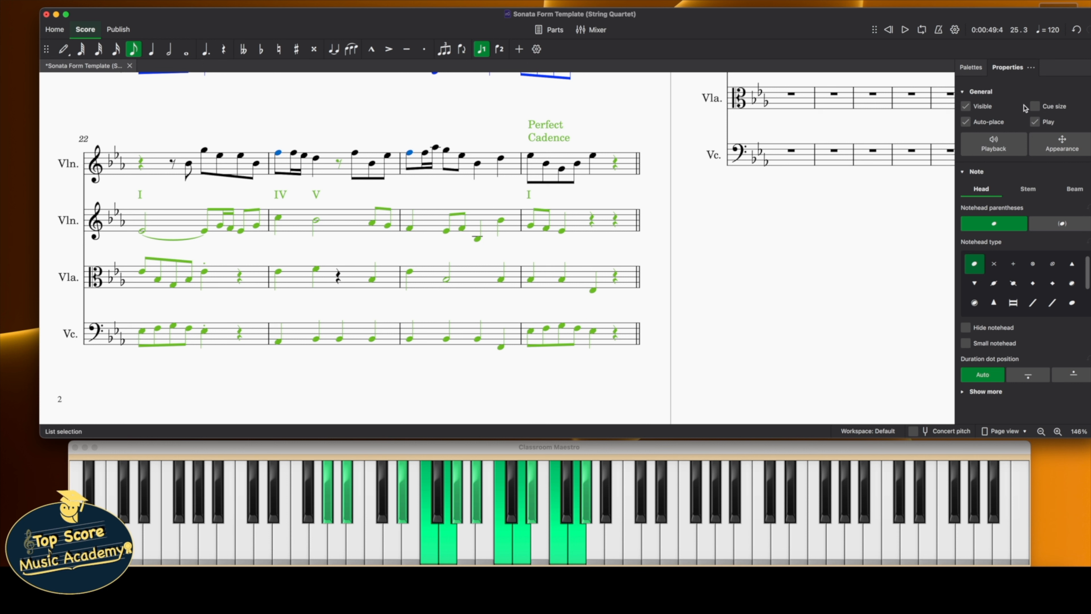
pyautogui.click(972, 67)
pyautogui.click(1016, 227)
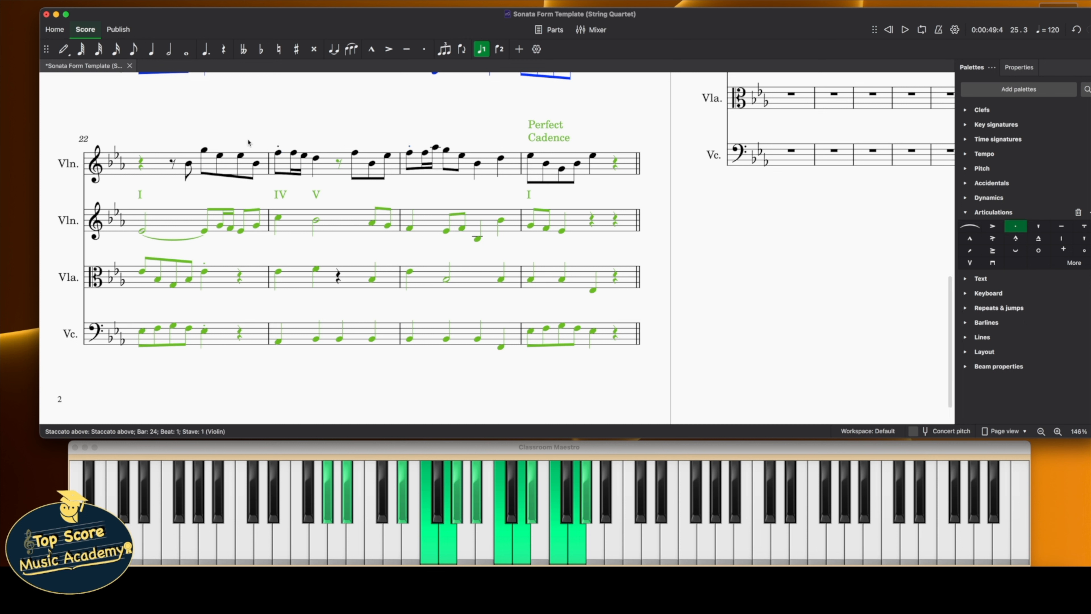
# Play back bars 22 to 25 with the staccato notes and revised ending
pyautogui.click(135, 168)
pyautogui.click(141, 163)
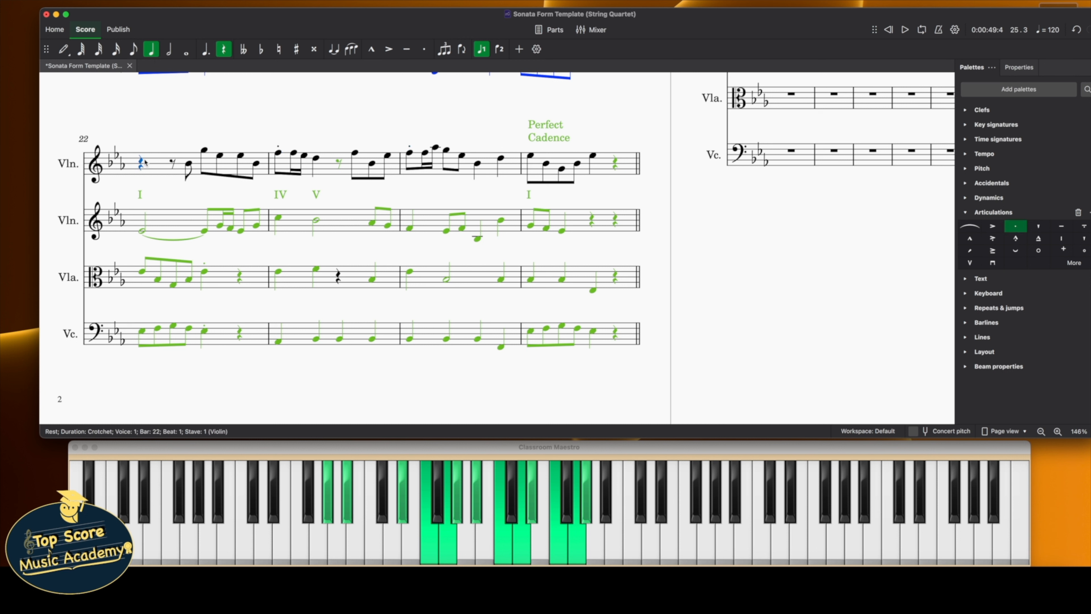
pyautogui.press('space')
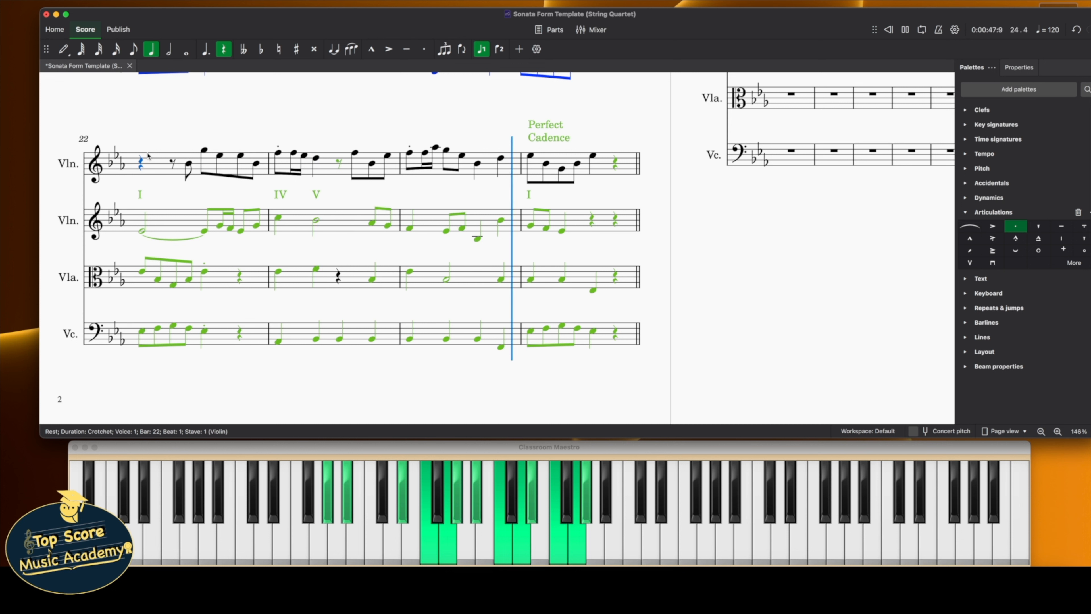
pyautogui.press('space')
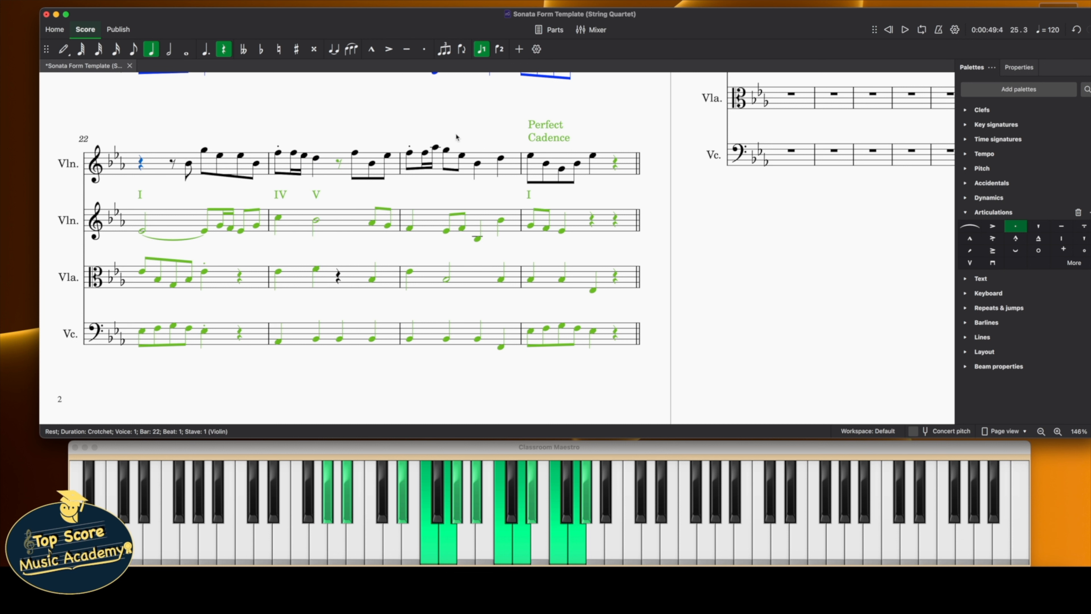
# Colour the first violin's bars 22 to 25 the same light green as the other parts
pyautogui.click(615, 168)
pyautogui.click(594, 172)
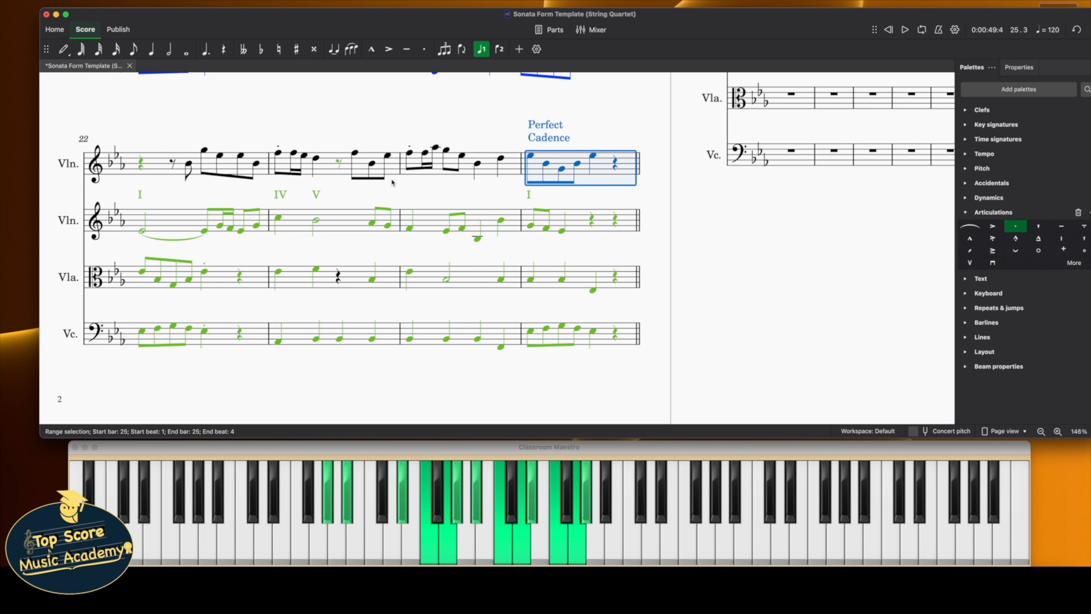
pyautogui.keyDown('shift'); pyautogui.click(150, 173); pyautogui.keyUp('shift')
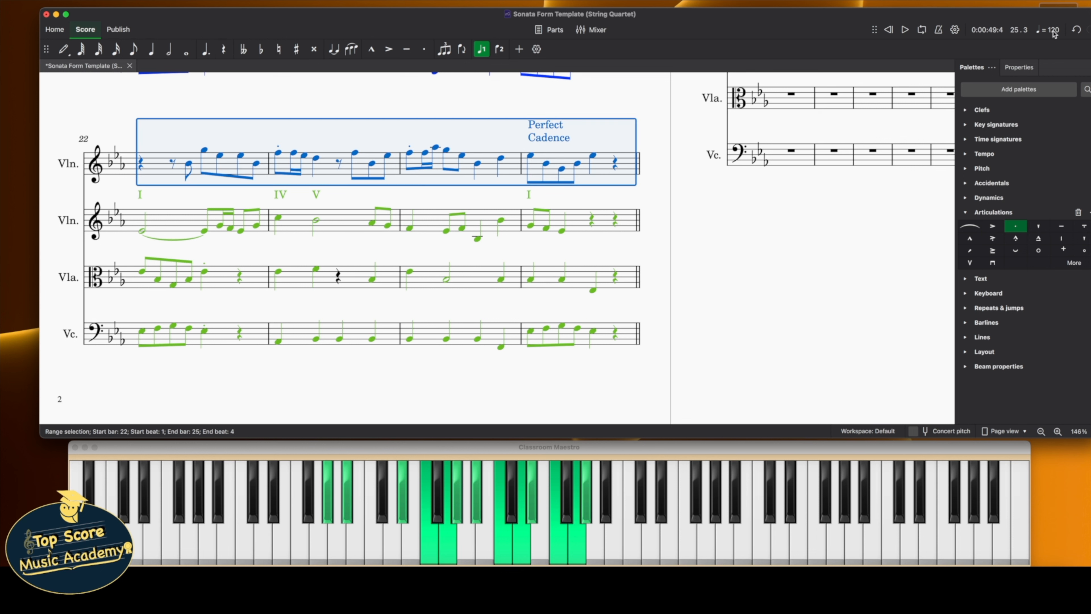
pyautogui.click(1010, 65)
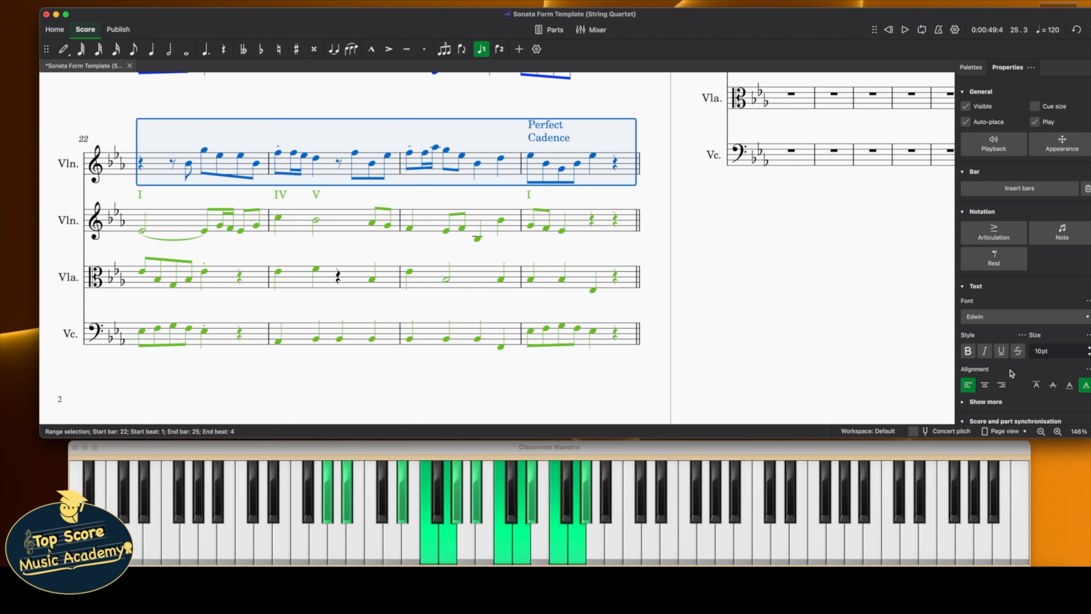
pyautogui.scroll(-1, 1013, 372)
pyautogui.click(1041, 129)
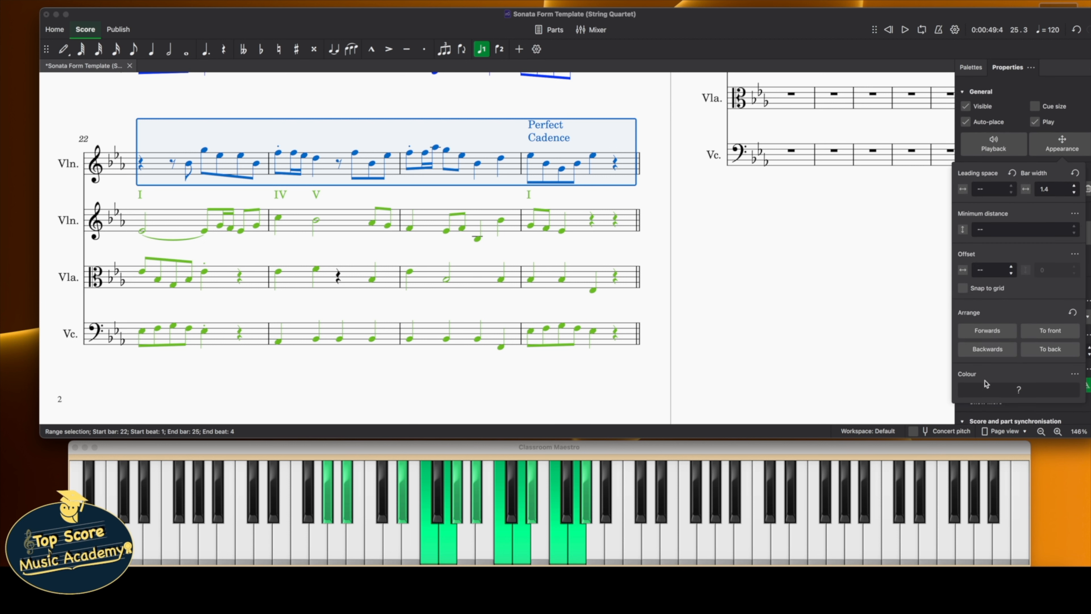
pyautogui.click(988, 395)
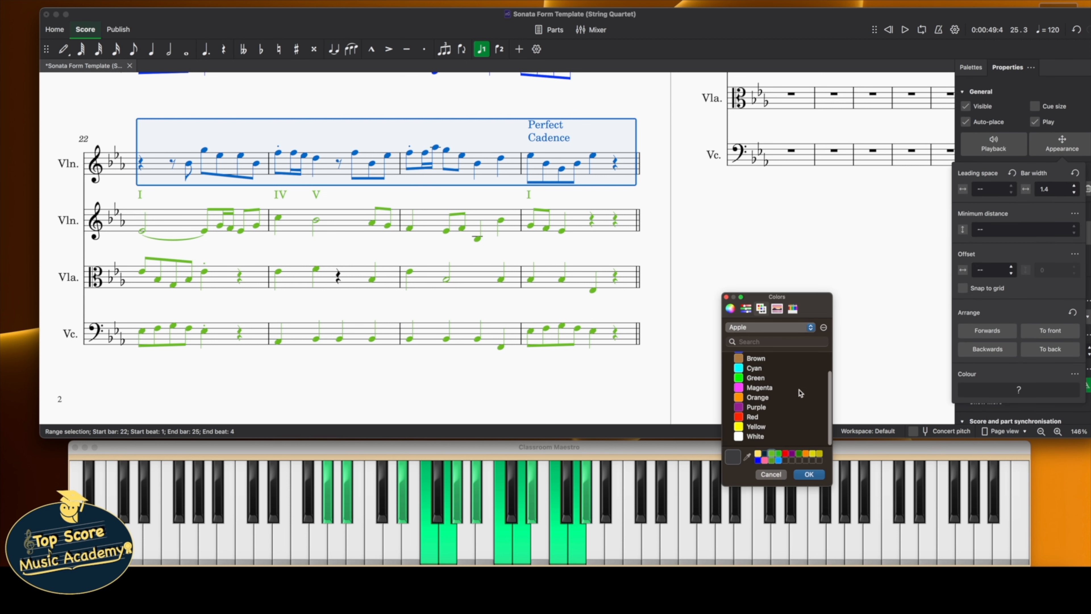
pyautogui.click(777, 454)
pyautogui.click(809, 474)
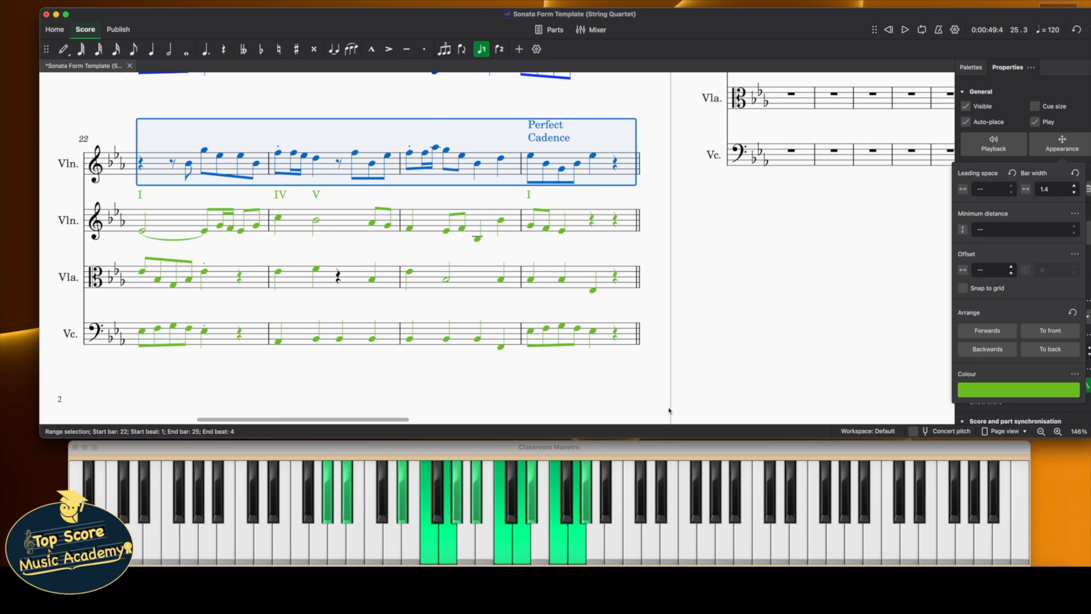
pyautogui.click(671, 407)
# Review the colour-coded exposition on the first two pages and enlarge the score window to show more of it
pyautogui.scroll(-8, 713, 306)
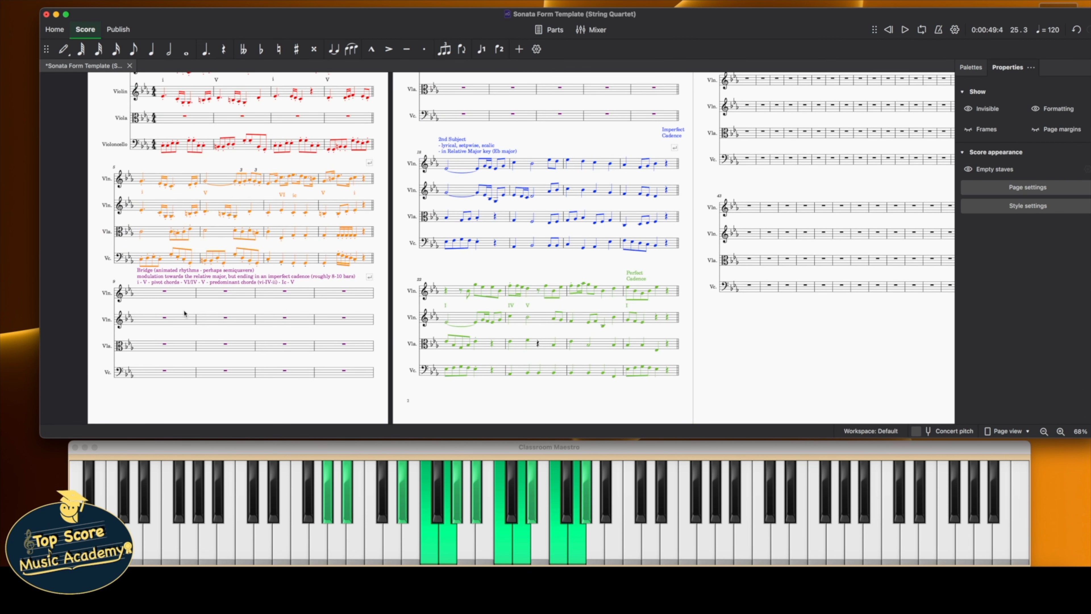
pyautogui.scroll(3, 178, 306)
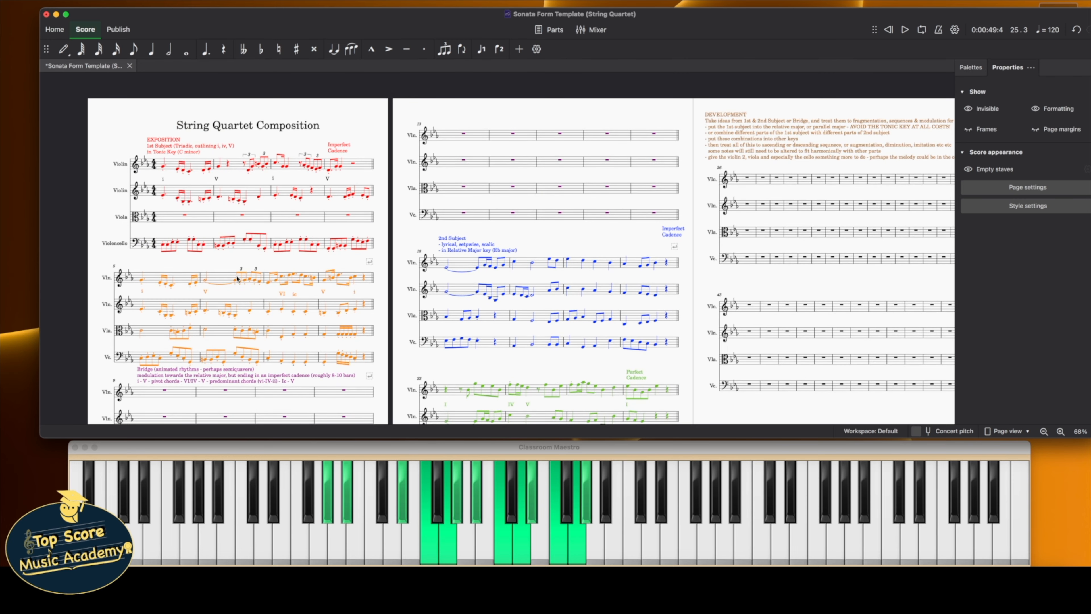
pyautogui.scroll(-1, 238, 278)
pyautogui.scroll(-1, 464, 271)
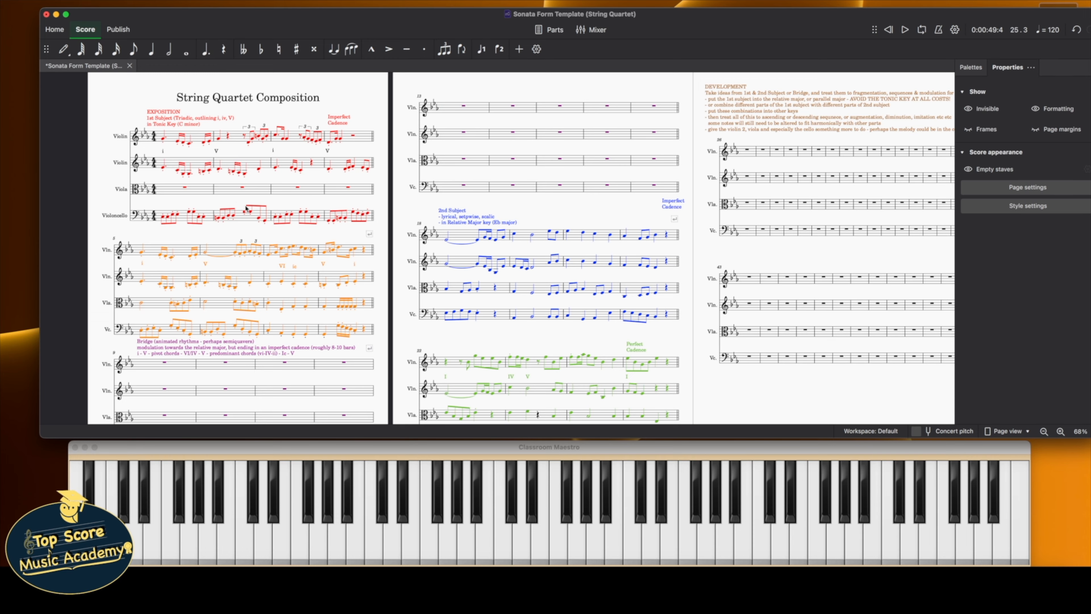
pyautogui.scroll(5, 246, 208)
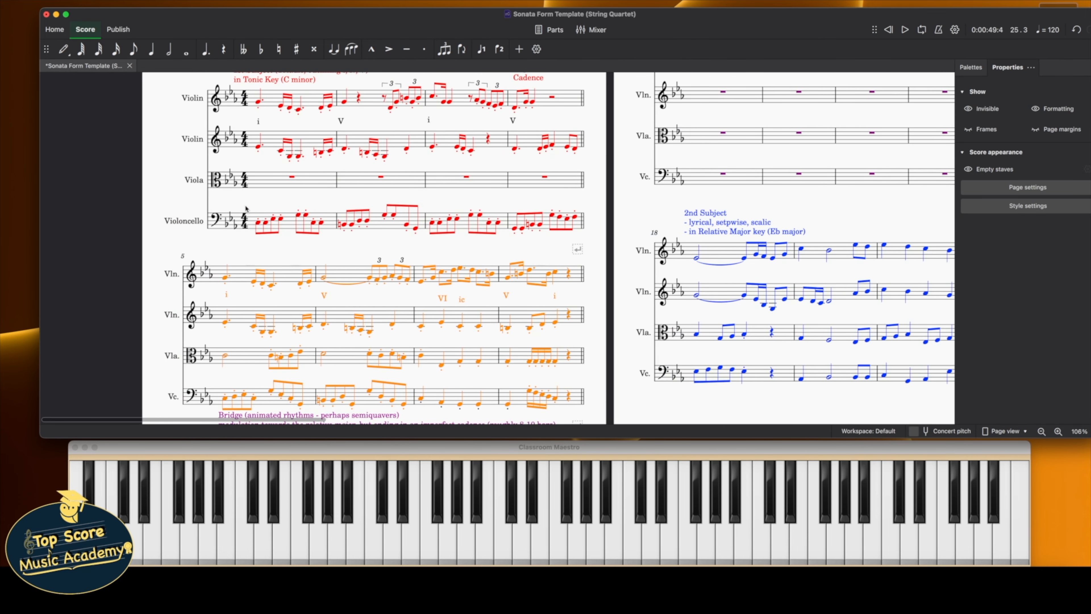
pyautogui.scroll(3, 246, 208)
pyautogui.moveTo(475, 440); pyautogui.dragTo(475, 566)
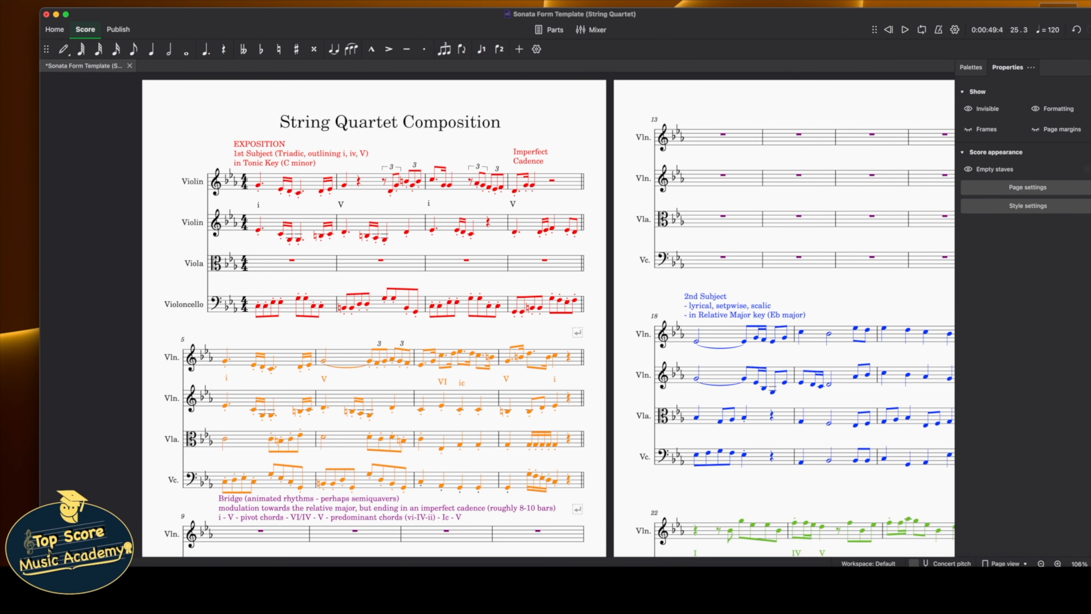
# Play back the 1st Subject from bar 1 through bar 8 and stop in the empty Bridge
pyautogui.click(258, 185)
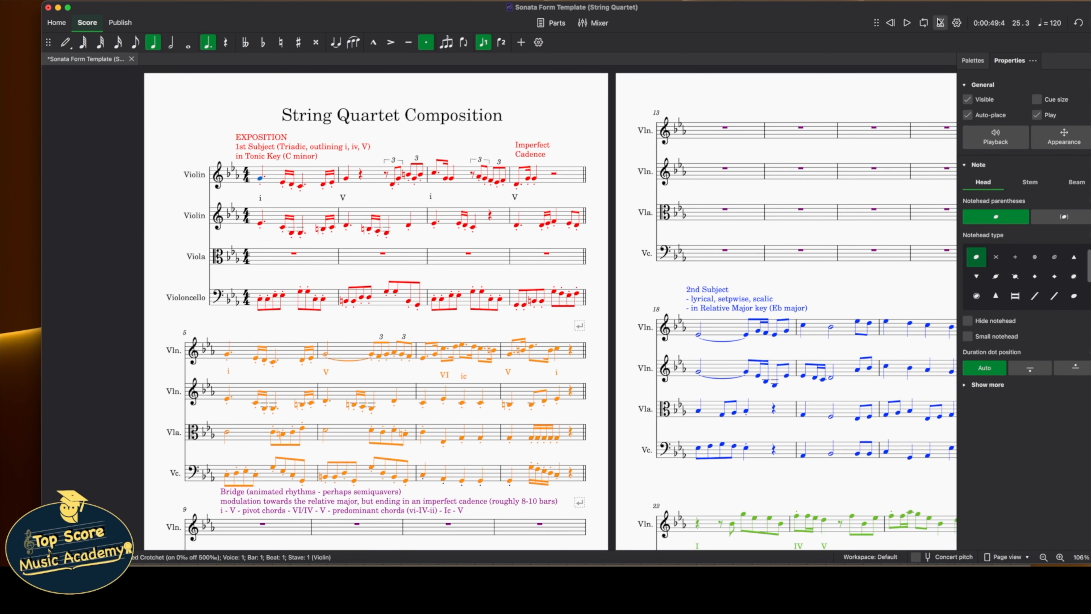
pyautogui.click(905, 31)
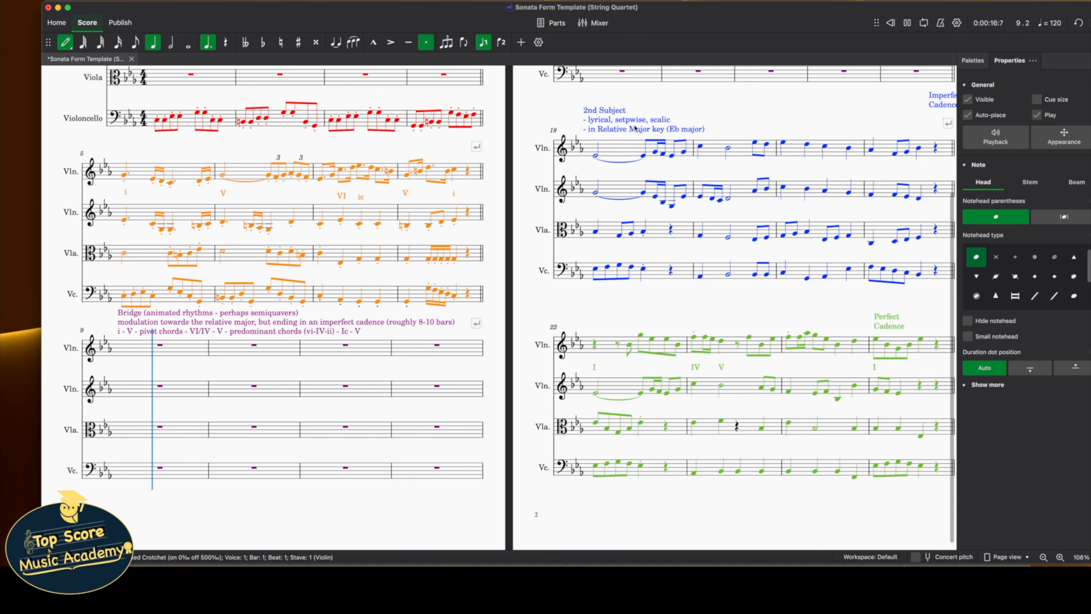
pyautogui.press('n')
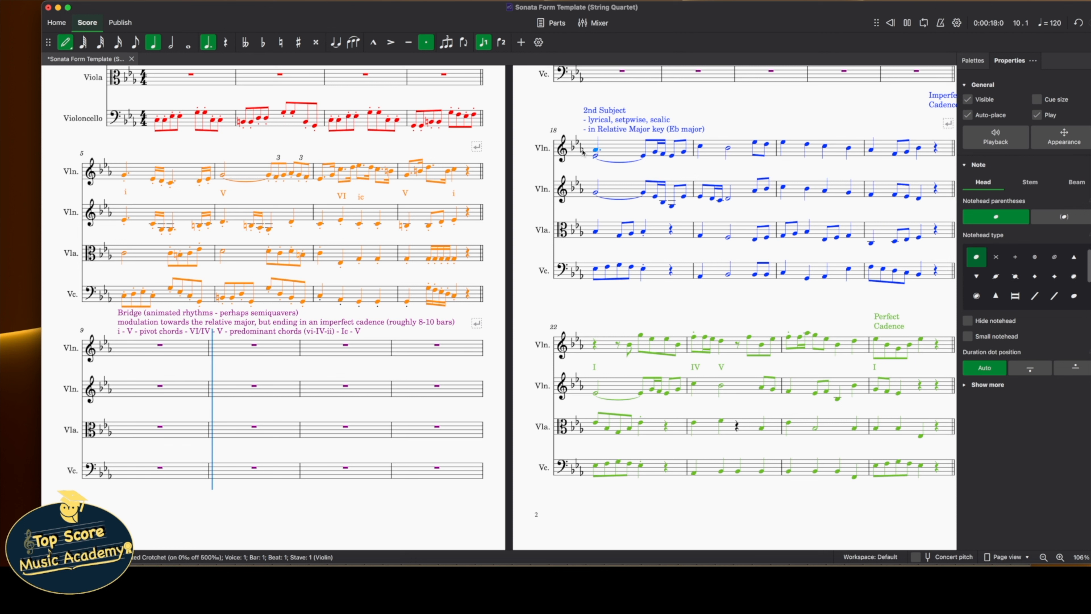
pyautogui.press('space')
pyautogui.press('Escape')
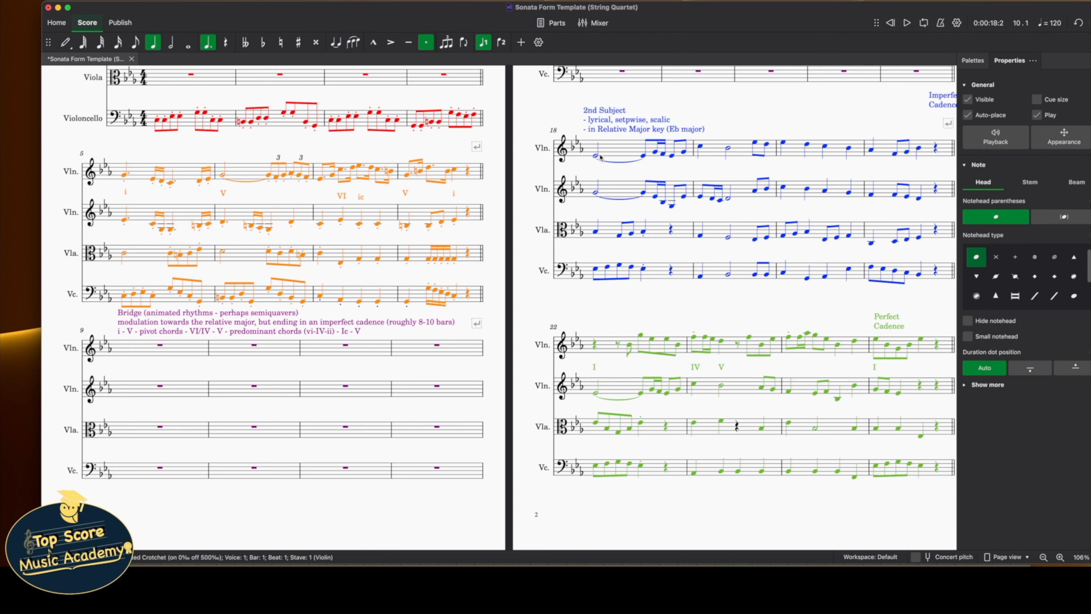
# Play back the 2nd Subject from bar 18 through the perfect cadence in bar 25
pyautogui.click(596, 157)
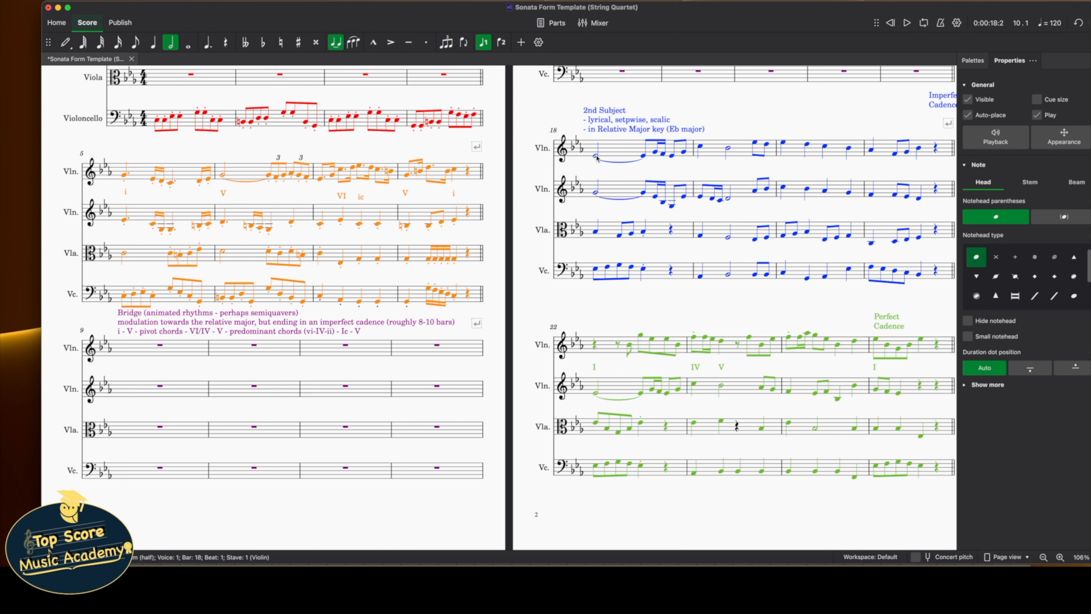
pyautogui.press('space')
pyautogui.scroll(4, 597, 158)
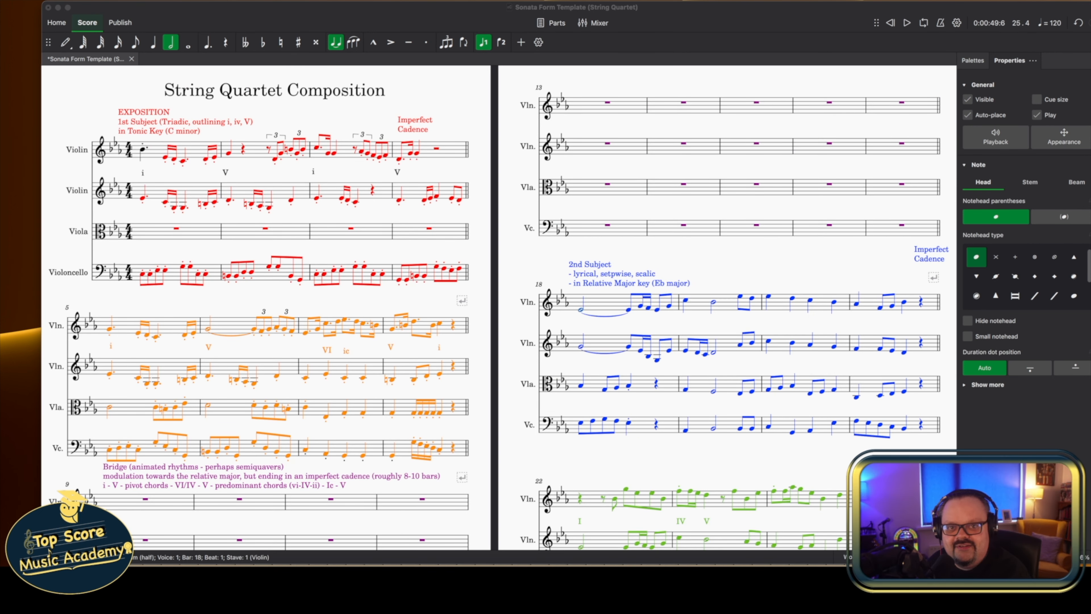